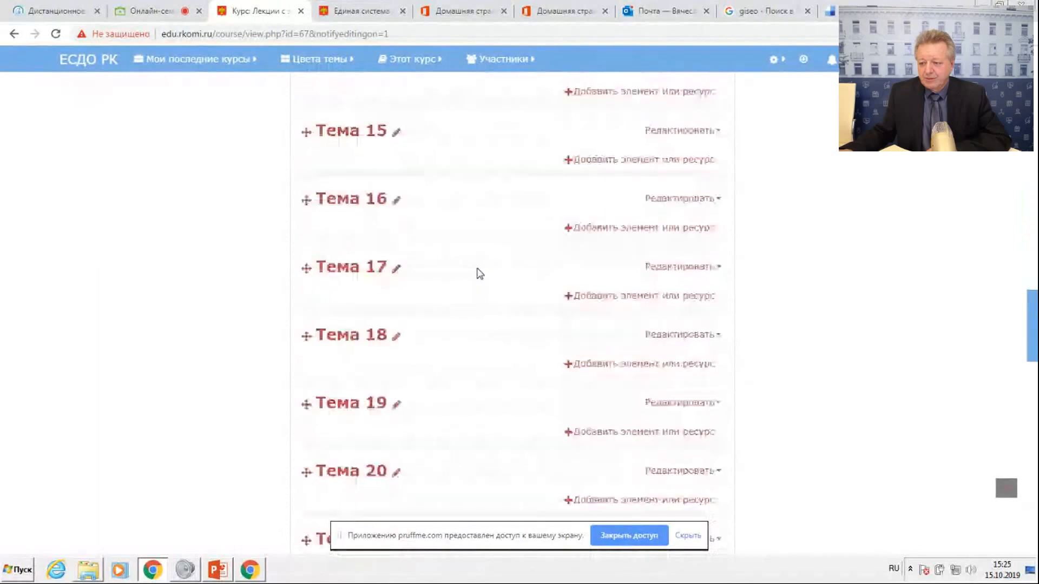
pyautogui.scroll(14, 479, 274)
pyautogui.scroll(8, 479, 277)
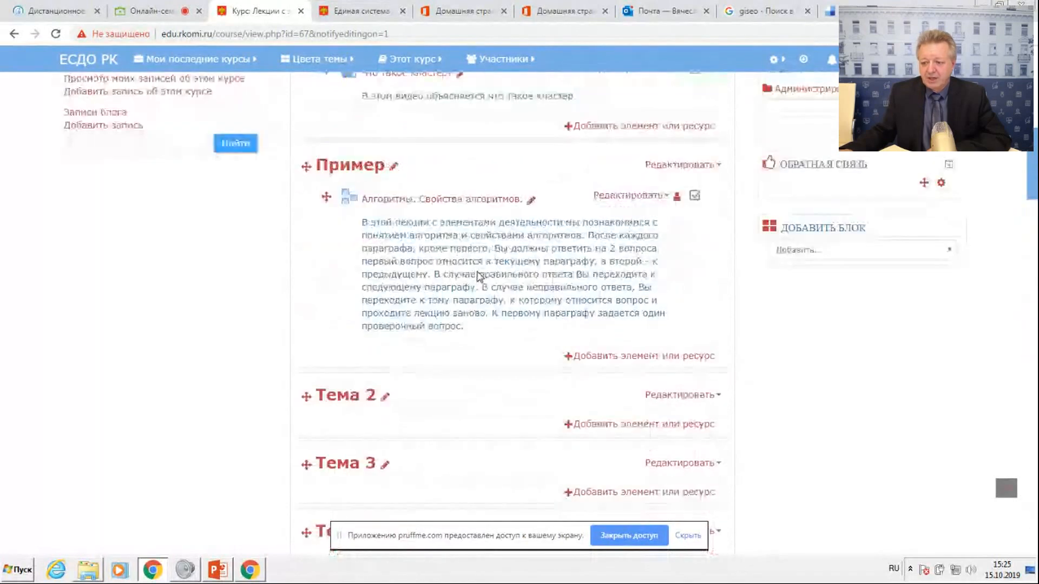
pyautogui.scroll(-4, 479, 277)
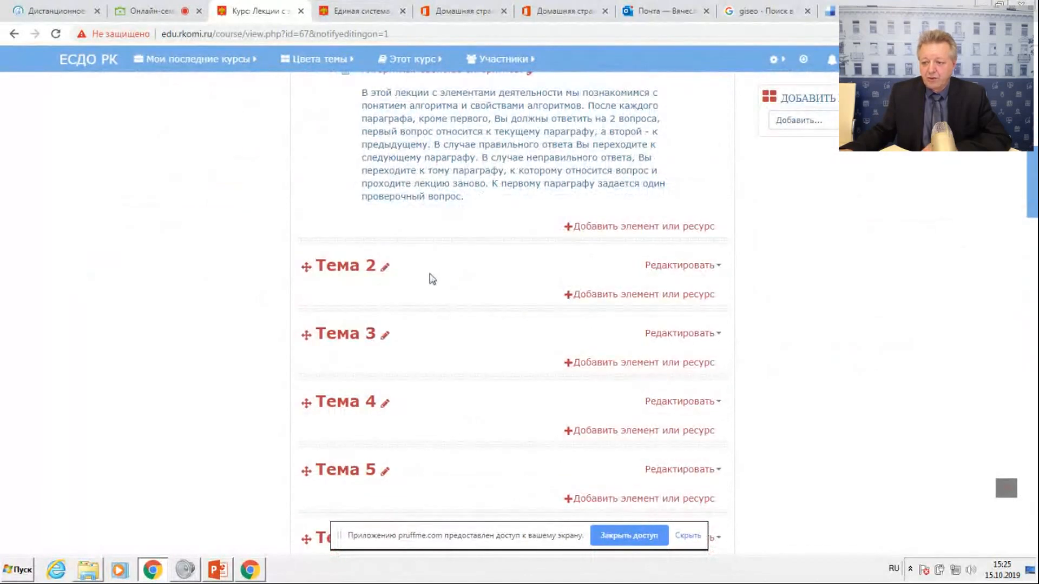
pyautogui.scroll(15, 410, 295)
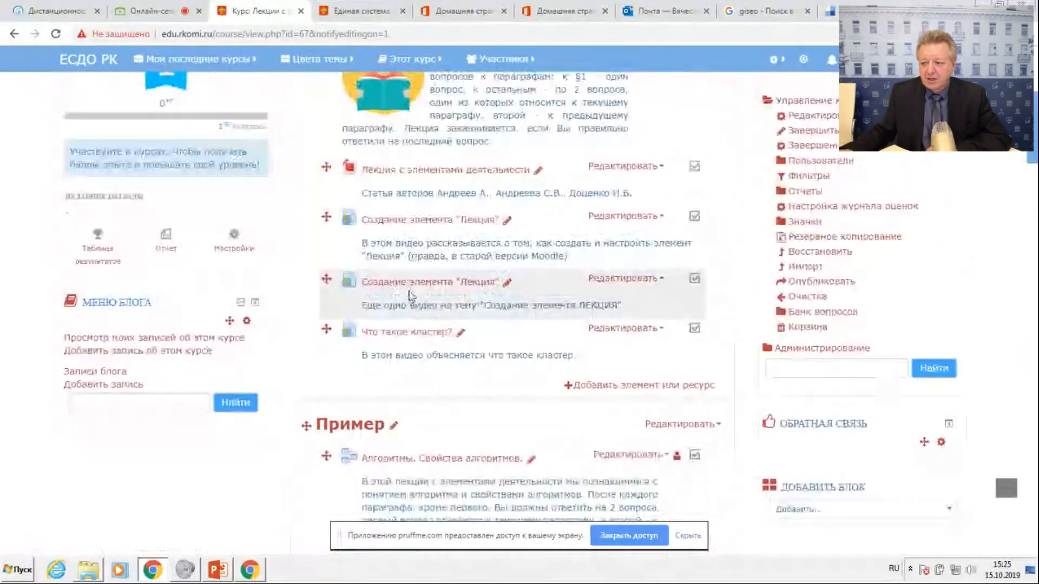
# From the site's home page, navigate through Образование, Педагогические работники, Повышение квалификации and the Тестовая площадка category to the course "Лекции с элементами деятельности".
pyautogui.click(151, 127)
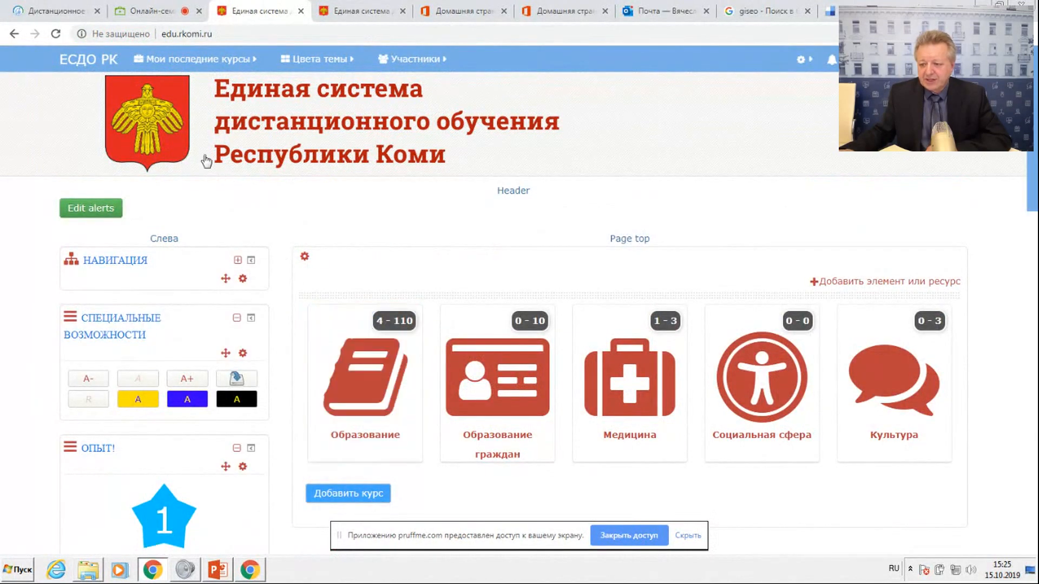
pyautogui.click(378, 394)
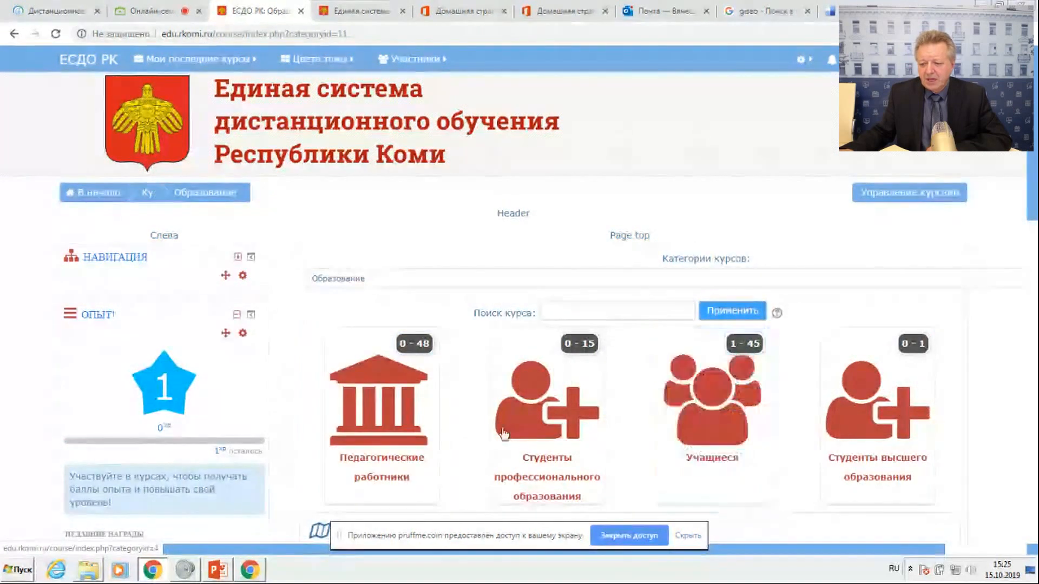
pyautogui.click(420, 429)
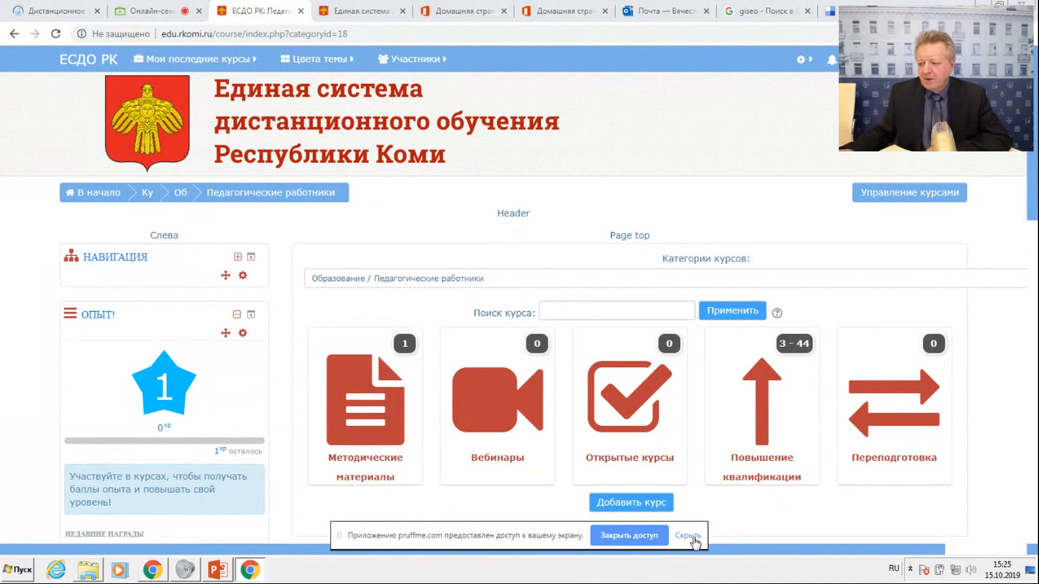
pyautogui.click(768, 411)
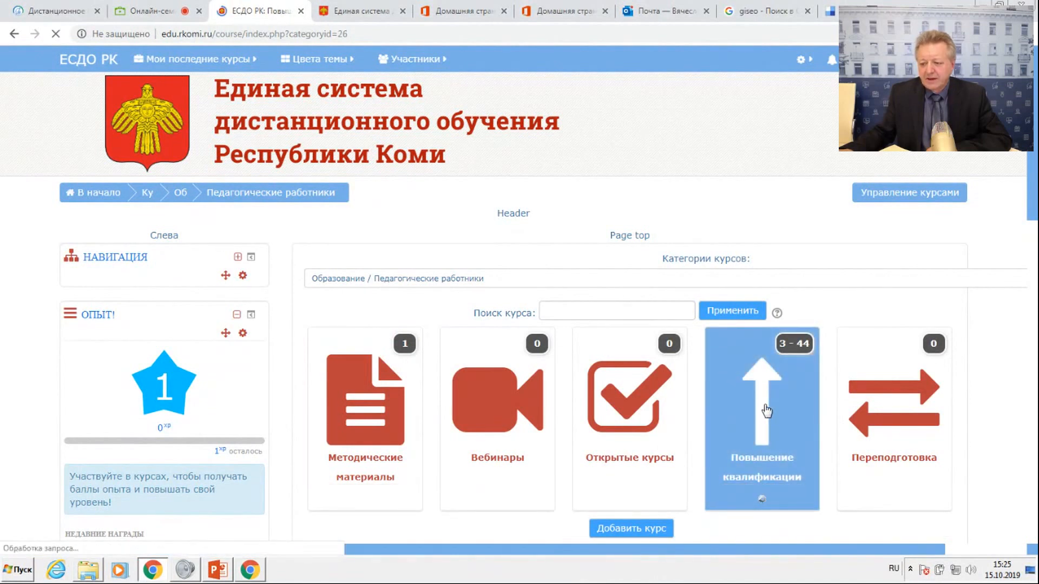
pyautogui.click(388, 418)
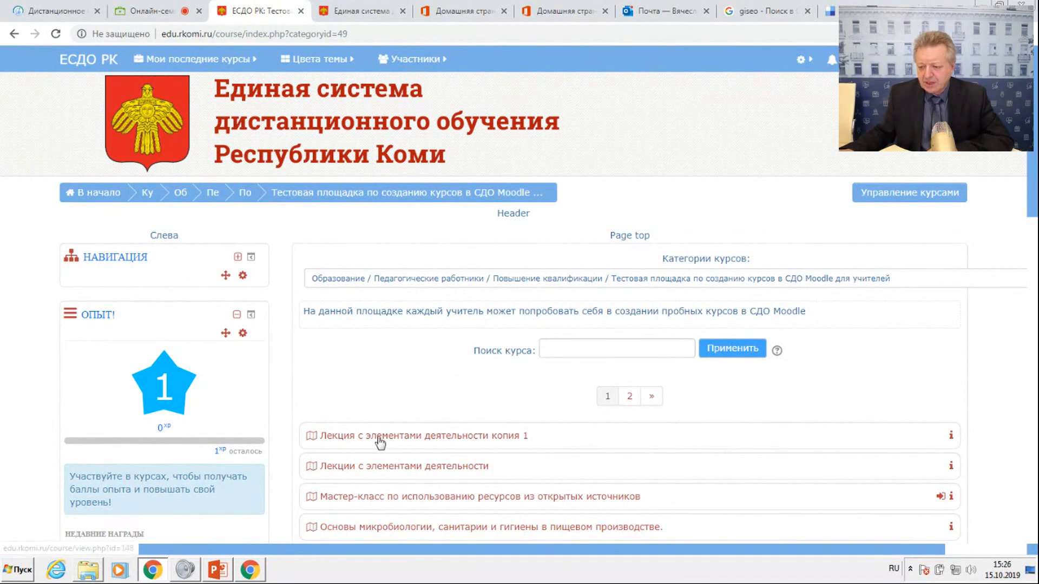
pyautogui.click(392, 471)
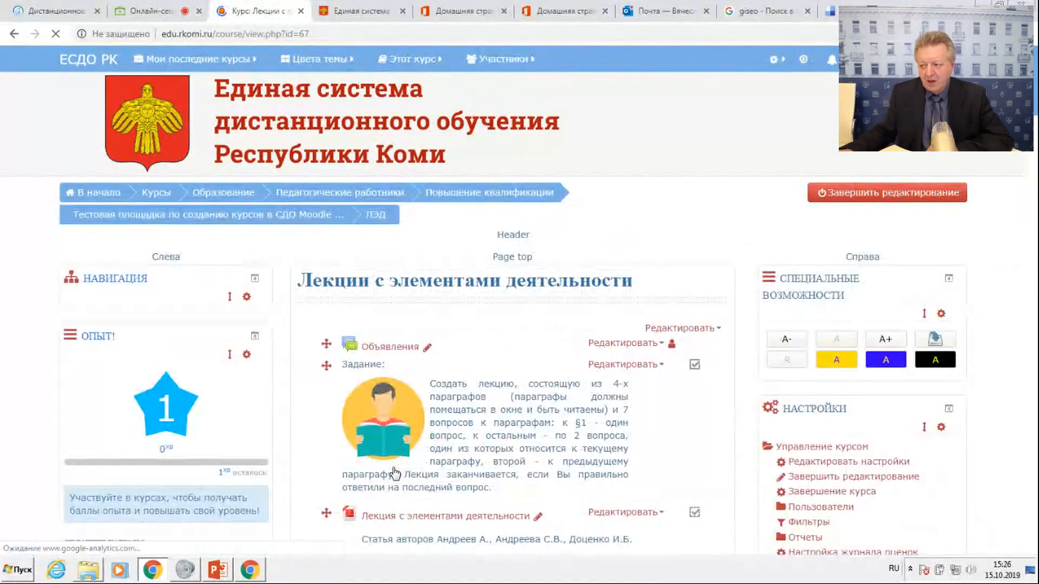
# Turn the course's editing mode off and back on.
pyautogui.click(894, 200)
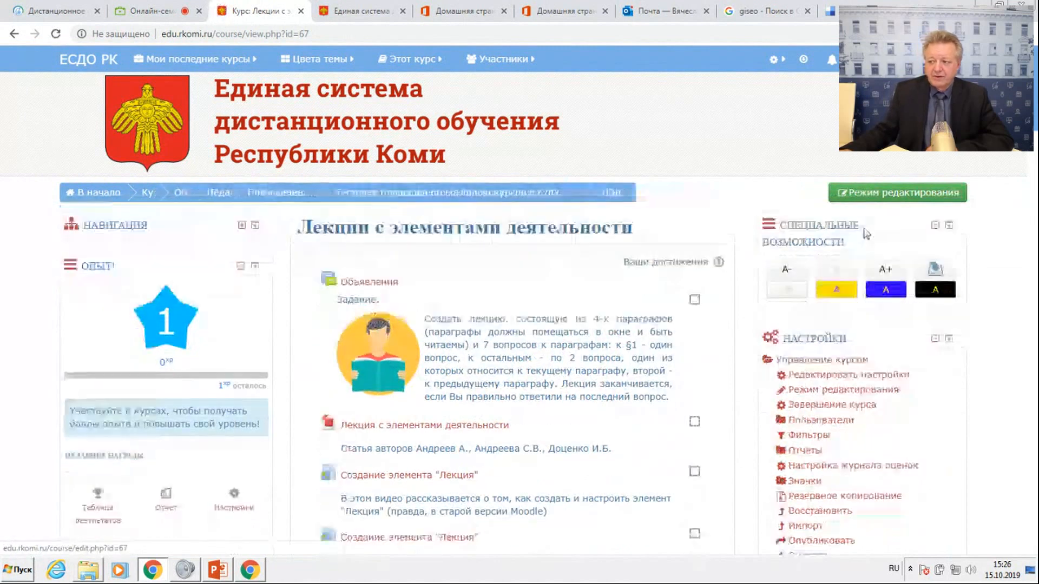
pyautogui.click(872, 195)
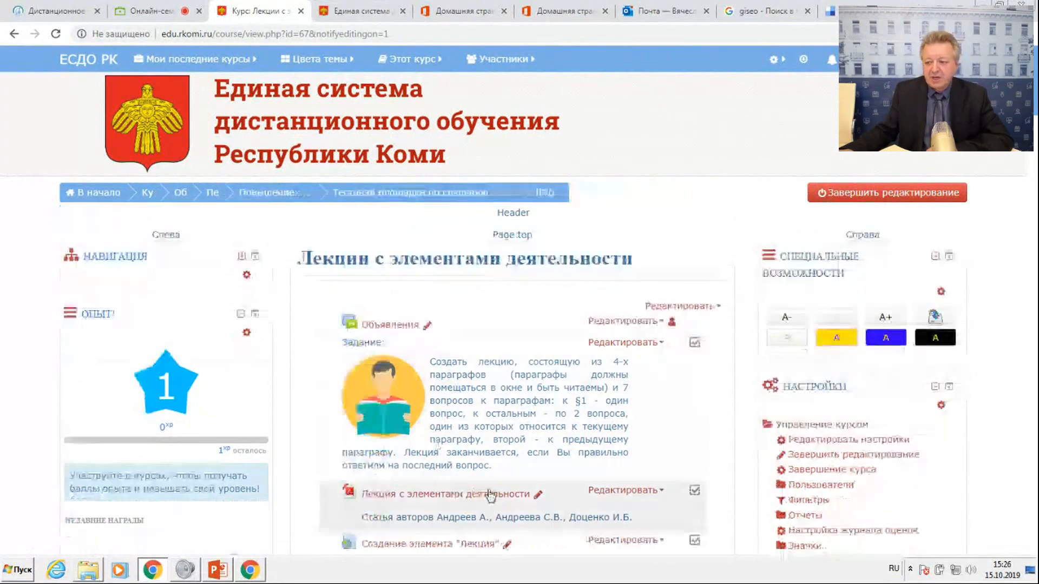
# Examine the course's Задание text, the article and video resources, and the lectures in the Пример section.
pyautogui.scroll(-10, 479, 405)
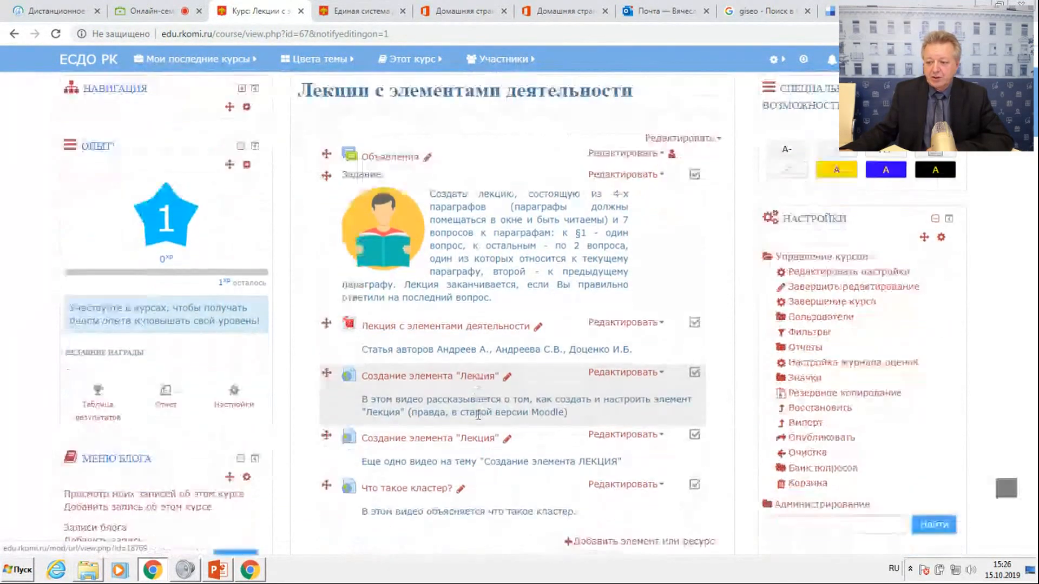
pyautogui.scroll(-3, 479, 421)
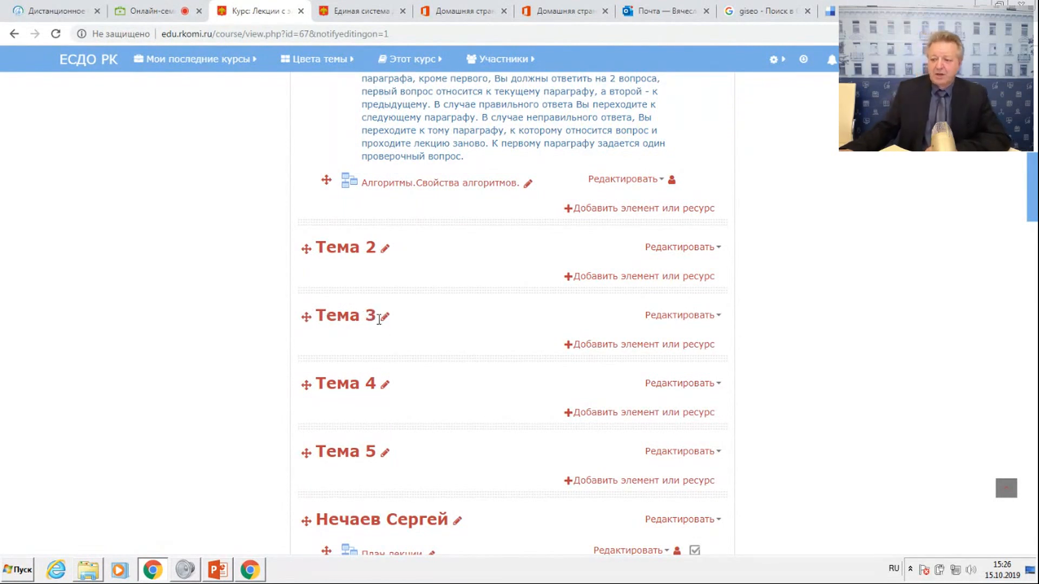
pyautogui.scroll(5, 425, 343)
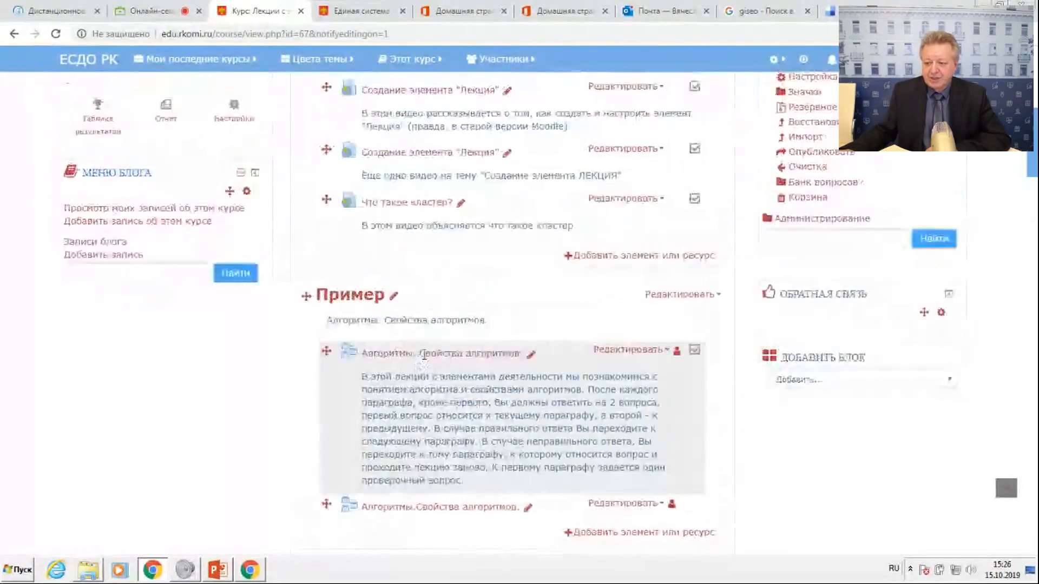
pyautogui.scroll(-5, 425, 352)
pyautogui.scroll(15, 427, 409)
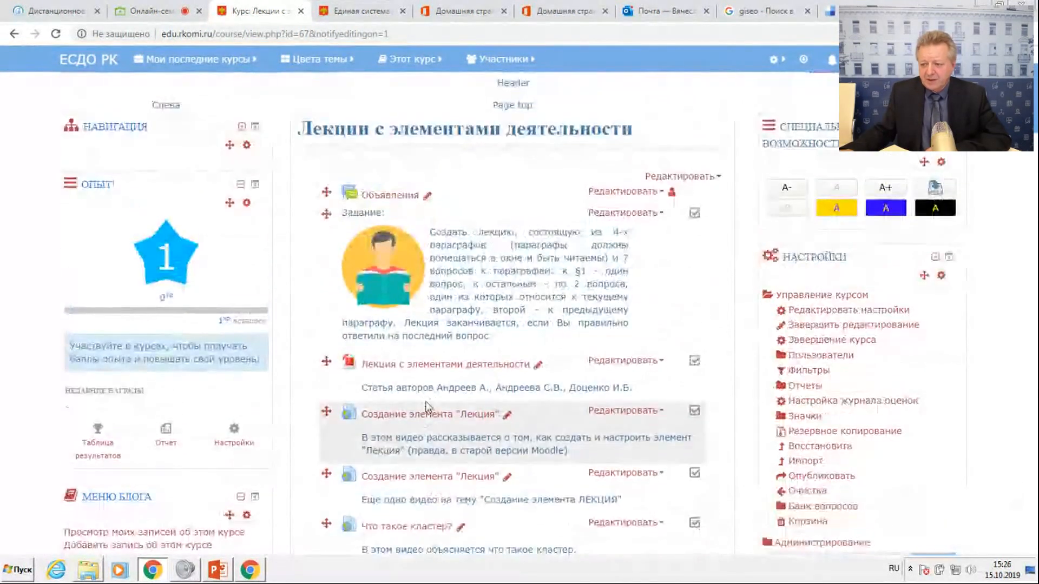
pyautogui.scroll(1, 509, 351)
pyautogui.scroll(-10, 509, 327)
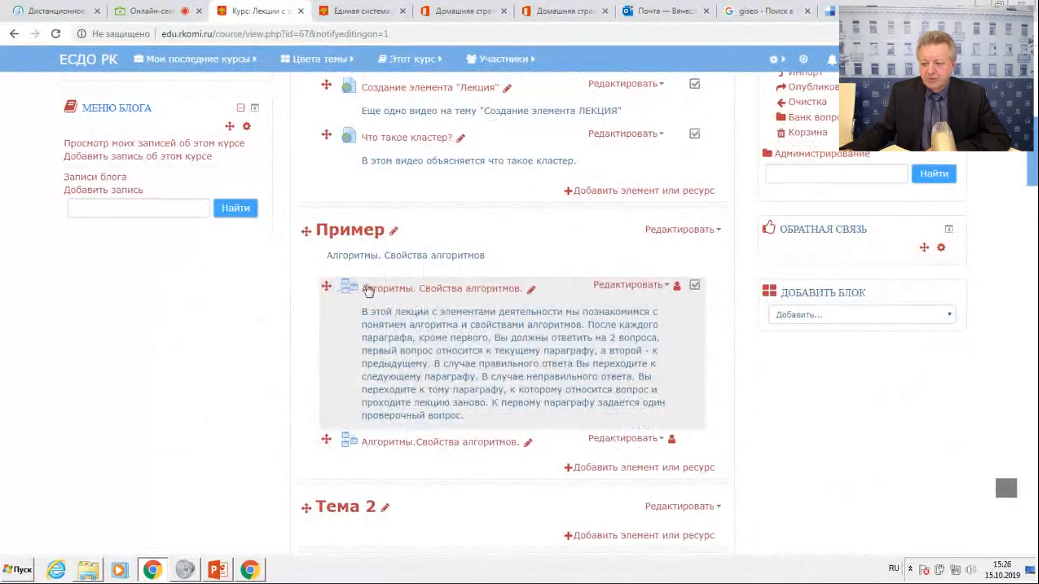
pyautogui.scroll(3, 454, 303)
pyautogui.scroll(7, 454, 303)
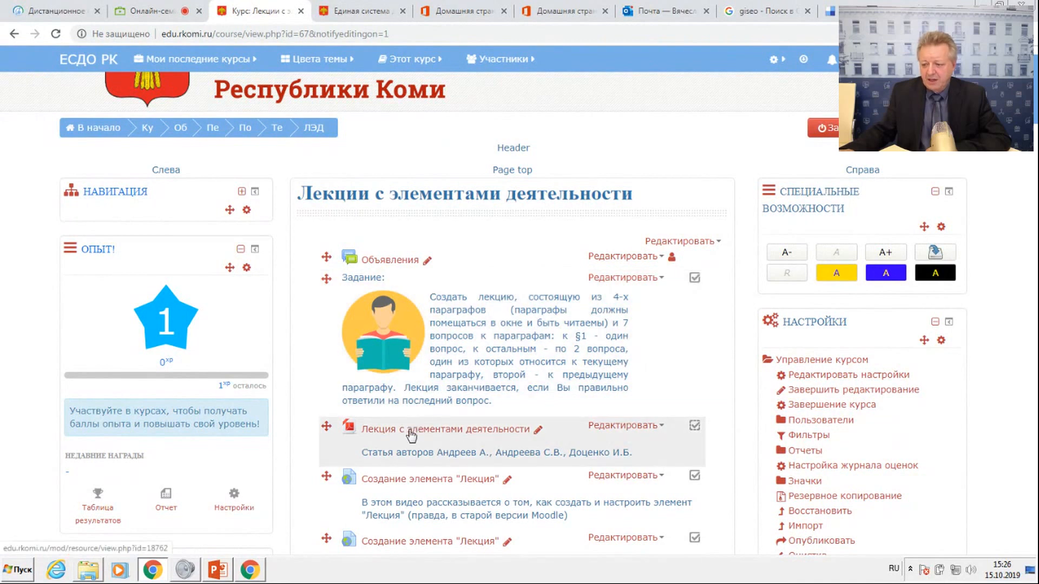
pyautogui.scroll(-6, 502, 439)
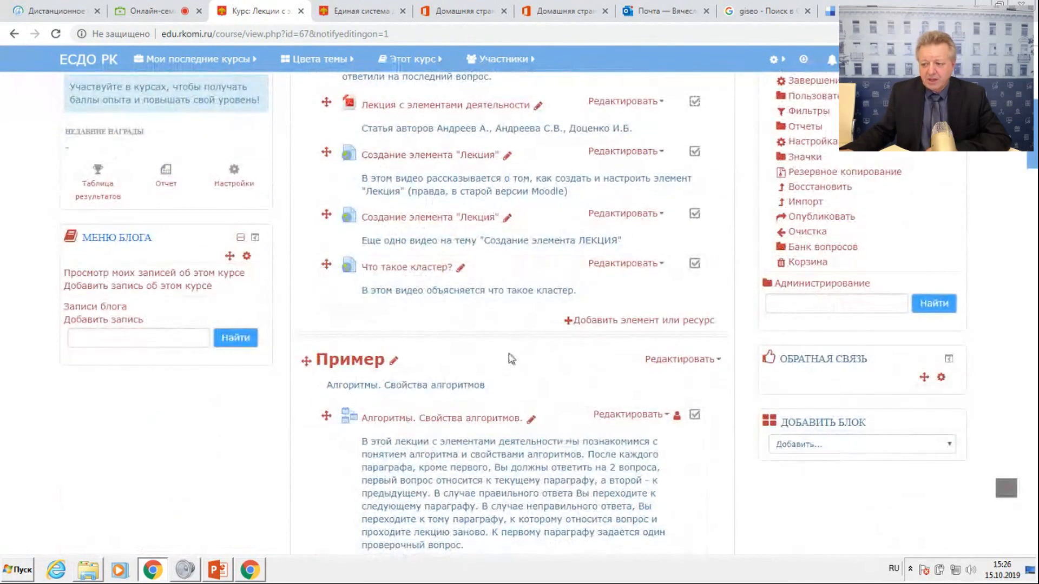
# Review the activities that can be added to the course's first section, reading the Анкета and Лекция descriptions, and close the chooser without adding any.
pyautogui.click(653, 324)
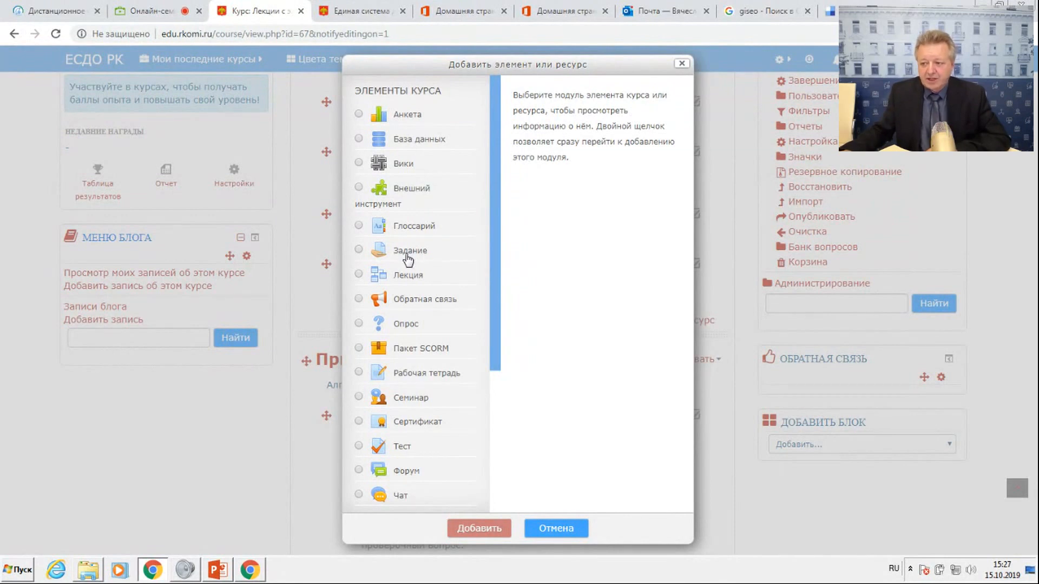
pyautogui.click(683, 65)
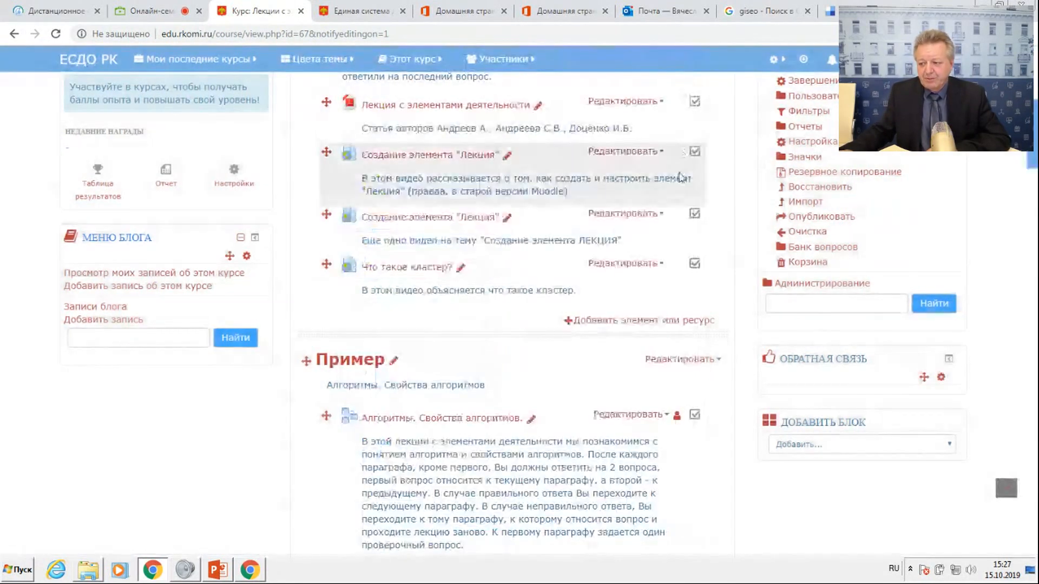
pyautogui.click(661, 321)
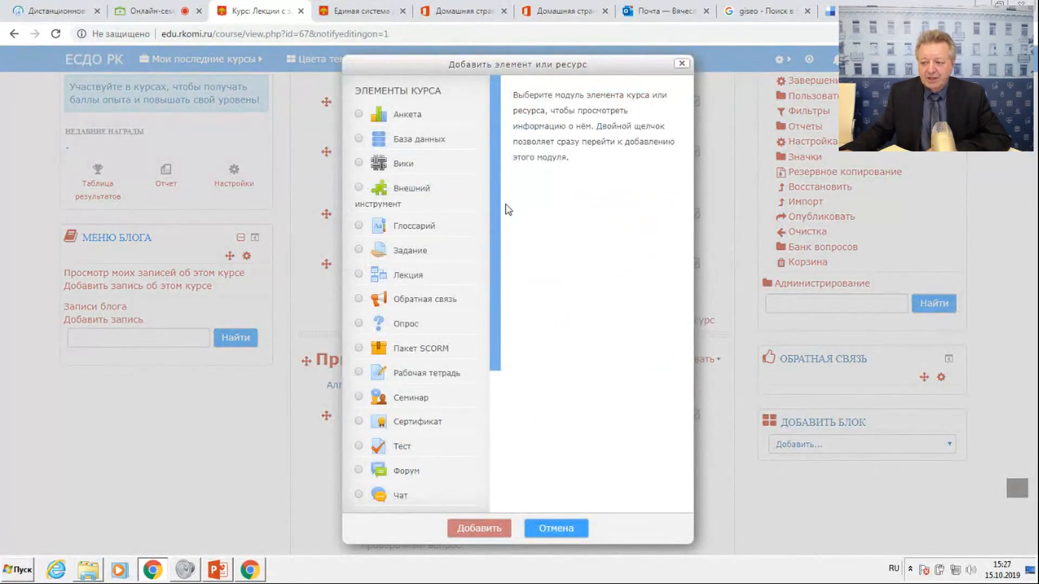
pyautogui.moveTo(495, 206)
pyautogui.mouseDown()
pyautogui.moveTo(494, 387)
pyautogui.moveTo(515, 204)
pyautogui.mouseUp()
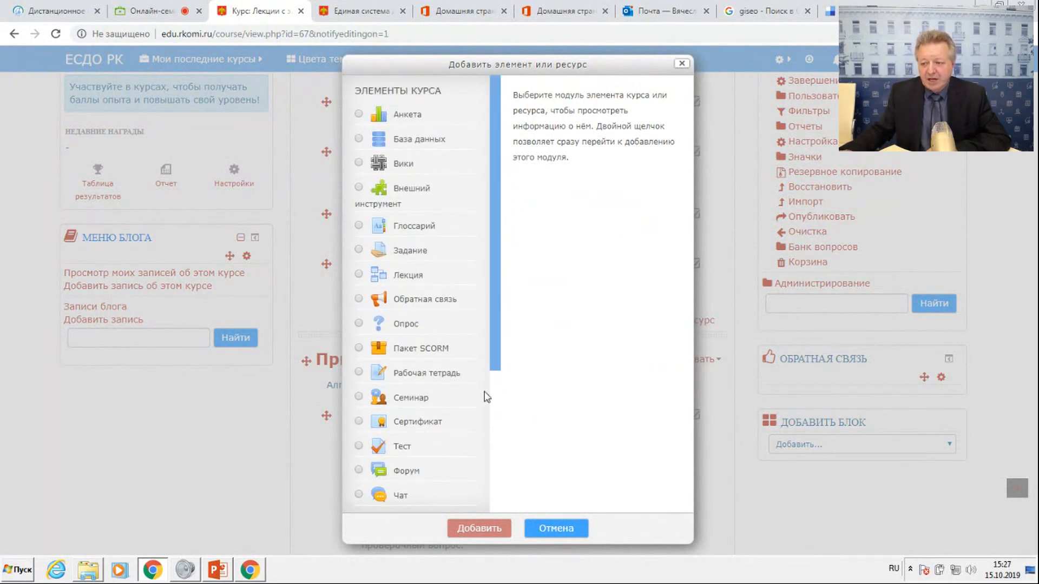
pyautogui.click(358, 114)
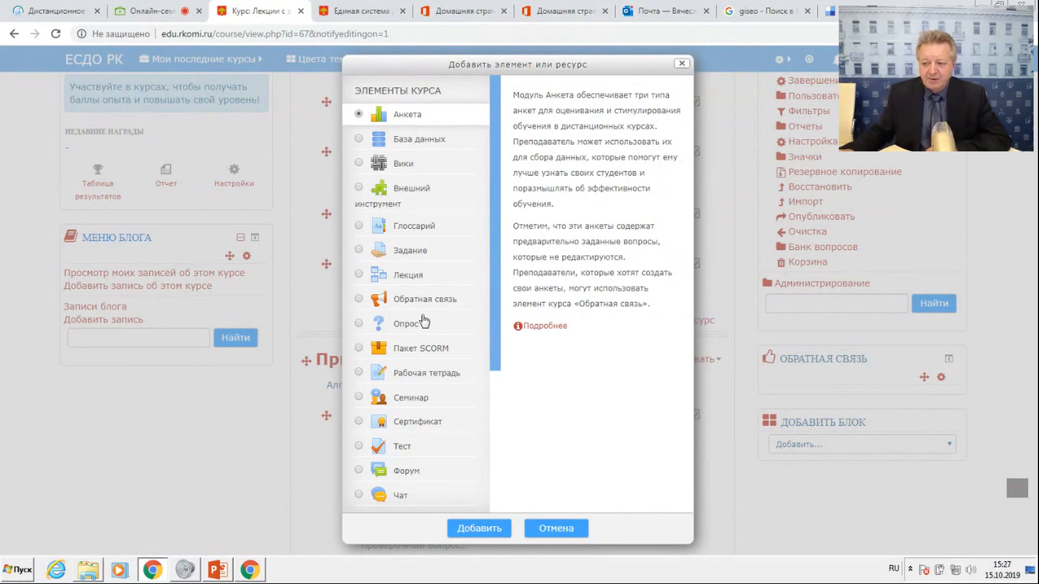
pyautogui.click(359, 276)
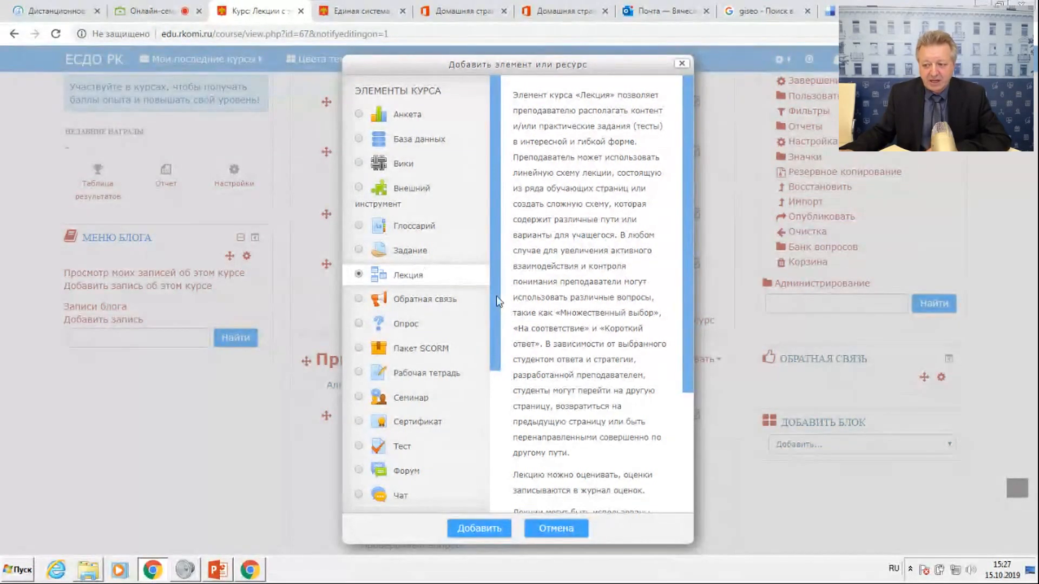
pyautogui.moveTo(492, 293); pyautogui.dragTo(489, 372)
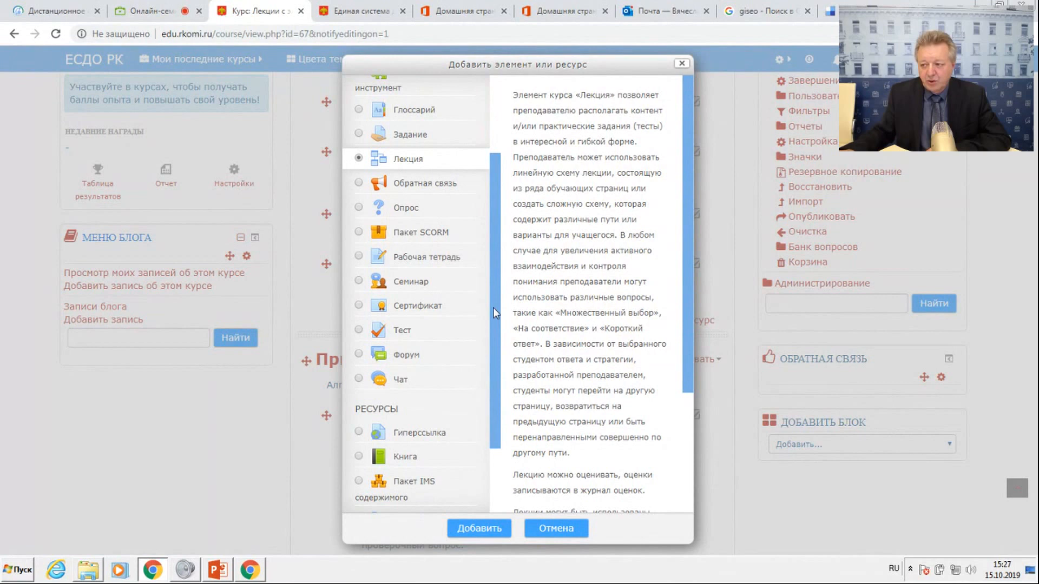
pyautogui.click(681, 63)
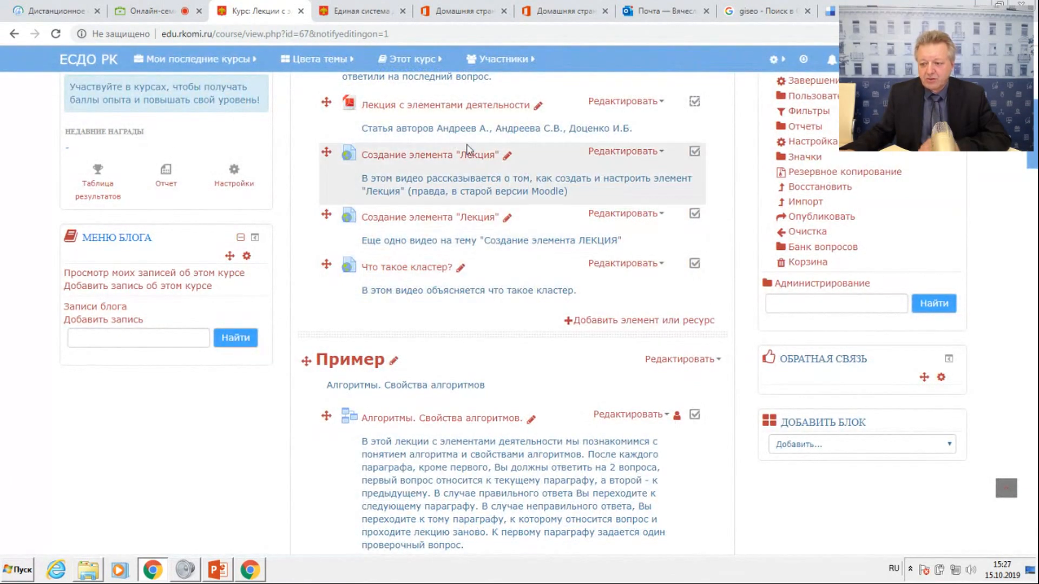
# Reopen the activity and resource chooser for the first section and display the description of the Гиперссылка resource.
pyautogui.scroll(3, 415, 359)
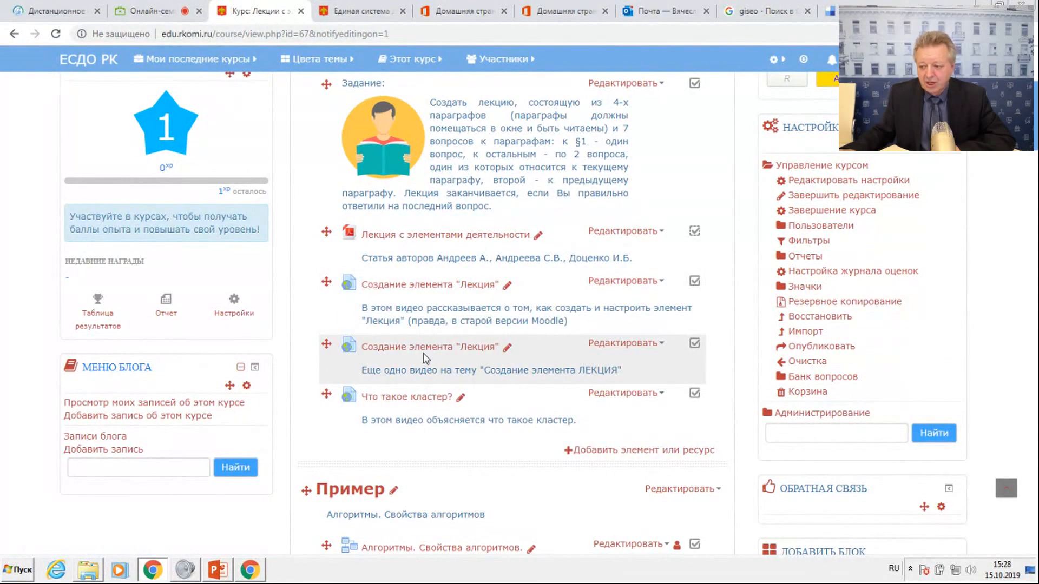
pyautogui.click(609, 457)
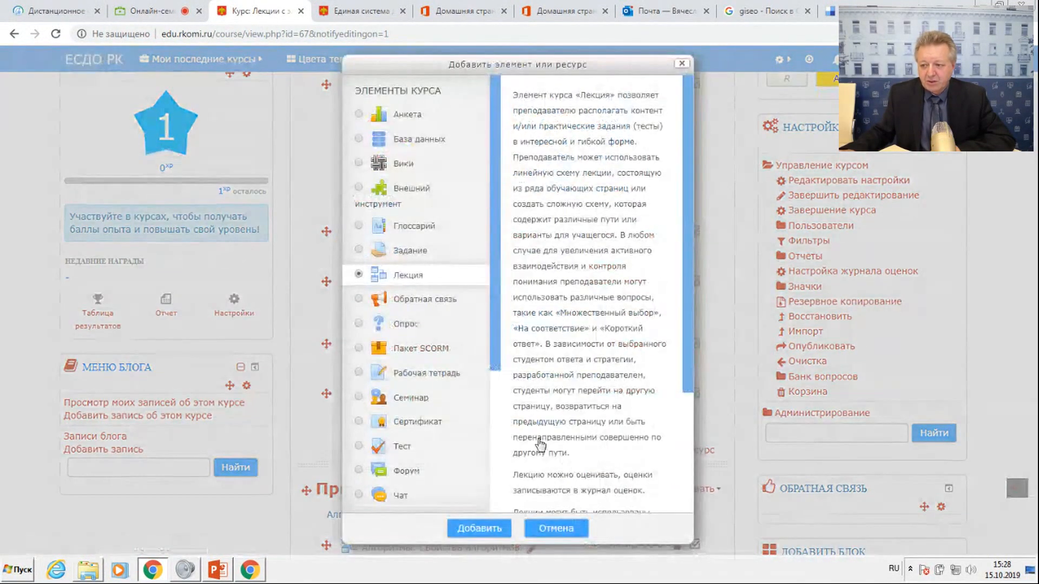
pyautogui.moveTo(495, 325); pyautogui.dragTo(492, 493)
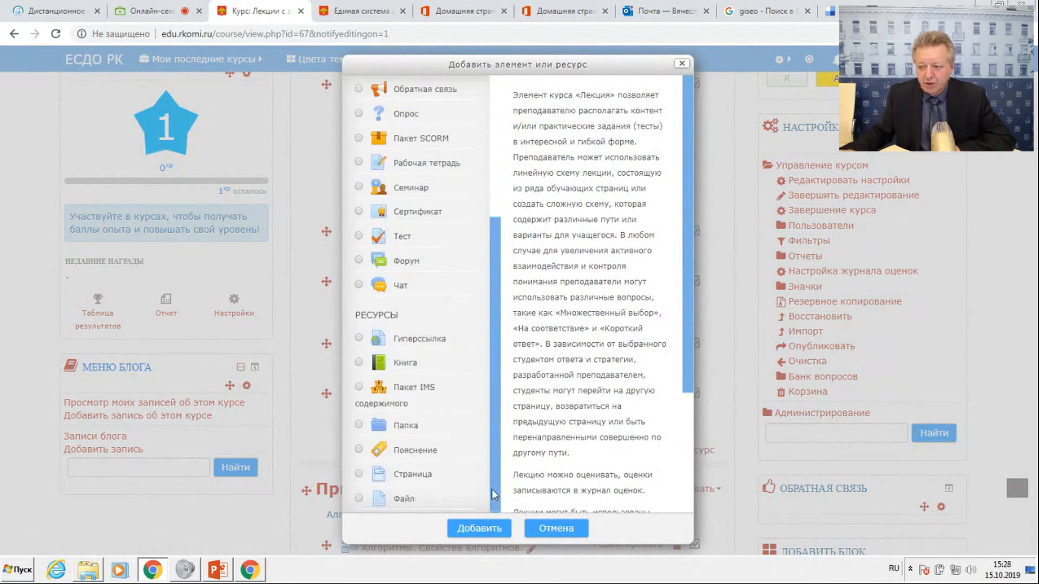
pyautogui.click(360, 339)
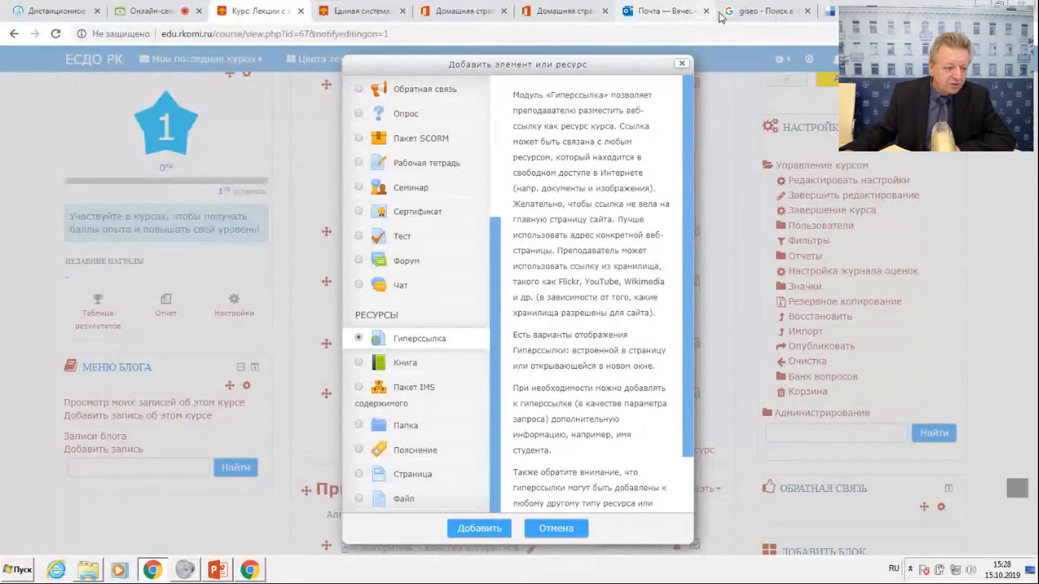
# Switch to the giseo search results page and highlight its full web address.
pyautogui.click(758, 11)
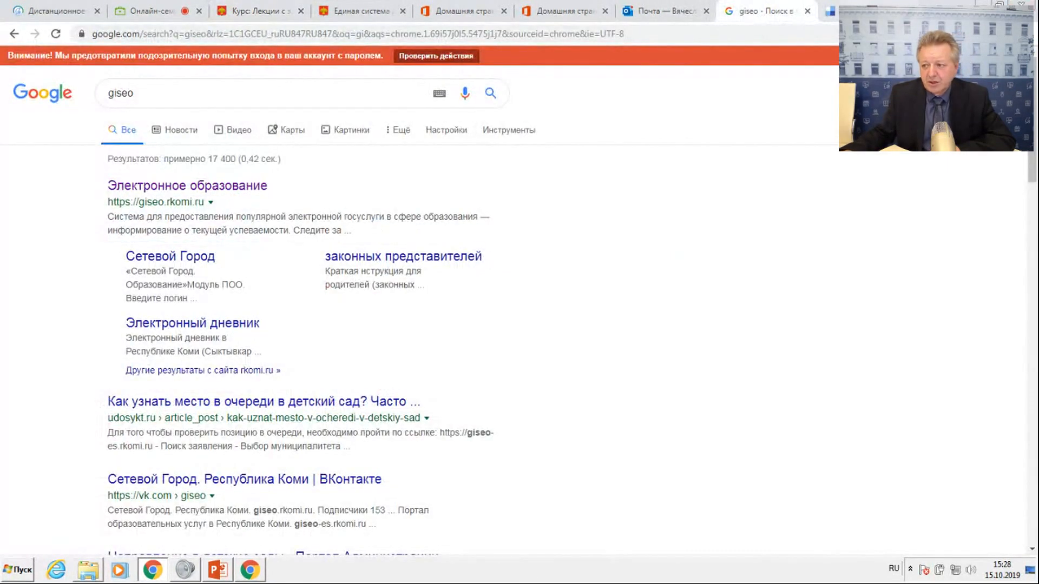
pyautogui.moveTo(640, 32); pyautogui.dragTo(84, 35)
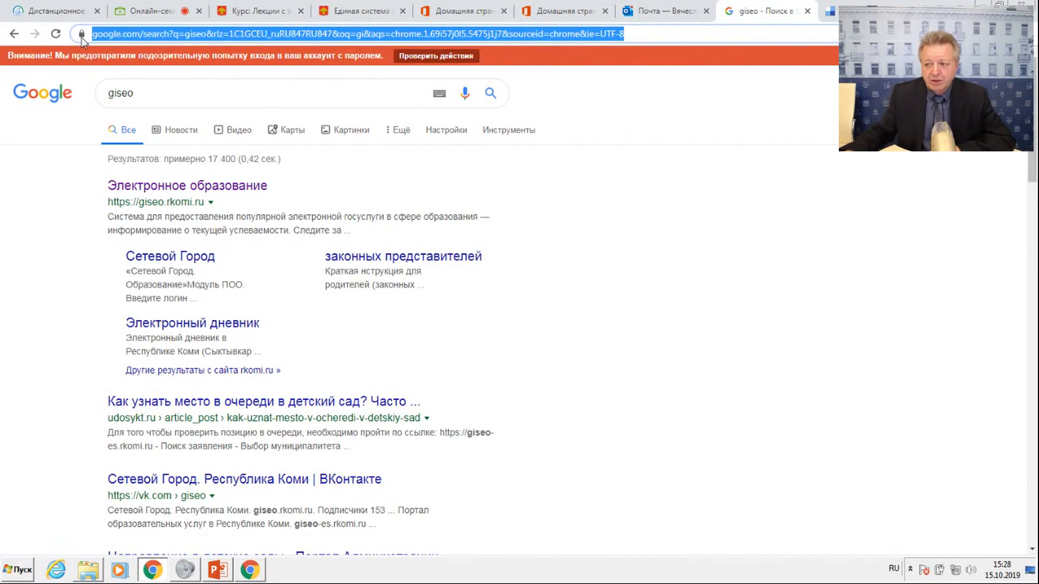
pyautogui.click(330, 12)
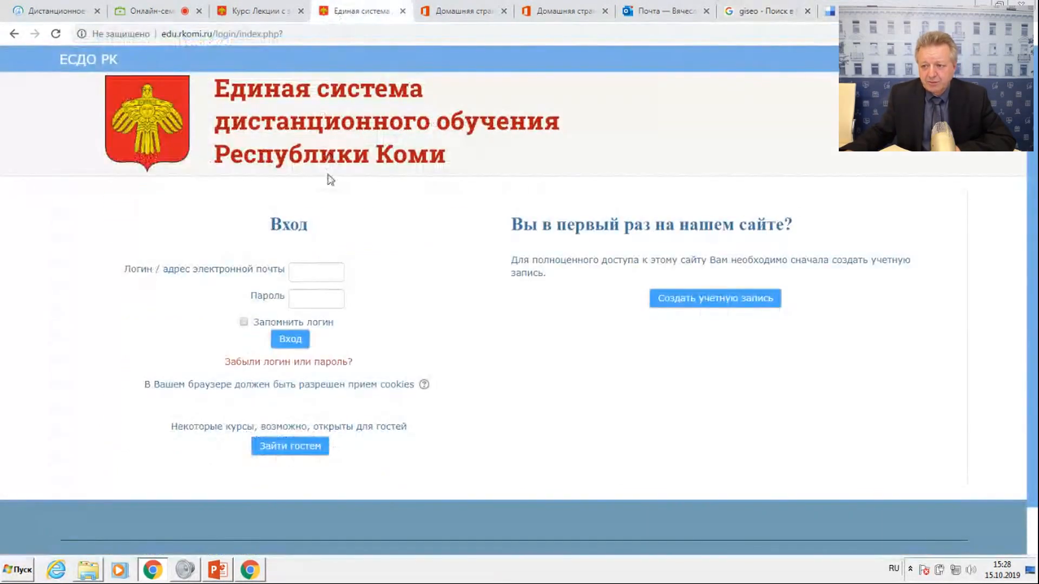
# Return to the course page and display the description of the Файл resource in the chooser.
pyautogui.click(288, 13)
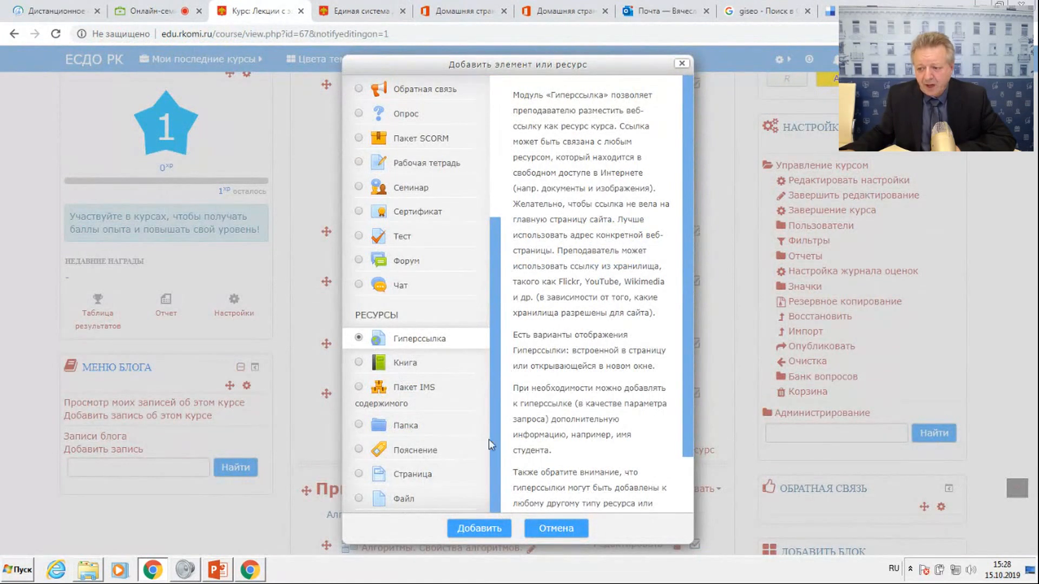
pyautogui.click(392, 506)
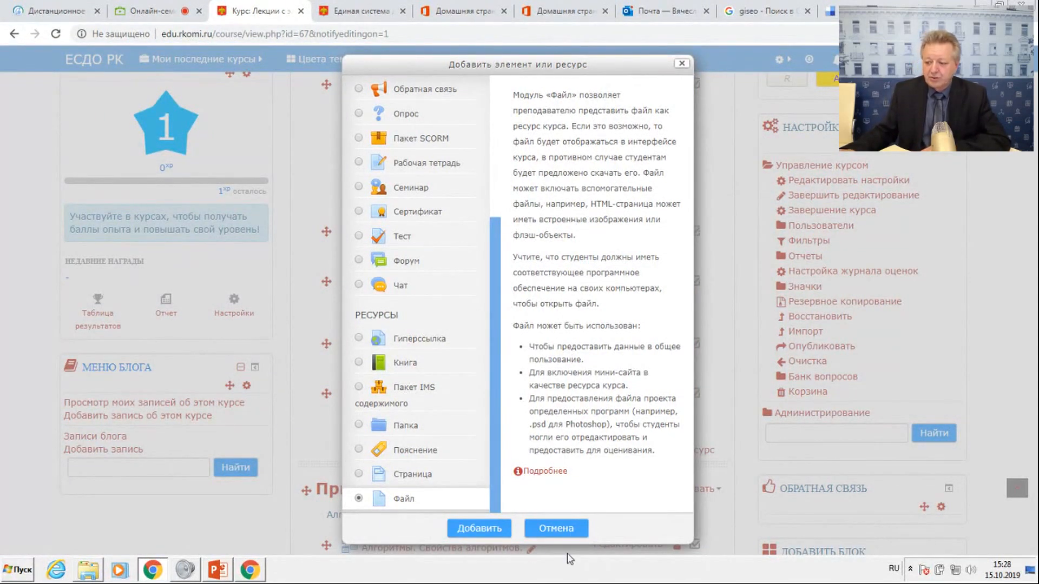
# Close the chooser without adding anything and open the settings of the lecture "Алгоритмы. Свойства алгоритмов." in the Пример section, reviewing its general settings.
pyautogui.click(554, 529)
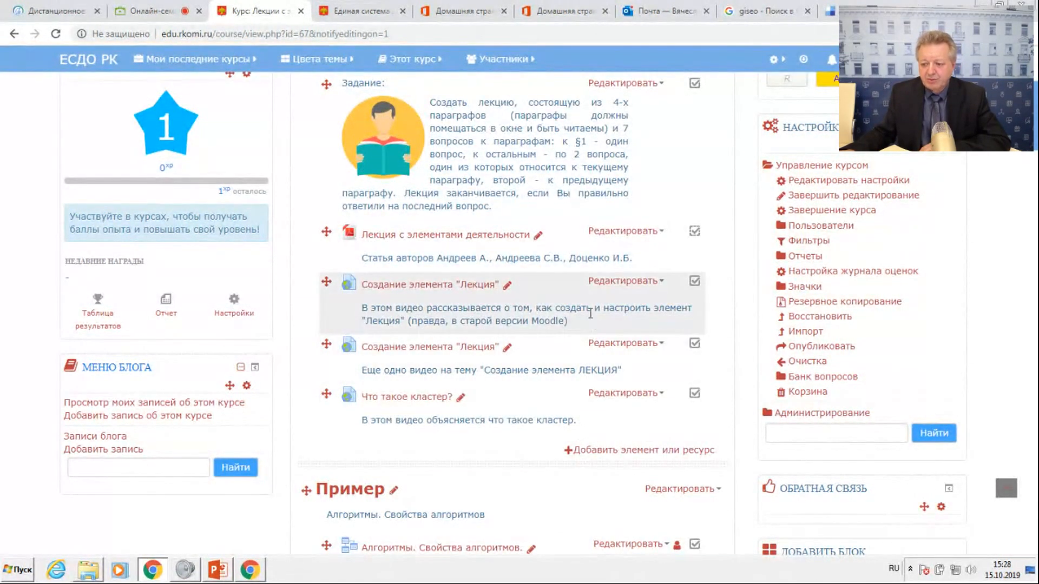
pyautogui.scroll(-4, 590, 316)
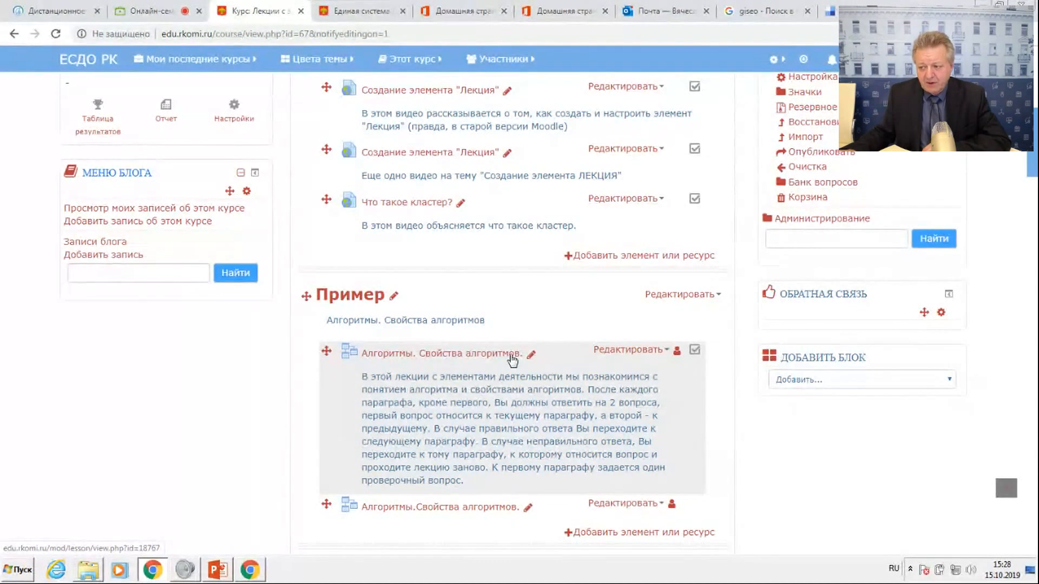
pyautogui.click(670, 353)
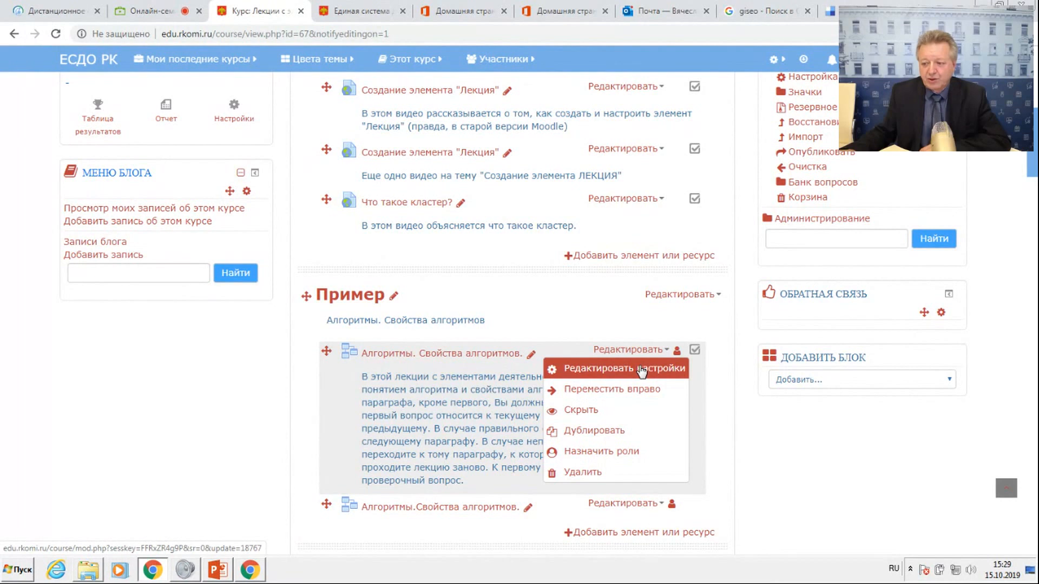
pyautogui.click(641, 371)
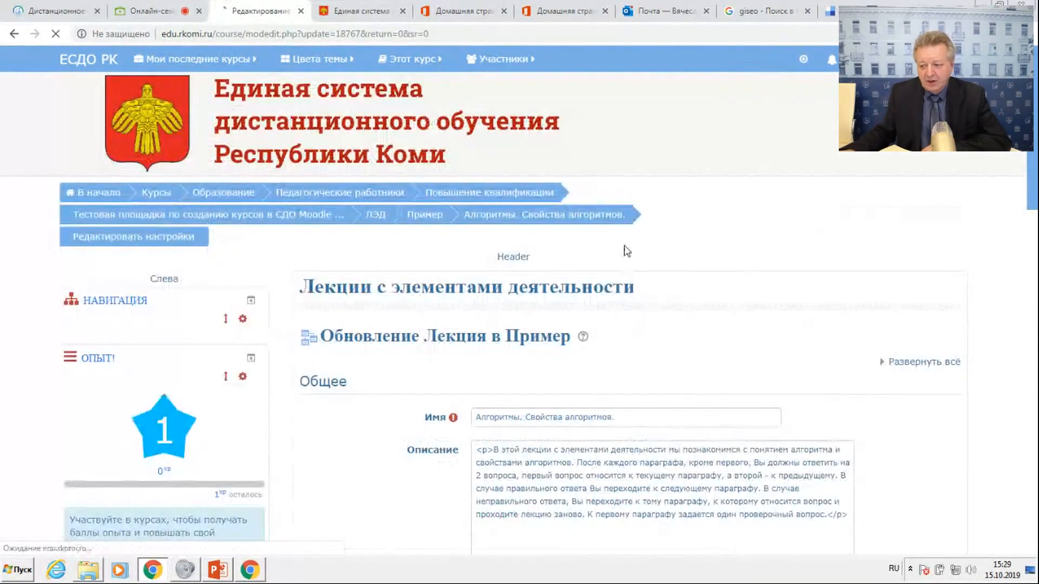
pyautogui.scroll(-4, 635, 257)
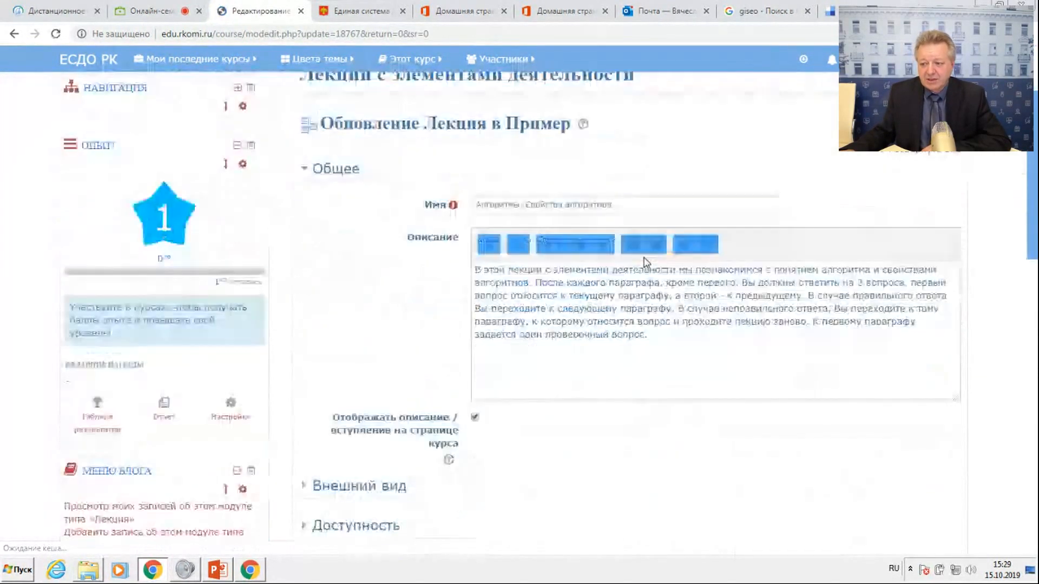
pyautogui.scroll(-1, 646, 258)
pyautogui.scroll(1, 647, 259)
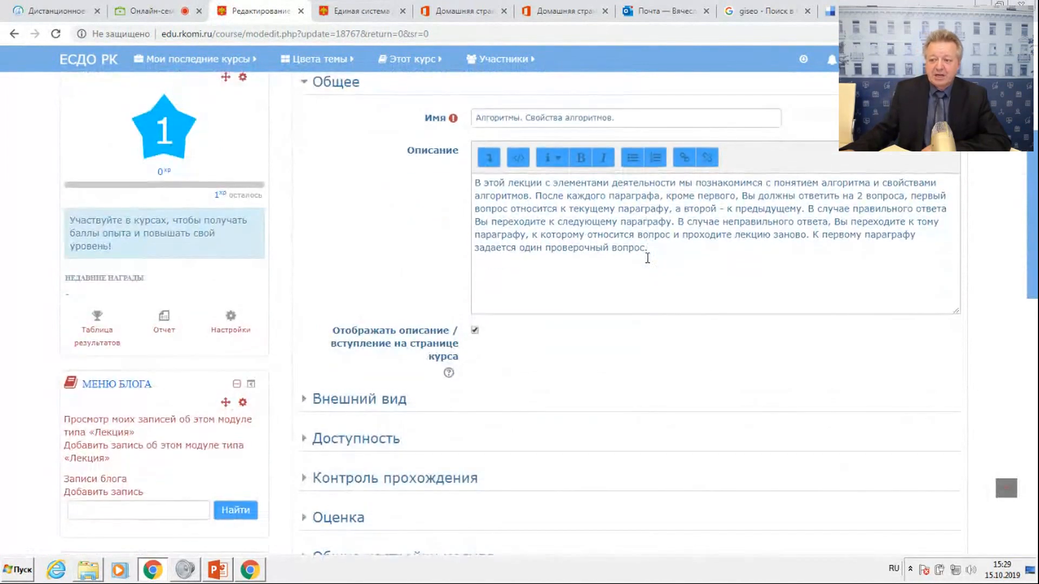
pyautogui.scroll(-1, 647, 258)
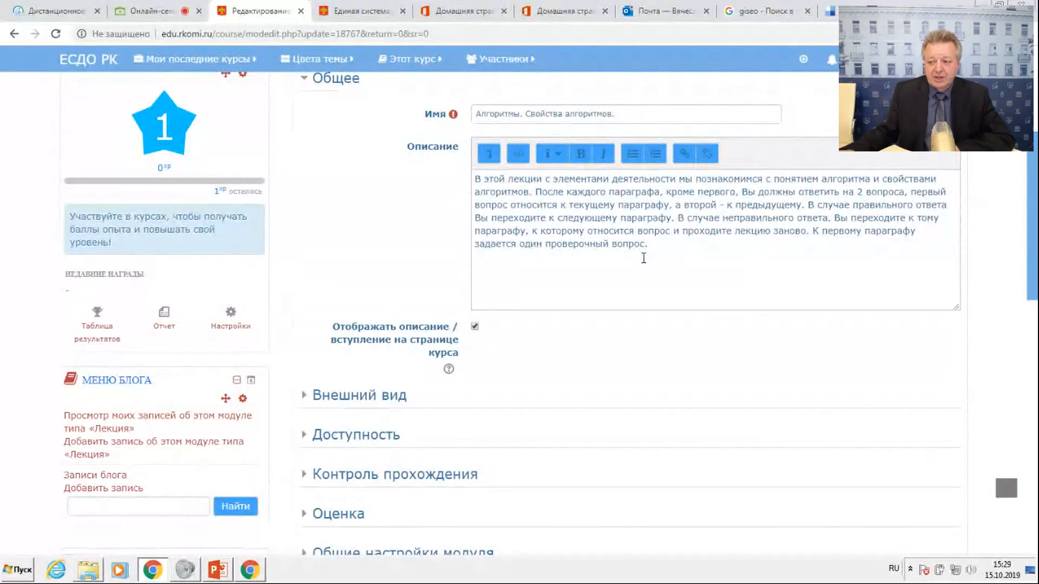
pyautogui.scroll(1, 643, 258)
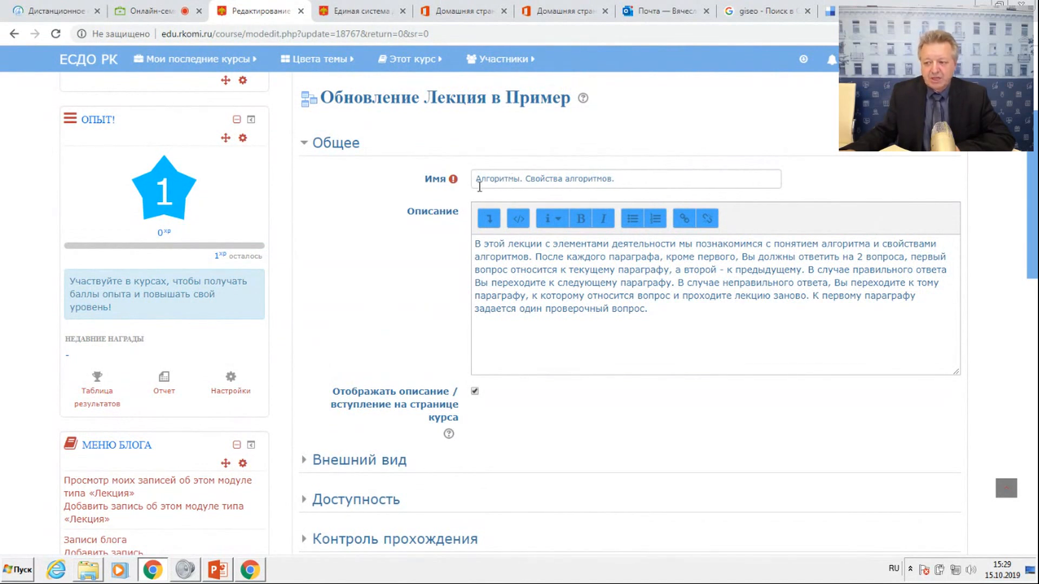
# Turn off displaying the lecture's description on the course page, then save and return to the course.
pyautogui.click(522, 179)
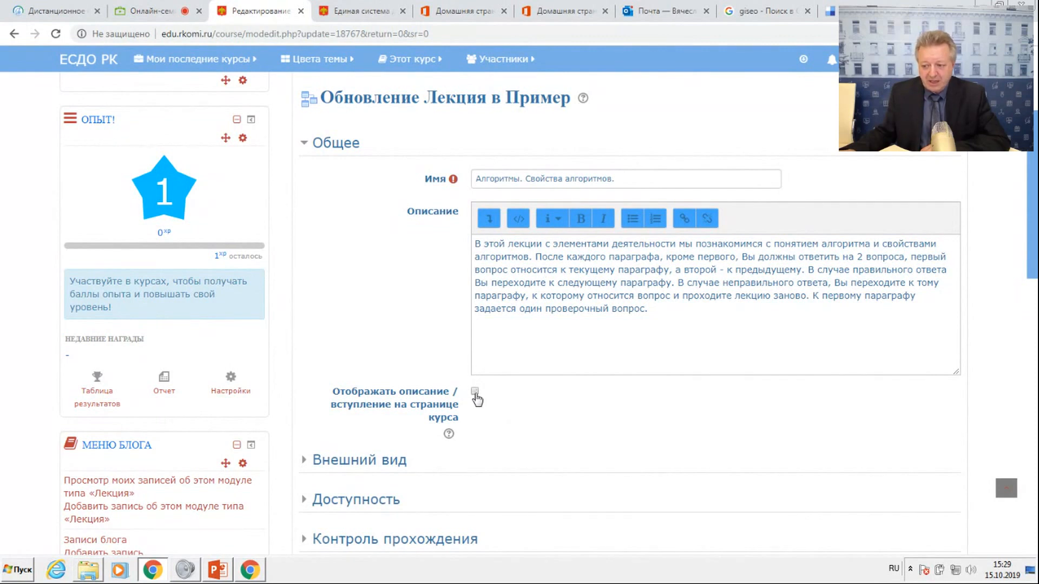
pyautogui.scroll(-8, 547, 420)
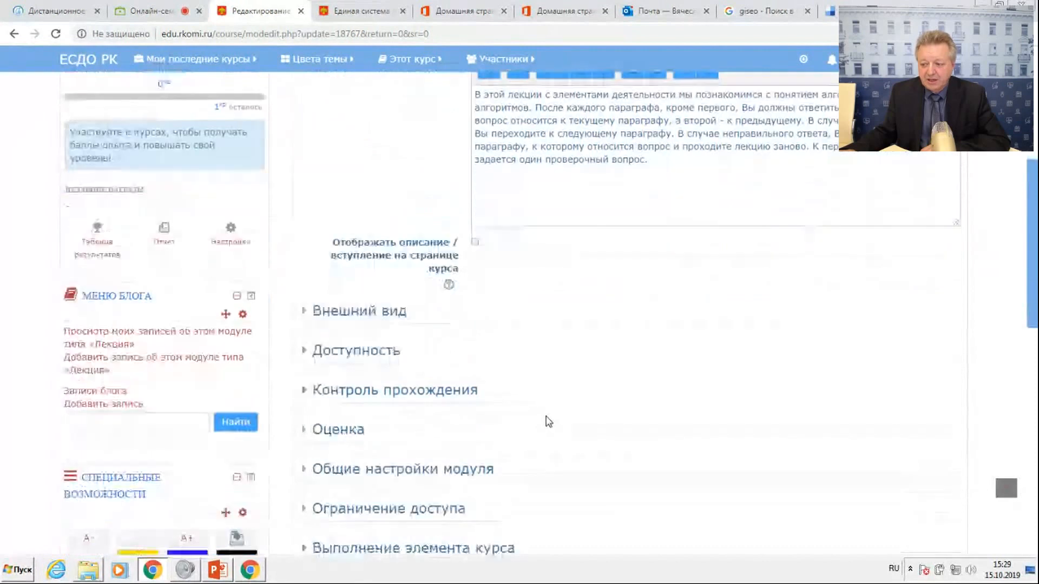
pyautogui.click(548, 385)
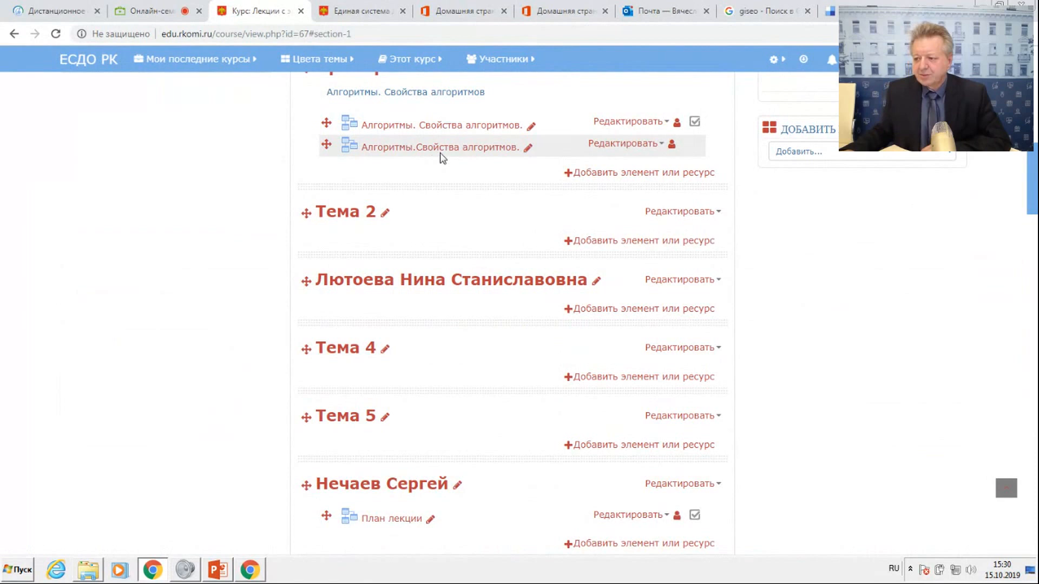
# Delete the second lecture, "Алгоритмы.Свойства алгоритмов.", from the Пример section and confirm the deletion.
pyautogui.click(660, 146)
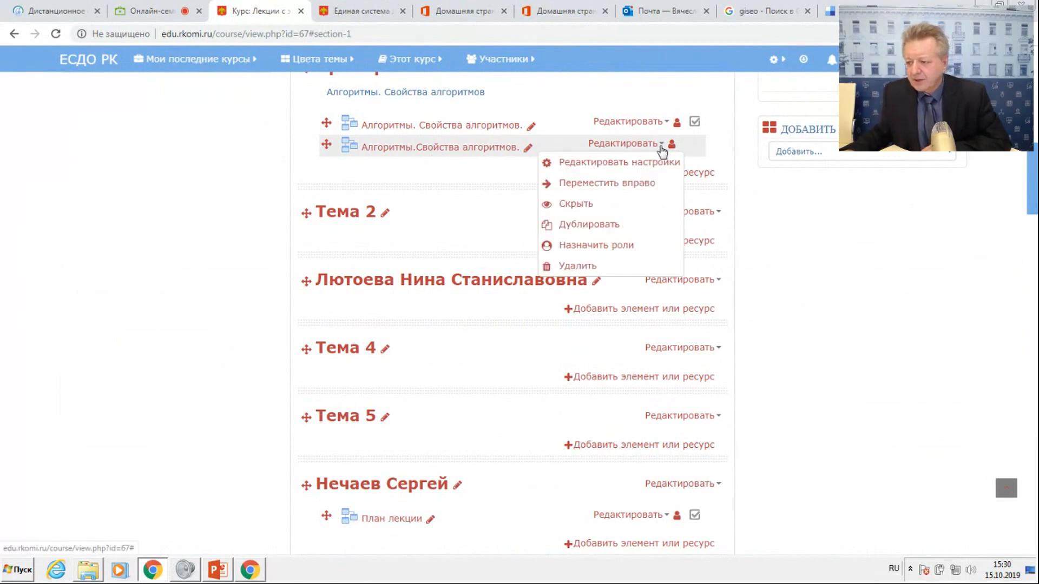
pyautogui.click(580, 267)
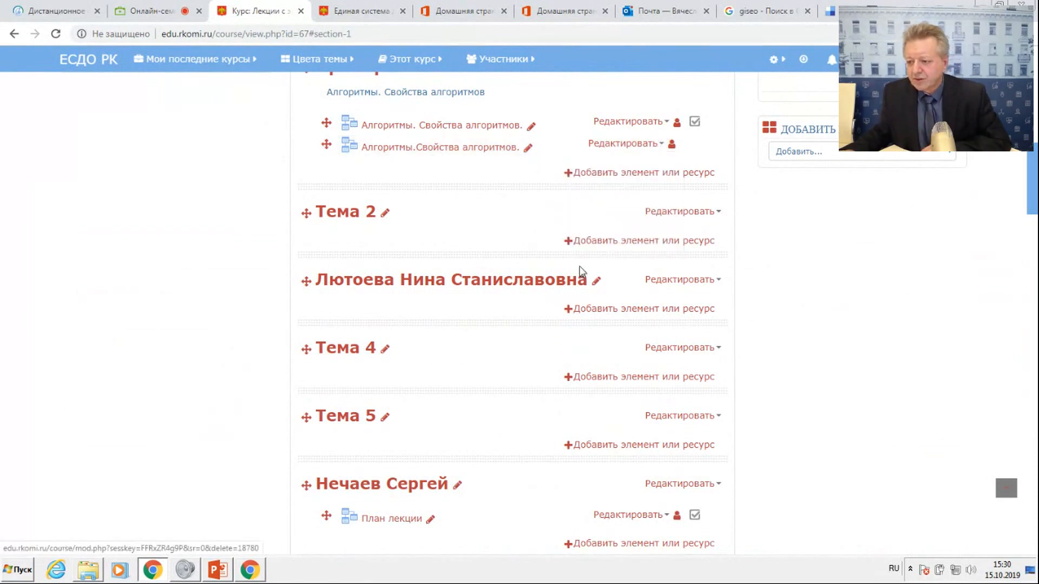
pyautogui.click(496, 373)
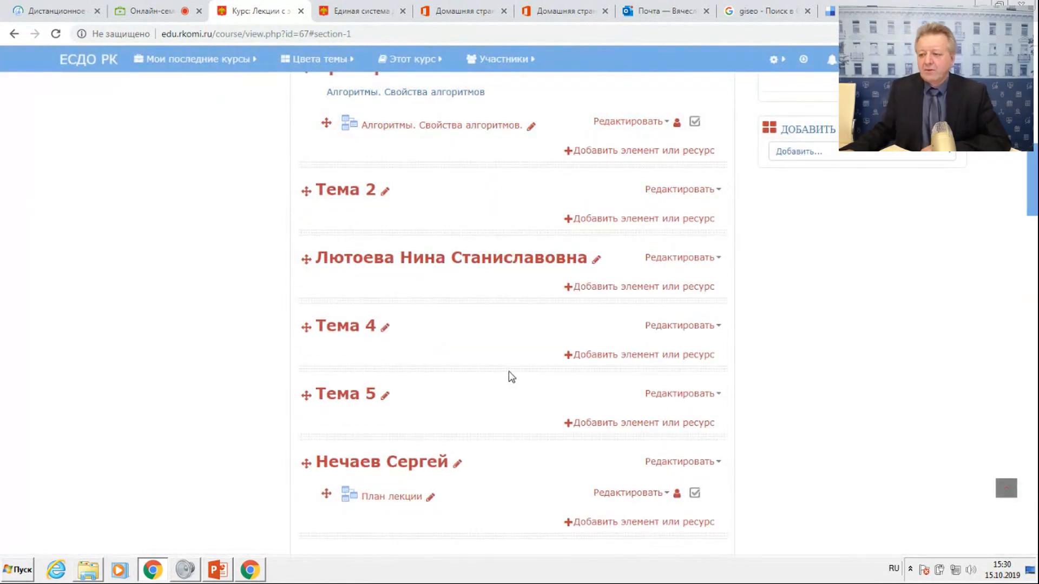
# Turn displaying the remaining Пример lecture's description on the course page back on, then save and return to the course.
pyautogui.click(665, 126)
pyautogui.click(641, 141)
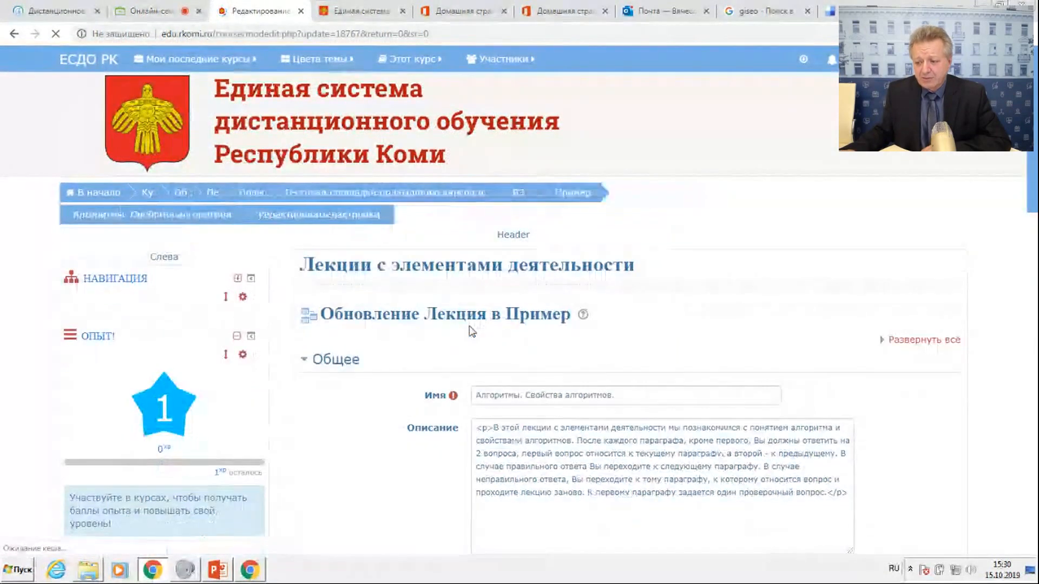
pyautogui.scroll(-4, 490, 395)
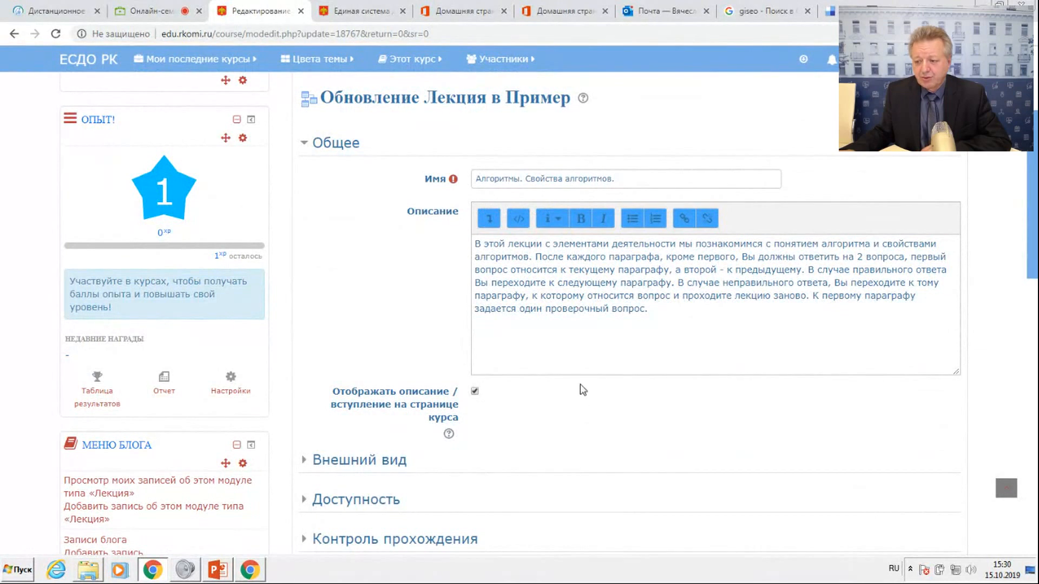
pyautogui.scroll(-10, 583, 390)
pyautogui.click(547, 323)
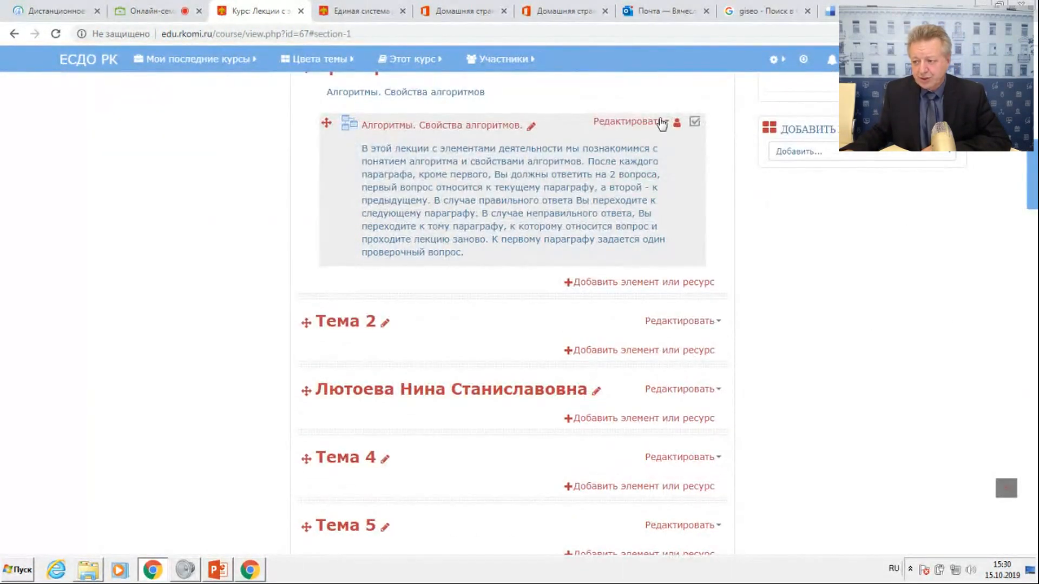
# Reopen the Пример lecture's settings and, under Внешний вид, set both the progress indicator and the menu display to Да.
pyautogui.click(661, 122)
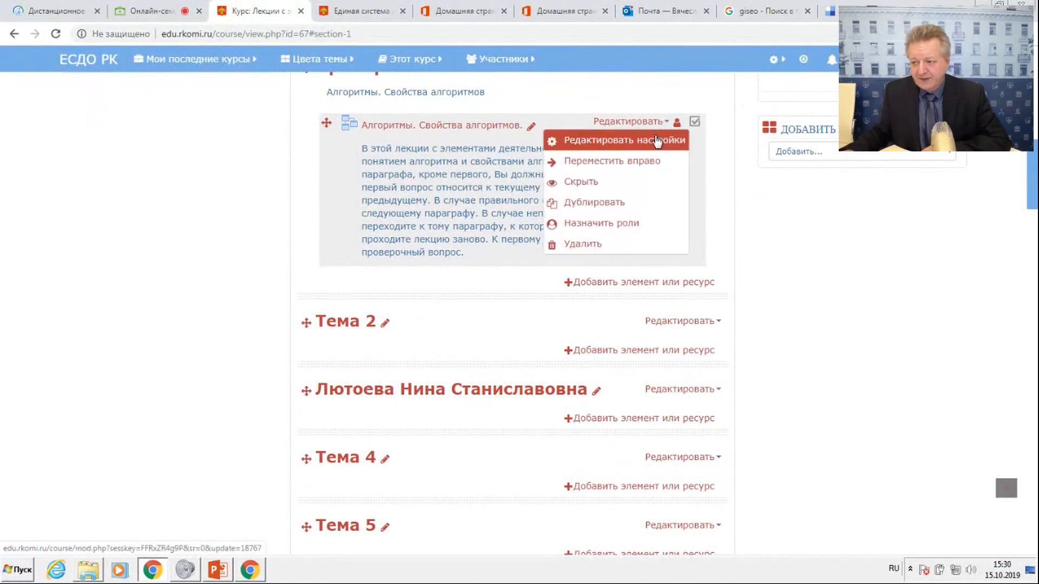
pyautogui.click(597, 144)
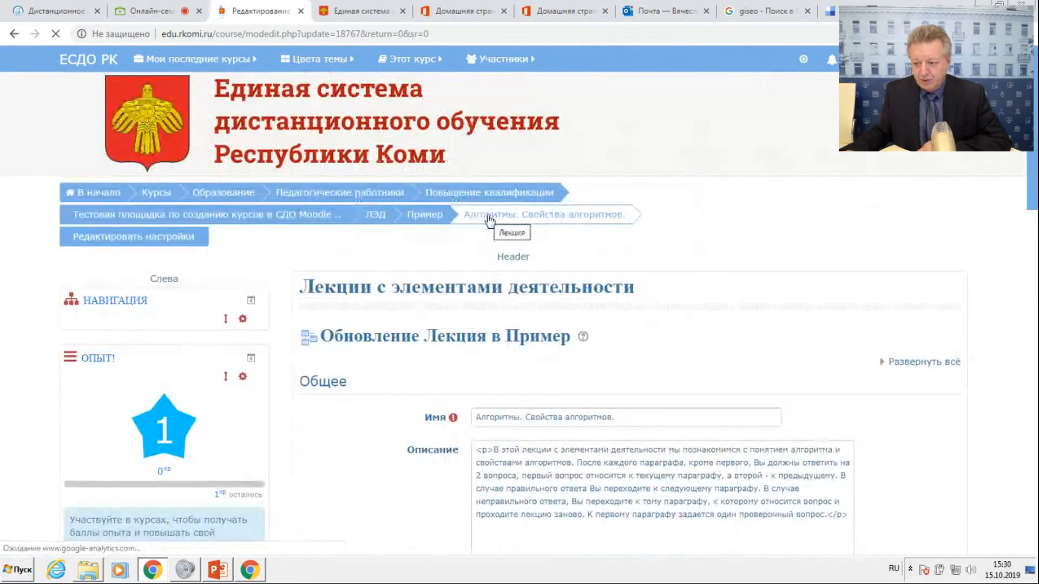
pyautogui.scroll(-5, 476, 303)
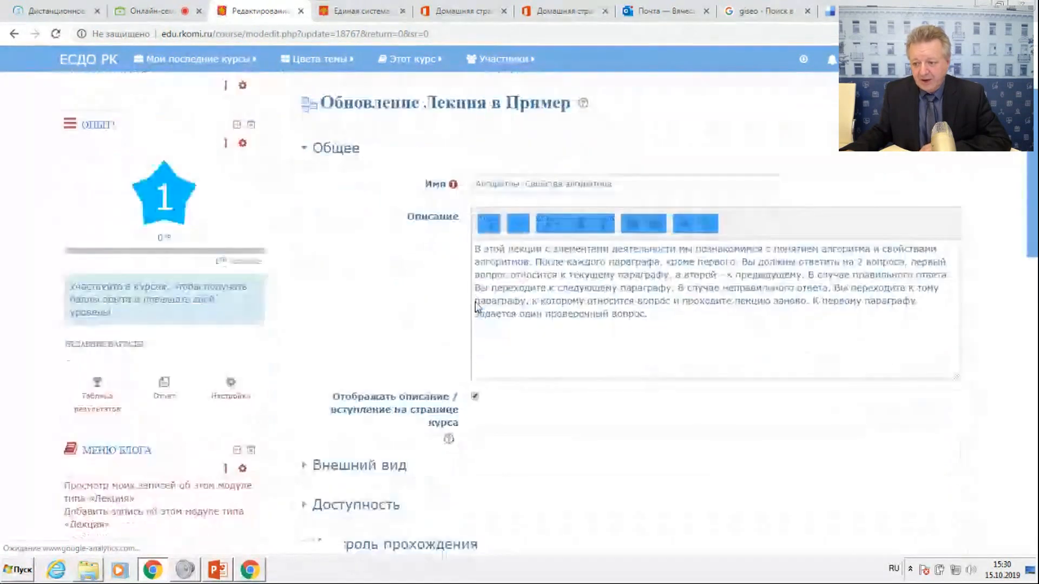
pyautogui.scroll(-2, 476, 302)
pyautogui.click(360, 268)
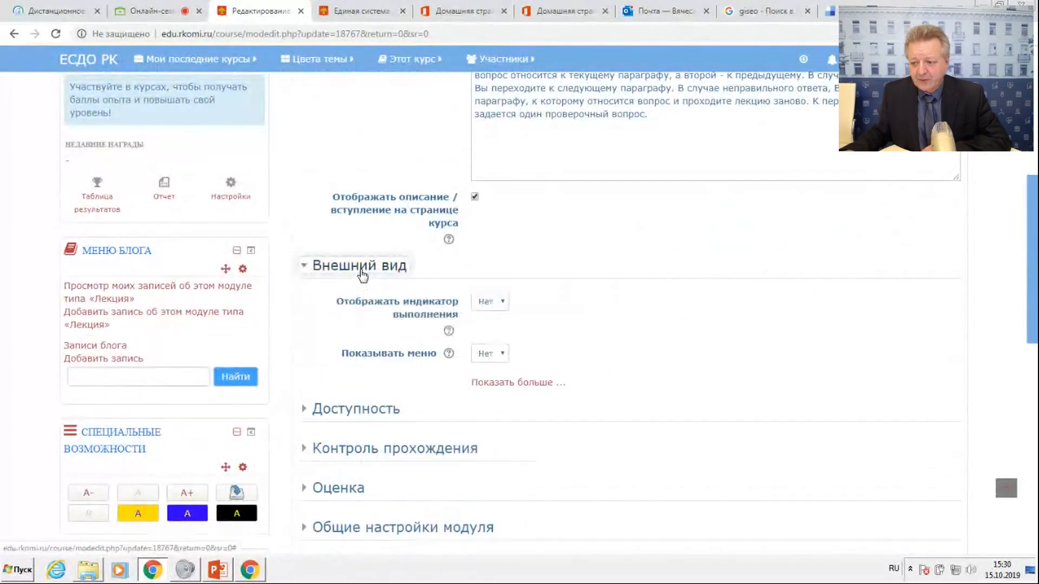
pyautogui.click(500, 303)
pyautogui.click(504, 327)
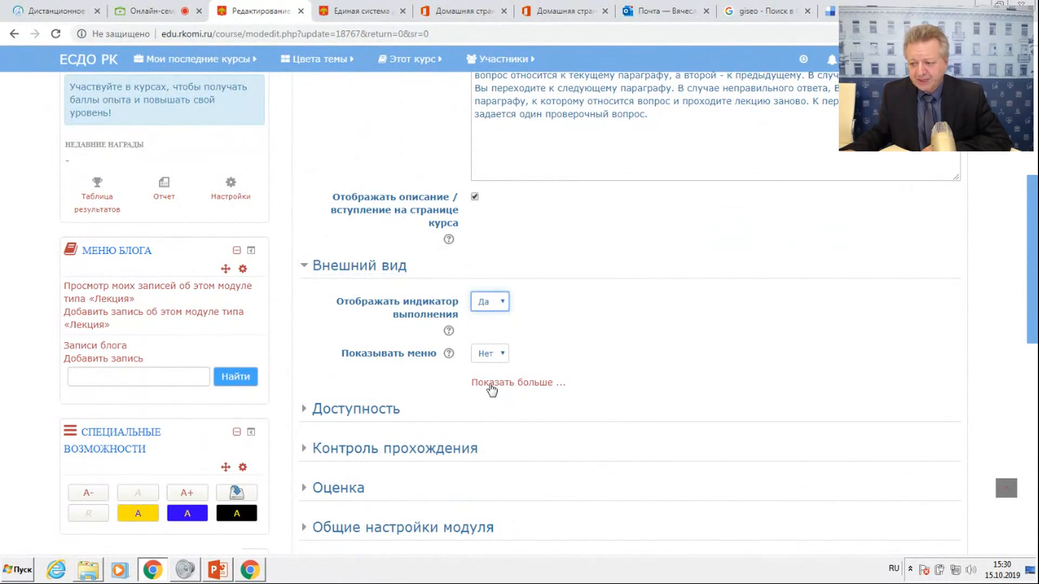
pyautogui.click(503, 357)
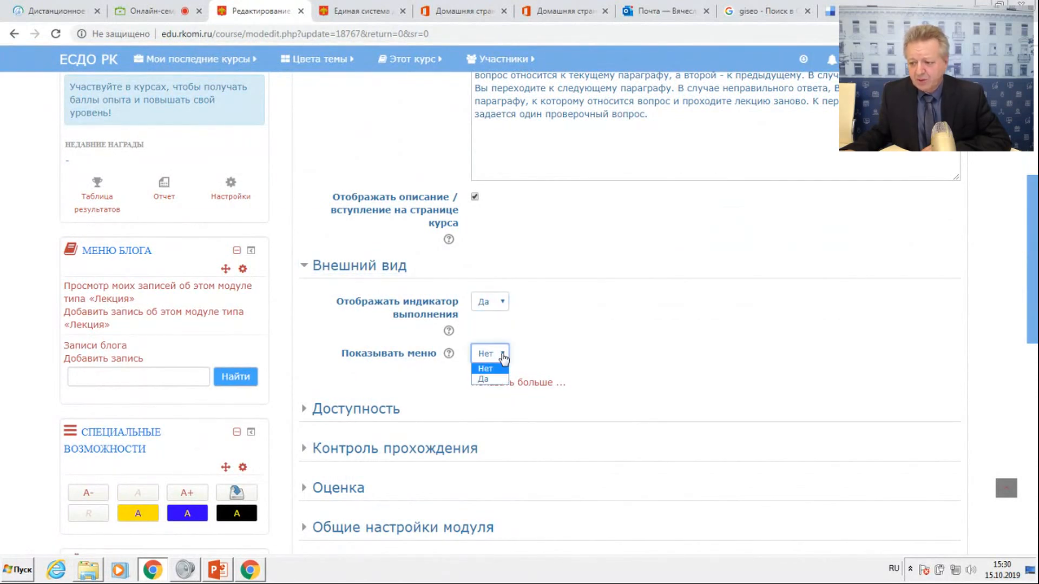
pyautogui.click(494, 377)
# Try enabling the lecture's time limit under Доступность, turn it back off, and collapse the Доступность and Внешний вид sections.
pyautogui.scroll(-1, 677, 250)
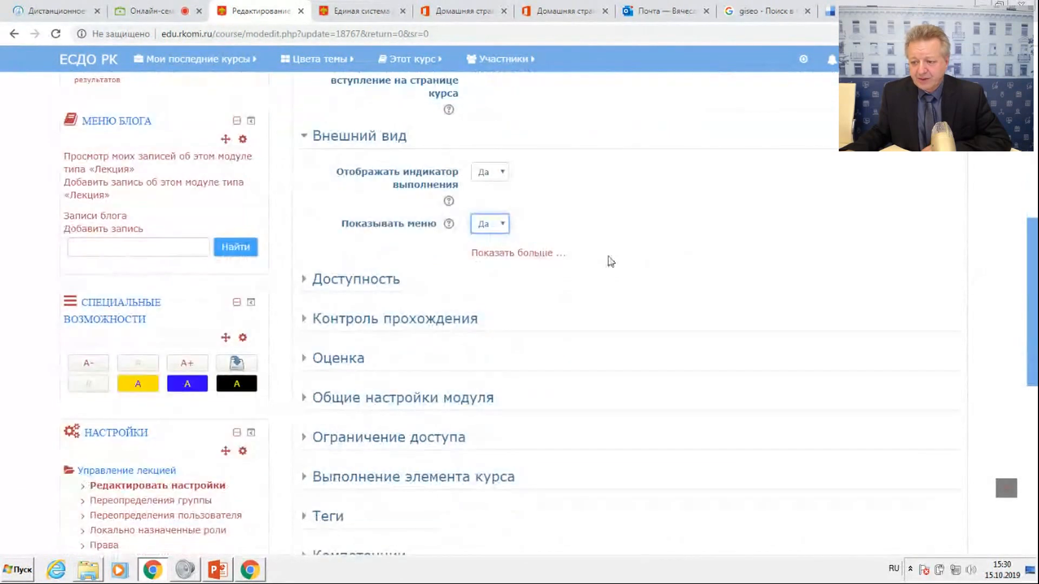
pyautogui.click(358, 278)
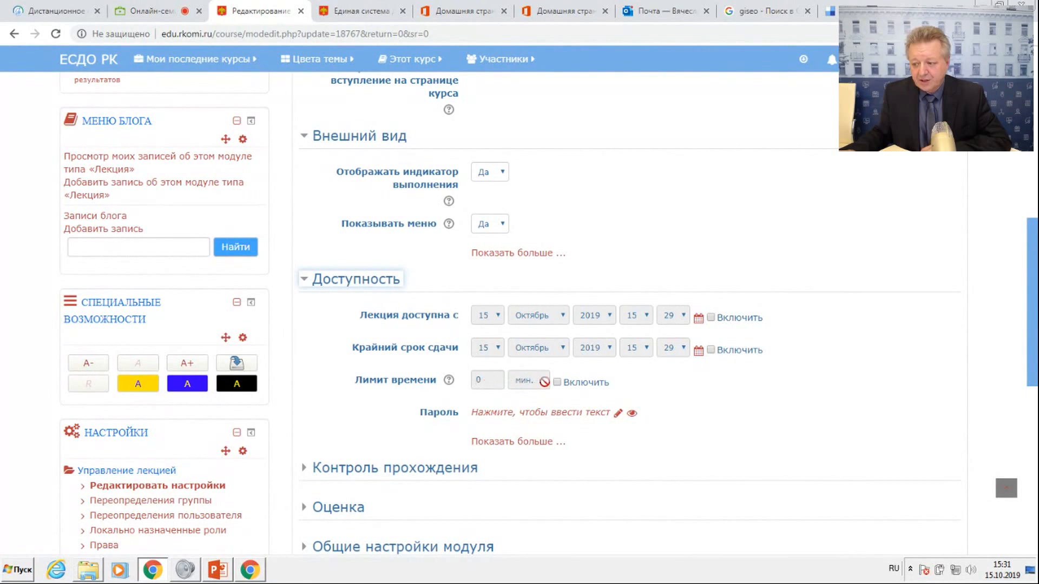
pyautogui.click(561, 384)
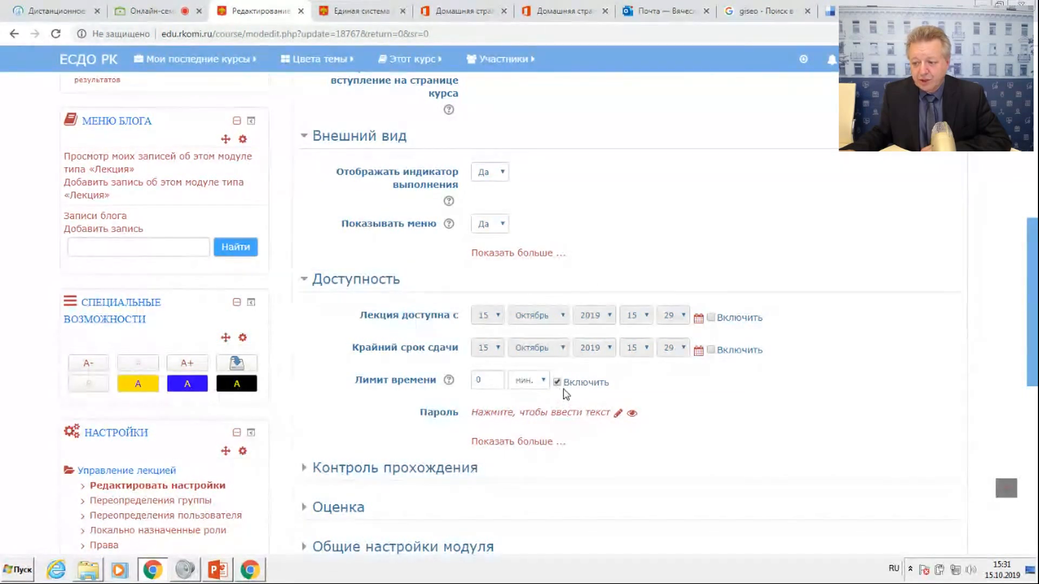
pyautogui.click(562, 384)
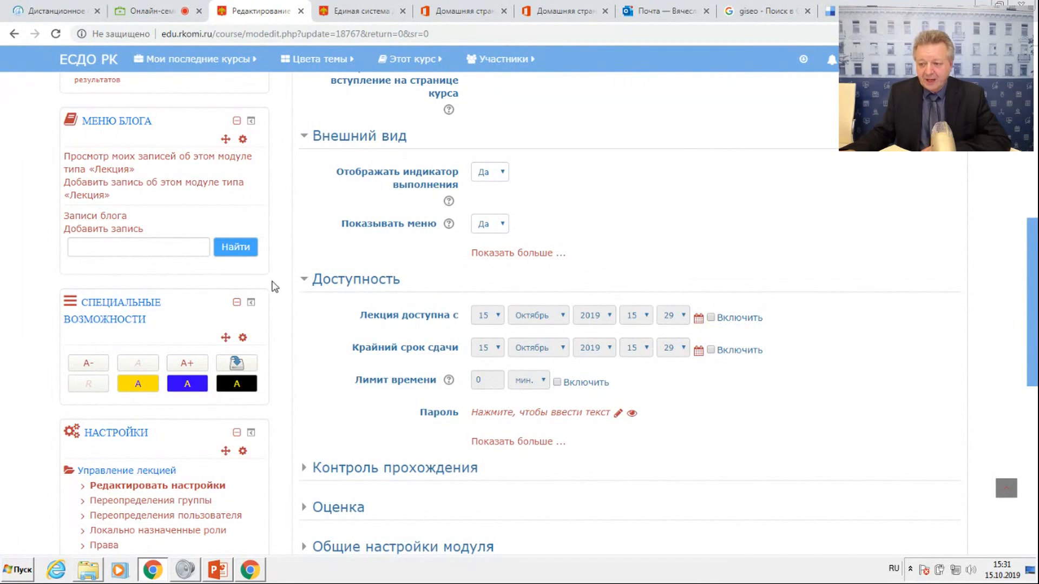
pyautogui.click(303, 280)
pyautogui.click(305, 136)
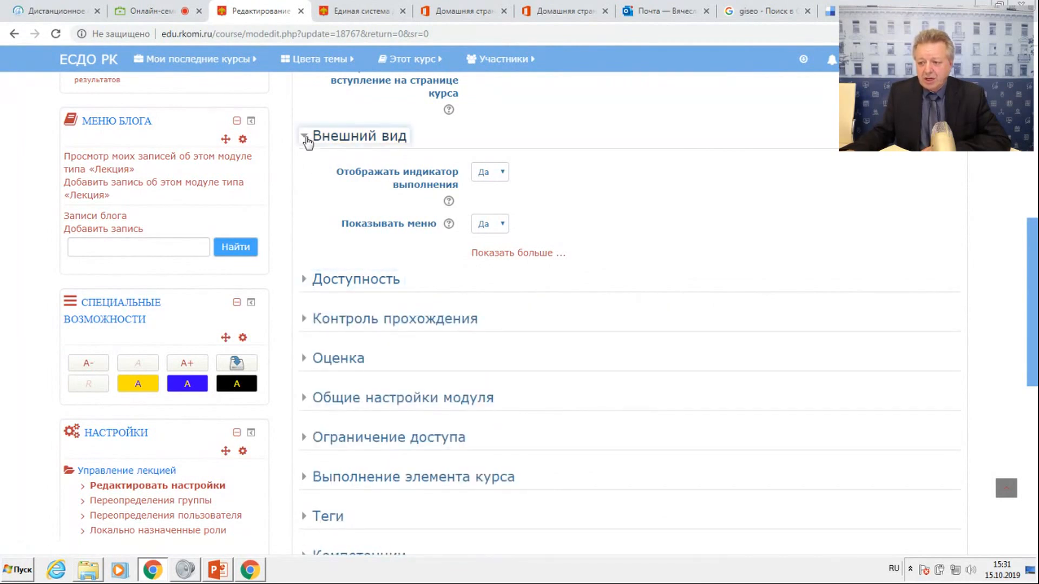
# Under Контроль прохождения, set the option to answer a question again to Нет and the maximum number of attempts to 2.
pyautogui.click(303, 215)
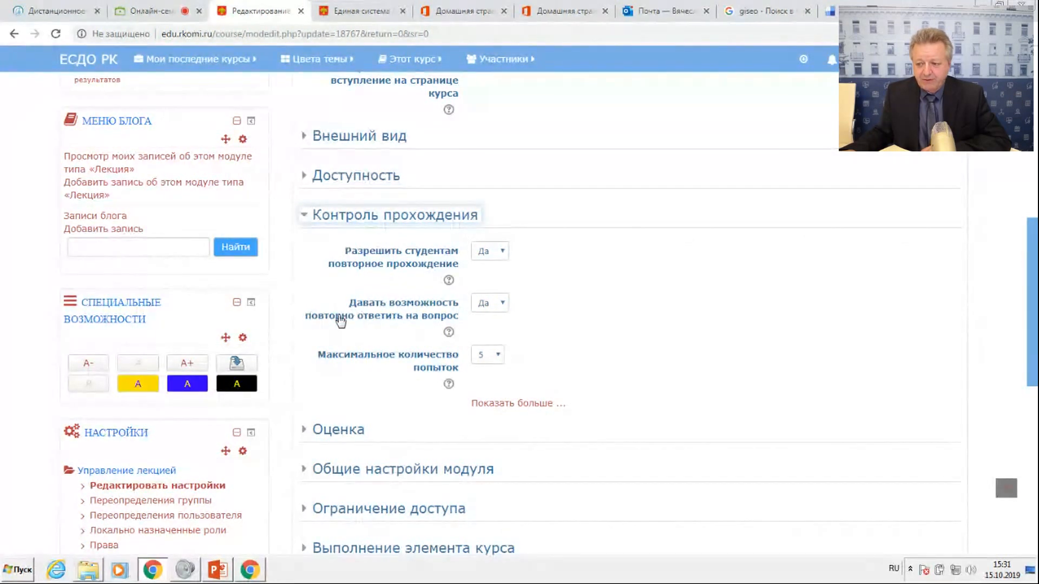
pyautogui.click(499, 304)
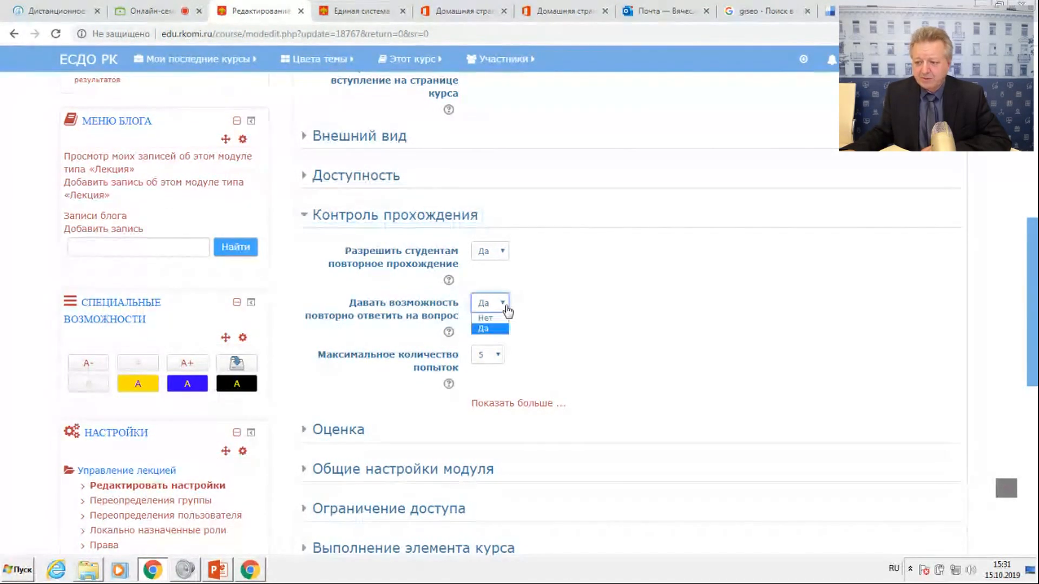
pyautogui.click(502, 327)
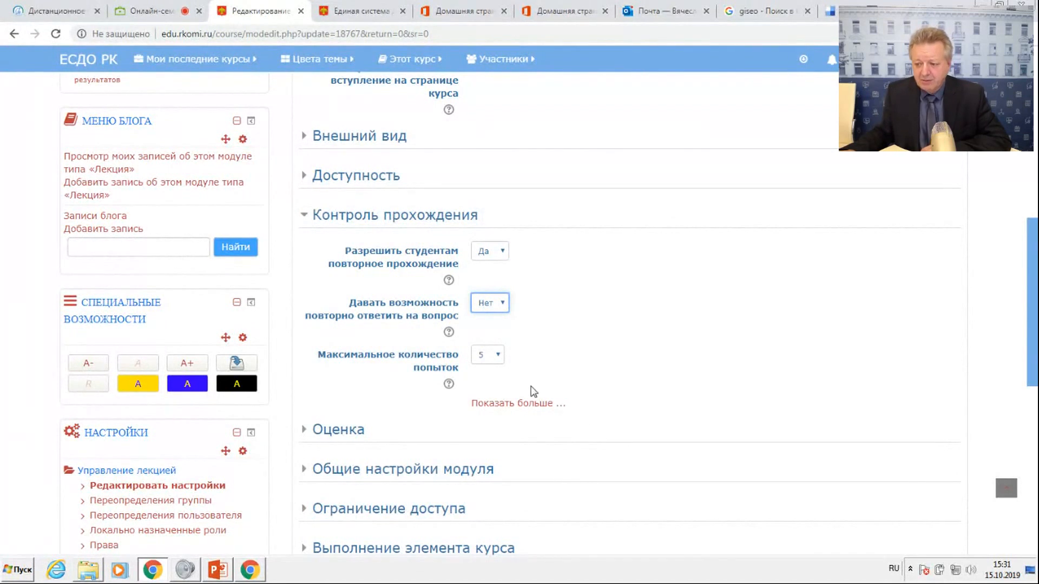
pyautogui.click(494, 355)
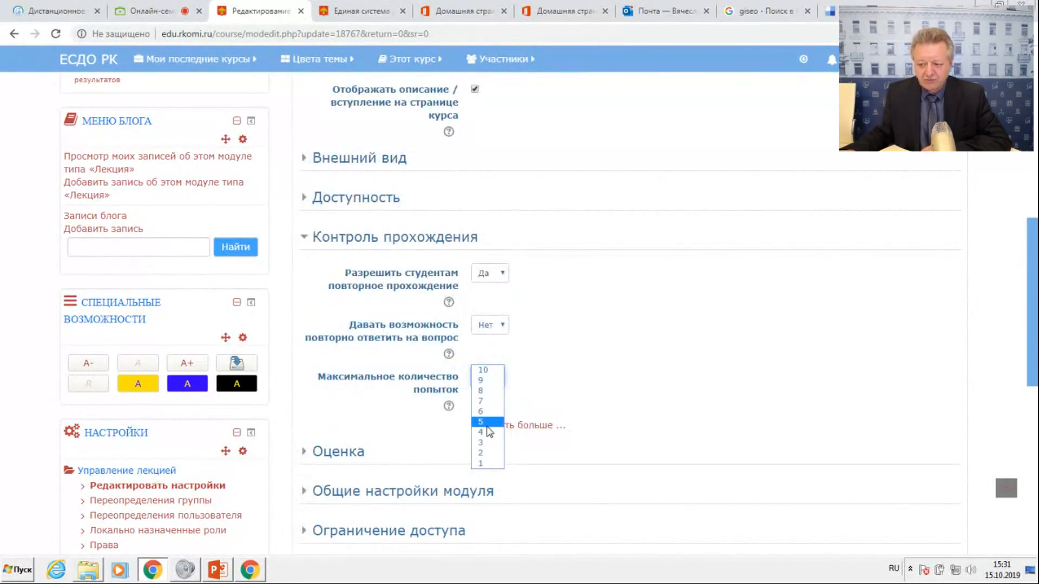
pyautogui.click(486, 453)
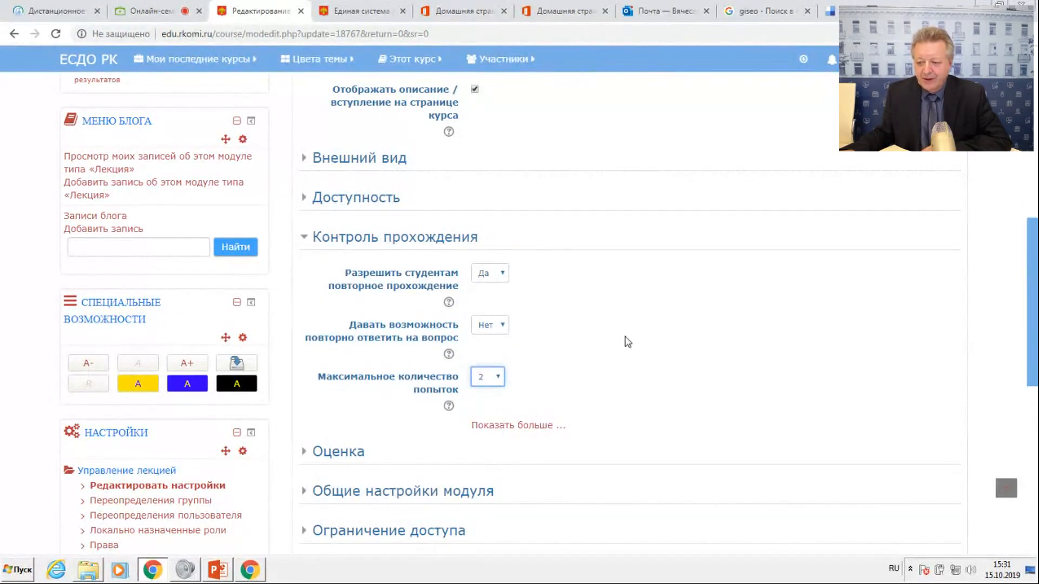
# Collapse Контроль прохождения, expand the Оценка section, and display the help text for the Оценка setting.
pyautogui.scroll(-1, 627, 342)
pyautogui.click(304, 171)
pyautogui.click(304, 214)
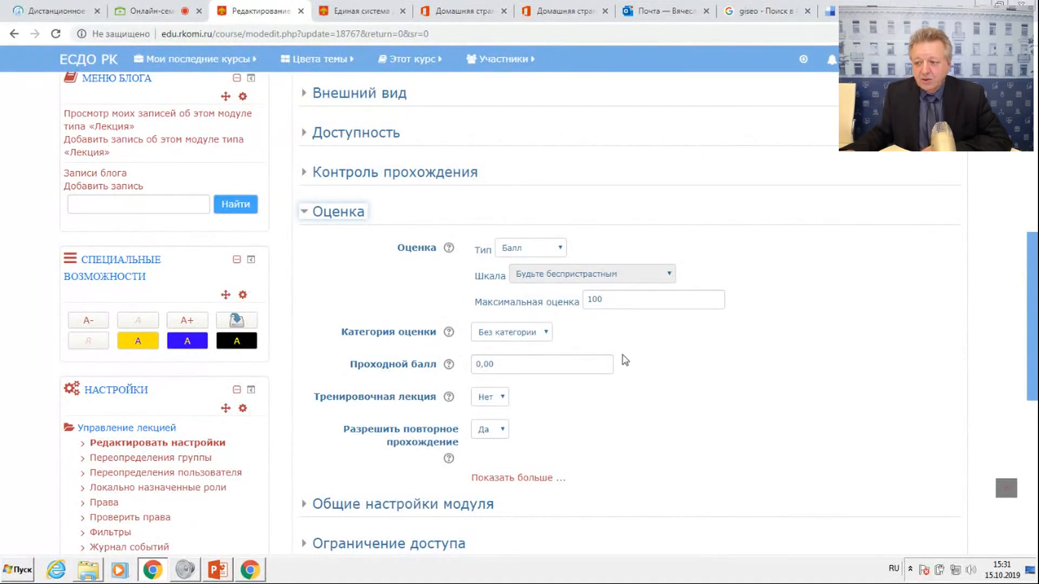
pyautogui.click(449, 249)
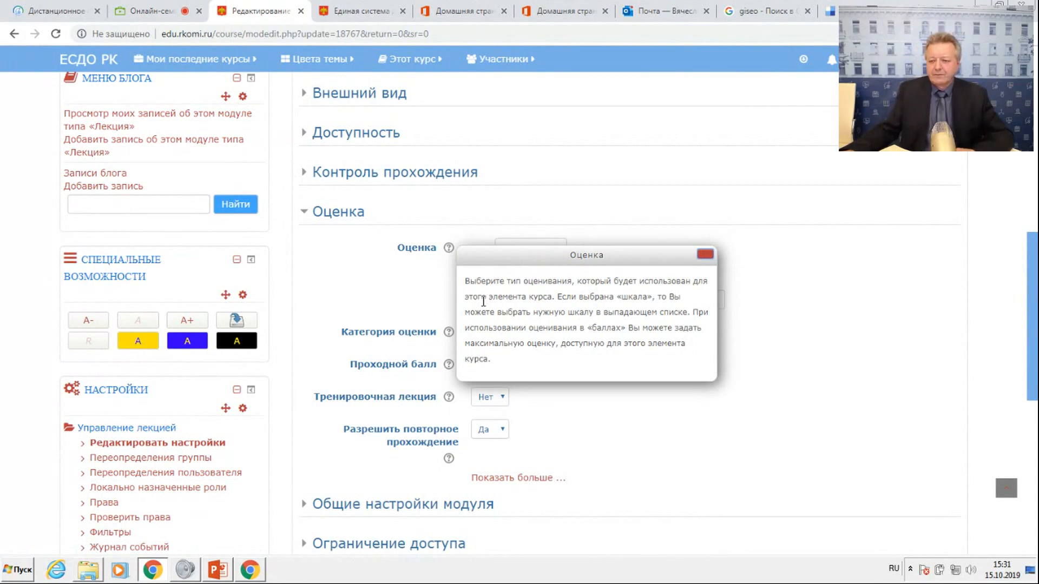
# Check the online seminar's chat, return to the lecture settings, and dismiss the Оценка help text and collapse that section.
pyautogui.click(136, 11)
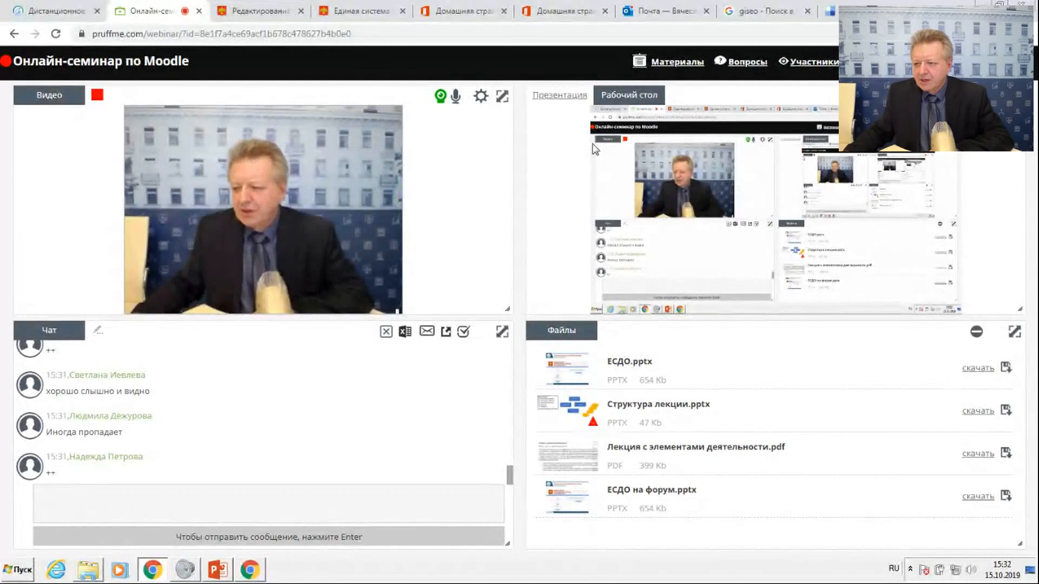
pyautogui.click(260, 12)
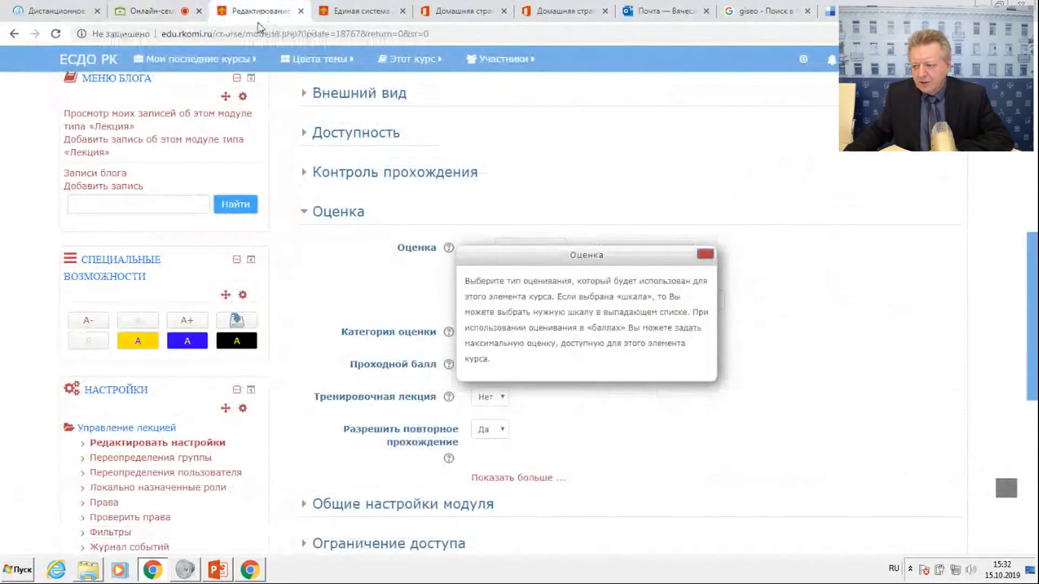
pyautogui.click(704, 253)
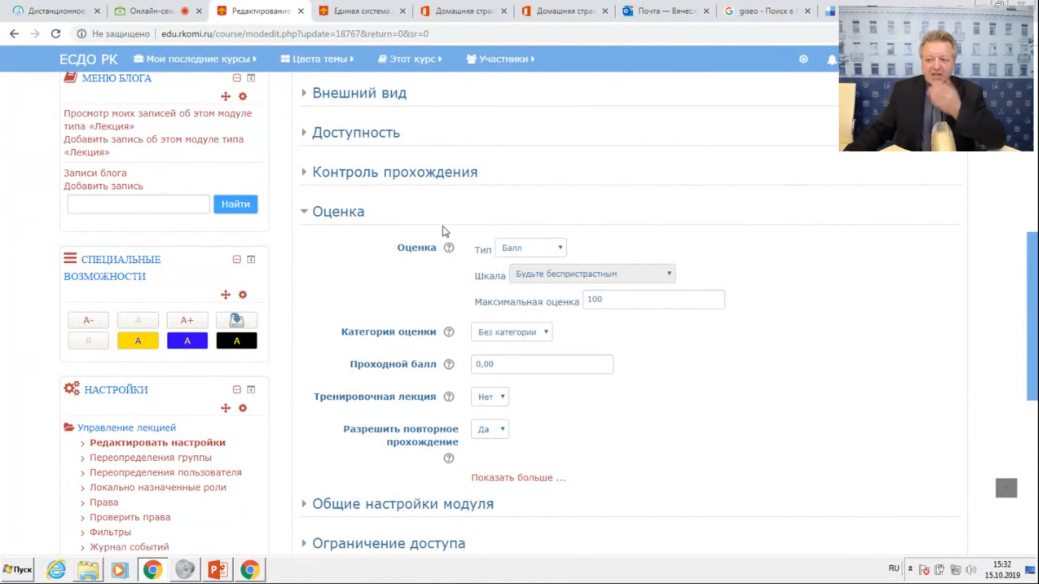
pyautogui.click(304, 213)
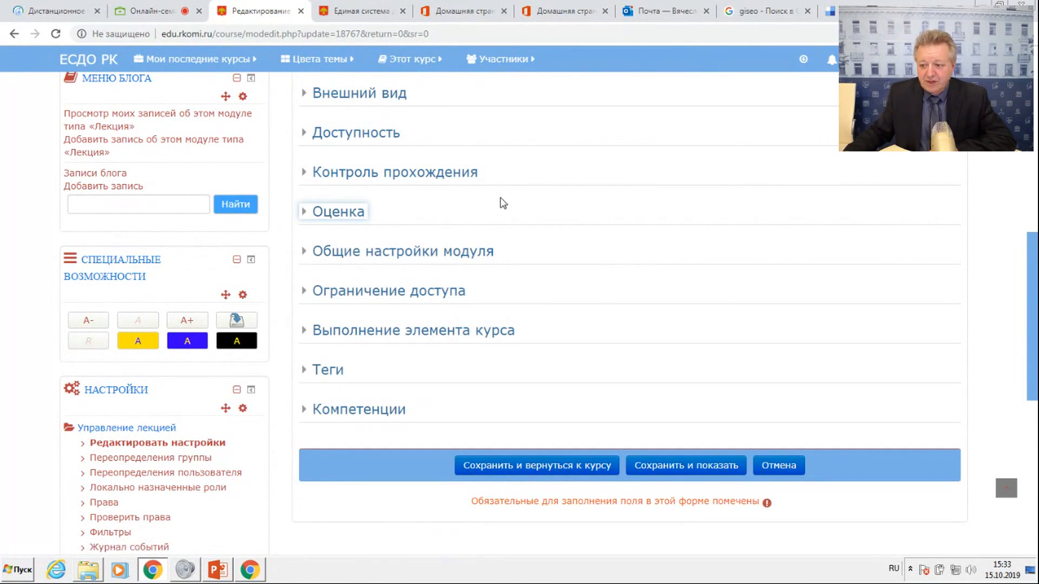
# Expand the Выполнение элемента курса section to review its completion options, then save the lecture settings and return to the course.
pyautogui.scroll(1, 503, 204)
pyautogui.scroll(-1, 496, 209)
pyautogui.click(311, 332)
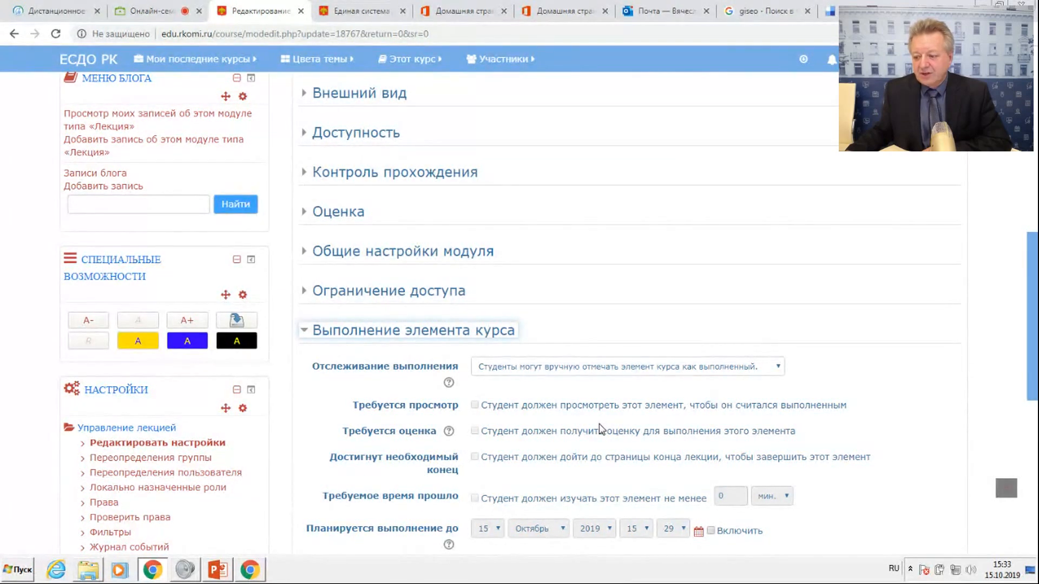
pyautogui.scroll(-5, 599, 430)
pyautogui.click(536, 407)
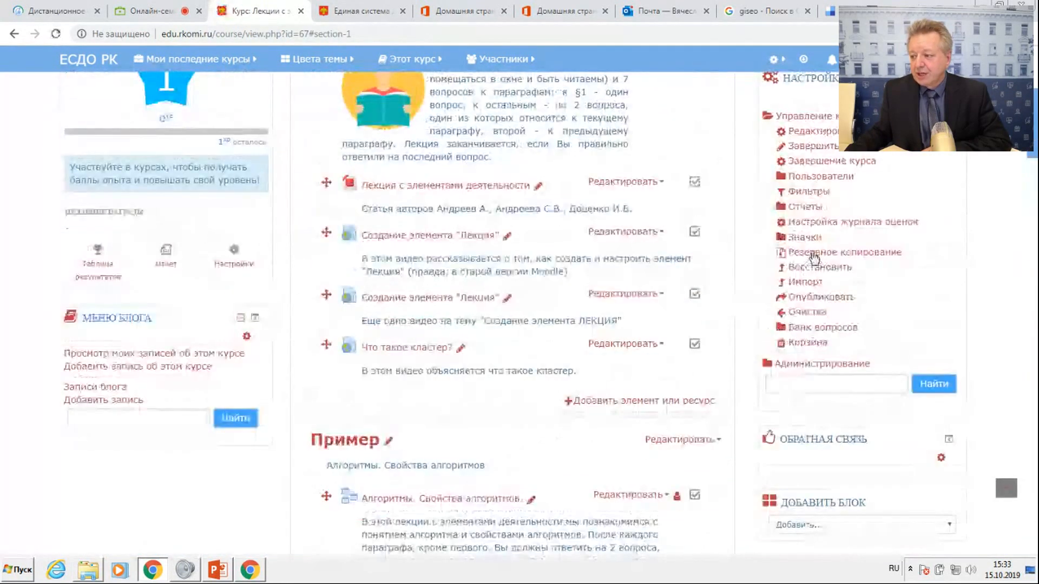
# Turn off the course's editing mode and switch to the Учащийся role.
pyautogui.scroll(10, 866, 217)
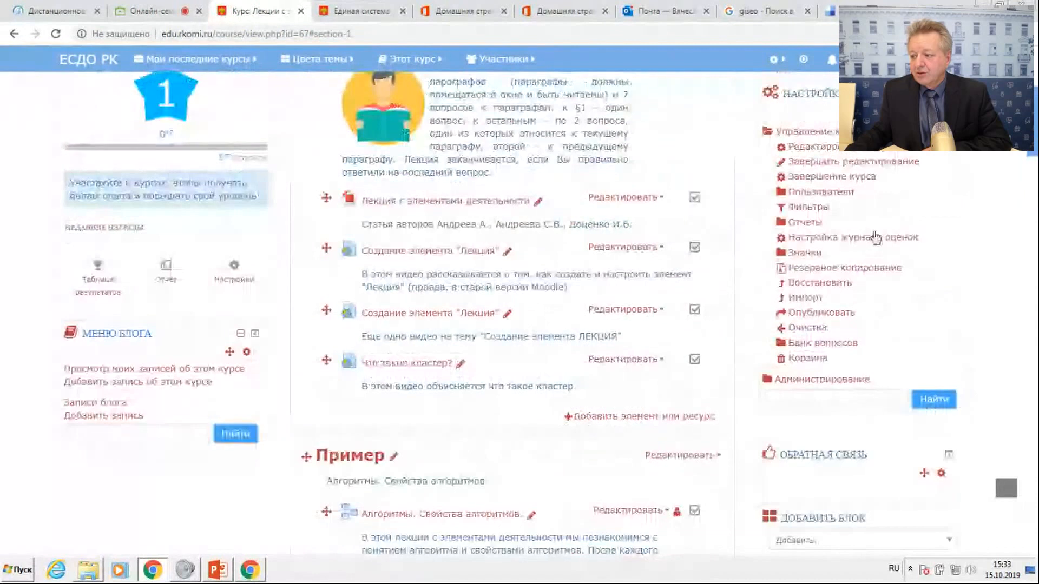
pyautogui.click(879, 194)
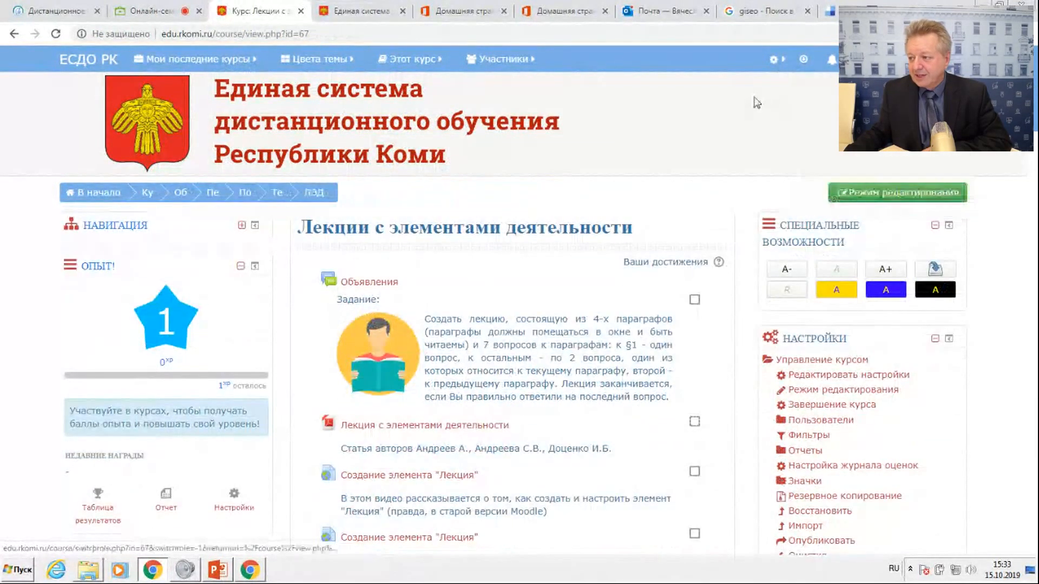
pyautogui.moveTo(902, 59)
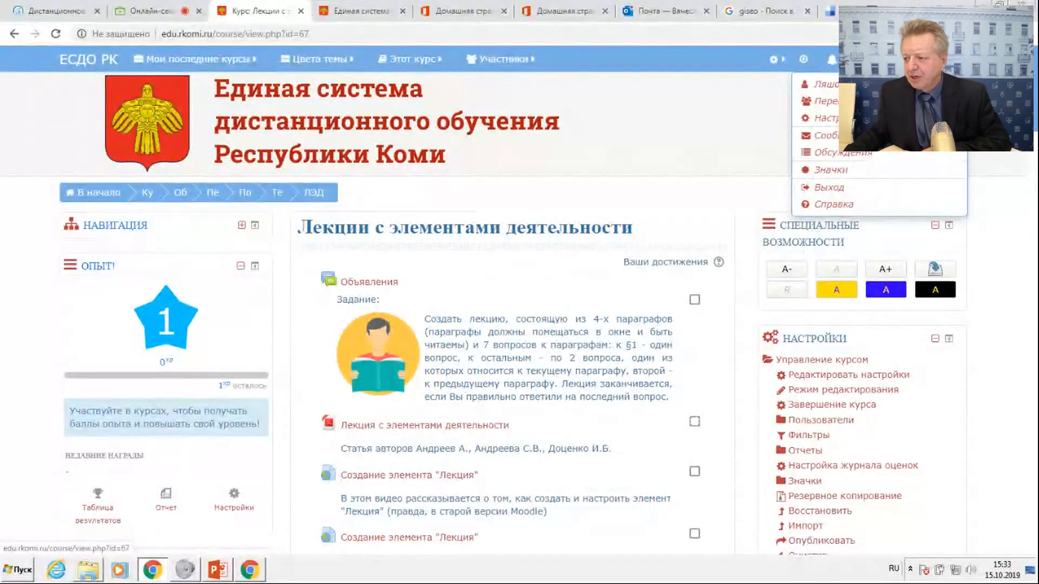
pyautogui.click(877, 101)
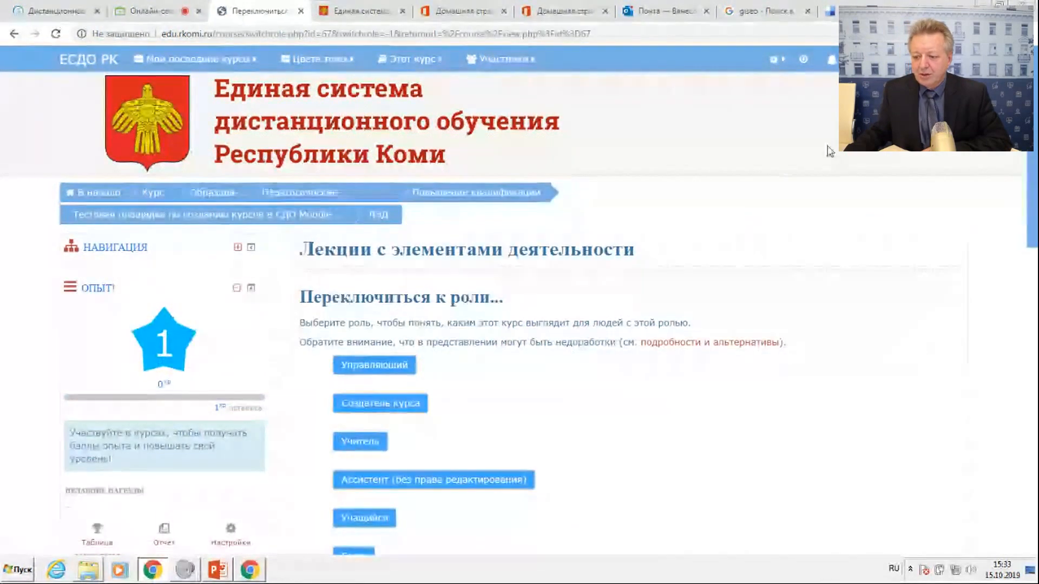
pyautogui.click(364, 496)
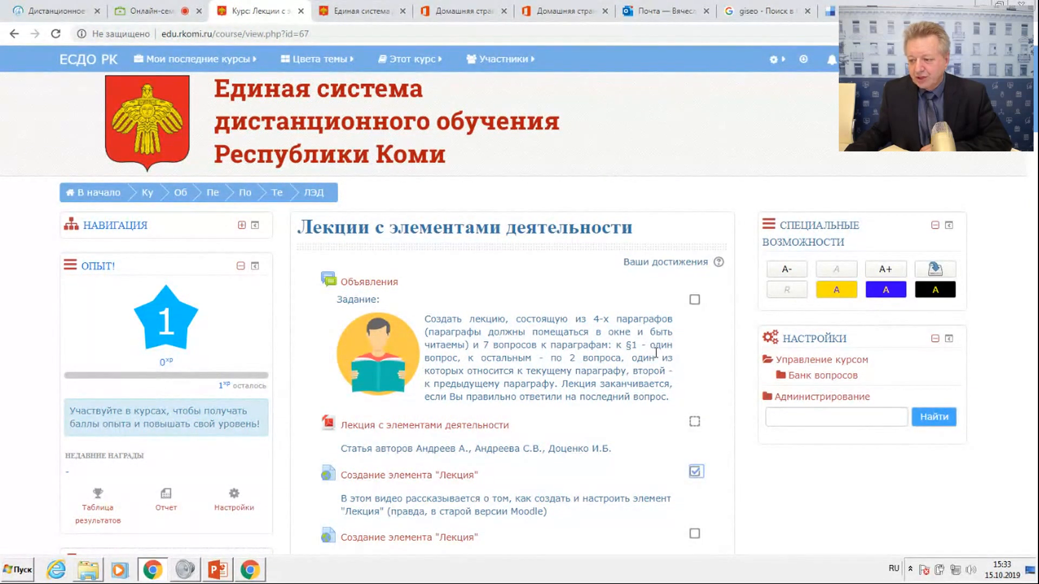
# Mark both Создание элемента "Лекция" videos and the Что такое кластер? video as completed in the course.
pyautogui.scroll(-2, 655, 353)
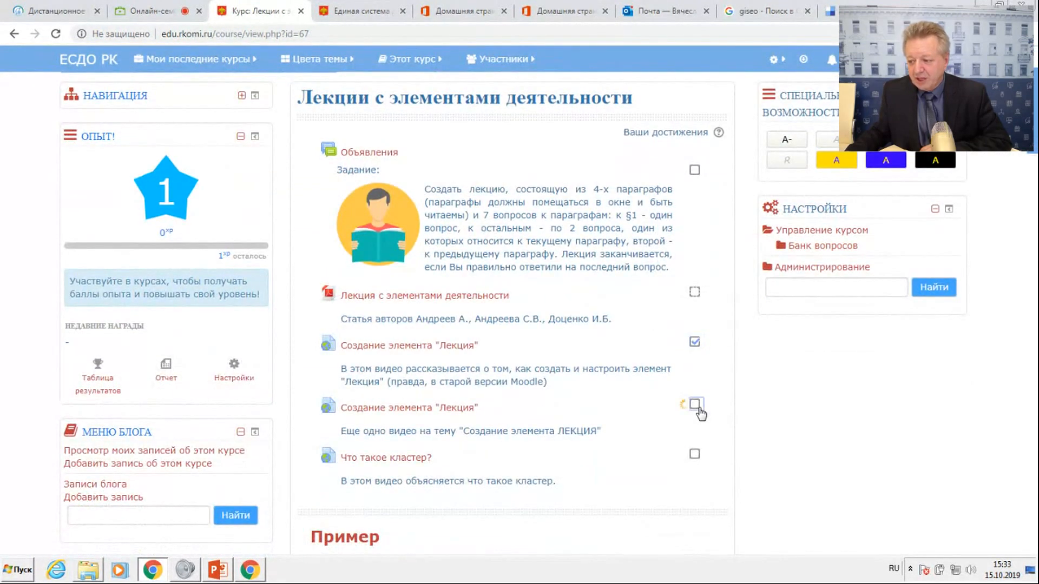
pyautogui.click(698, 454)
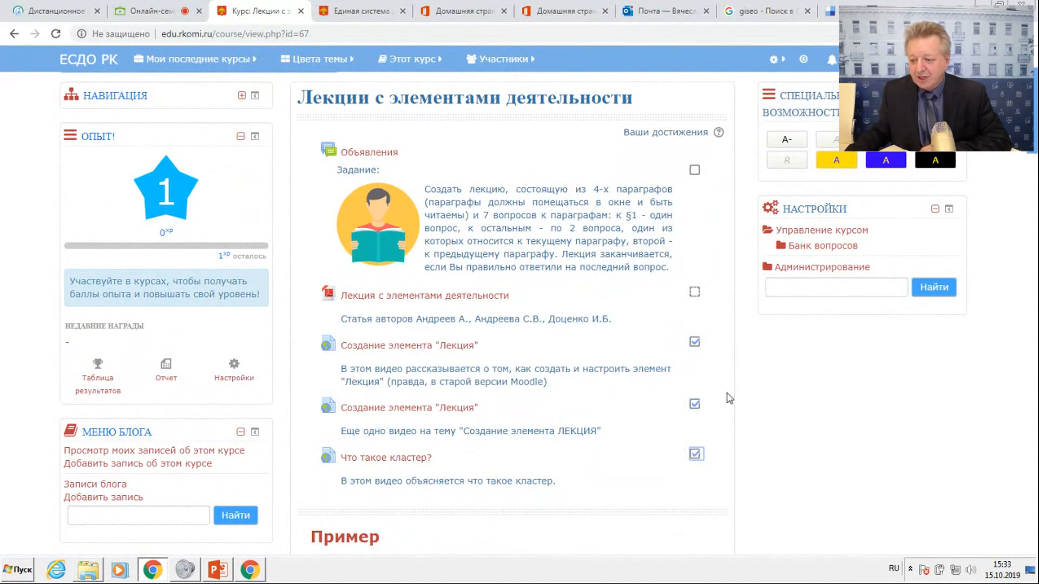
pyautogui.scroll(-3, 727, 398)
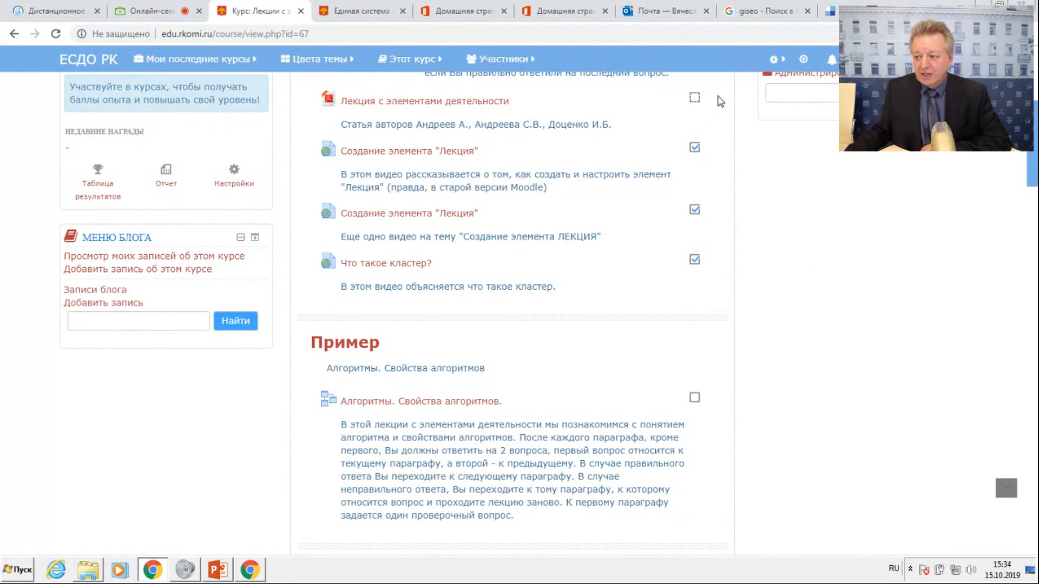
pyautogui.scroll(6, 673, 161)
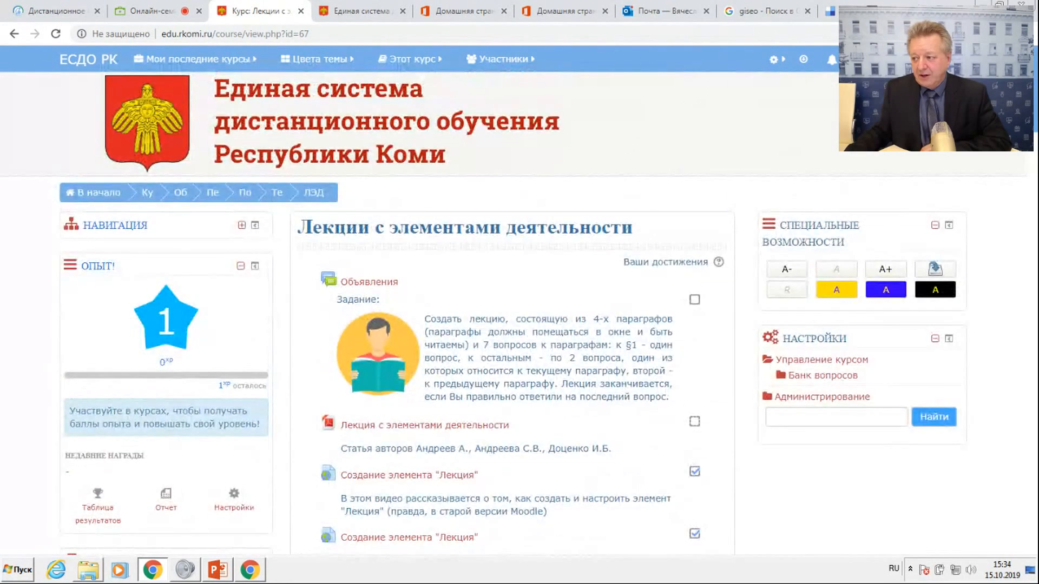
# Return to the normal role and turn the course's editing mode back on.
pyautogui.moveTo(904, 59)
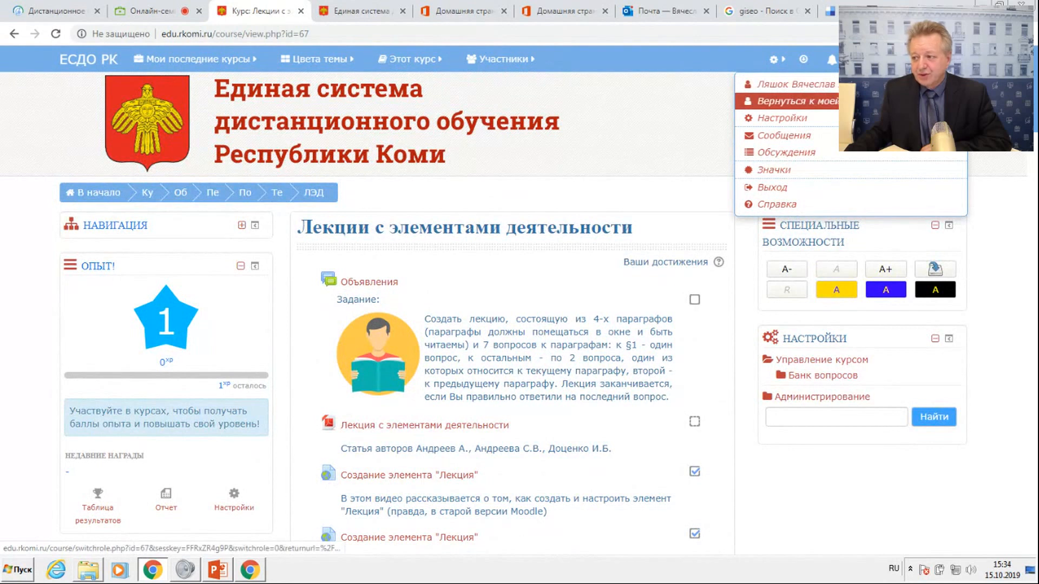
pyautogui.click(888, 101)
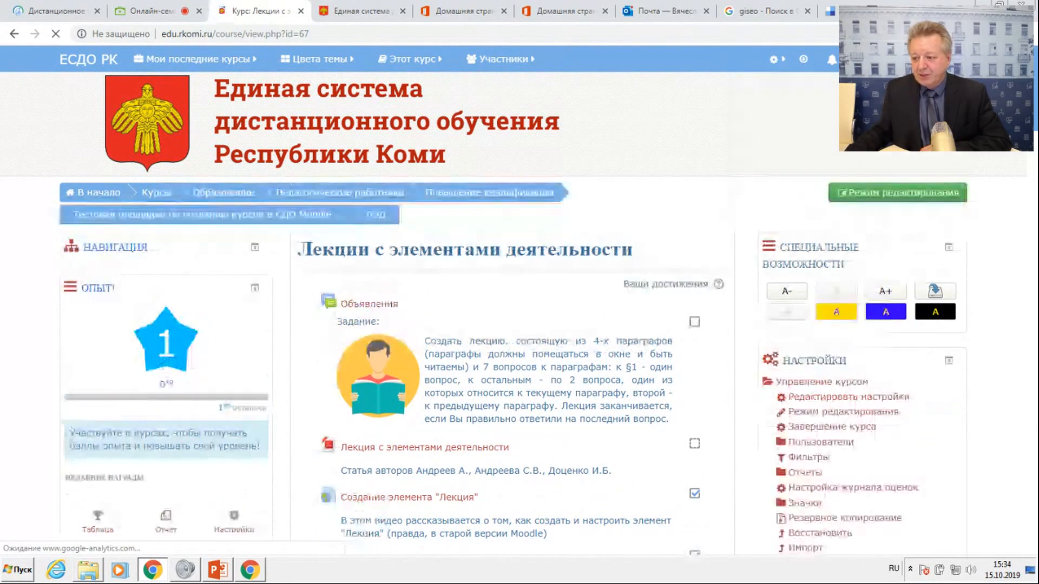
pyautogui.scroll(-1, 640, 294)
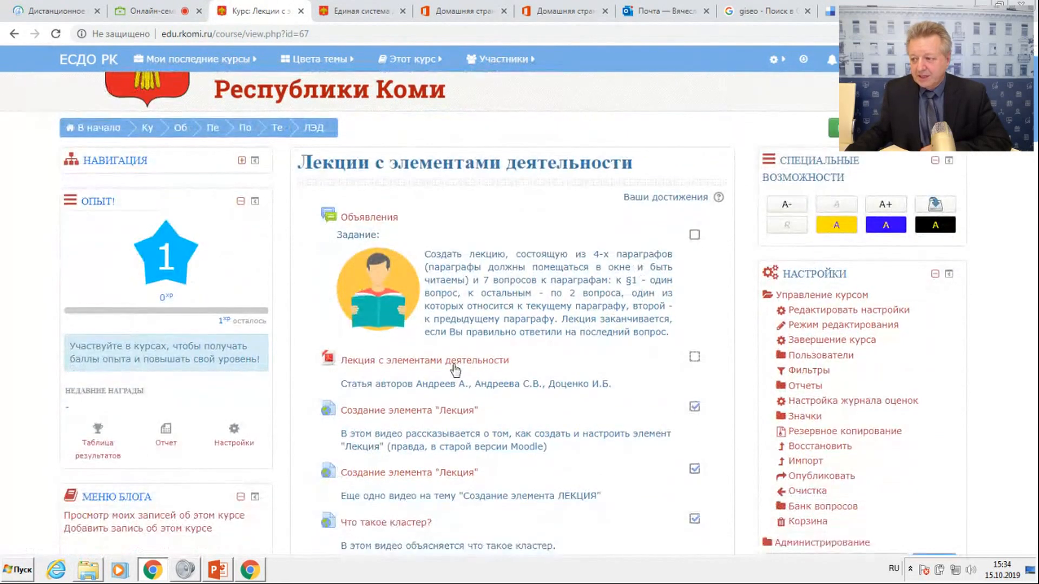
pyautogui.click(844, 128)
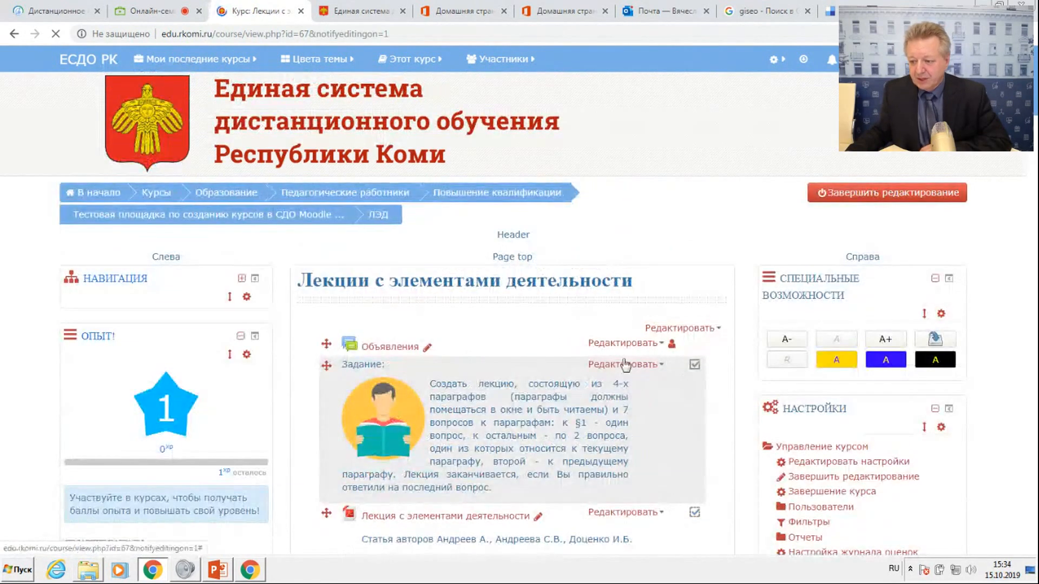
# Review the Выполнение элемента курса settings of the Лекция с элементами деятельности file, and leave without saving.
pyautogui.scroll(-5, 676, 374)
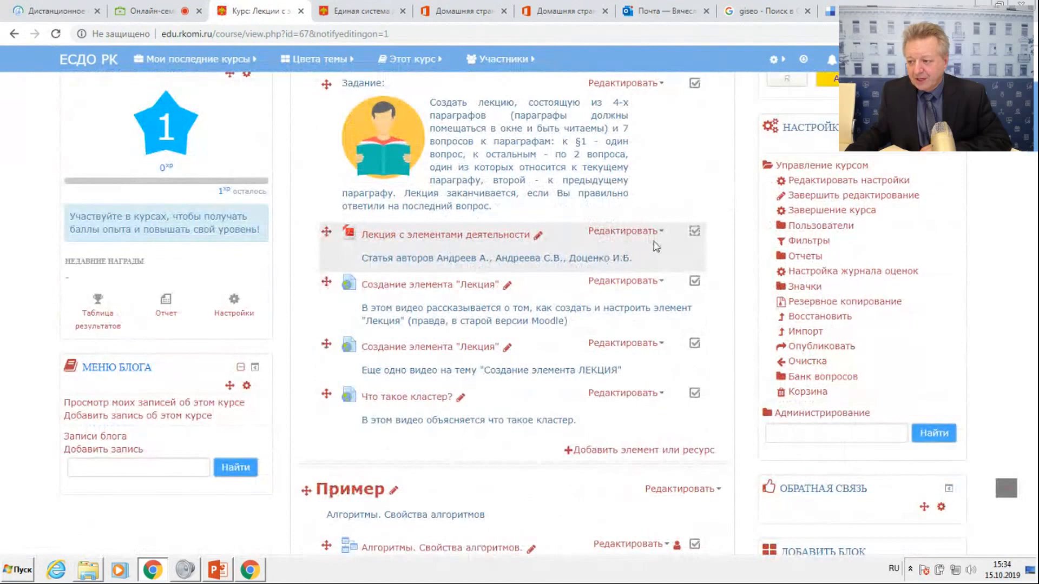
pyautogui.click(644, 232)
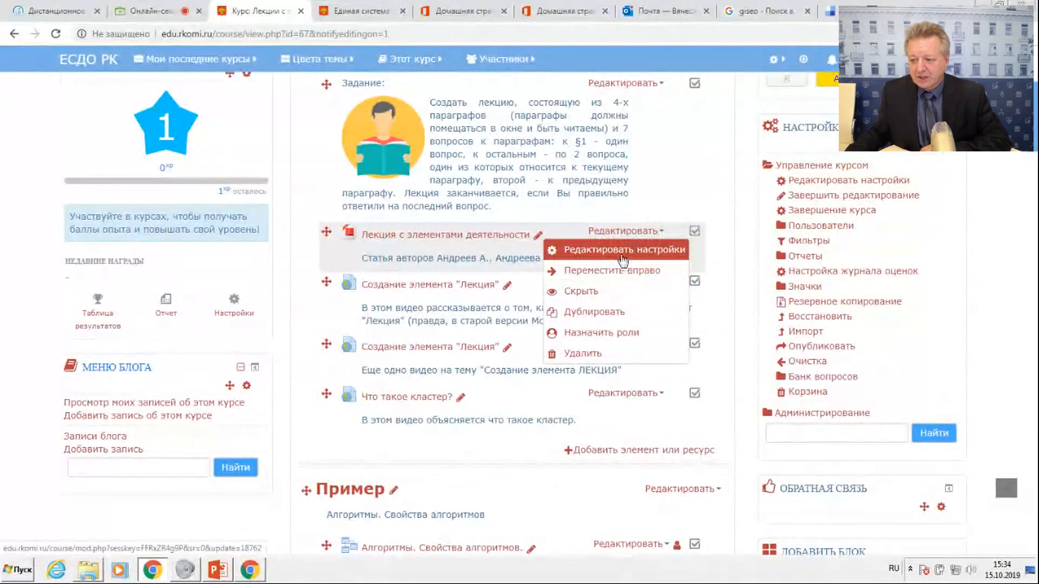
pyautogui.click(563, 250)
pyautogui.scroll(-10, 550, 269)
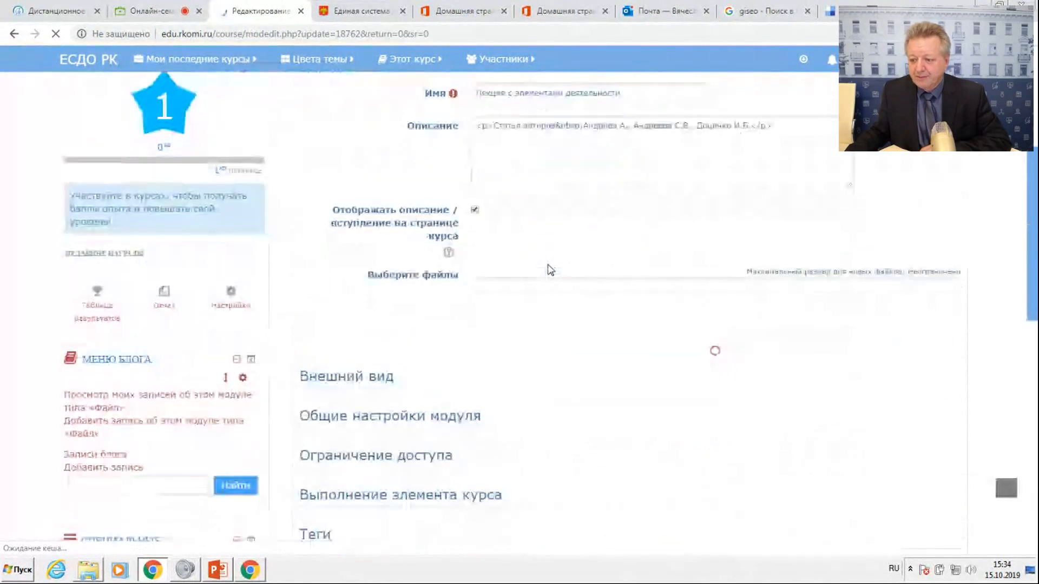
pyautogui.click(396, 250)
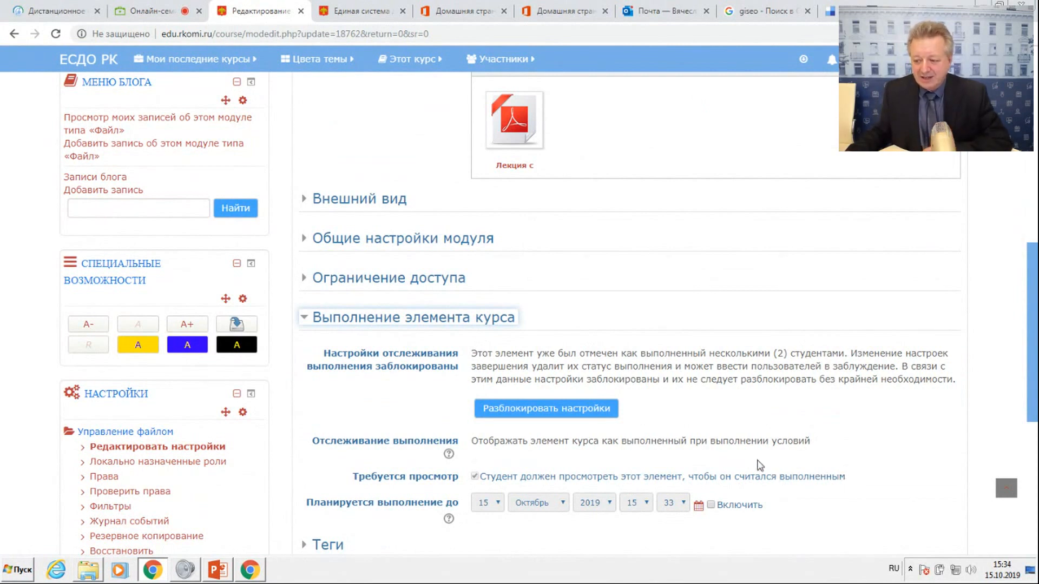
pyautogui.scroll(-5, 629, 385)
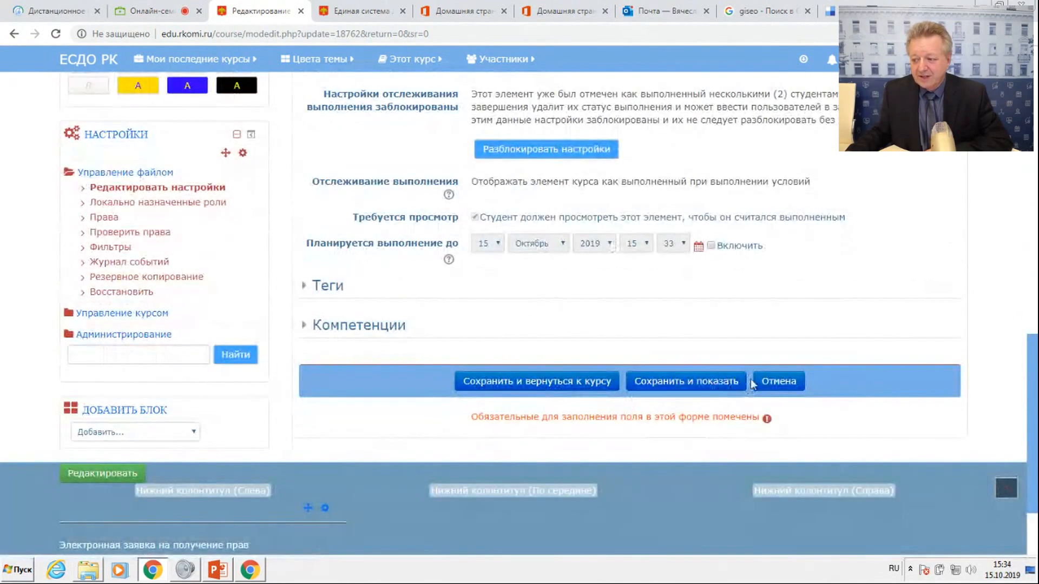
pyautogui.click(786, 382)
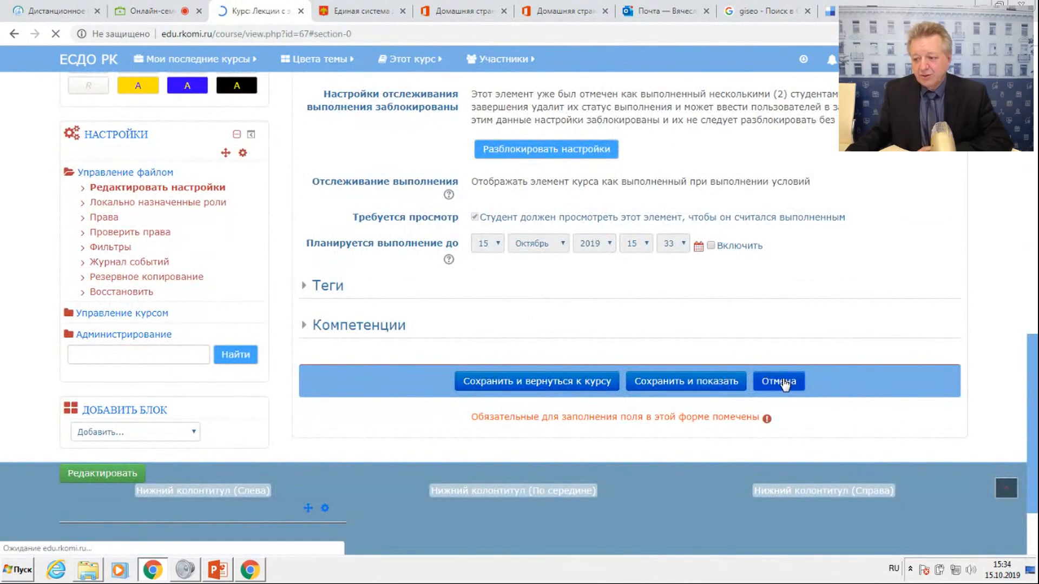
# In the Алгоритмы. Свойства алгоритмов lecture's settings, set Отслеживание выполнения to Отображать элемент курса как выполненный при выполнении условий.
pyautogui.scroll(-5, 606, 311)
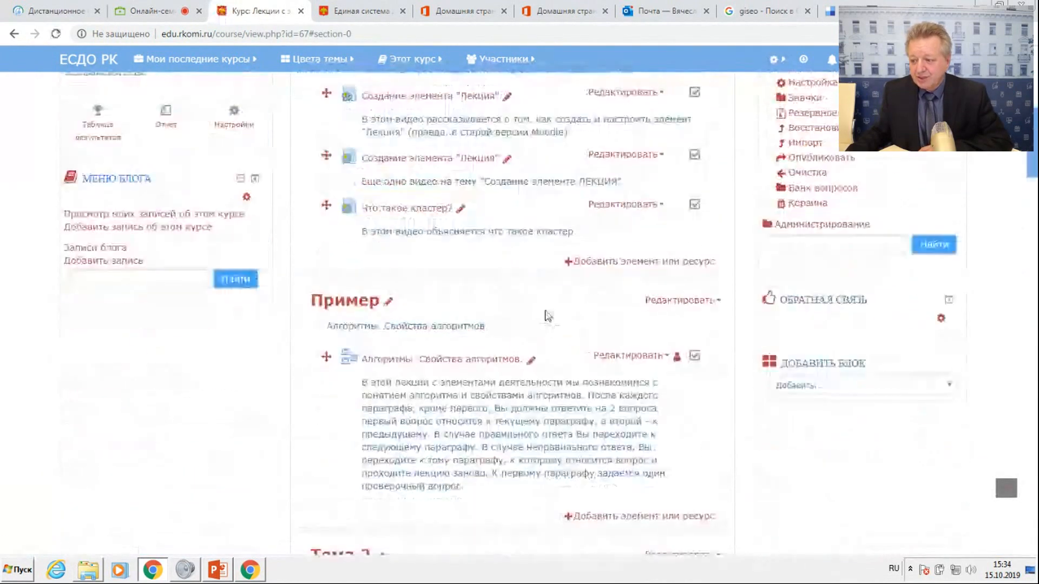
pyautogui.scroll(5, 634, 313)
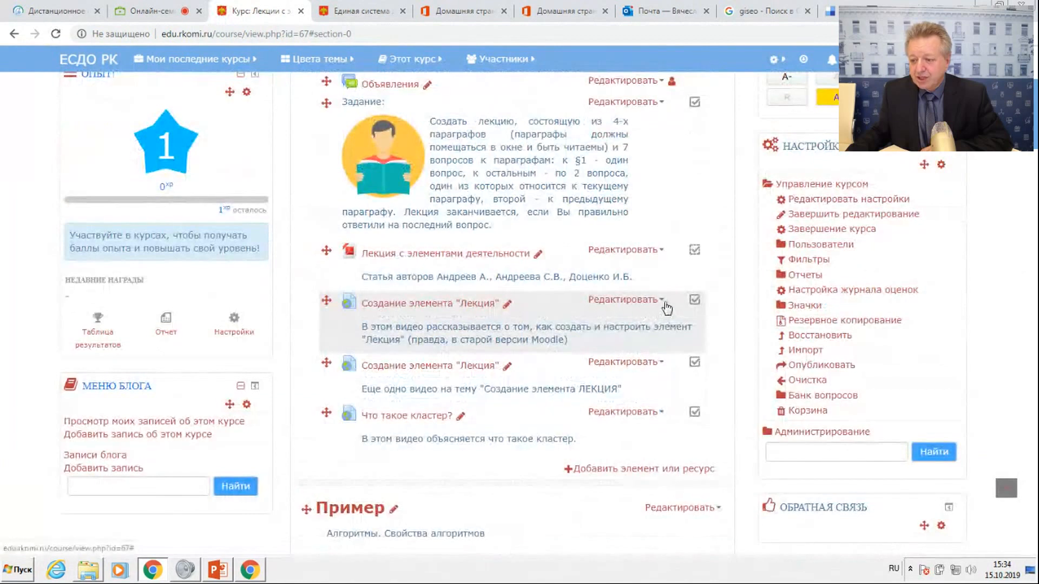
pyautogui.scroll(-6, 664, 325)
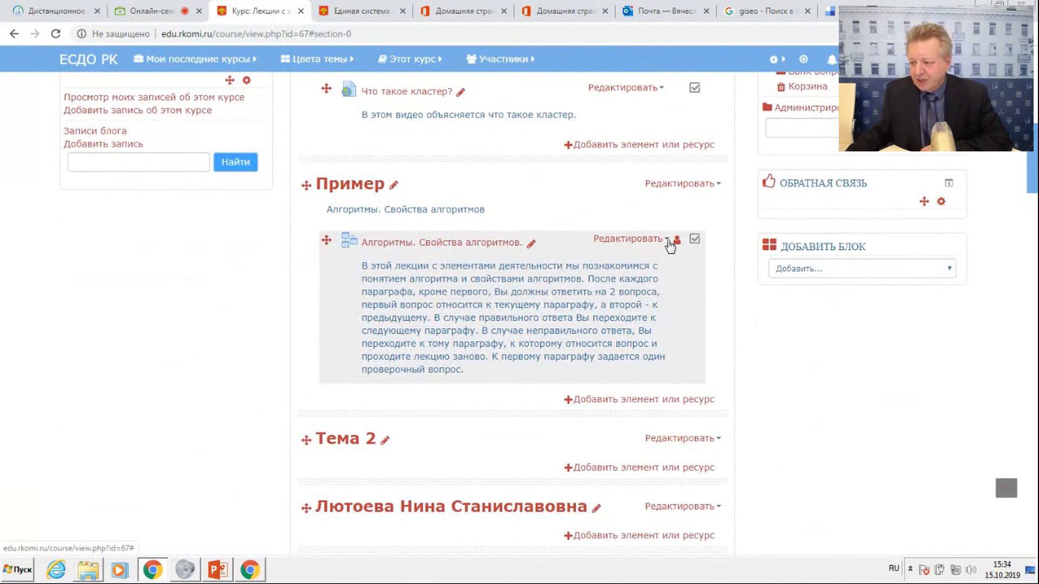
pyautogui.click(669, 241)
pyautogui.click(644, 258)
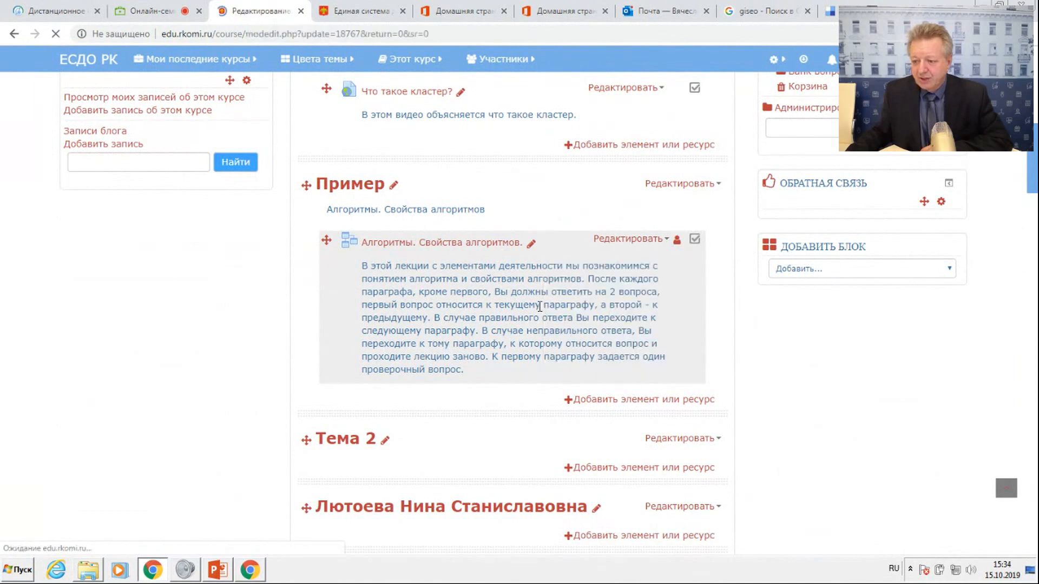
pyautogui.scroll(-5, 539, 308)
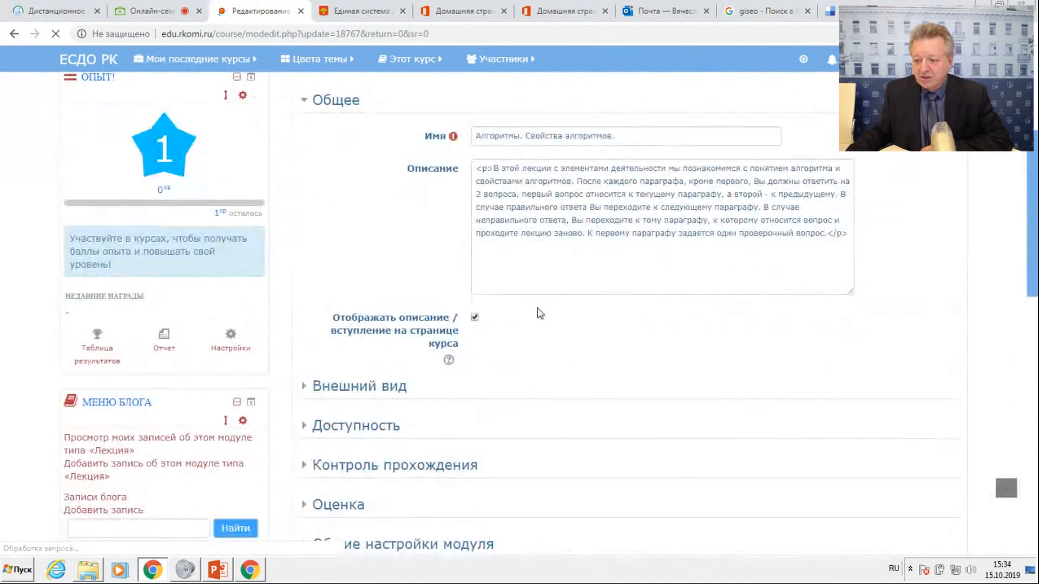
pyautogui.scroll(-5, 540, 312)
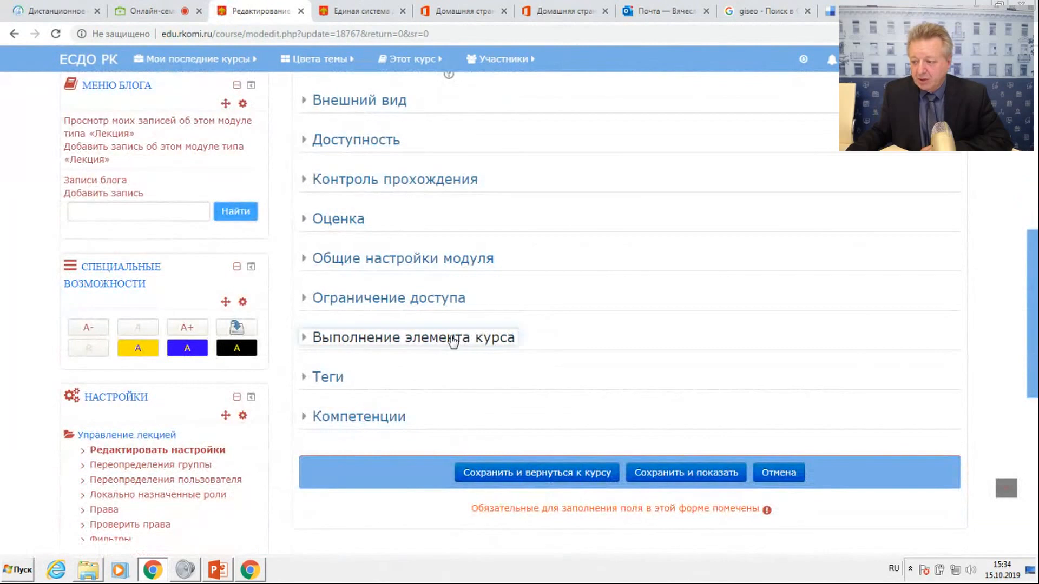
pyautogui.click(453, 341)
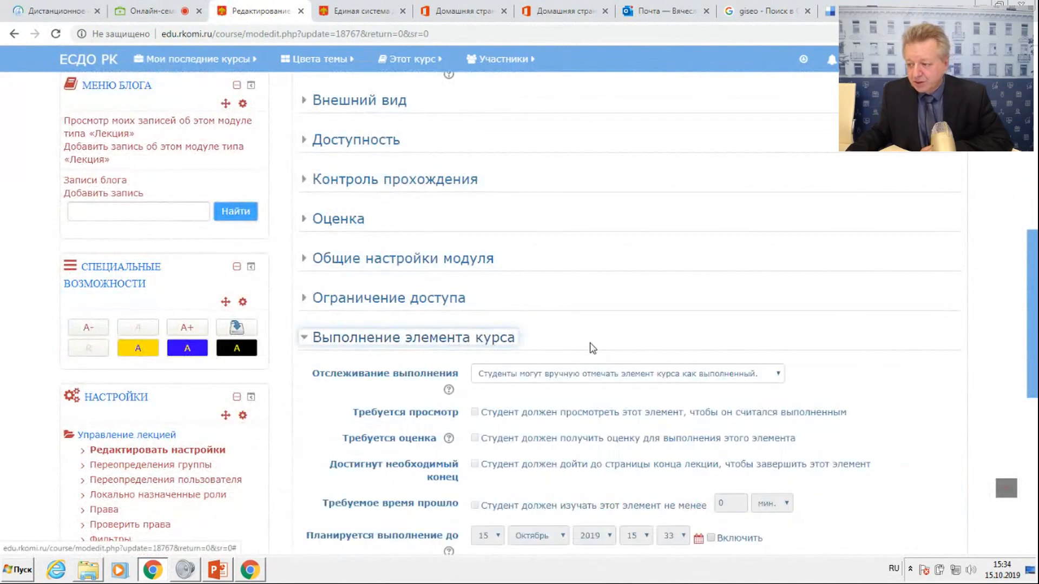
pyautogui.click(776, 375)
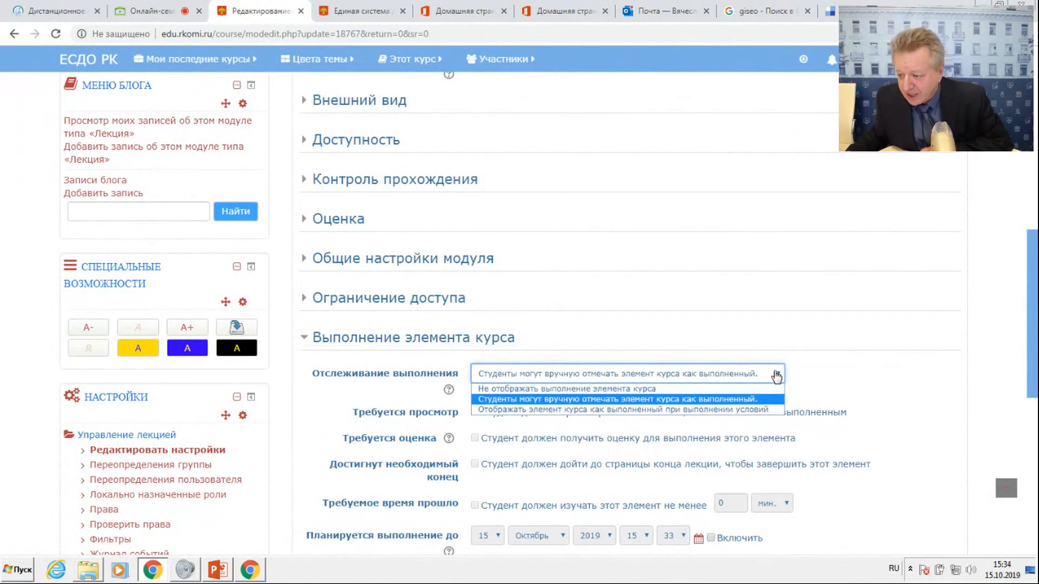
pyautogui.click(650, 409)
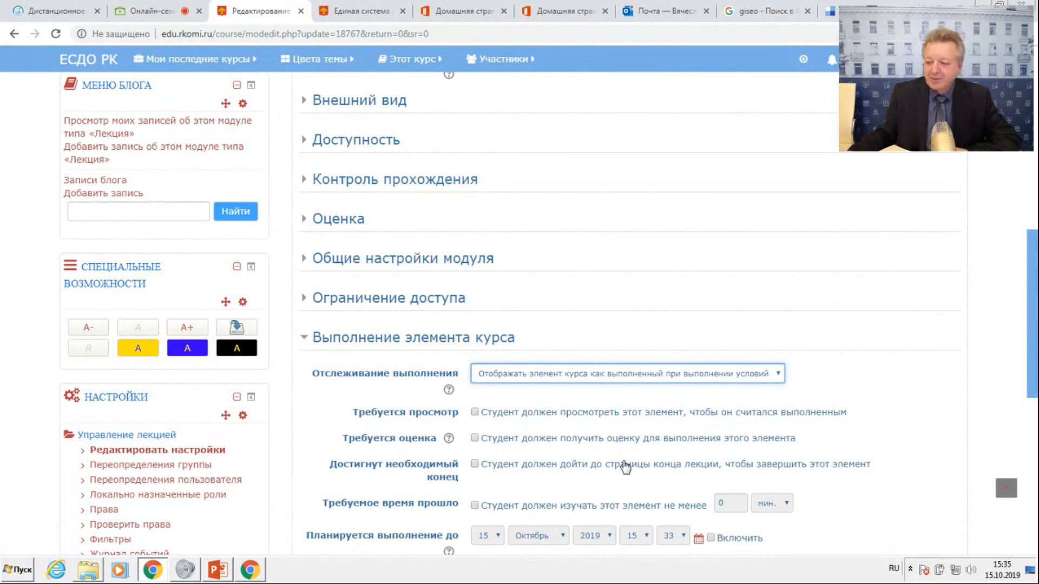
pyautogui.scroll(-1, 626, 467)
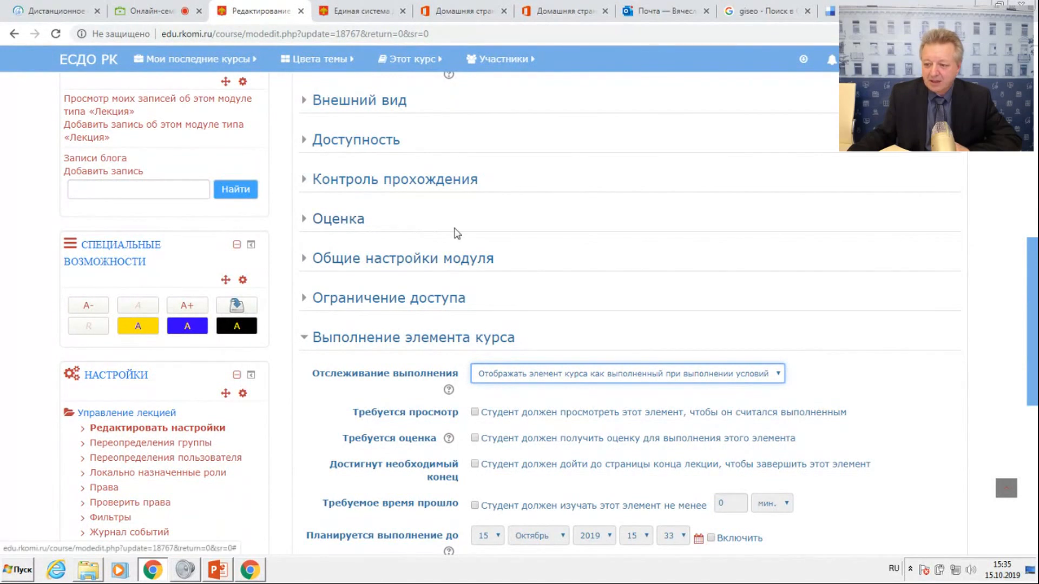
# Require students to reach the lecture's end page (Достигнут необходимый конец) for completion, and save and return to the course.
pyautogui.scroll(1, 591, 235)
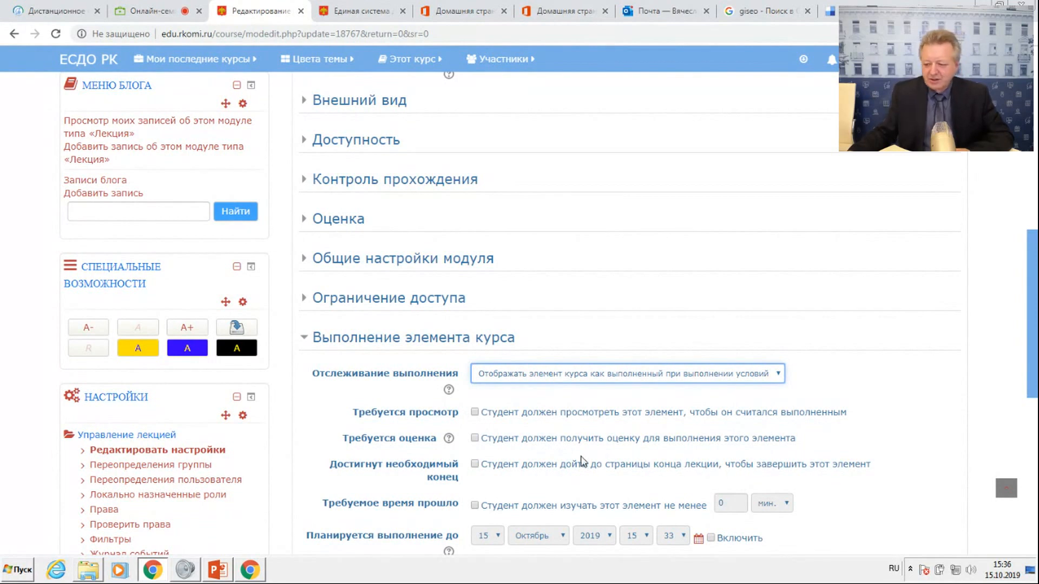
pyautogui.click(474, 464)
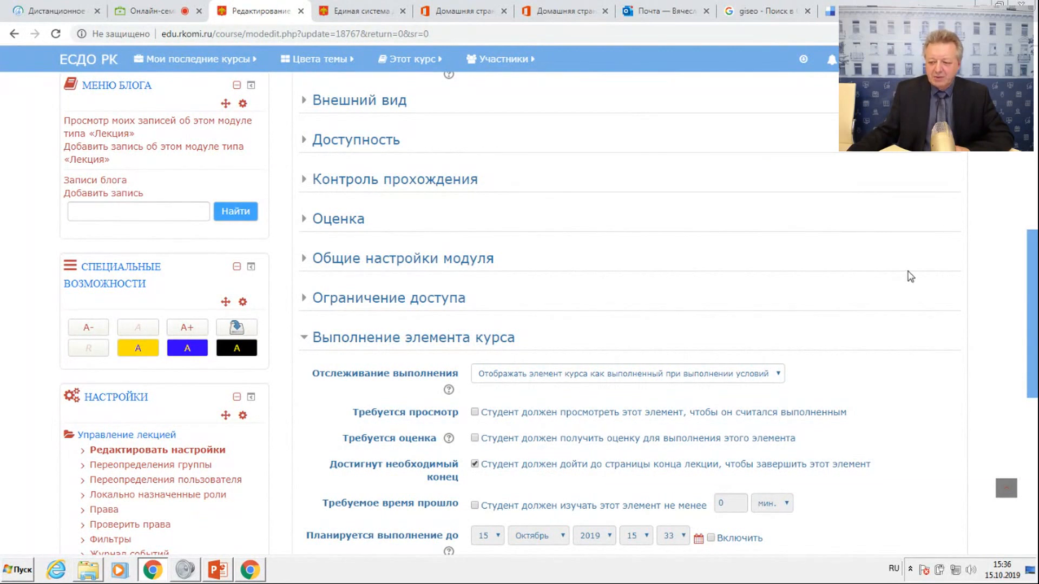
pyautogui.scroll(-3, 912, 276)
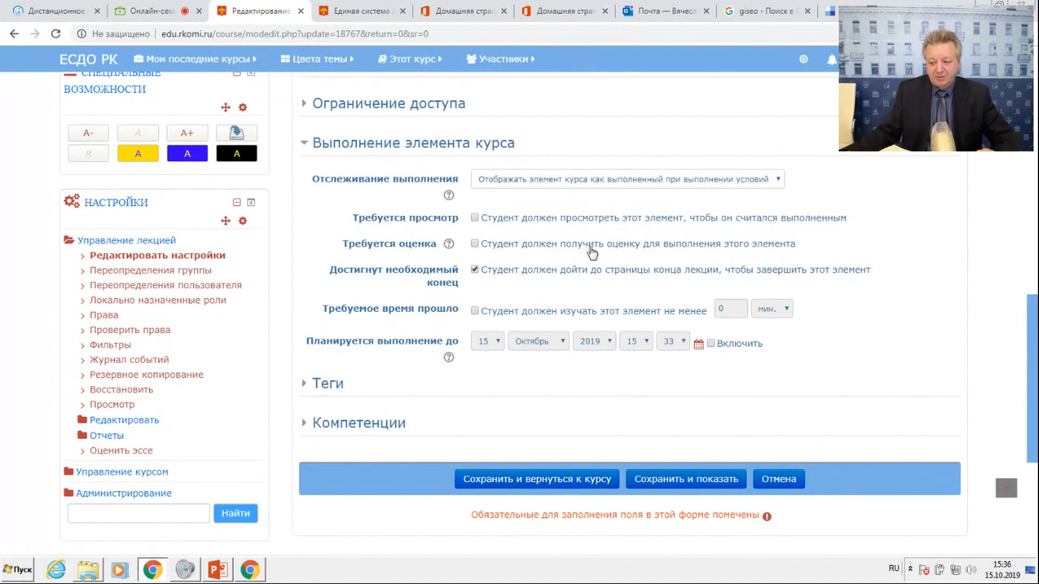
pyautogui.click(549, 478)
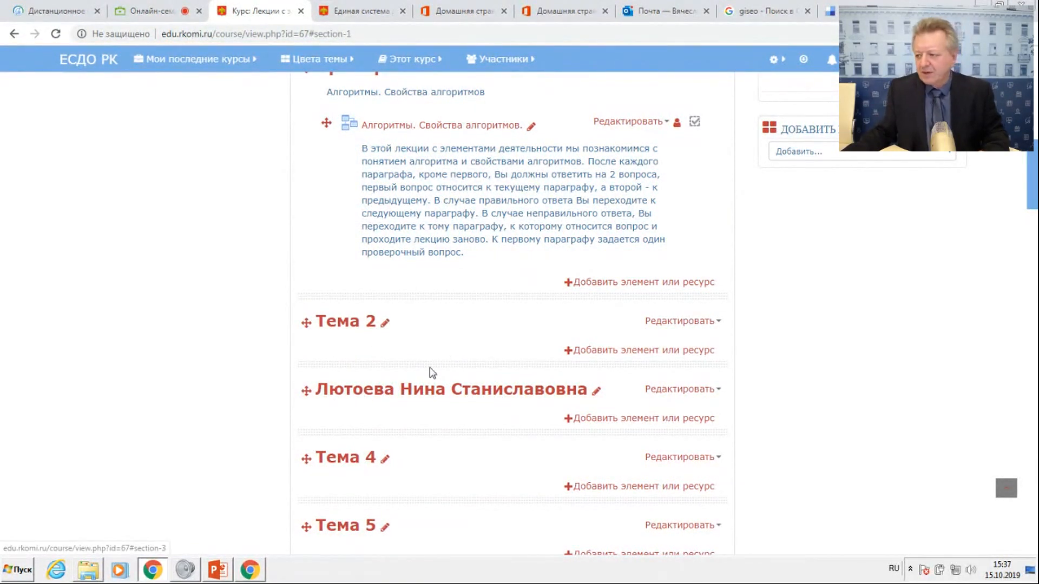
# Switch to the Pruffme webinar, change its layout mode to enlarge the shared desktop, and return to the Moodle course page.
pyautogui.click(915, 59)
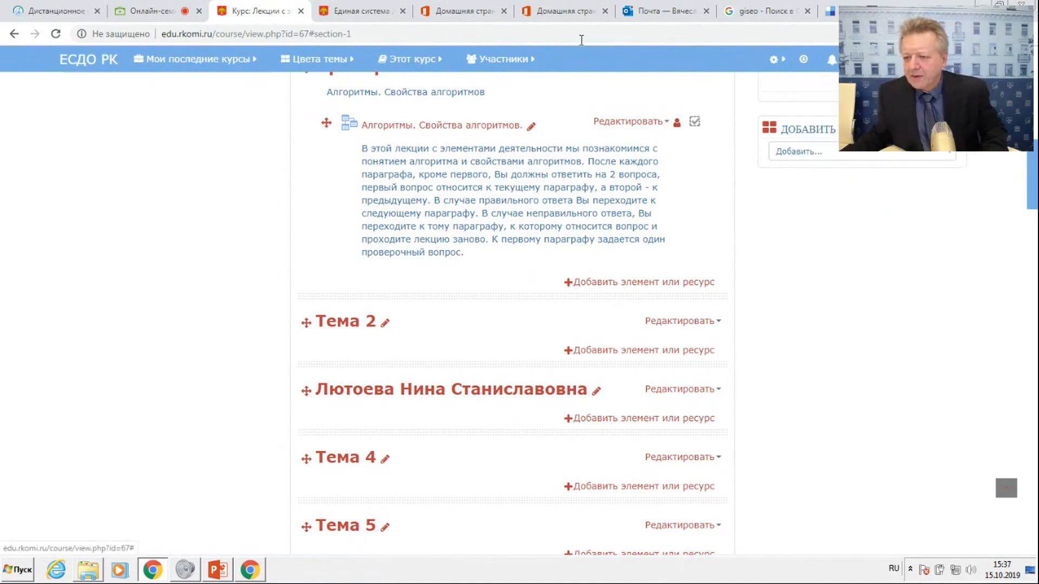
pyautogui.click(153, 11)
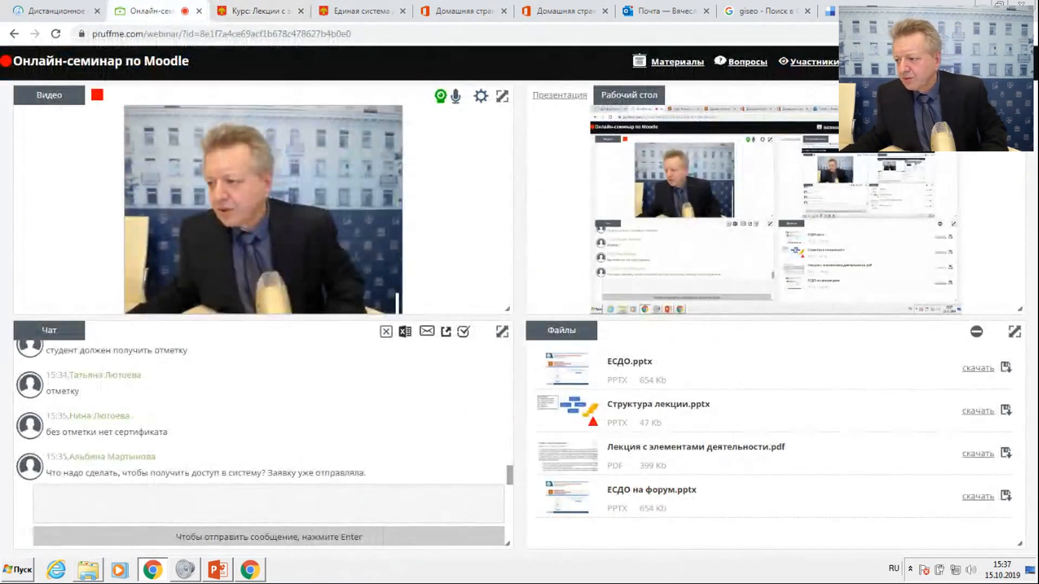
pyautogui.click(888, 62)
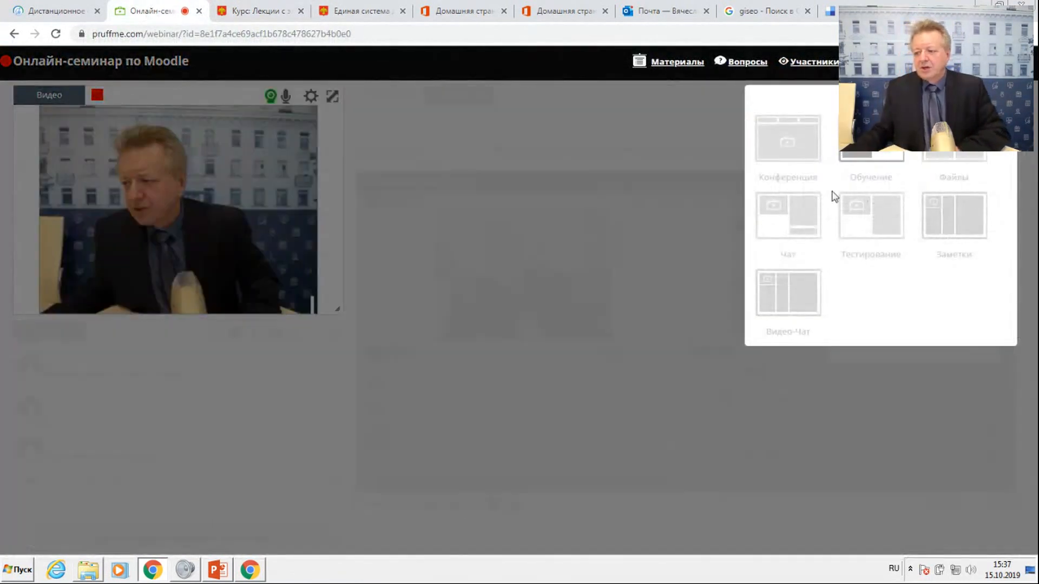
pyautogui.click(788, 215)
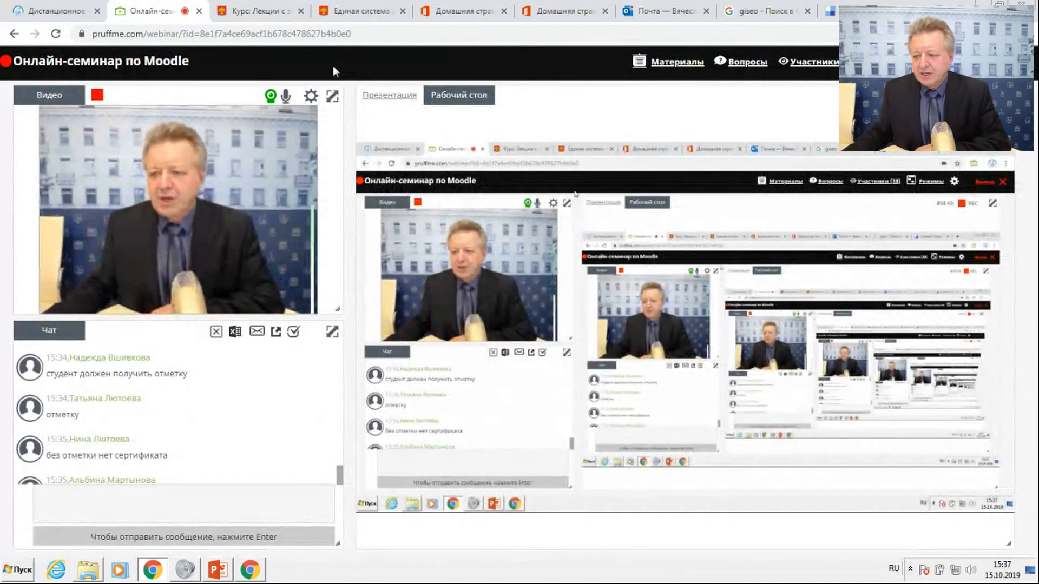
pyautogui.click(257, 11)
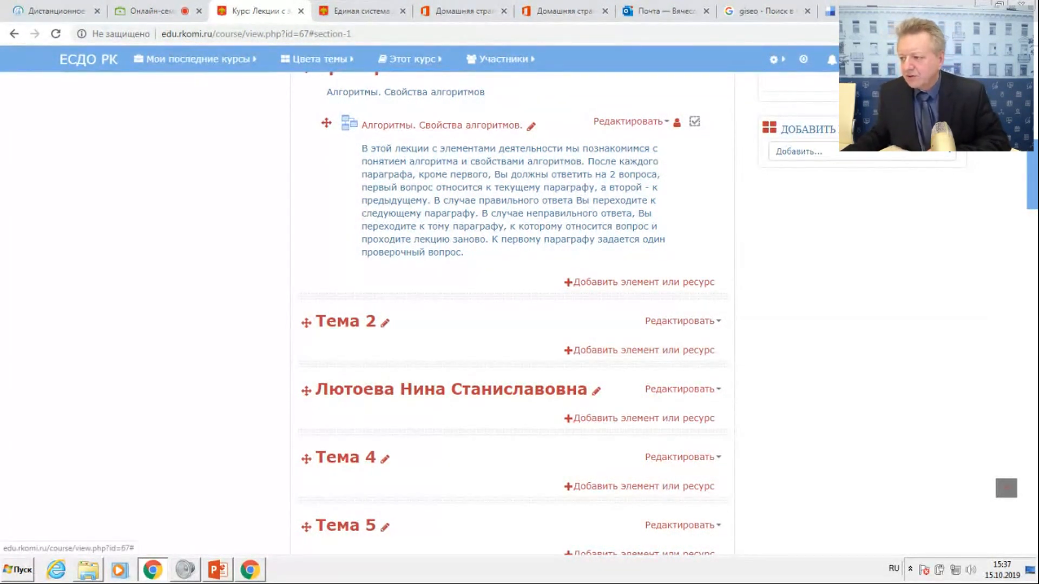
pyautogui.click(915, 59)
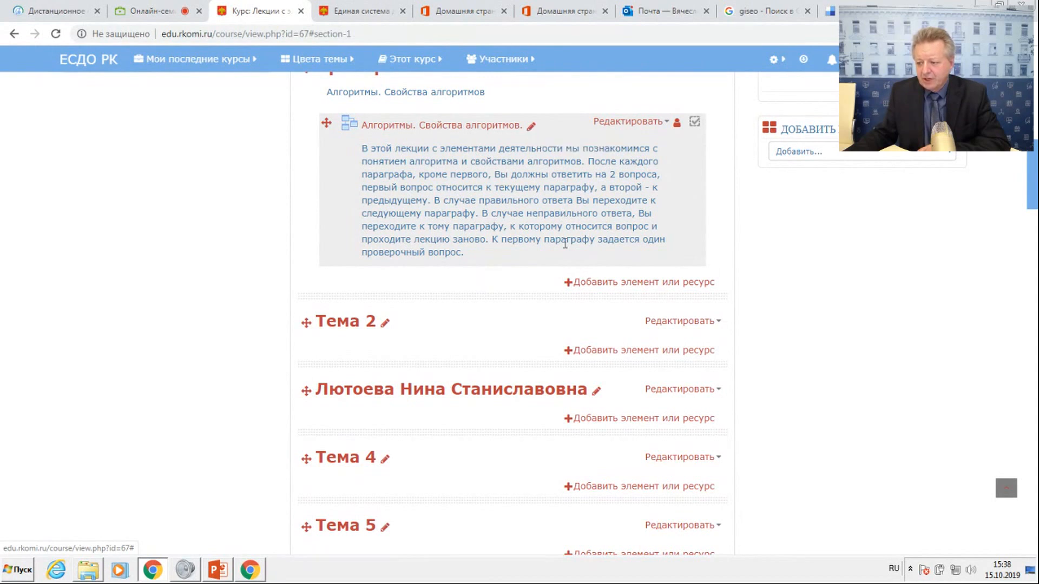
# Add a Лекция element to the course's Пример section and name it Проба.
pyautogui.click(598, 283)
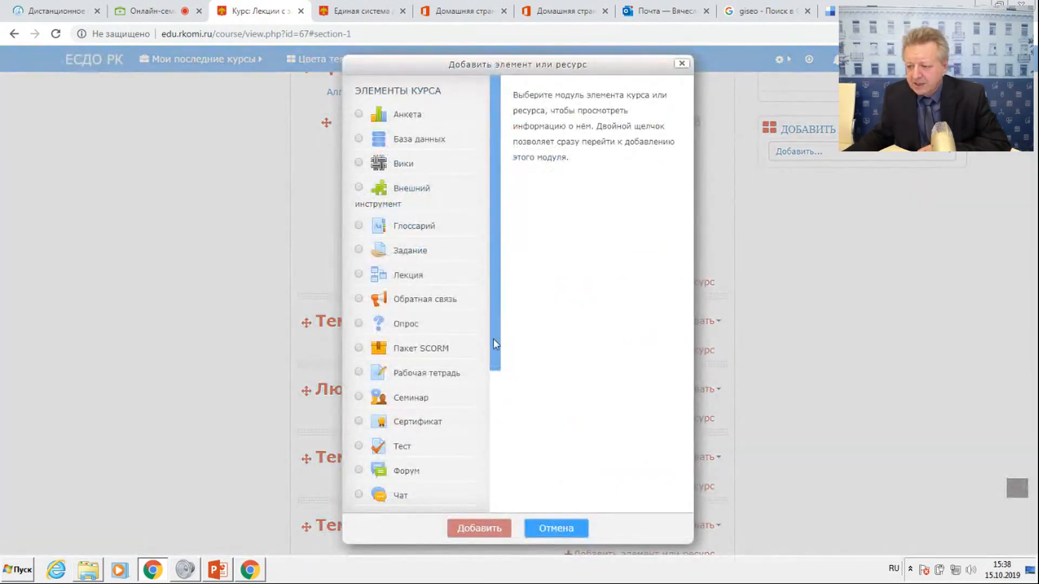
pyautogui.click(359, 275)
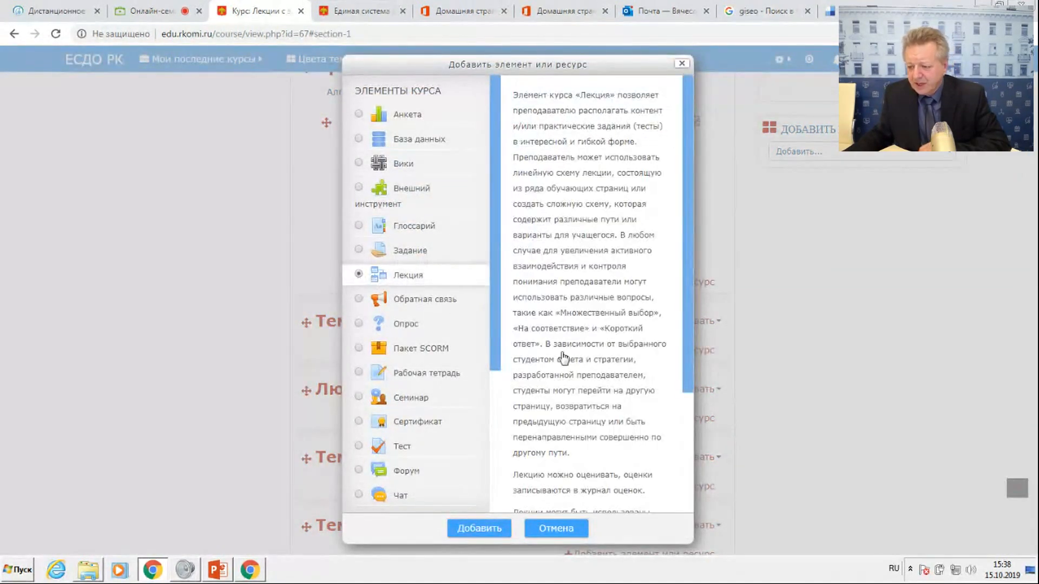
pyautogui.click(487, 526)
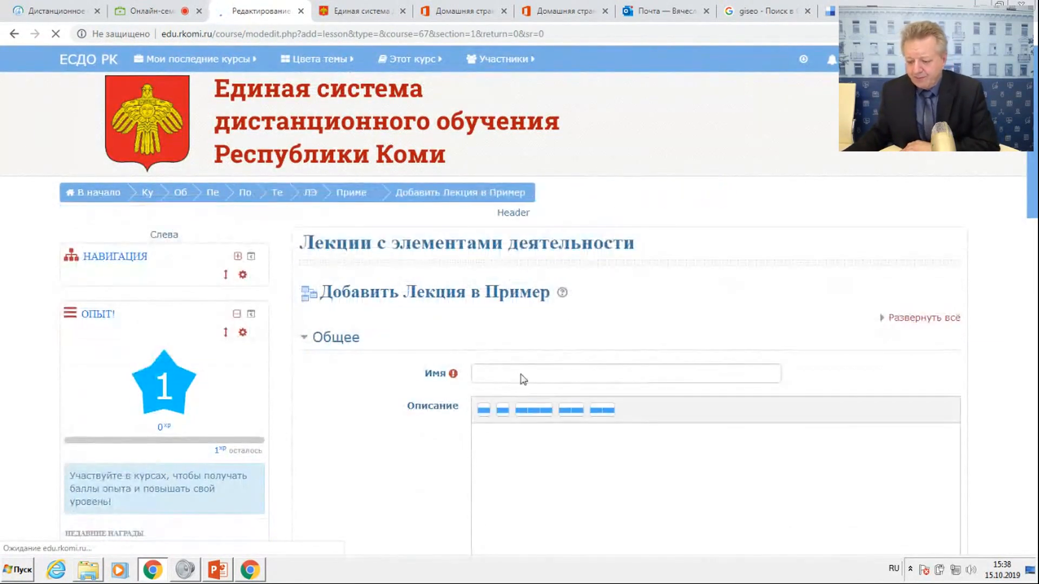
pyautogui.click(514, 371)
pyautogui.write('Про')
pyautogui.write('ю')
pyautogui.press('BackSpace')
pyautogui.write('ба')
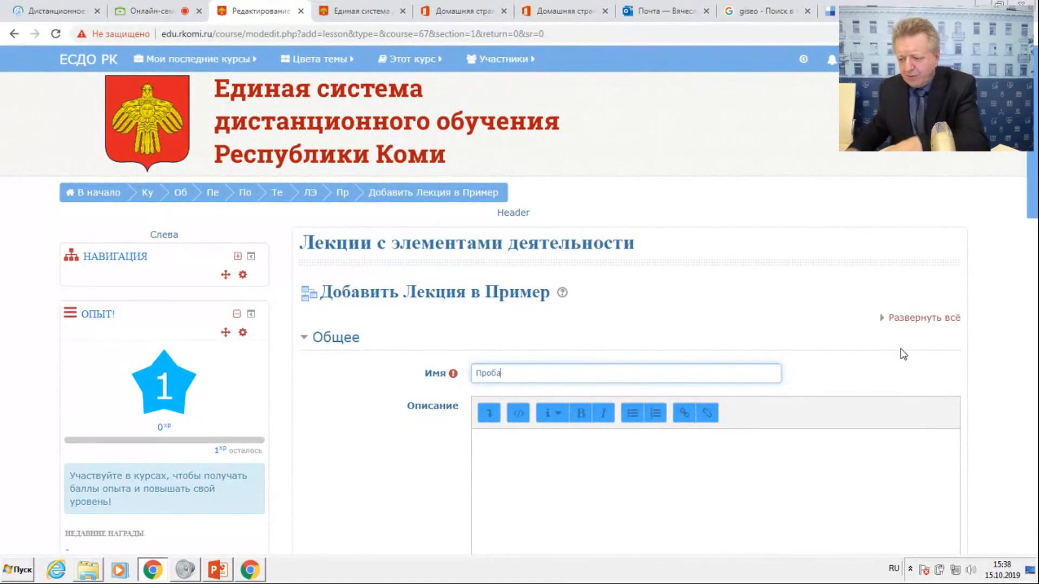
# Give the Проба lecture the description вввввв, display it on the course page, and save and return to the course.
pyautogui.click(627, 477)
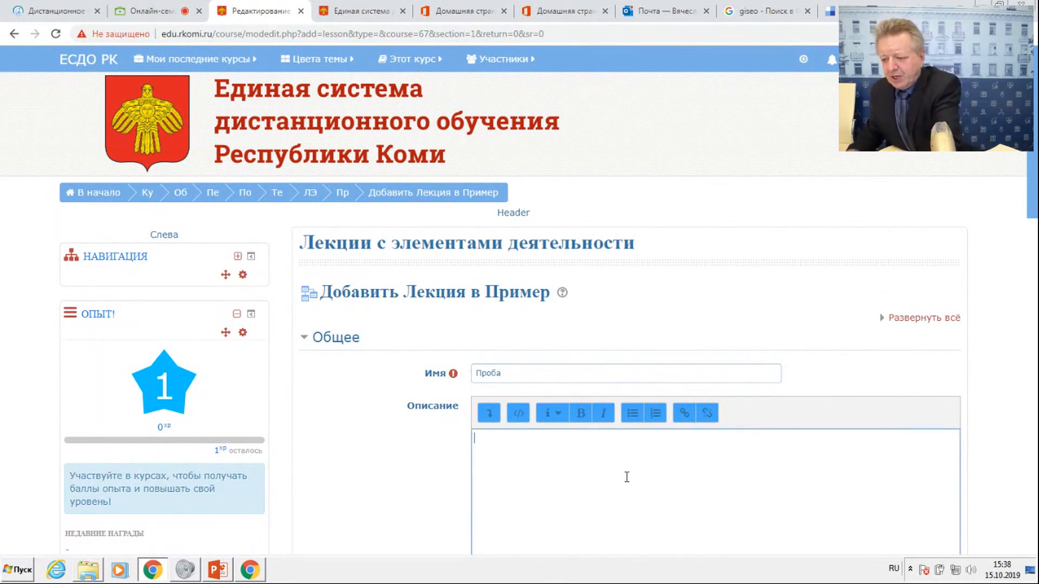
pyautogui.write('вввввв')
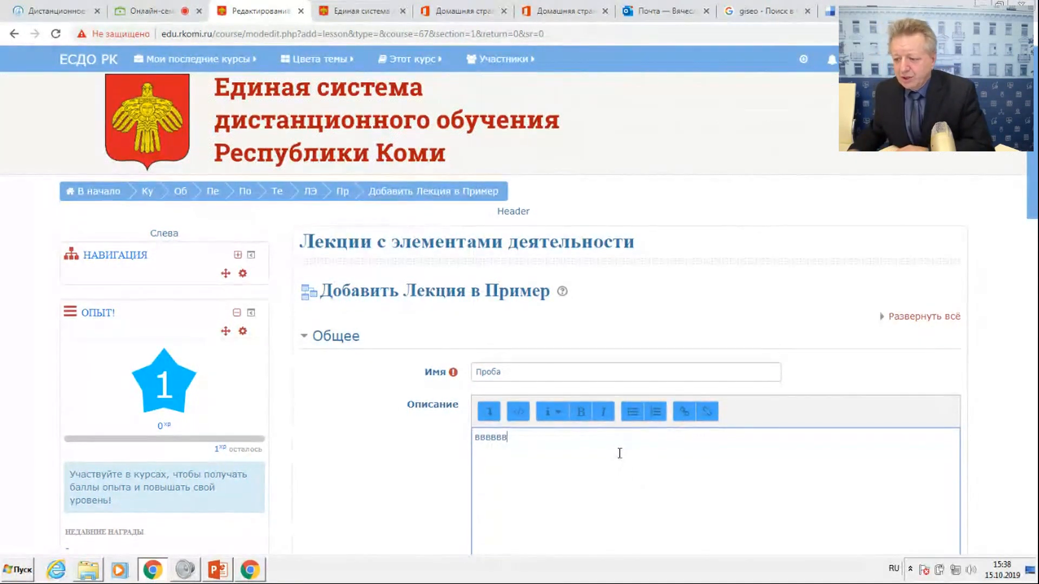
pyautogui.scroll(-4, 628, 476)
pyautogui.click(475, 391)
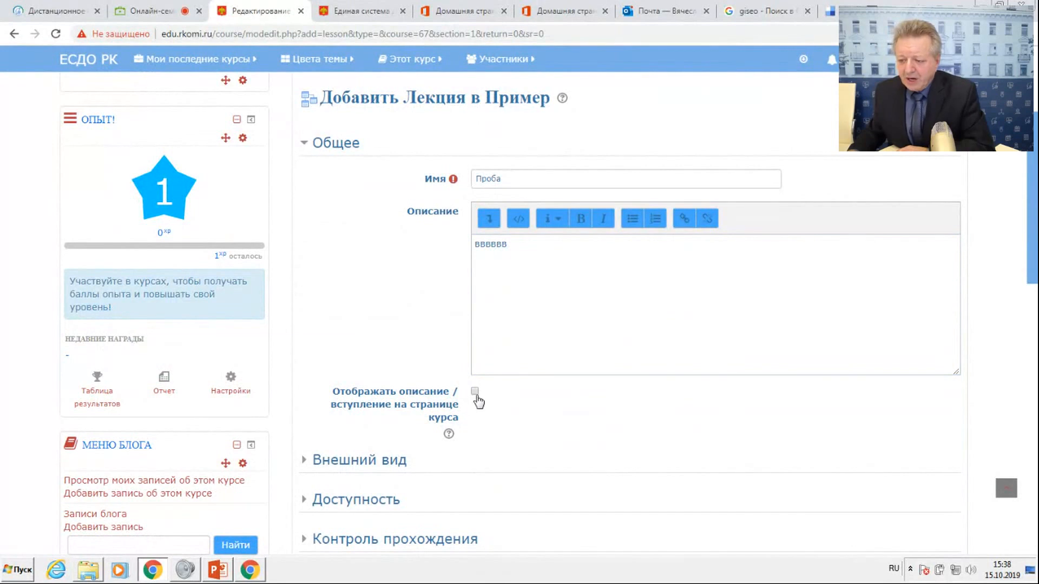
pyautogui.scroll(-3, 538, 403)
pyautogui.scroll(-3, 537, 403)
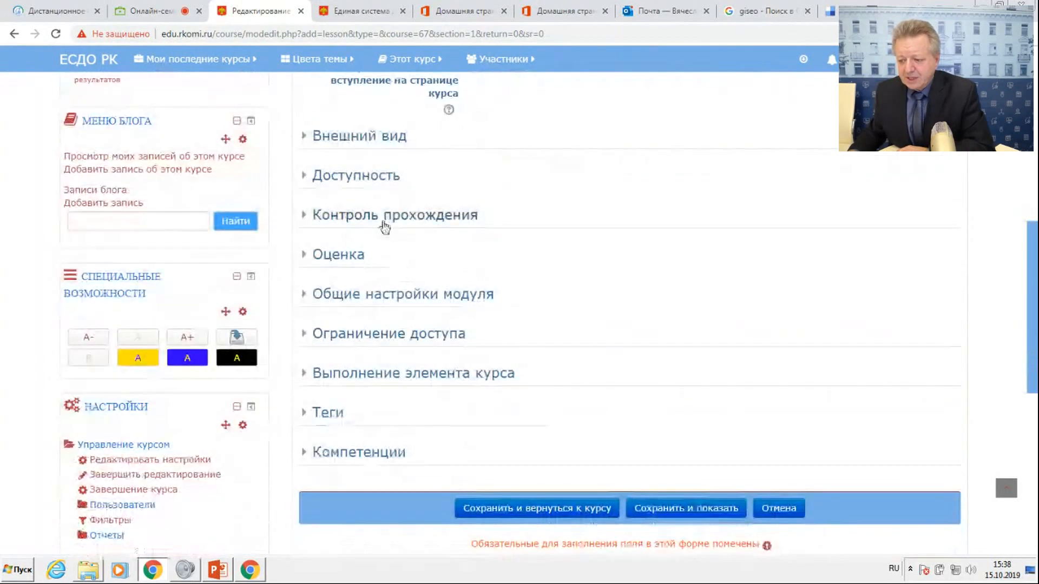
pyautogui.click(511, 509)
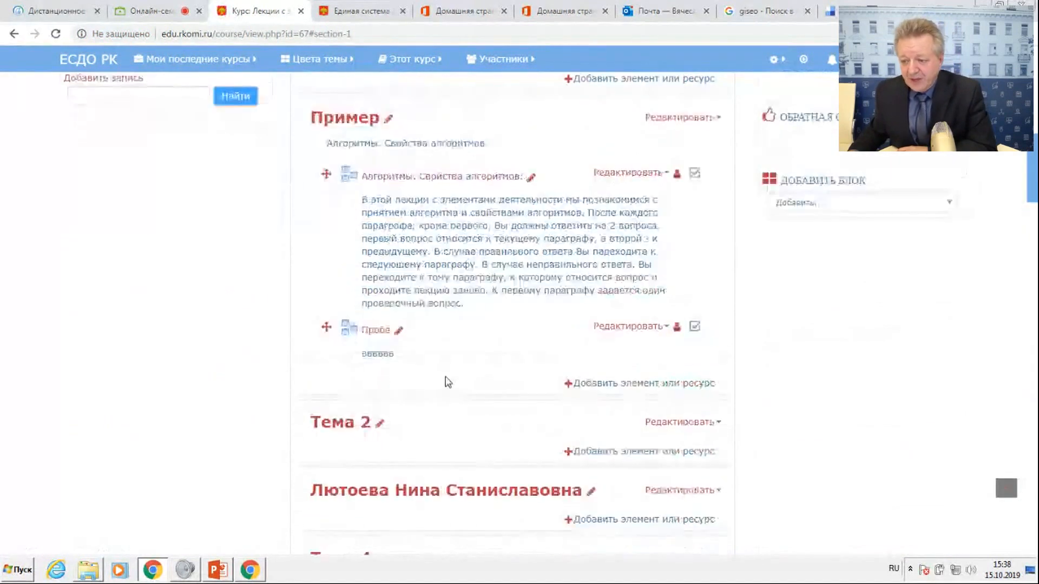
# Turn the course's editing mode off and open the Проба lecture.
pyautogui.scroll(-1, 325, 314)
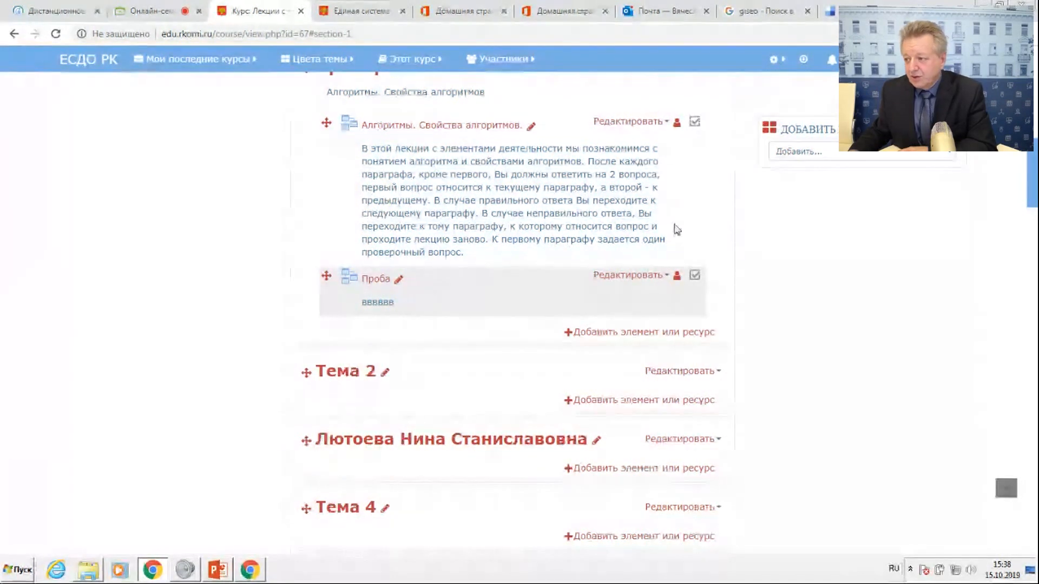
pyautogui.scroll(12, 878, 214)
pyautogui.click(898, 94)
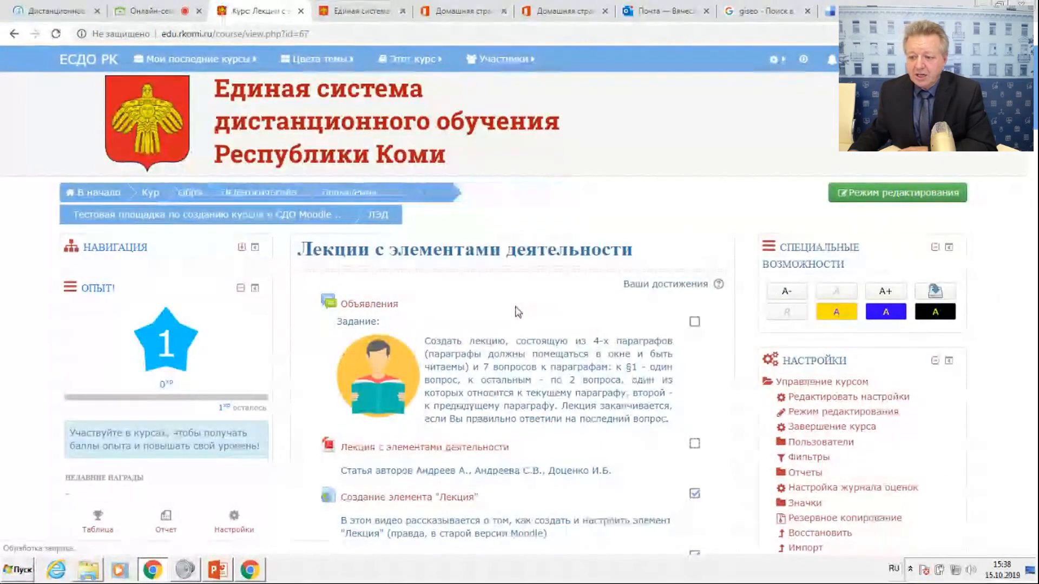
pyautogui.scroll(-9, 518, 312)
pyautogui.scroll(-2, 517, 307)
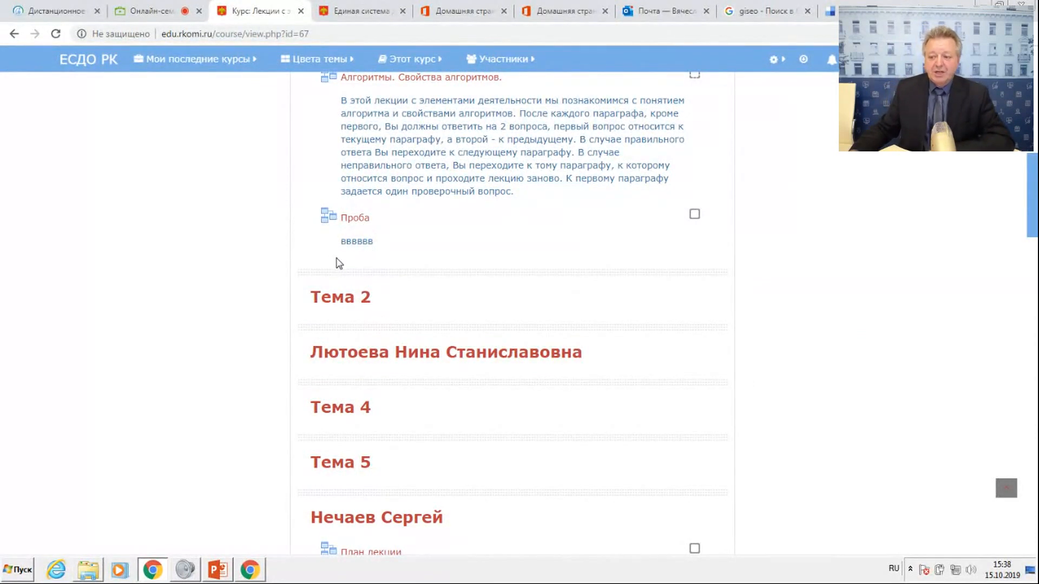
pyautogui.click(358, 221)
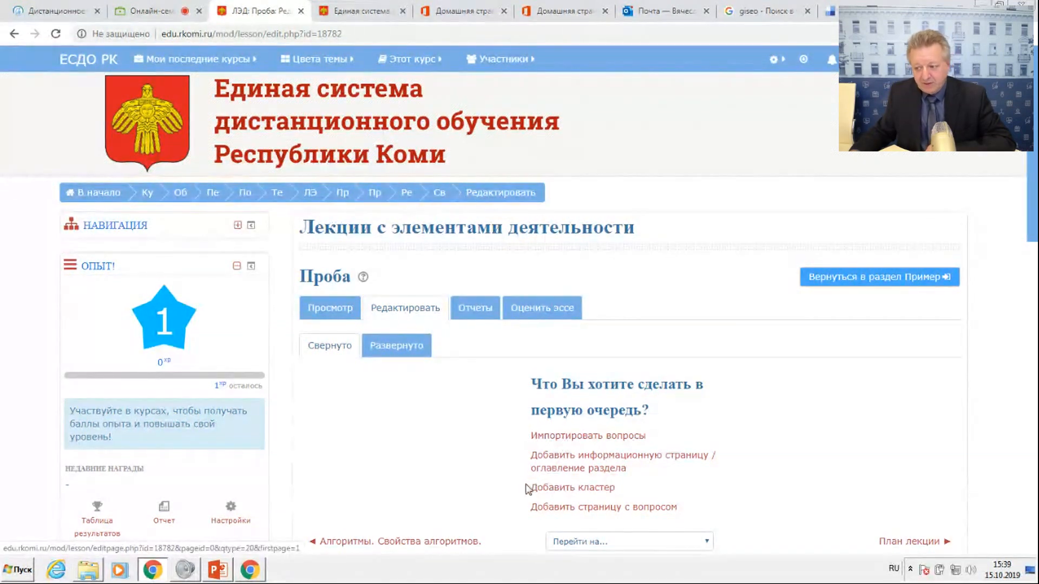
# Open the Алгоритм Word document from the Семинар 15.10.2019_ЕСДО folder.
pyautogui.scroll(-1, 744, 408)
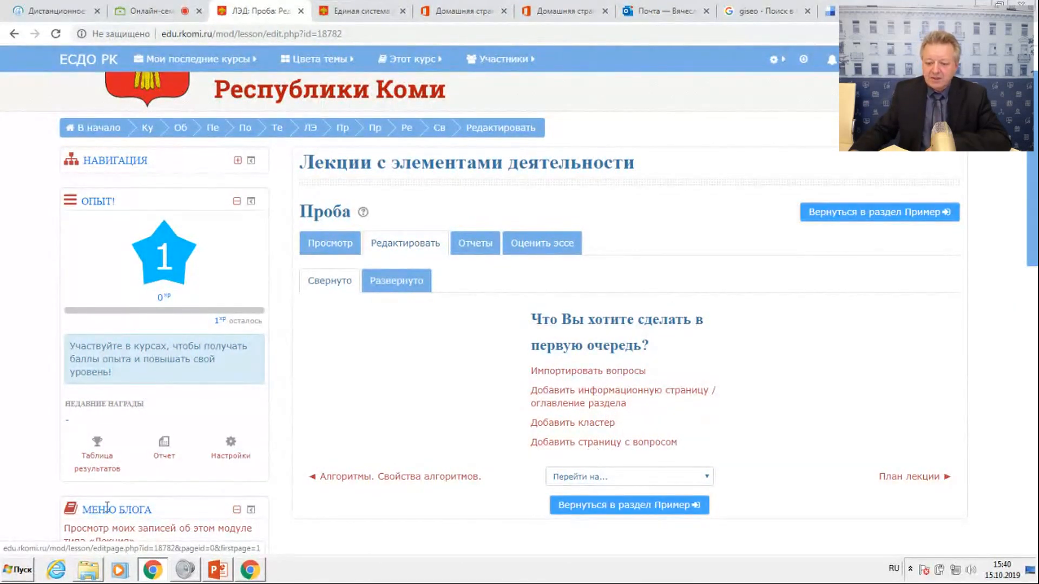
pyautogui.click(85, 573)
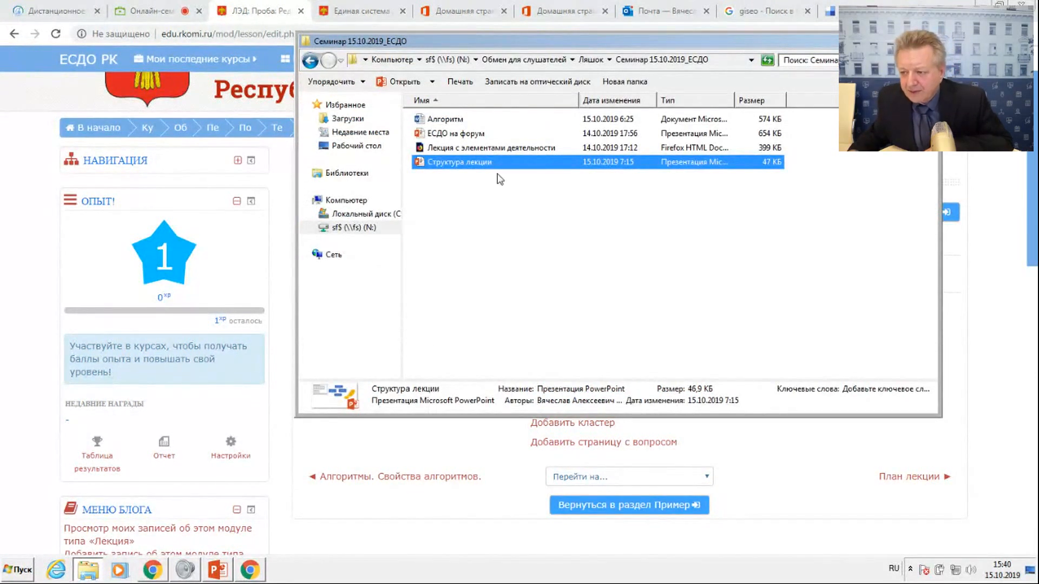
pyautogui.click(443, 119)
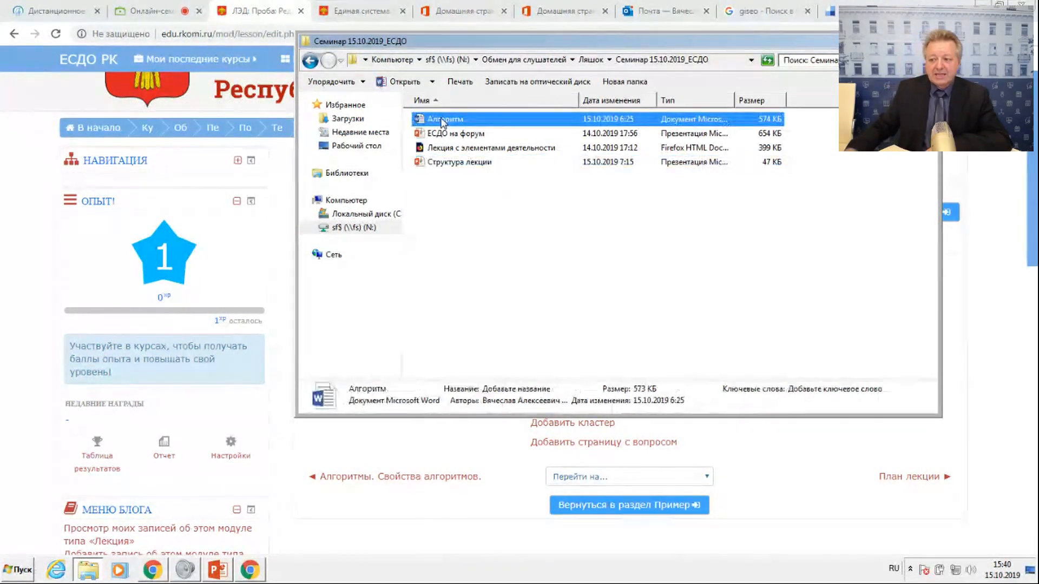
pyautogui.doubleClick(442, 119)
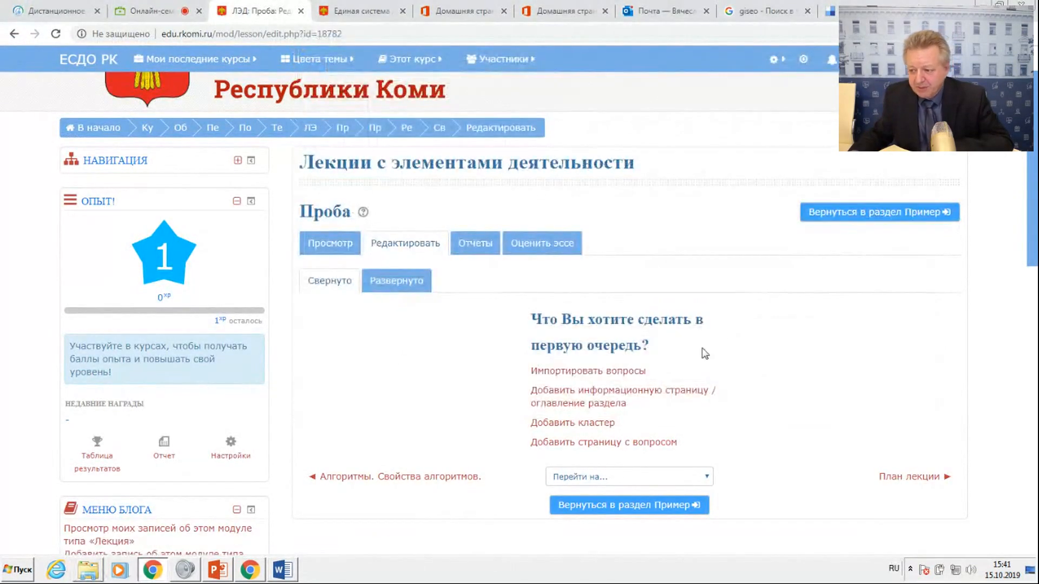
# In Moodle, start a new information page for the Проба lecture, with horizontal buttons on and Показывать в меню? off.
pyautogui.click(589, 401)
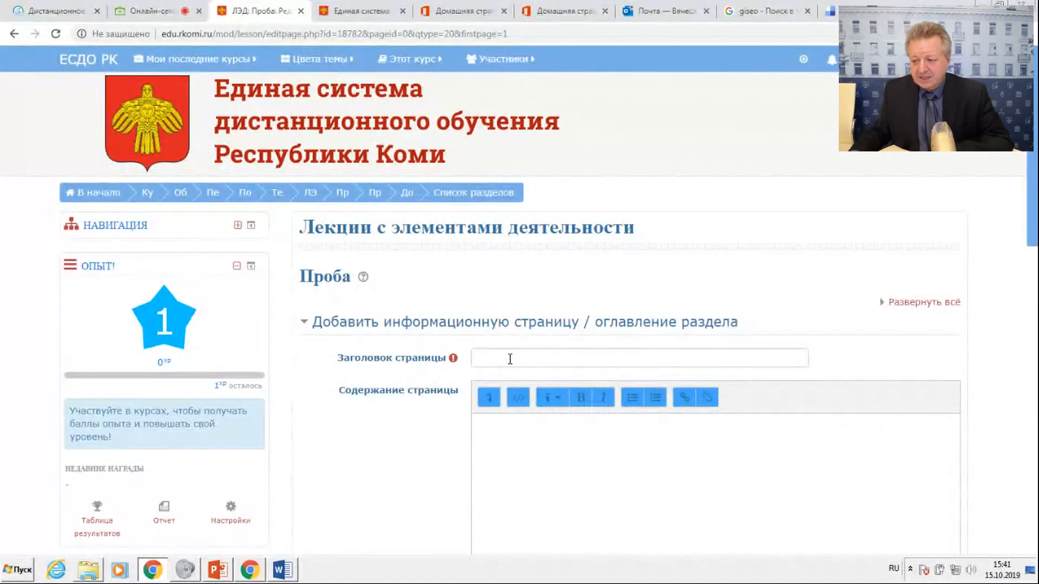
pyautogui.scroll(-3, 554, 433)
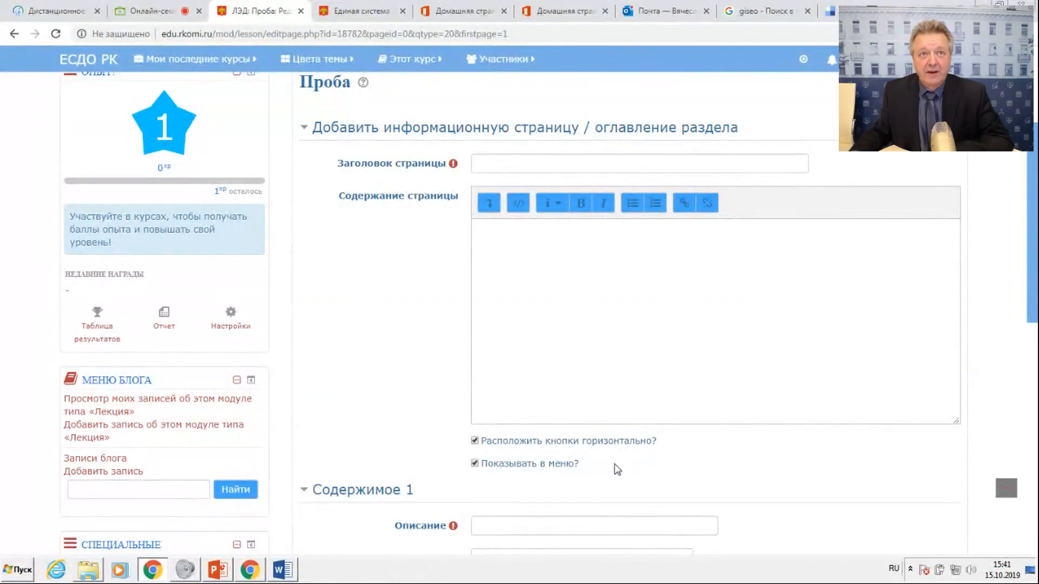
pyautogui.click(474, 440)
pyautogui.click(474, 463)
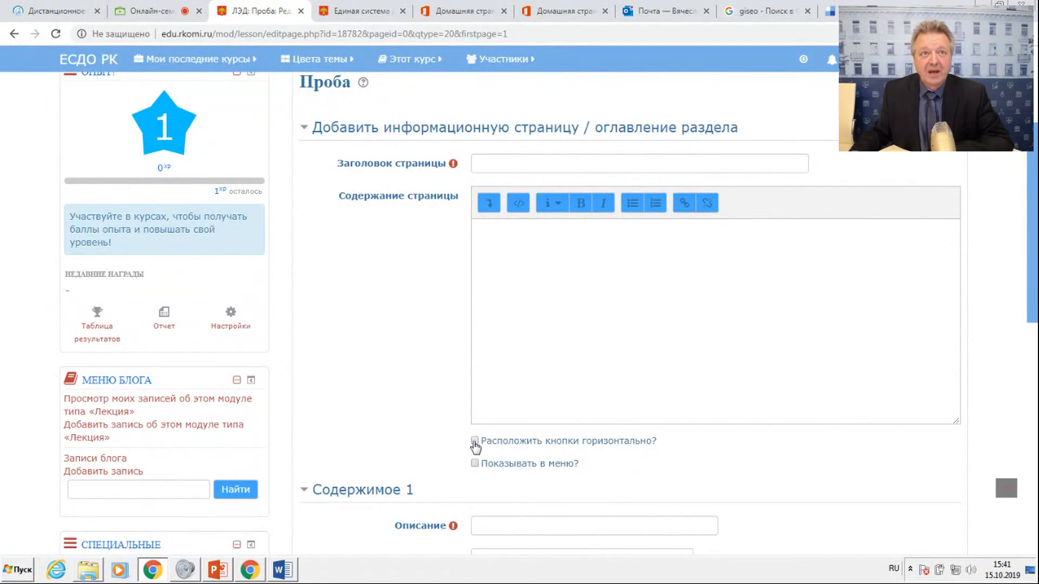
pyautogui.click(475, 441)
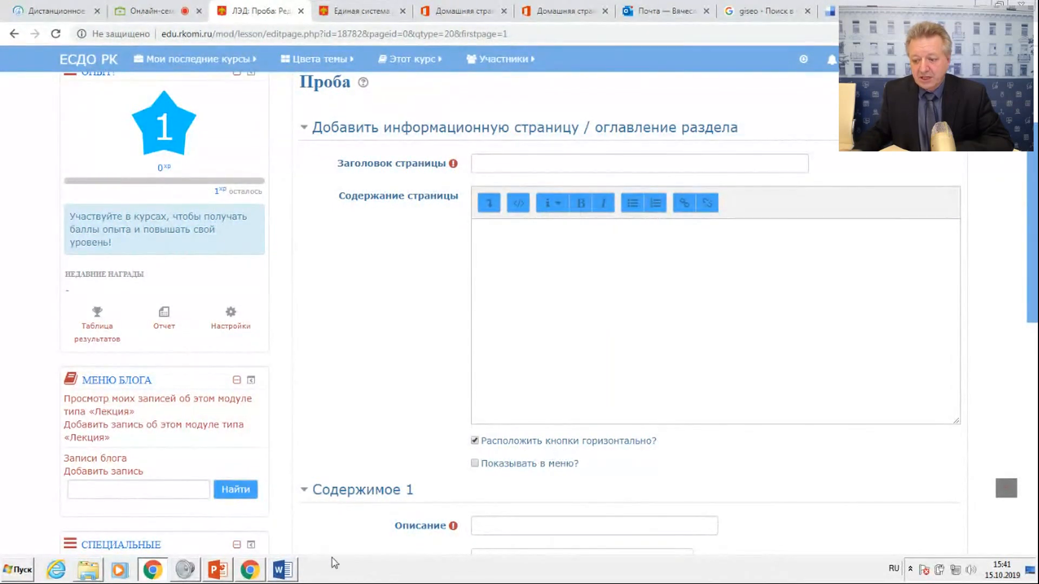
# Copy the heading §1. Понятие алгоритма from the Алгоритм Word document and switch back to Chrome.
pyautogui.click(282, 570)
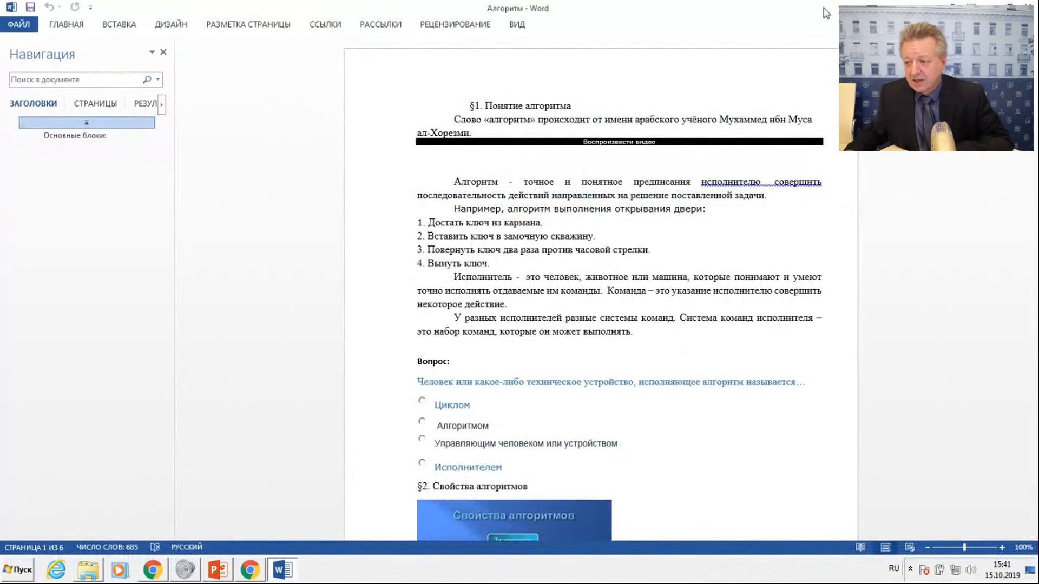
pyautogui.moveTo(468, 105); pyautogui.dragTo(589, 120)
pyautogui.click(512, 106)
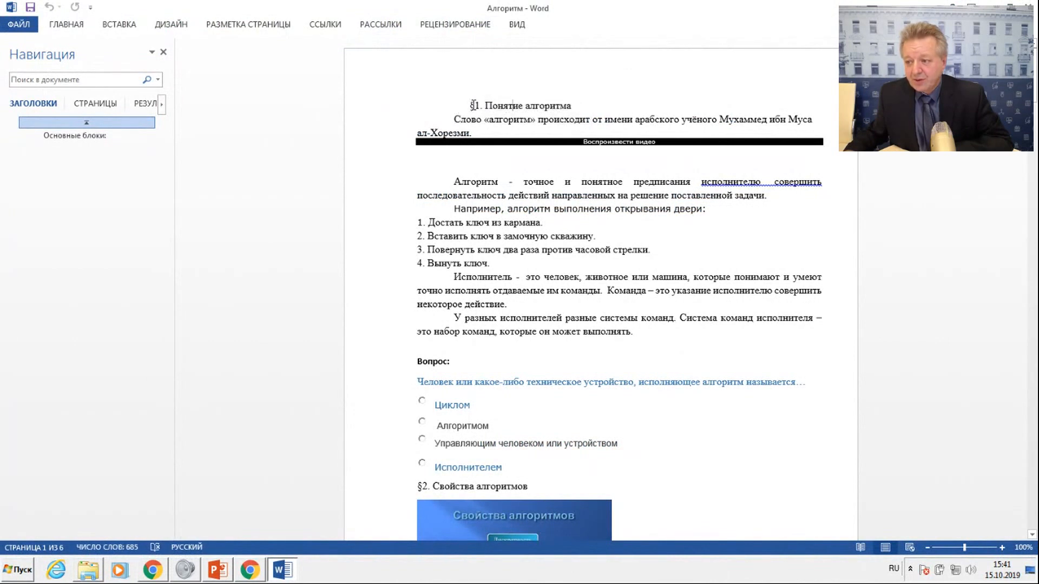
pyautogui.moveTo(471, 107); pyautogui.dragTo(553, 108)
pyautogui.rightClick(553, 109)
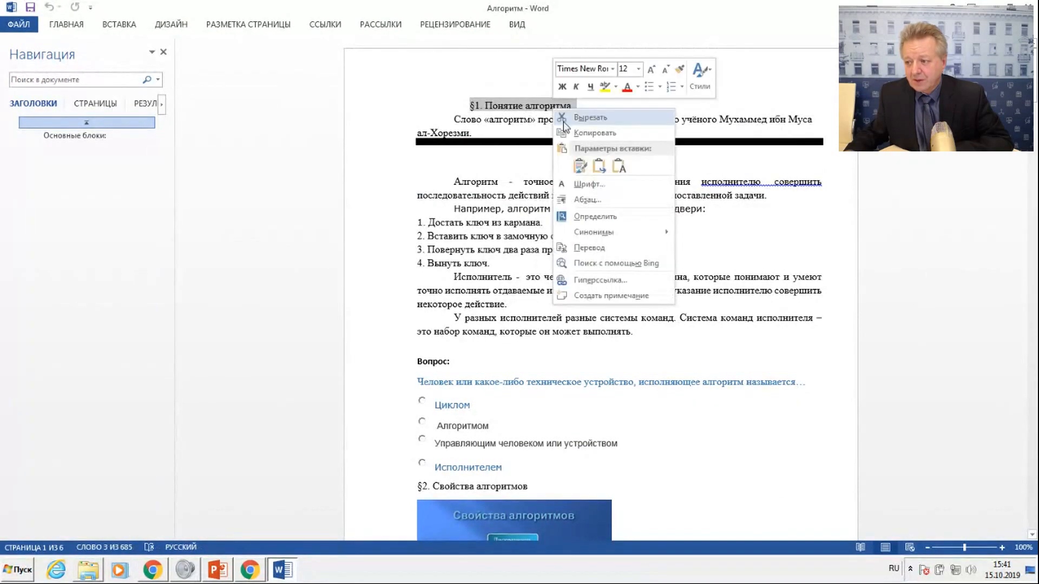
pyautogui.click(590, 134)
pyautogui.click(257, 571)
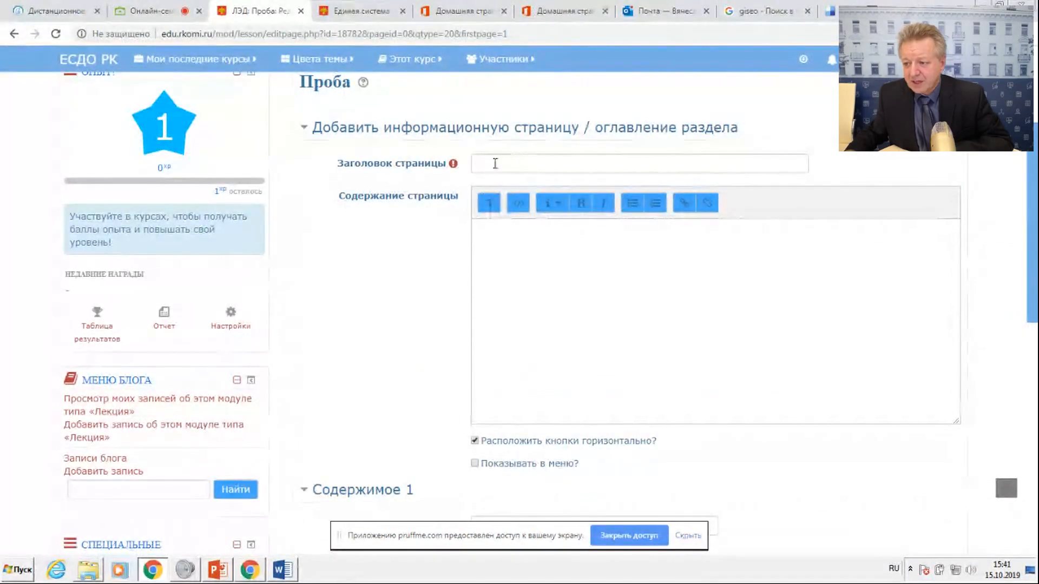
# Paste the copied heading §1. Понятие алгоритма as the page title and expand the content editor's toolbar.
pyautogui.click(495, 163)
pyautogui.rightClick(495, 163)
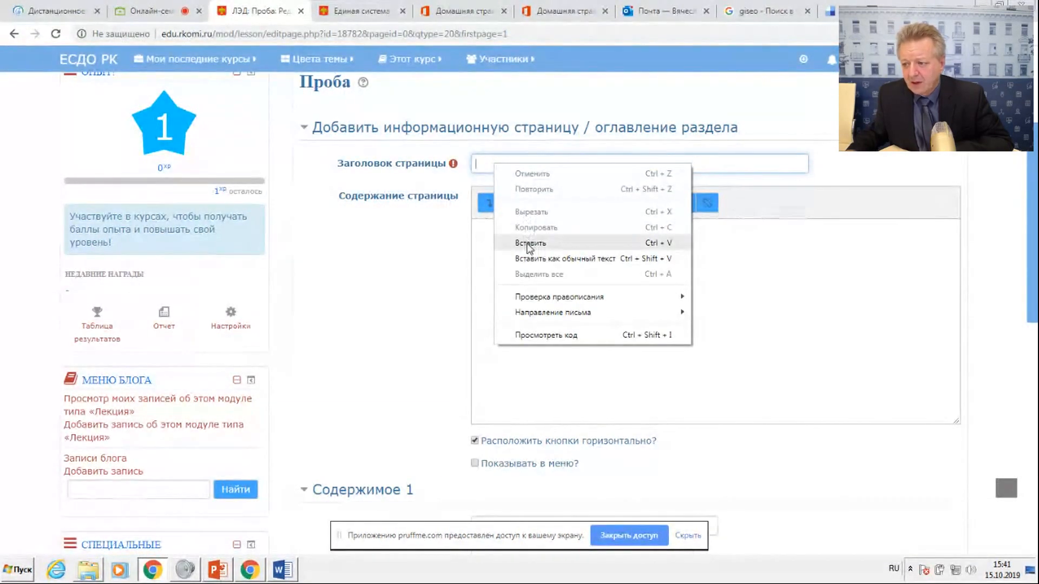
pyautogui.click(529, 244)
pyautogui.click(489, 203)
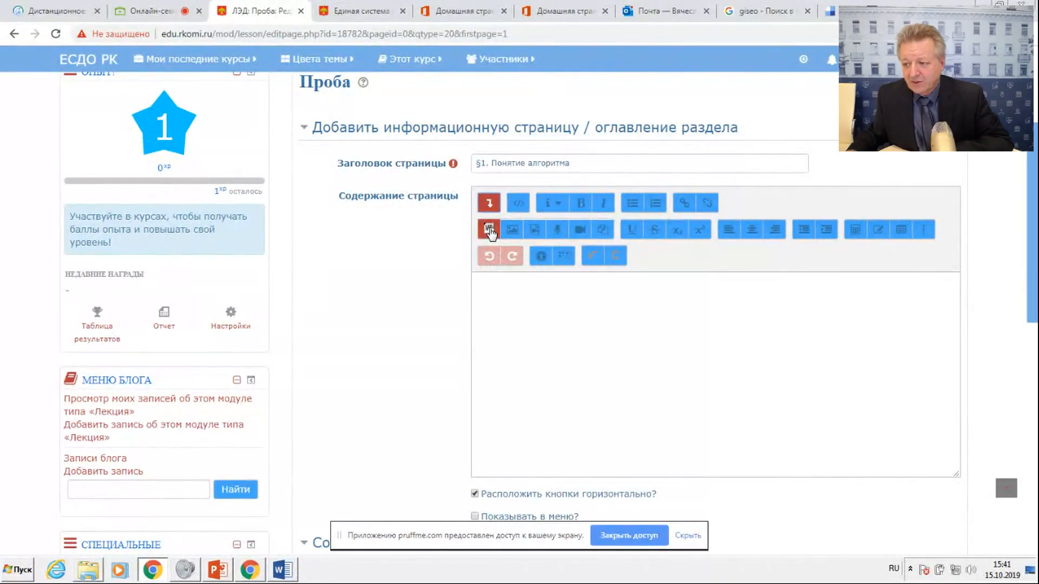
# Copy the §1 body text above Вопрос: from the Алгоритм Word document and switch back to Chrome.
pyautogui.click(279, 569)
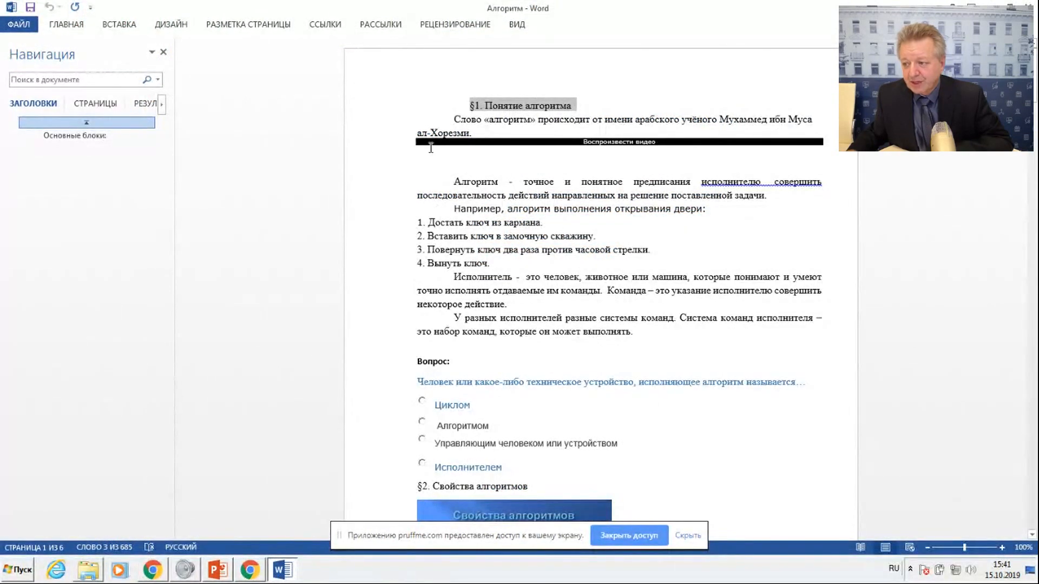
pyautogui.moveTo(446, 122)
pyautogui.mouseDown()
pyautogui.moveTo(477, 135)
pyautogui.moveTo(622, 149)
pyautogui.moveTo(680, 260)
pyautogui.moveTo(698, 340)
pyautogui.mouseUp()
pyautogui.rightClick(530, 226)
pyautogui.click(562, 250)
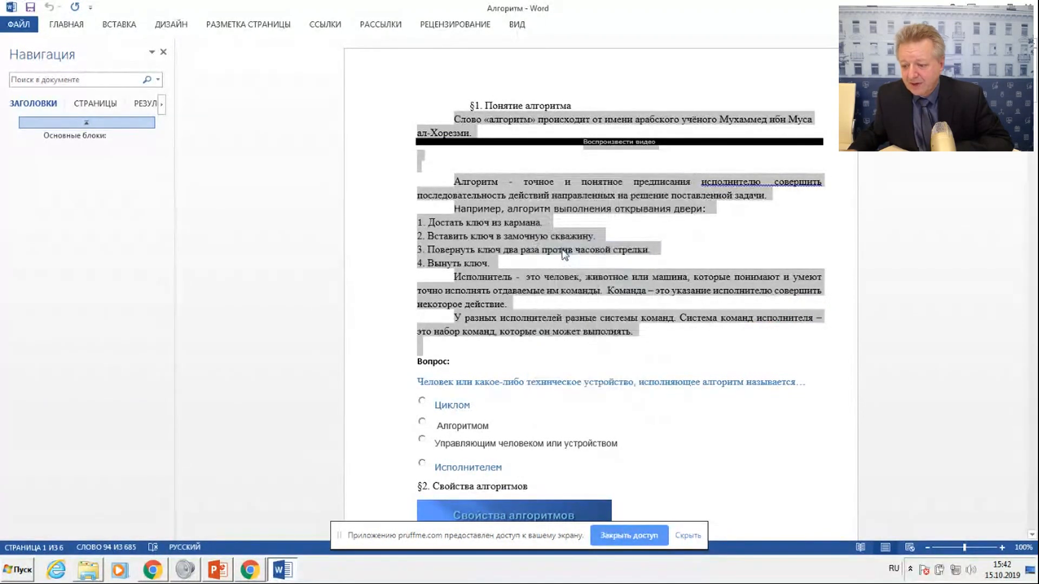
pyautogui.click(250, 573)
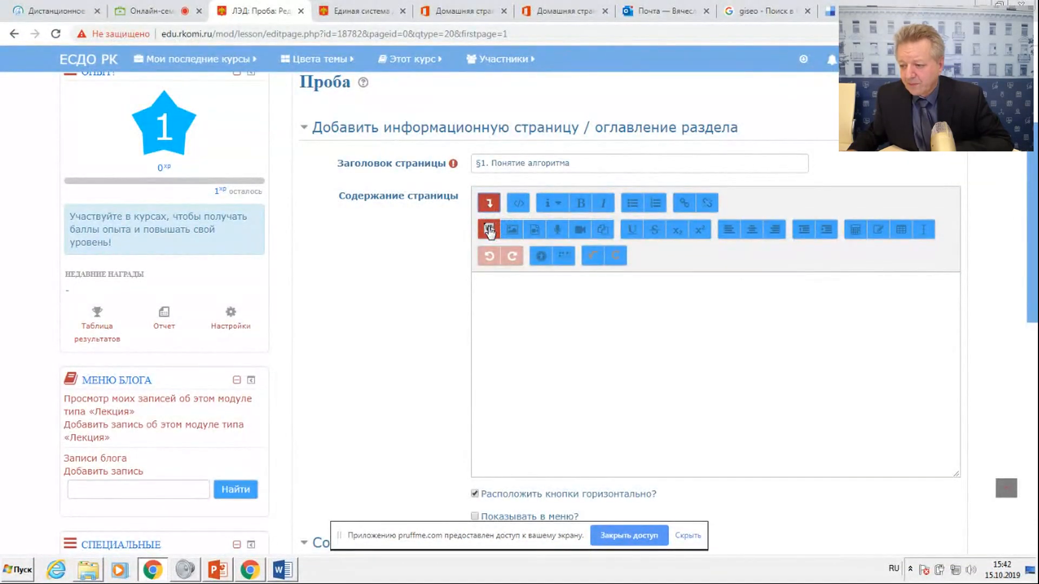
# Paste the copied §1 text into Содержание страницы, check it, and hide the screen-sharing notice.
pyautogui.click(490, 231)
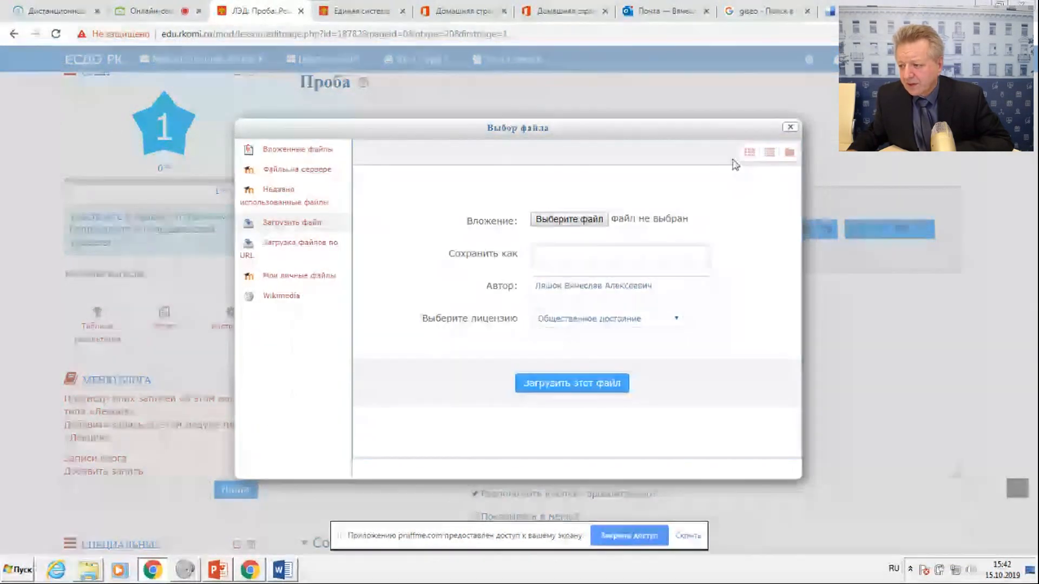
pyautogui.click(790, 127)
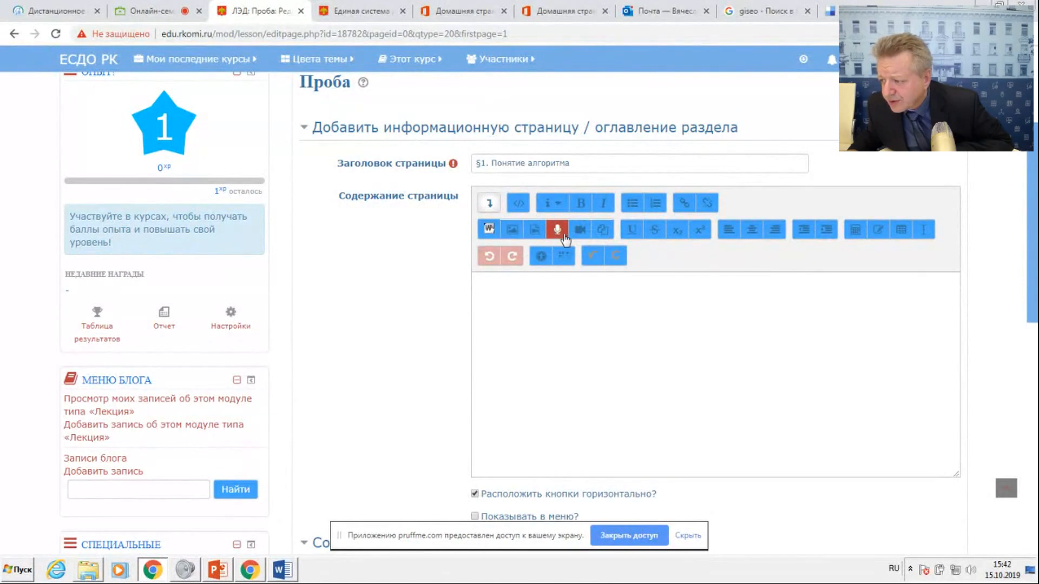
pyautogui.click(545, 298)
pyautogui.rightClick(532, 306)
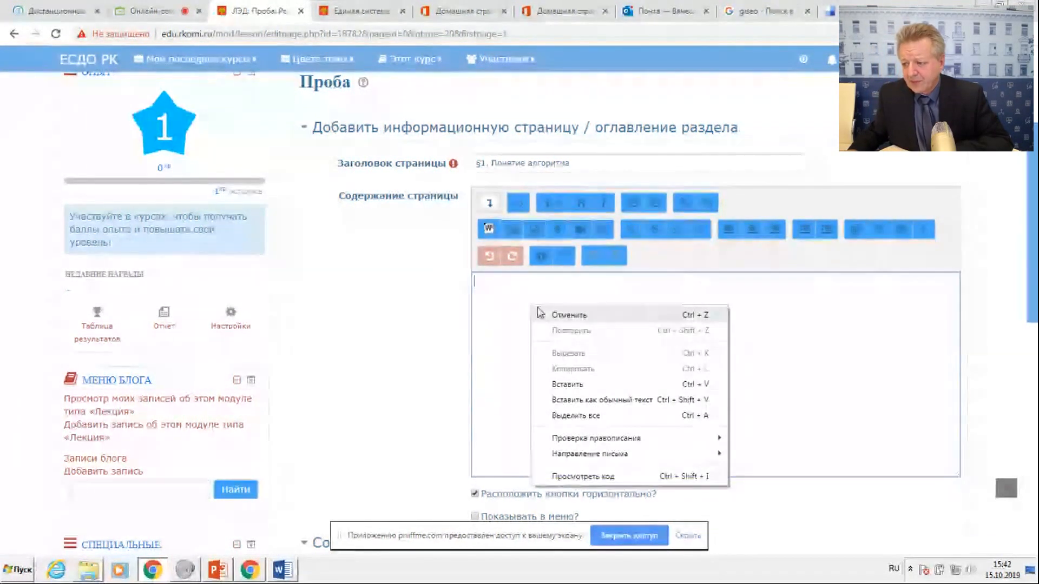
pyautogui.click(568, 383)
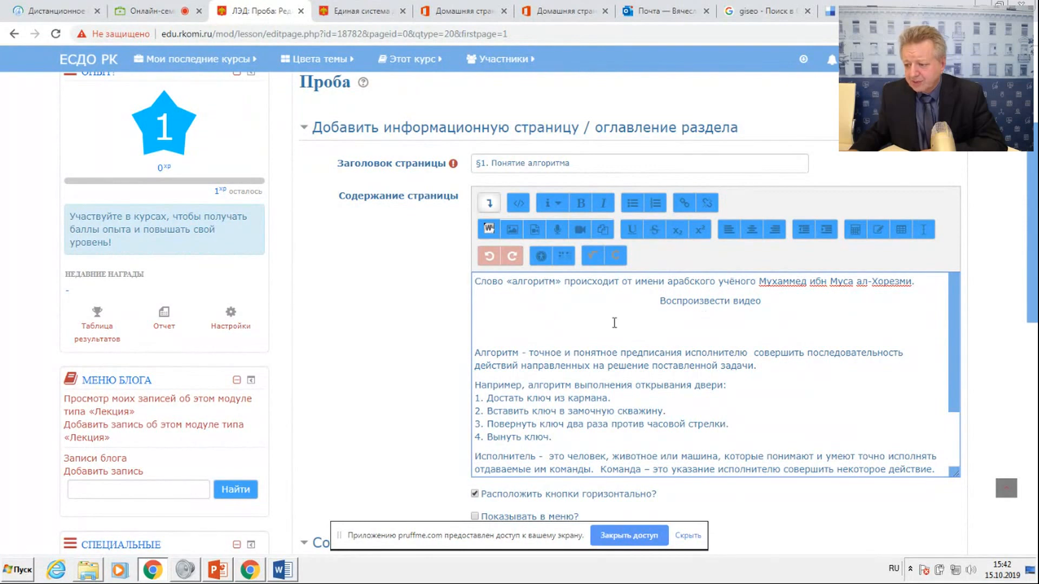
pyautogui.scroll(-3, 614, 323)
pyautogui.scroll(2, 615, 324)
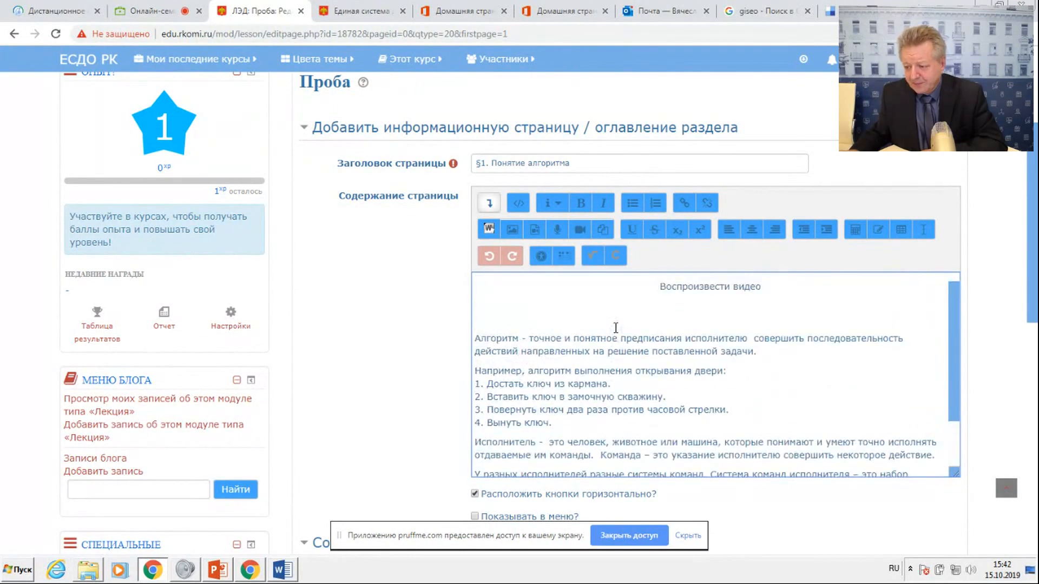
pyautogui.scroll(-2, 616, 328)
pyautogui.click(688, 536)
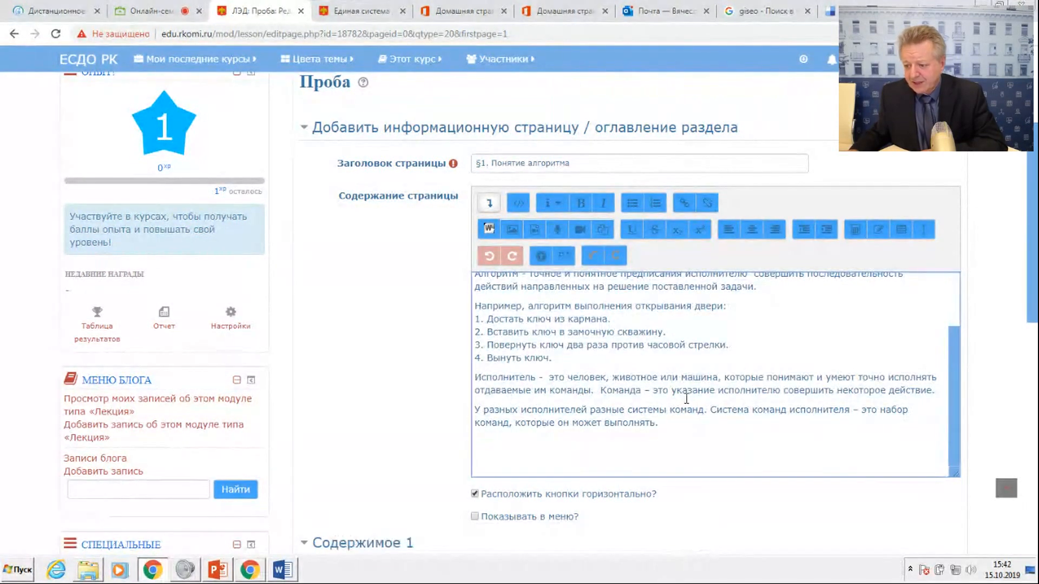
# Turn on Показывать в меню? and give Содержимое 1 the description Вопрос with Переход set to Следующая страница.
pyautogui.scroll(-5, 683, 338)
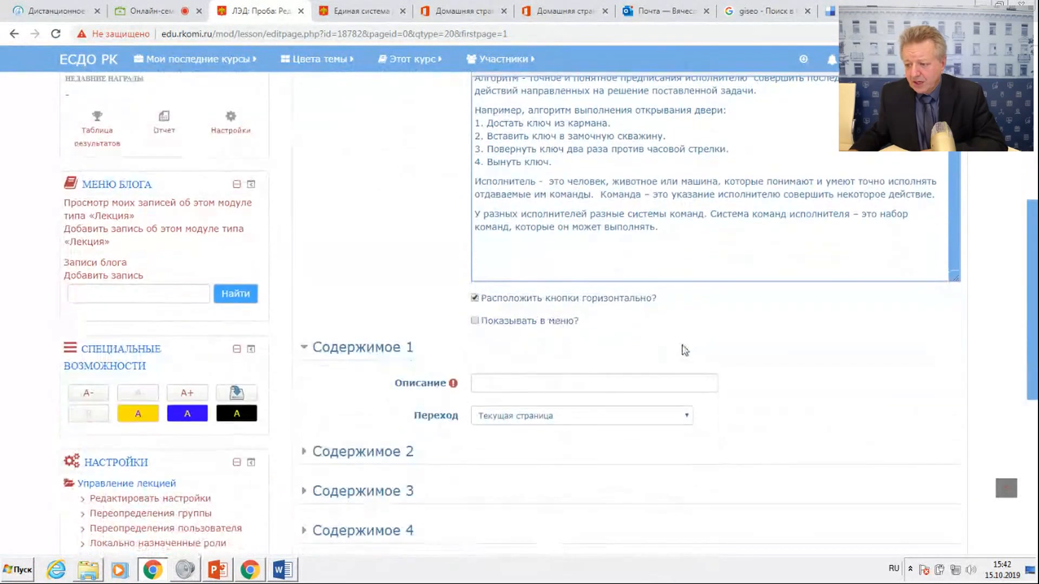
pyautogui.scroll(-4, 686, 353)
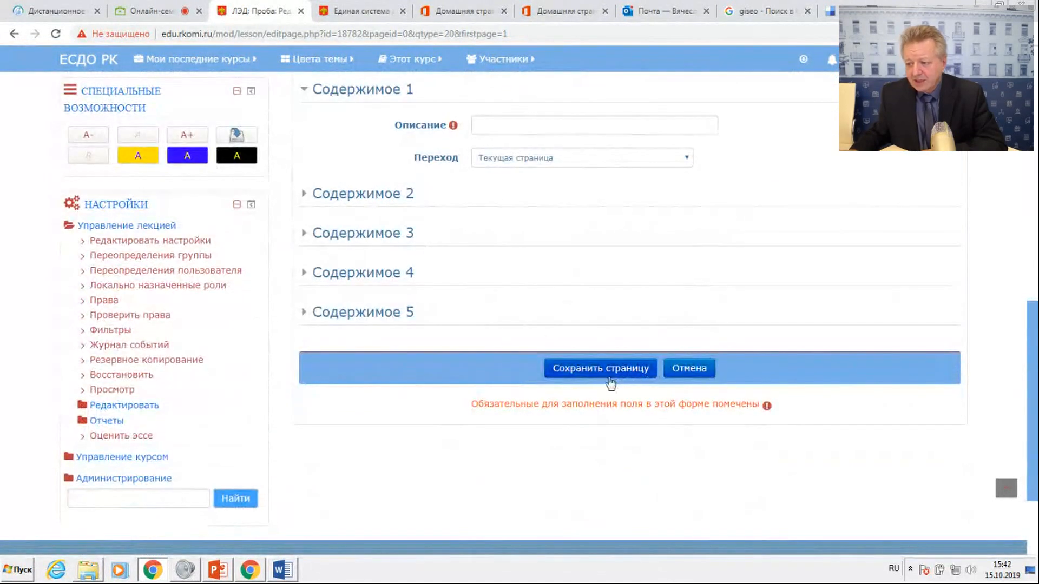
pyautogui.click(603, 371)
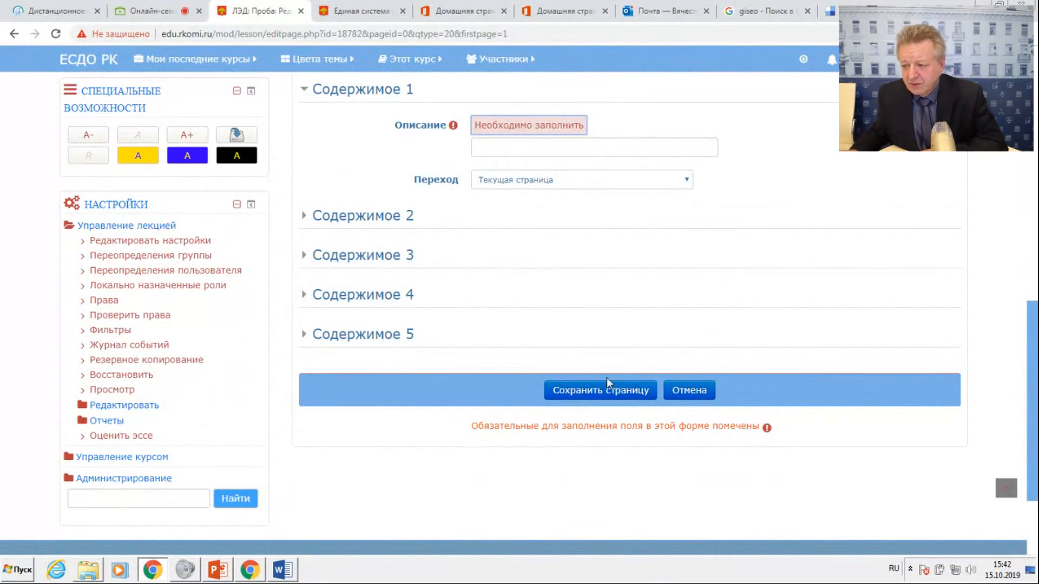
pyautogui.scroll(3, 585, 355)
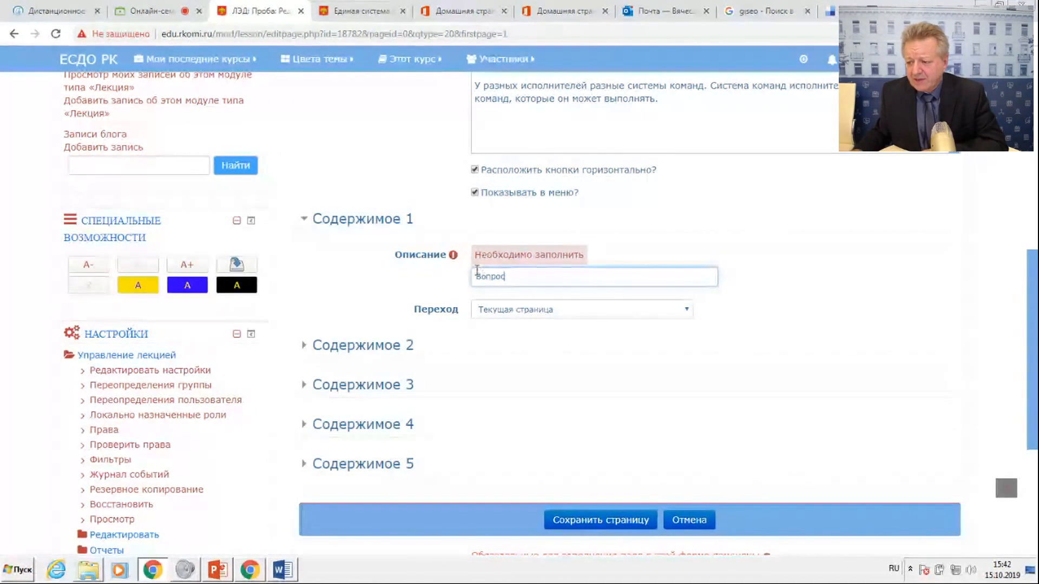
pyautogui.click(525, 314)
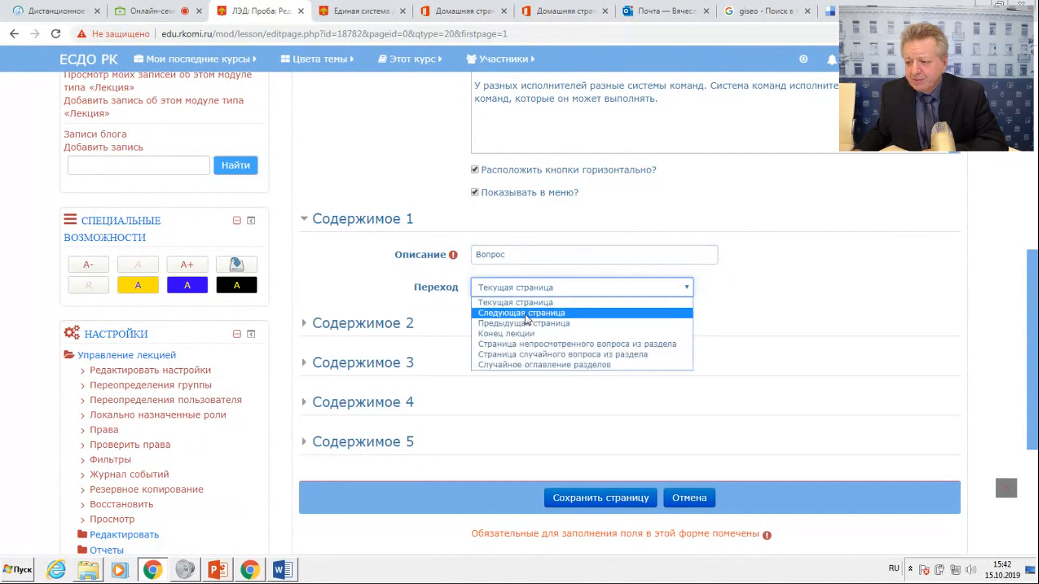
pyautogui.click(524, 314)
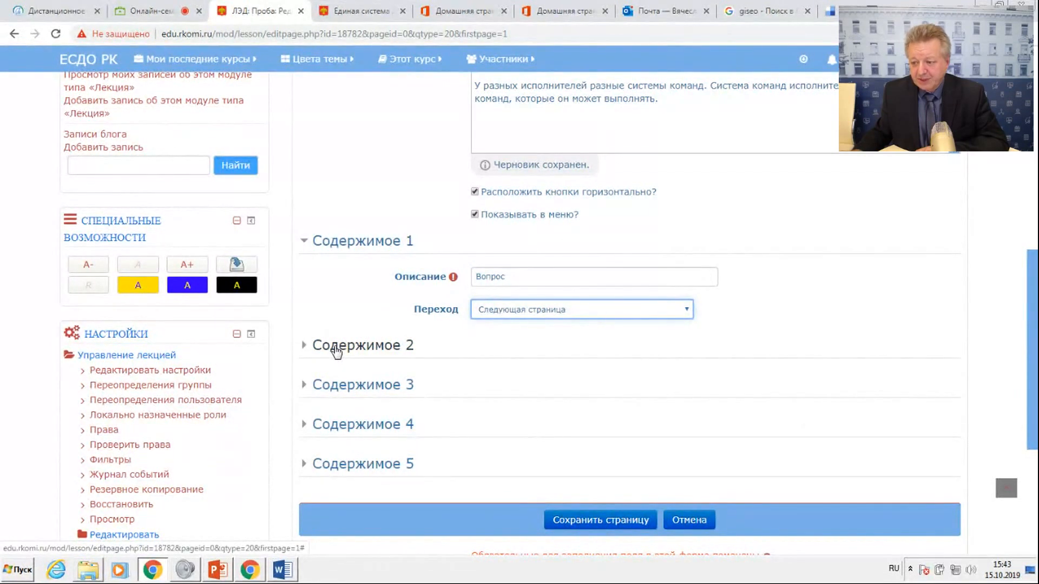
# Add Содержимое 2 with the description Вопрос 2 and save the page.
pyautogui.click(335, 349)
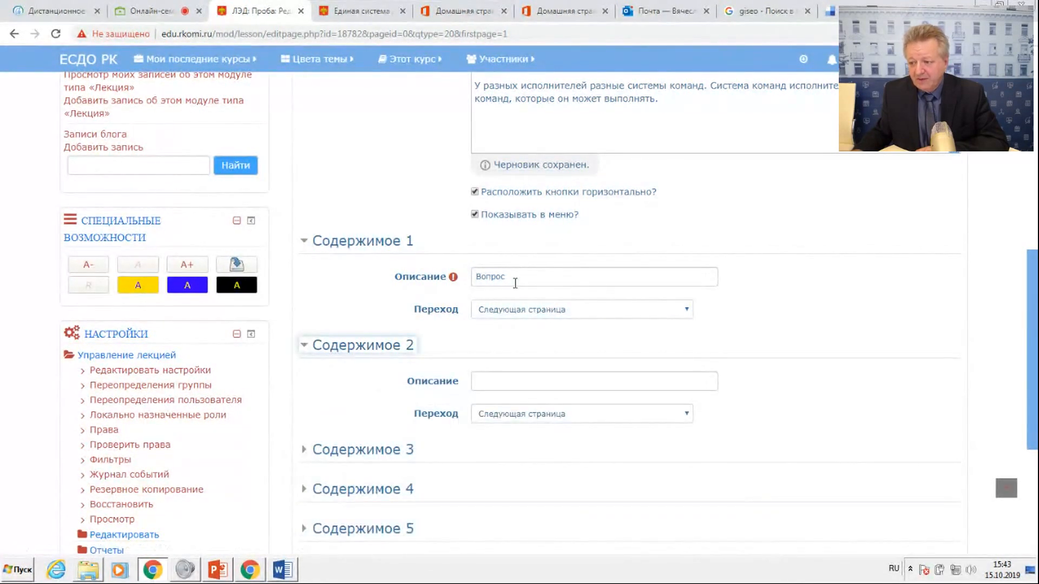
pyautogui.click(492, 361)
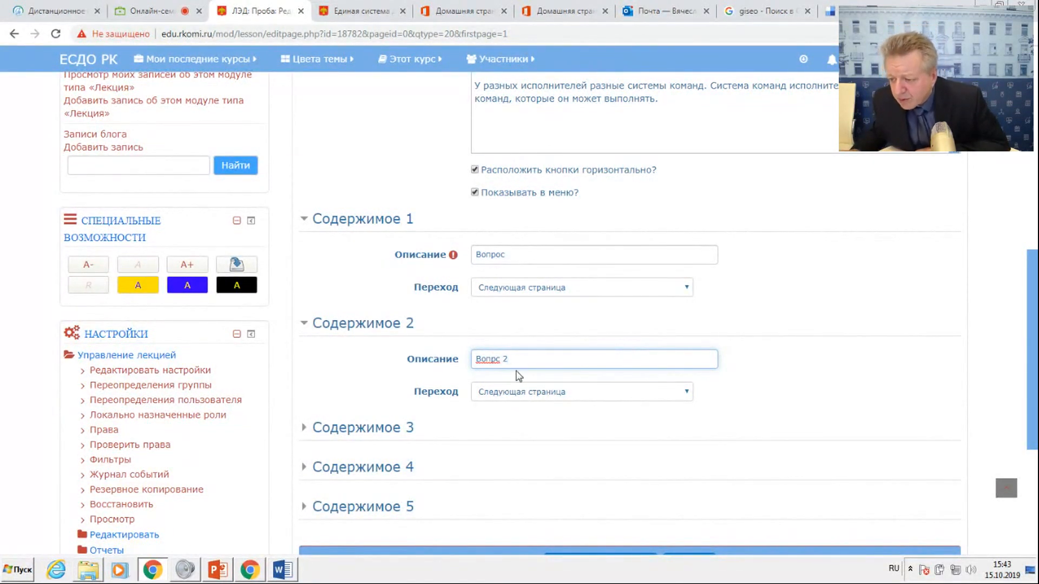
pyautogui.write('о')
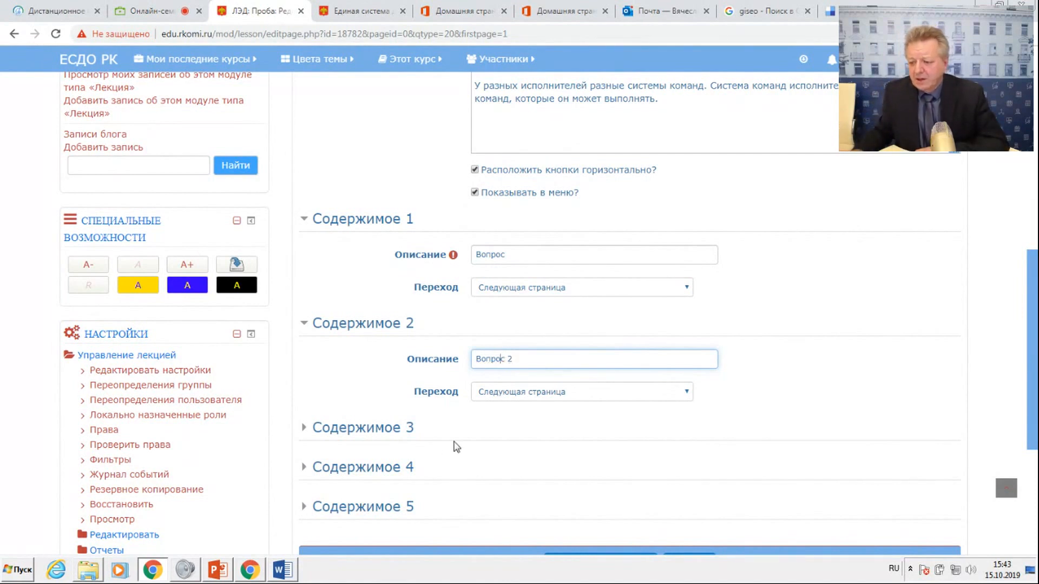
pyautogui.scroll(-3, 462, 374)
pyautogui.click(578, 377)
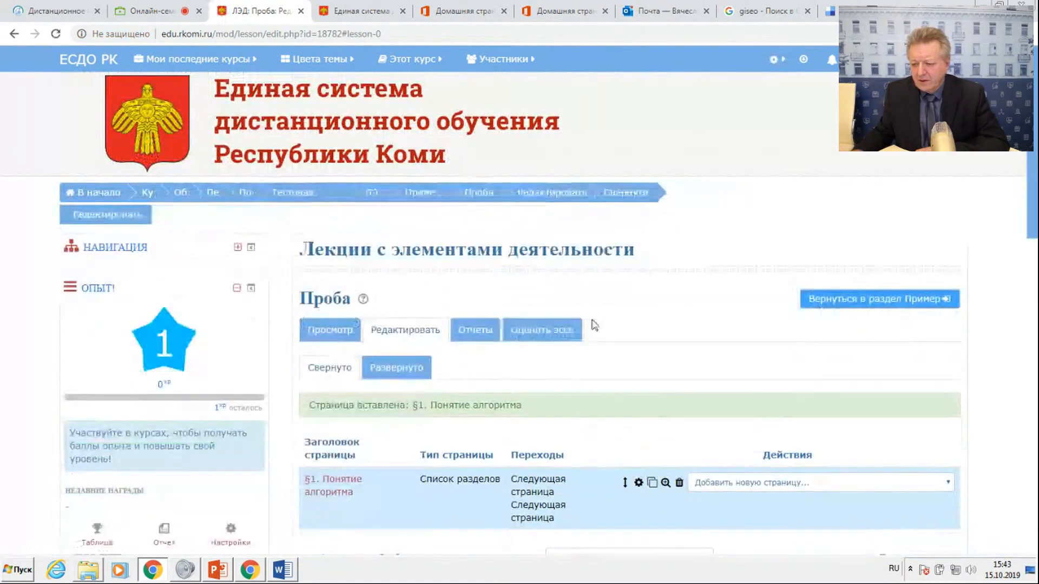
# Preview the Проба lecture and examine the §1. Понятие алгоритма page with its Вопрос and Вопрос 2 buttons.
pyautogui.scroll(-5, 624, 311)
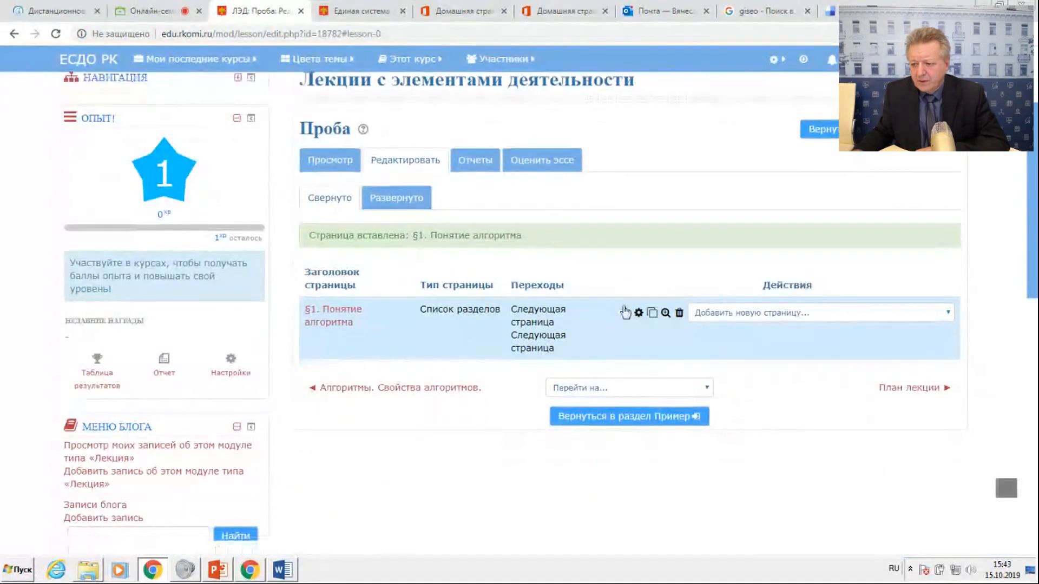
pyautogui.scroll(5, 625, 311)
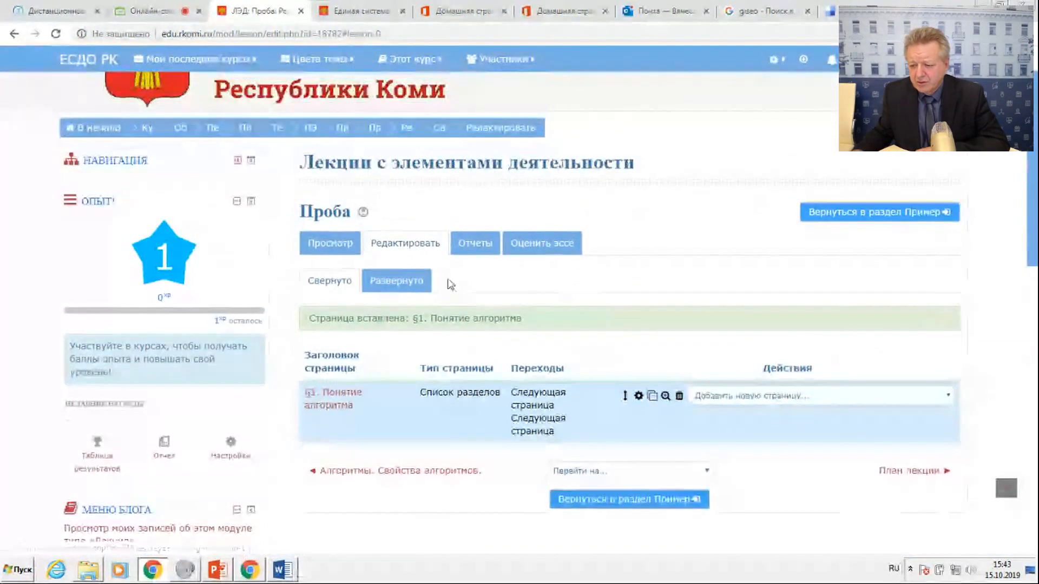
pyautogui.click(331, 280)
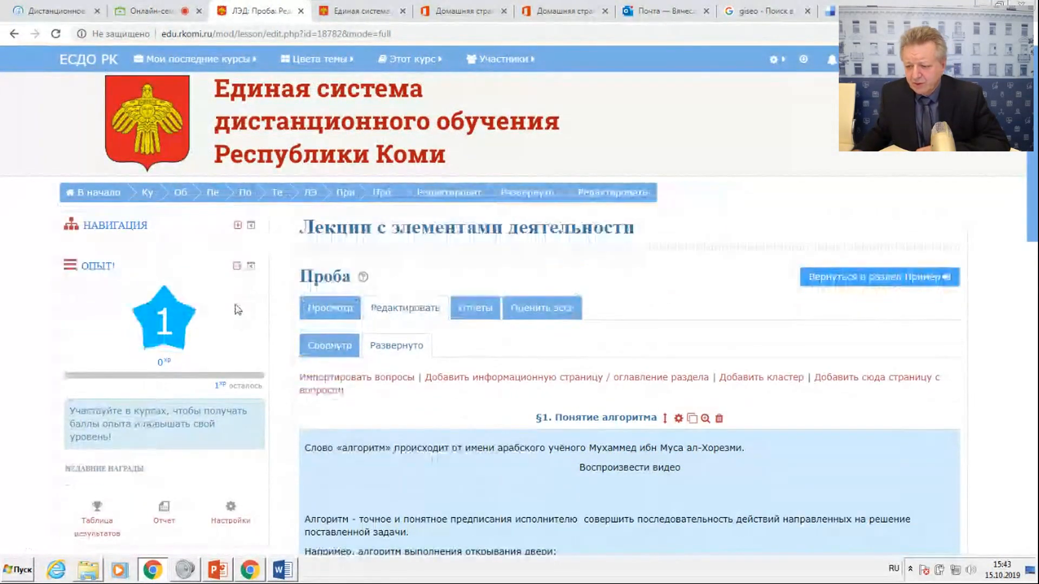
pyautogui.click(310, 307)
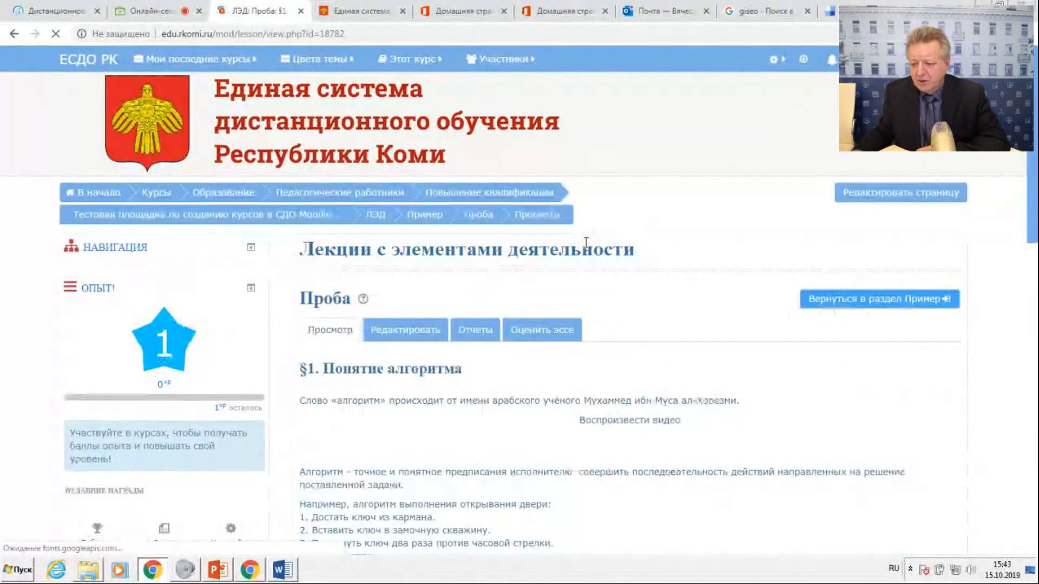
pyautogui.scroll(-5, 615, 276)
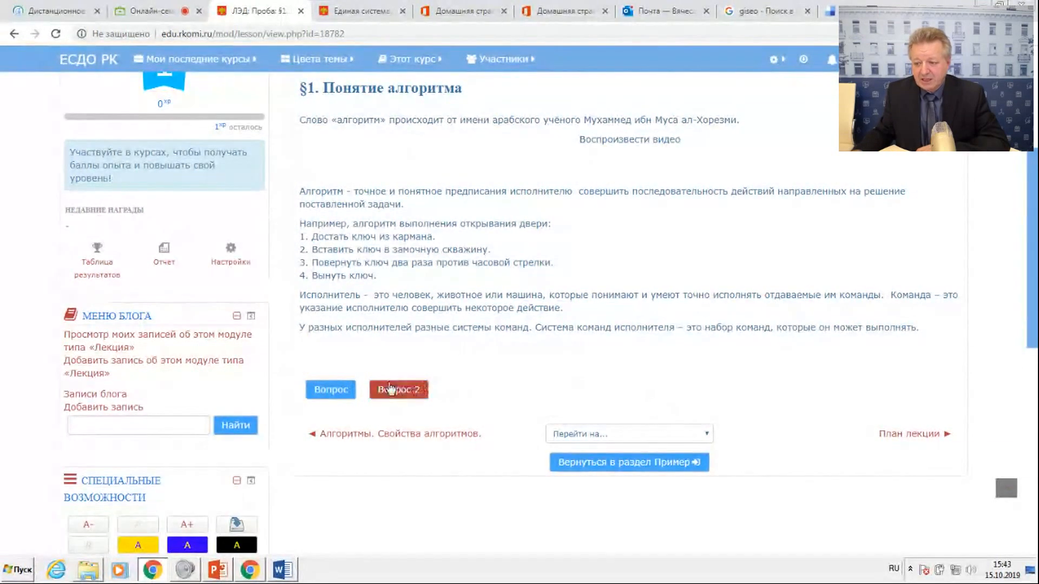
pyautogui.click(419, 400)
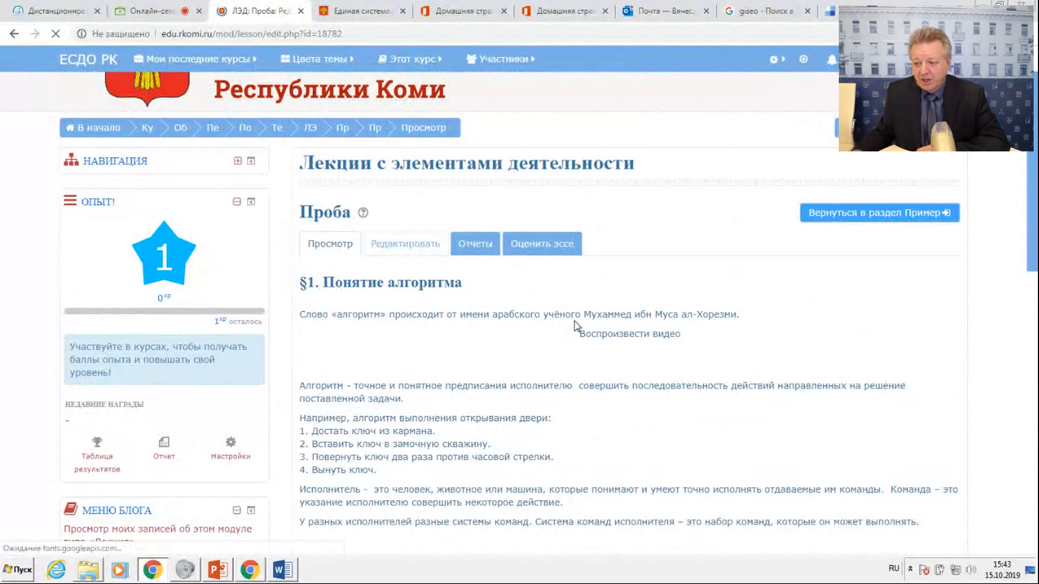
# Compare the collapsed and expanded editing views of Проба and examine the section list and page-adding options.
pyautogui.scroll(-10, 574, 321)
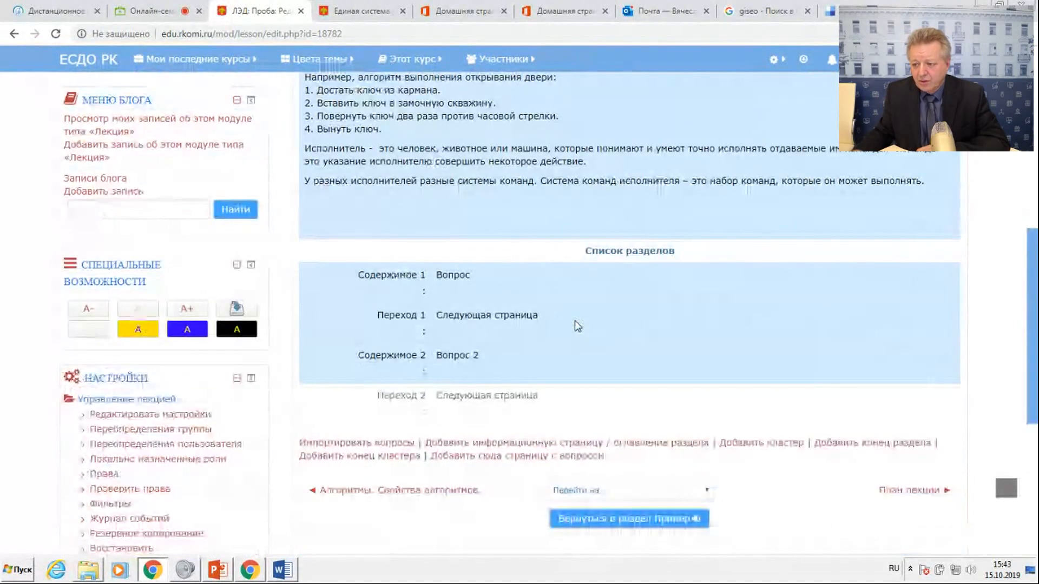
pyautogui.scroll(-3, 575, 322)
pyautogui.scroll(9, 575, 321)
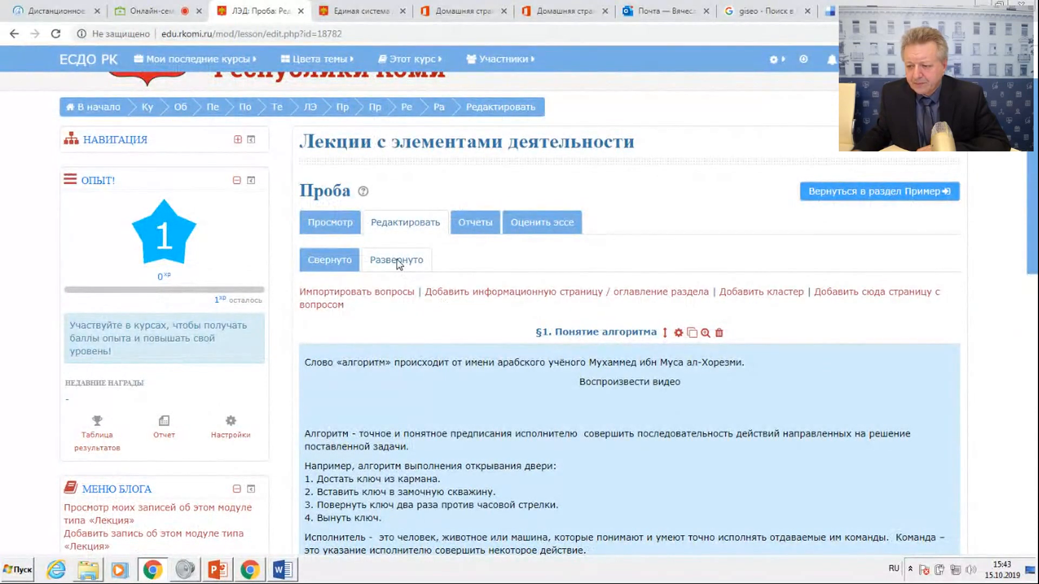
pyautogui.click(336, 261)
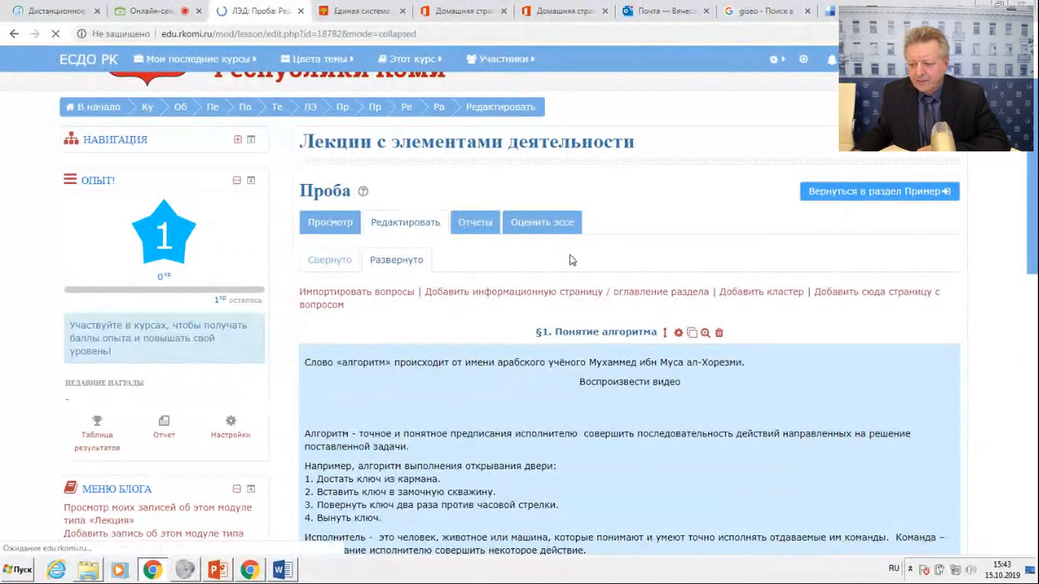
pyautogui.scroll(-3, 572, 261)
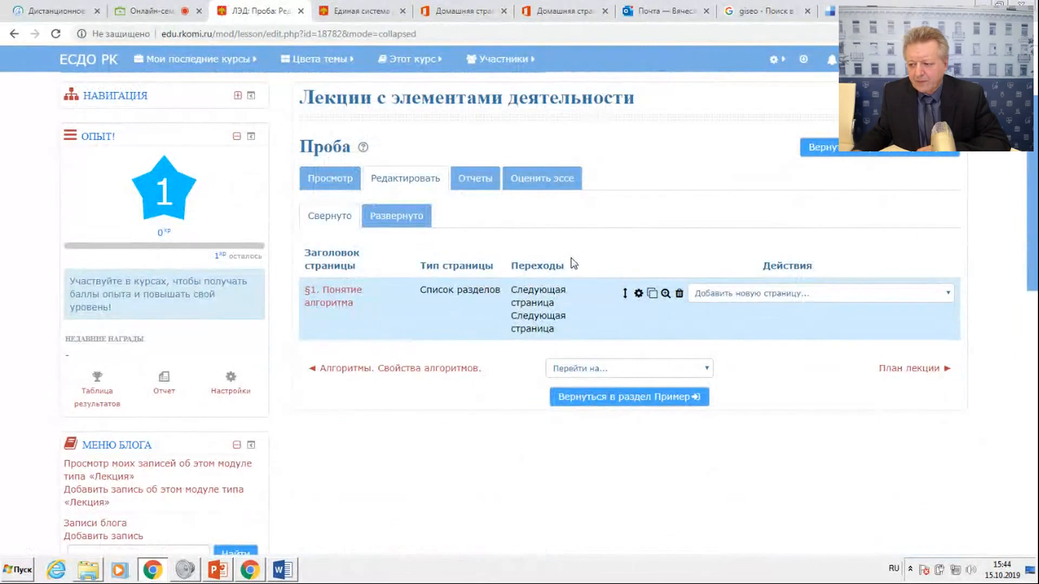
pyautogui.click(398, 219)
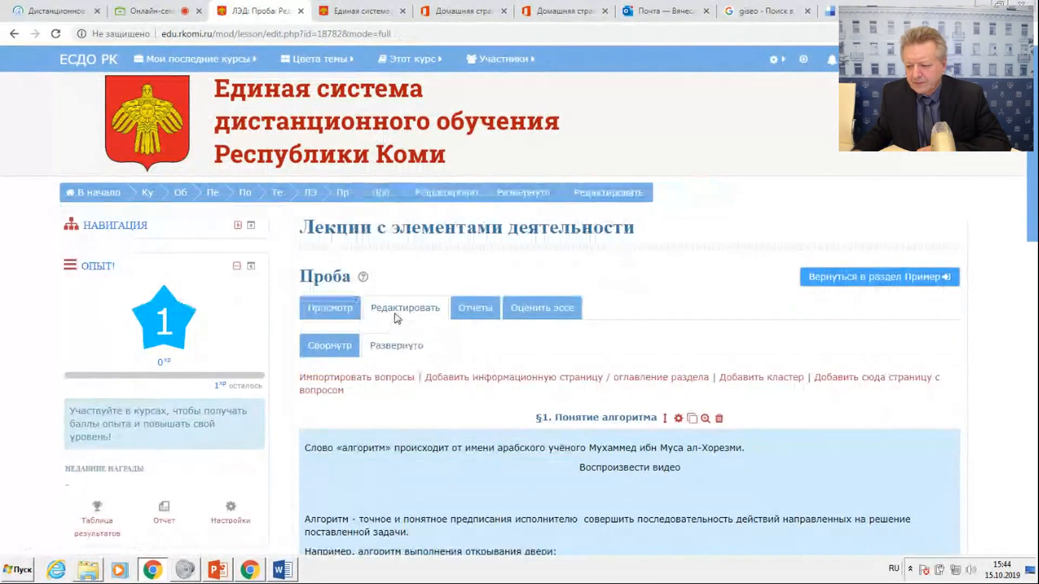
pyautogui.scroll(-7, 570, 392)
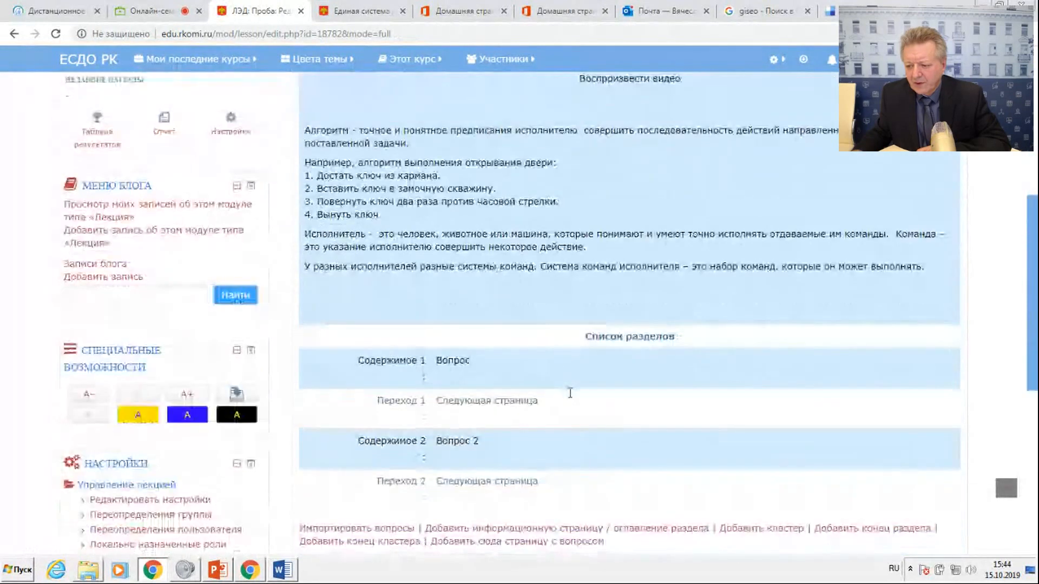
pyautogui.scroll(-3, 568, 396)
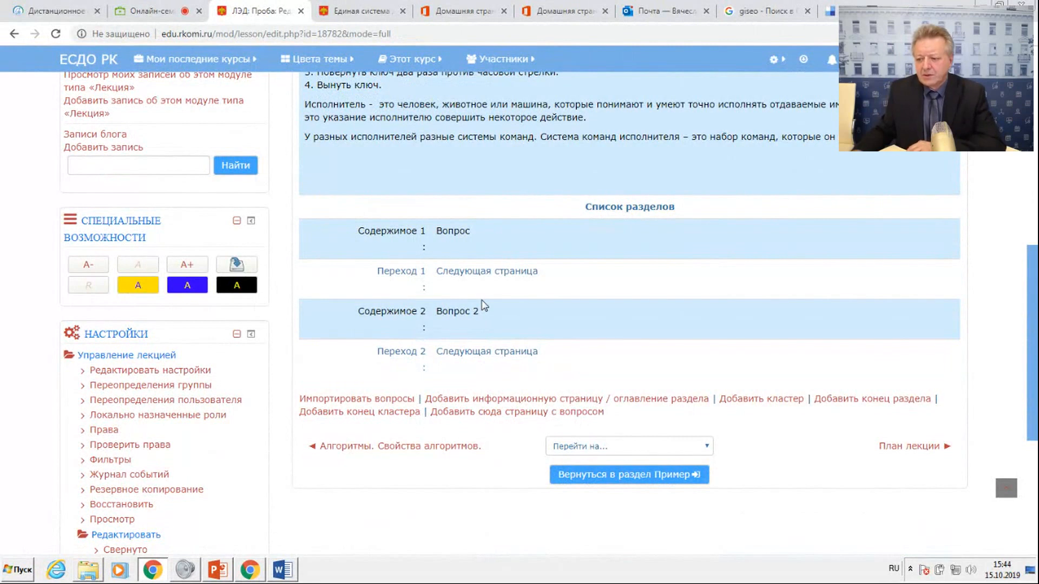
pyautogui.scroll(3, 483, 306)
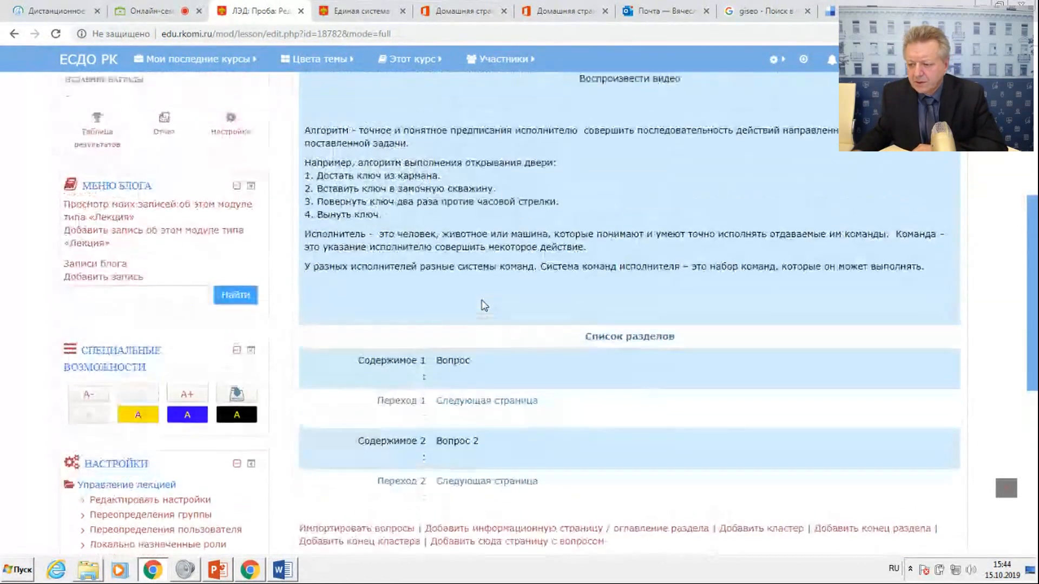
# Return to the Пример section, reopen the Проба lecture and examine how its Вопрос and Вопрос 2 buttons are arranged.
pyautogui.scroll(3, 483, 306)
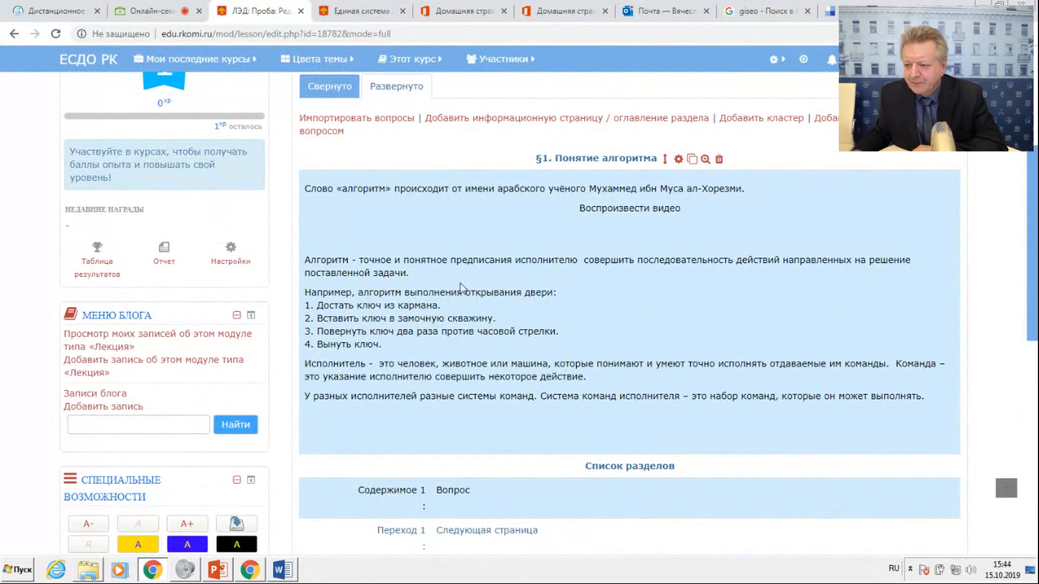
pyautogui.scroll(3, 377, 170)
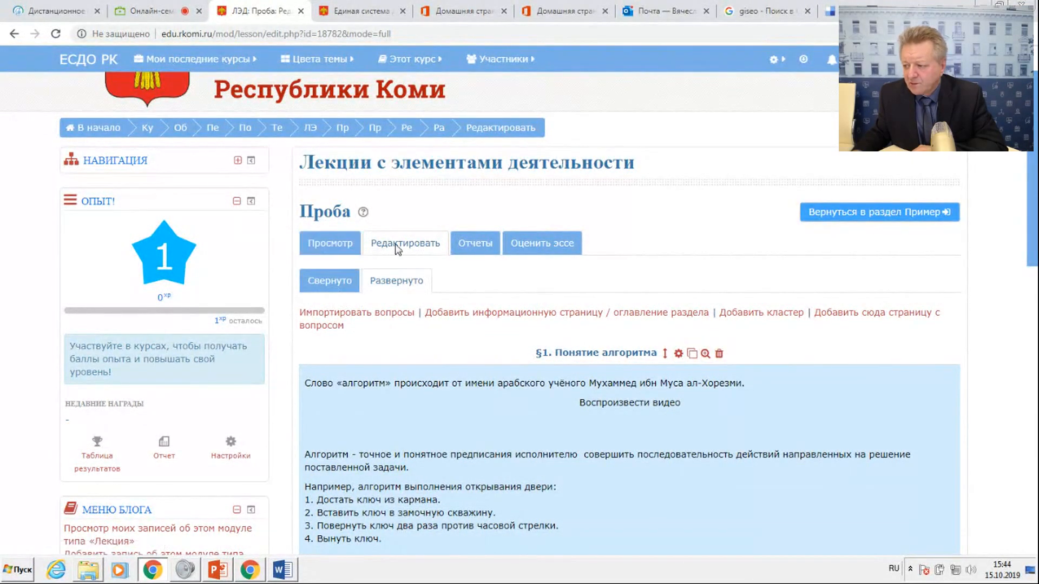
pyautogui.click(888, 215)
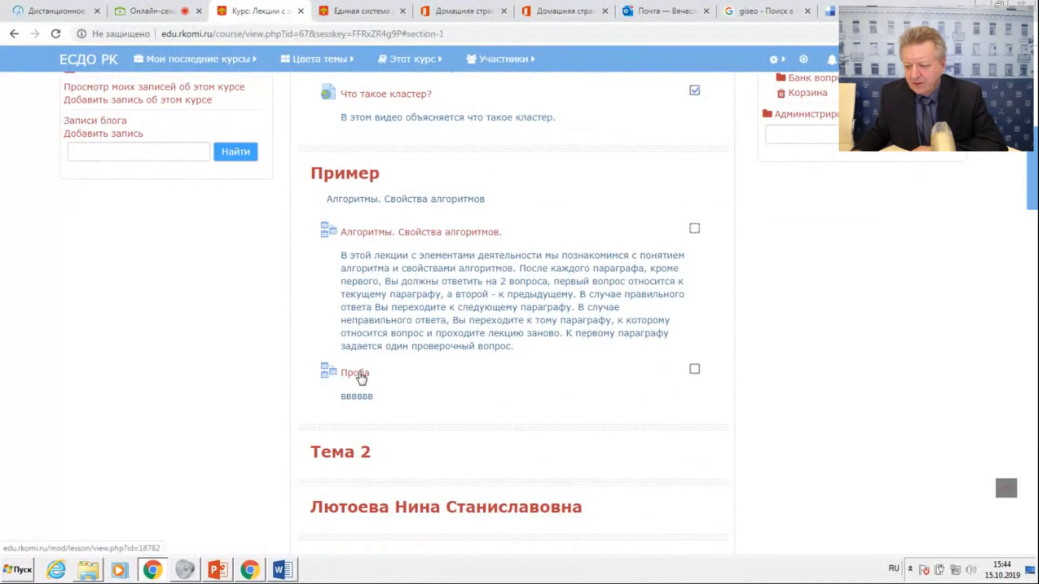
pyautogui.click(360, 376)
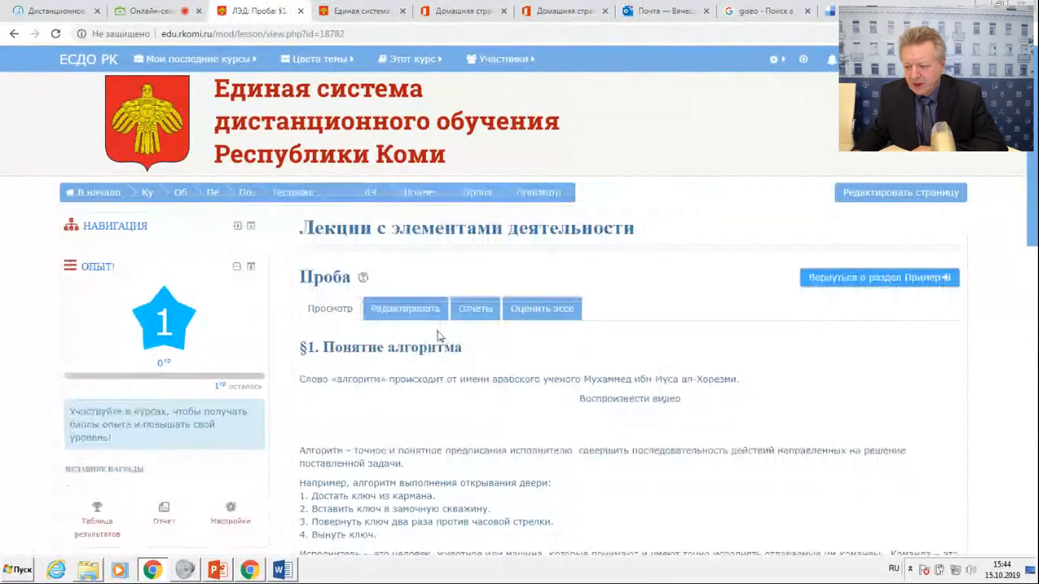
pyautogui.scroll(-6, 476, 352)
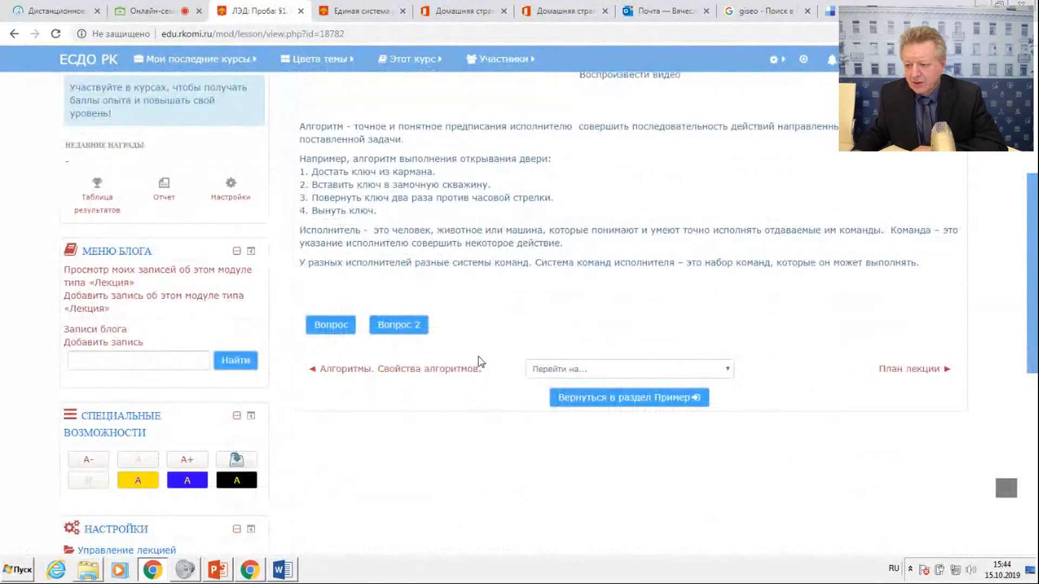
pyautogui.scroll(4, 478, 361)
# Edit the §1. Понятие алгоритма page, turn off Расположить кнопки горизонтально? and save the page.
pyautogui.click(411, 186)
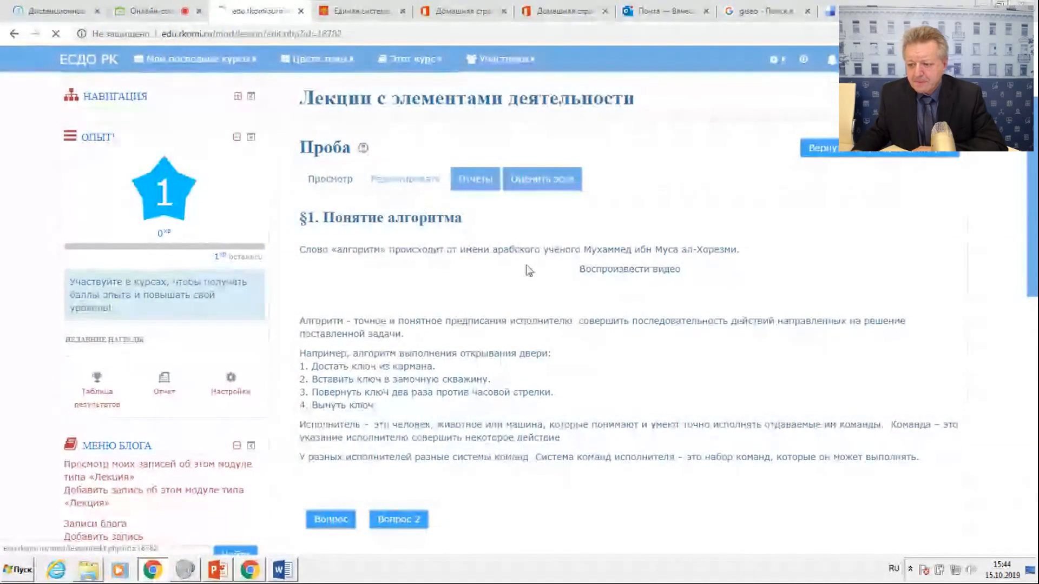
pyautogui.scroll(-2, 540, 286)
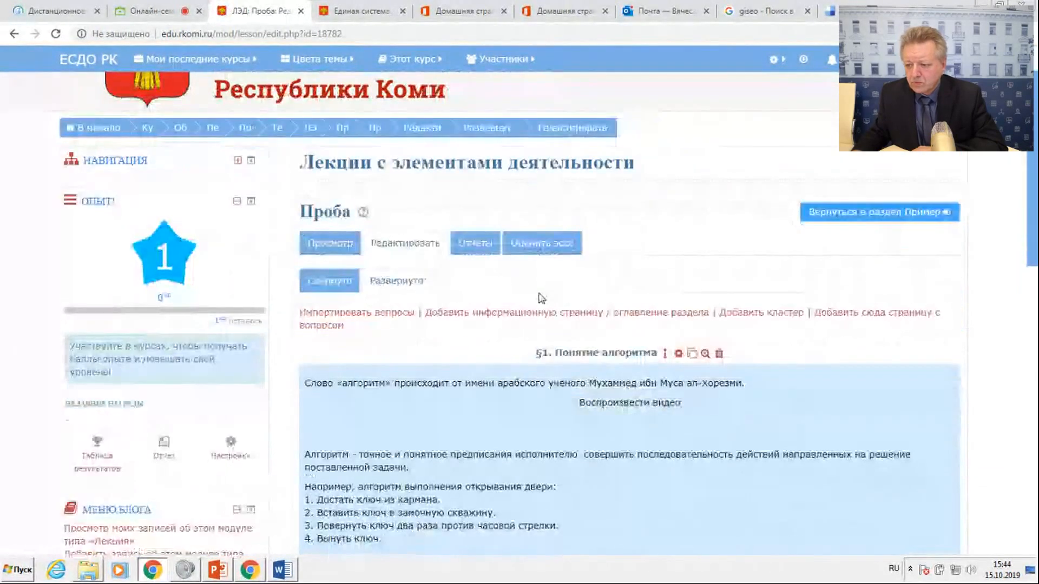
pyautogui.scroll(-2, 541, 297)
pyautogui.scroll(-2, 399, 304)
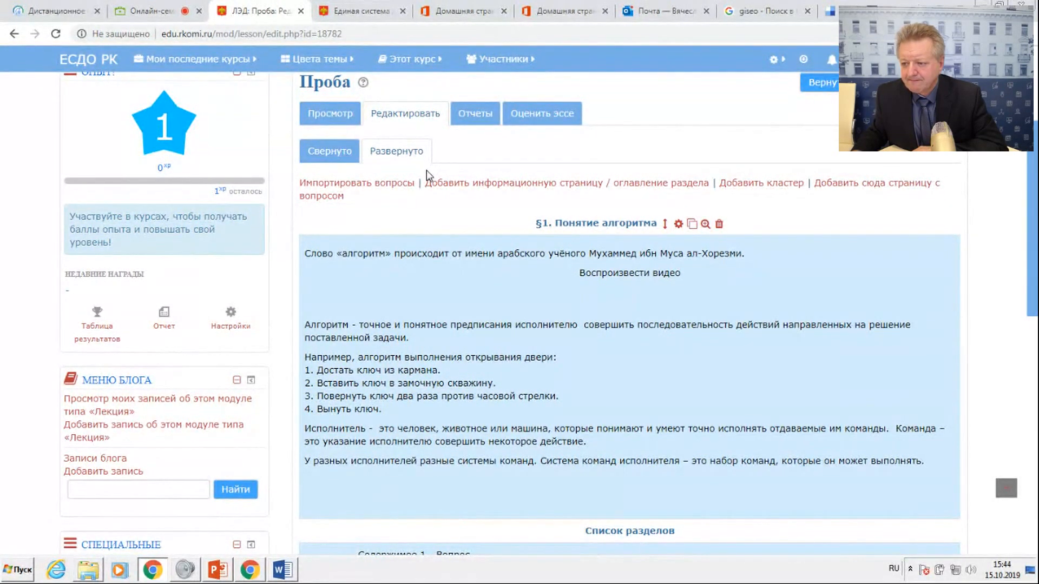
pyautogui.click(340, 157)
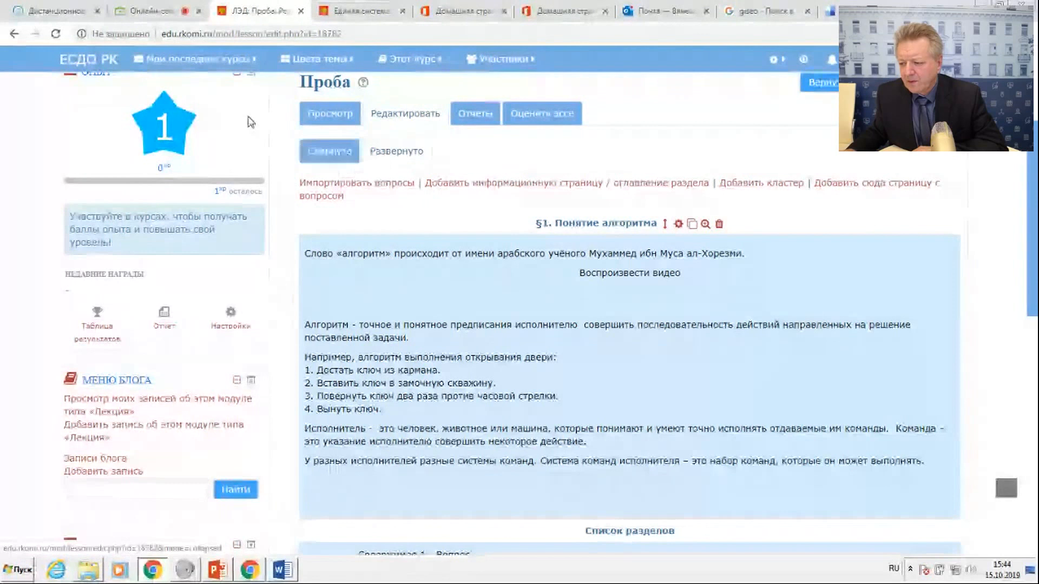
pyautogui.click(677, 223)
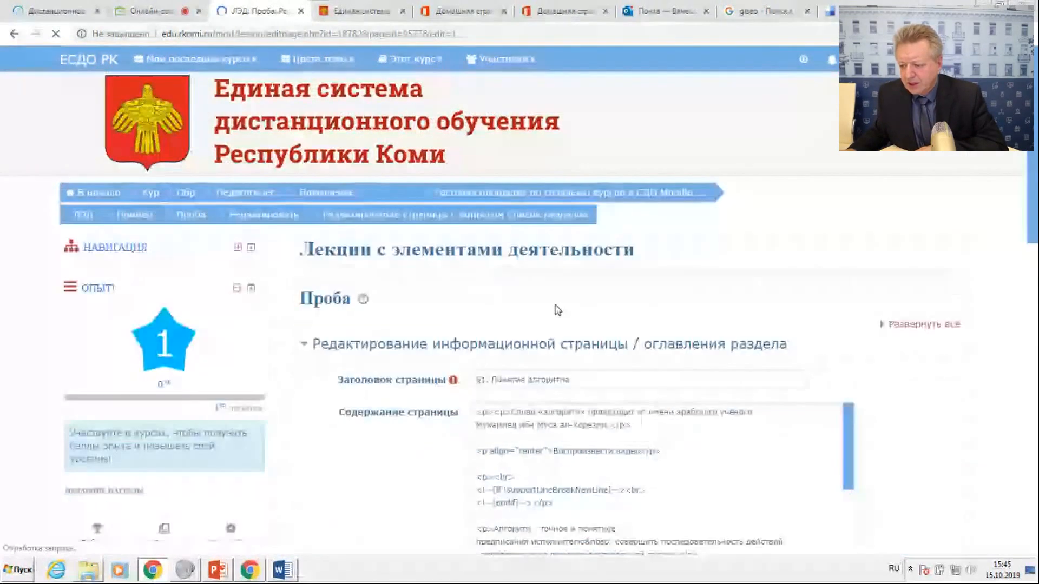
pyautogui.scroll(-5, 557, 309)
pyautogui.scroll(-1, 555, 305)
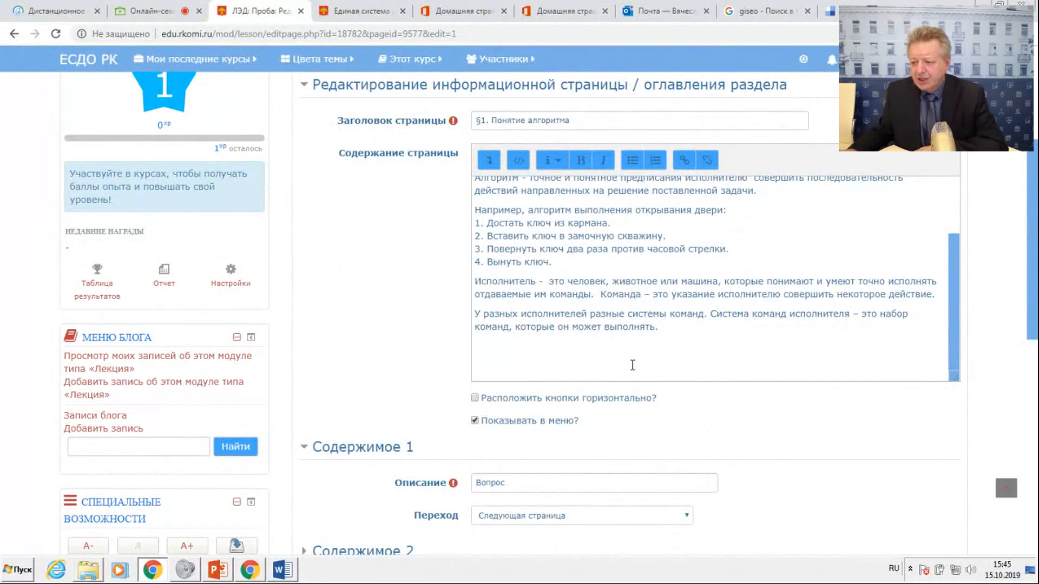
pyautogui.scroll(-7, 632, 365)
pyautogui.click(623, 340)
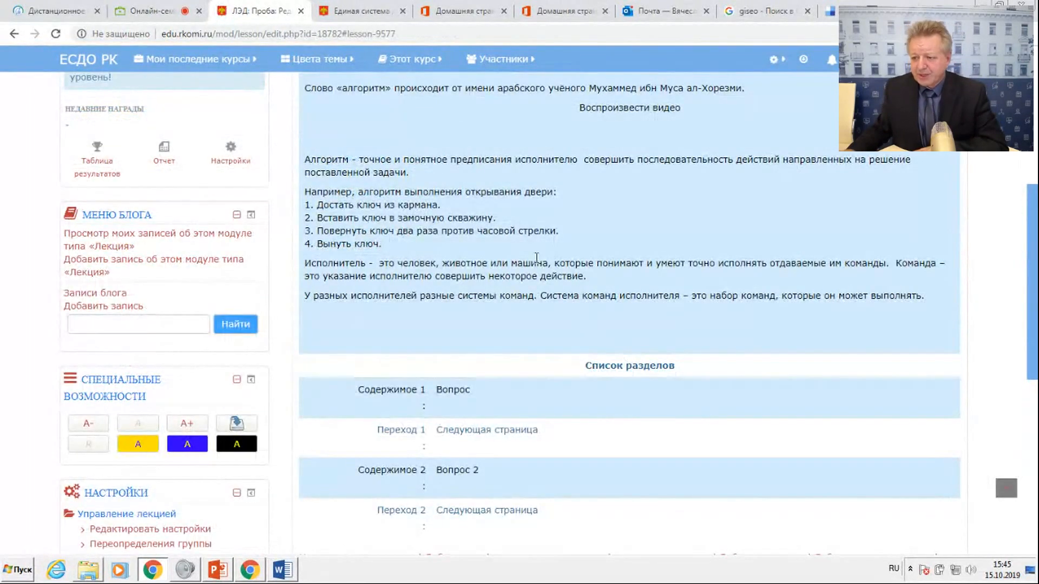
# Preview the Проба lecture and check the layout of the navigation buttons below the §1 text.
pyautogui.scroll(4, 536, 258)
pyautogui.click(330, 142)
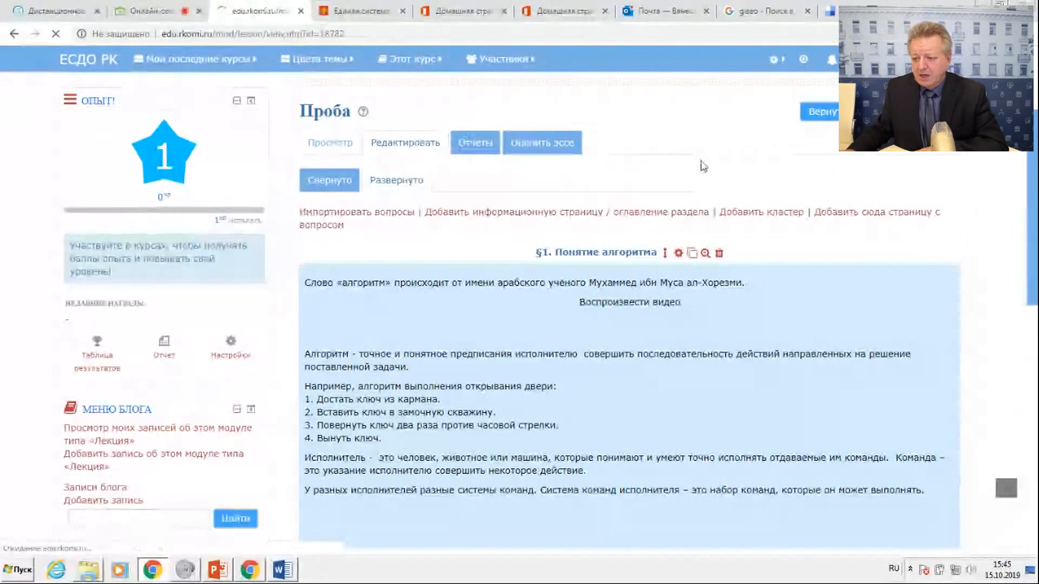
pyautogui.scroll(-6, 676, 292)
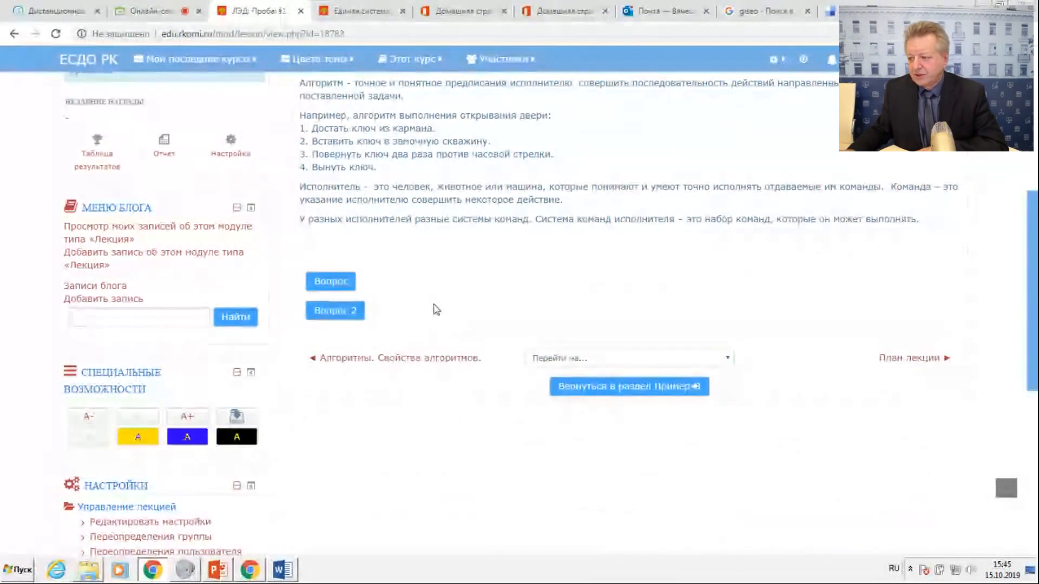
pyautogui.scroll(5, 549, 287)
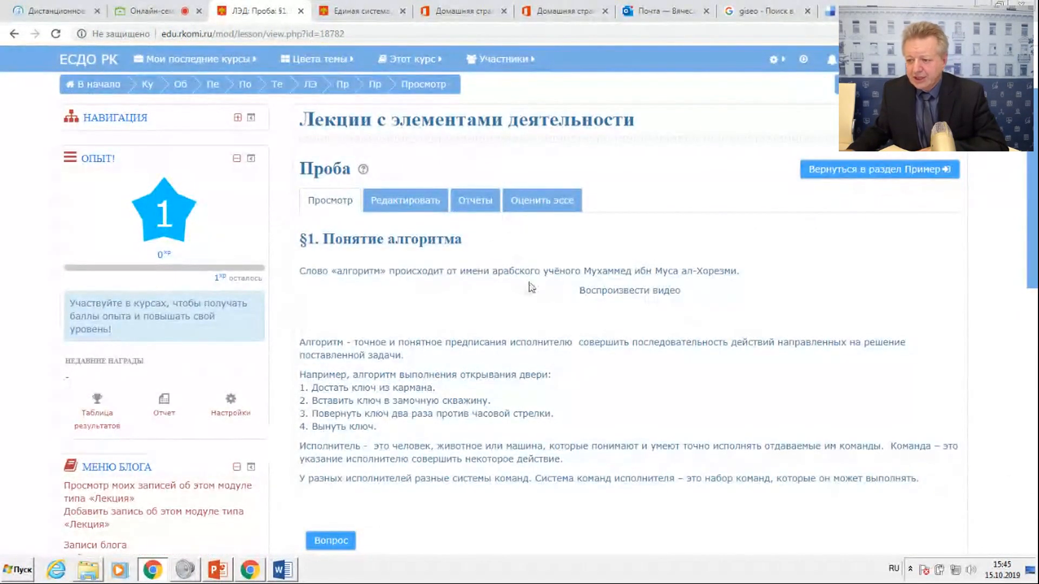
# Reopen the §1. Понятие алгоритма page for editing and examine its text, display options and Содержимое sections.
pyautogui.click(405, 208)
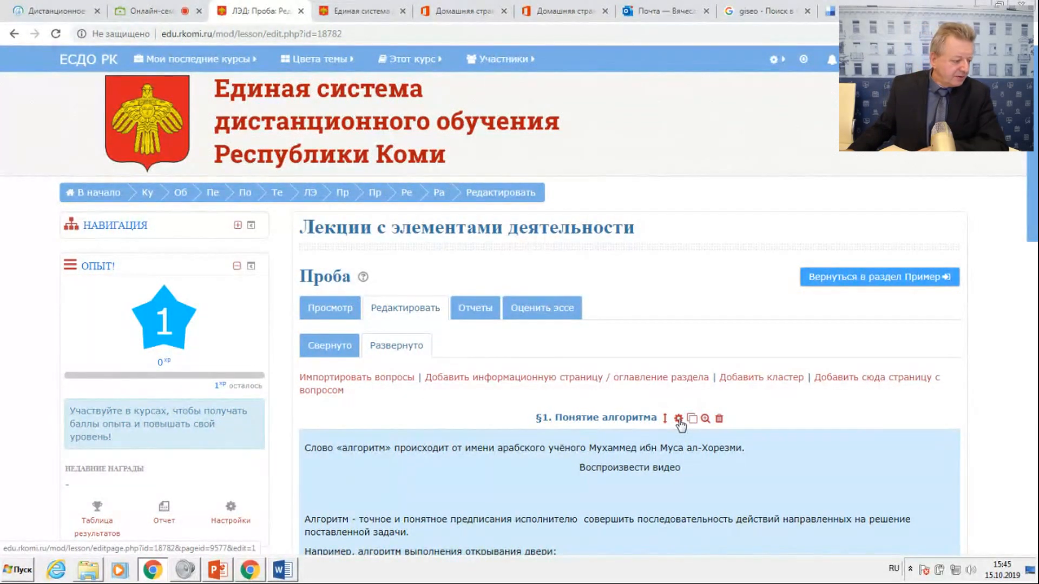
pyautogui.click(678, 419)
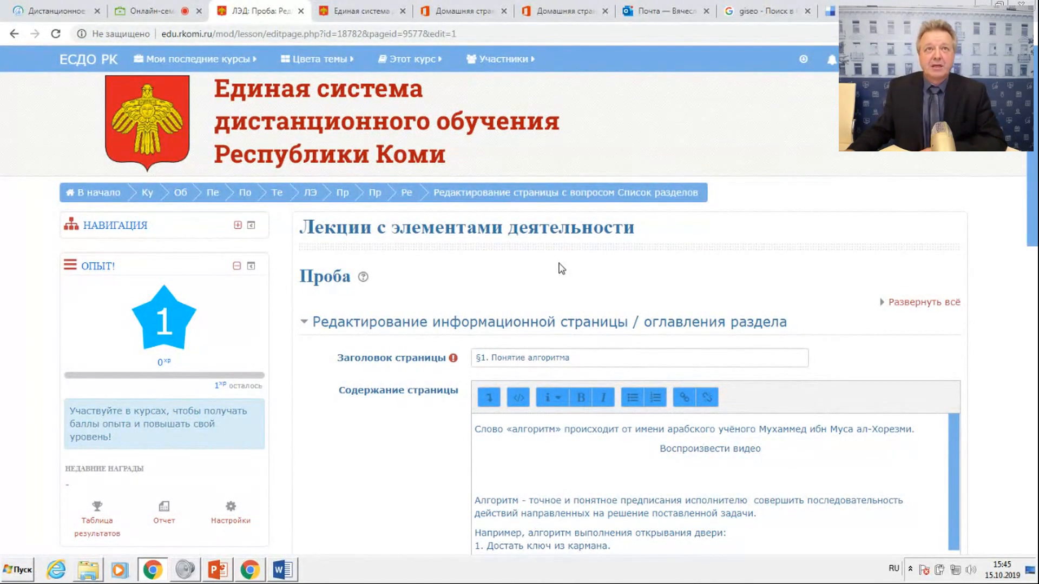
pyautogui.scroll(-3, 561, 269)
pyautogui.scroll(-2, 560, 263)
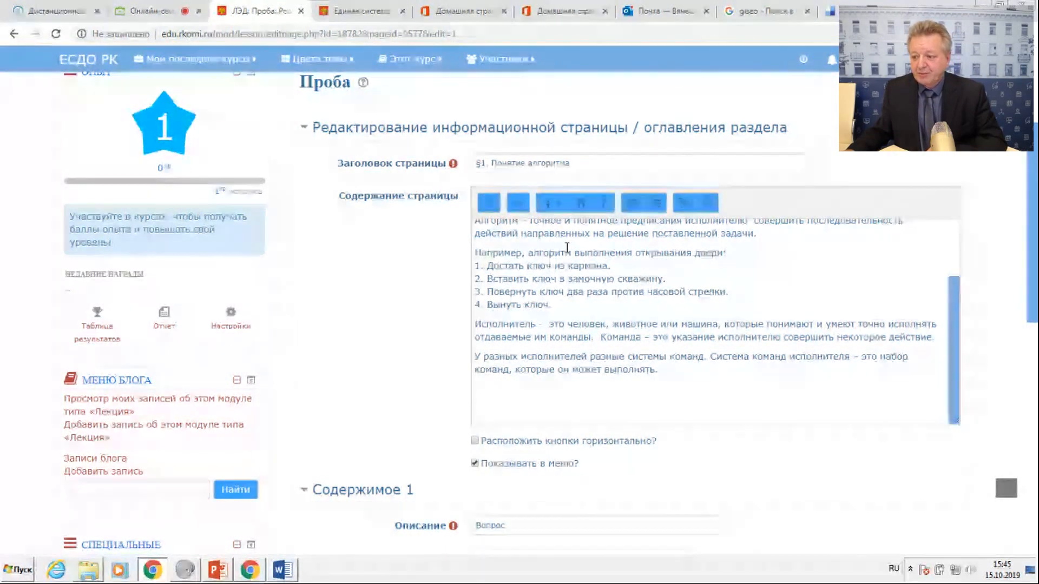
pyautogui.scroll(-3, 567, 249)
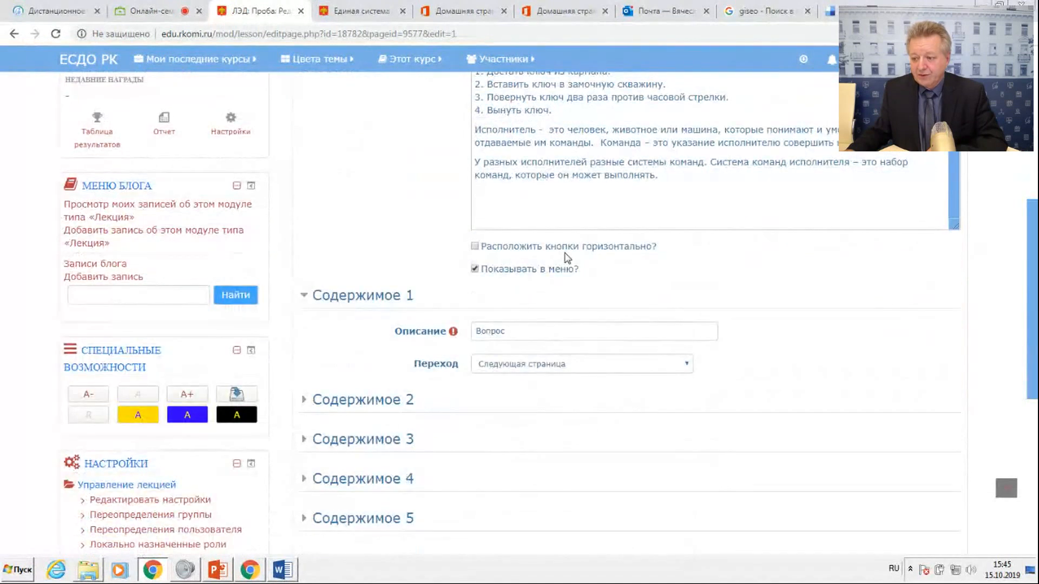
pyautogui.scroll(-3, 565, 259)
pyautogui.scroll(4, 566, 258)
pyautogui.scroll(6, 567, 258)
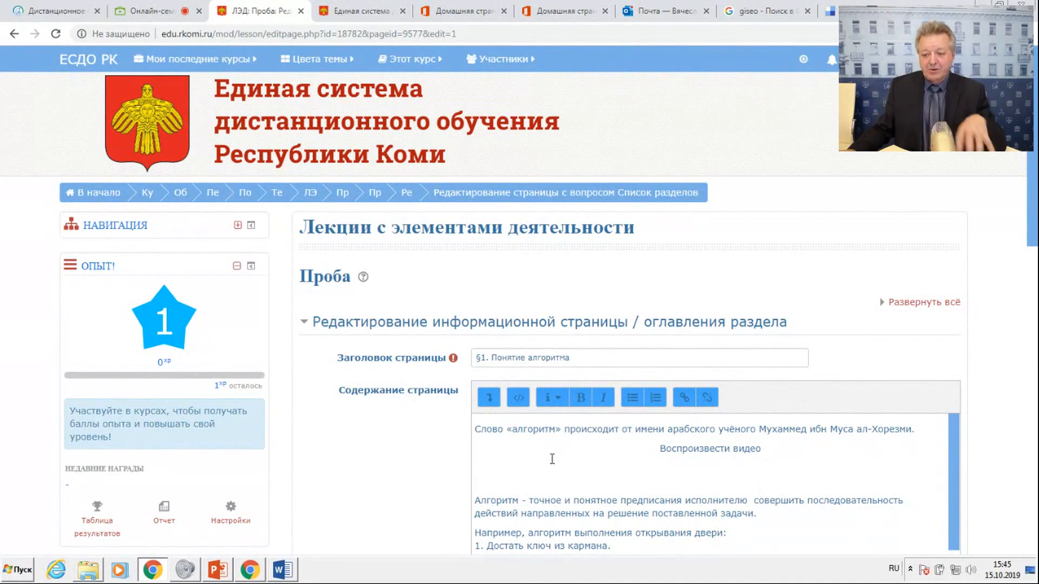
pyautogui.scroll(-3, 554, 455)
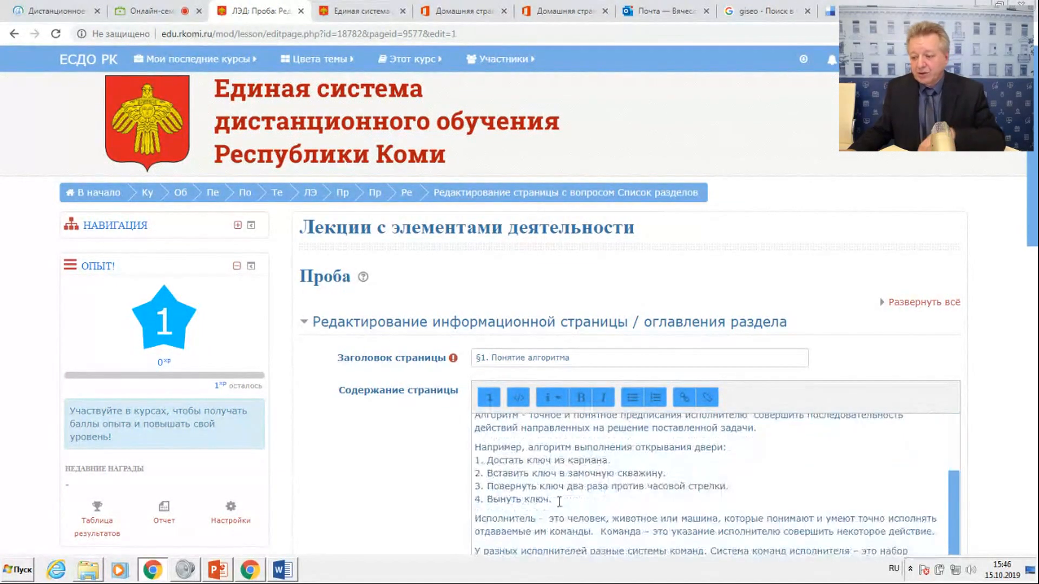
pyautogui.scroll(-5, 560, 526)
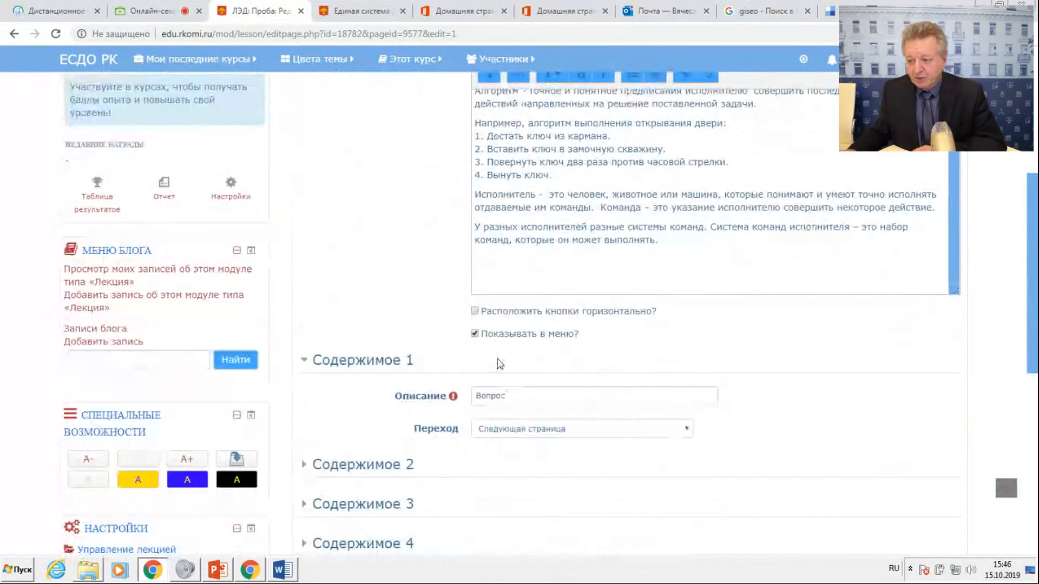
pyautogui.scroll(4, 502, 353)
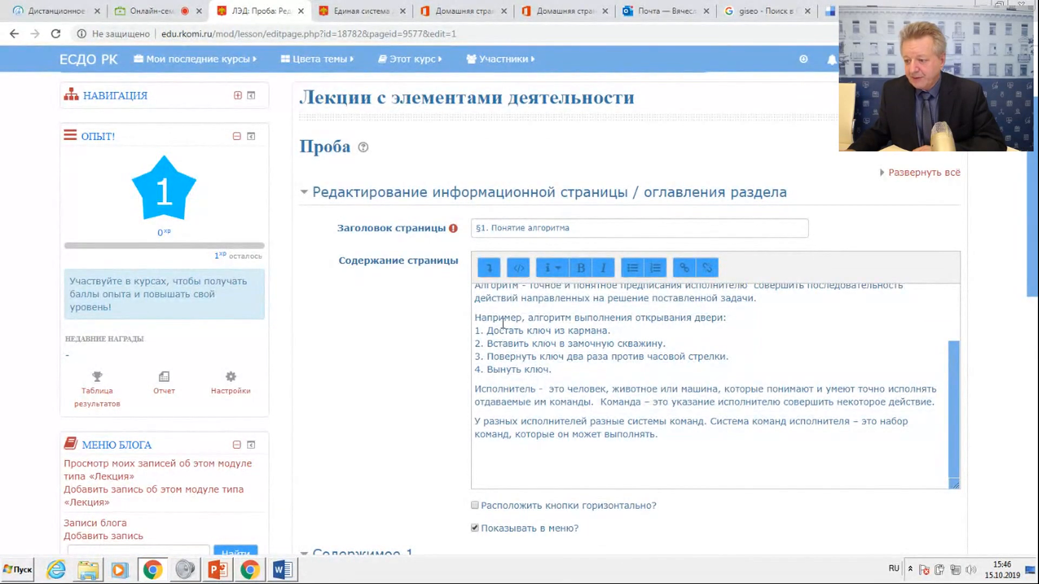
pyautogui.scroll(2, 503, 323)
# Clear the description of Содержимое 2 and save the §1. Понятие алгоритма page.
pyautogui.scroll(-2, 502, 324)
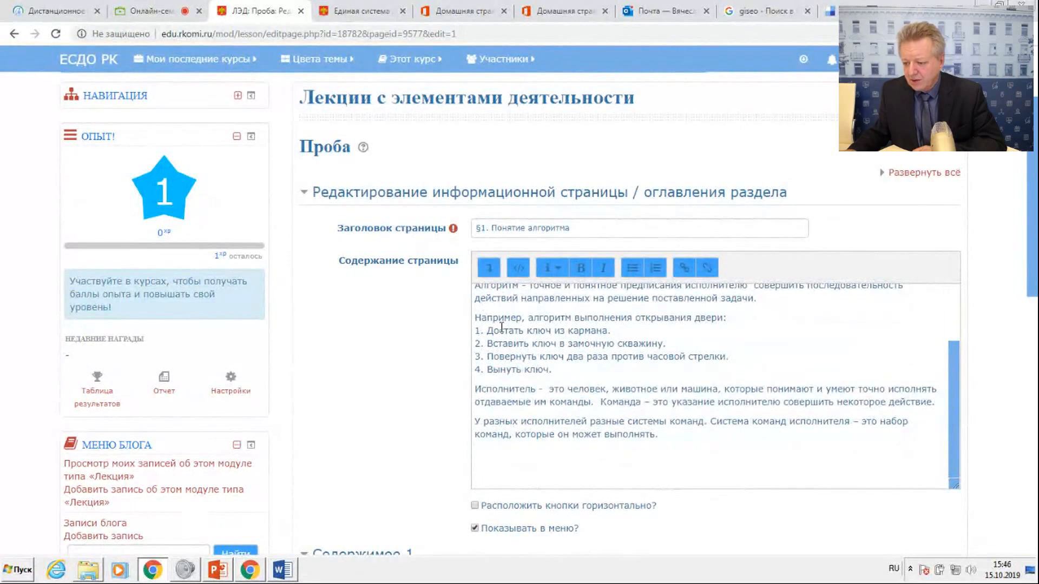
pyautogui.scroll(-6, 502, 328)
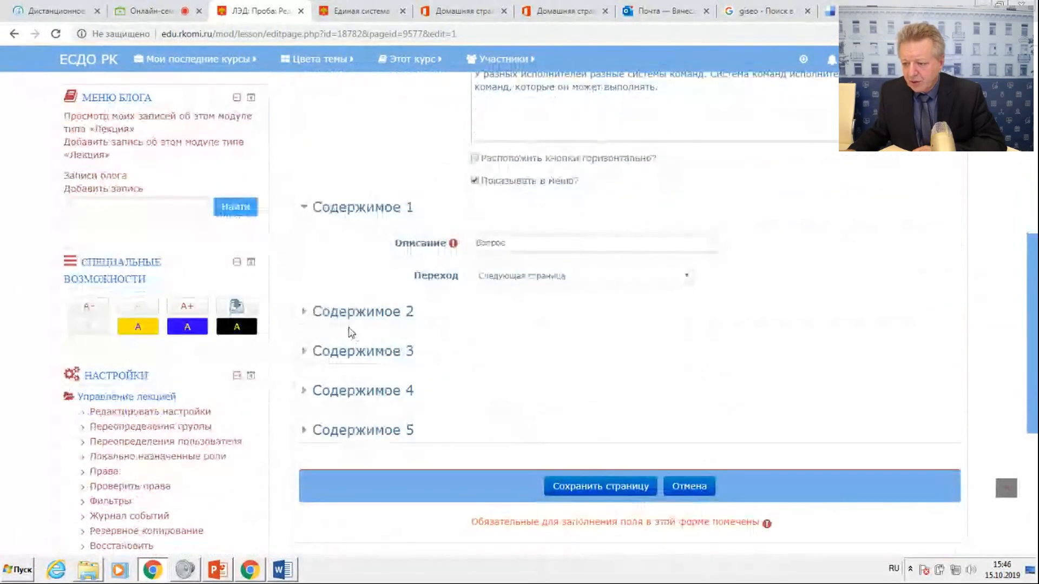
pyautogui.click(330, 317)
pyautogui.moveTo(510, 349); pyautogui.dragTo(455, 348)
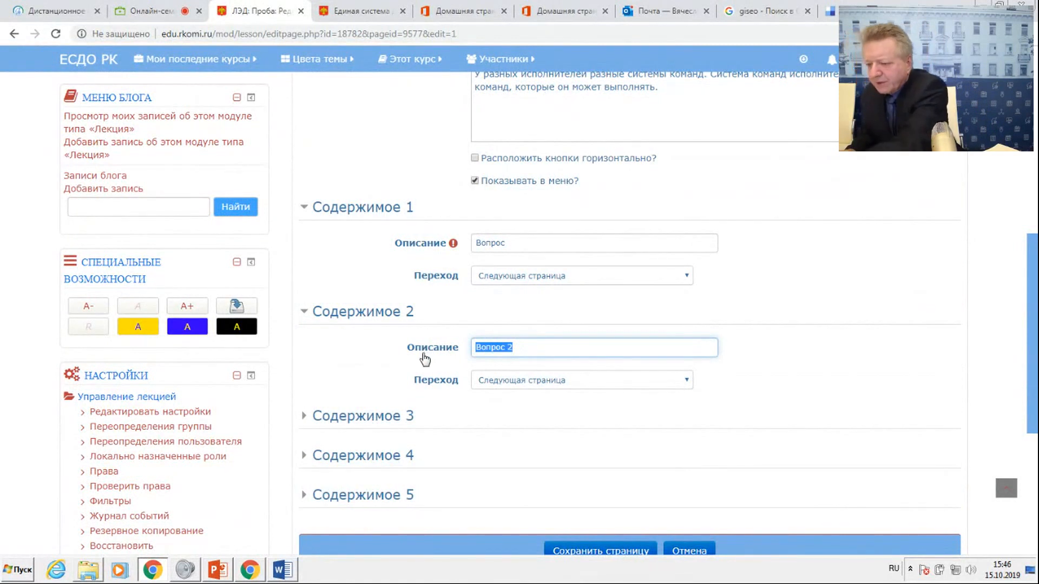
pyautogui.press('BackSpace')
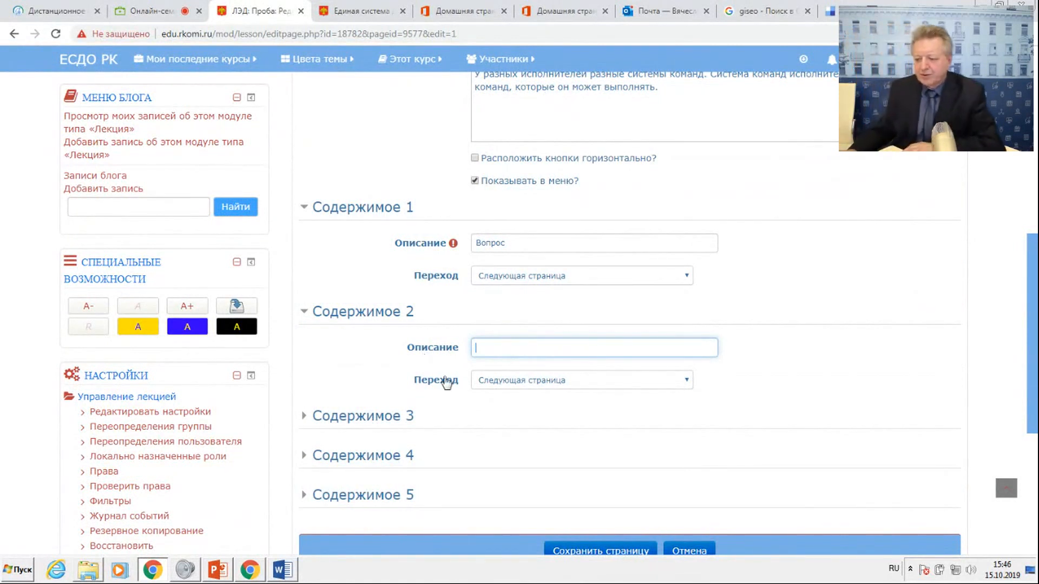
pyautogui.click(593, 548)
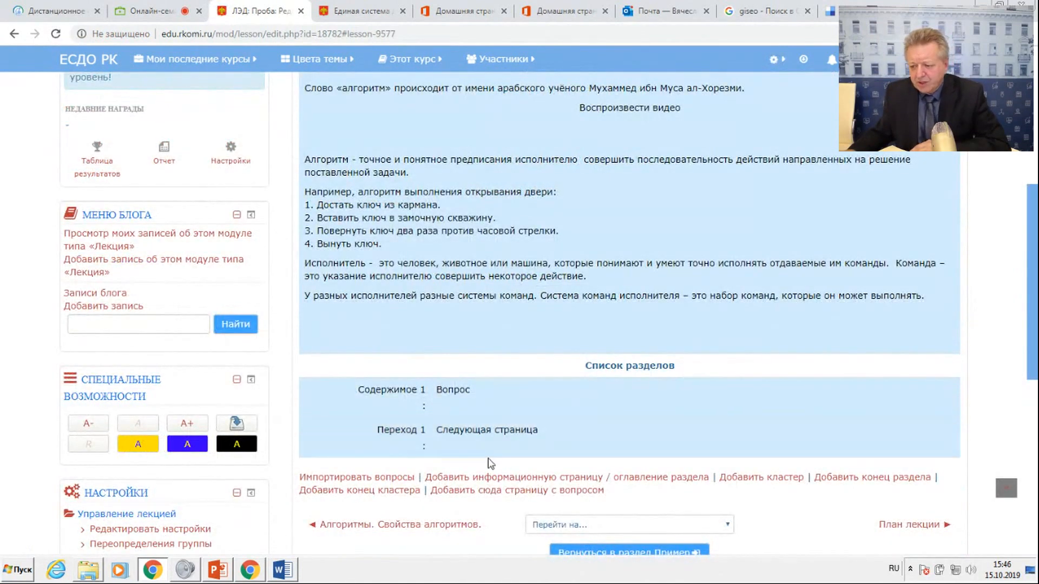
# Add a Множественный выбор question page after the §1 page and enter the page title "Вопрос к 1пара".
pyautogui.scroll(-2, 596, 433)
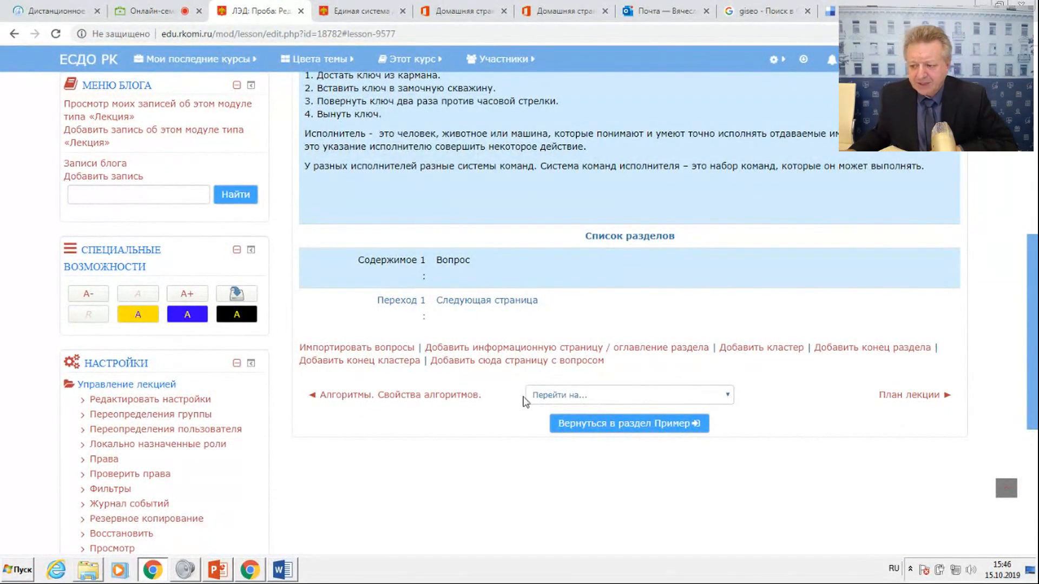
pyautogui.click(511, 361)
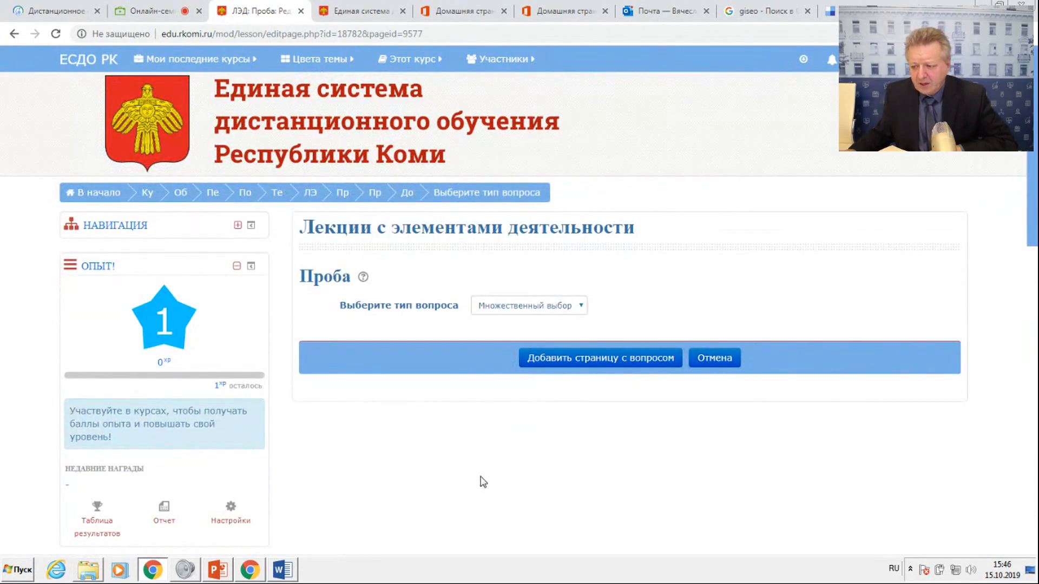
pyautogui.click(552, 359)
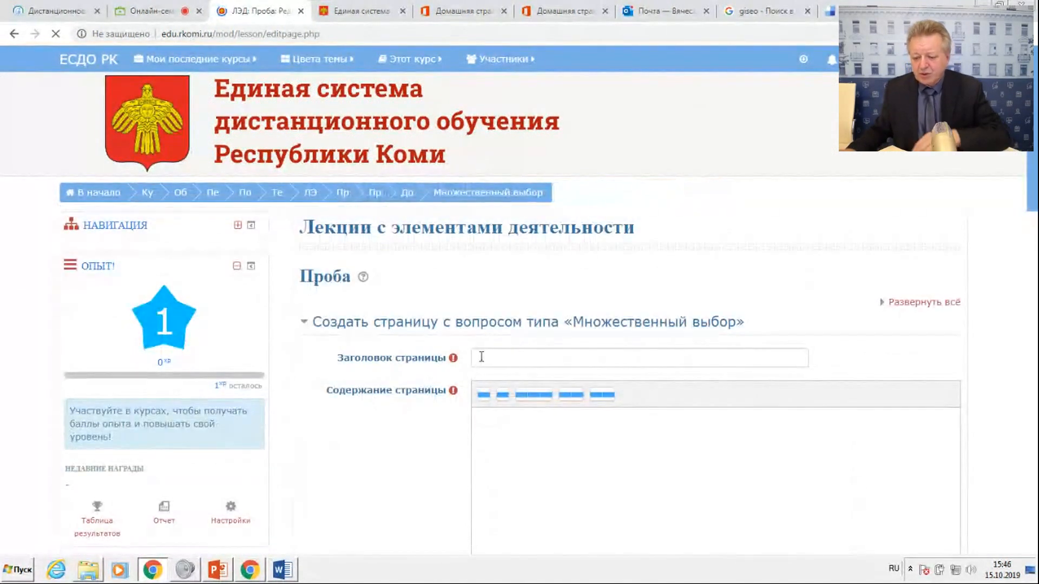
pyautogui.click(498, 359)
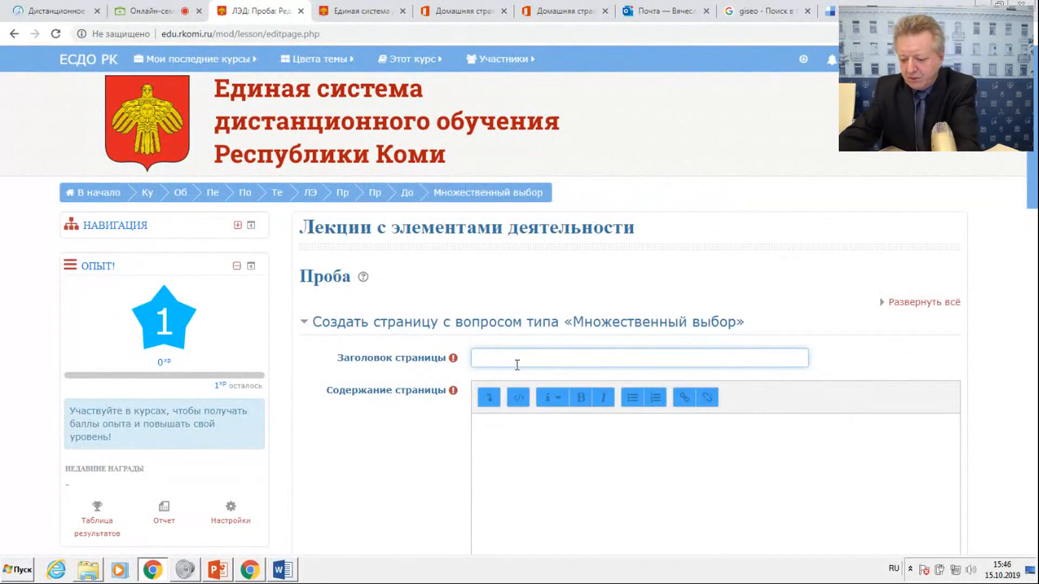
pyautogui.write('В')
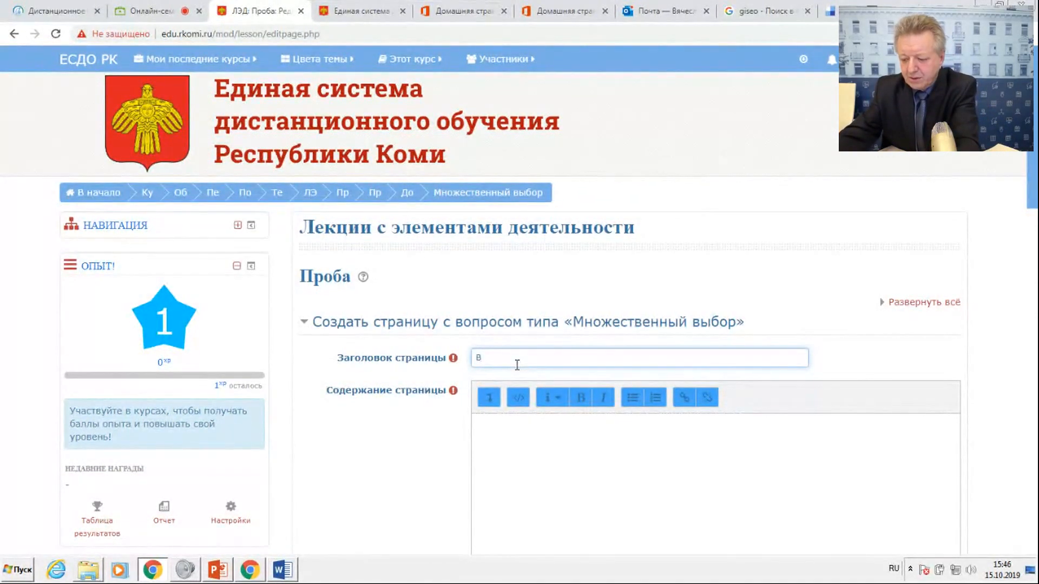
pyautogui.write('опрос ')
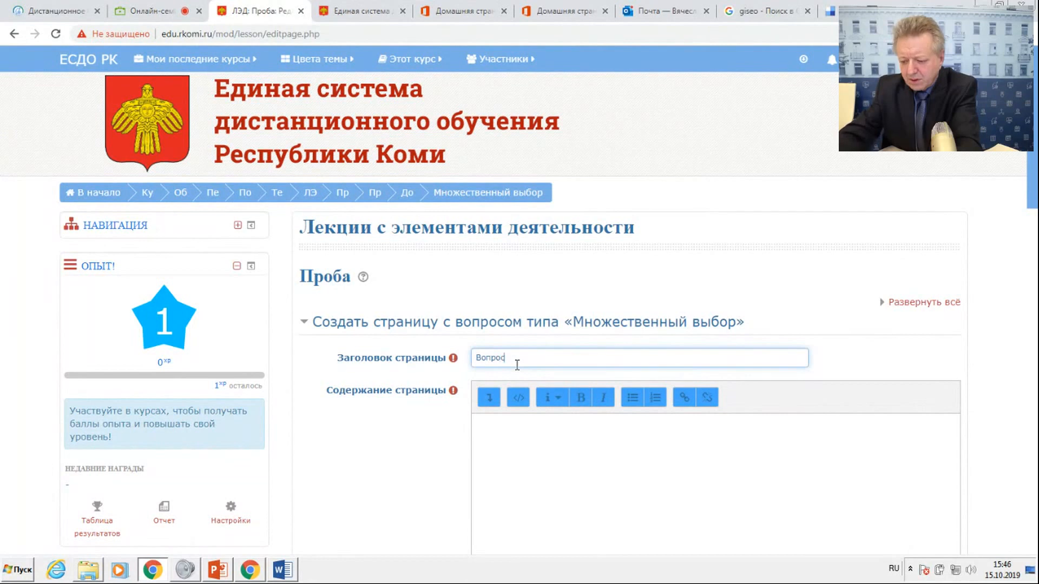
pyautogui.write('к 1пара')
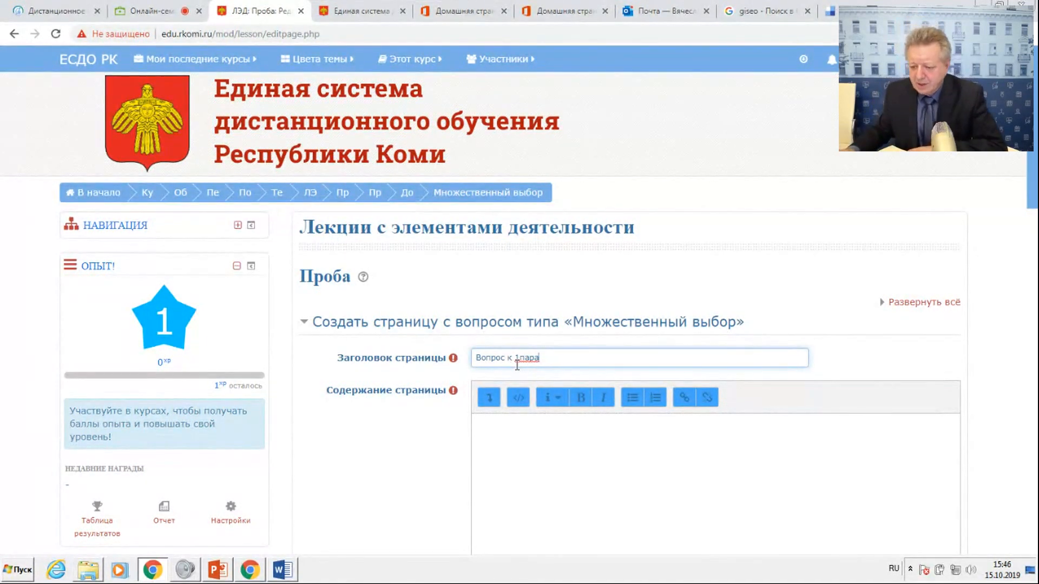
# Copy the §1 mark from the Word document's heading and change the question page title to "Вопрос к §1".
pyautogui.click(282, 569)
pyautogui.click(471, 105)
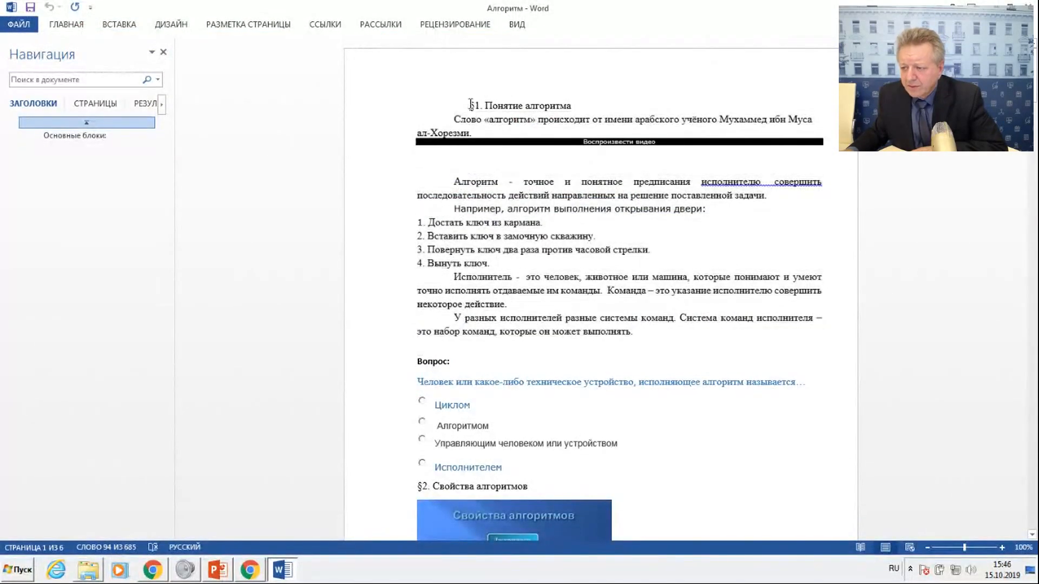
pyautogui.doubleClick(482, 105)
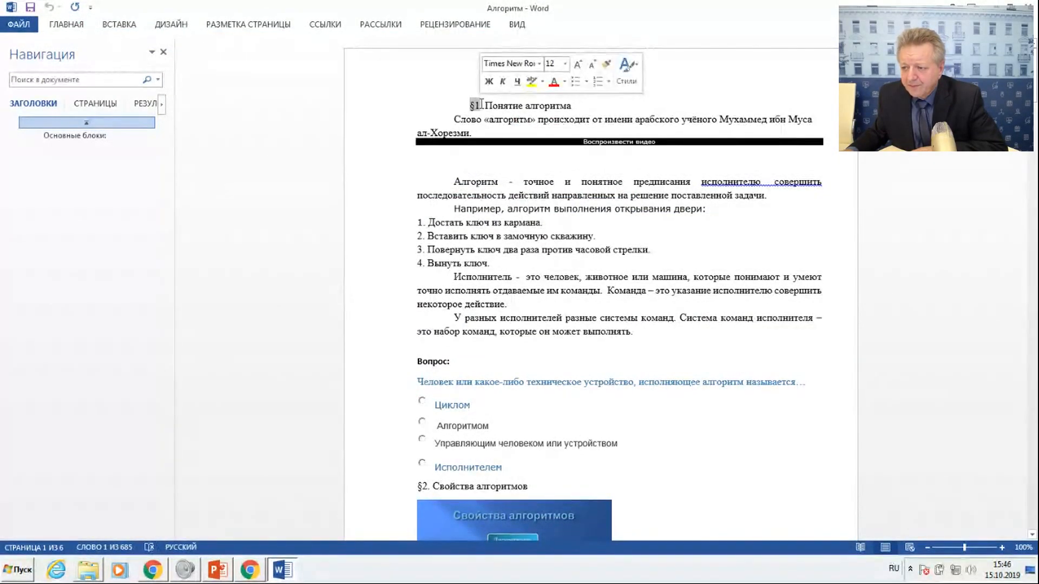
pyautogui.rightClick(476, 107)
pyautogui.click(495, 132)
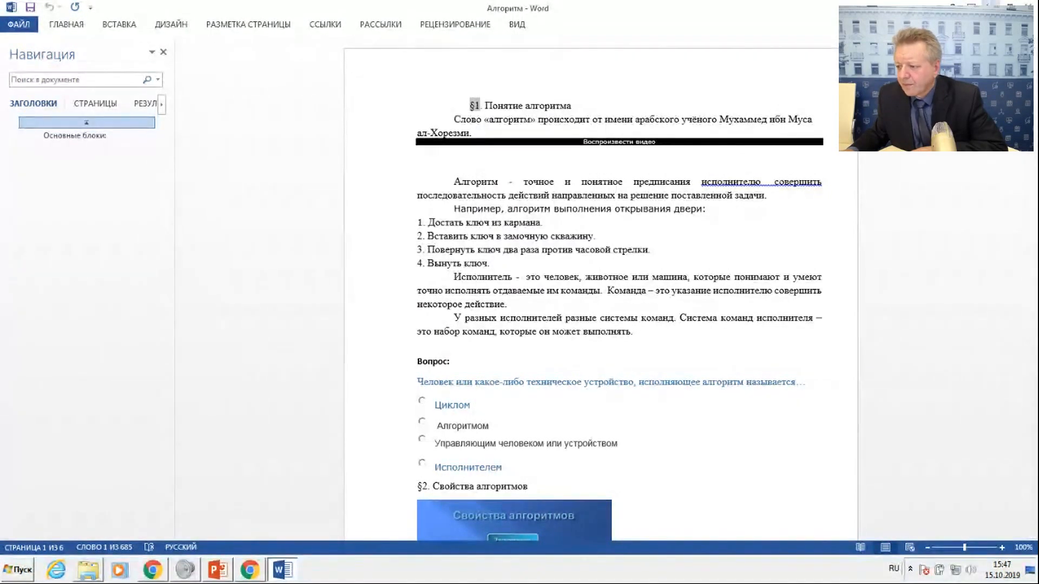
pyautogui.click(990, 4)
pyautogui.click(549, 362)
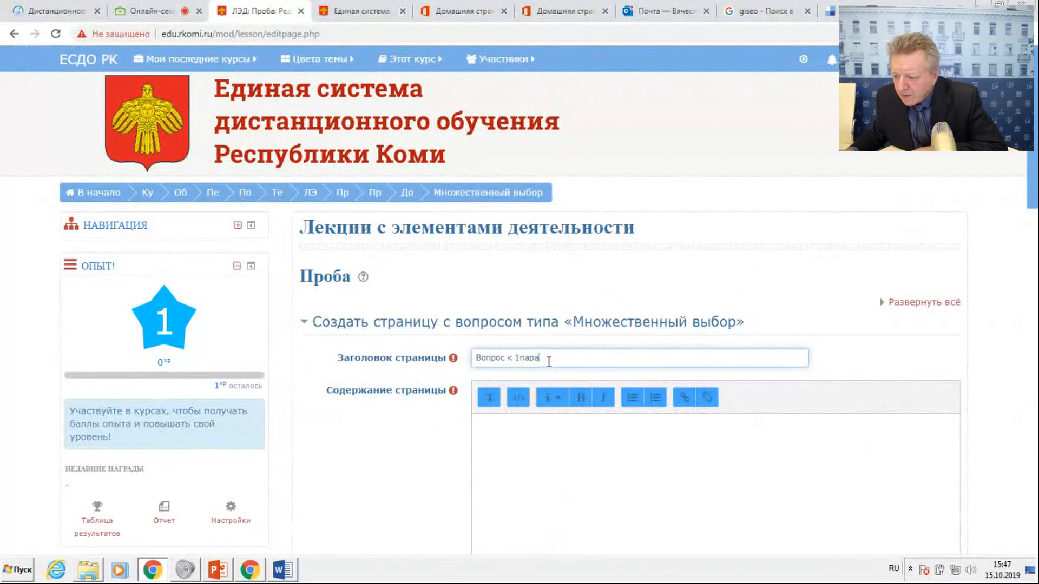
pyautogui.moveTo(520, 357); pyautogui.dragTo(515, 358)
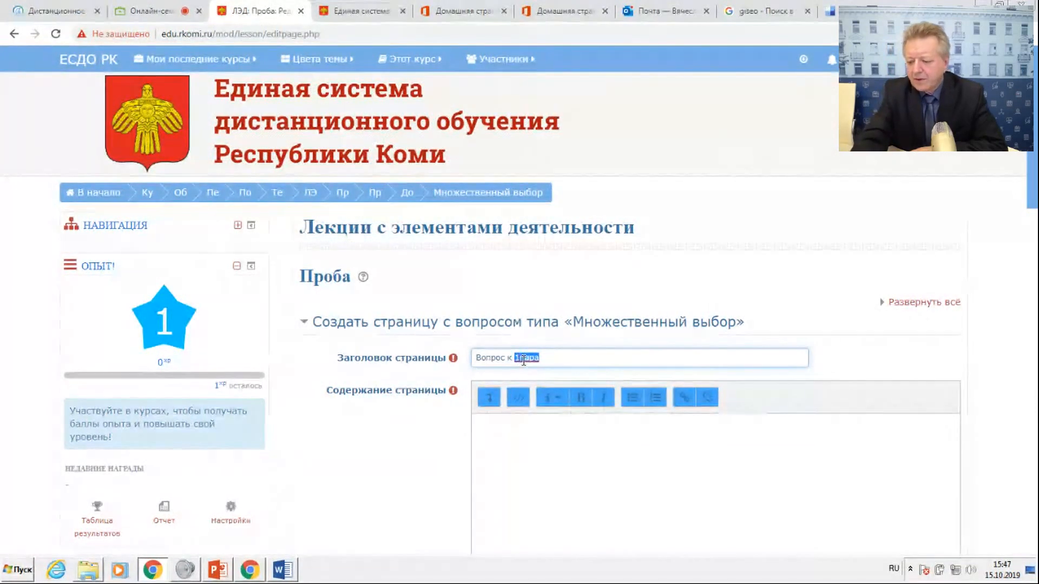
pyautogui.write('§')
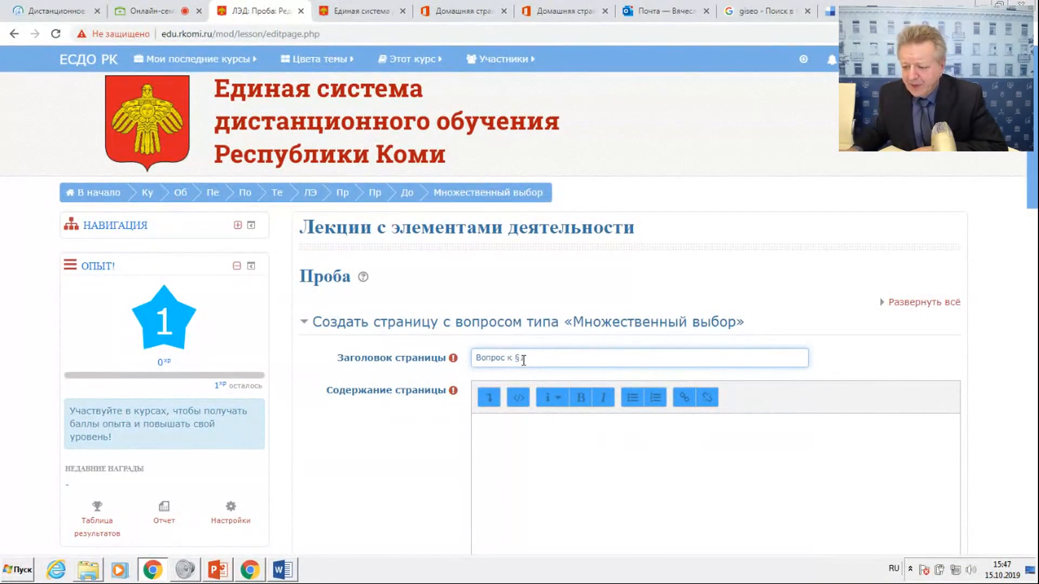
# Copy the question "Человек или какое-либо техническое устройство, исполняющее алгоритм называется" from Word into the question page's Содержание страницы.
pyautogui.click(283, 569)
pyautogui.moveTo(426, 384); pyautogui.dragTo(778, 391)
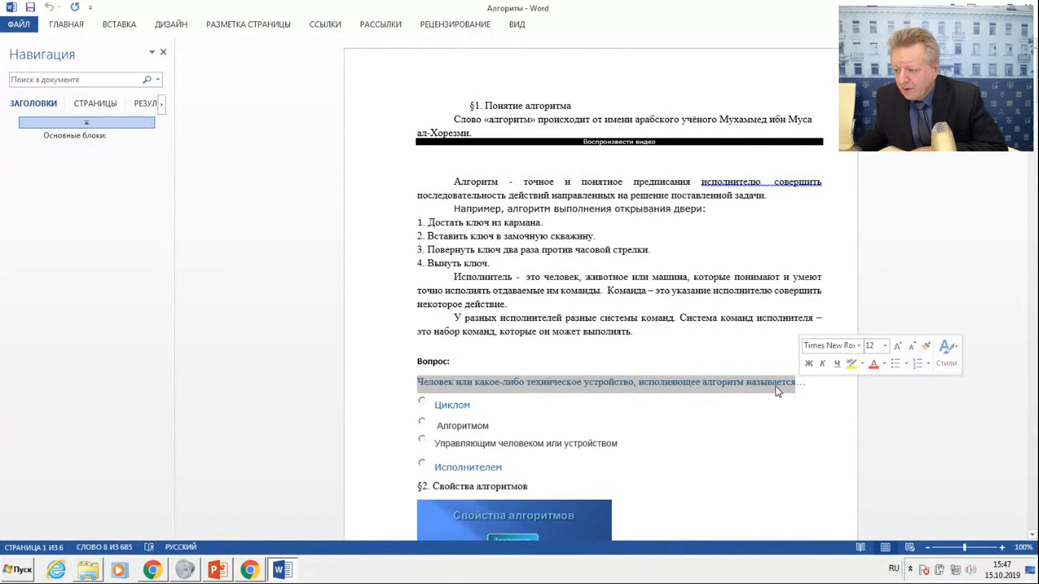
pyautogui.rightClick(775, 386)
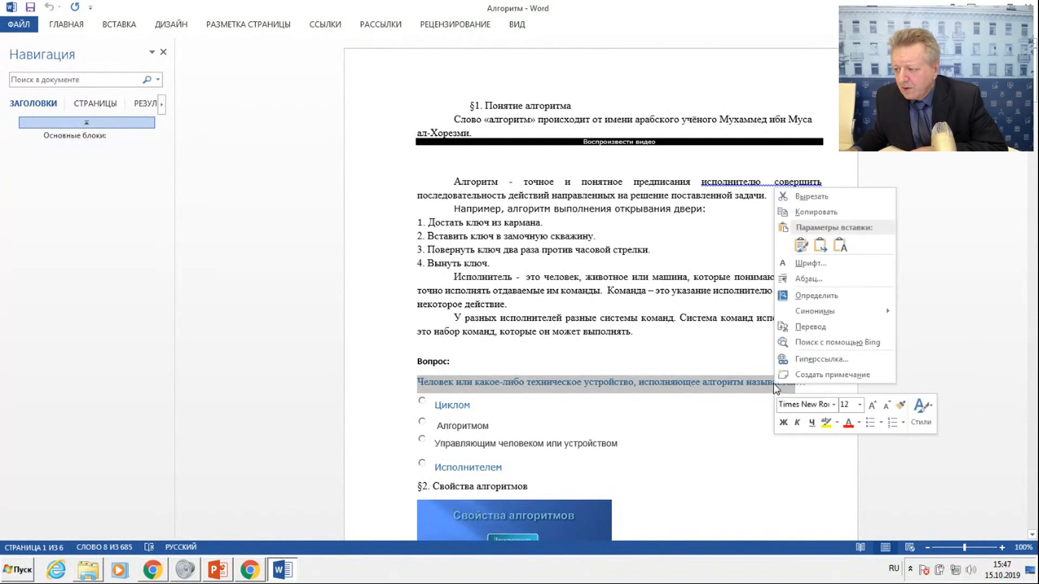
pyautogui.click(812, 215)
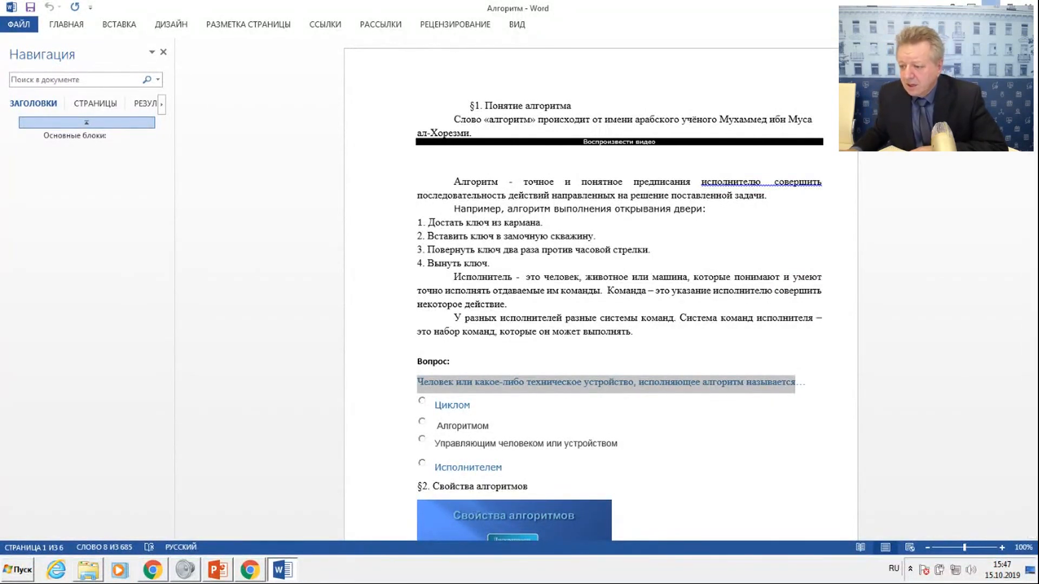
pyautogui.hotkey('alt', 'Tab')
pyautogui.rightClick(489, 436)
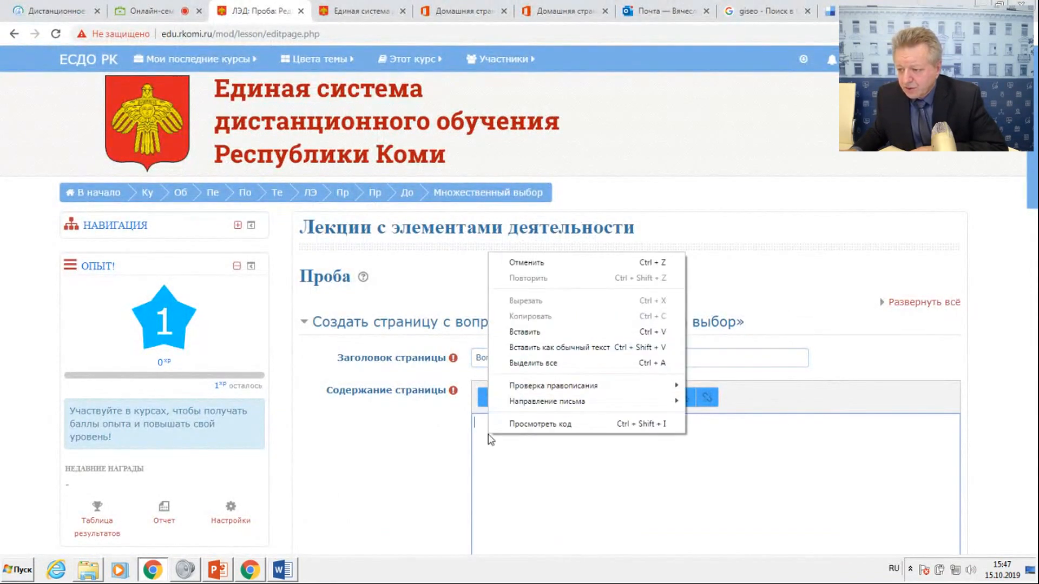
pyautogui.click(525, 332)
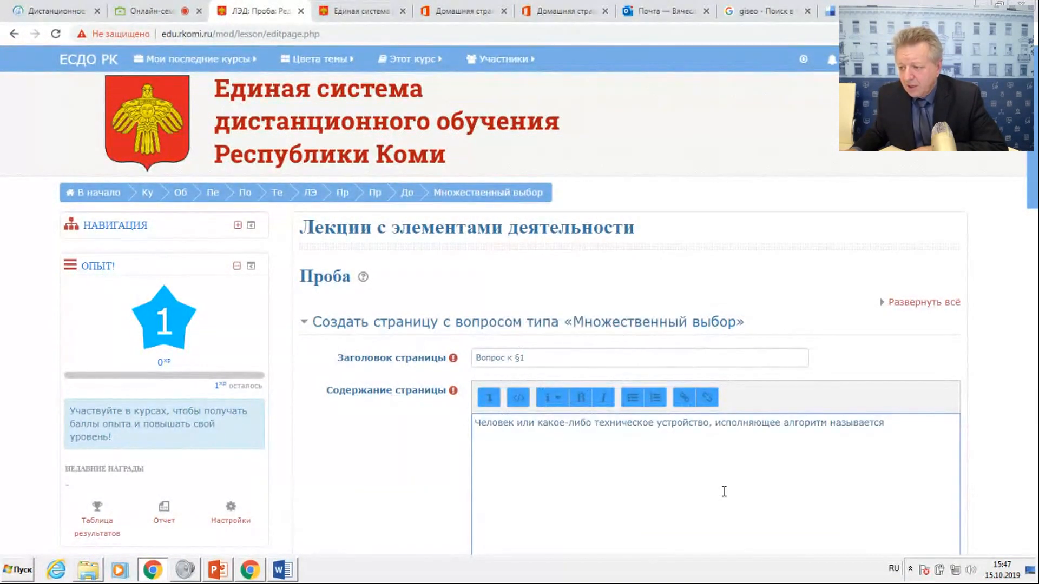
# Review the question's title and text, and read the help for the Множественный ответ option.
pyautogui.scroll(-6, 724, 491)
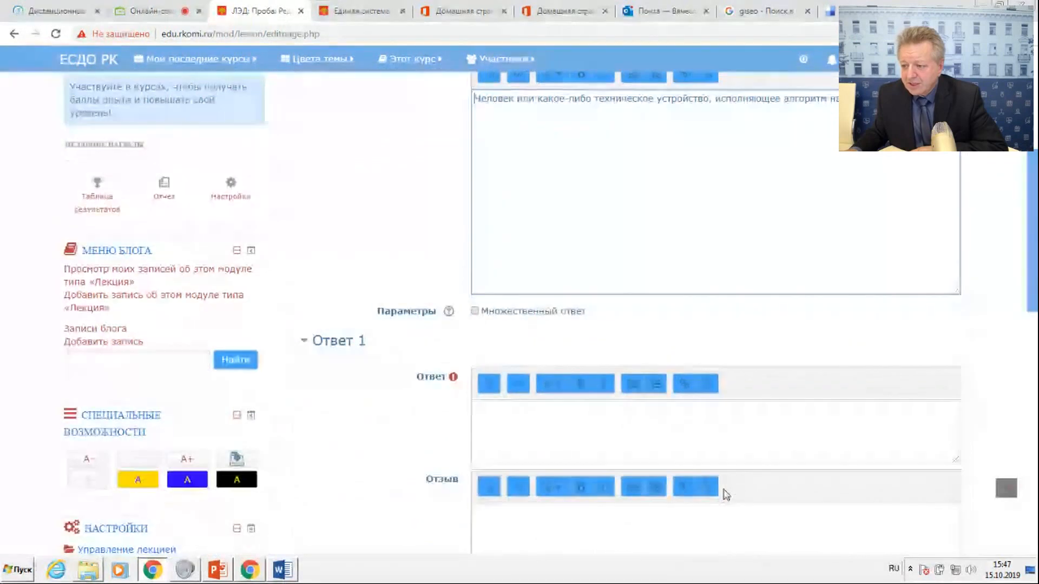
pyautogui.scroll(4, 724, 492)
pyautogui.click(536, 229)
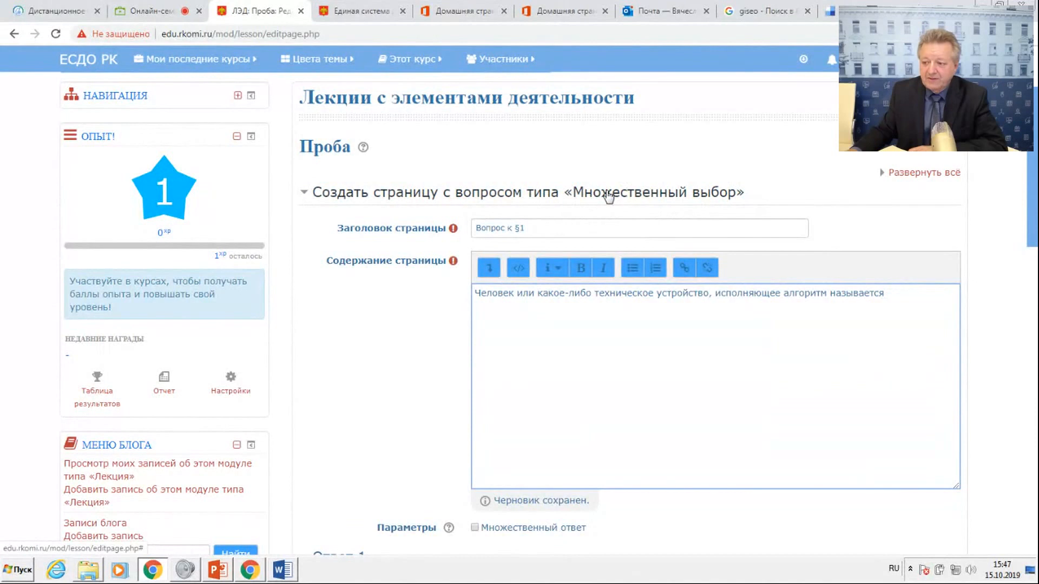
pyautogui.scroll(-1, 608, 196)
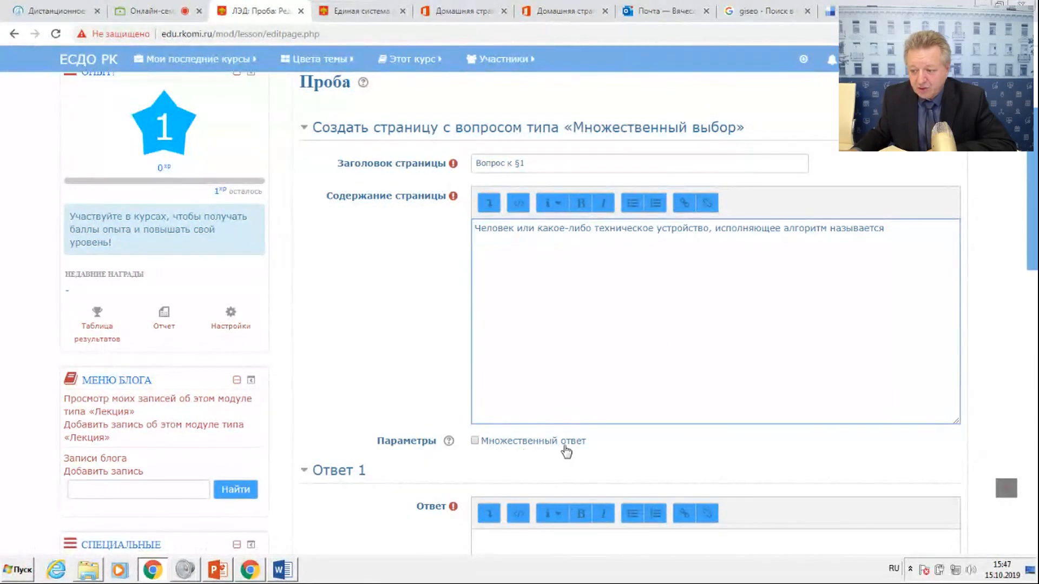
pyautogui.click(474, 440)
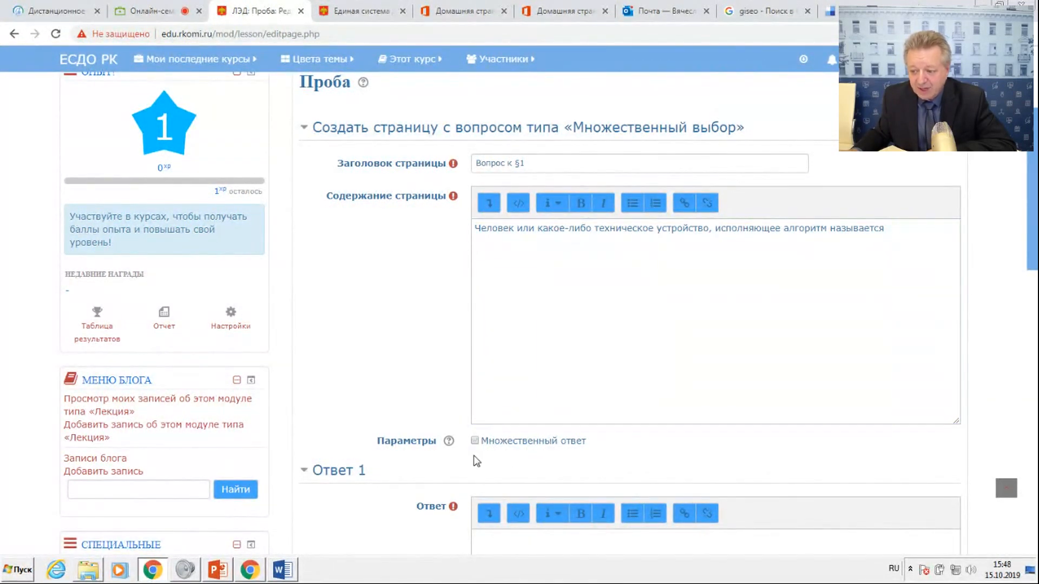
pyautogui.click(449, 441)
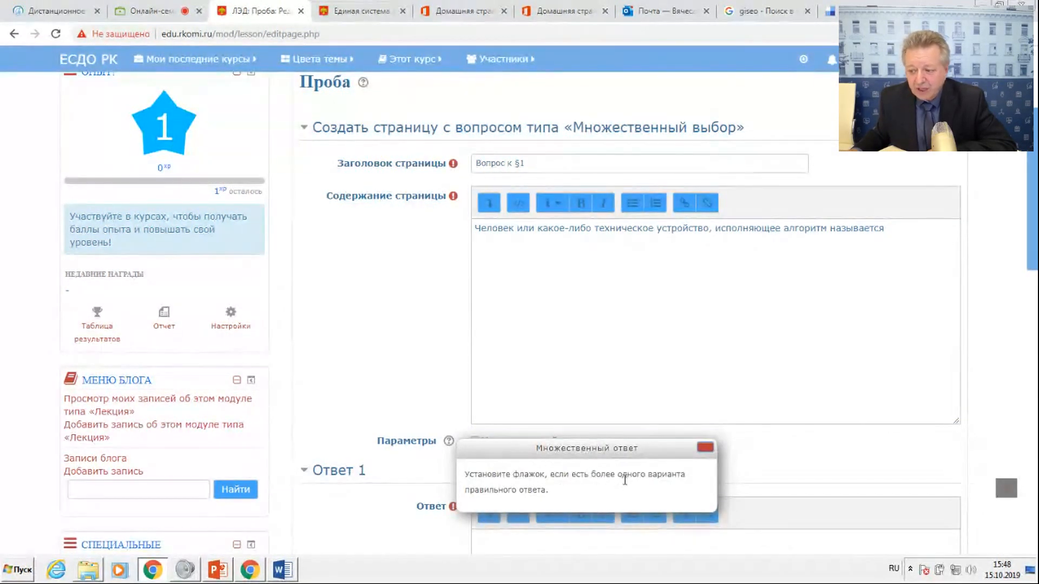
pyautogui.click(807, 467)
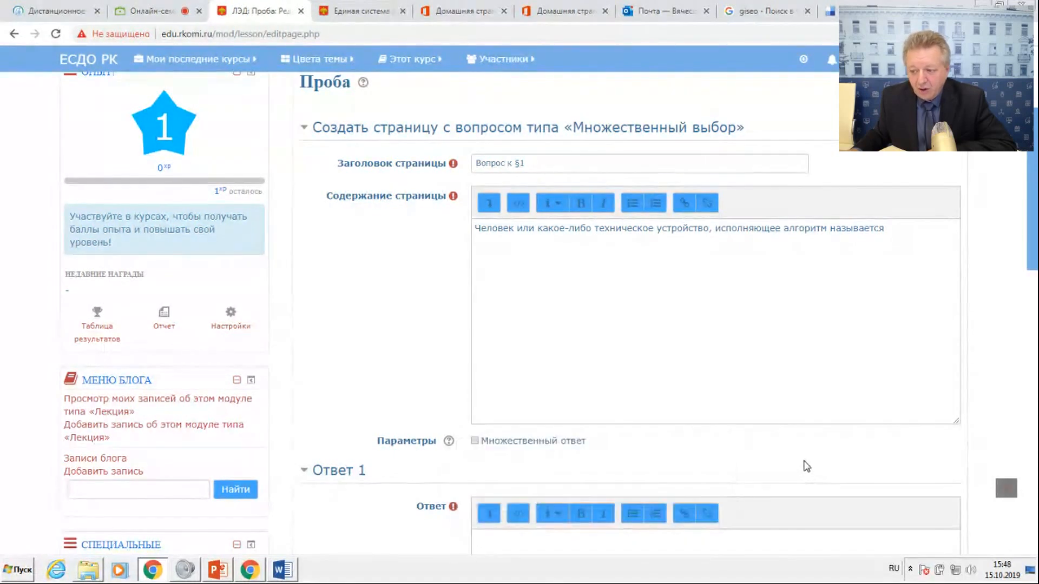
pyautogui.click(475, 441)
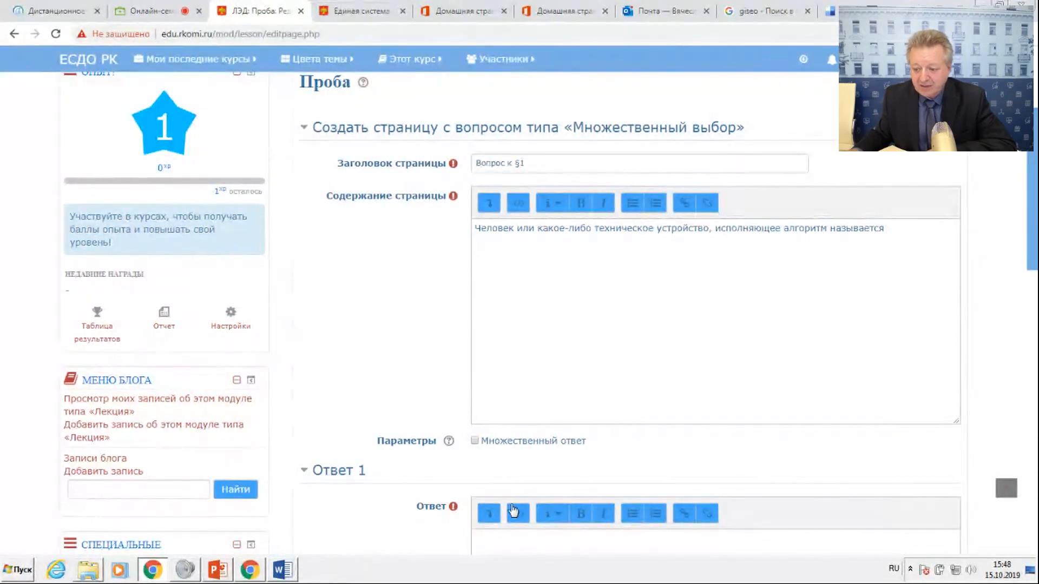
# Copy the correct answer "Исполнителем" from the Word document into the answer text of Ответ 1.
pyautogui.click(285, 572)
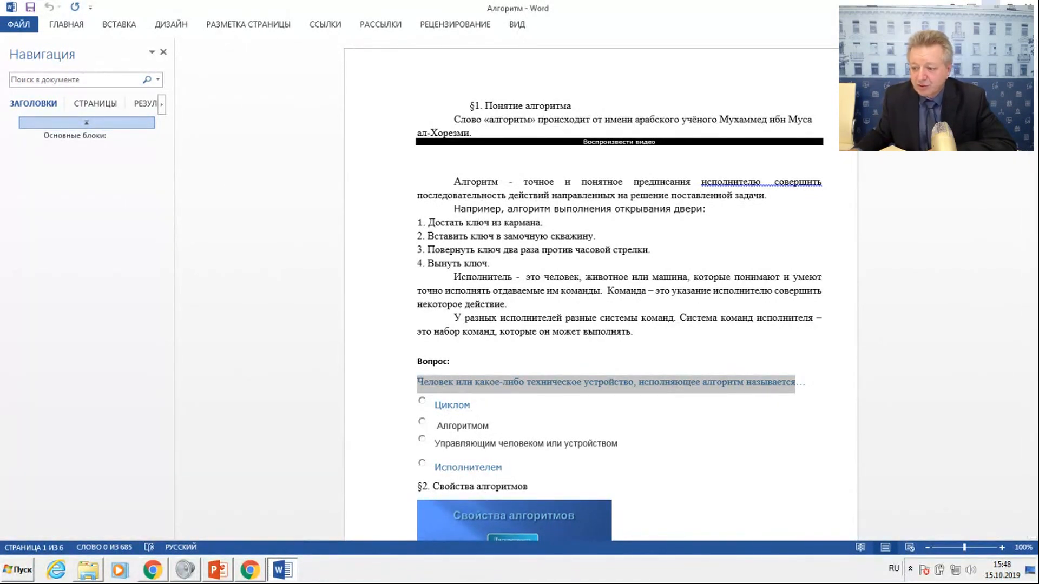
pyautogui.click(990, 6)
pyautogui.scroll(-4, 551, 416)
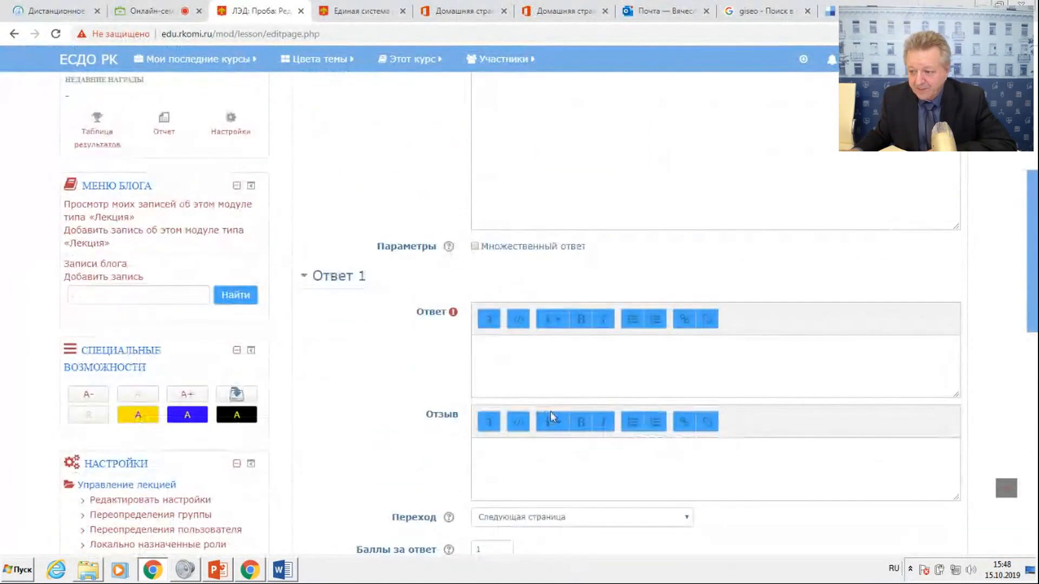
pyautogui.click(289, 571)
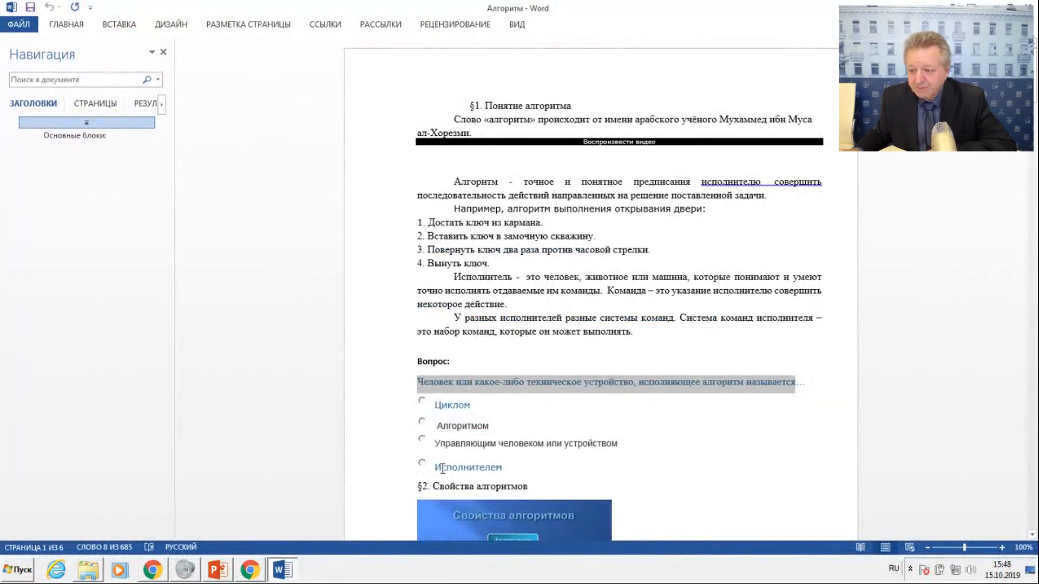
pyautogui.moveTo(437, 470); pyautogui.dragTo(509, 469)
pyautogui.hotkey('ctrl', 'c')
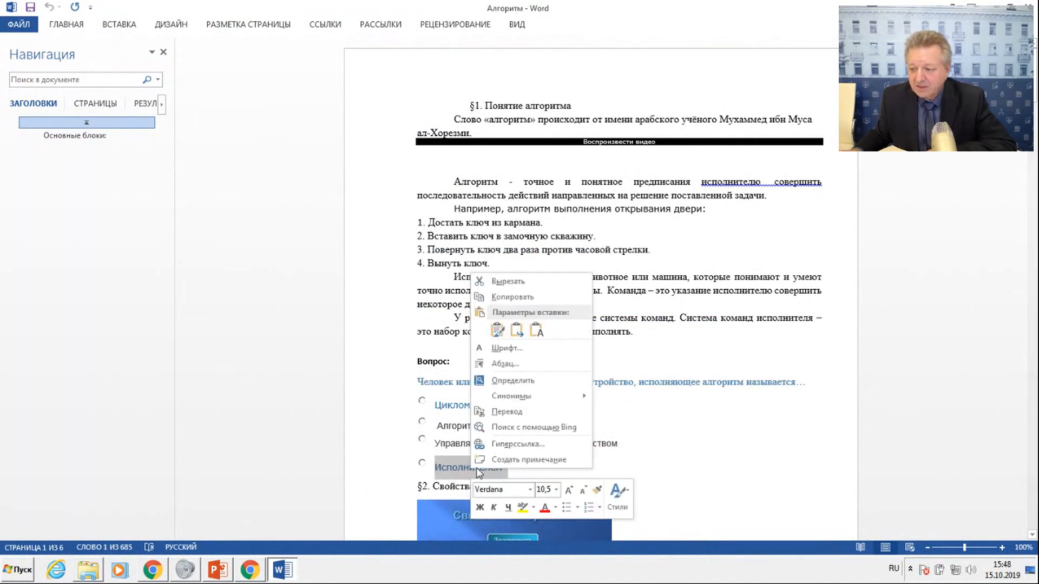
pyautogui.click(538, 298)
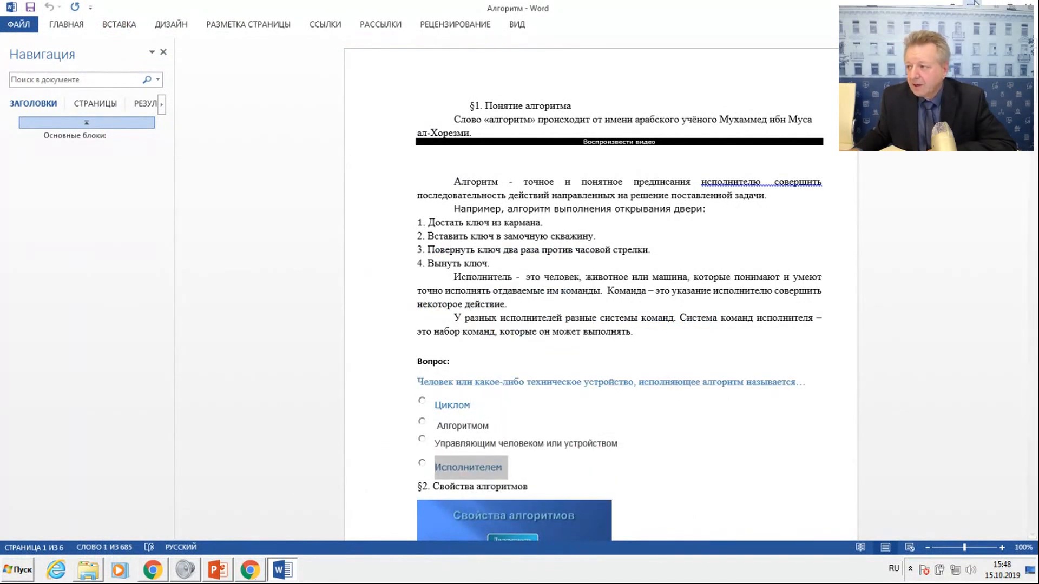
pyautogui.hotkey('alt', 'Tab')
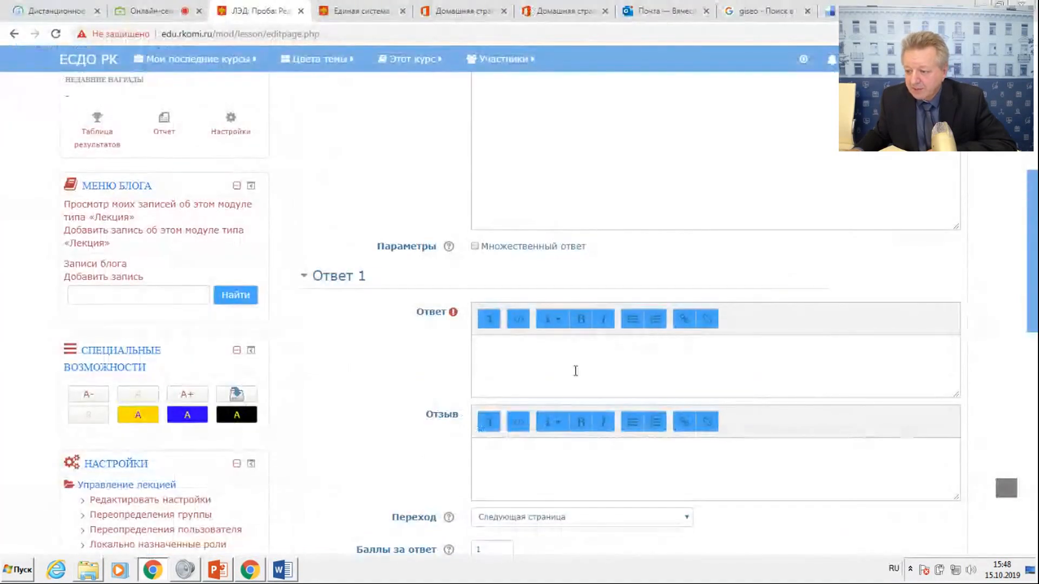
pyautogui.rightClick(497, 349)
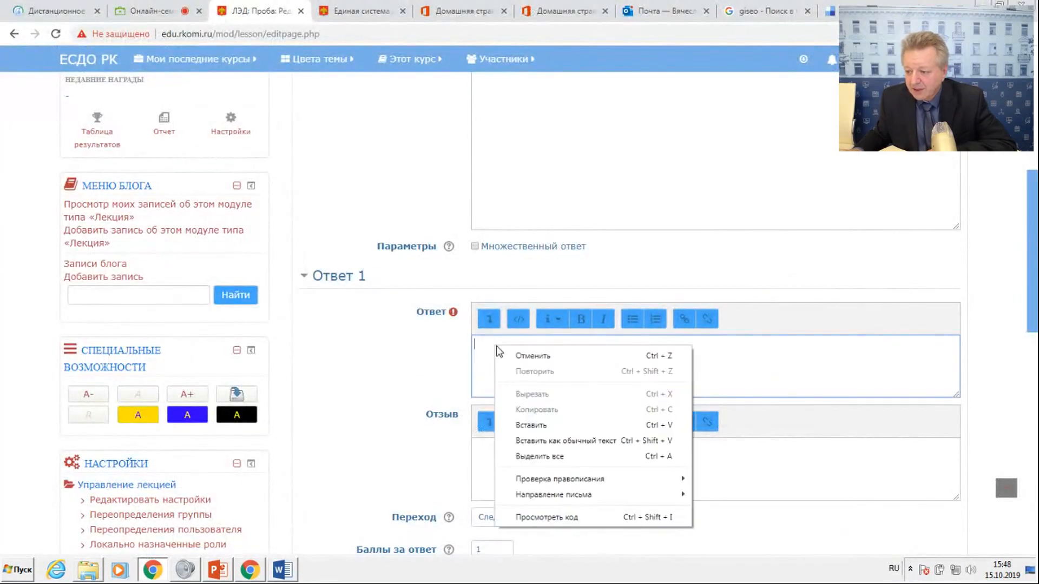
pyautogui.click(530, 425)
# Enter "Молодец! Двигайся дальше!" as the feedback (Отзыв) for Ответ 1.
pyautogui.click(503, 460)
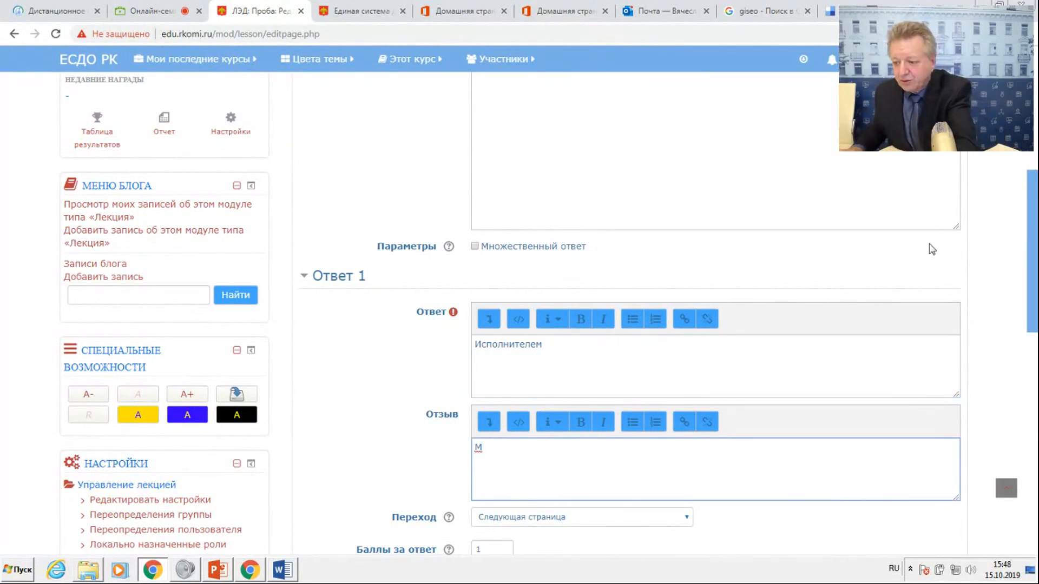
pyautogui.scroll(-3, 588, 384)
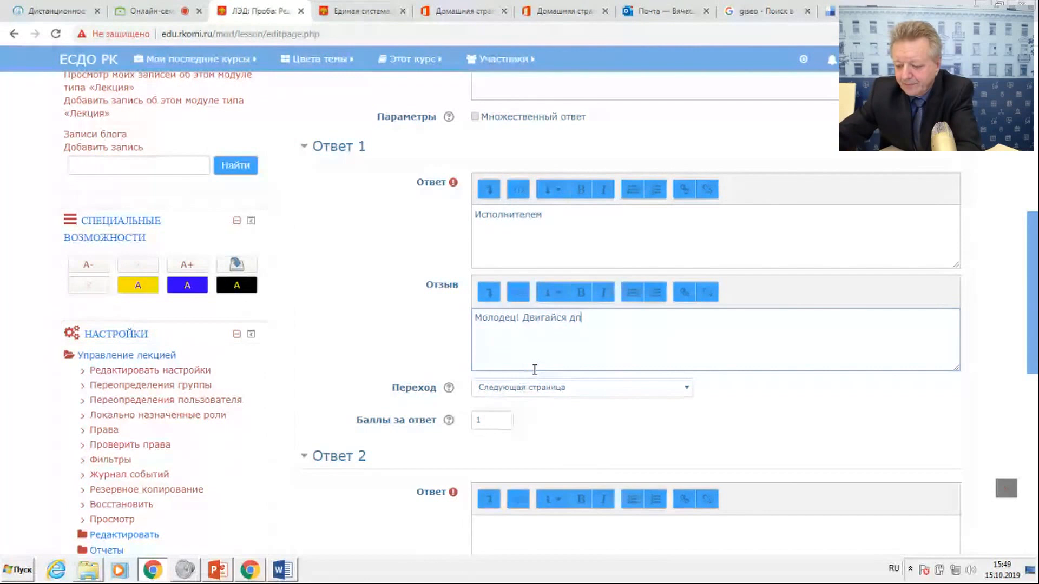
pyautogui.write('льше')
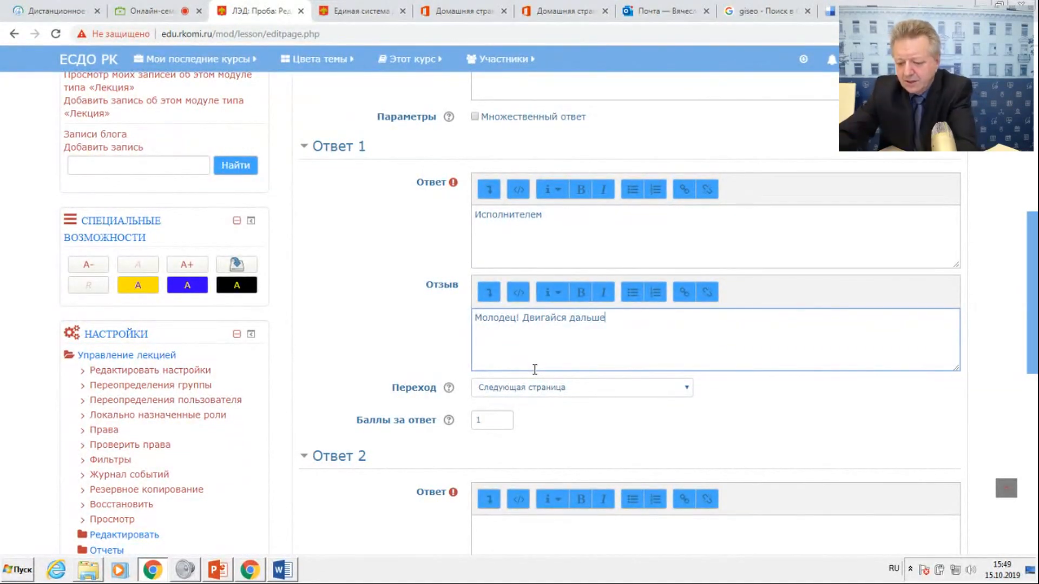
pyautogui.write('!')
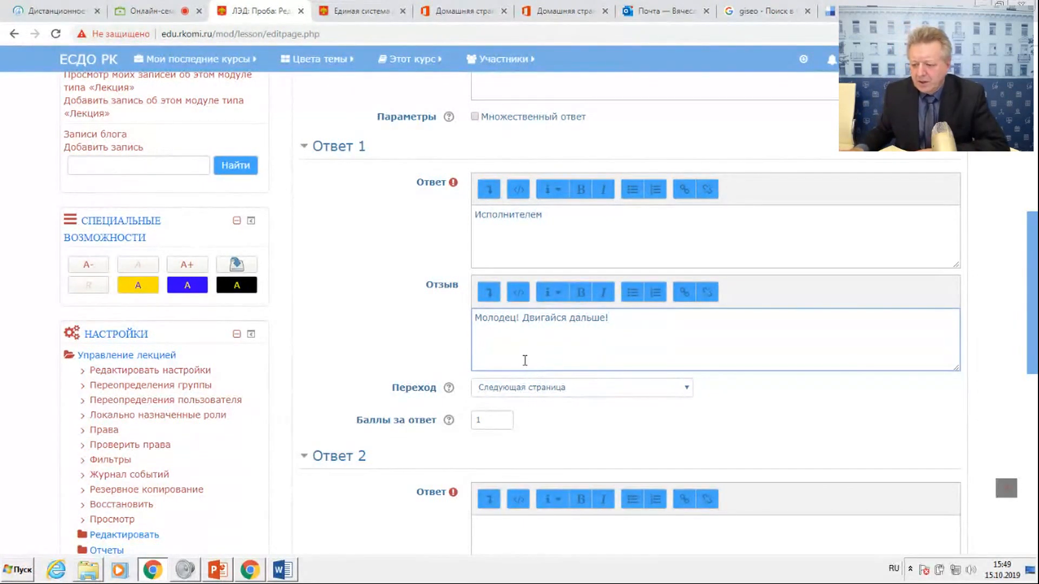
# Enter "Цикл" as the answer text of Ответ 2.
pyautogui.scroll(-3, 514, 388)
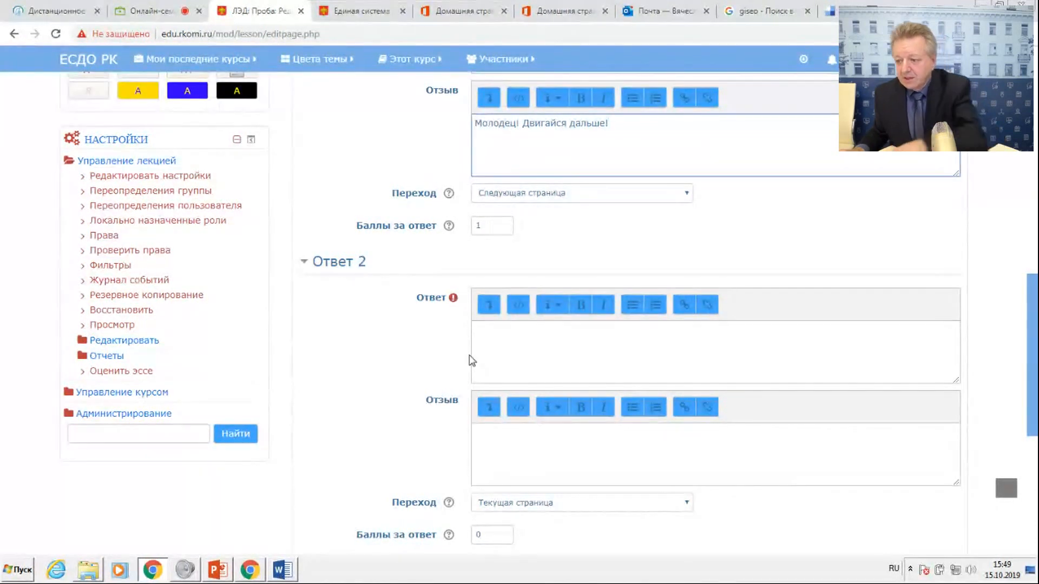
pyautogui.click(482, 337)
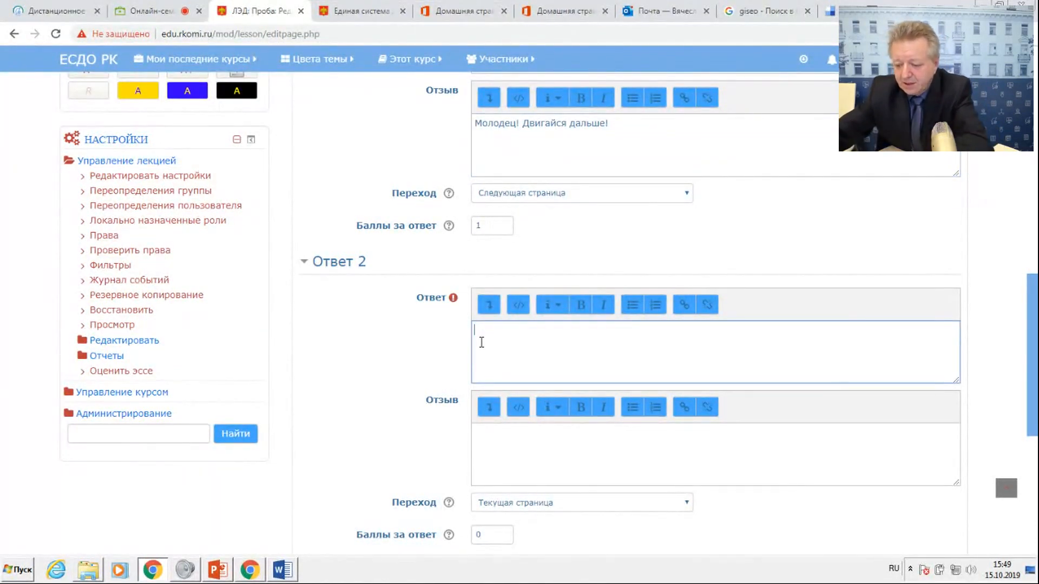
pyautogui.write('Цик')
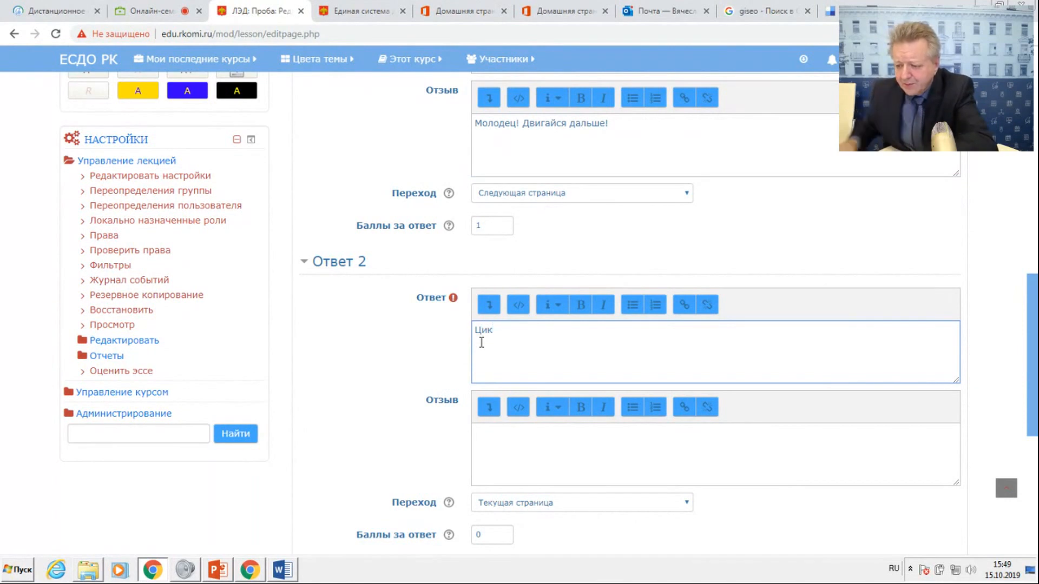
pyautogui.write('л')
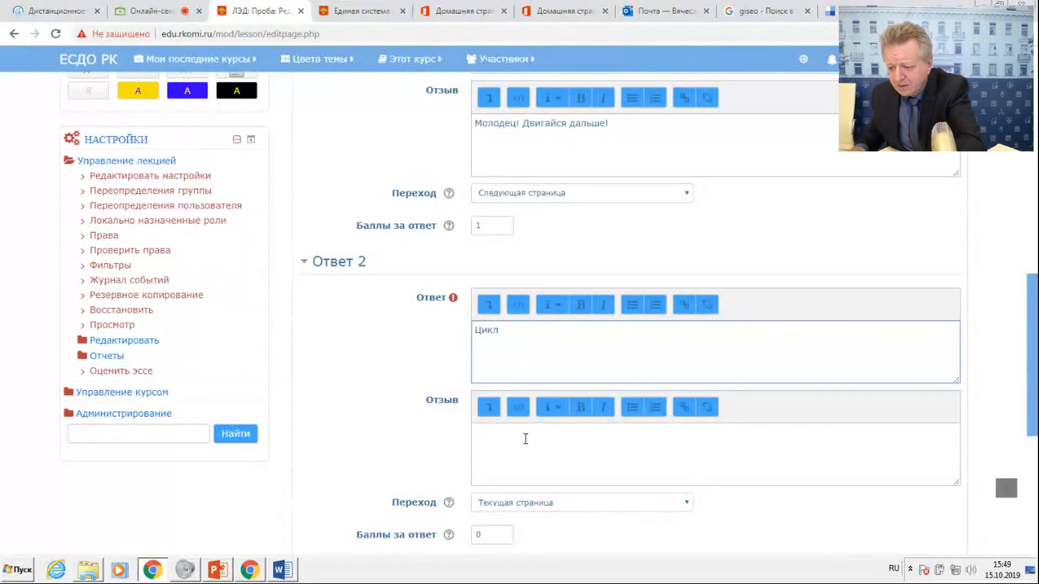
# Enter "Неправильно!Повтори снова" as the feedback (Отзыв) for Ответ 2.
pyautogui.click(516, 449)
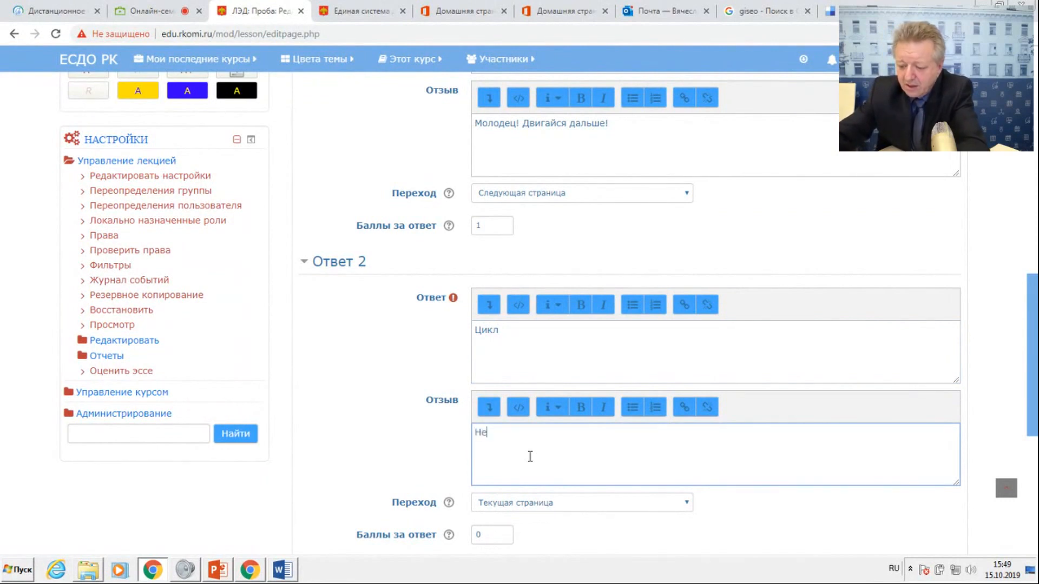
pyautogui.write('Неправильн')
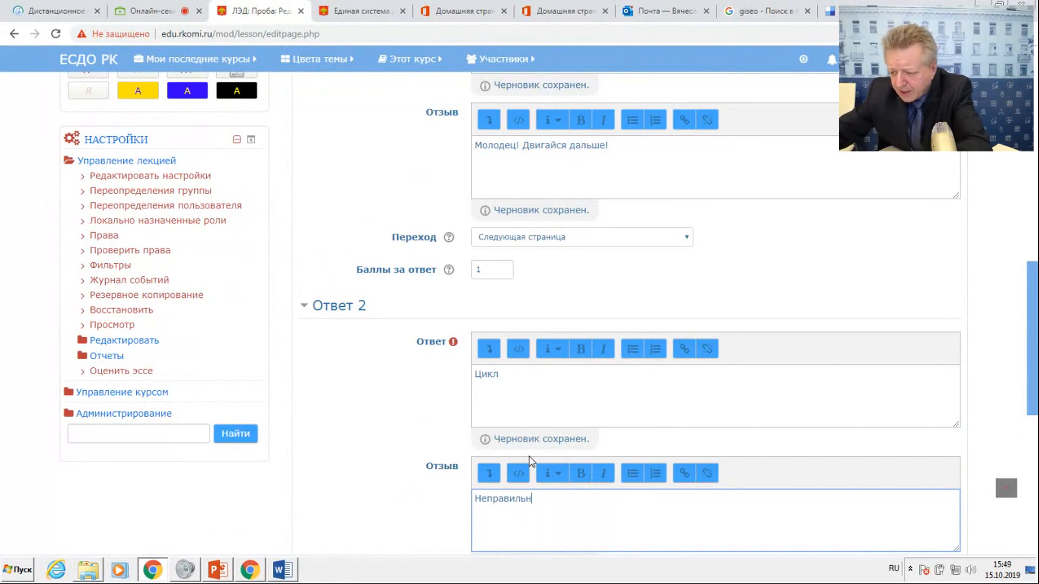
pyautogui.write('о')
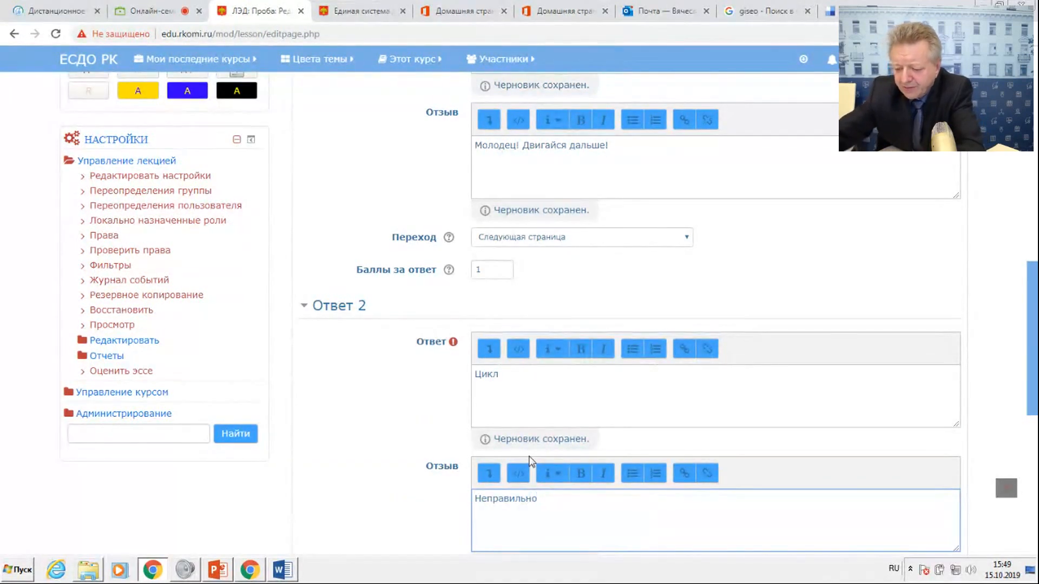
pyautogui.write('!')
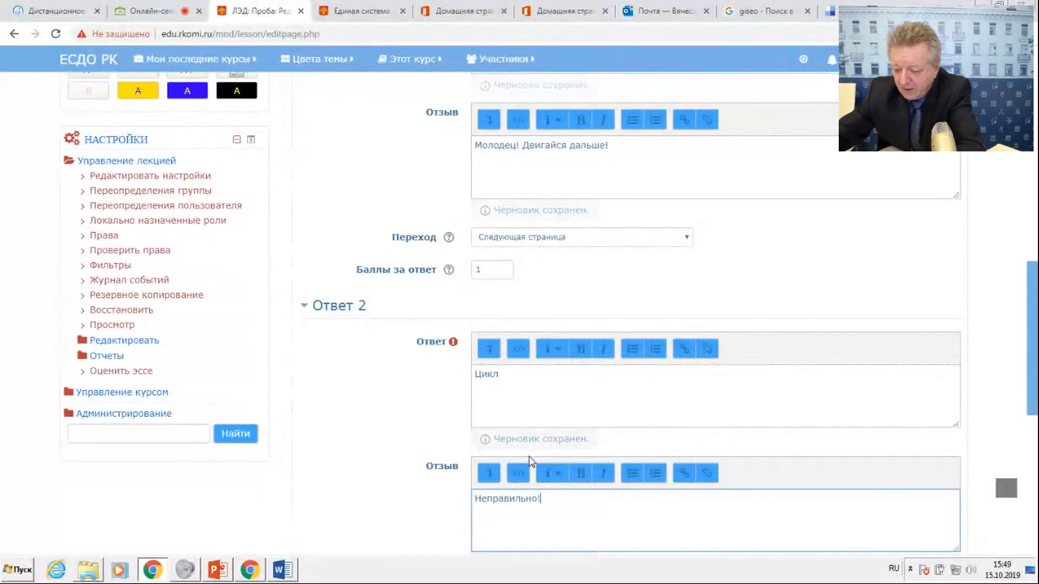
pyautogui.write('Повт')
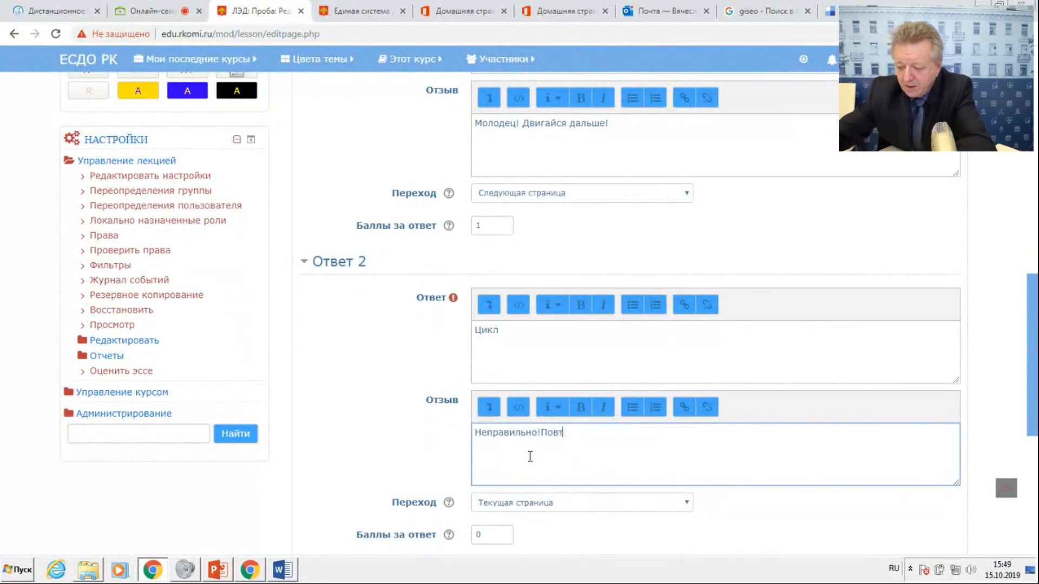
pyautogui.write('ори снова')
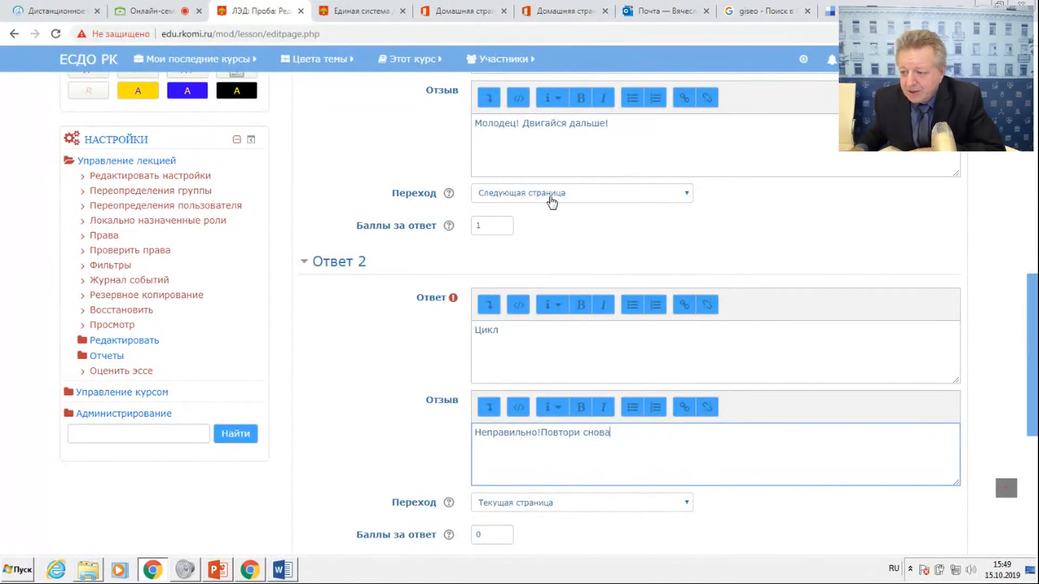
# Open the choices for the jump destination (Переход) of Ответ 2.
pyautogui.scroll(-3, 546, 320)
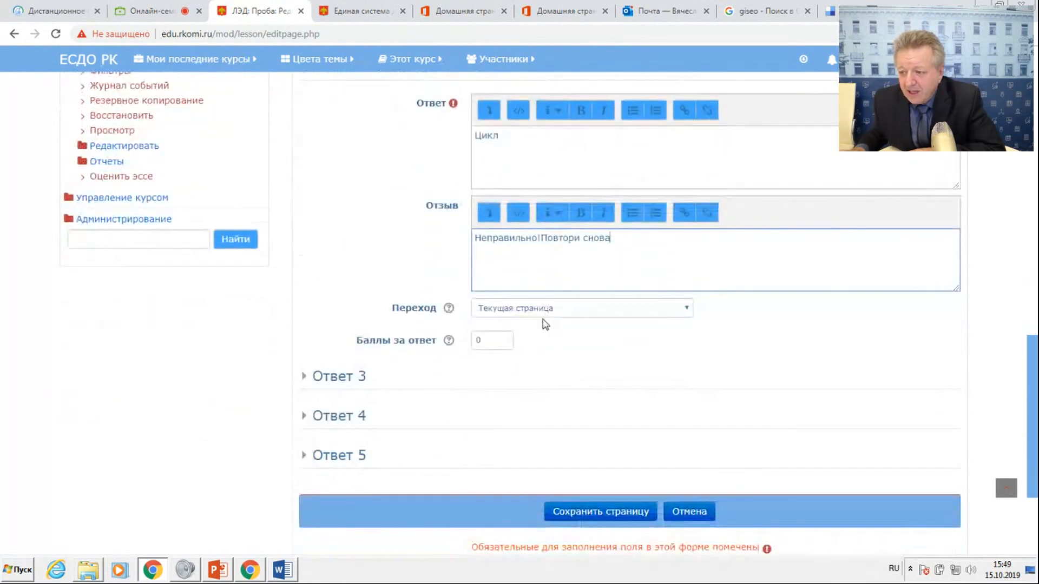
pyautogui.click(545, 317)
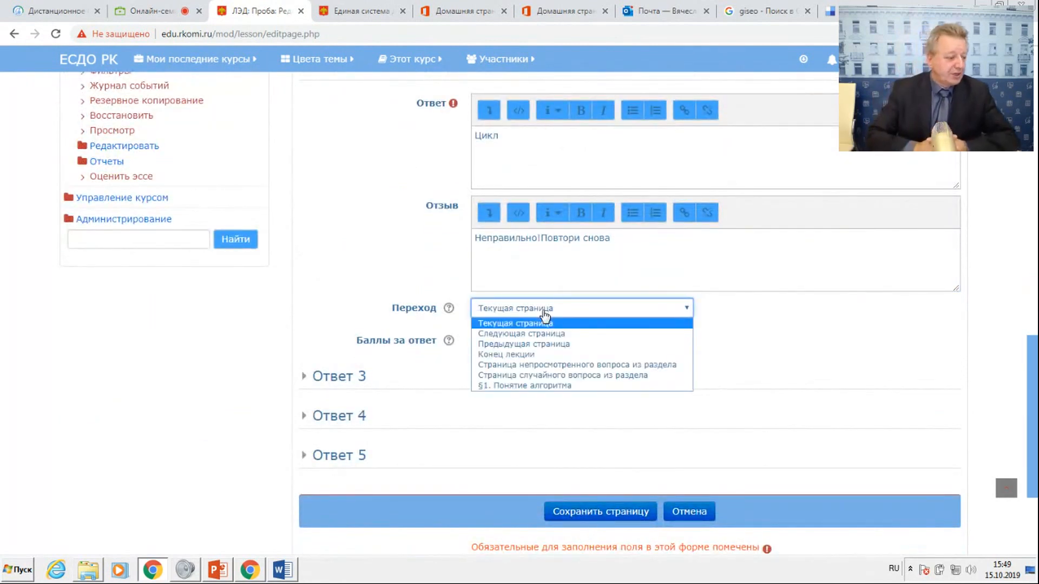
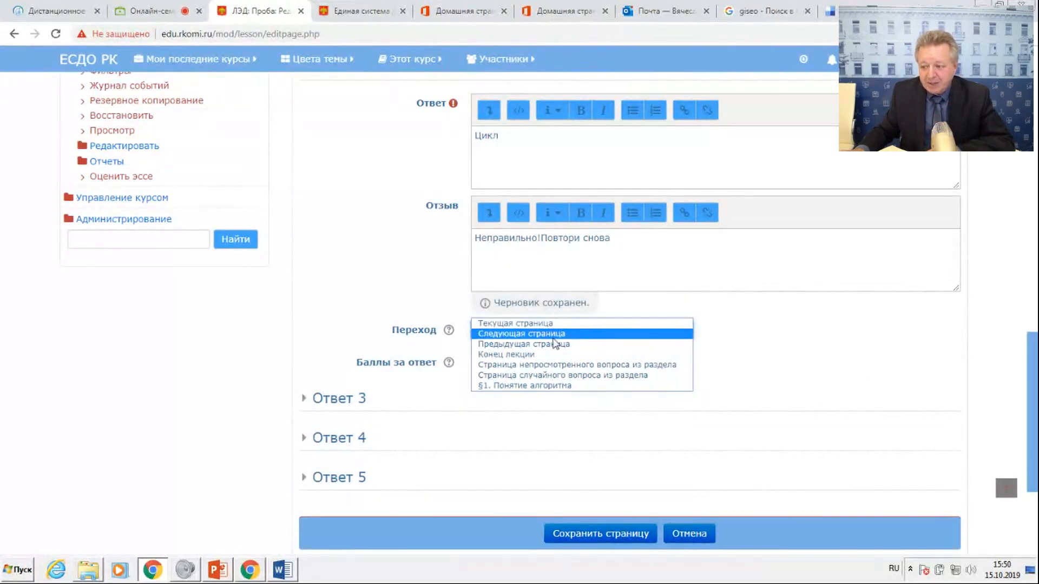
# Set the jump (Переход) of Ответ 2 to "§1. Понятие алгоритма" and expand the Ответ 3 section.
pyautogui.click(518, 386)
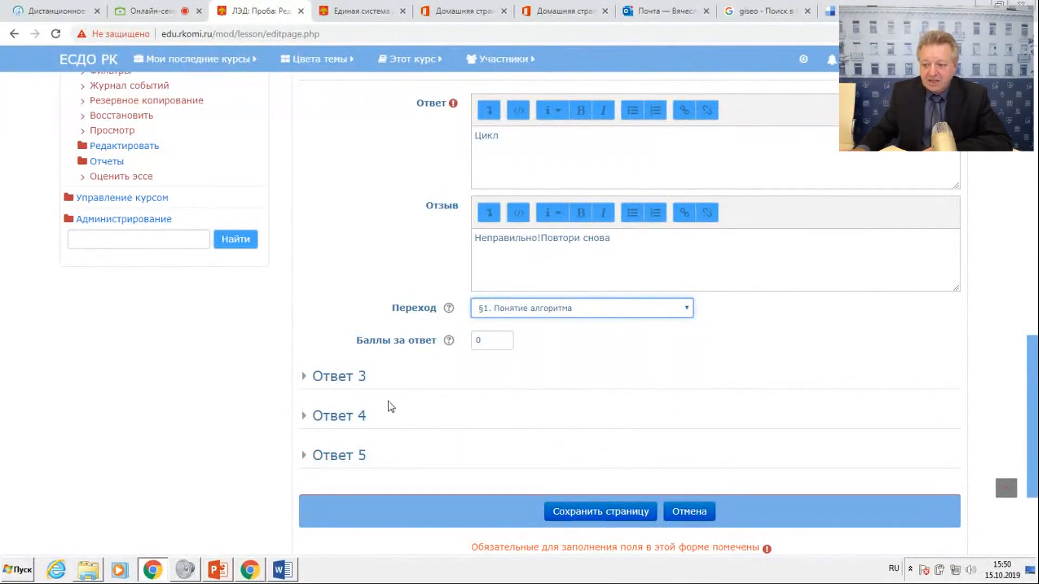
pyautogui.click(306, 377)
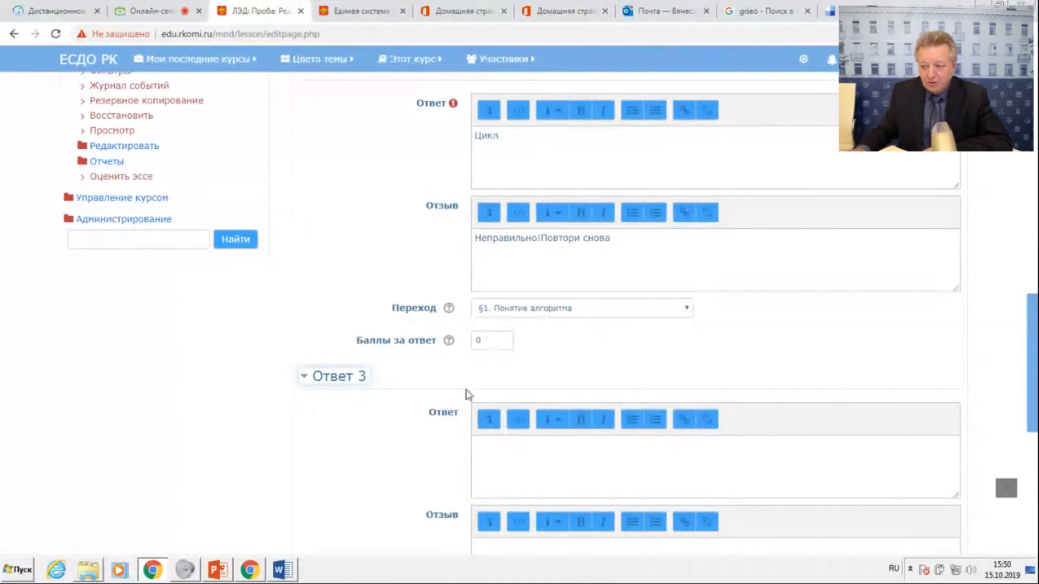
pyautogui.scroll(-2, 584, 459)
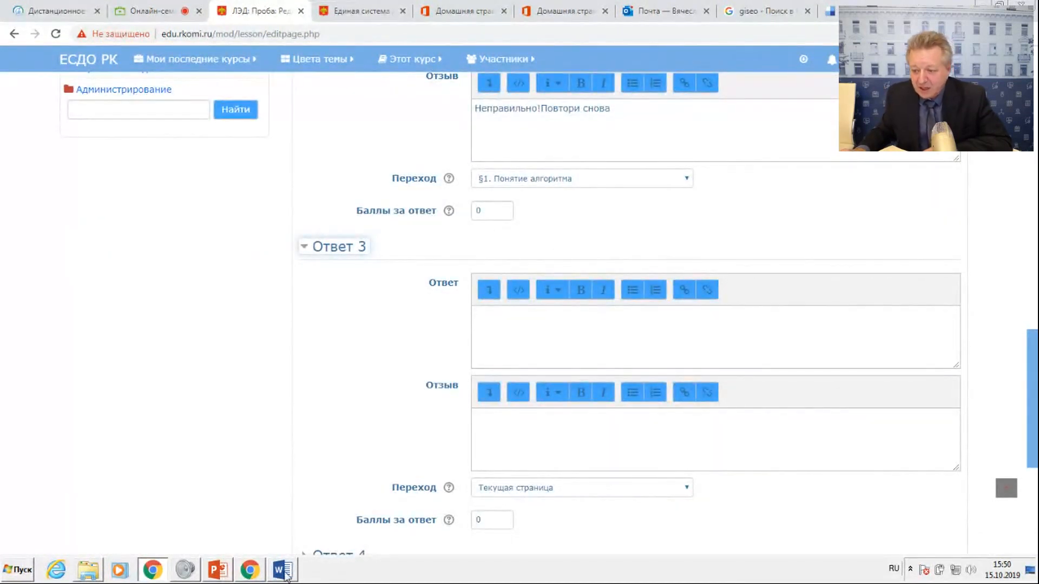
# Copy "Алгоритмом" from the question's options in the Word document and paste it in the browser as the answer text of Ответ 3.
pyautogui.click(283, 570)
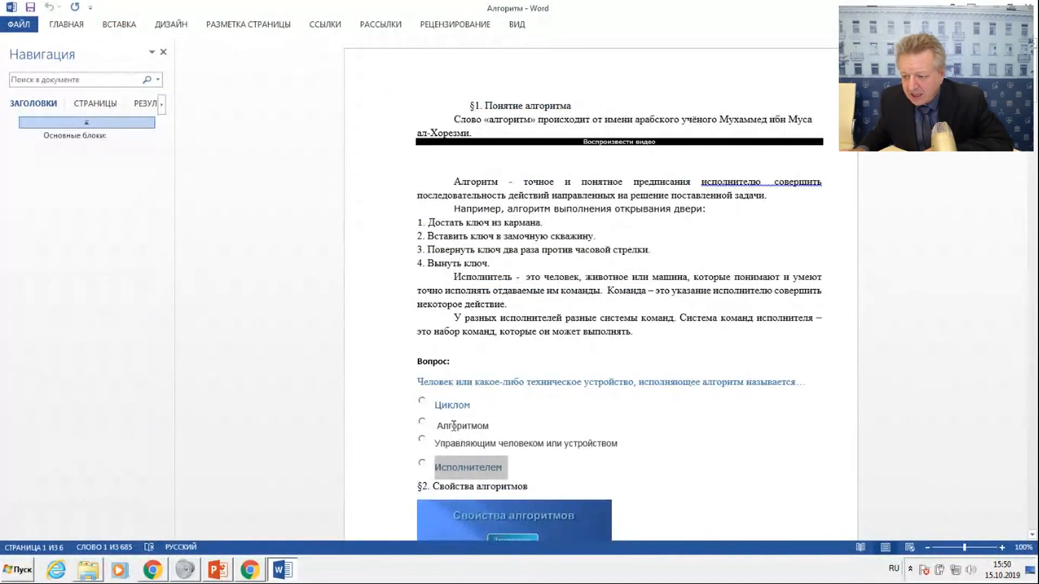
pyautogui.moveTo(442, 427); pyautogui.dragTo(493, 428)
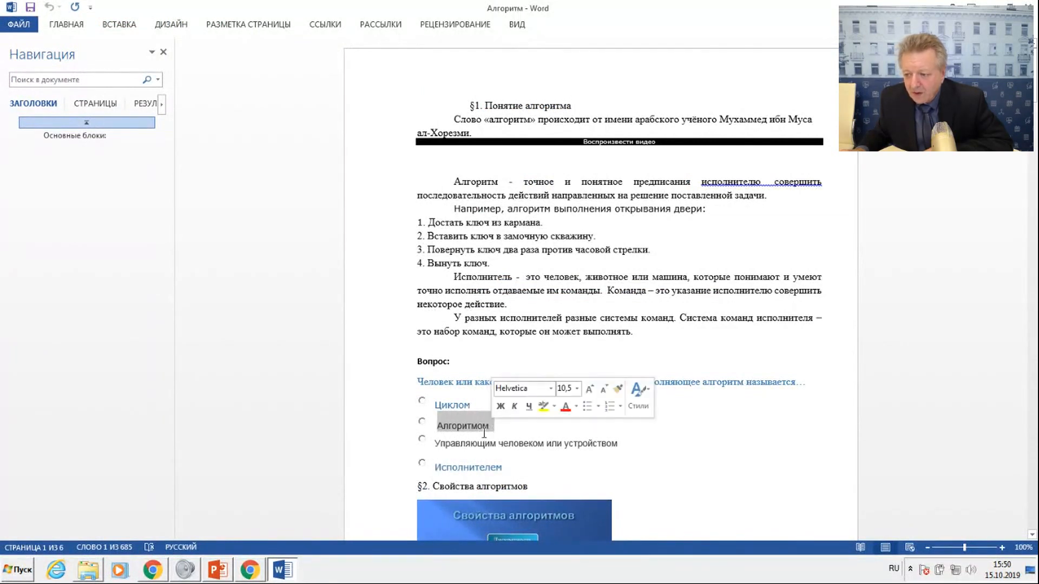
pyautogui.rightClick(468, 431)
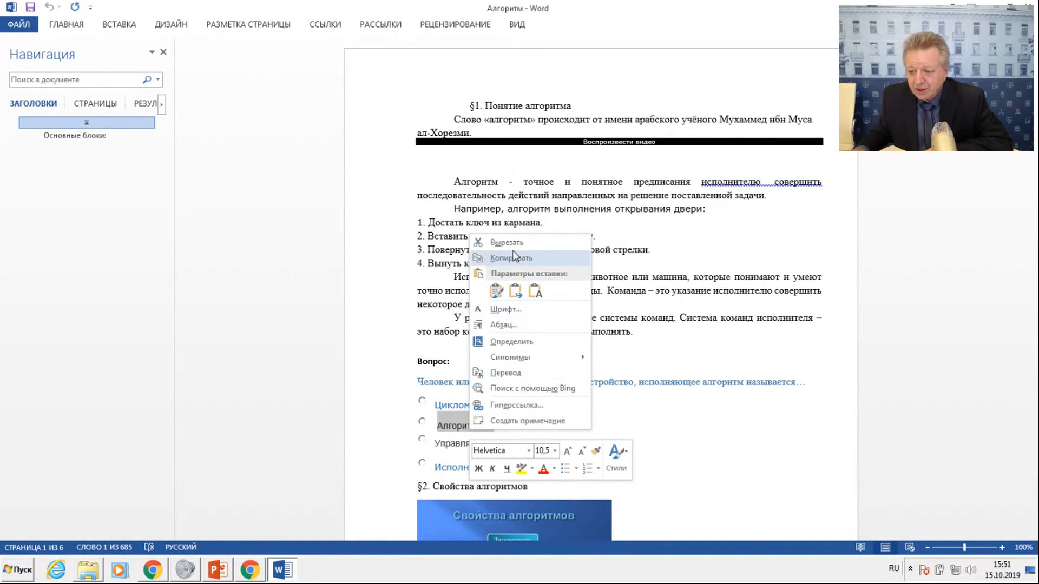
pyautogui.click(513, 257)
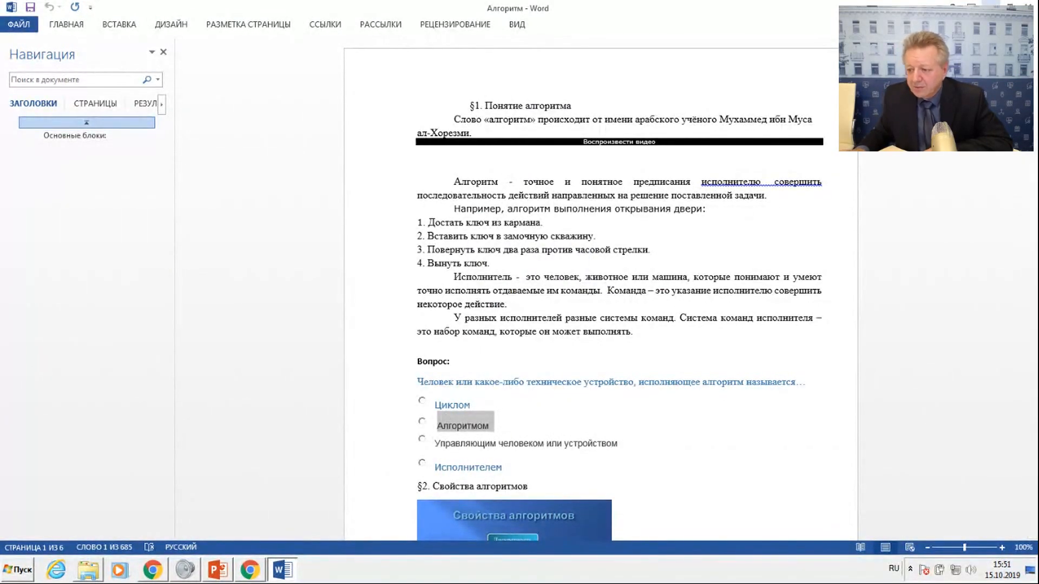
pyautogui.hotkey('alt', 'Tab')
pyautogui.click(489, 313)
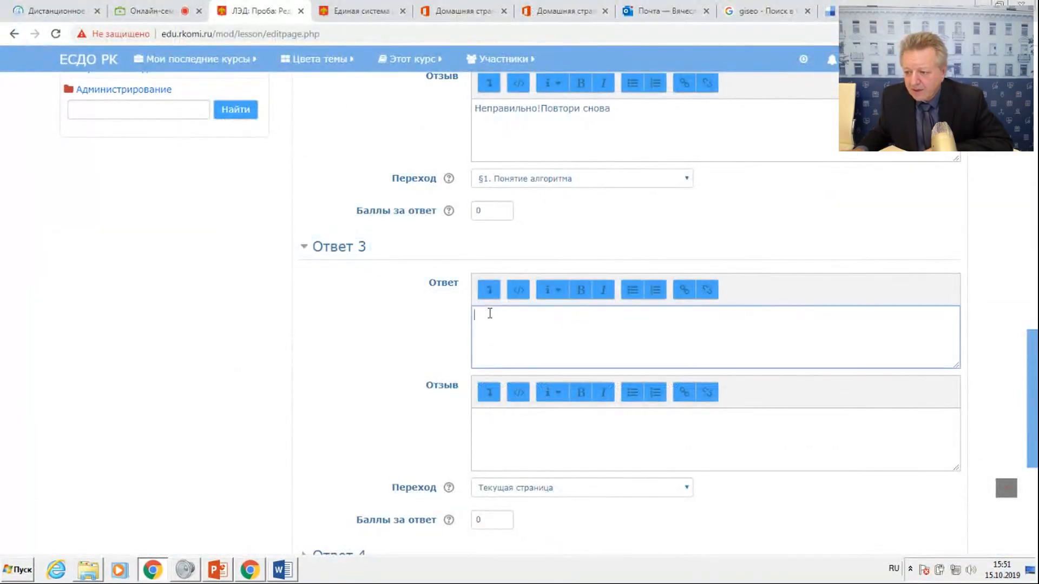
pyautogui.rightClick(490, 314)
pyautogui.click(530, 392)
# Copy the feedback of Ответ 2 into the Отзыв of Ответ 3 and add a space, making it "Неправильно! Повтори снова".
pyautogui.moveTo(480, 111); pyautogui.dragTo(581, 114)
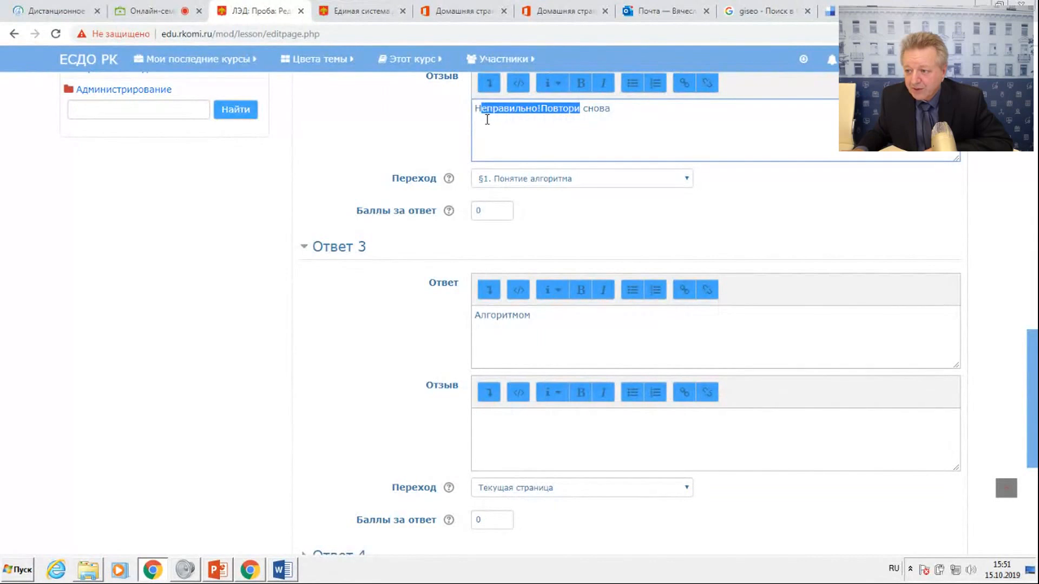
pyautogui.moveTo(475, 108); pyautogui.dragTo(612, 106)
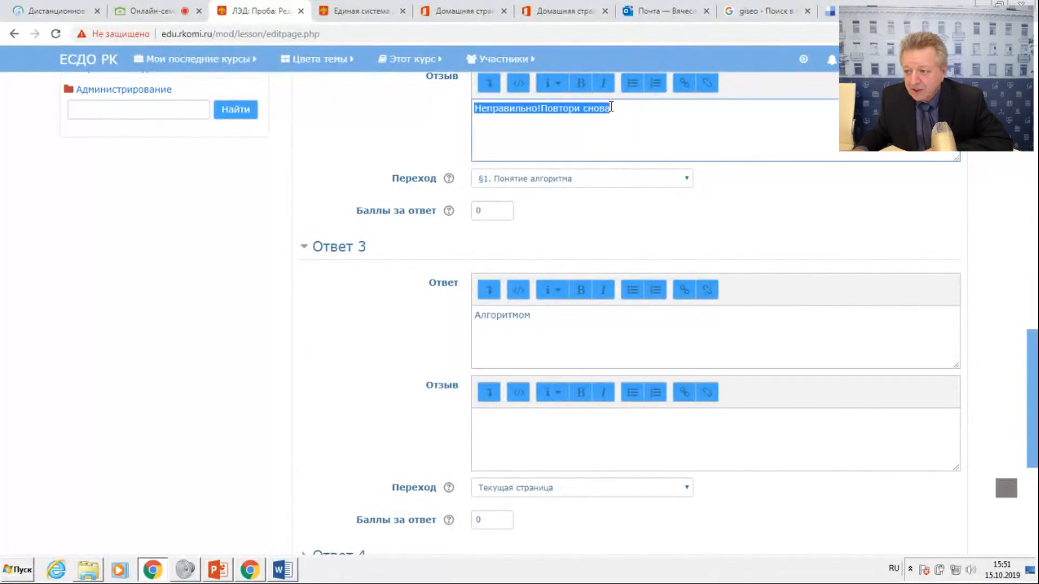
pyautogui.rightClick(570, 114)
pyautogui.click(607, 141)
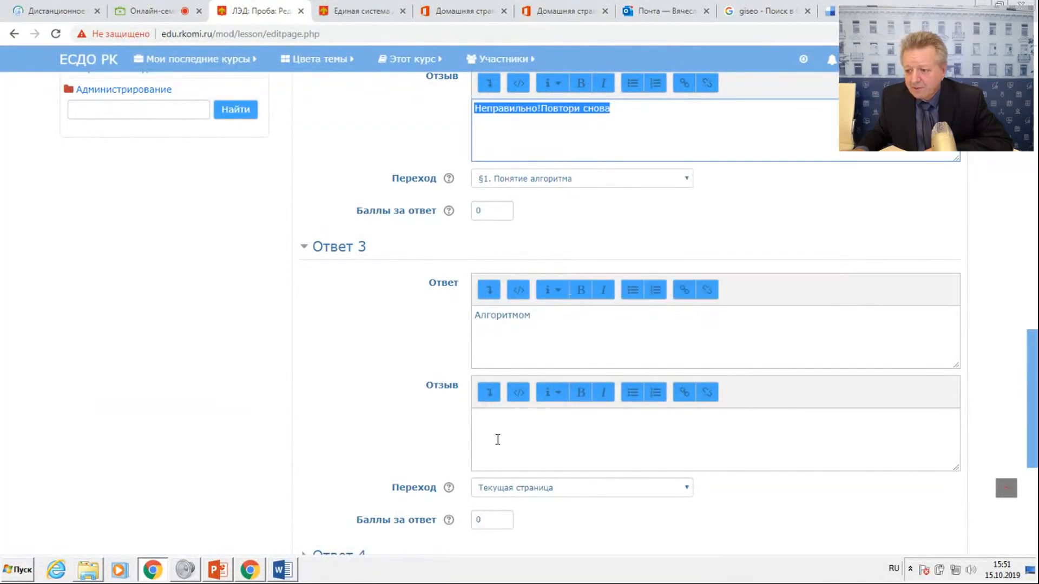
pyautogui.click(493, 422)
pyautogui.rightClick(491, 423)
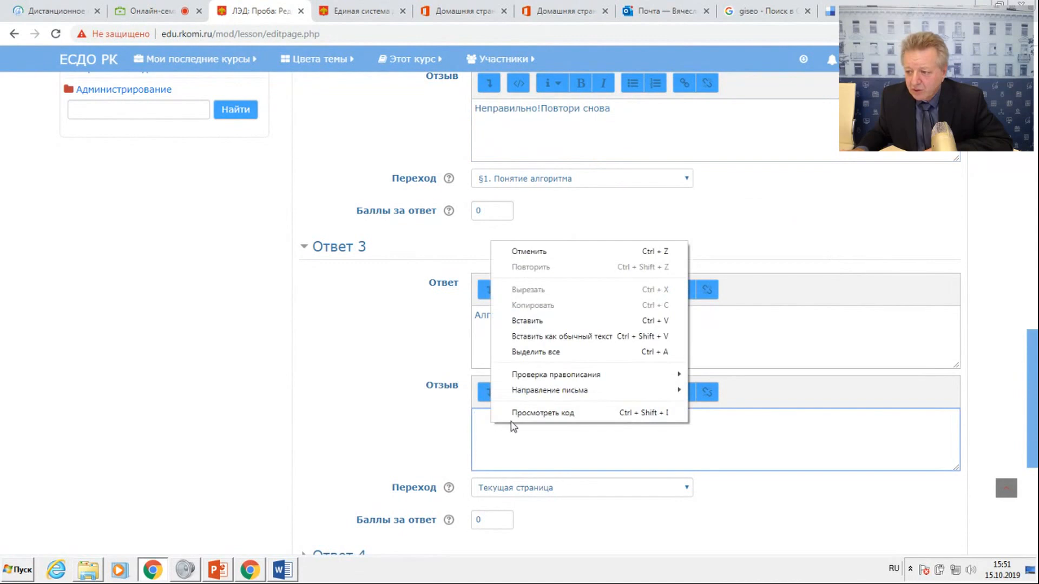
pyautogui.click(526, 321)
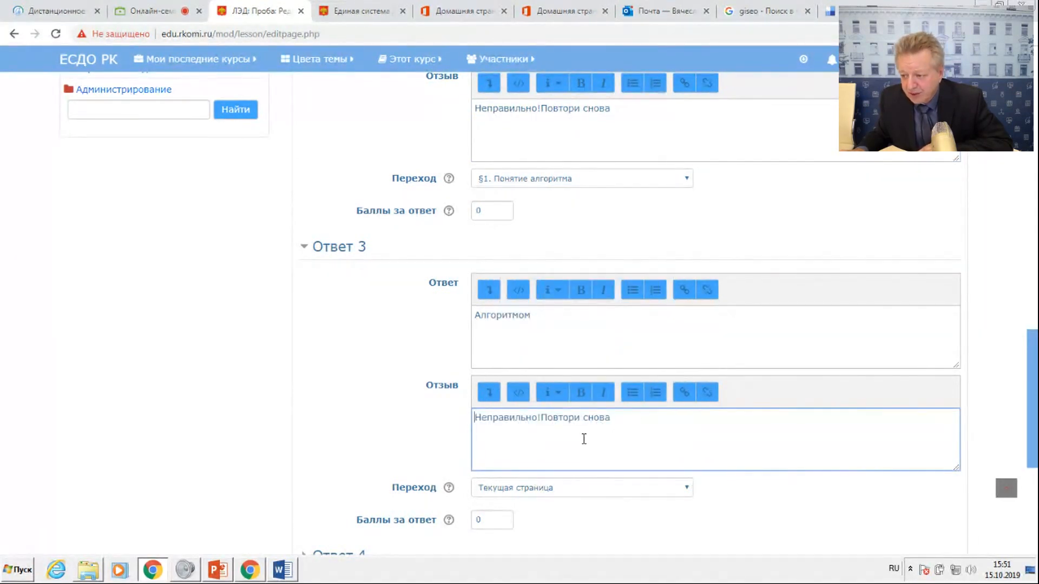
pyautogui.click(544, 419)
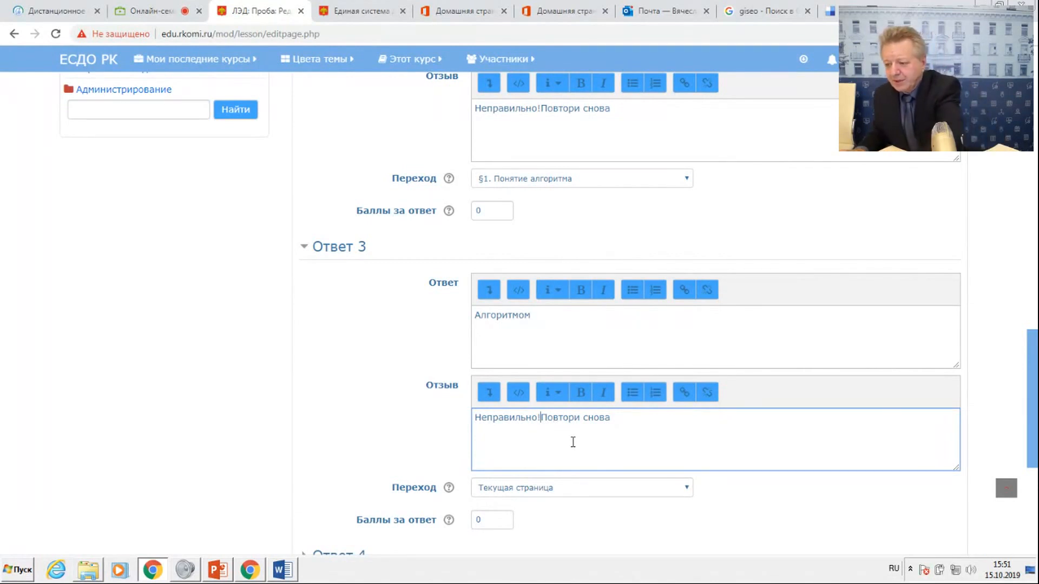
# Set the jump (Переход) of Ответ 3 to "§1. Понятие алгоритма" and expand the Ответ 4 section.
pyautogui.click(524, 487)
pyautogui.click(522, 472)
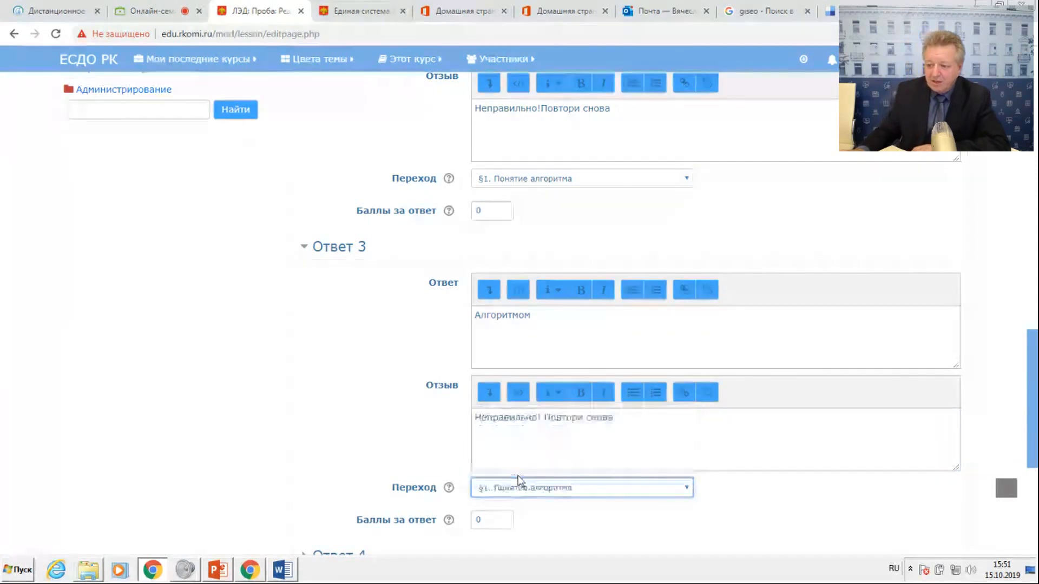
pyautogui.scroll(-5, 504, 438)
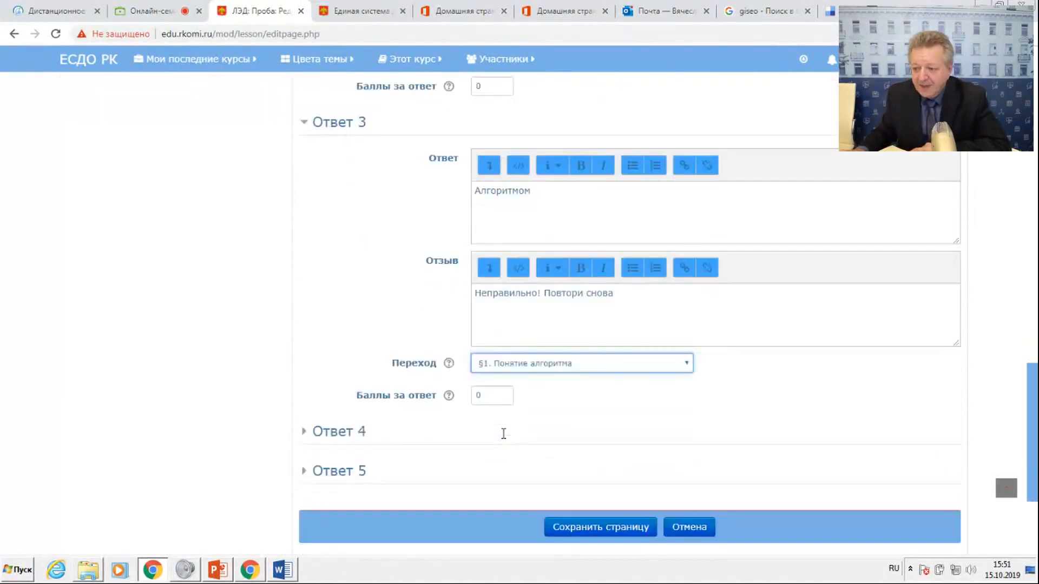
pyautogui.click(314, 300)
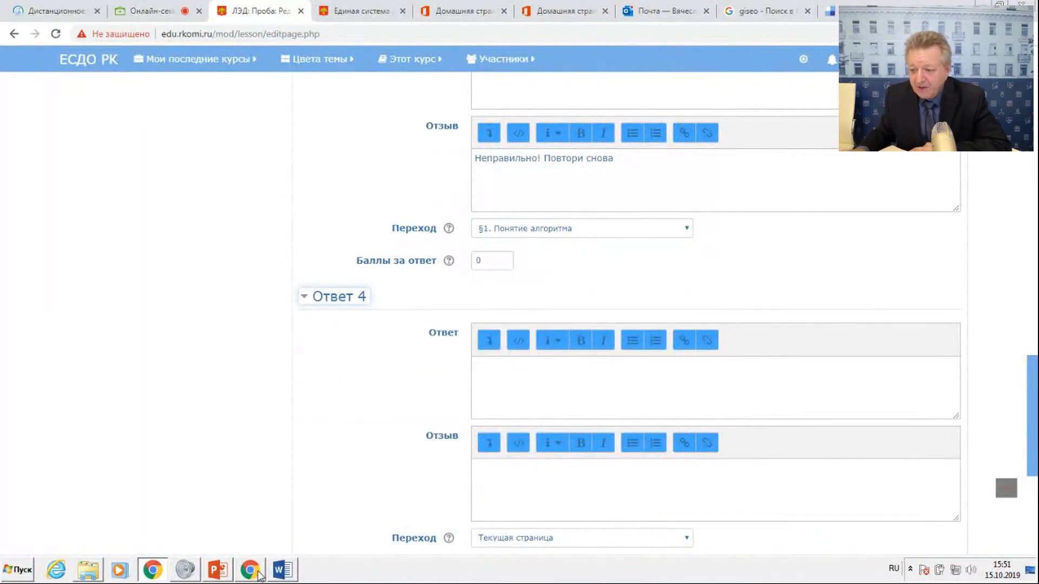
# Copy "Управляющим человеком или устройством" from the Word document and paste it in the browser as the answer text of Ответ 4.
pyautogui.click(283, 569)
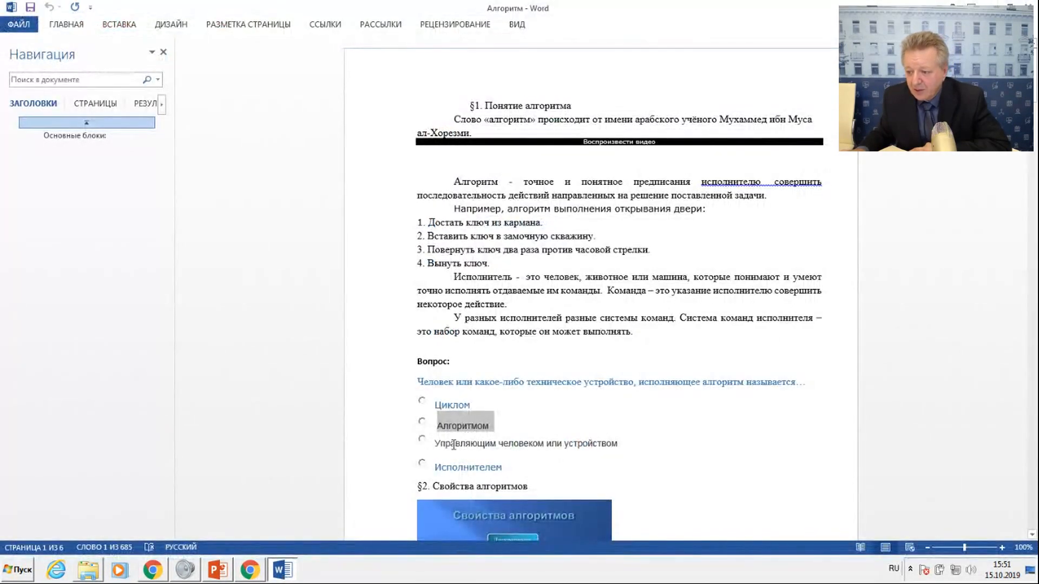
pyautogui.moveTo(437, 444); pyautogui.dragTo(605, 445)
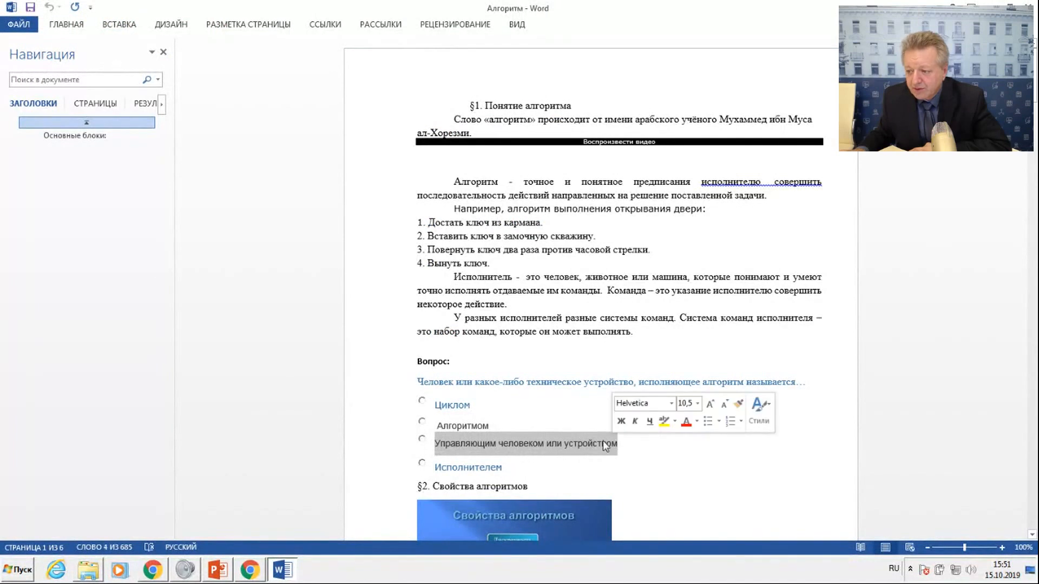
pyautogui.rightClick(605, 445)
pyautogui.click(630, 270)
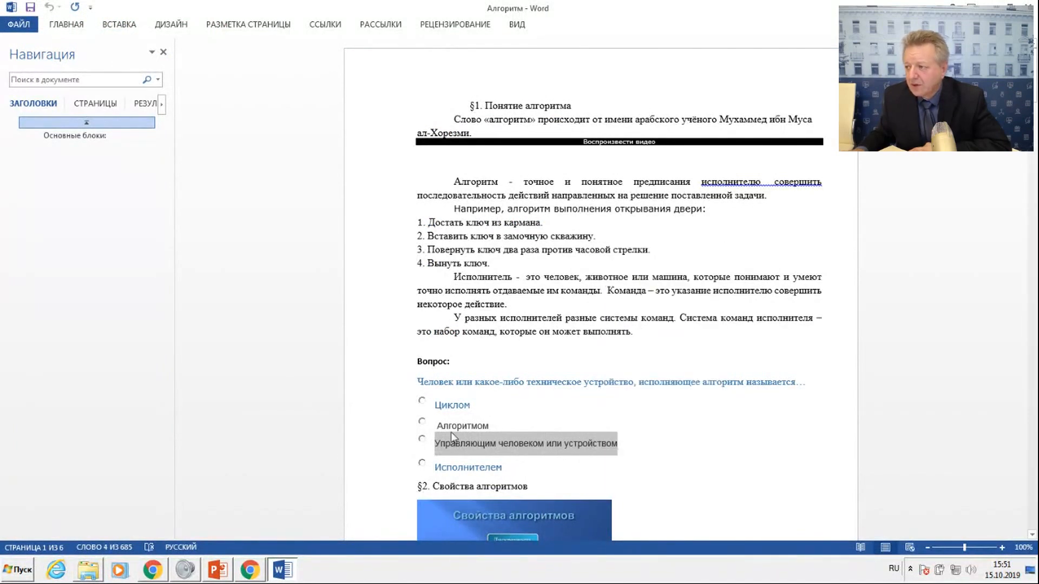
pyautogui.click(991, 7)
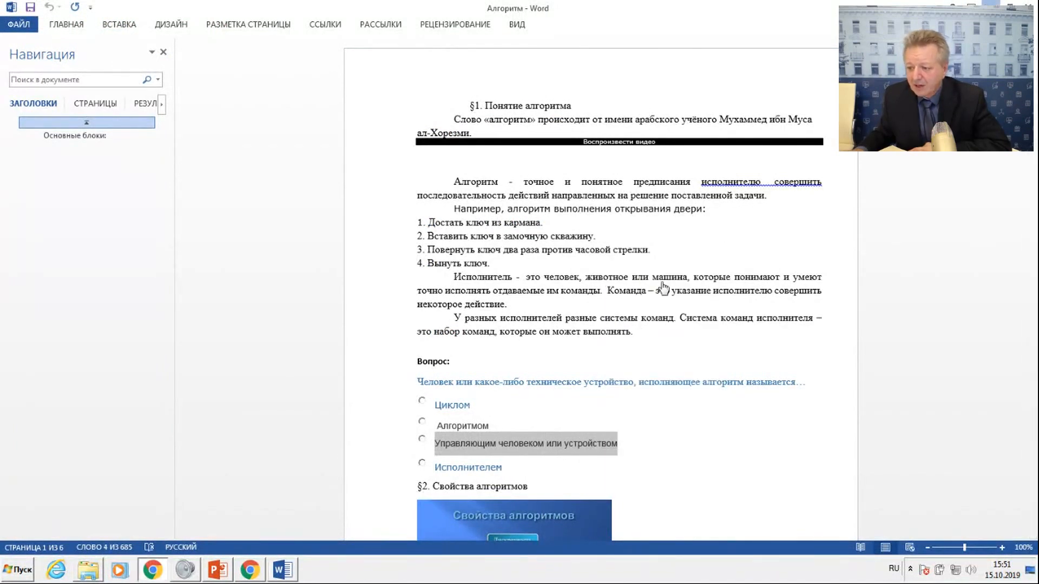
pyautogui.click(500, 410)
pyautogui.rightClick(500, 411)
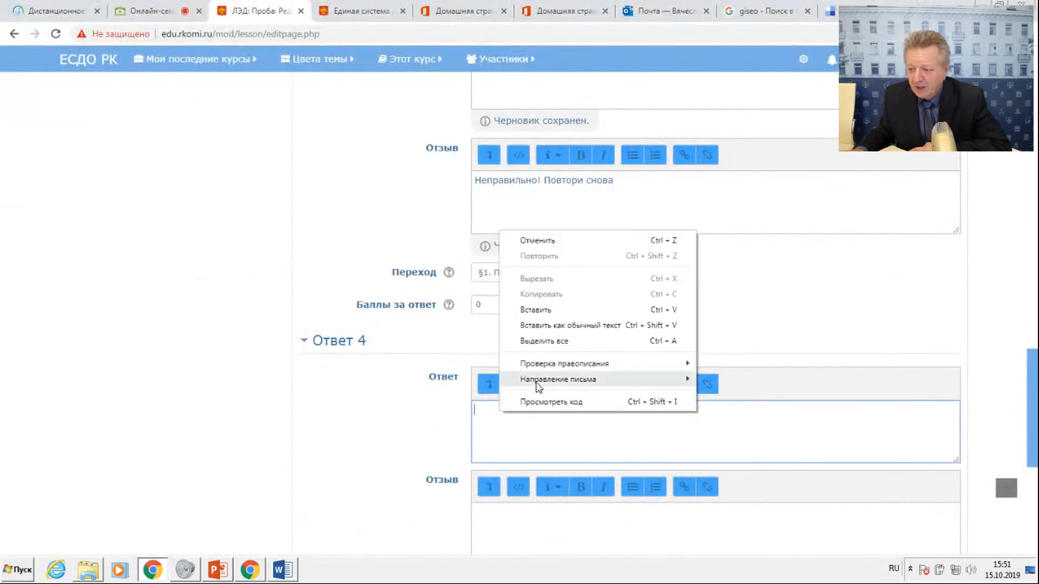
pyautogui.click(533, 325)
pyautogui.scroll(-1, 540, 313)
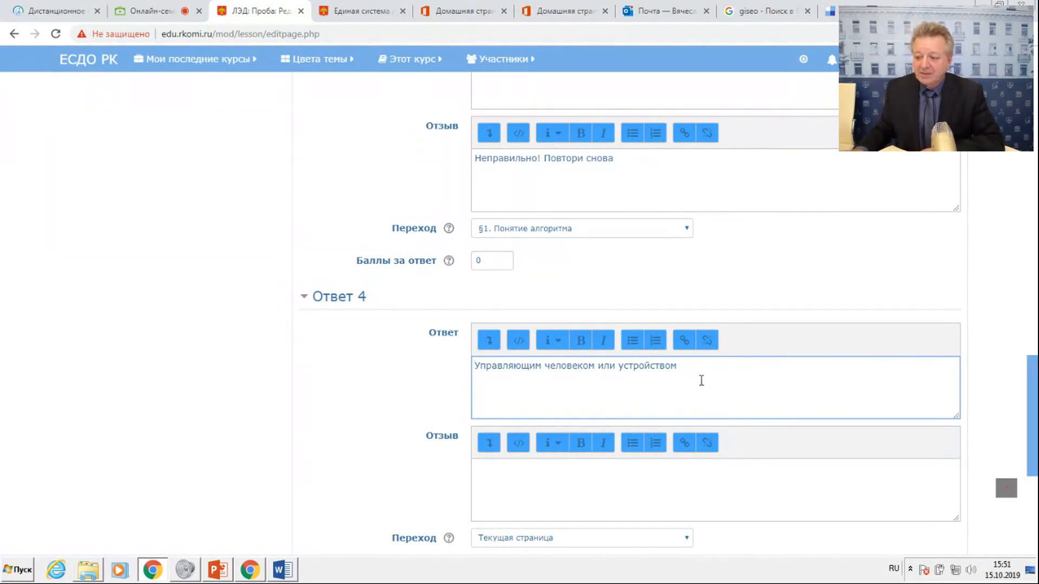
# Copy the feedback of Ответ 3 into the Отзыв of Ответ 4 and extend it to "Неправильно! Повтори снова!".
pyautogui.click(488, 473)
pyautogui.moveTo(475, 160); pyautogui.dragTo(621, 163)
pyautogui.rightClick(605, 162)
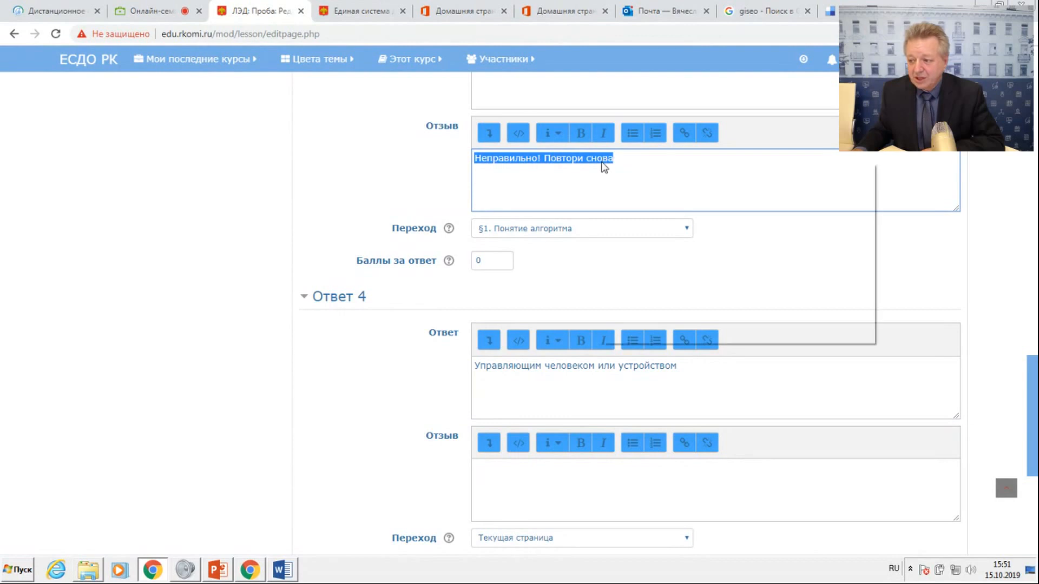
pyautogui.click(635, 187)
pyautogui.click(496, 479)
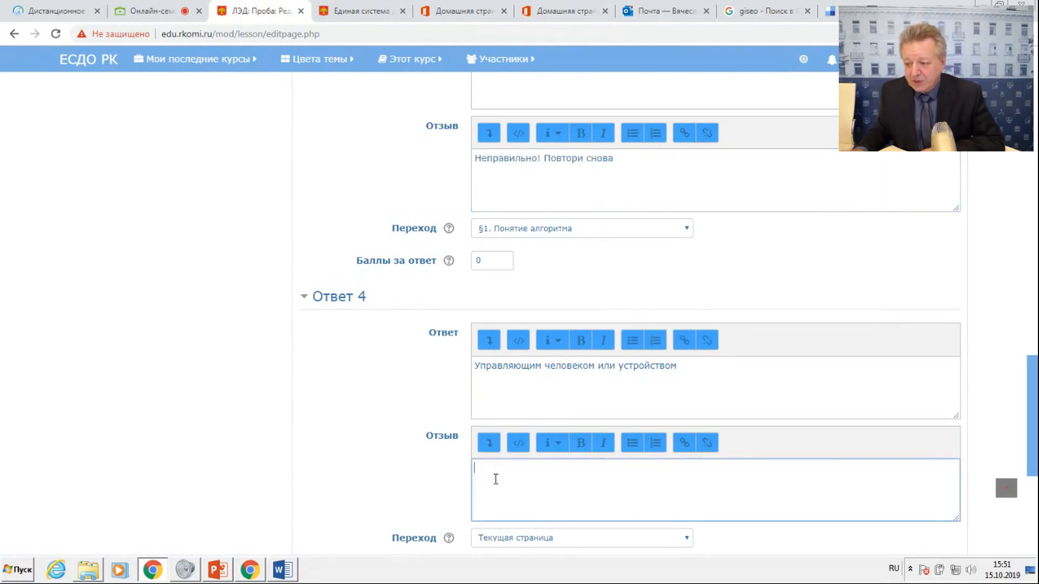
pyautogui.rightClick(494, 476)
pyautogui.click(528, 377)
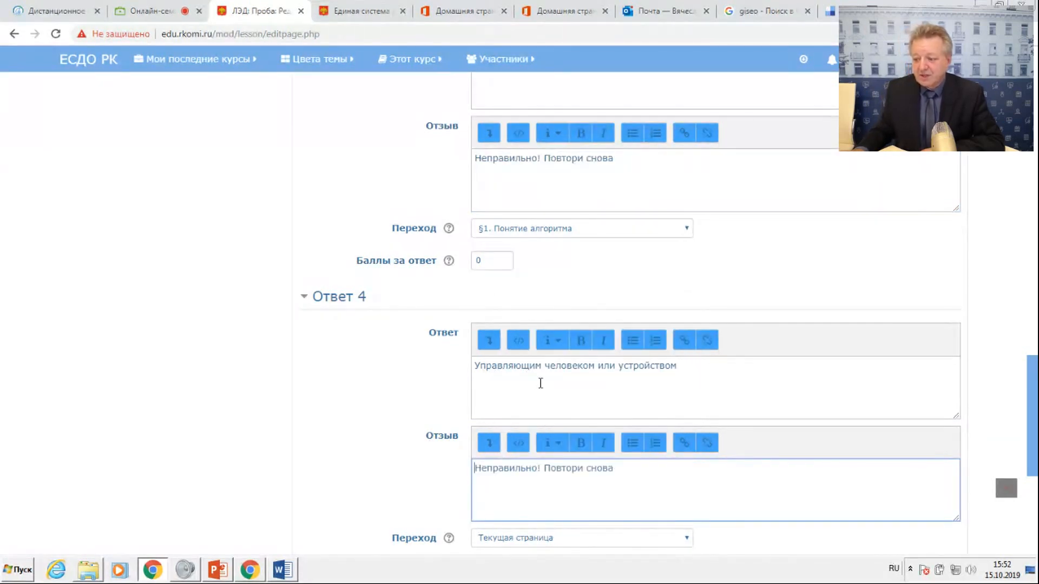
pyautogui.write('!')
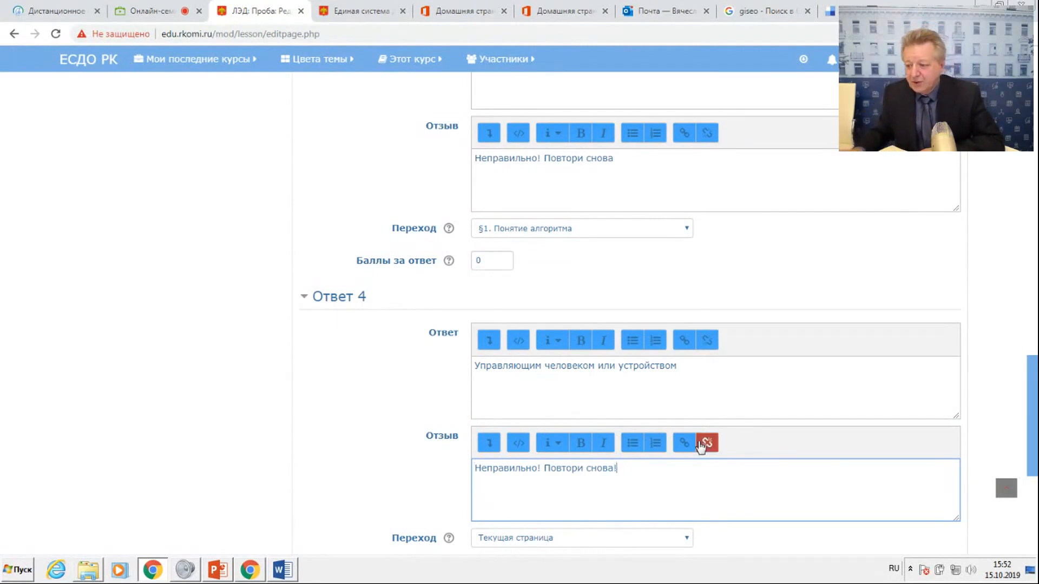
# Save the question page and open the lecture Проба in view mode (Просмотр).
pyautogui.scroll(-5, 701, 447)
pyautogui.click(592, 411)
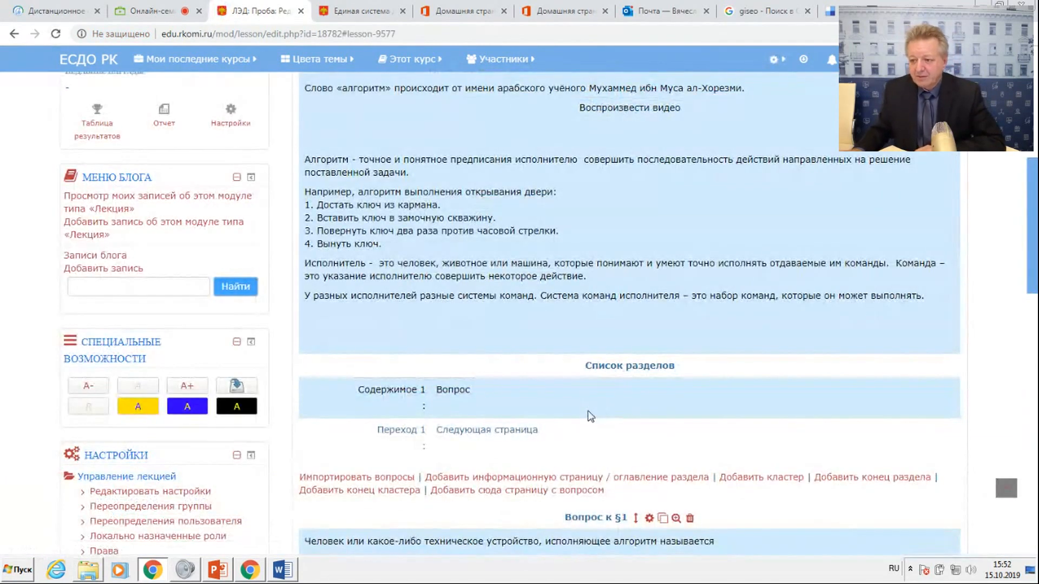
pyautogui.scroll(7, 591, 417)
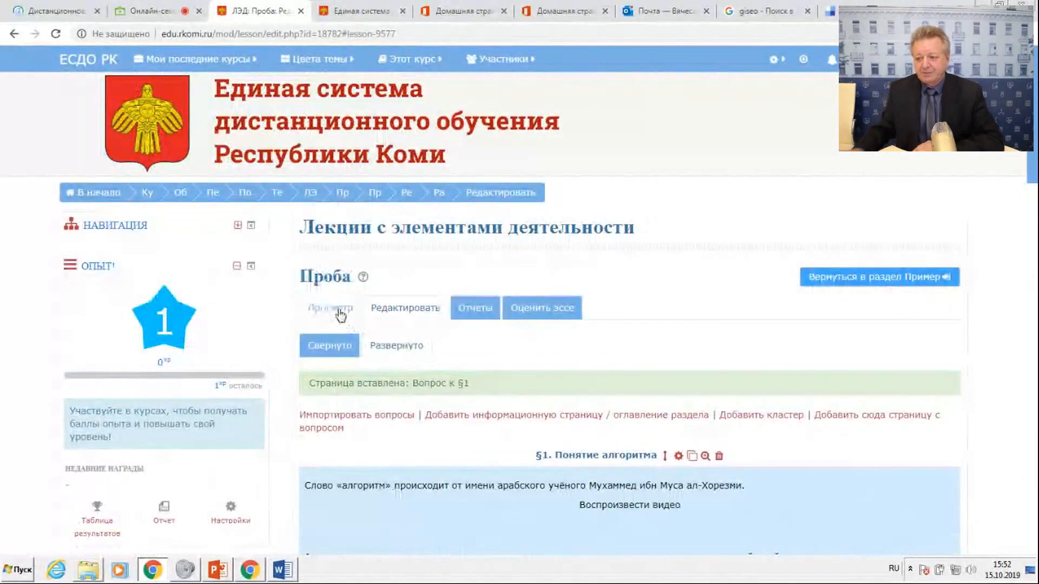
pyautogui.click(340, 314)
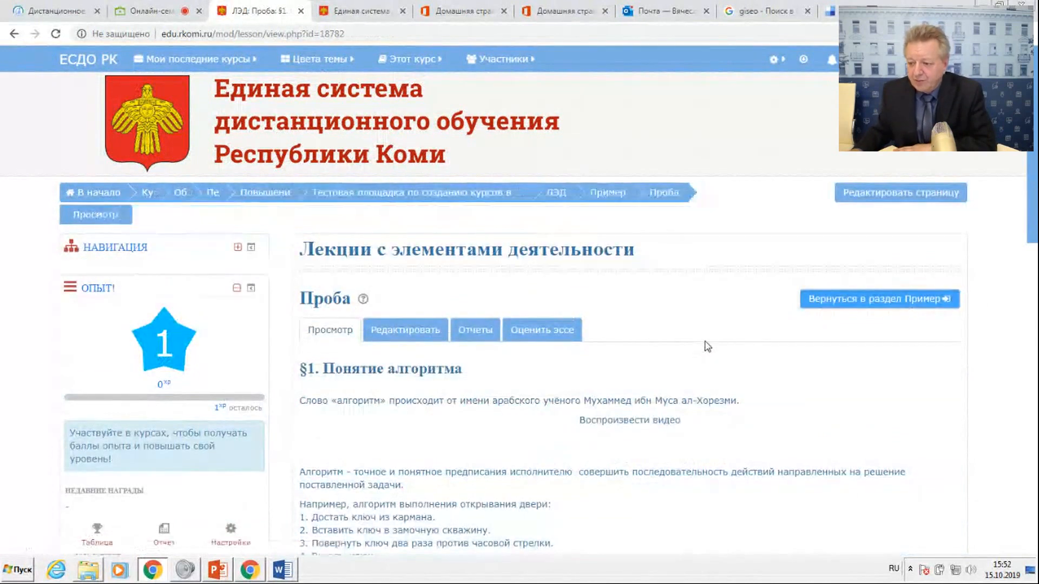
# Go from §1 to its question, submit the answer "Цикл" and continue from its feedback along the answer's jump.
pyautogui.scroll(-8, 706, 346)
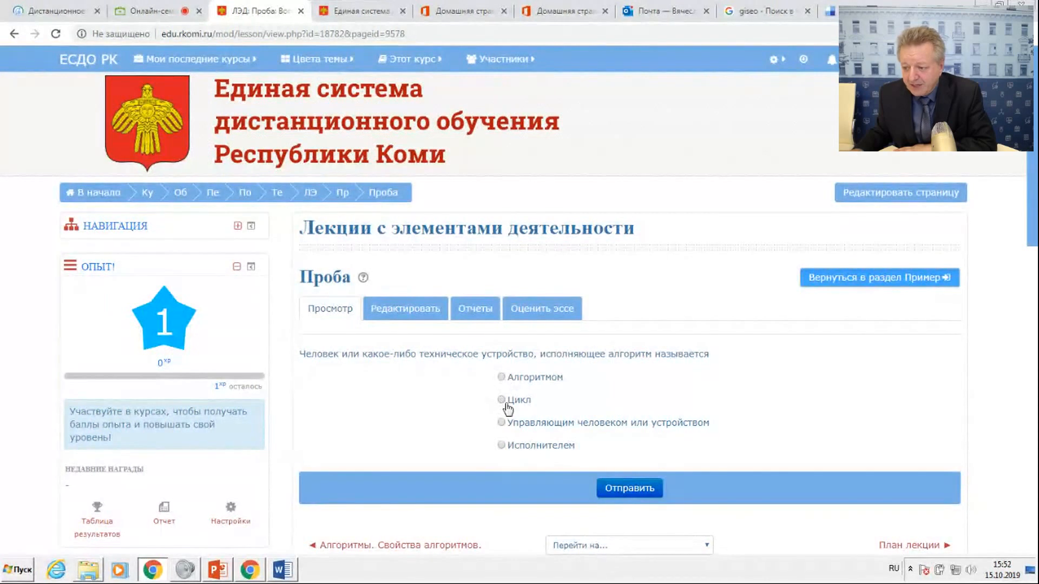
pyautogui.click(624, 489)
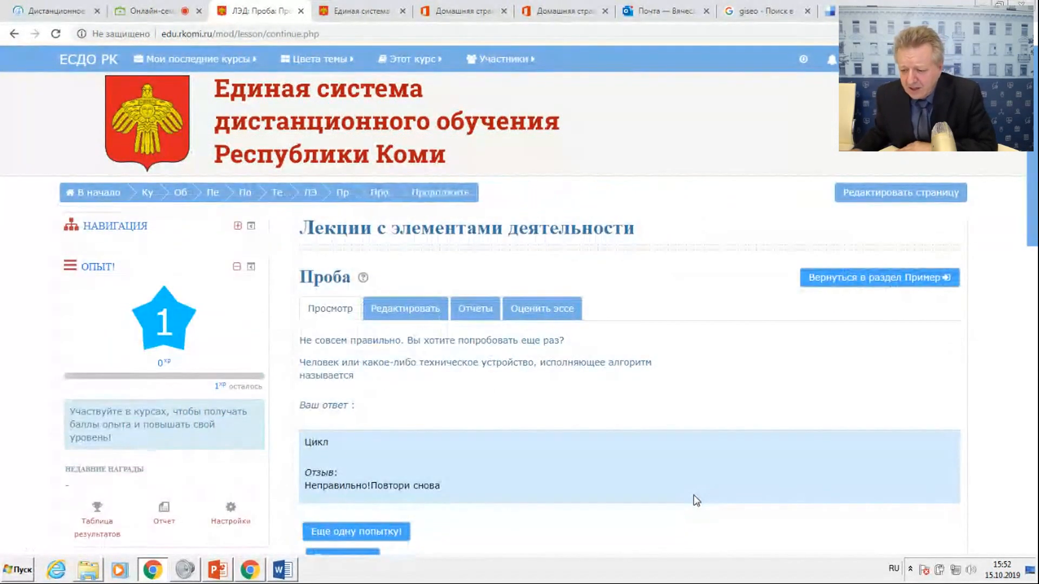
pyautogui.scroll(-4, 514, 433)
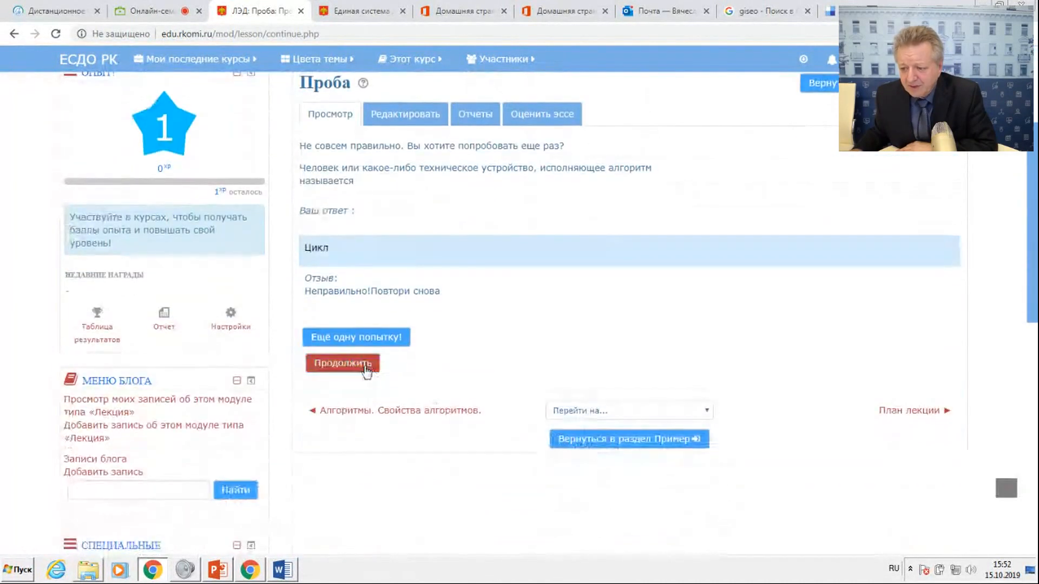
pyautogui.click(336, 368)
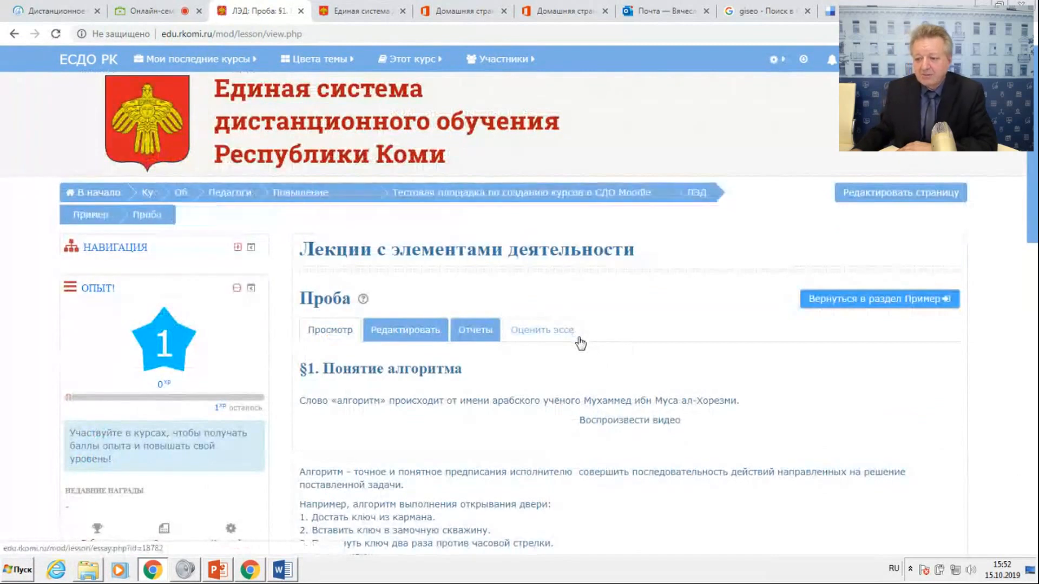
pyautogui.scroll(-4, 580, 344)
pyautogui.scroll(2, 580, 343)
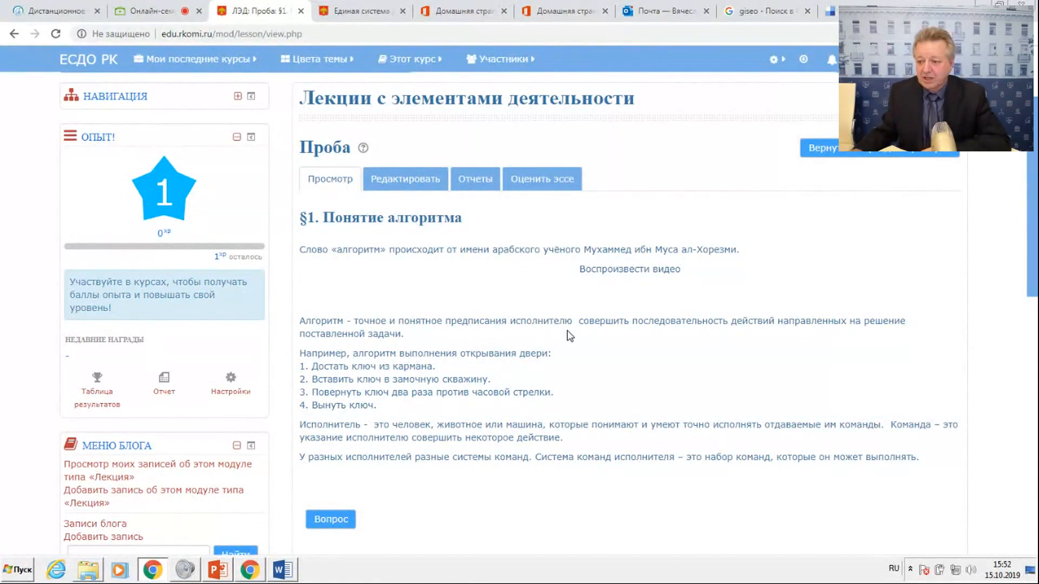
pyautogui.scroll(3, 571, 336)
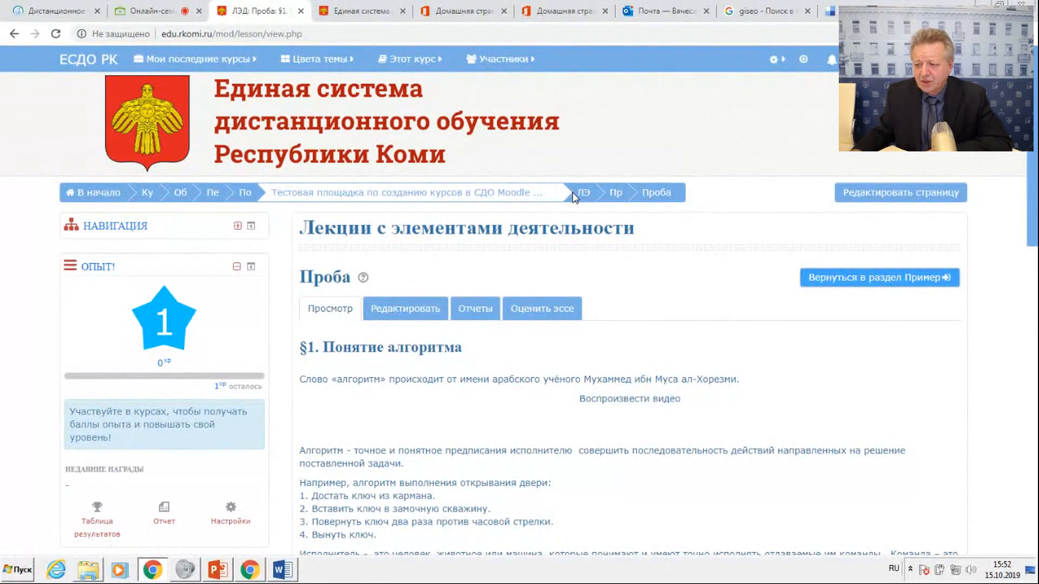
# Return from the lecture to the course page and turn on editing mode for the course.
pyautogui.click(310, 192)
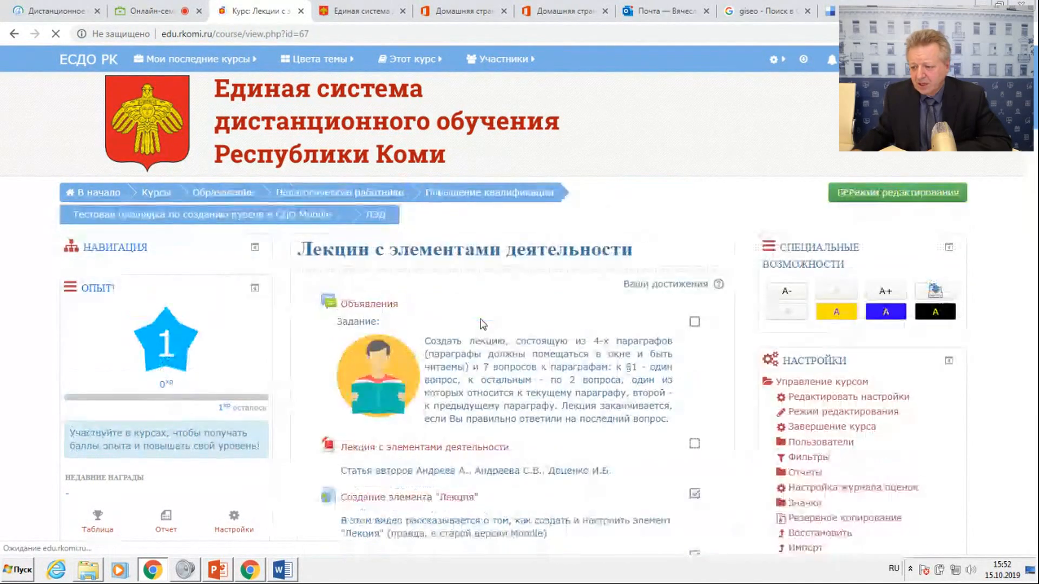
pyautogui.scroll(-8, 498, 330)
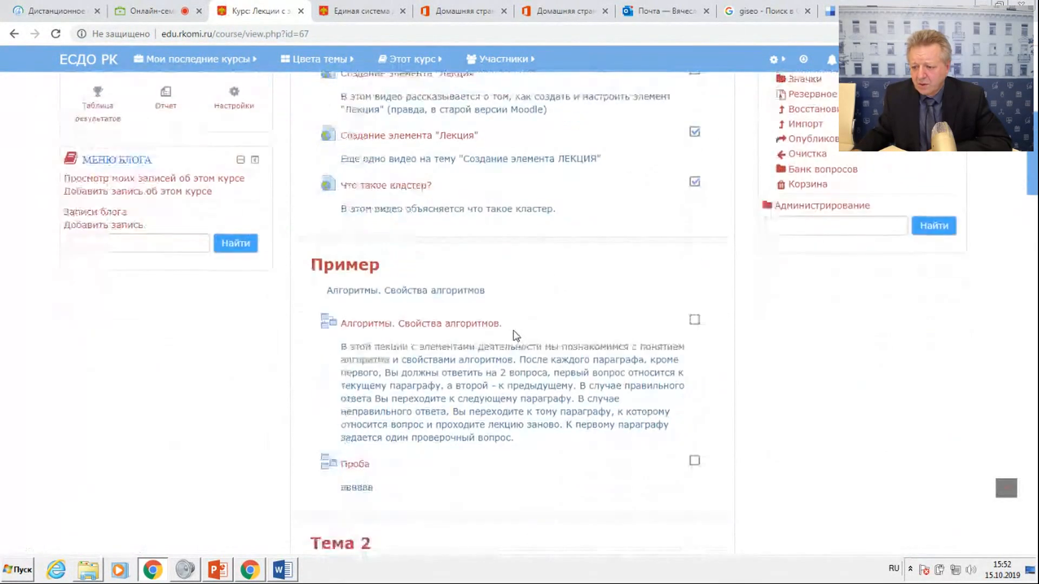
pyautogui.scroll(-1, 511, 336)
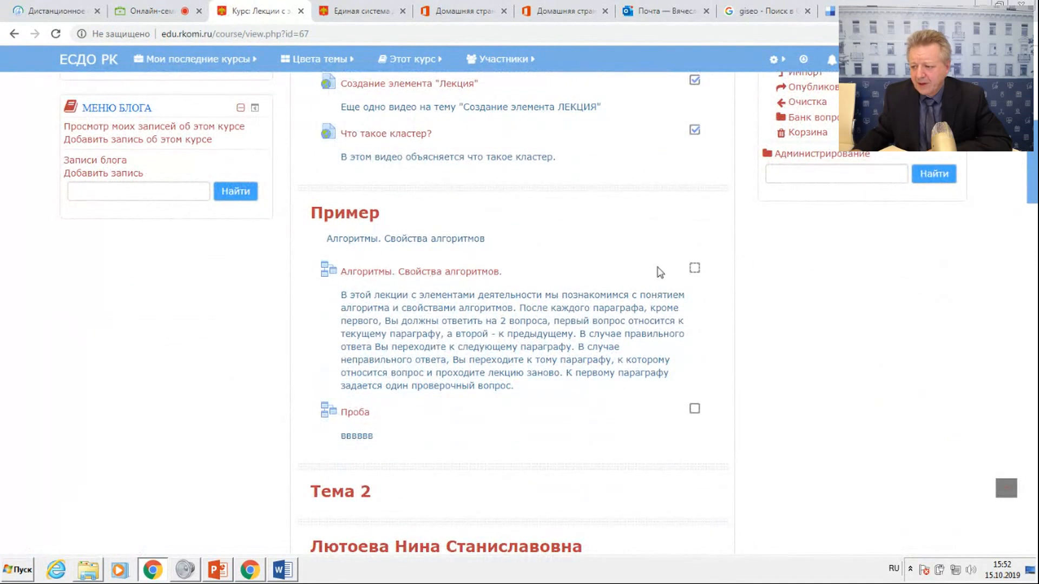
pyautogui.scroll(10, 491, 269)
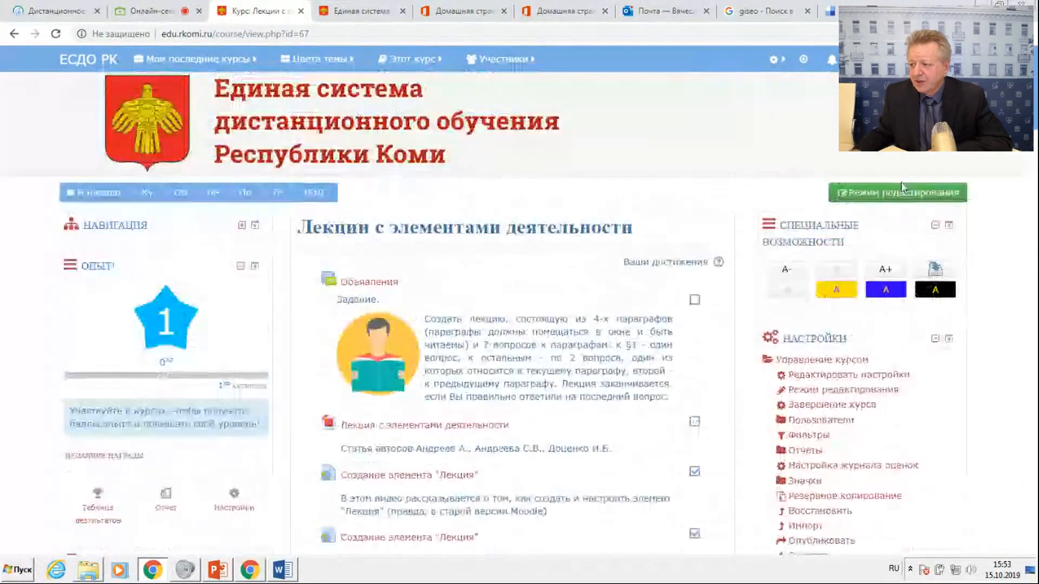
pyautogui.click(898, 191)
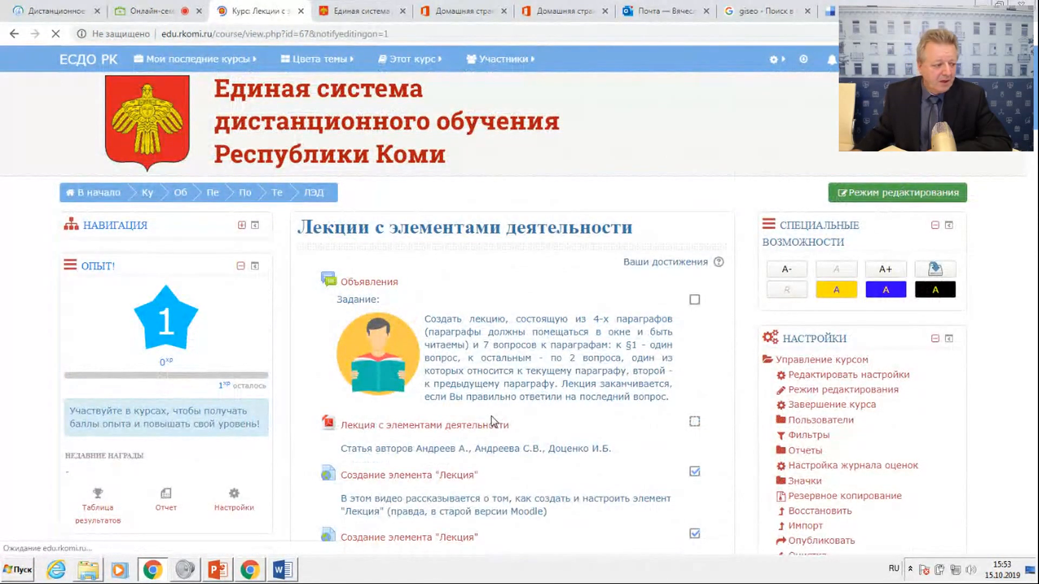
# Open the settings of the lecture "Алгоритмы. Свойства алгоритмов." in the Пример section for editing.
pyautogui.scroll(-8, 492, 421)
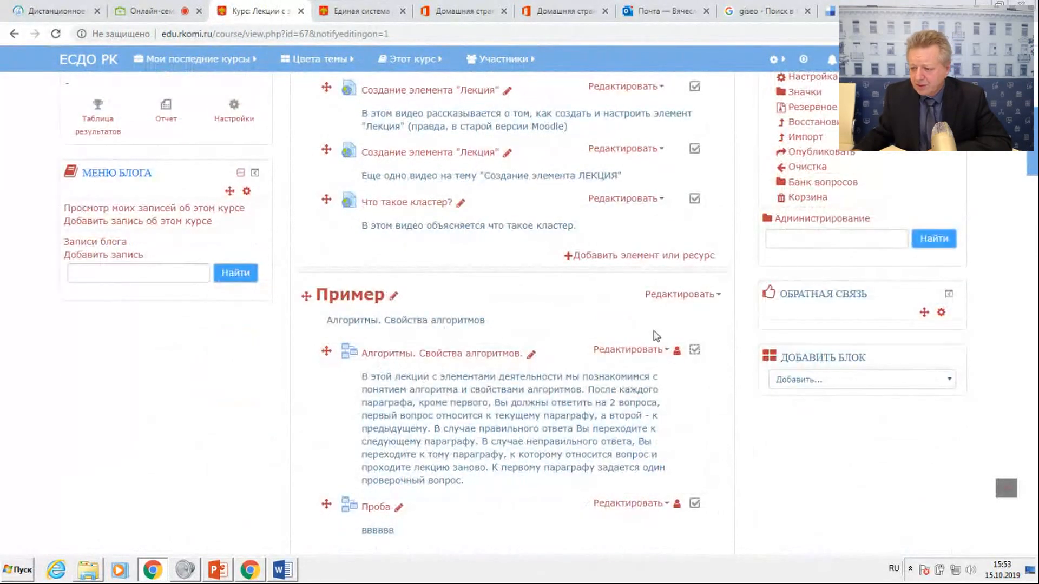
pyautogui.click(661, 350)
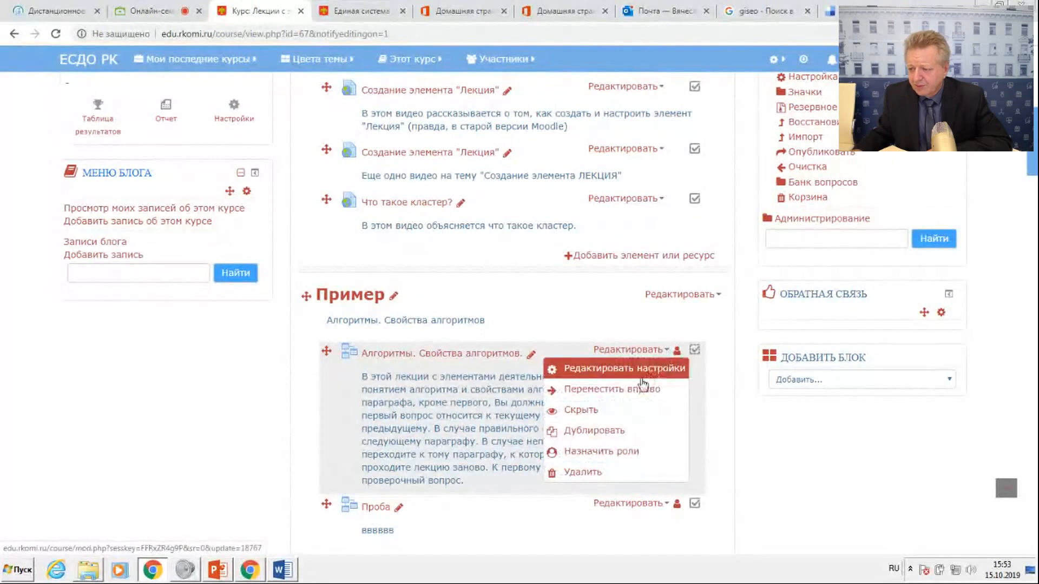
pyautogui.click(642, 378)
# Expand the Доступность and Ограничение доступа sections of the lecture settings and examine their options.
pyautogui.scroll(-7, 594, 345)
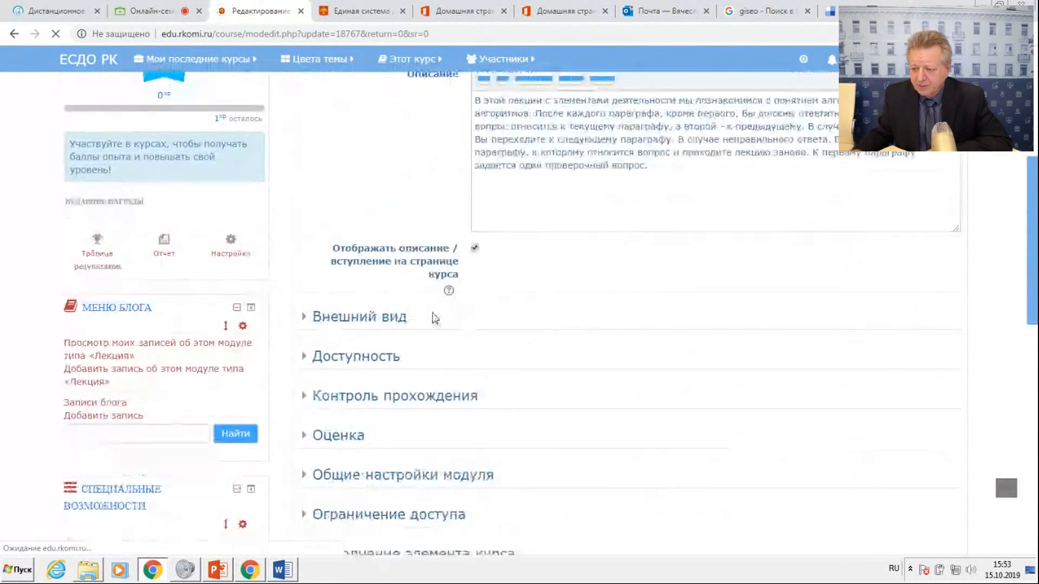
pyautogui.click(368, 356)
pyautogui.scroll(-2, 676, 305)
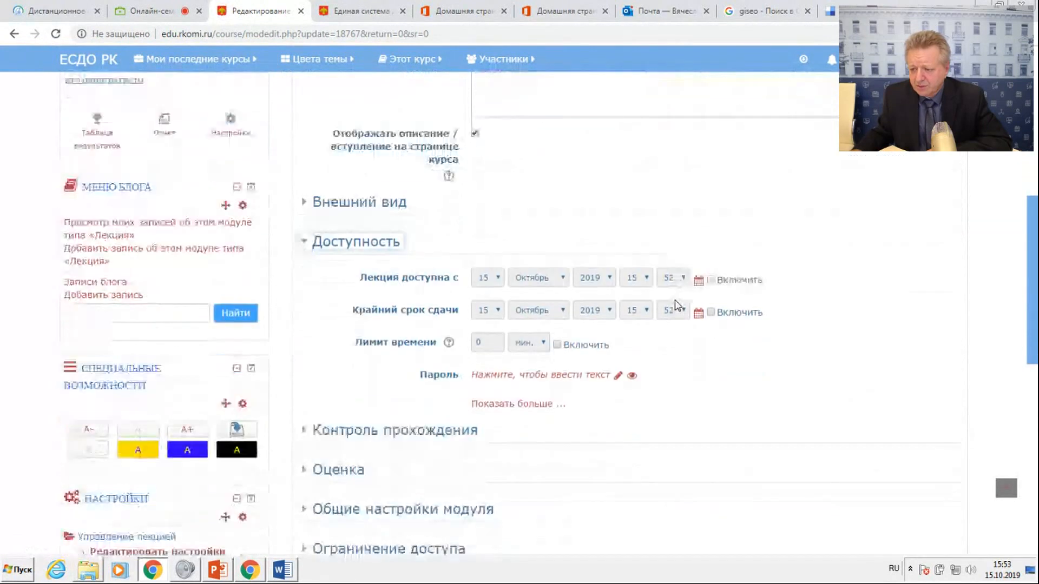
pyautogui.scroll(-1, 678, 306)
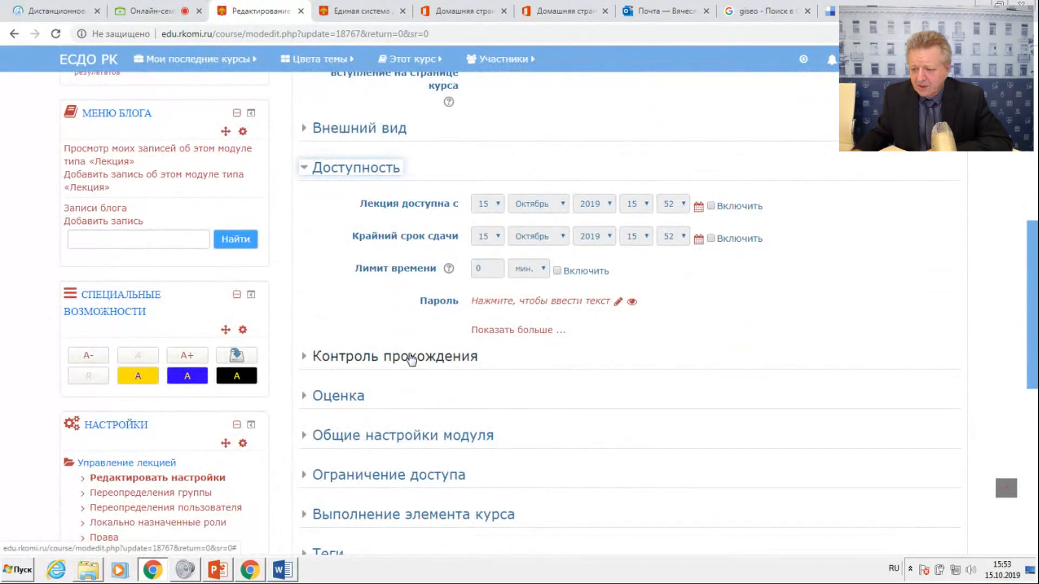
pyautogui.click(393, 475)
pyautogui.scroll(-3, 728, 388)
pyautogui.scroll(3, 726, 387)
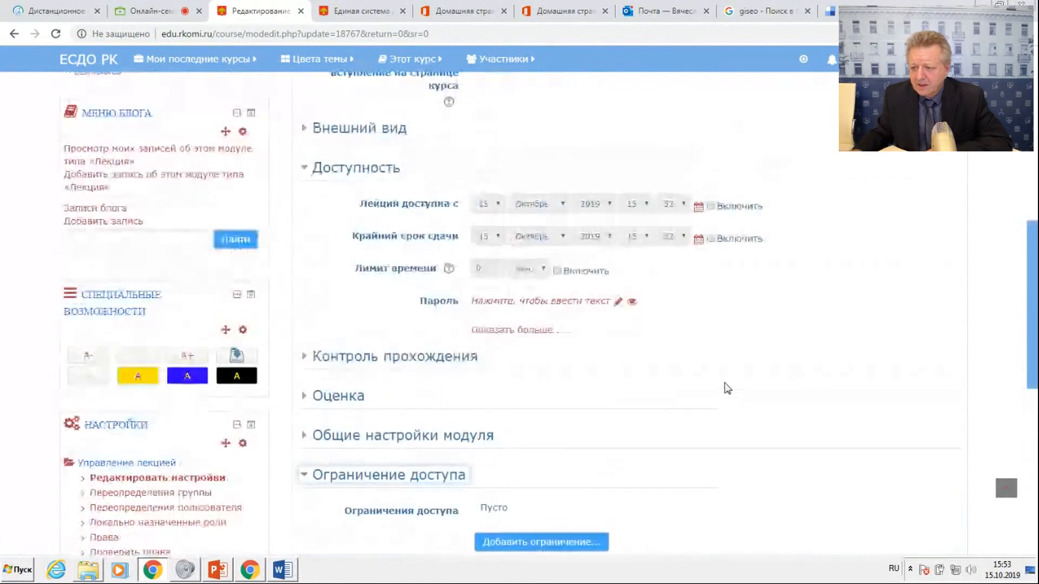
# Under Контроль прохождения, keep "Давать возможность повторно ответить на вопрос" at Нет and save the lecture settings, returning to the course.
pyautogui.click(361, 352)
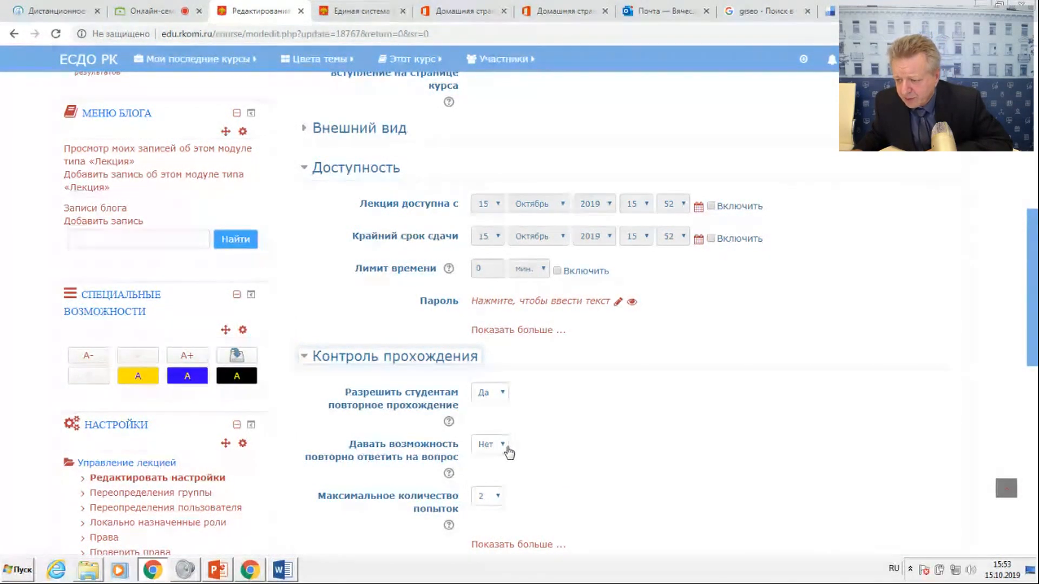
pyautogui.click(503, 447)
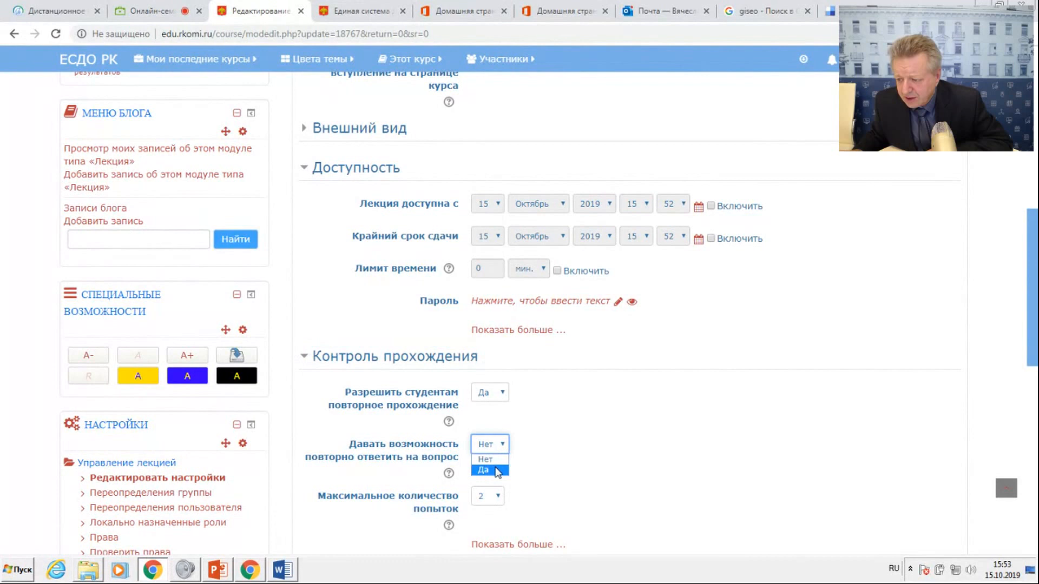
pyautogui.click(492, 461)
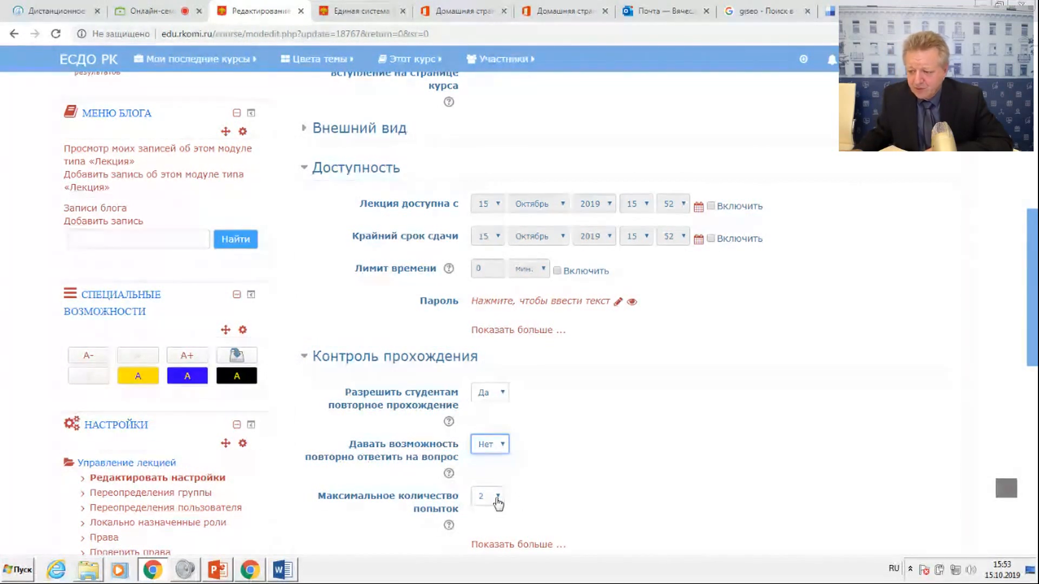
pyautogui.scroll(-5, 573, 447)
pyautogui.scroll(-4, 577, 451)
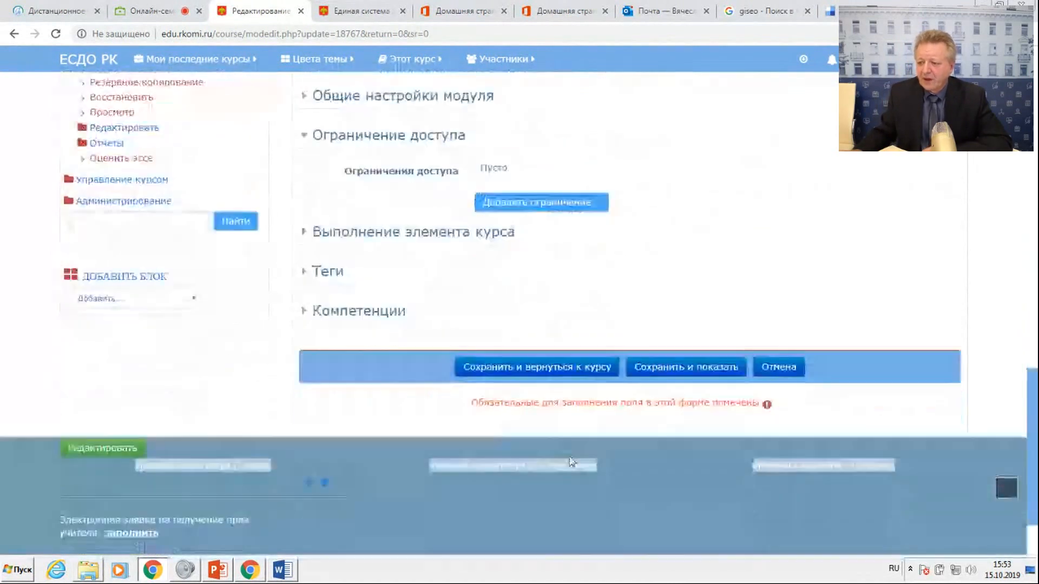
pyautogui.click(578, 372)
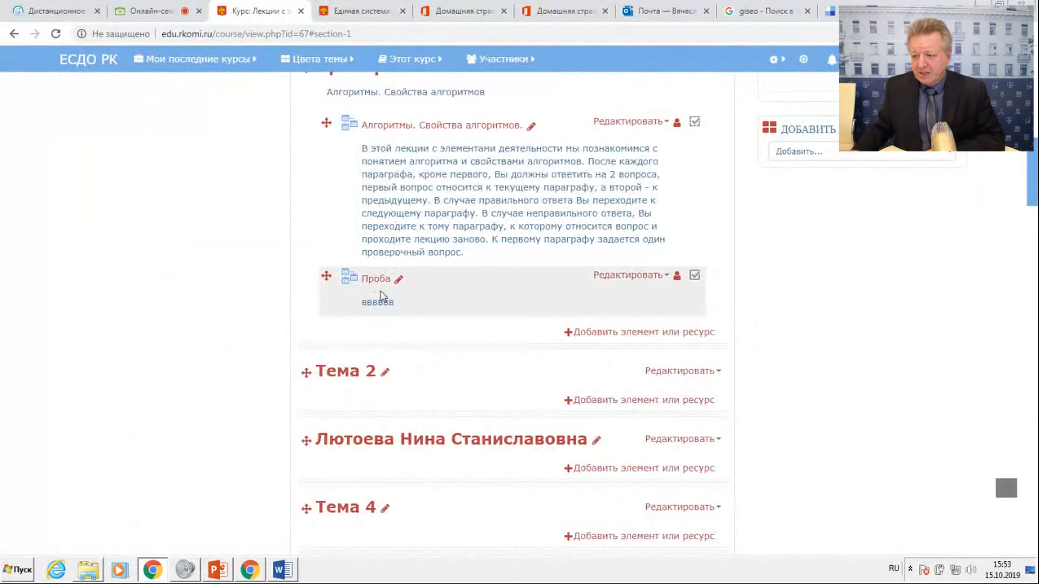
# Open the lecture Проба, agree to continue from the last position and switch to its editing view (Редактировать).
pyautogui.click(375, 282)
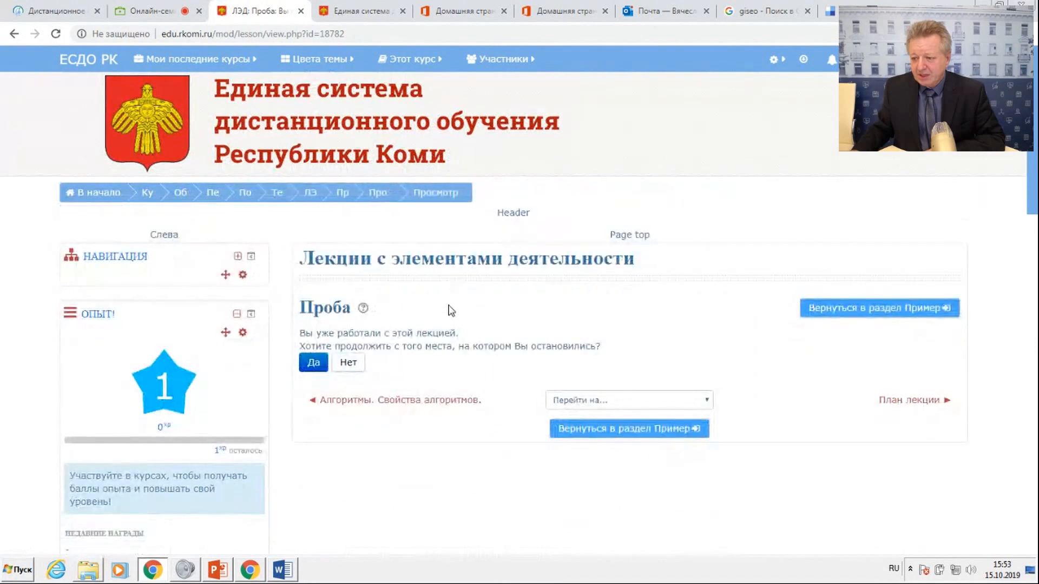
pyautogui.scroll(-4, 452, 311)
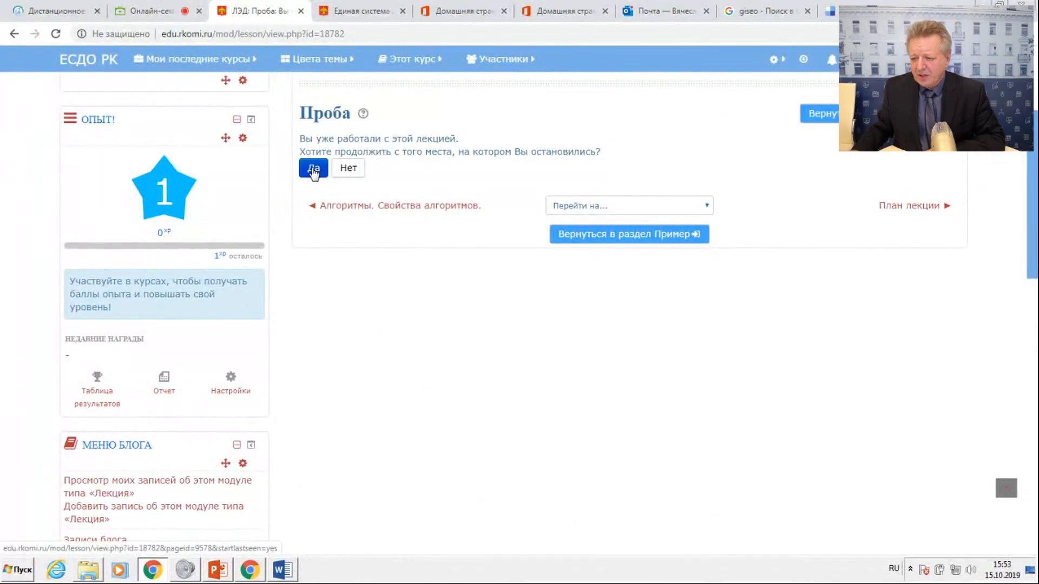
pyautogui.click(313, 169)
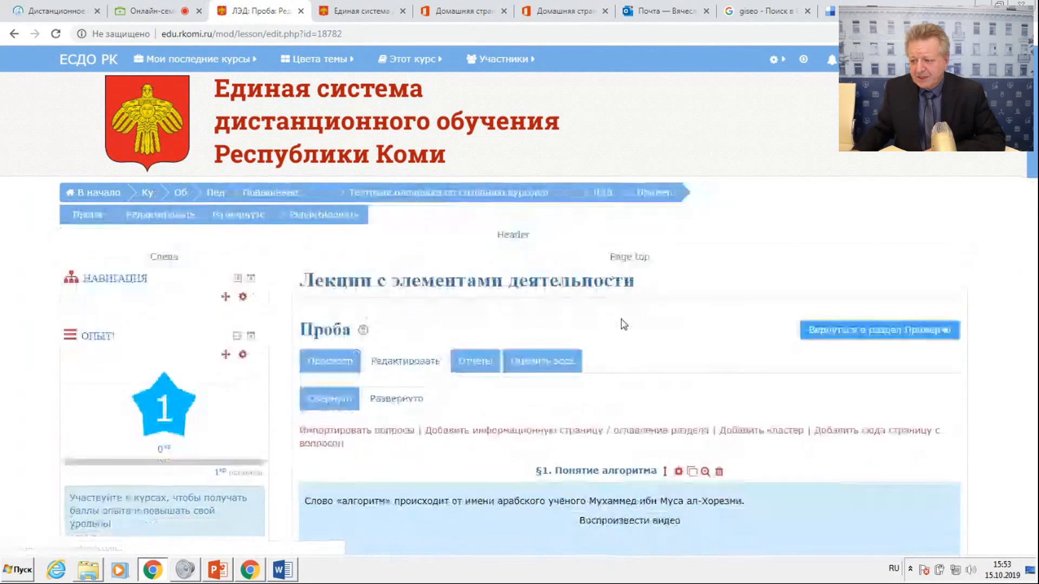
# Show the lecture's pages in collapsed form (Свернуто) and add an information page (информационная страница / оглавление раздела) after "Вопрос к §1".
pyautogui.scroll(-3, 622, 325)
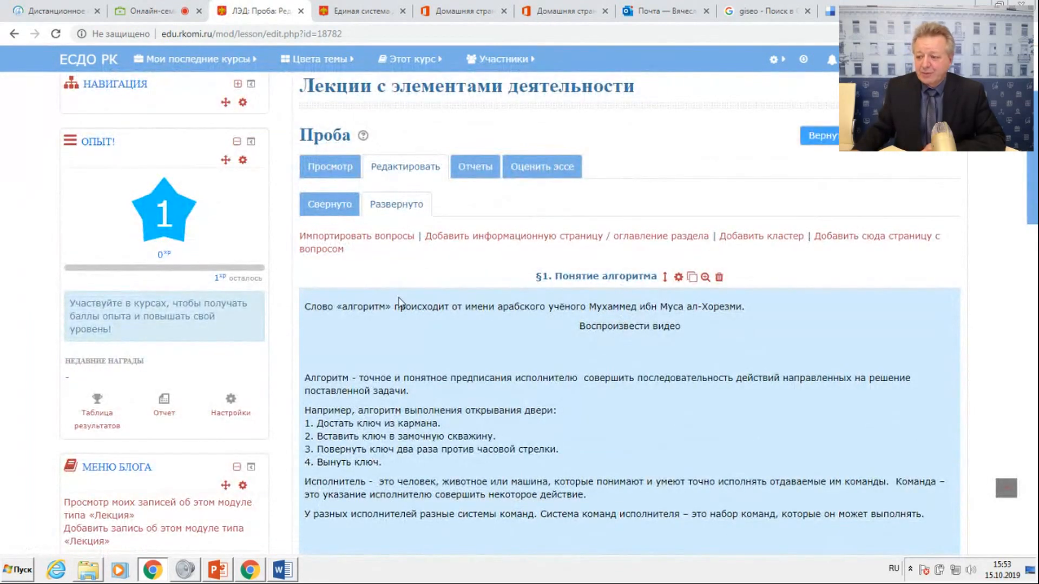
pyautogui.scroll(-10, 530, 314)
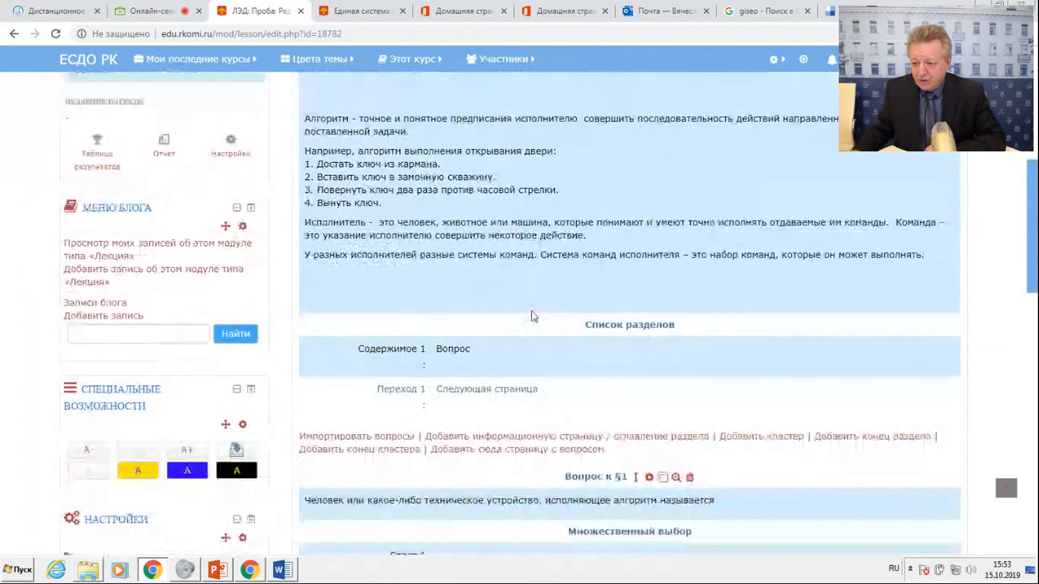
pyautogui.scroll(-9, 533, 328)
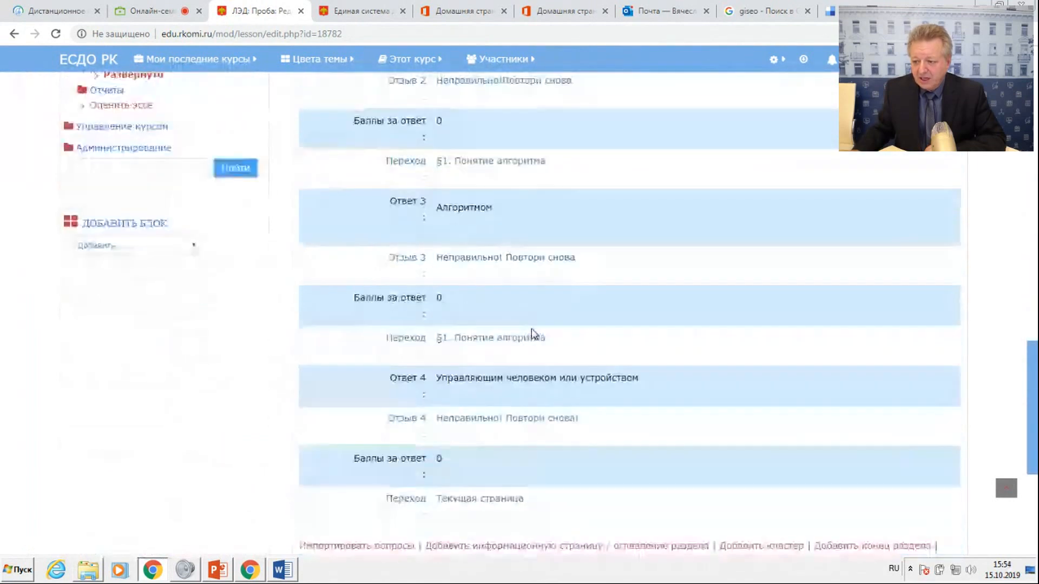
pyautogui.scroll(20, 535, 360)
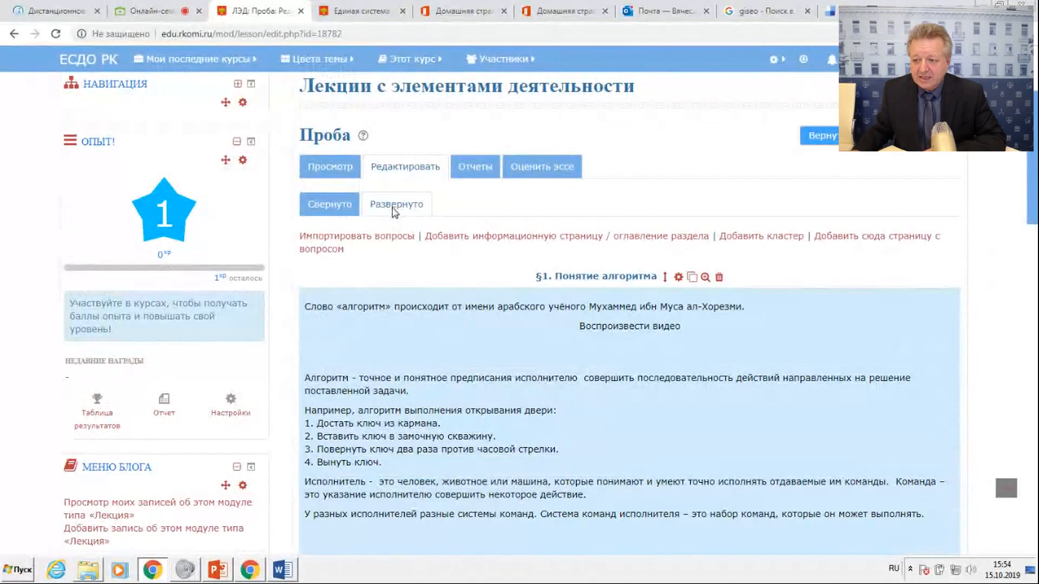
pyautogui.click(326, 205)
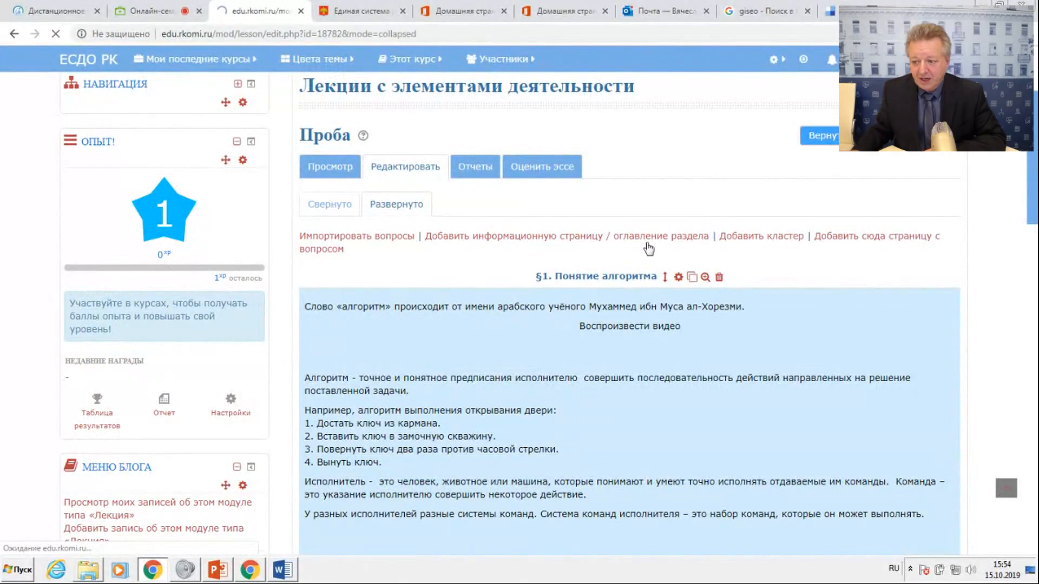
pyautogui.scroll(-3, 659, 276)
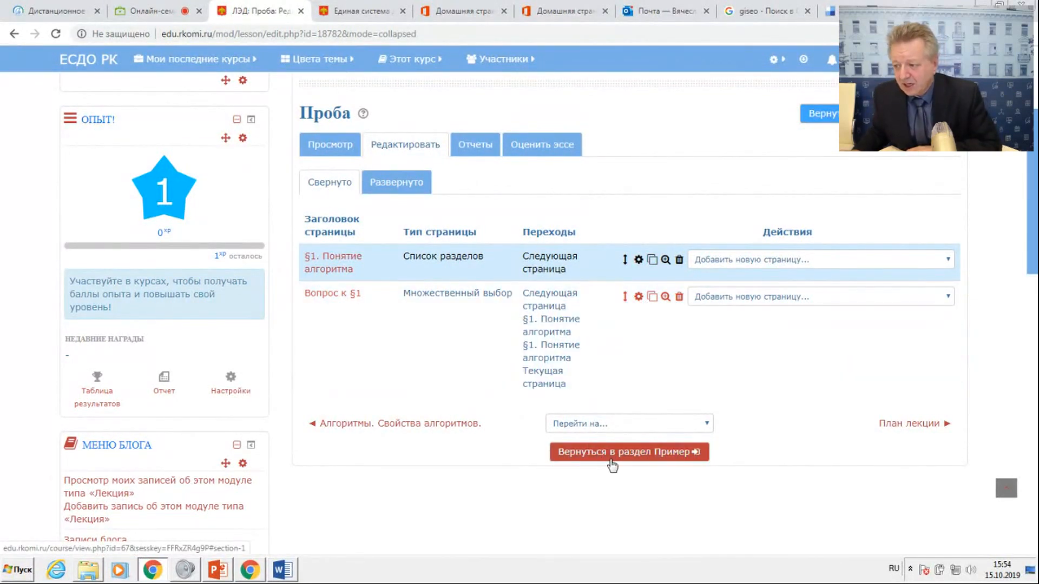
pyautogui.click(764, 301)
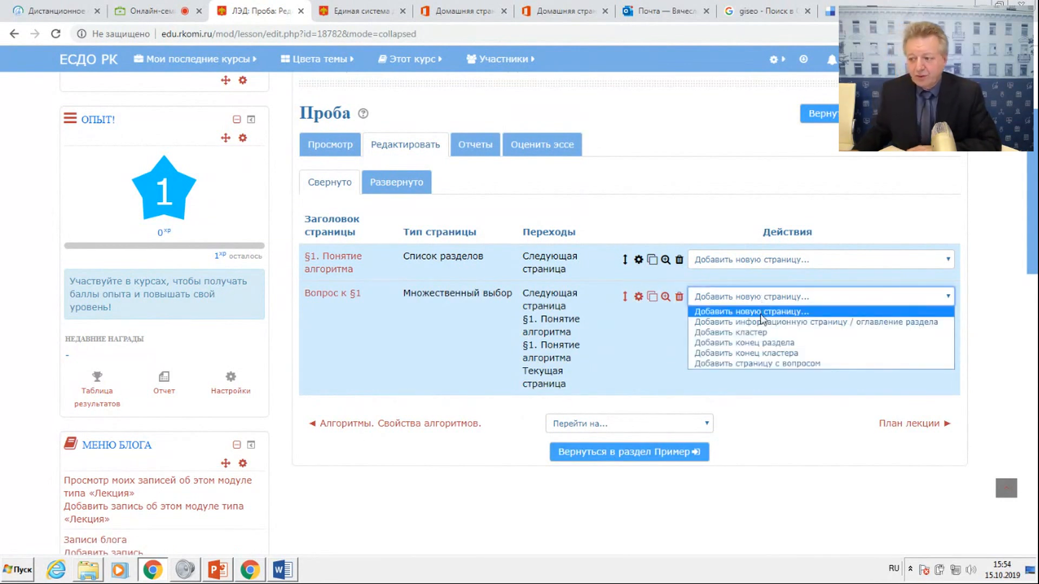
pyautogui.click(762, 323)
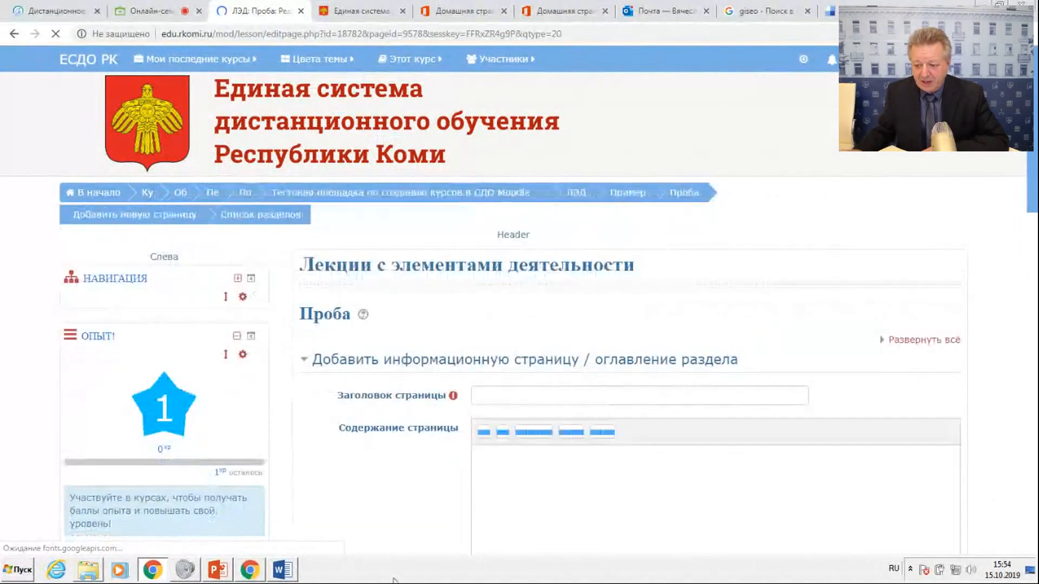
# Copy the heading "§2. Свойства алгоритмов" from the Word document and paste it in the browser as the new page's Заголовок страницы.
pyautogui.click(274, 571)
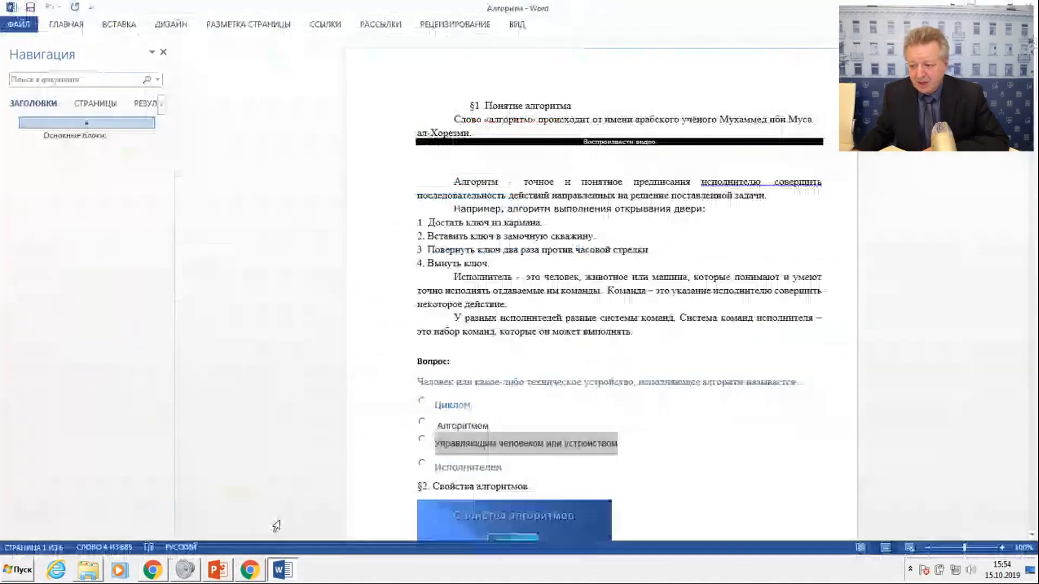
pyautogui.scroll(-1, 491, 345)
pyautogui.scroll(-3, 491, 345)
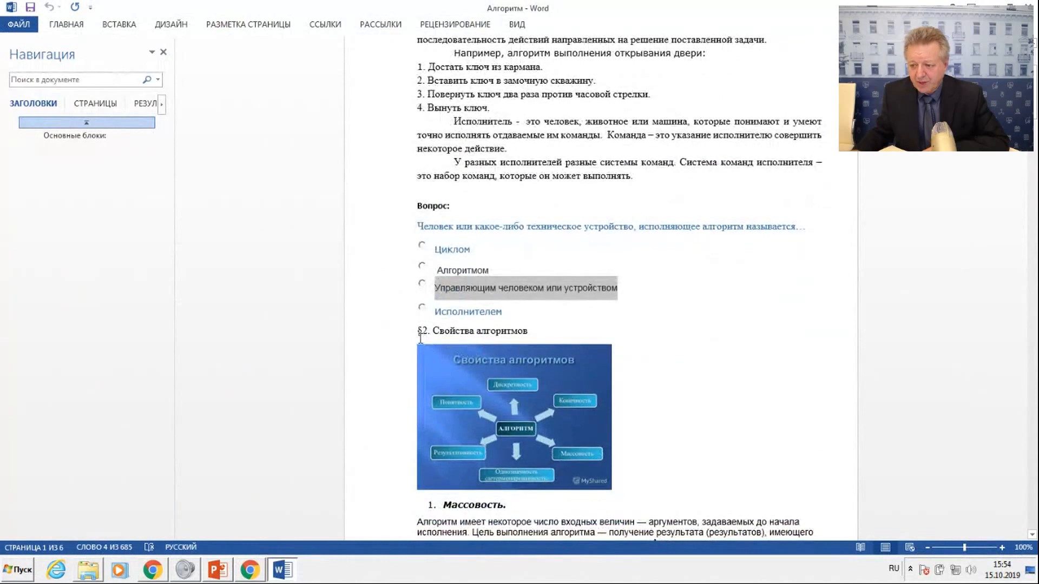
pyautogui.moveTo(417, 332); pyautogui.dragTo(528, 332)
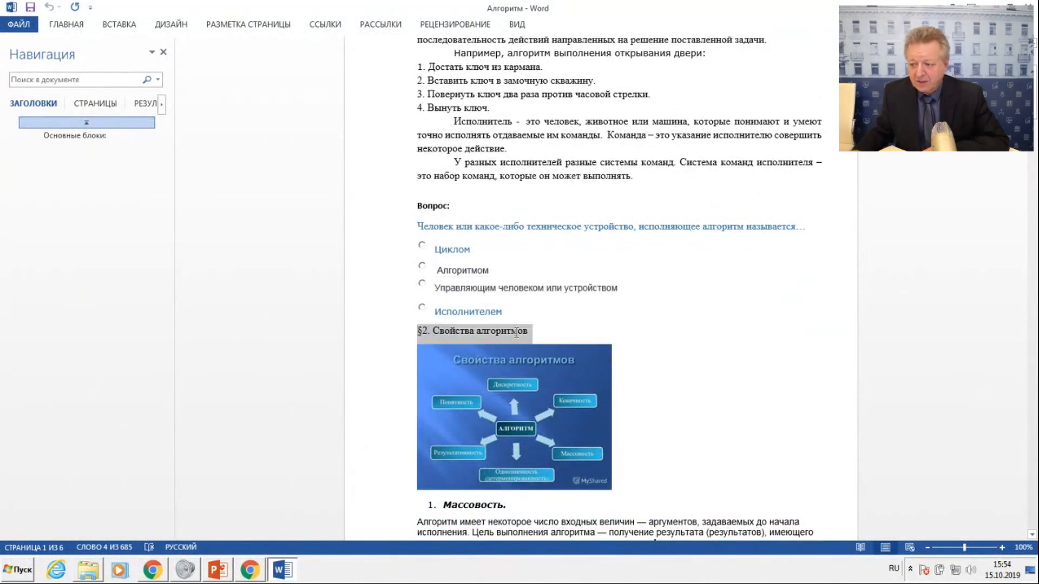
pyautogui.rightClick(518, 336)
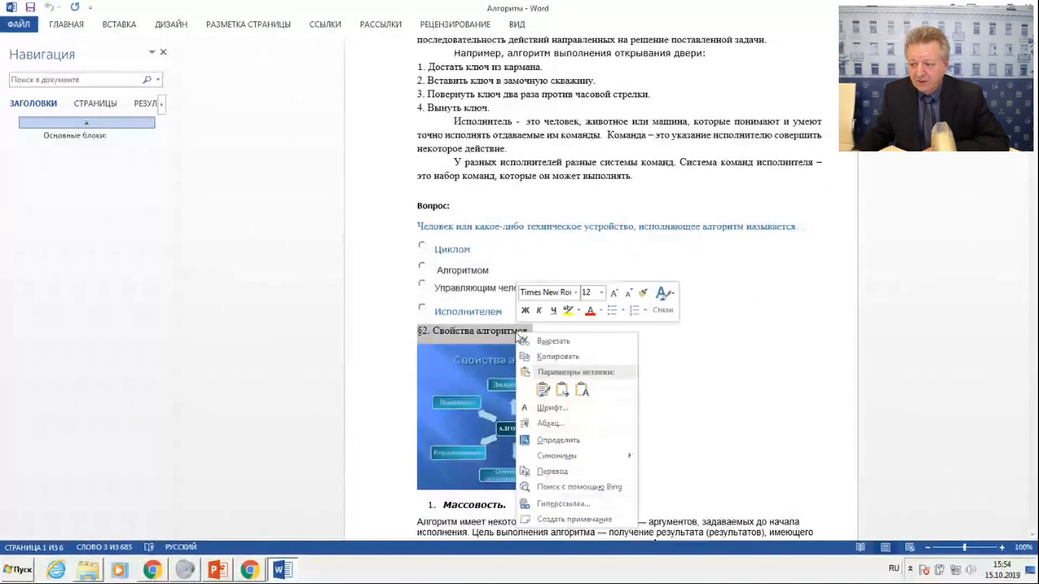
pyautogui.click(547, 358)
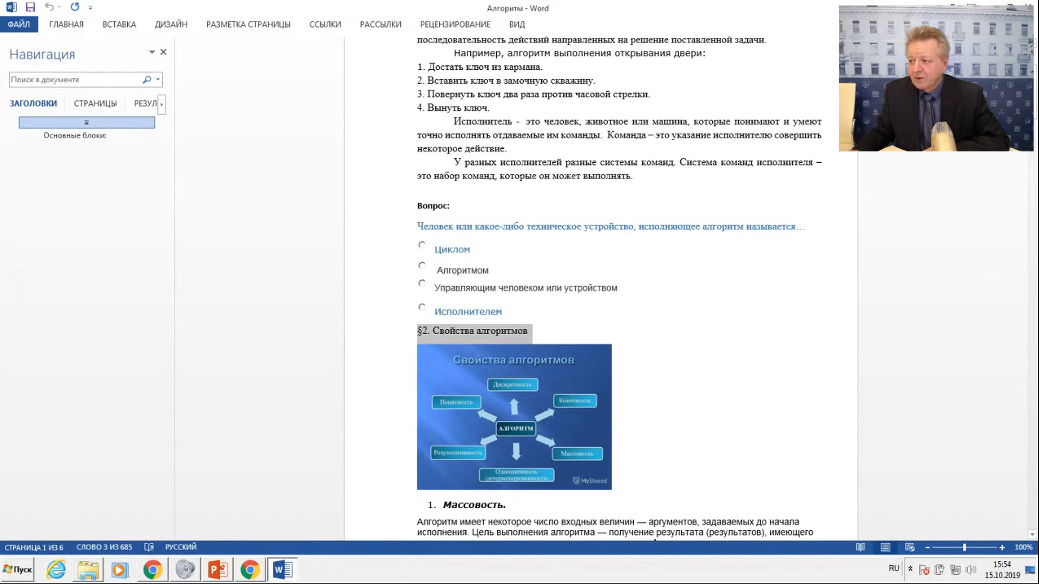
pyautogui.click(990, 5)
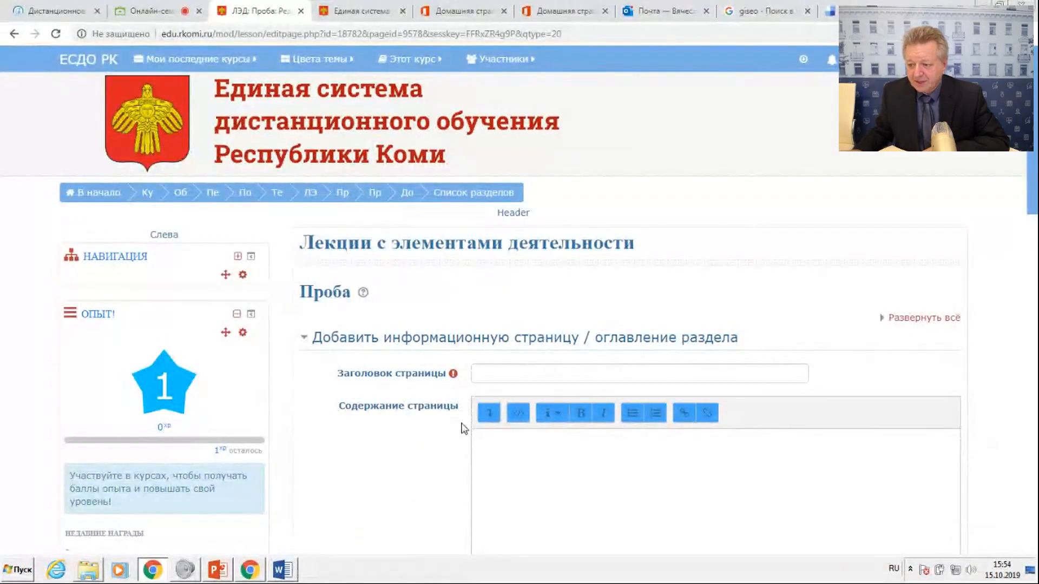
pyautogui.click(480, 376)
pyautogui.rightClick(481, 375)
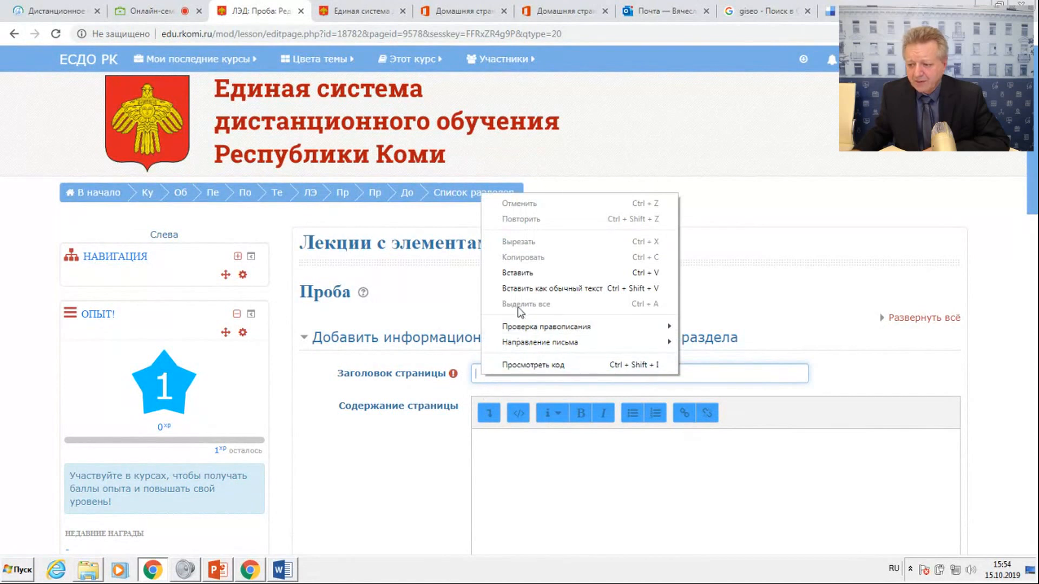
pyautogui.click(519, 274)
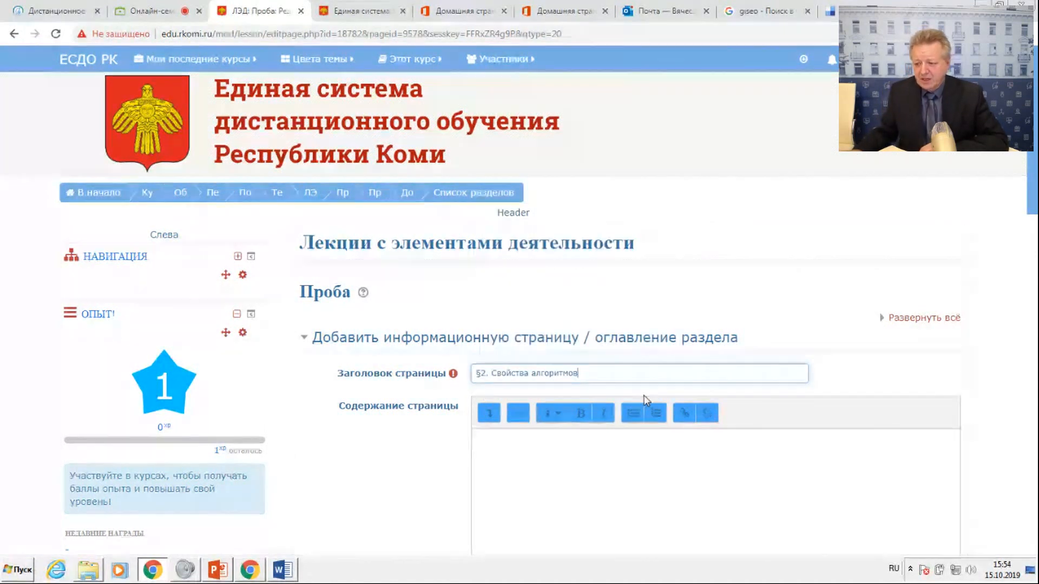
# Copy the §2 diagram and text, through "Получение требуемого результата", from the Word document and paste them in the browser as the Содержание страницы.
pyautogui.click(282, 570)
pyautogui.scroll(-4, 460, 448)
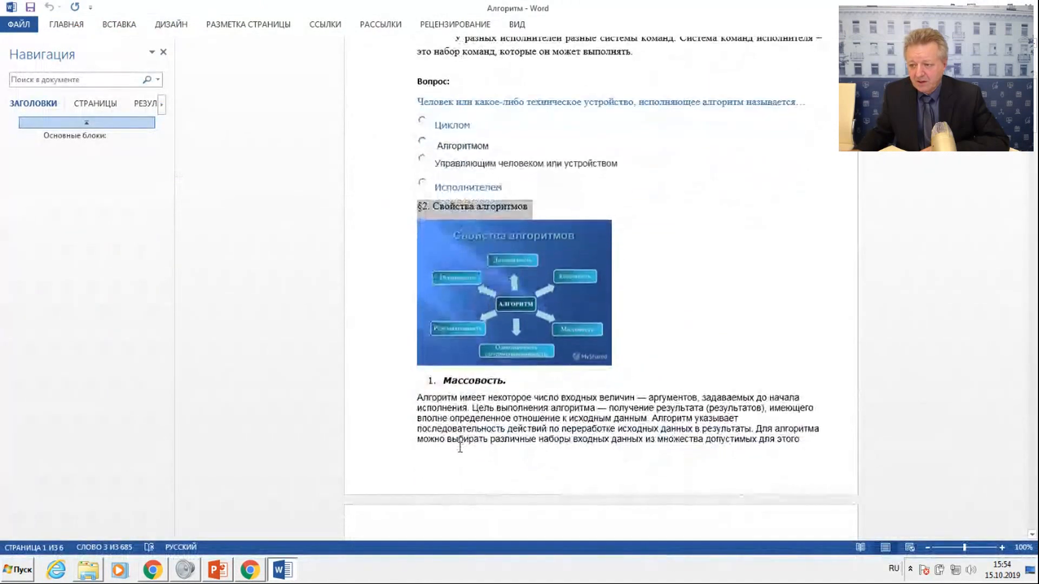
pyautogui.click(685, 196)
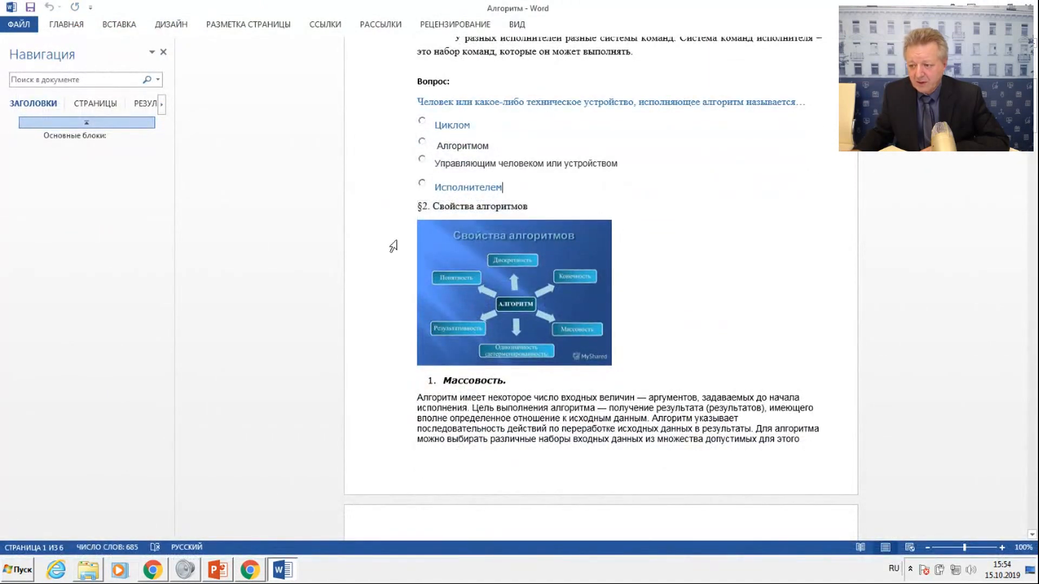
pyautogui.moveTo(388, 234); pyautogui.dragTo(589, 245)
pyautogui.rightClick(532, 186)
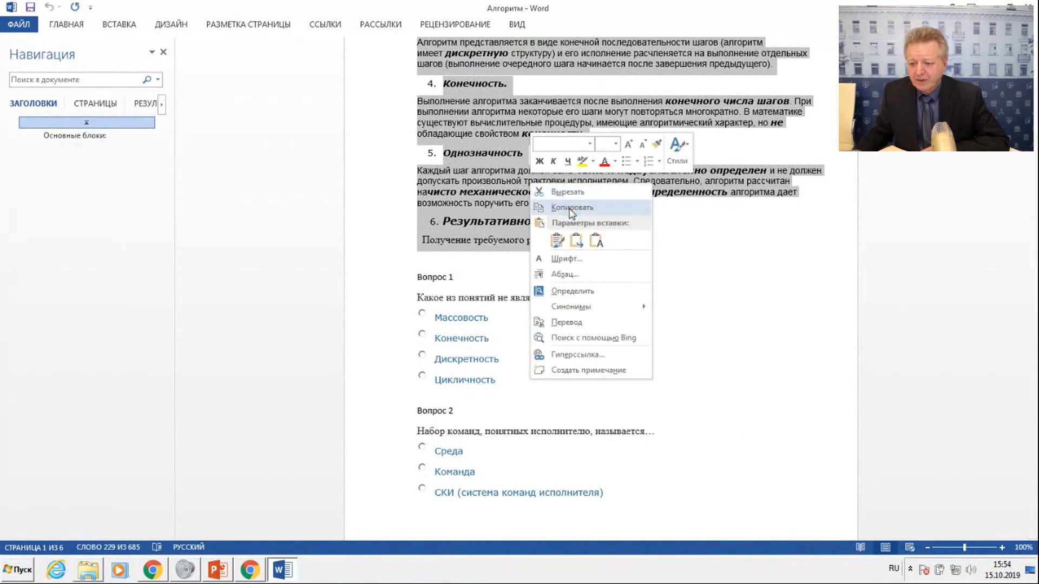
pyautogui.click(572, 208)
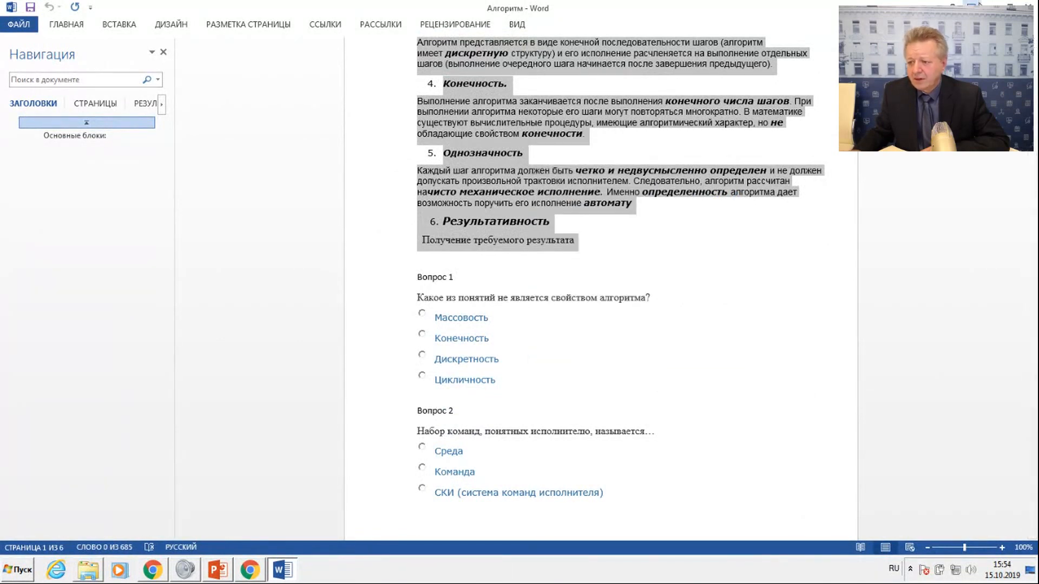
pyautogui.hotkey('alt', 'Tab')
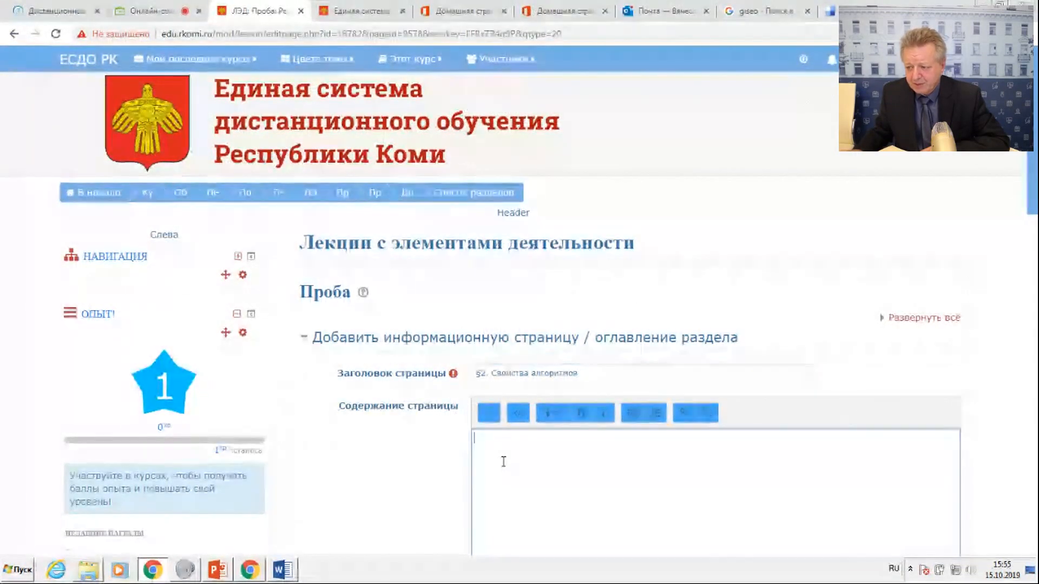
pyautogui.rightClick(508, 463)
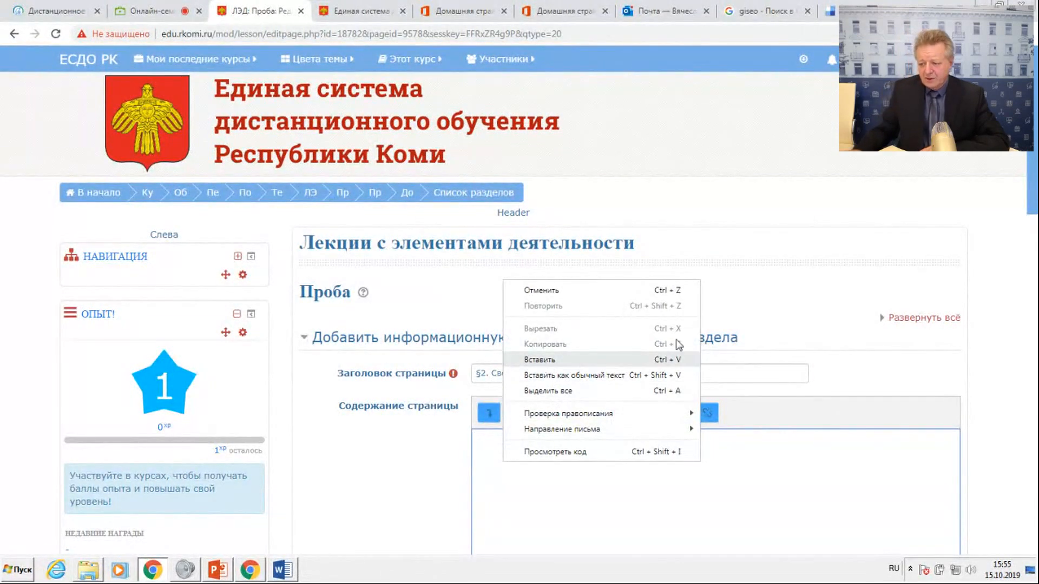
pyautogui.click(540, 360)
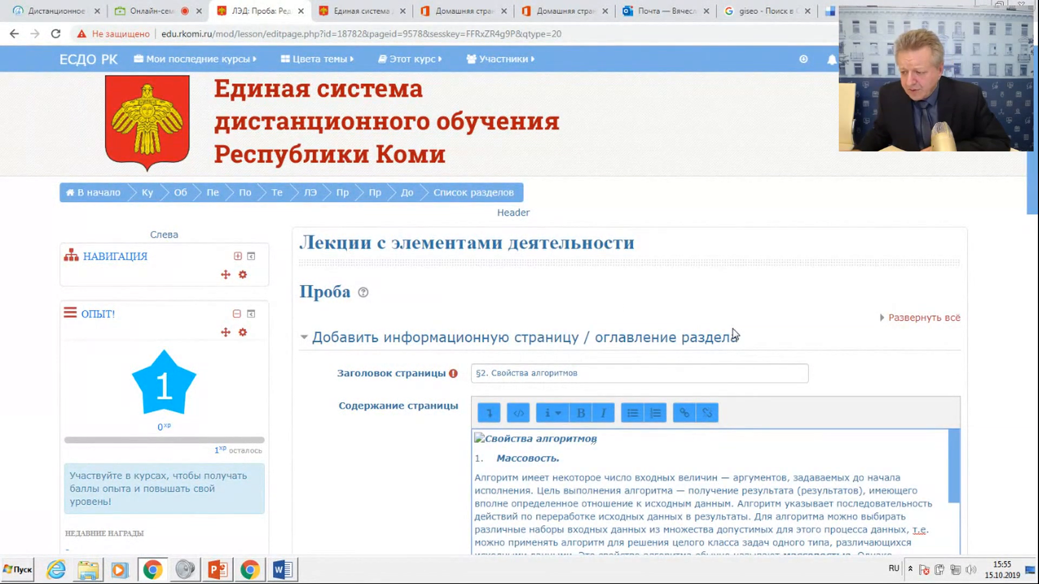
# Delete the broken "Свойства алгоритмов" image placeholder at the start of the page content.
pyautogui.scroll(-3, 710, 397)
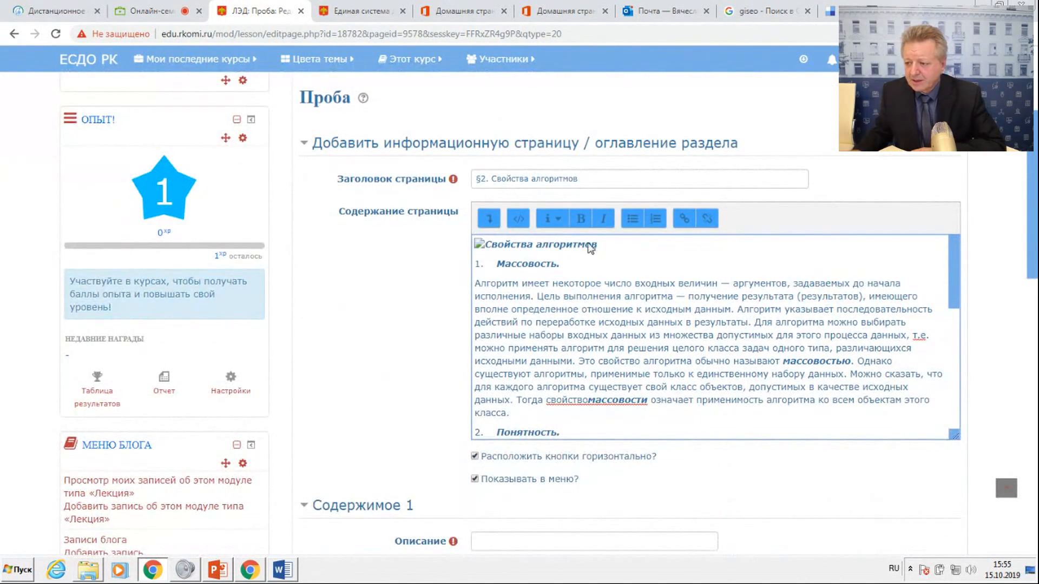
pyautogui.click(607, 242)
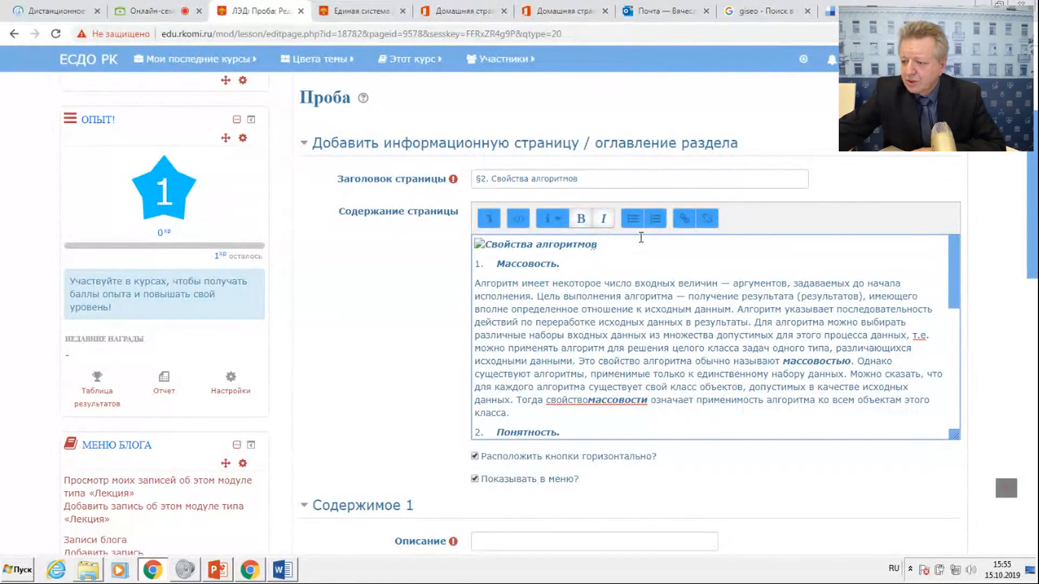
pyautogui.press('BackSpace')
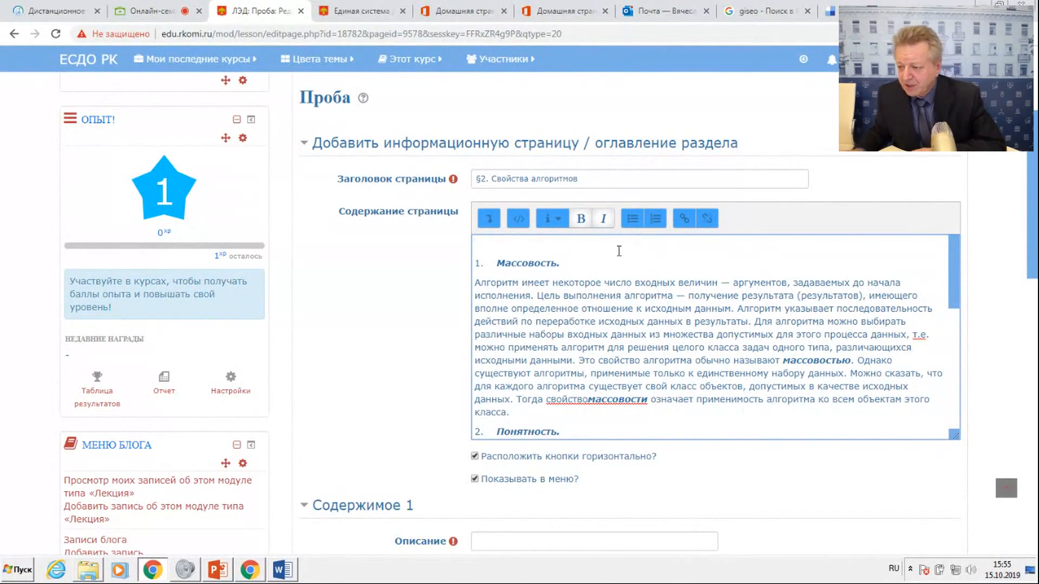
# Expand the content editor's tools and view the image properties dialog (Свойства изображения), closing it without adding an image.
pyautogui.click(490, 219)
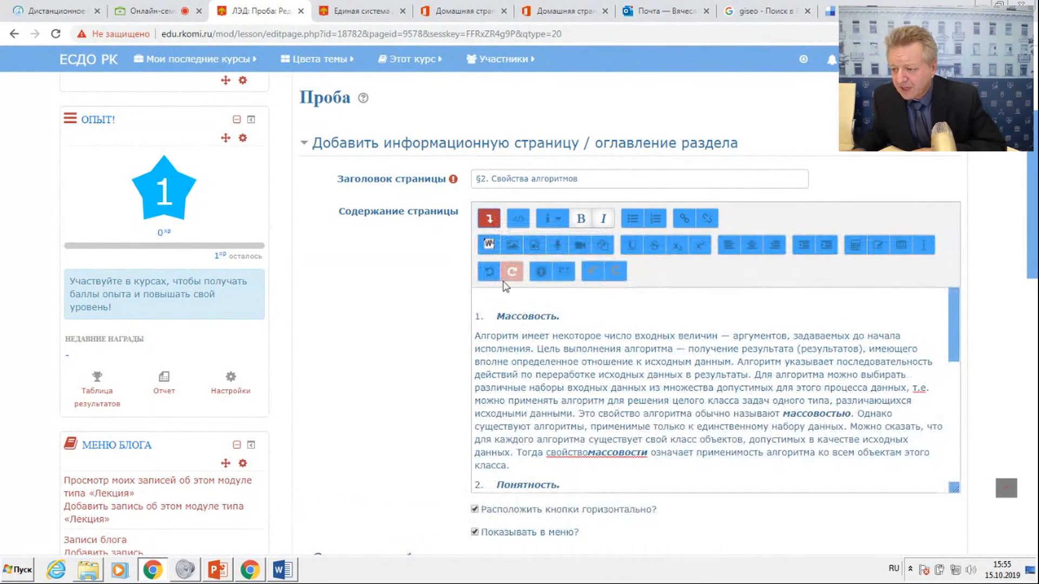
pyautogui.click(512, 246)
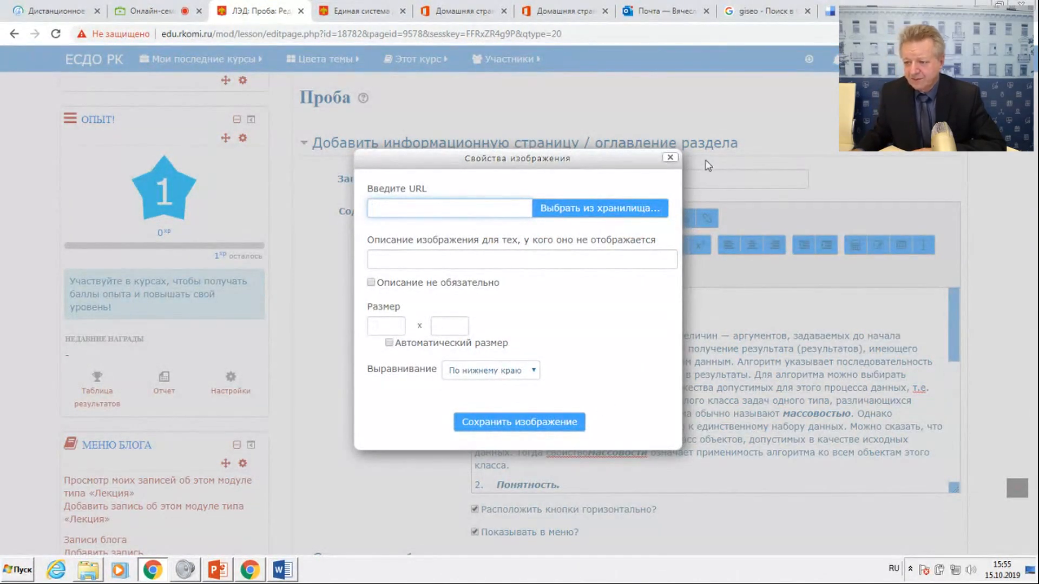
pyautogui.click(670, 159)
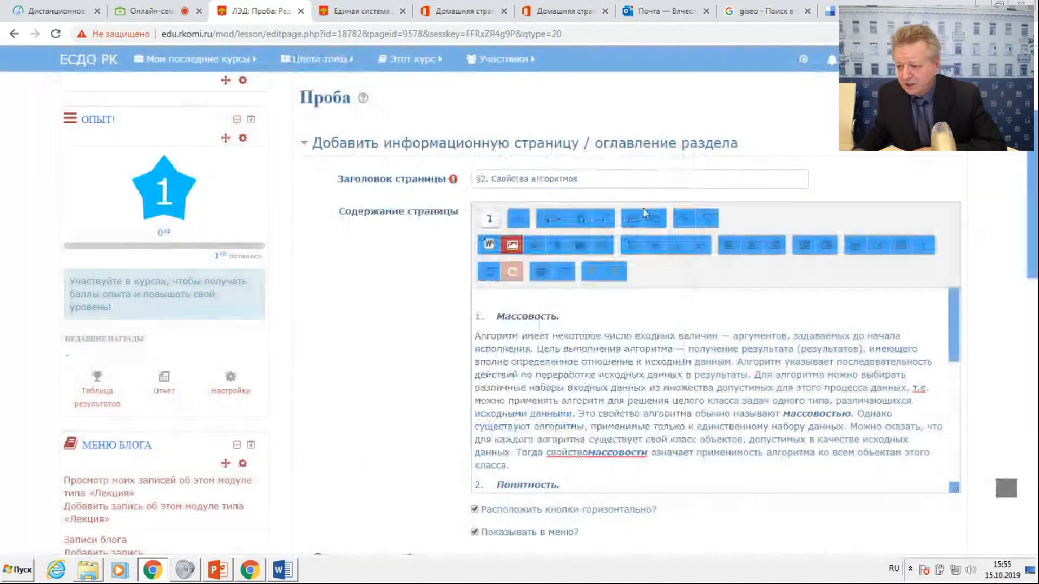
# Under Содержимое 1, set Описание to "Вопрос" and Переход to "Следующая страница", and save the page.
pyautogui.scroll(-5, 526, 344)
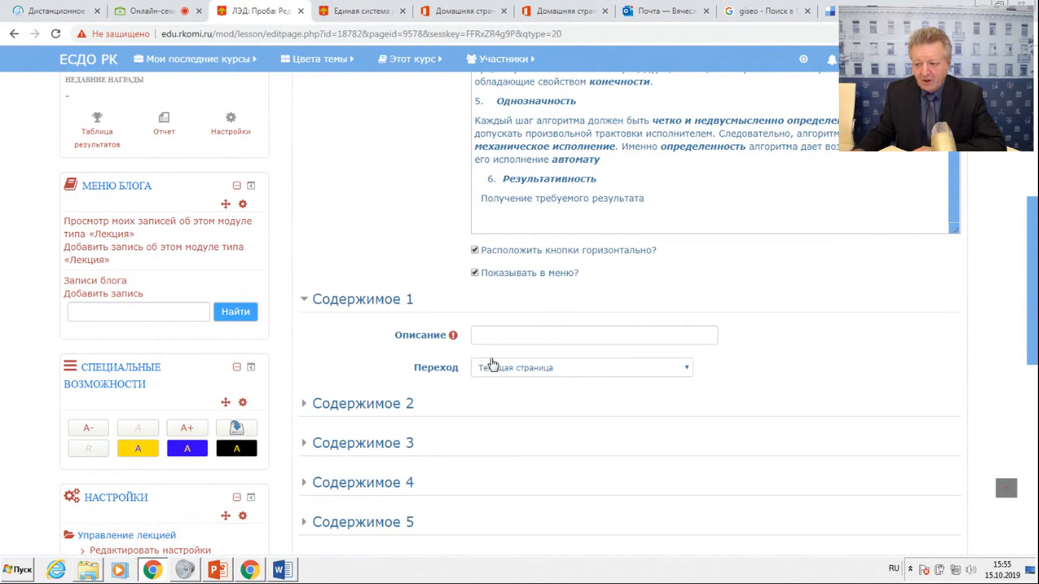
pyautogui.click(489, 331)
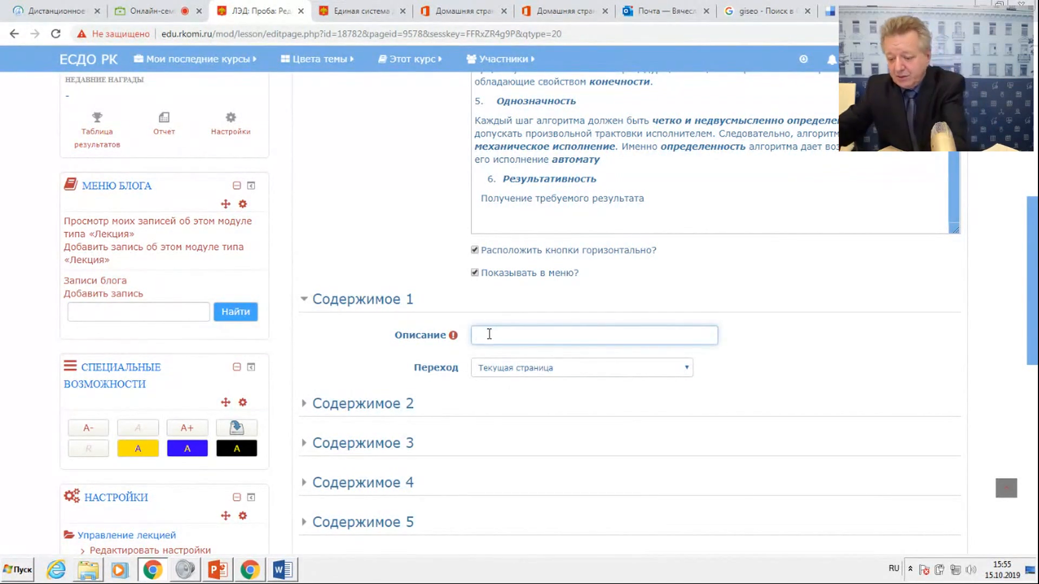
pyautogui.write('Вопрос')
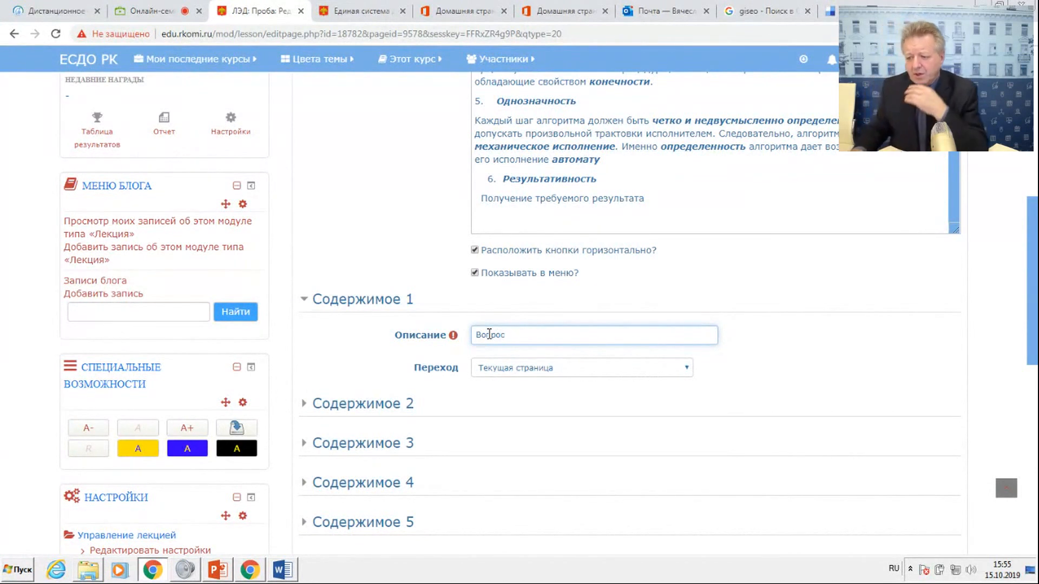
pyautogui.click(491, 372)
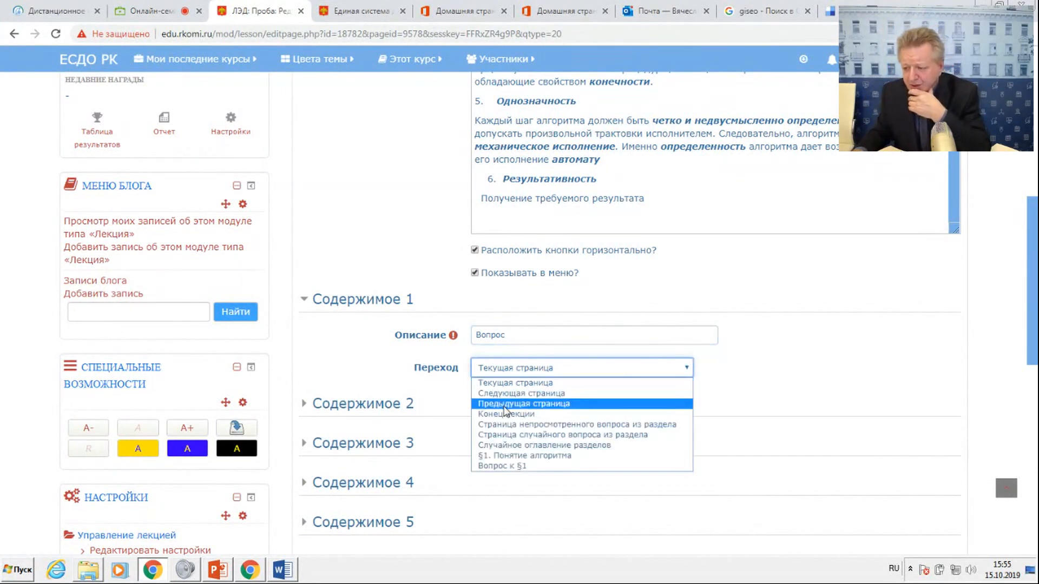
pyautogui.press('Up')
pyautogui.press('Return')
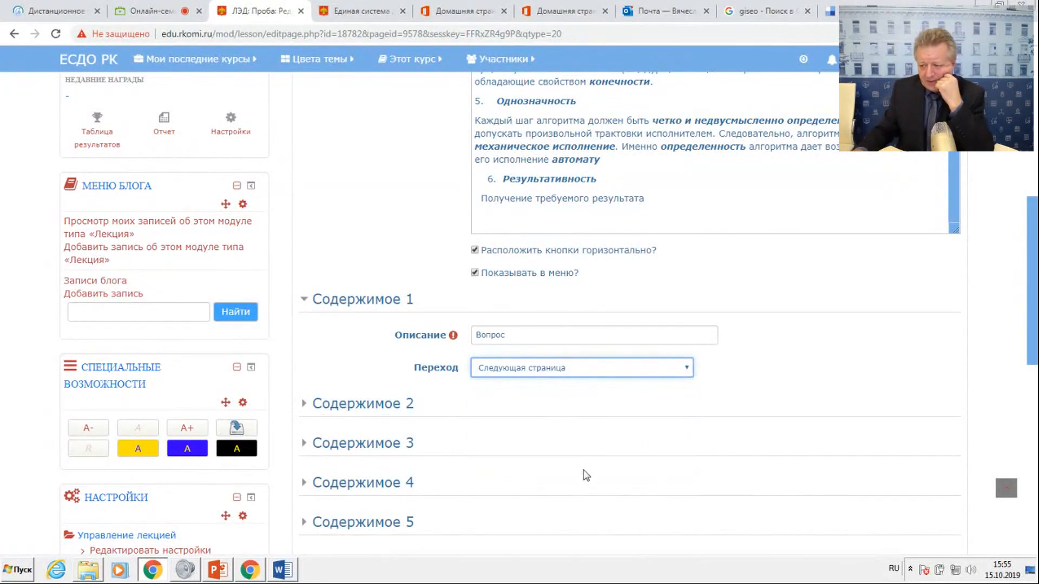
pyautogui.scroll(-5, 586, 475)
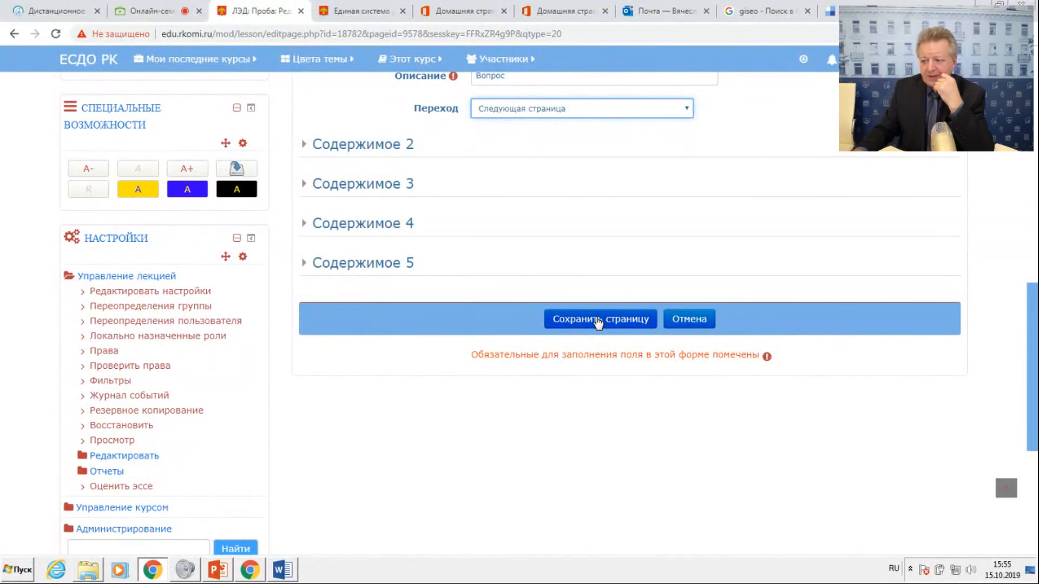
pyautogui.scroll(3, 597, 323)
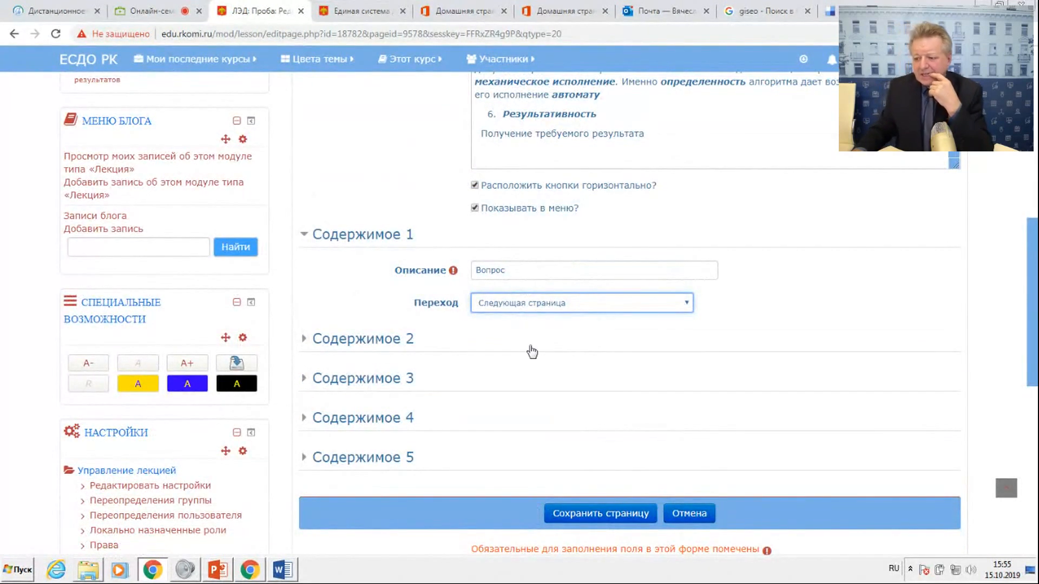
pyautogui.click(580, 514)
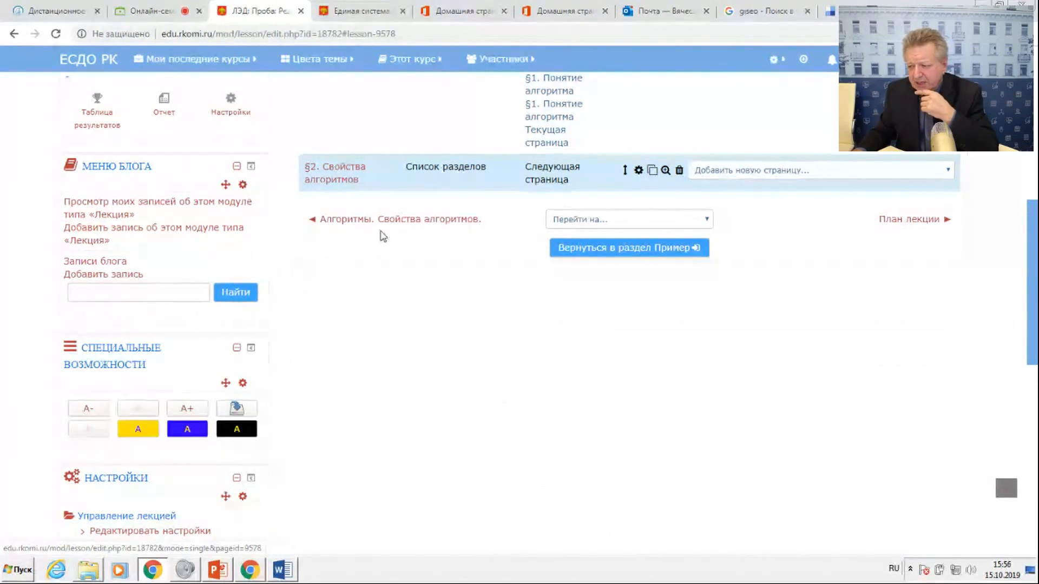
# Add a question page of type "Множественный выбор" after the "§2. Свойства алгоритмов" page.
pyautogui.click(755, 171)
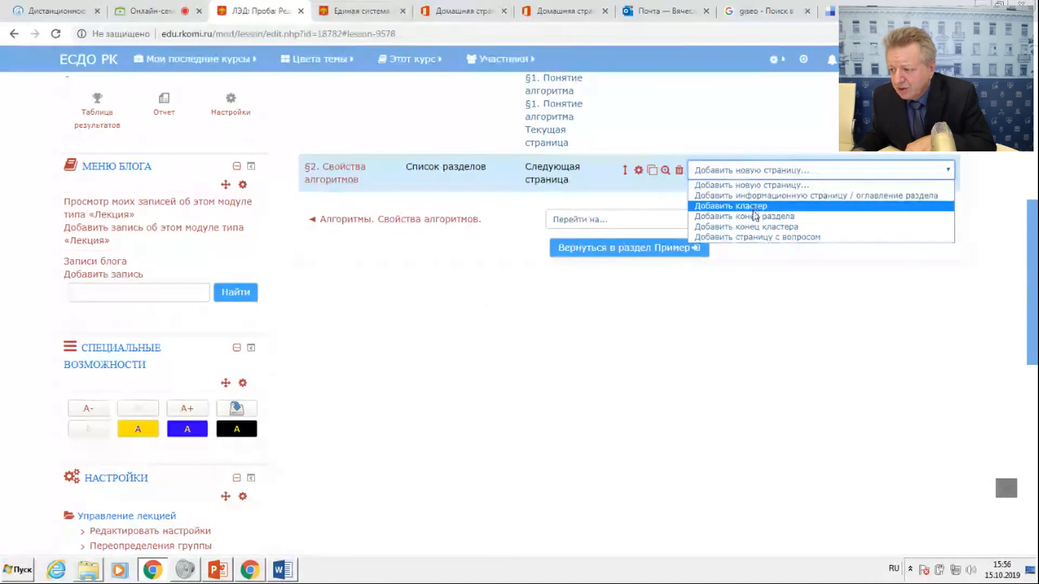
pyautogui.click(757, 237)
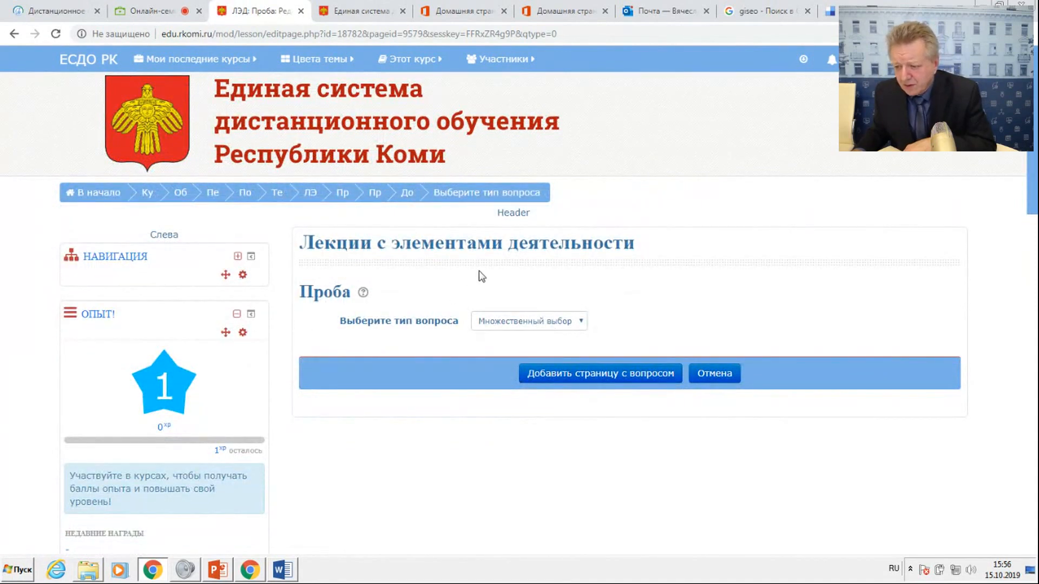
pyautogui.click(566, 379)
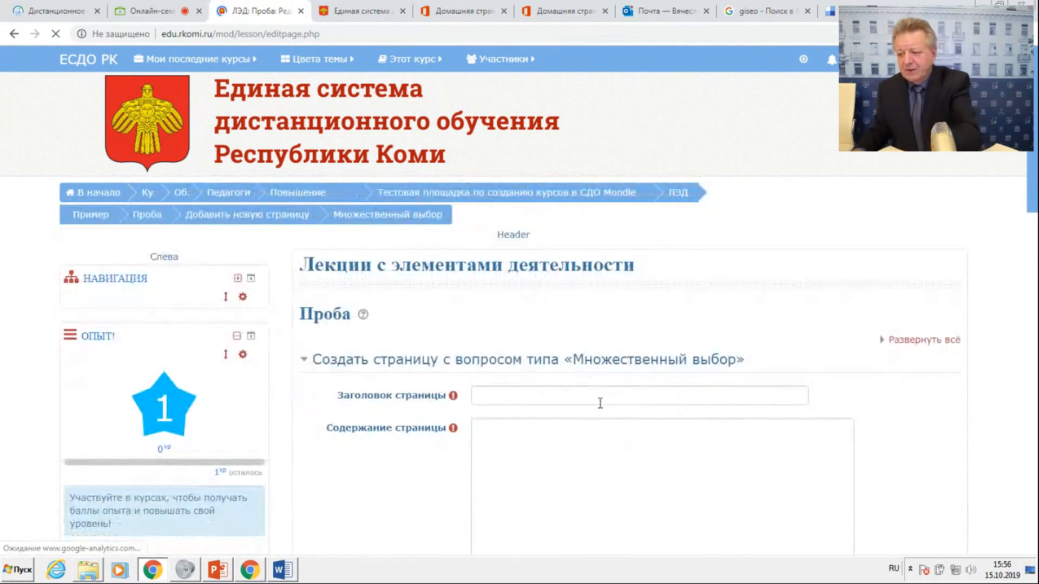
# Give the question page the Заголовок страницы "Вопрос к §2", copying "§2" from the heading in the Word document.
pyautogui.click(480, 374)
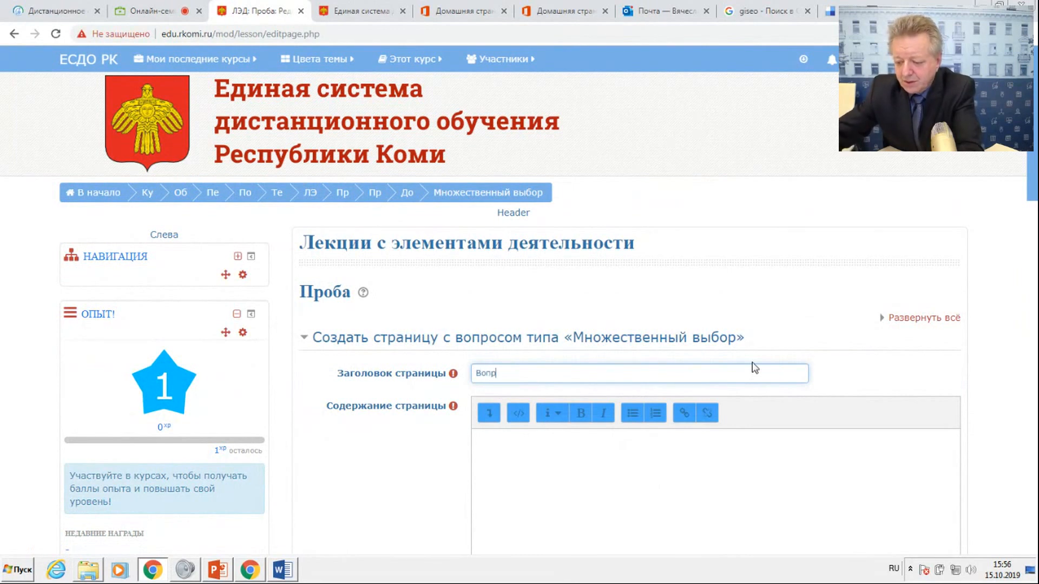
pyautogui.write('Вопрос к')
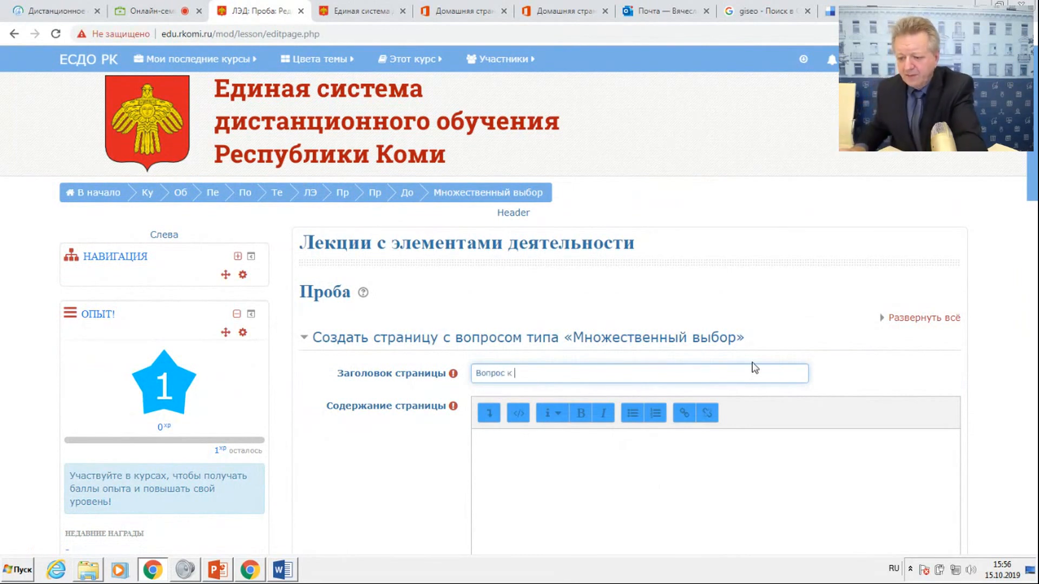
pyautogui.click(283, 570)
pyautogui.scroll(10, 459, 203)
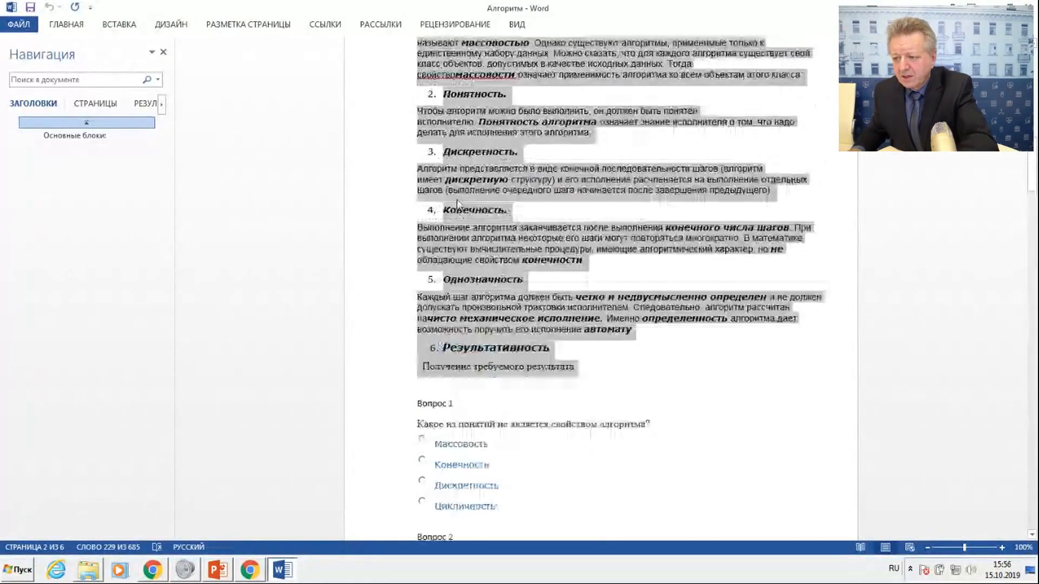
pyautogui.scroll(3, 459, 203)
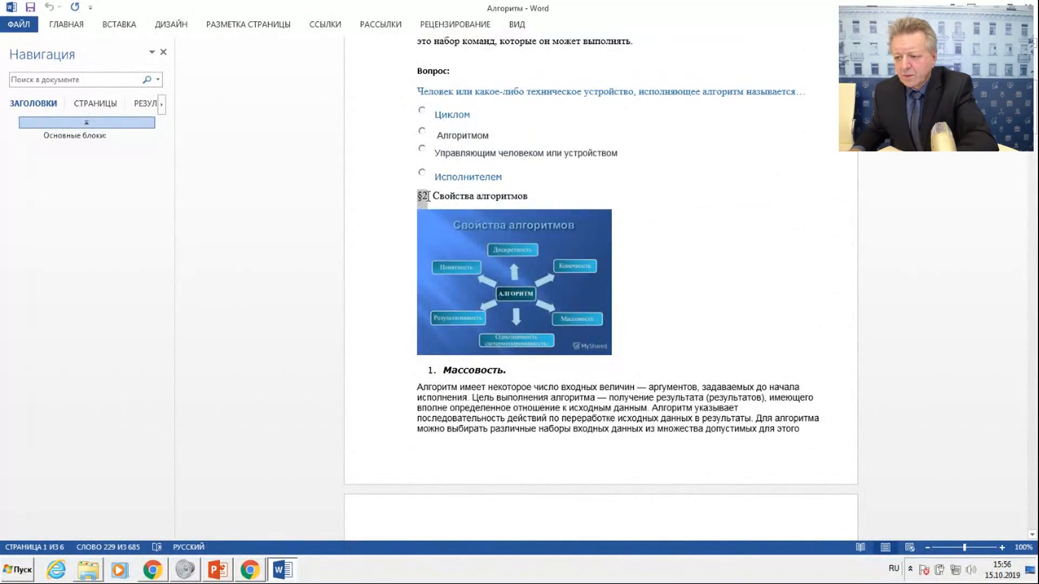
pyautogui.moveTo(428, 196); pyautogui.dragTo(428, 196)
pyautogui.rightClick(425, 196)
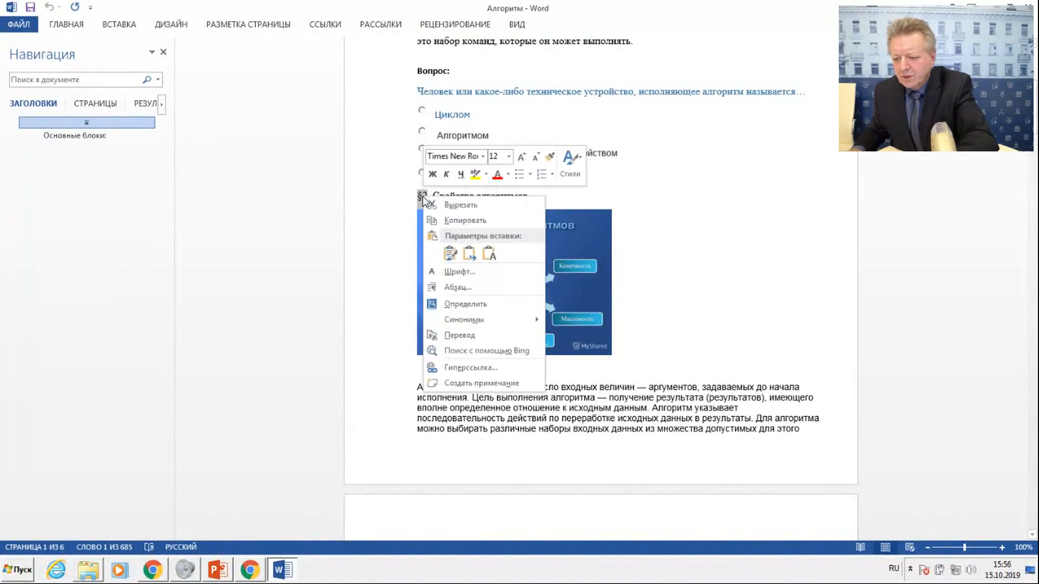
pyautogui.click(449, 221)
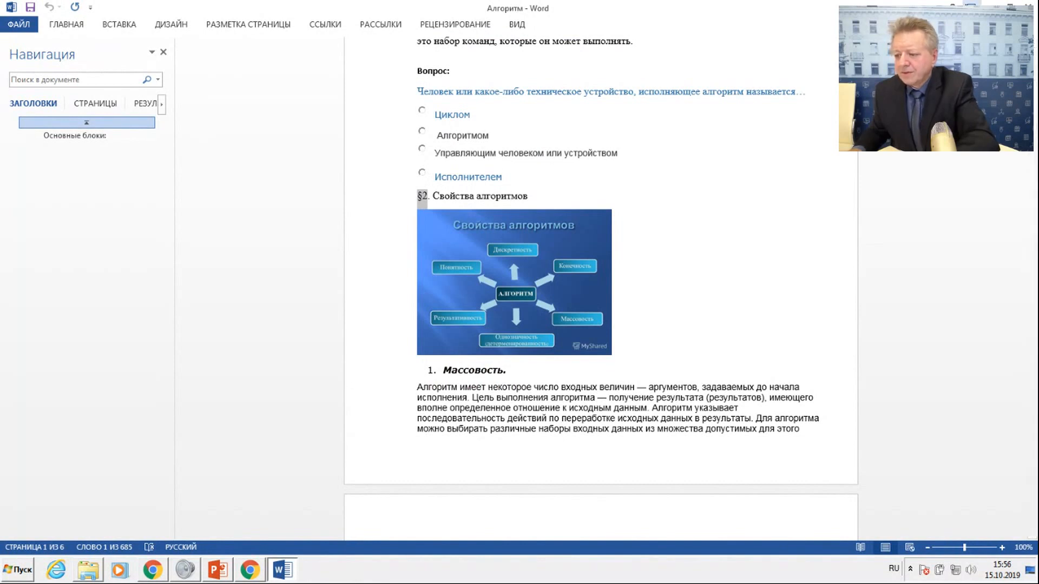
pyautogui.hotkey('alt', 'Tab')
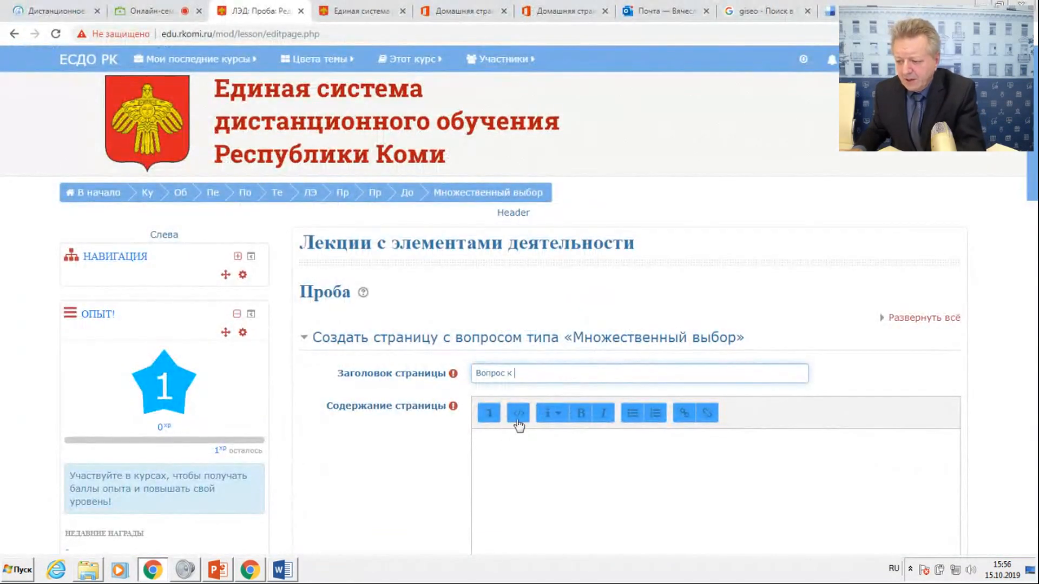
pyautogui.rightClick(531, 375)
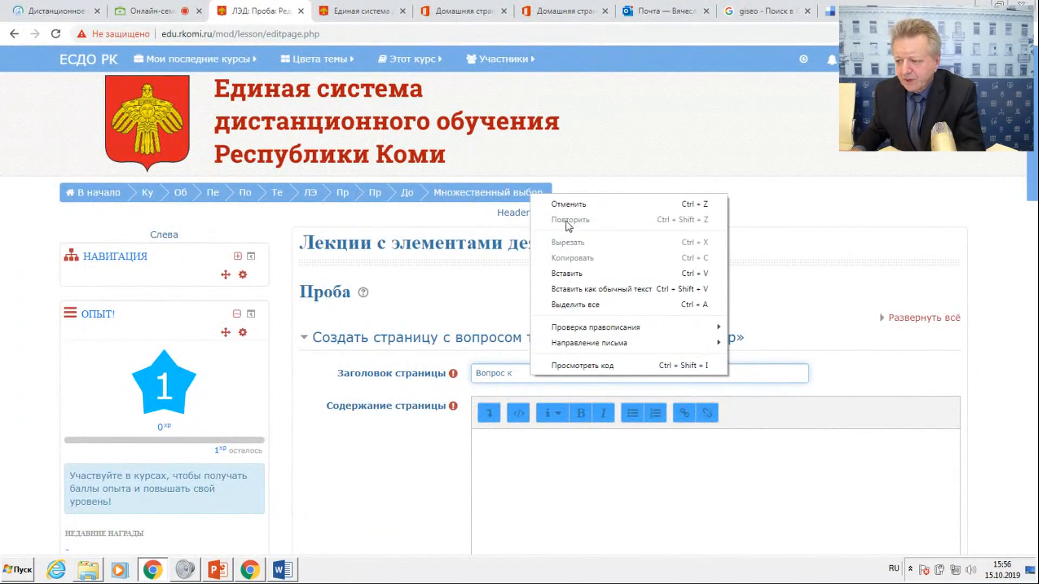
pyautogui.click(566, 273)
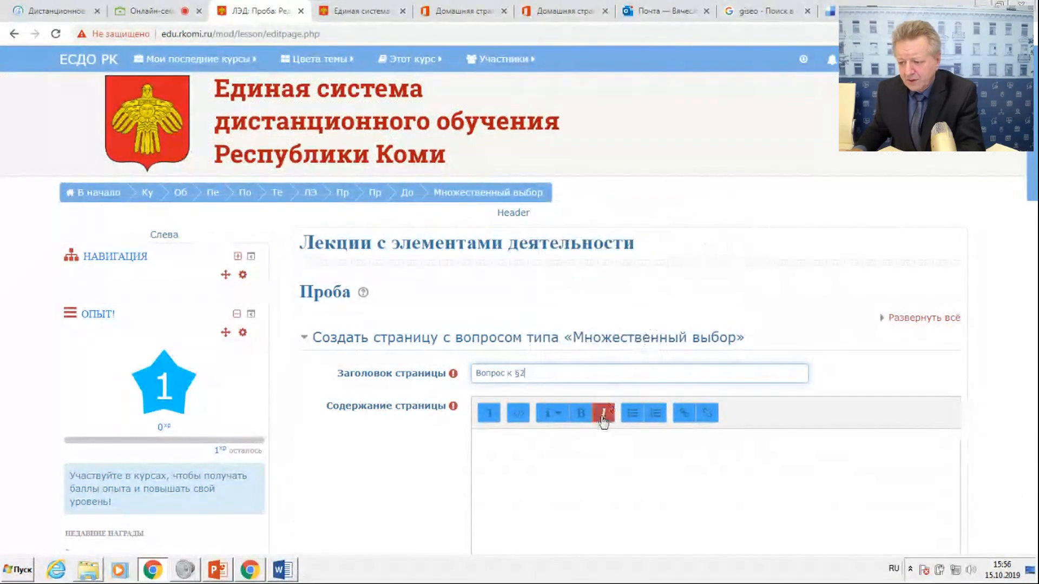
# Copy the question "Какое из понятий не является свойством алгоритма?" from the Word document into Содержание страницы of the question page.
pyautogui.click(270, 575)
pyautogui.scroll(-3, 433, 394)
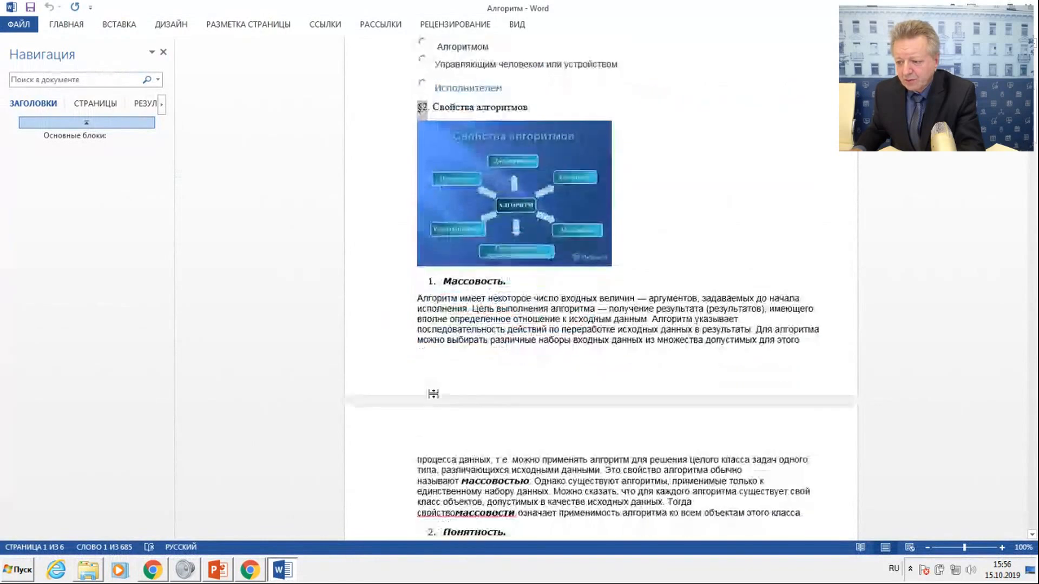
pyautogui.scroll(-15, 433, 394)
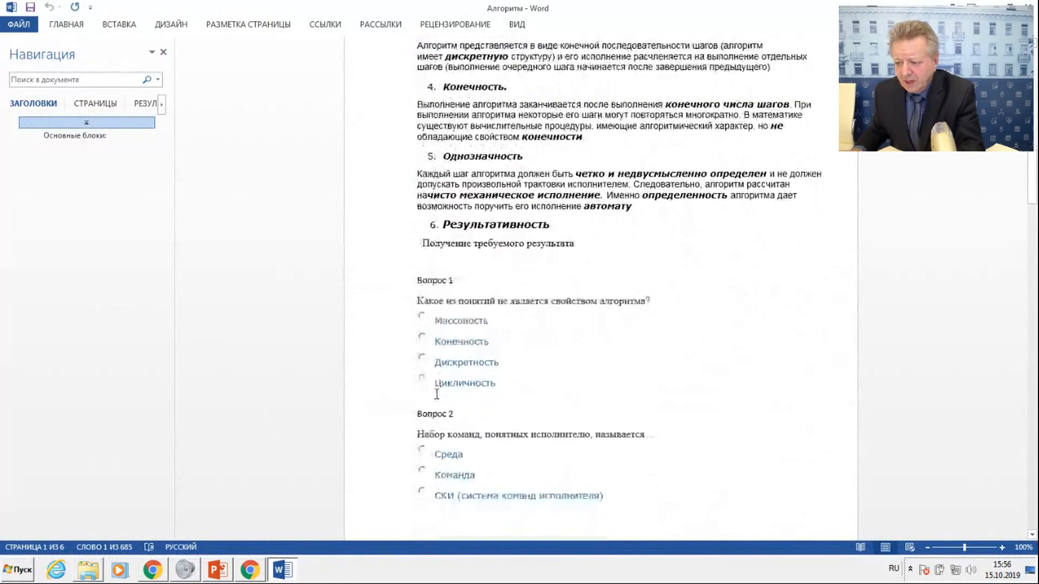
pyautogui.moveTo(415, 296); pyautogui.dragTo(635, 301)
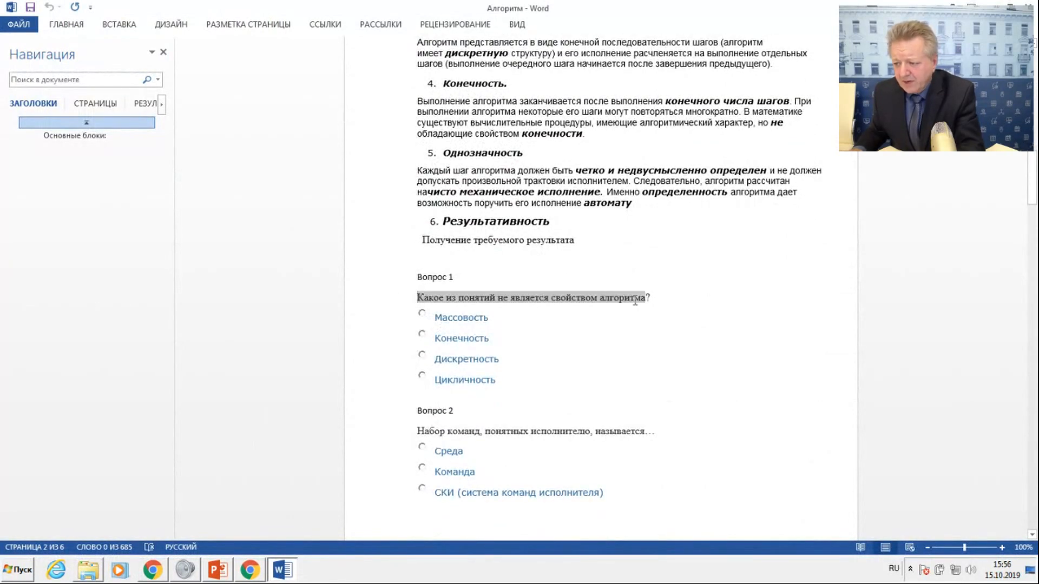
pyautogui.rightClick(626, 299)
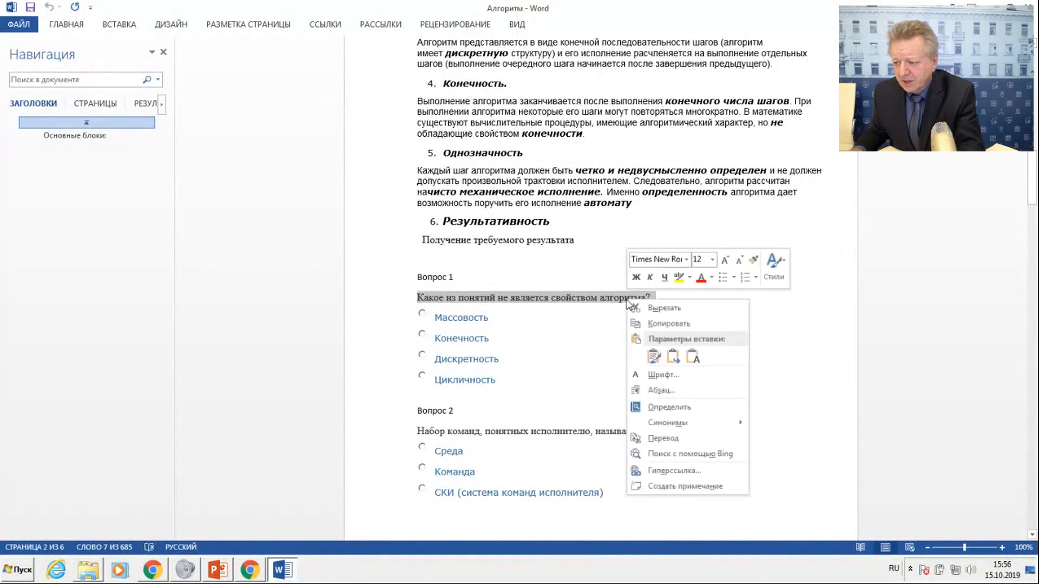
pyautogui.click(665, 324)
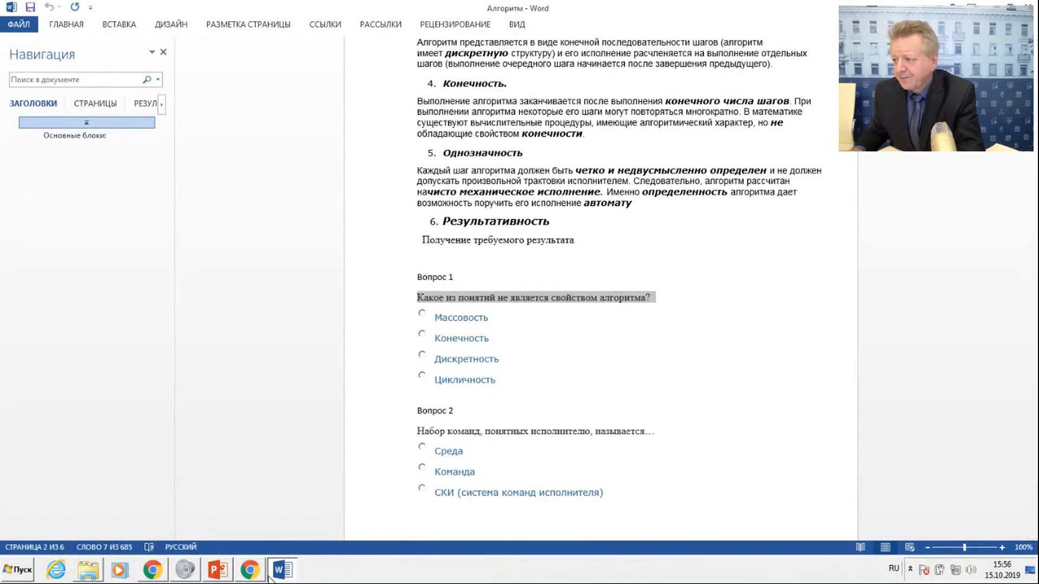
pyautogui.hotkey('alt', 'Tab')
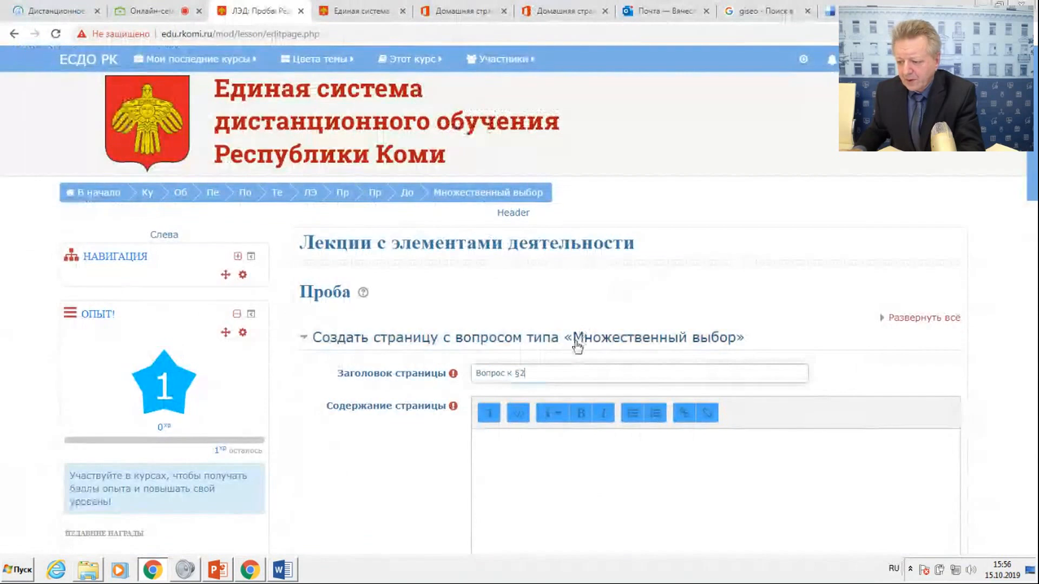
pyautogui.click(508, 450)
pyautogui.hotkey('ctrl', 'v')
# Try to save the question page with only the title and question text filled in.
pyautogui.scroll(-6, 567, 409)
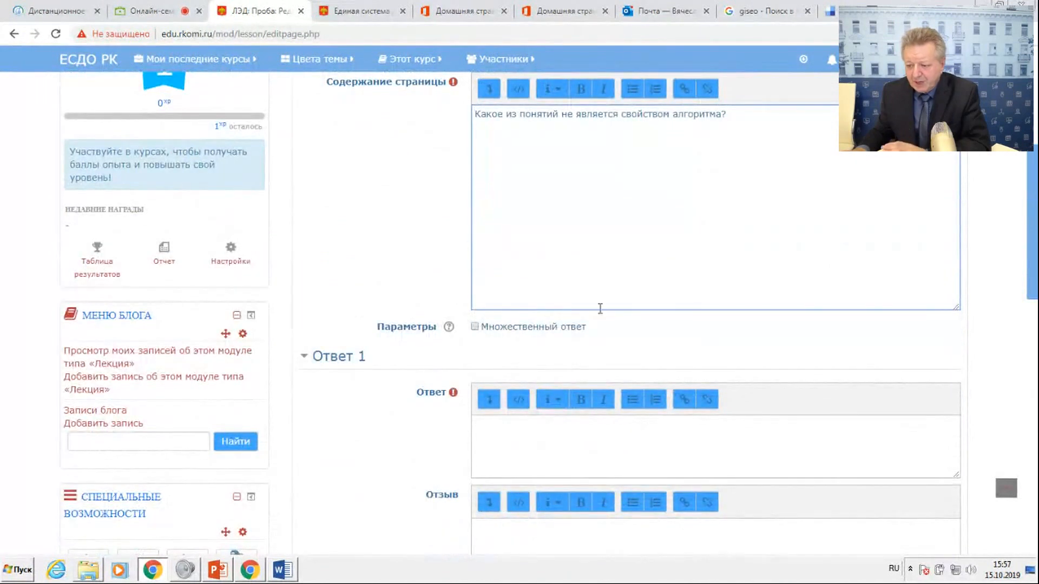
pyautogui.scroll(-10, 486, 465)
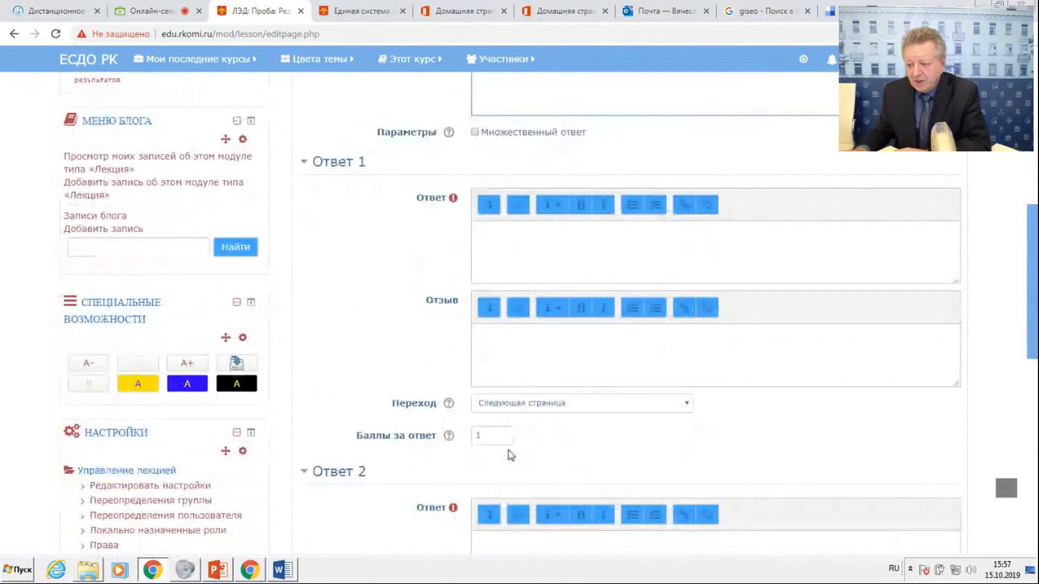
pyautogui.scroll(-5, 499, 475)
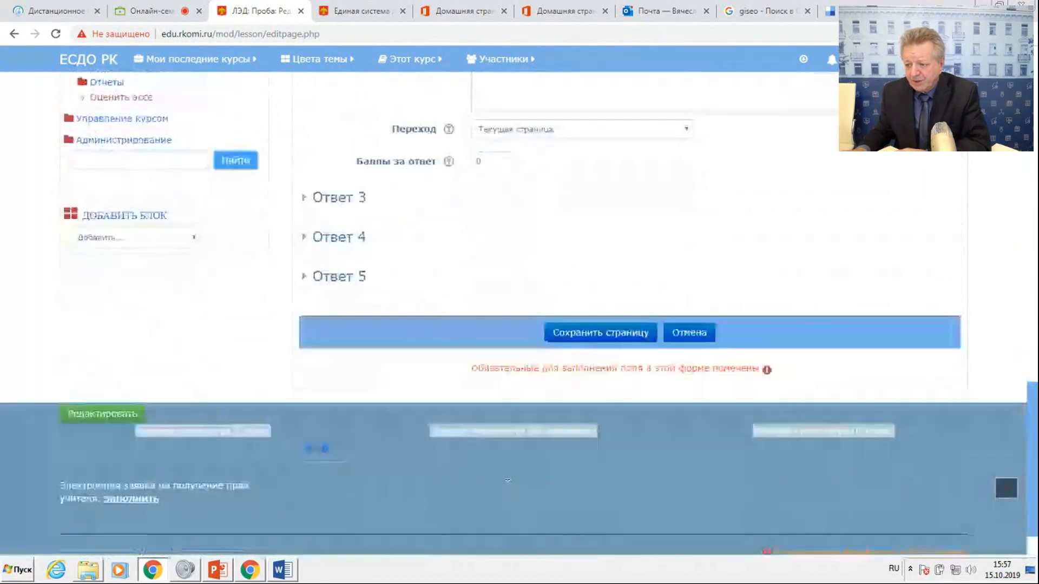
pyautogui.click(582, 333)
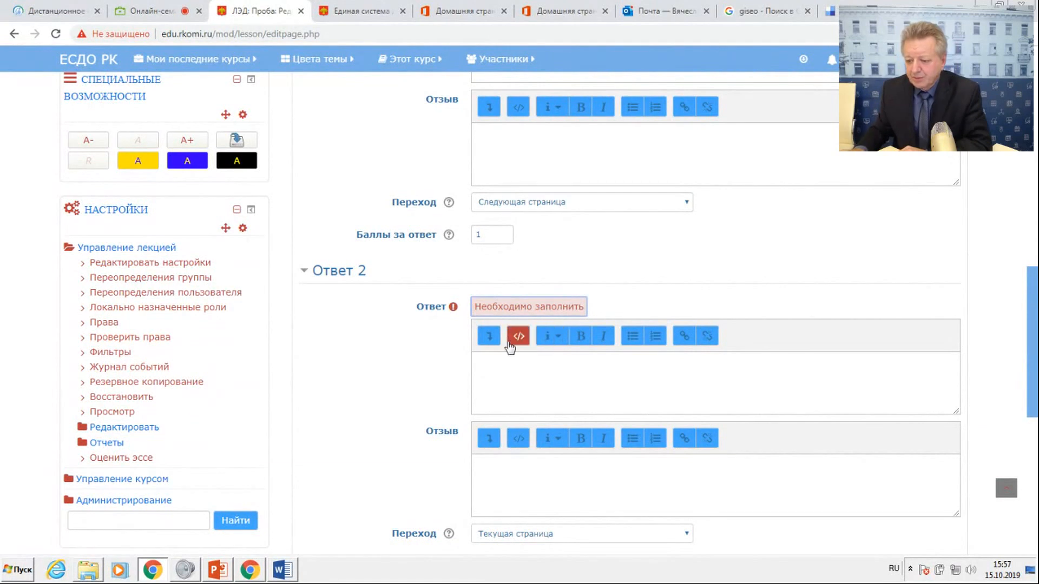
# Copy the option "Цикличность" from Вопрос 1 in the Word document into the Ответ field of Ответ 2.
pyautogui.click(283, 570)
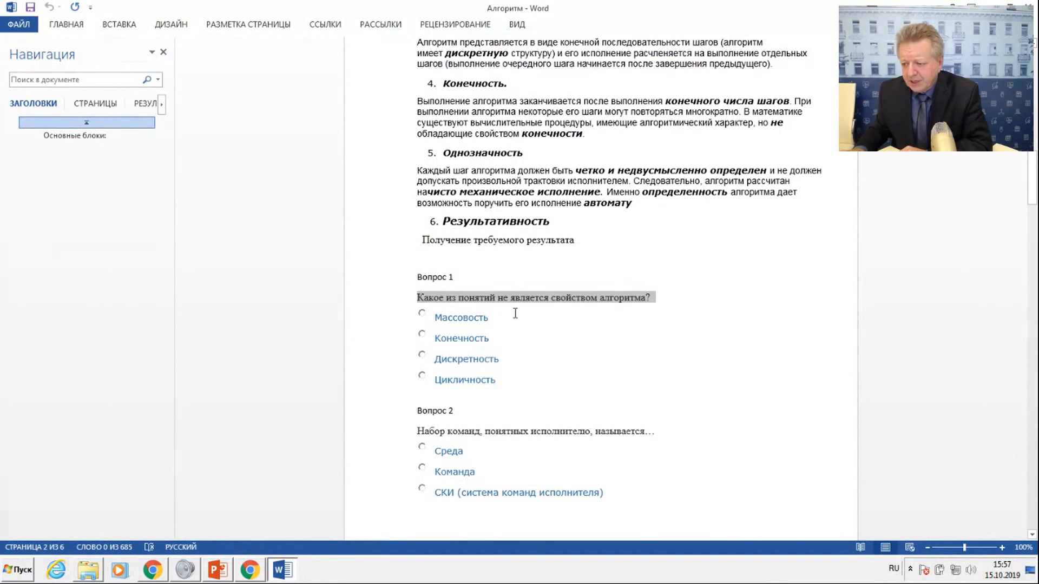
pyautogui.moveTo(439, 381); pyautogui.dragTo(499, 382)
pyautogui.rightClick(481, 381)
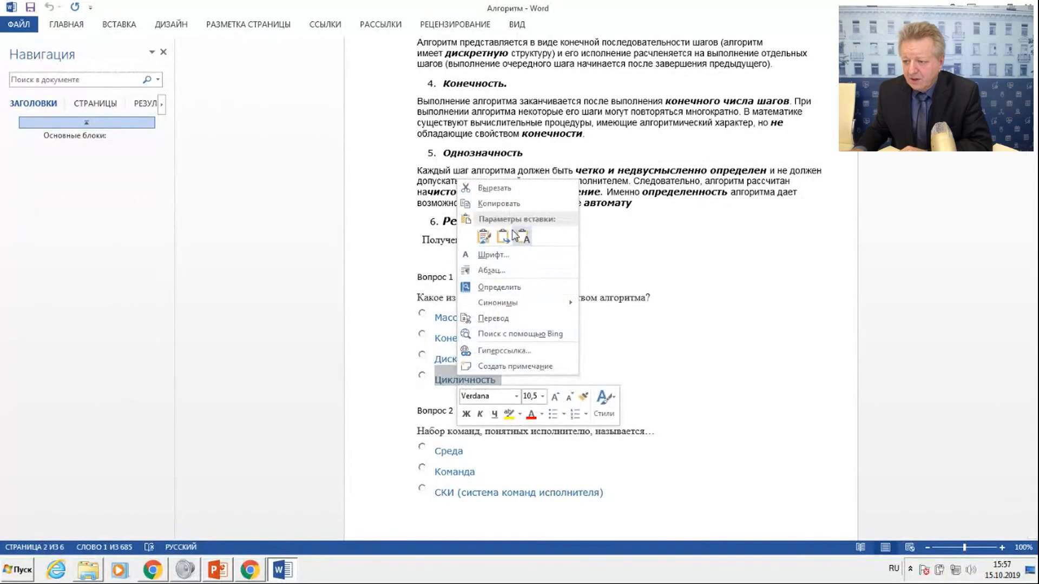
pyautogui.click(492, 204)
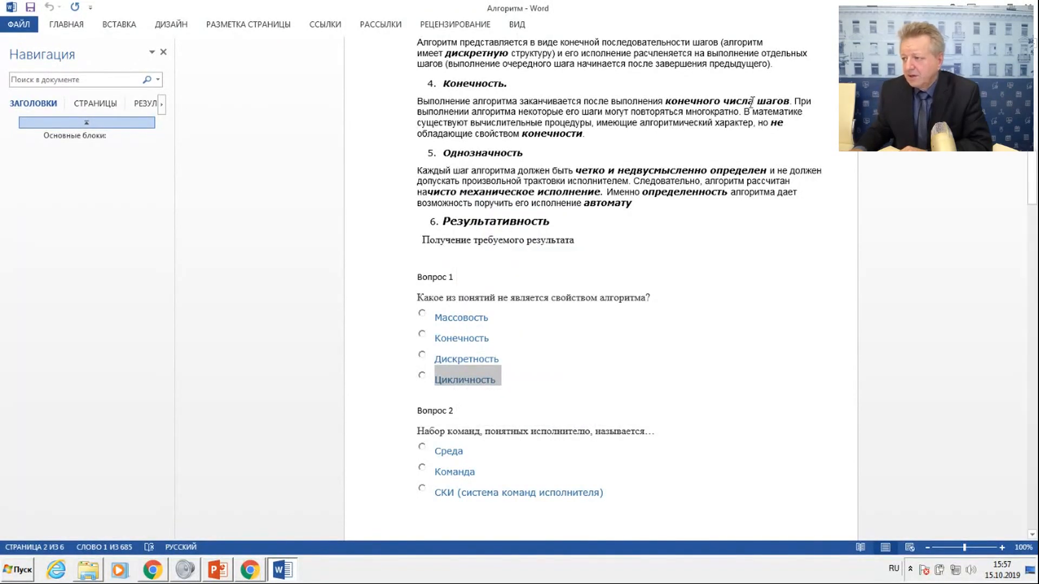
pyautogui.click(991, 5)
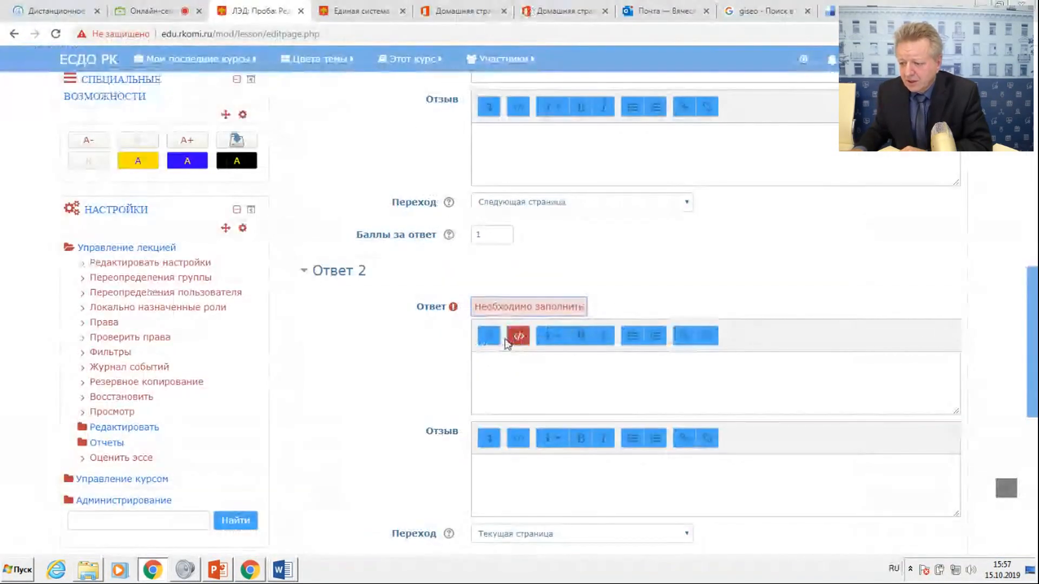
pyautogui.click(494, 366)
pyautogui.rightClick(492, 365)
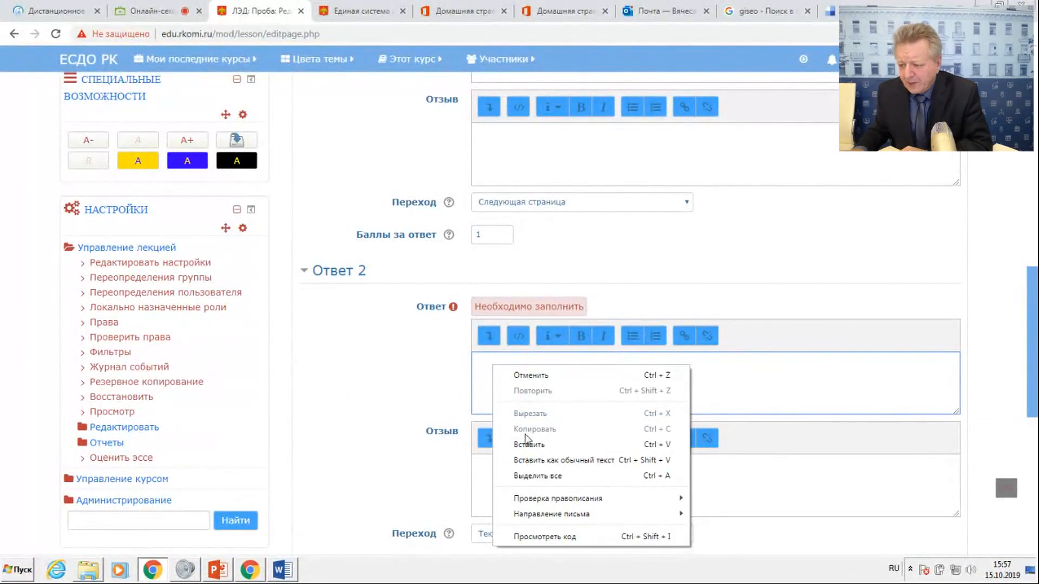
pyautogui.click(529, 445)
# For Ответ 2, enter "Молодец!" as the Отзыв and set Переход to "Следующая страница".
pyautogui.click(503, 460)
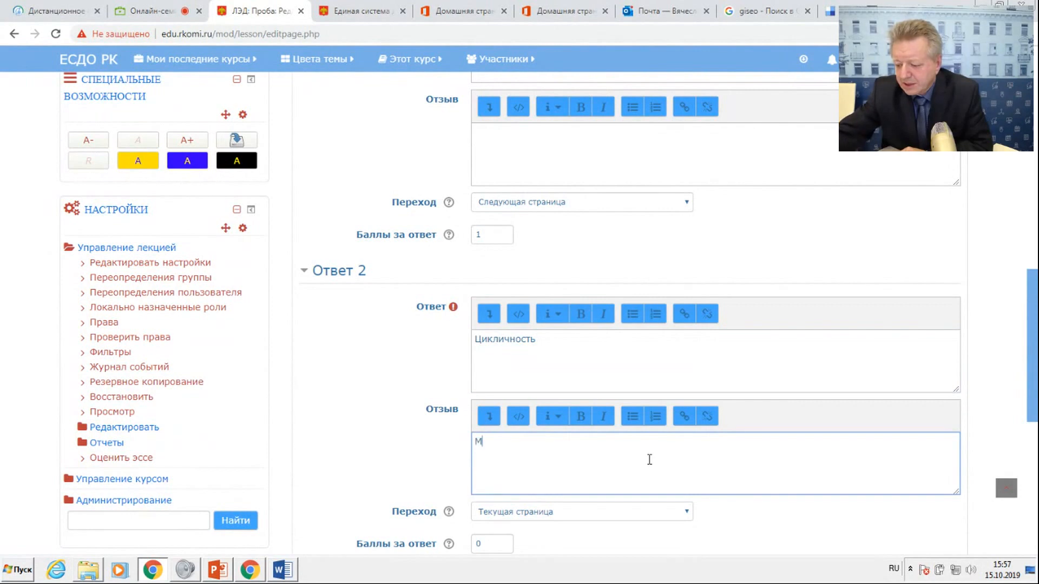
pyautogui.write('Молод')
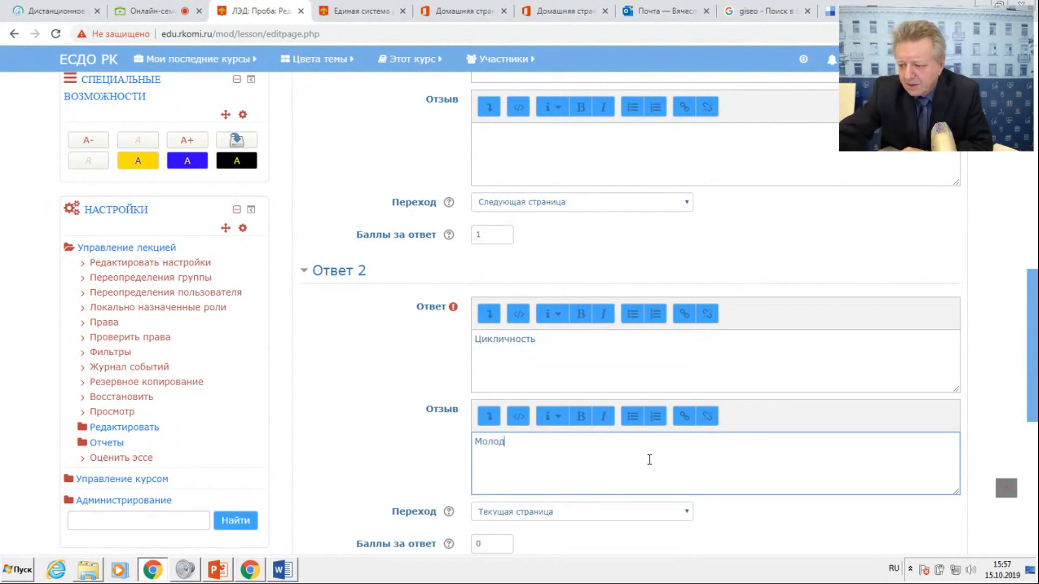
pyautogui.write('ец')
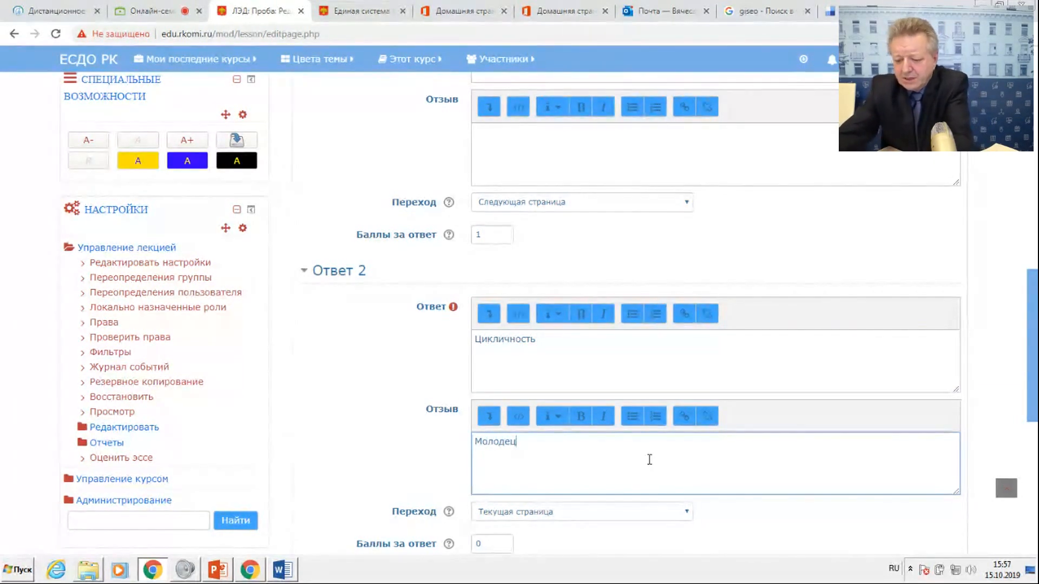
pyautogui.write('!')
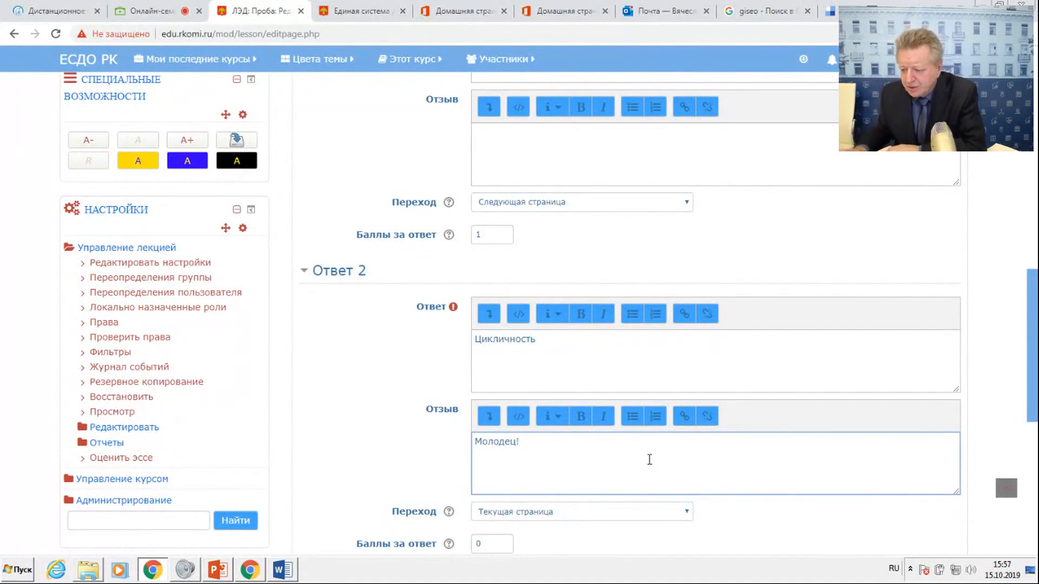
pyautogui.click(594, 515)
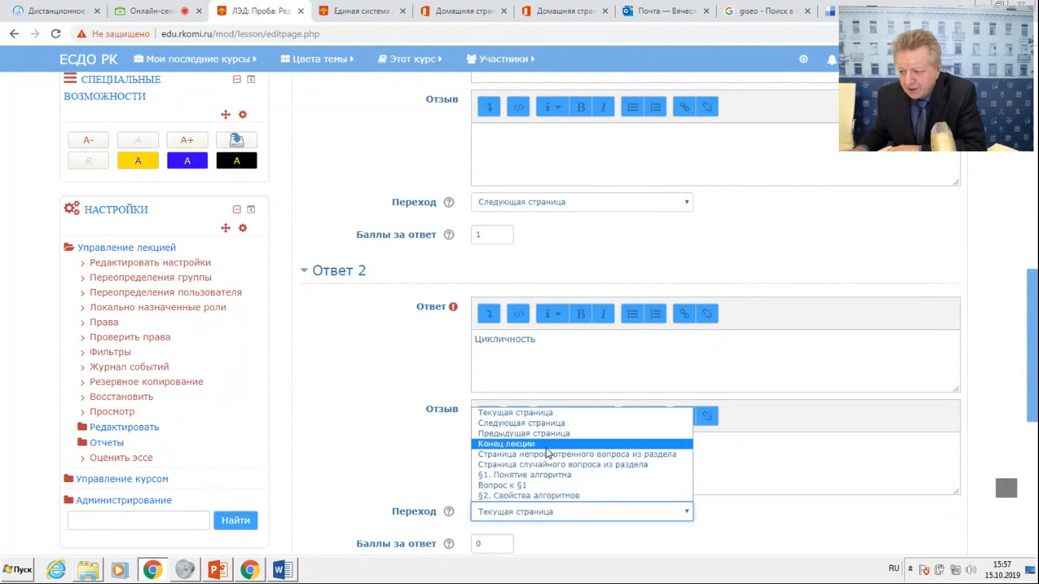
pyautogui.click(622, 423)
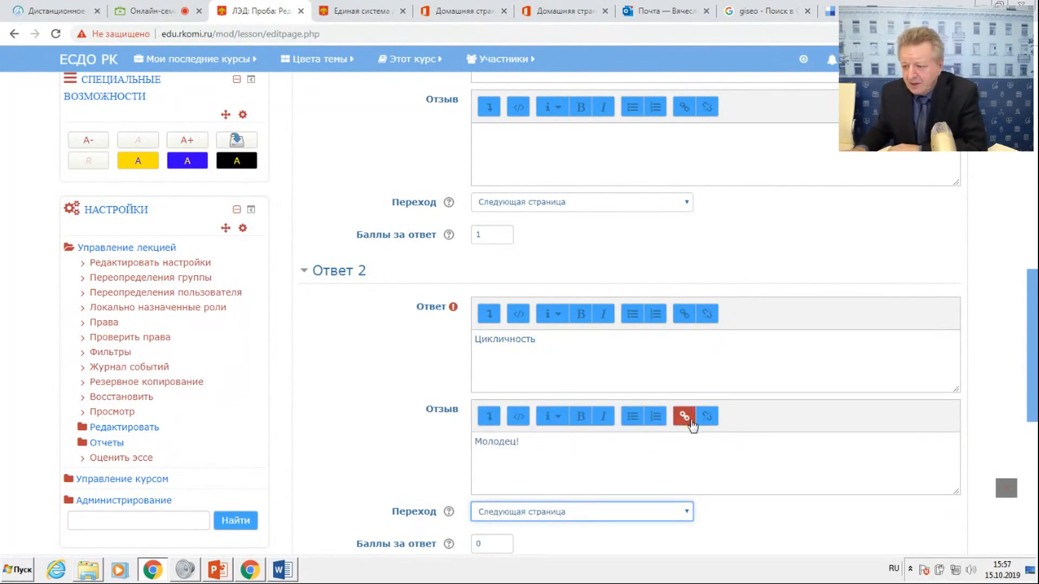
# Move the answer text "Цикличность" from Ответ 2 to the Ответ field of Ответ 1.
pyautogui.scroll(-3, 690, 425)
pyautogui.scroll(3, 688, 426)
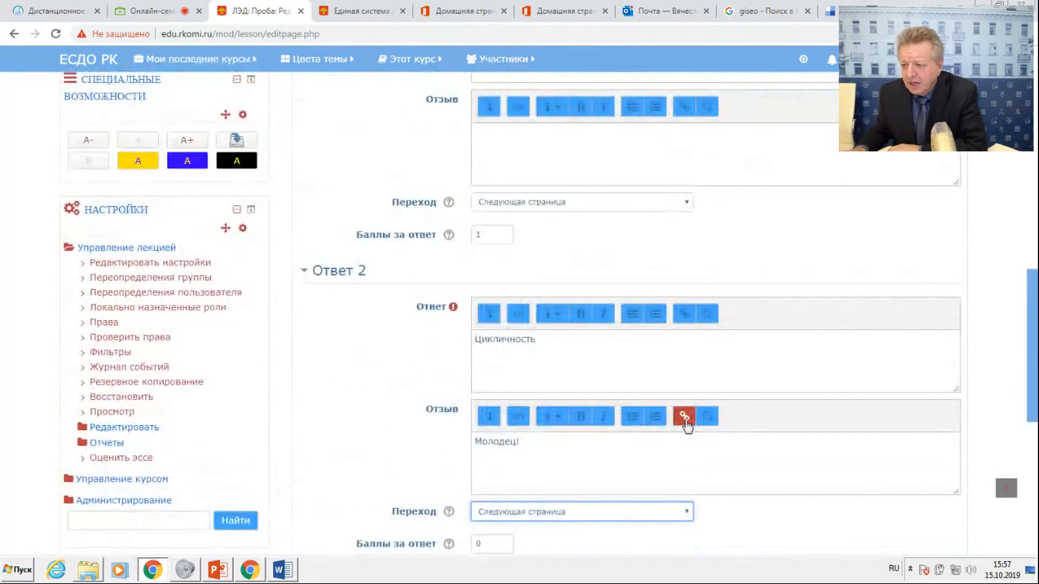
pyautogui.scroll(3, 686, 425)
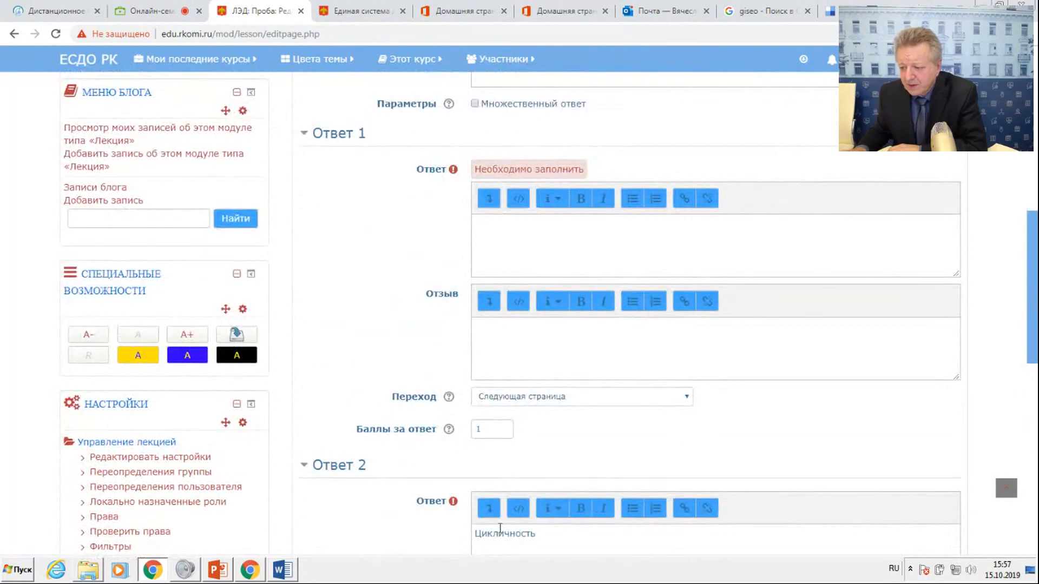
pyautogui.moveTo(476, 535); pyautogui.dragTo(541, 535)
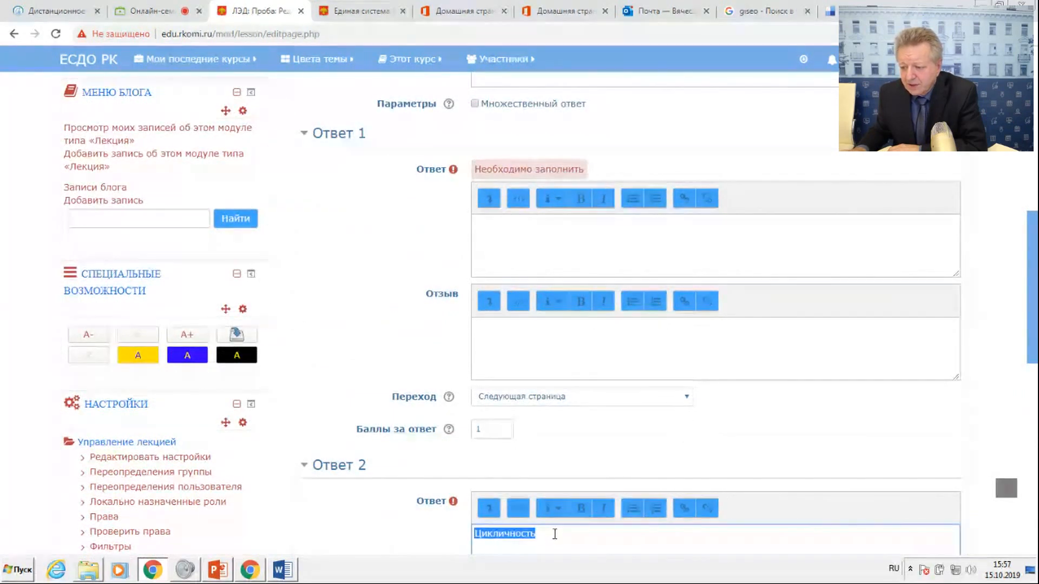
pyautogui.rightClick(511, 533)
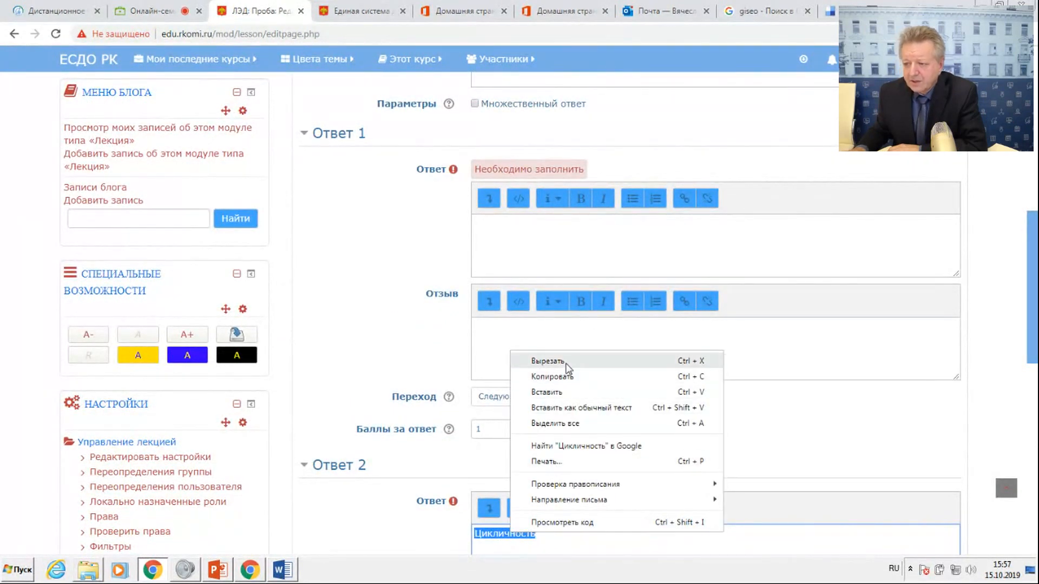
pyautogui.click(536, 359)
pyautogui.click(535, 241)
pyautogui.rightClick(527, 232)
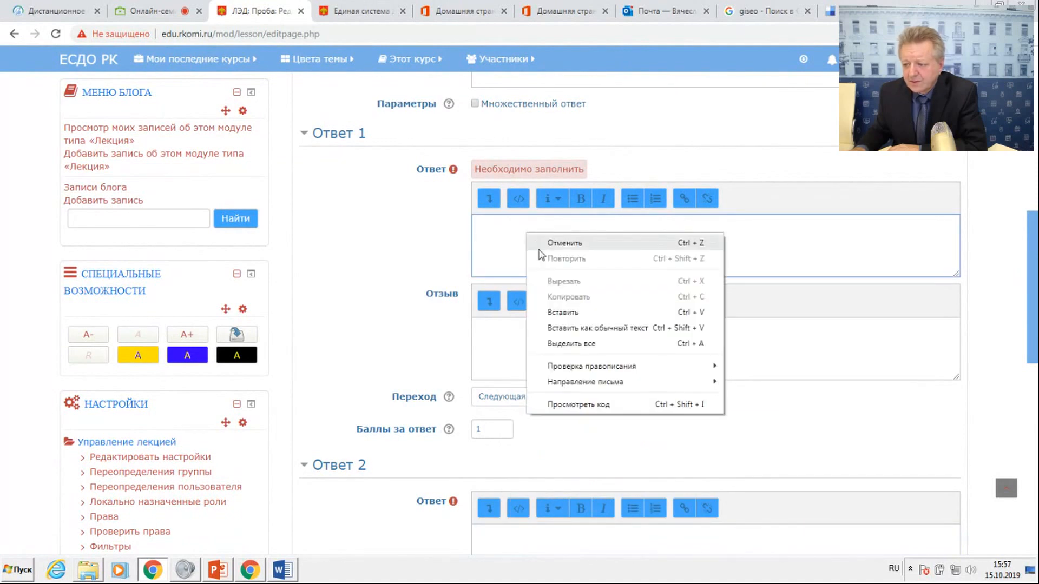
pyautogui.click(557, 313)
# Move the feedback "Молодец!" from Ответ 2 to the Отзыв field of Ответ 1.
pyautogui.scroll(-5, 524, 427)
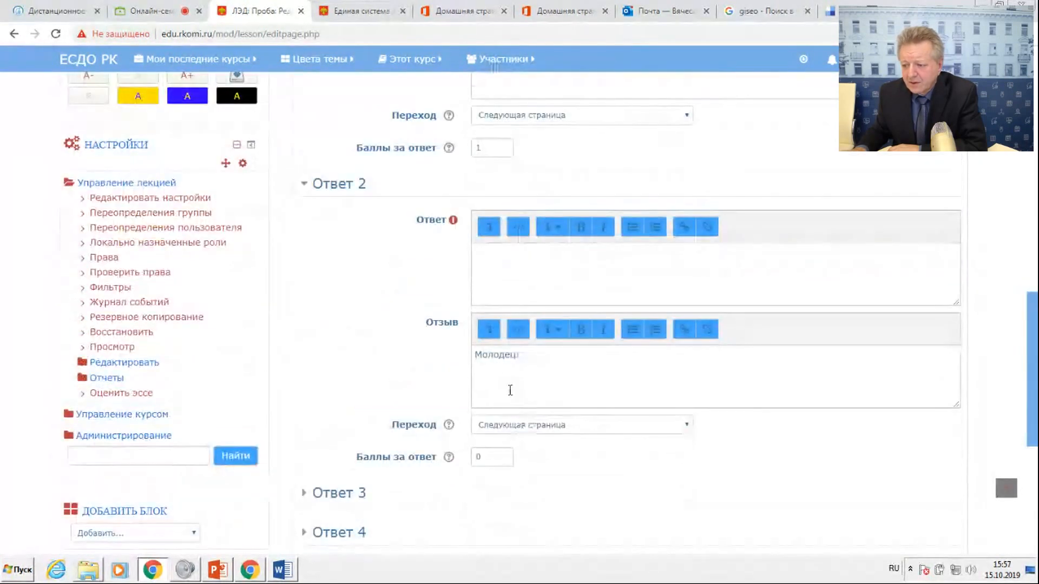
pyautogui.moveTo(475, 355); pyautogui.dragTo(513, 360)
pyautogui.rightClick(503, 353)
pyautogui.click(538, 362)
pyautogui.scroll(3, 545, 199)
pyautogui.click(480, 240)
pyautogui.rightClick(479, 241)
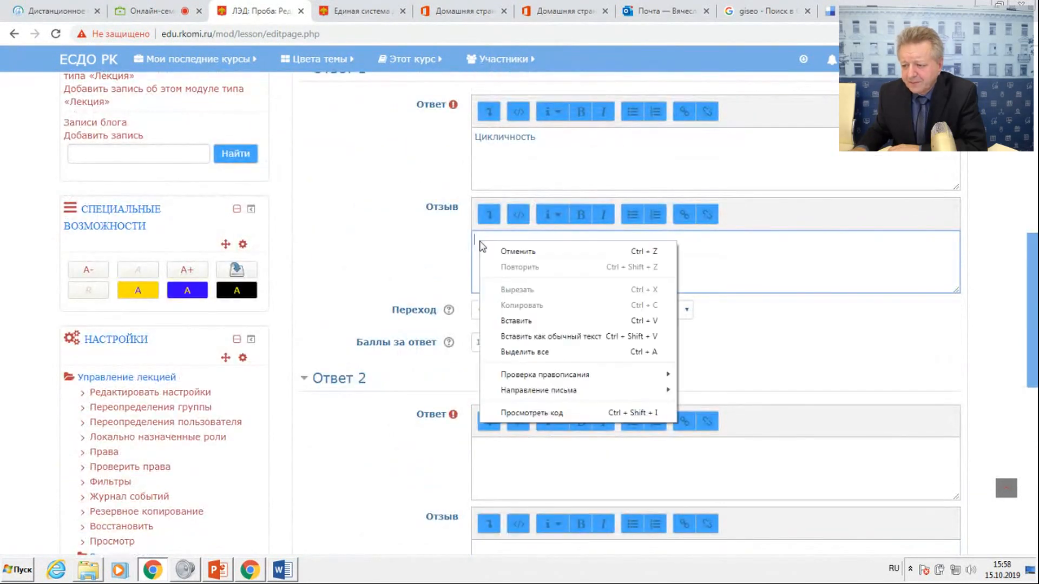
pyautogui.click(516, 321)
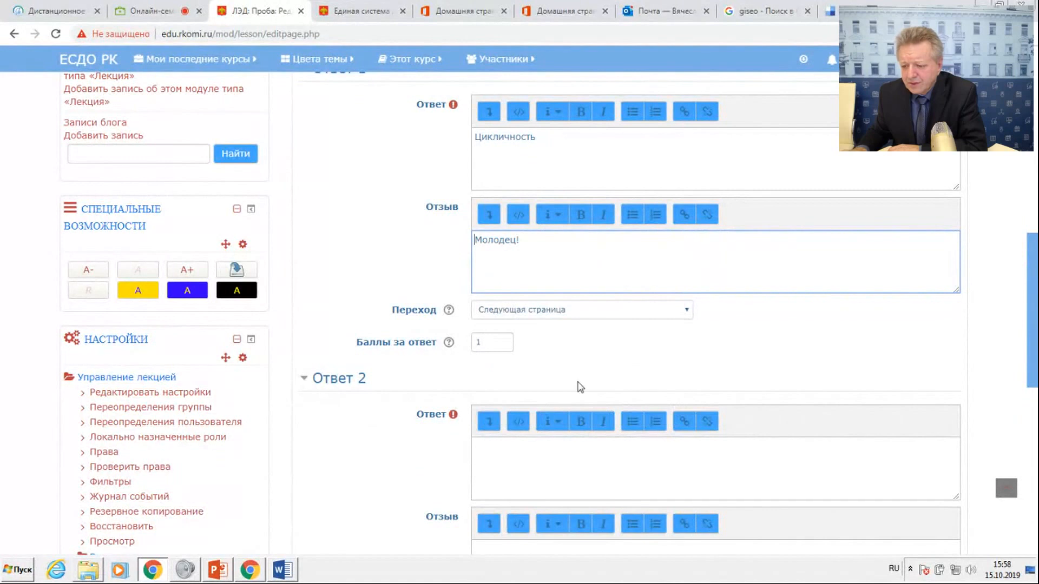
# Copy the option "Массовость" from Вопрос 1 in the Word document into the Ответ field of Ответ 2.
pyautogui.click(283, 569)
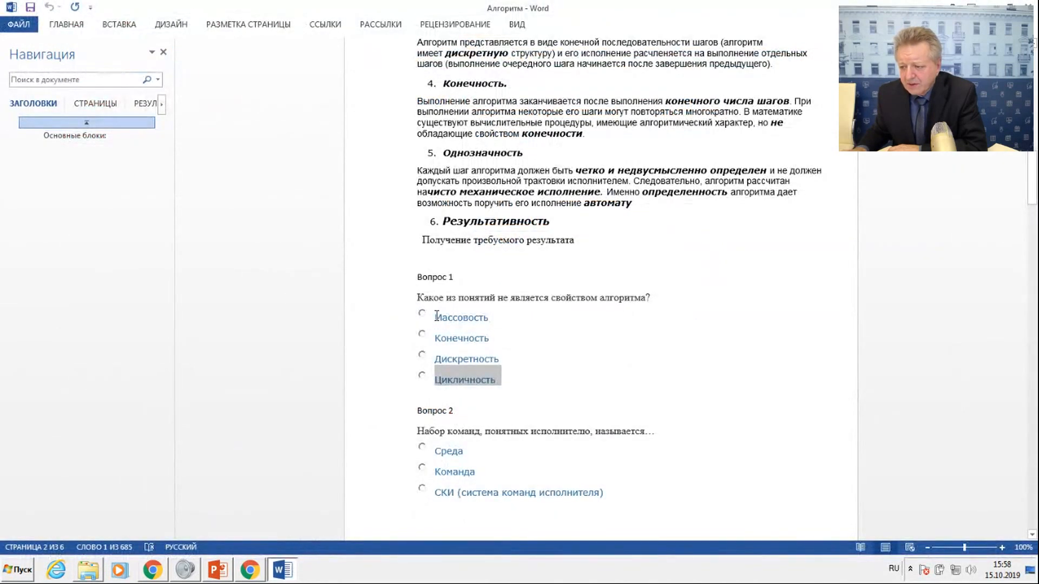
pyautogui.moveTo(436, 315); pyautogui.dragTo(493, 318)
pyautogui.rightClick(463, 320)
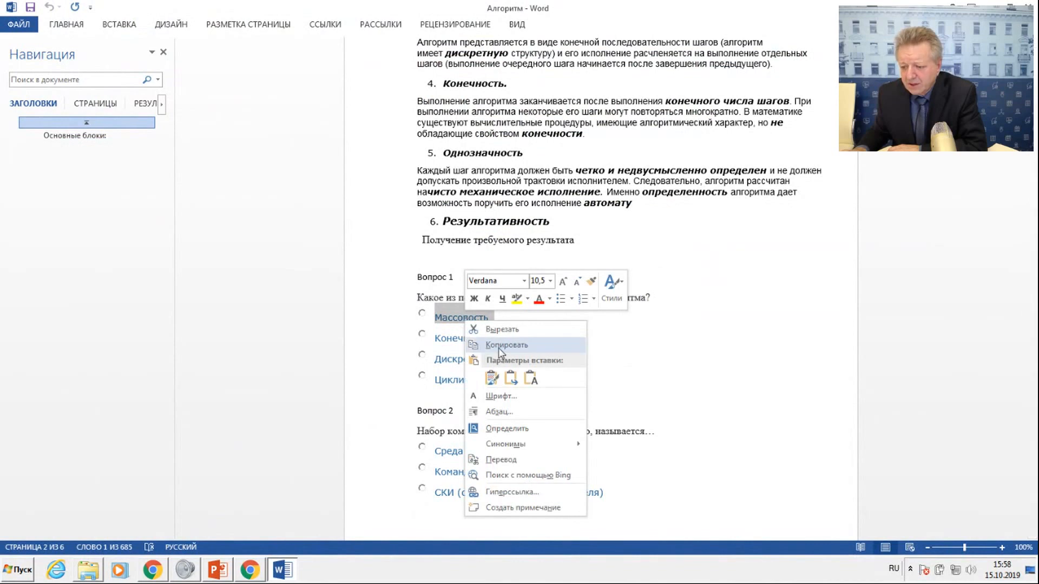
pyautogui.click(499, 346)
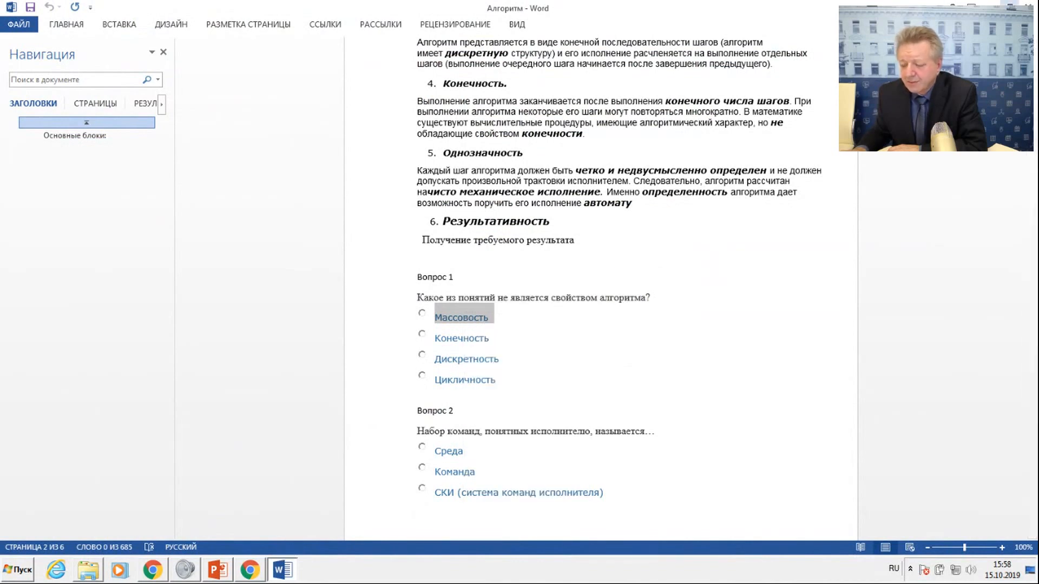
pyautogui.click(153, 570)
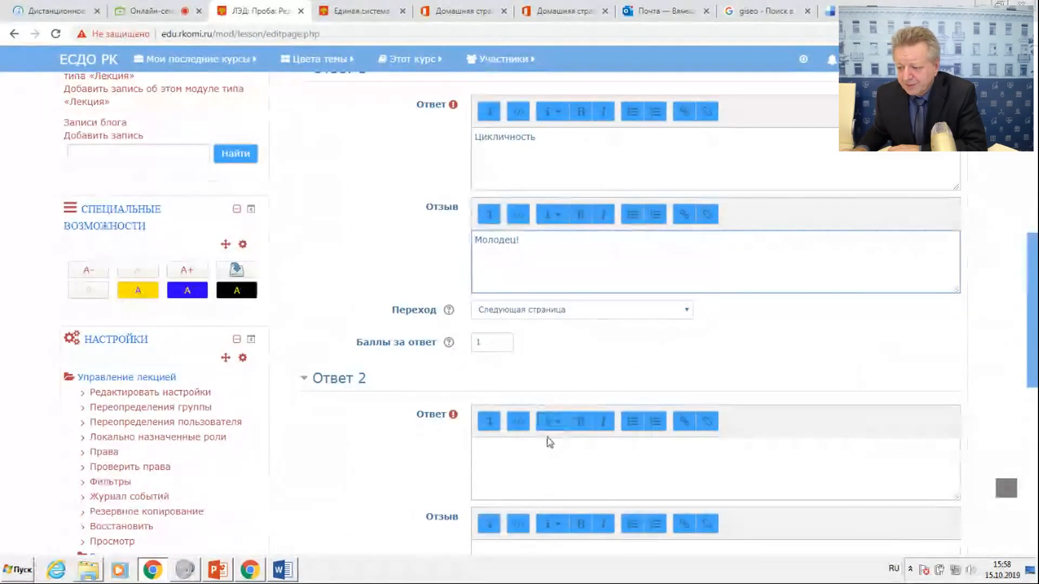
pyautogui.rightClick(518, 459)
pyautogui.click(548, 351)
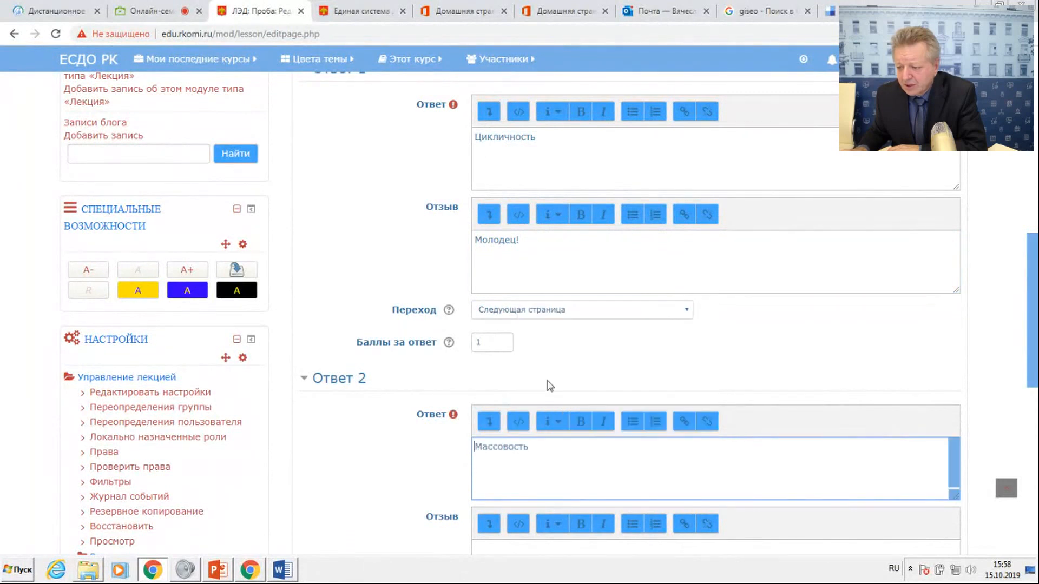
# Enter "Повтори" as the Отзыв for Ответ 2.
pyautogui.scroll(-2, 550, 505)
pyautogui.click(513, 429)
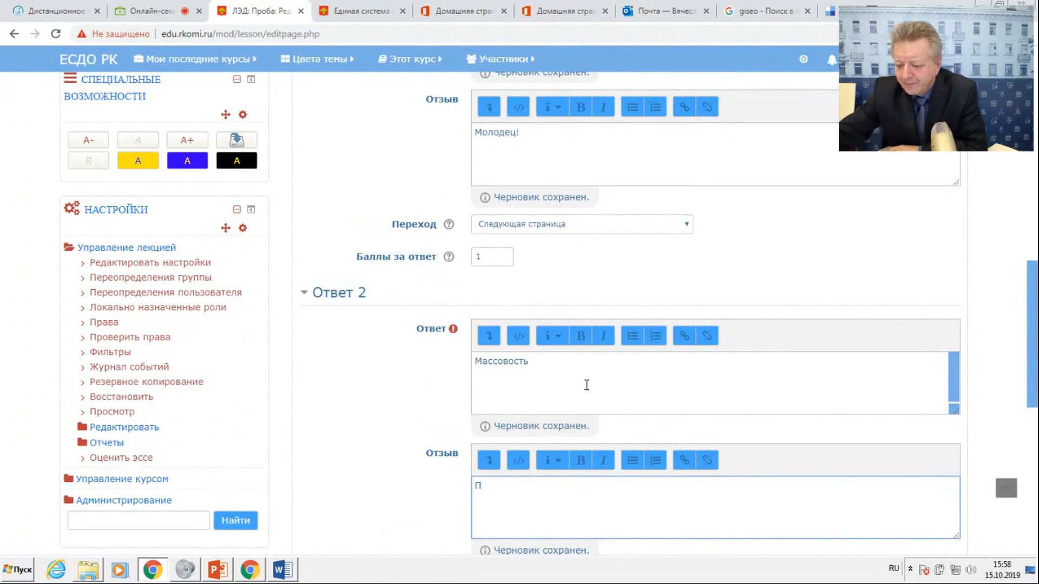
pyautogui.write('Повт')
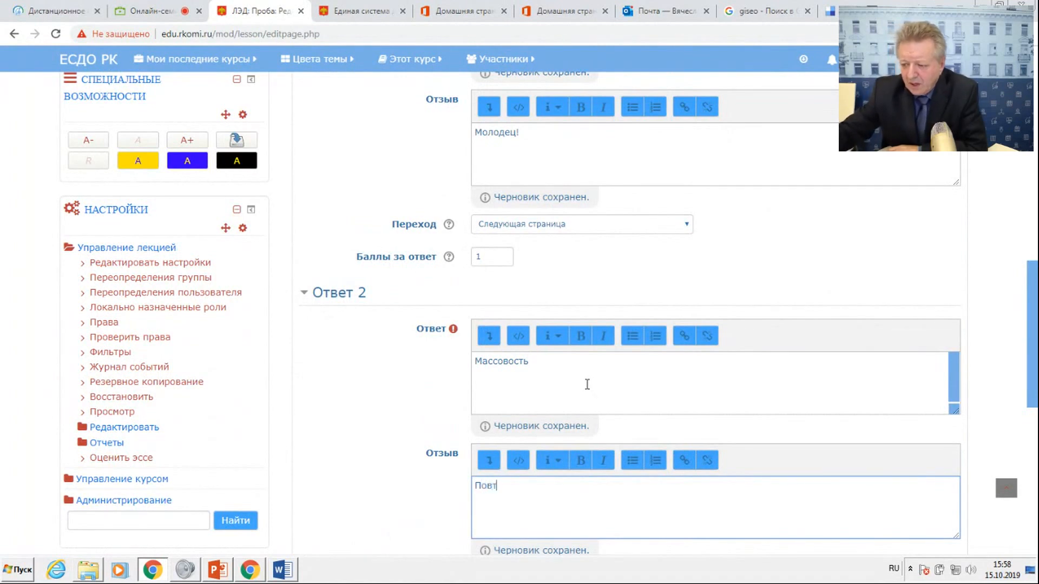
pyautogui.write('ори')
# Set the Переход of Ответ 2 to "§2. Свойства алгоритмов" and save the question page.
pyautogui.scroll(-5, 652, 248)
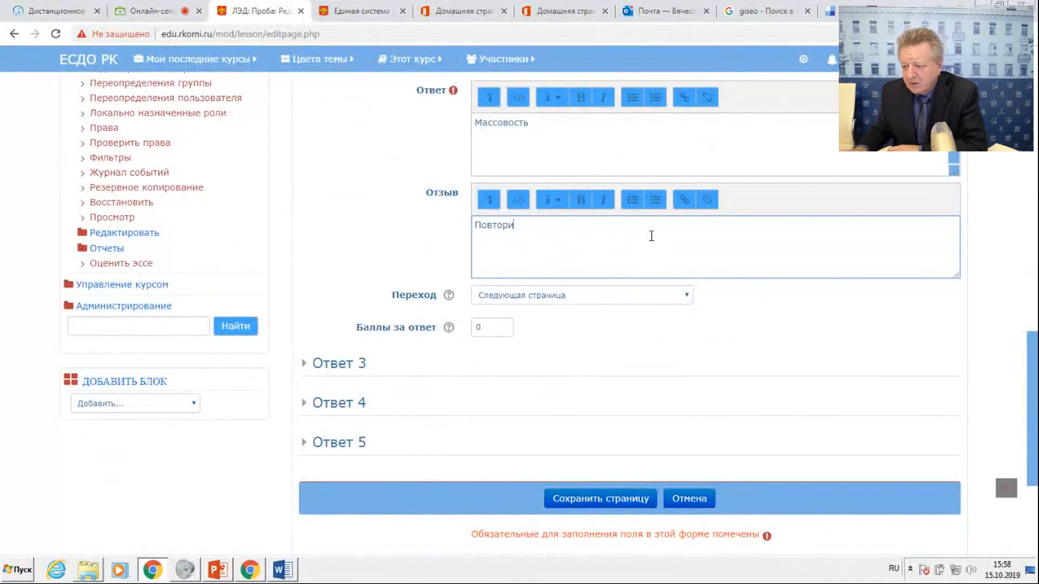
pyautogui.click(609, 306)
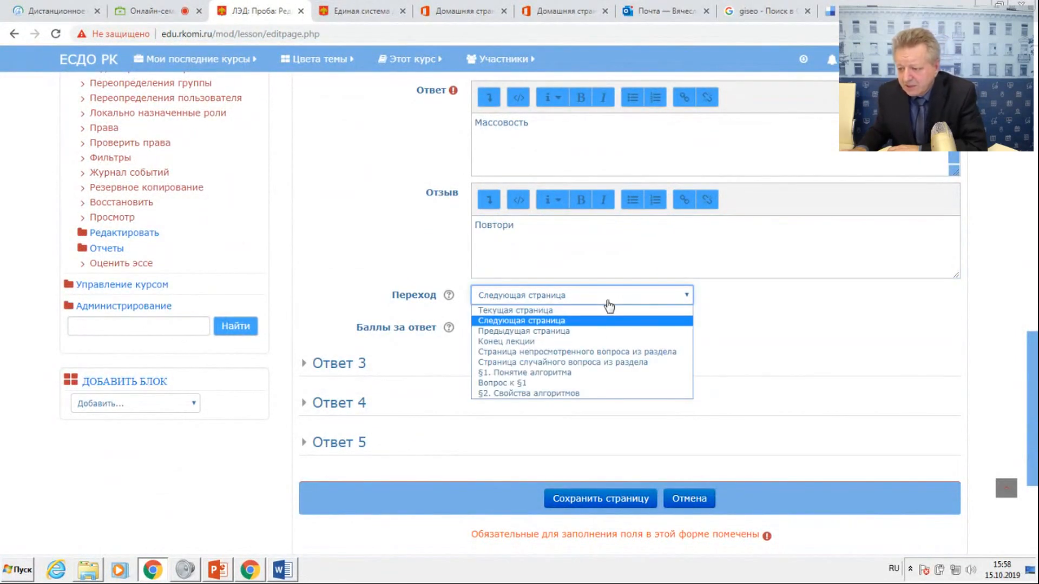
pyautogui.click(522, 394)
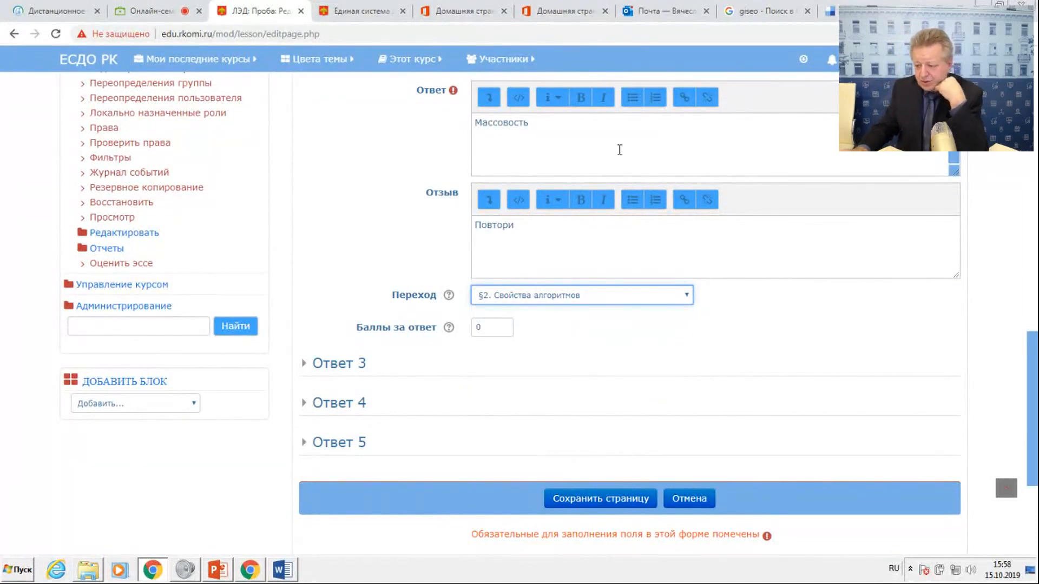
pyautogui.click(616, 501)
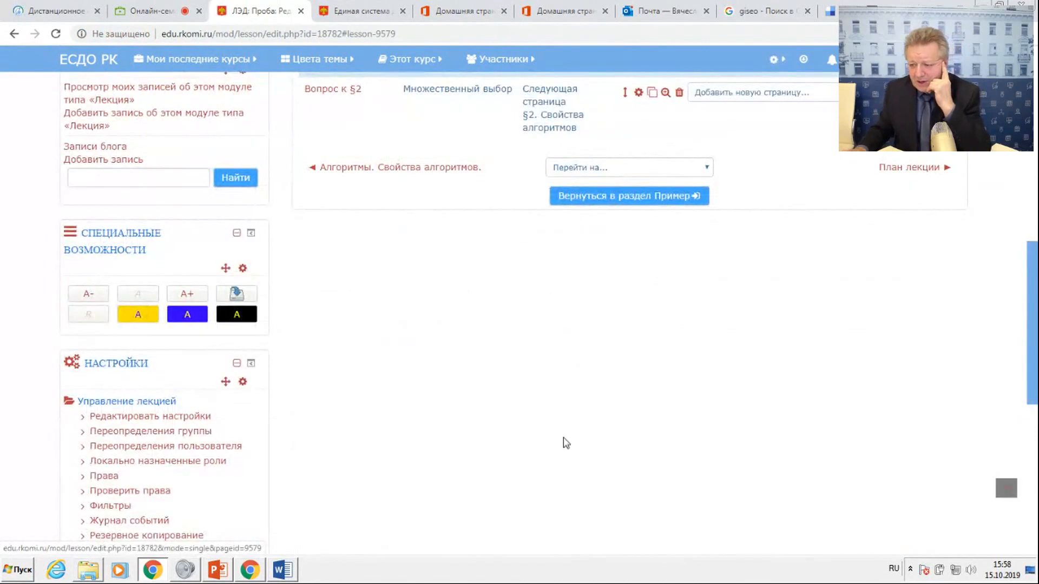
# Add a new question page of type "Множественный выбор" after "Вопрос к §2" in the lecture.
pyautogui.scroll(5, 481, 273)
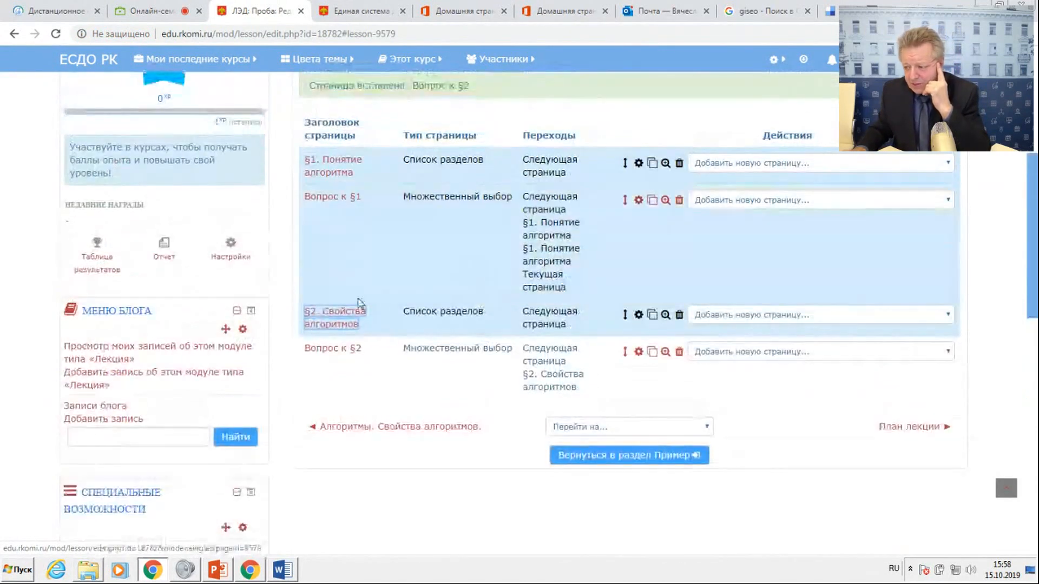
pyautogui.click(740, 353)
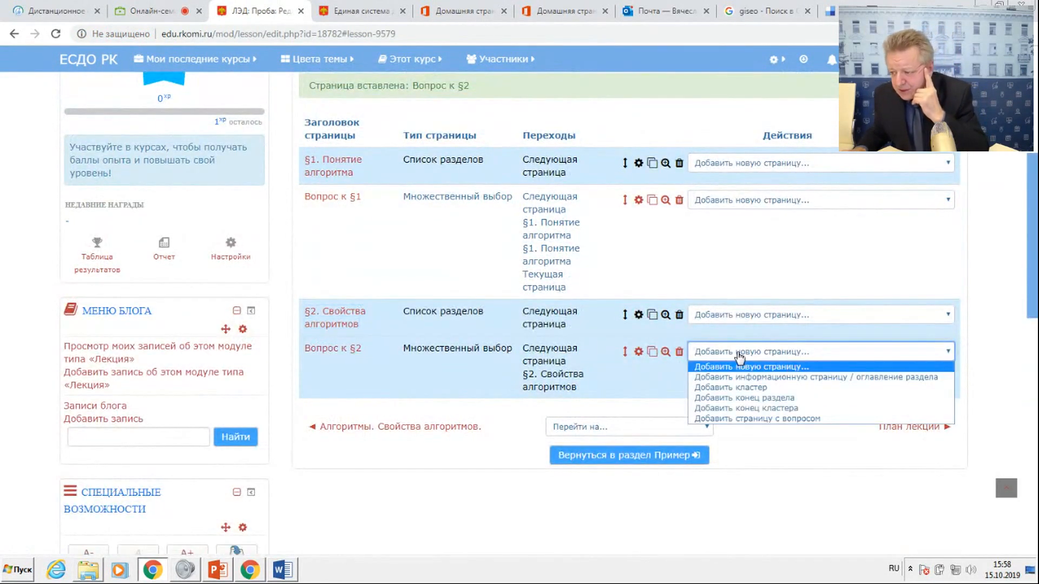
pyautogui.click(746, 419)
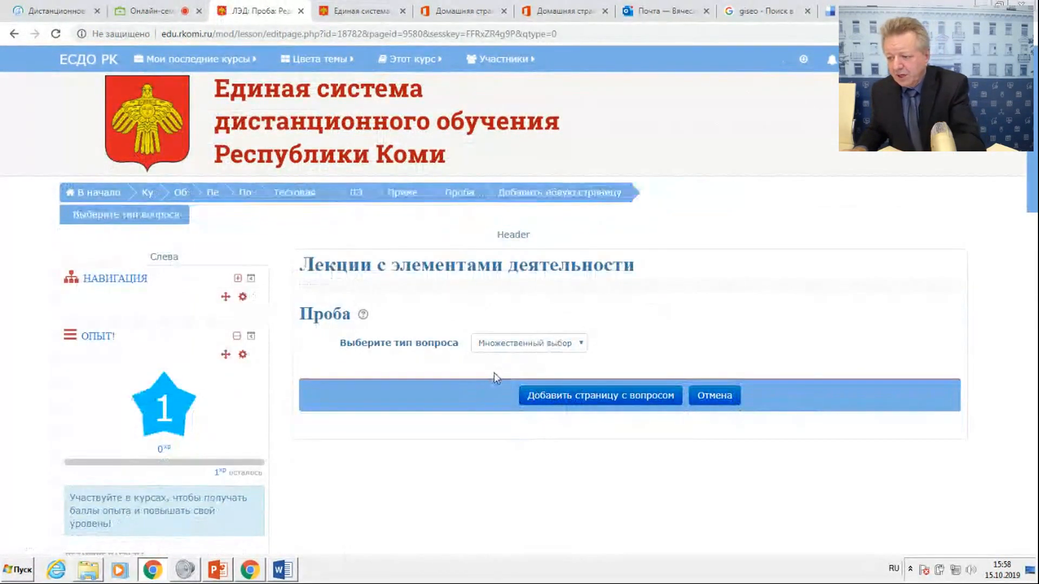
pyautogui.click(577, 323)
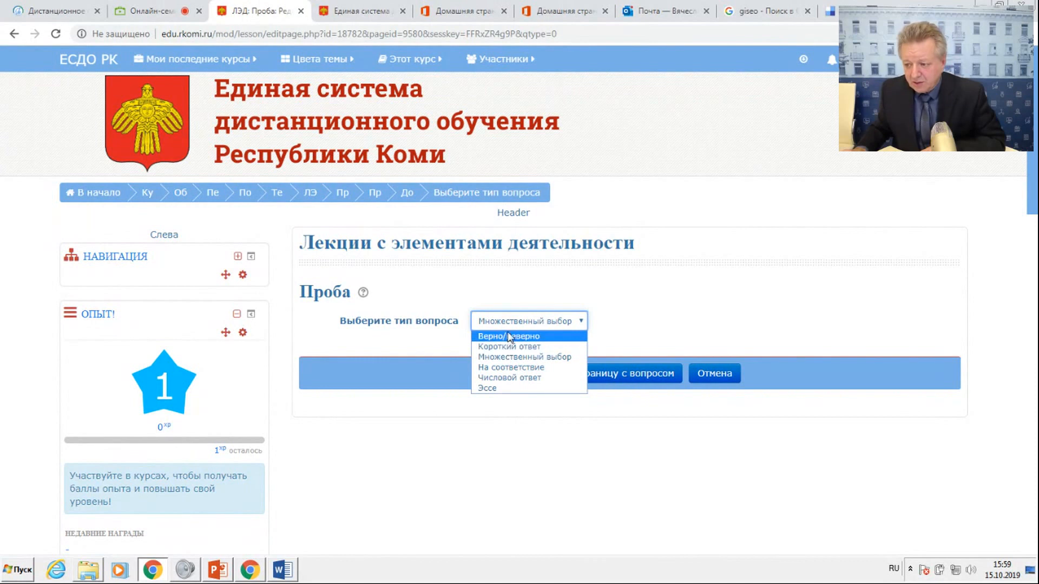
pyautogui.click(522, 357)
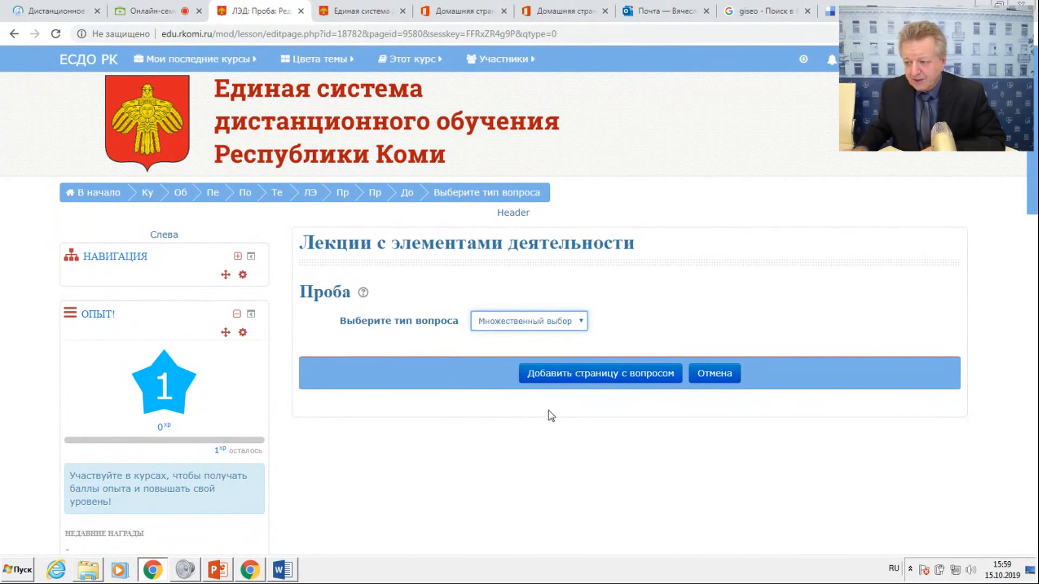
pyautogui.click(573, 372)
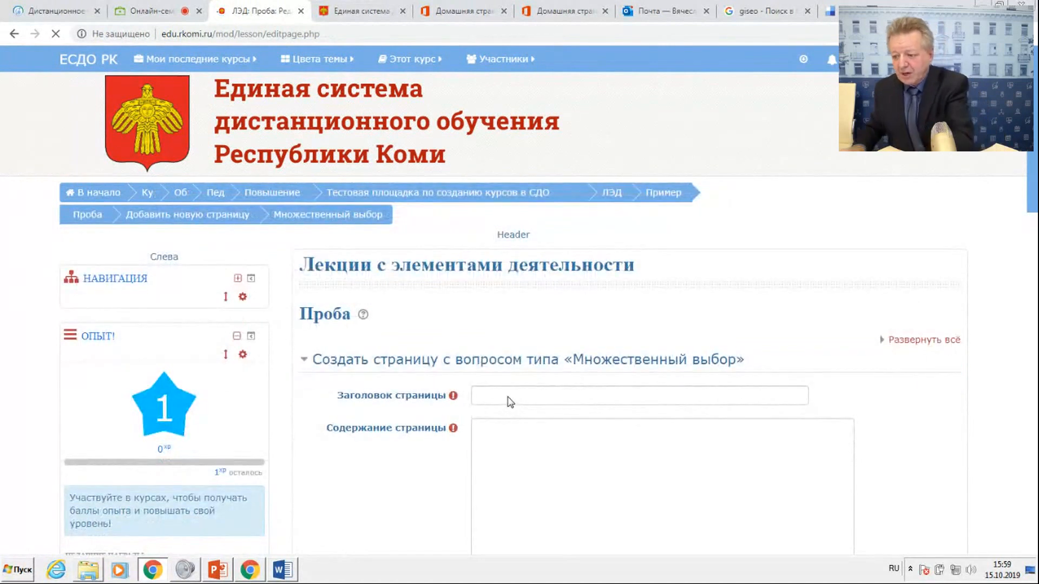
# Title the new question page "Вопрос к §1", copying "§1" from the first heading of the Word document.
pyautogui.click(477, 394)
pyautogui.write('Вопрос')
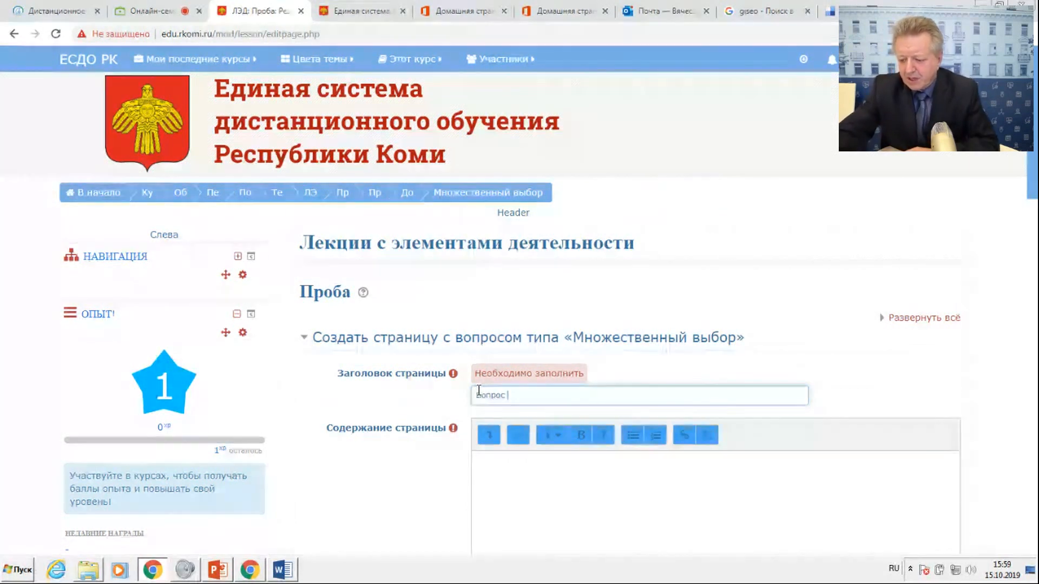
pyautogui.write(' к')
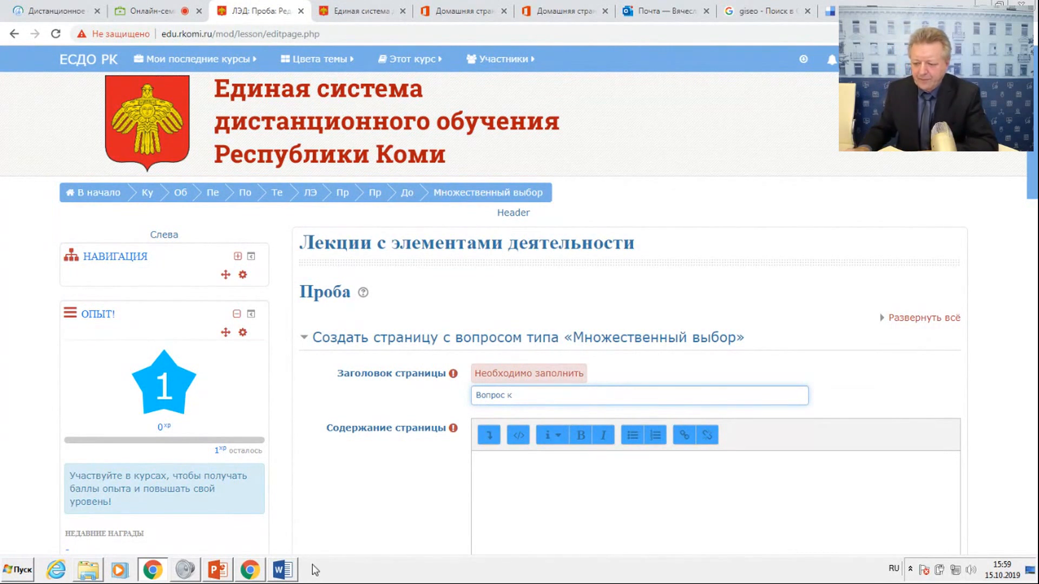
pyautogui.click(283, 570)
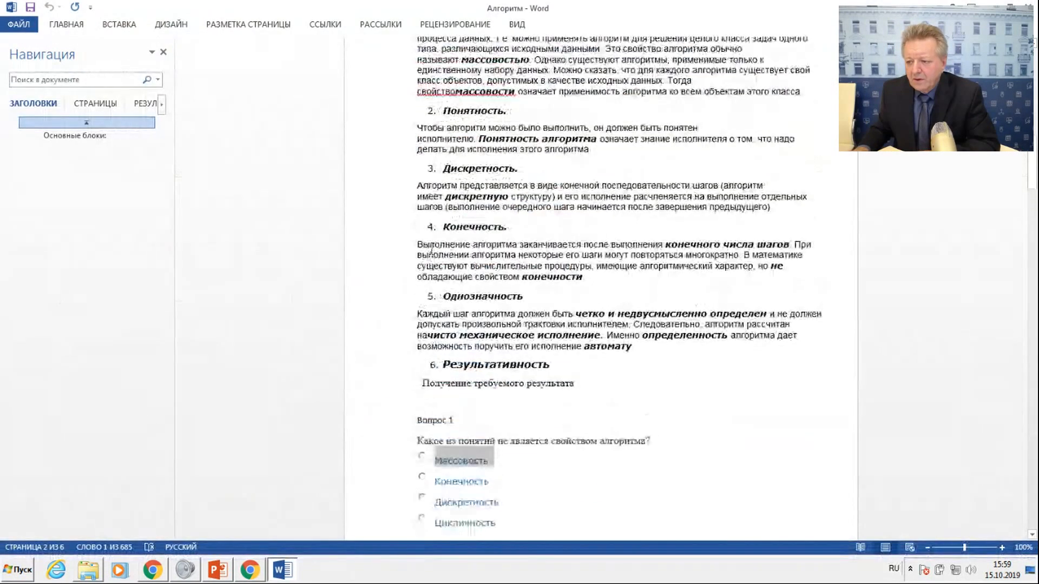
pyautogui.scroll(15, 431, 250)
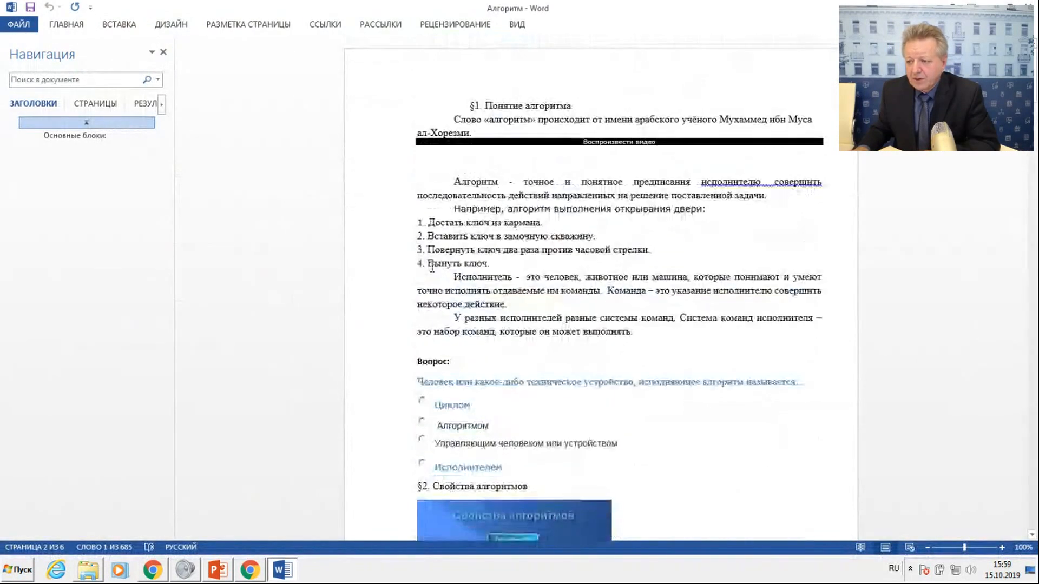
pyautogui.rightClick(479, 107)
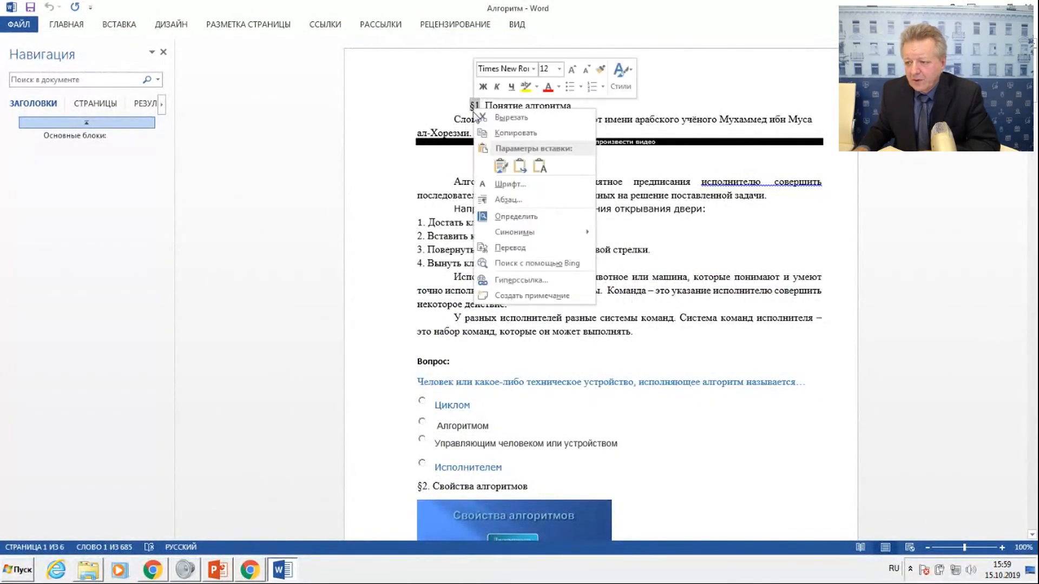
pyautogui.click(499, 133)
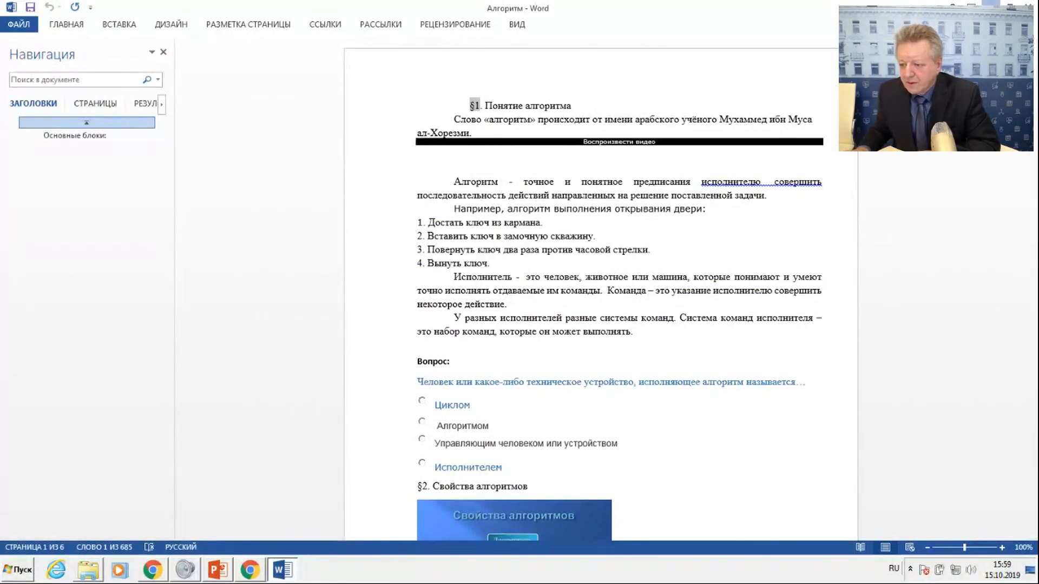
pyautogui.click(153, 570)
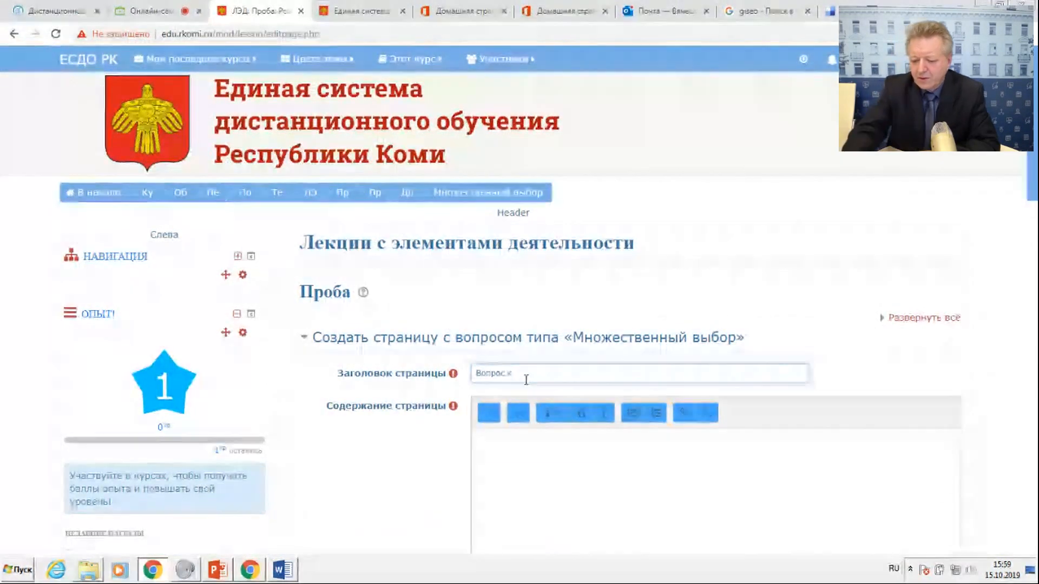
pyautogui.write('§1')
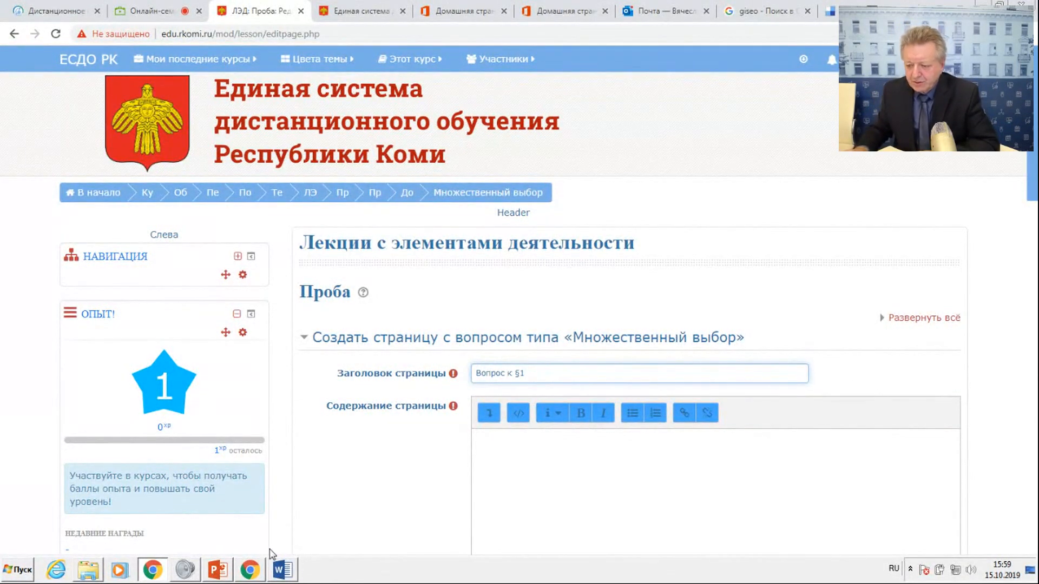
# Copy the Вопрос 2 text "Набор команд, понятных исполнителю, называется…" from the Word document into Содержание страницы.
pyautogui.click(282, 570)
pyautogui.scroll(-3, 451, 418)
pyautogui.scroll(-20, 451, 417)
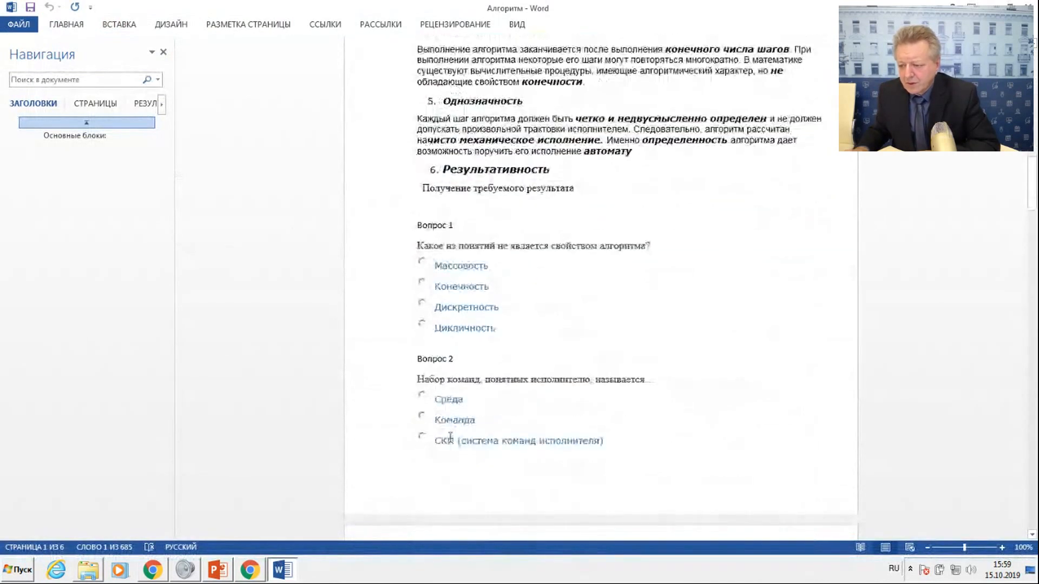
pyautogui.scroll(-1, 451, 436)
pyautogui.moveTo(418, 344); pyautogui.dragTo(665, 346)
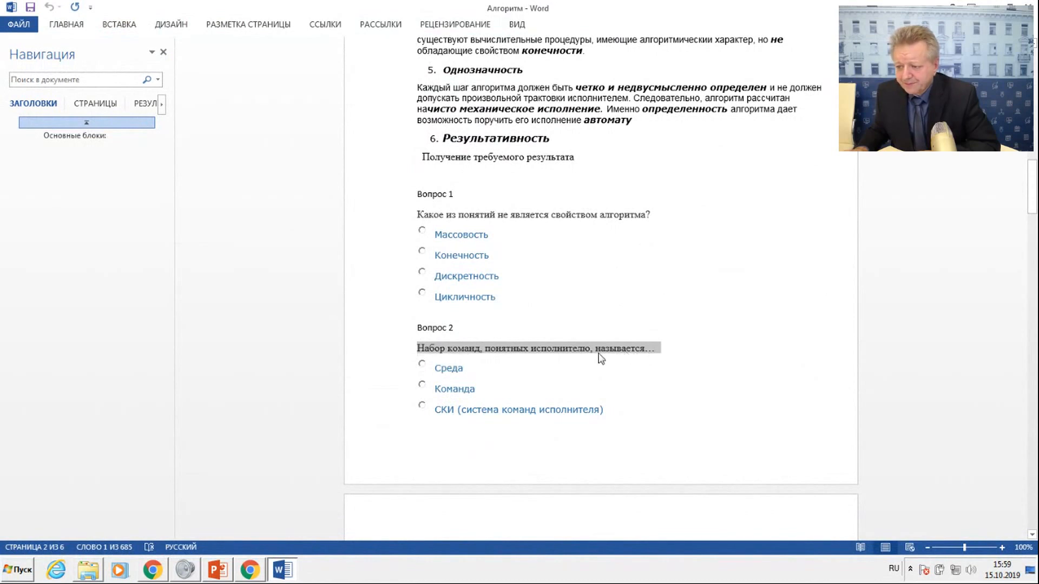
pyautogui.rightClick(577, 348)
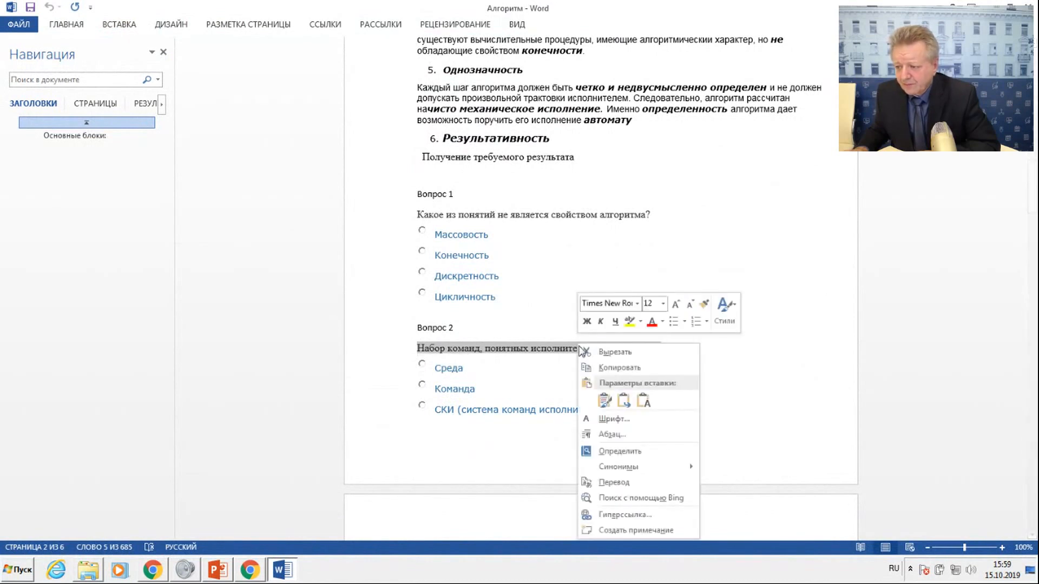
pyautogui.click(614, 368)
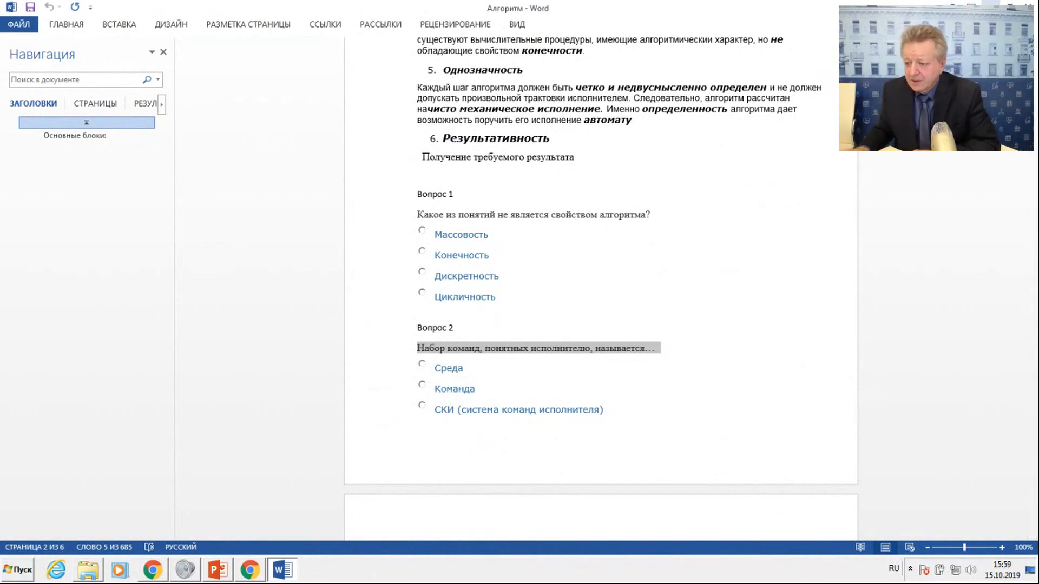
pyautogui.hotkey('alt', 'Tab')
pyautogui.click(486, 447)
pyautogui.rightClick(486, 448)
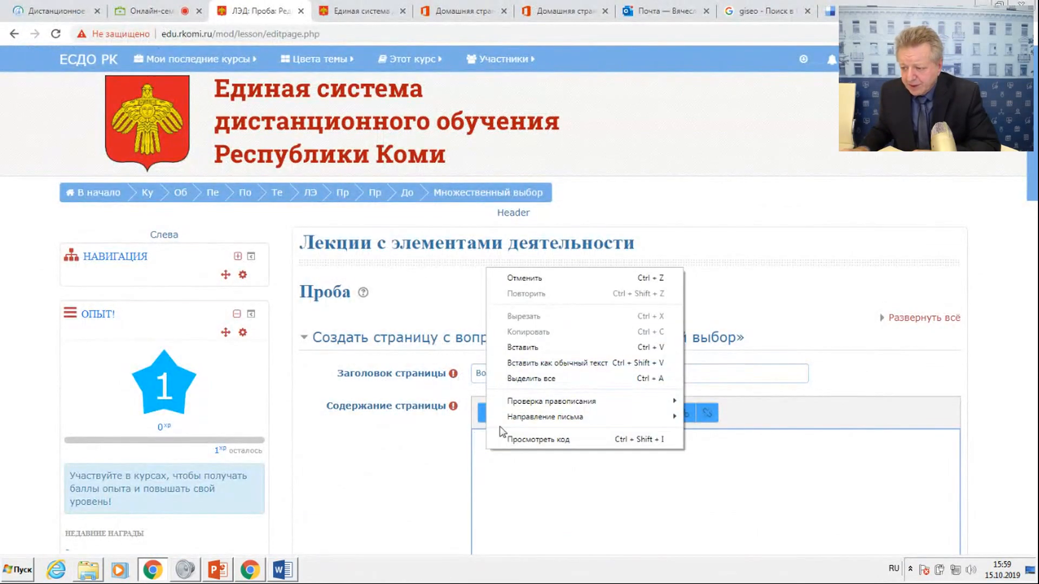
pyautogui.click(530, 347)
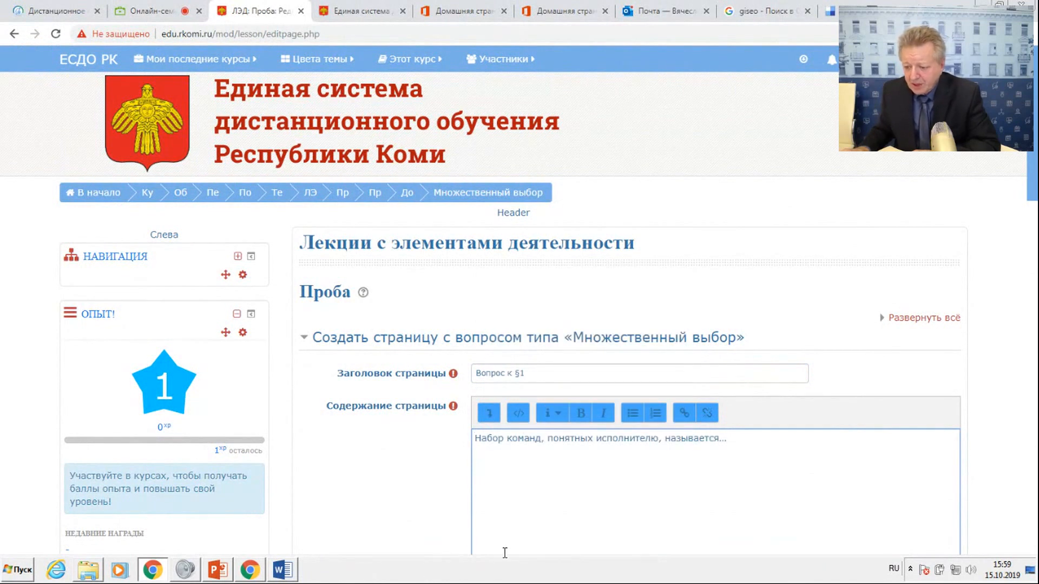
# Copy the option "СКИ (система команд исполнителя)" from Вопрос 2 in the Word document into the Ответ field of Ответ 1.
pyautogui.click(281, 570)
pyautogui.click(441, 410)
pyautogui.moveTo(456, 409); pyautogui.dragTo(606, 410)
pyautogui.rightClick(580, 414)
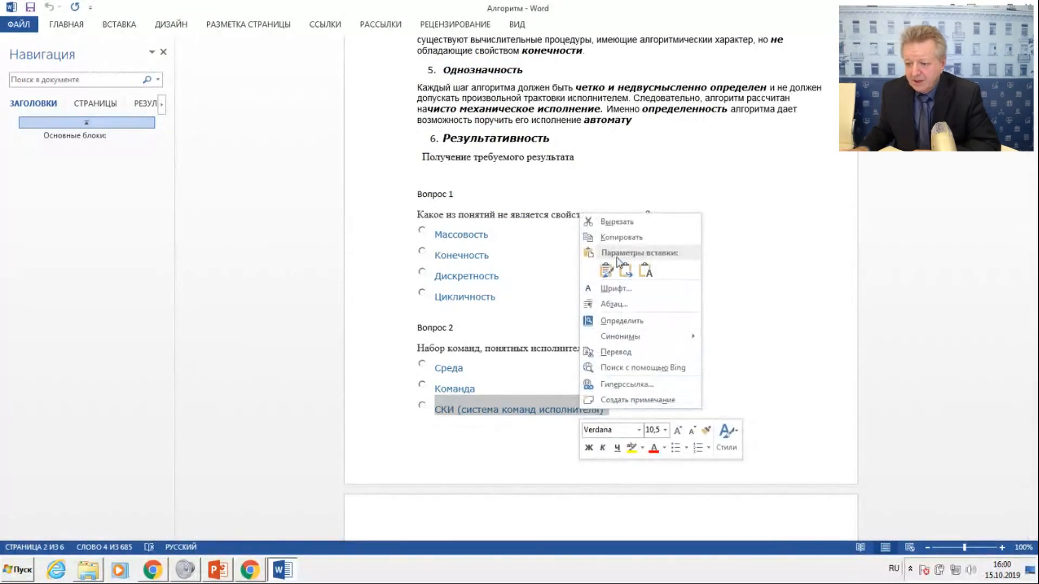
pyautogui.click(584, 254)
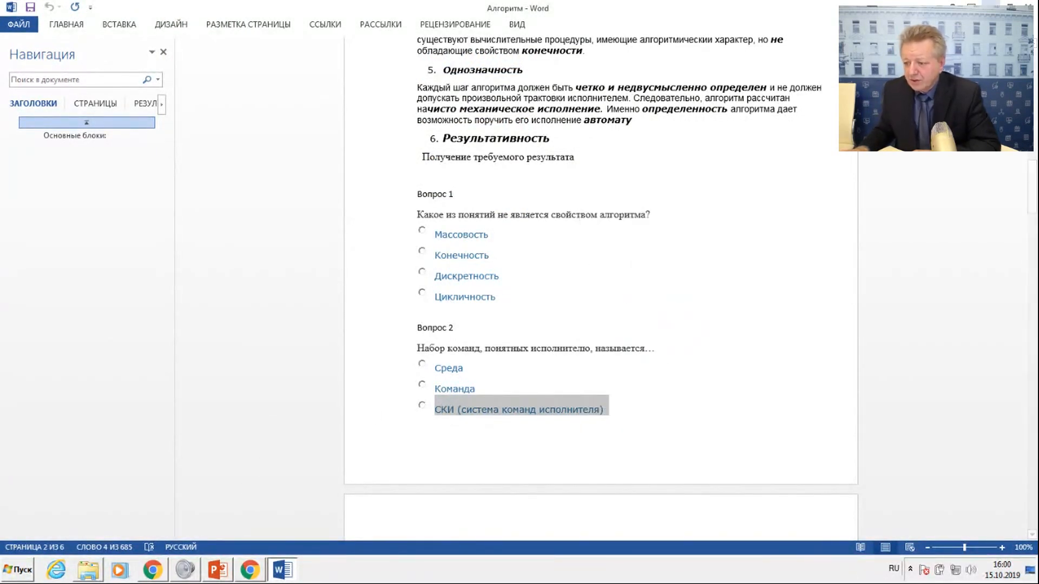
pyautogui.hotkey('alt', 'Tab')
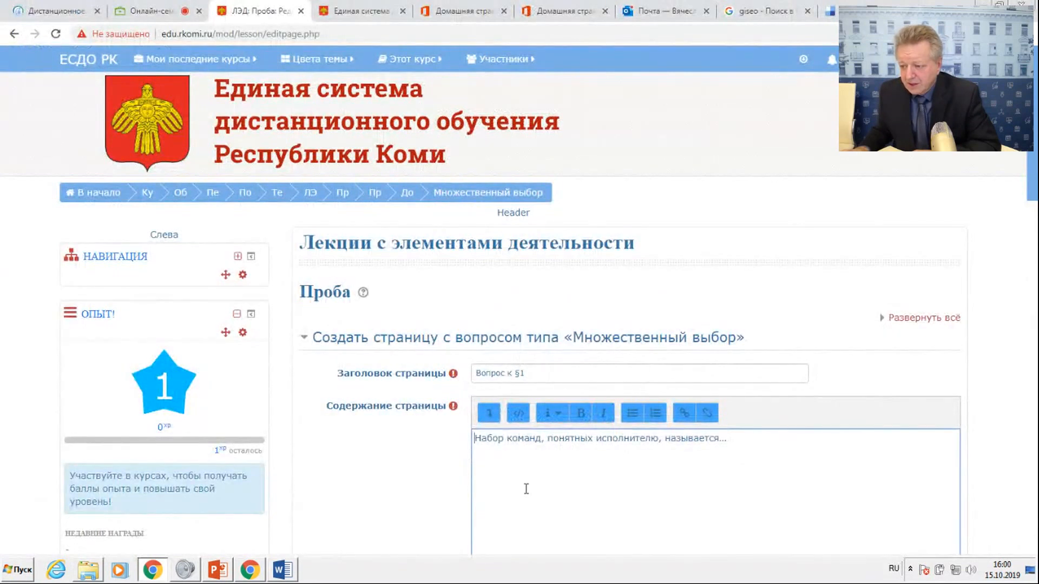
pyautogui.scroll(-5, 526, 489)
pyautogui.click(497, 432)
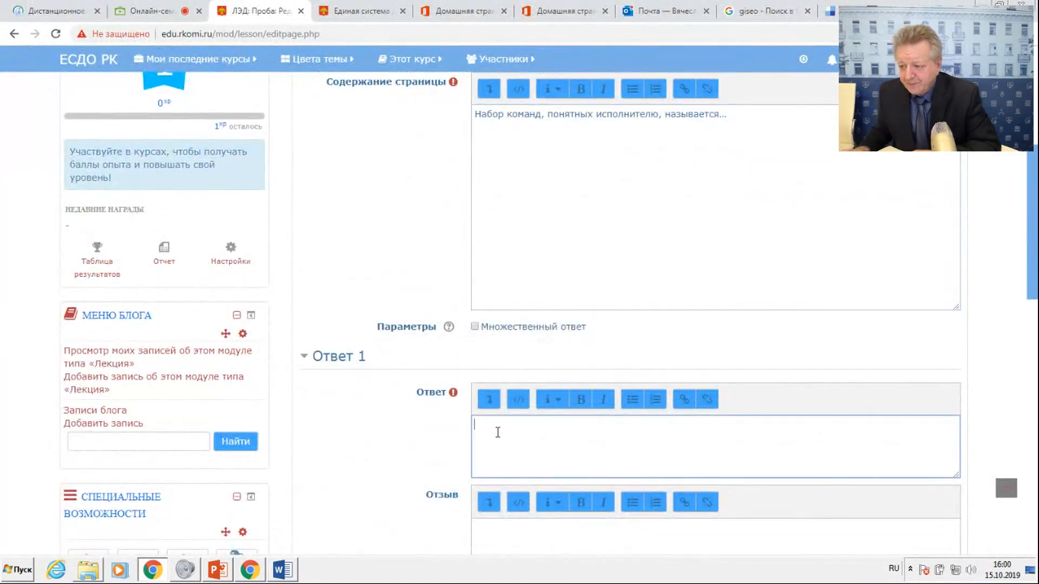
pyautogui.rightClick(497, 432)
pyautogui.click(533, 331)
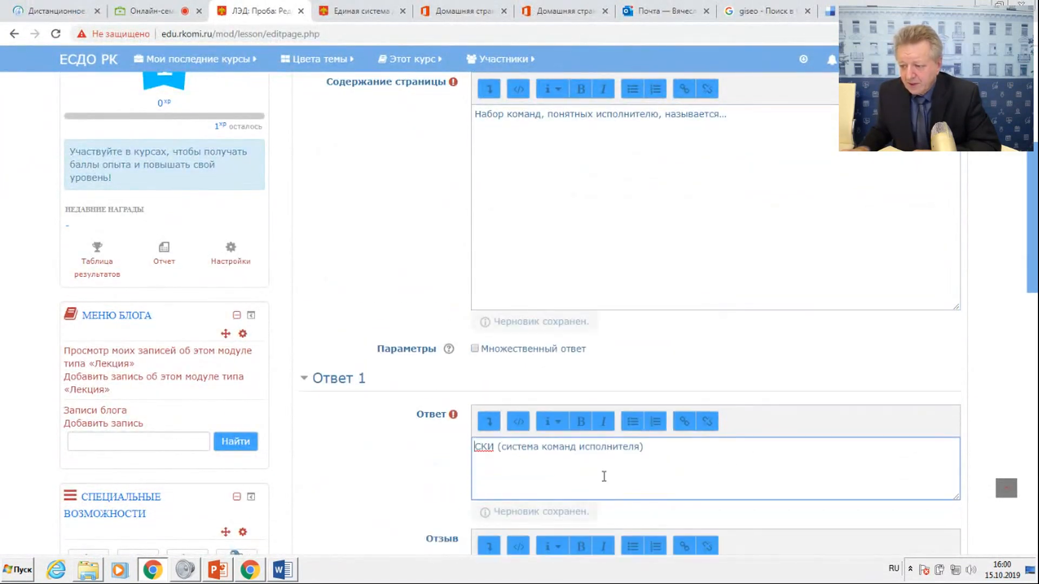
# Enter "Молодец!" as the Отзыв for Ответ 1.
pyautogui.scroll(-4, 604, 476)
pyautogui.click(526, 334)
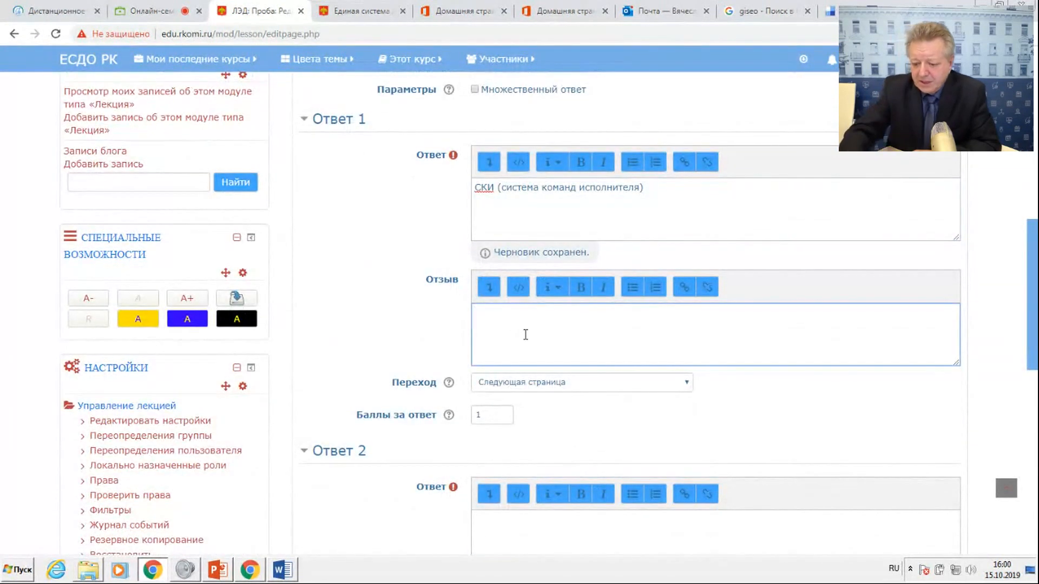
pyautogui.write('Молодец!')
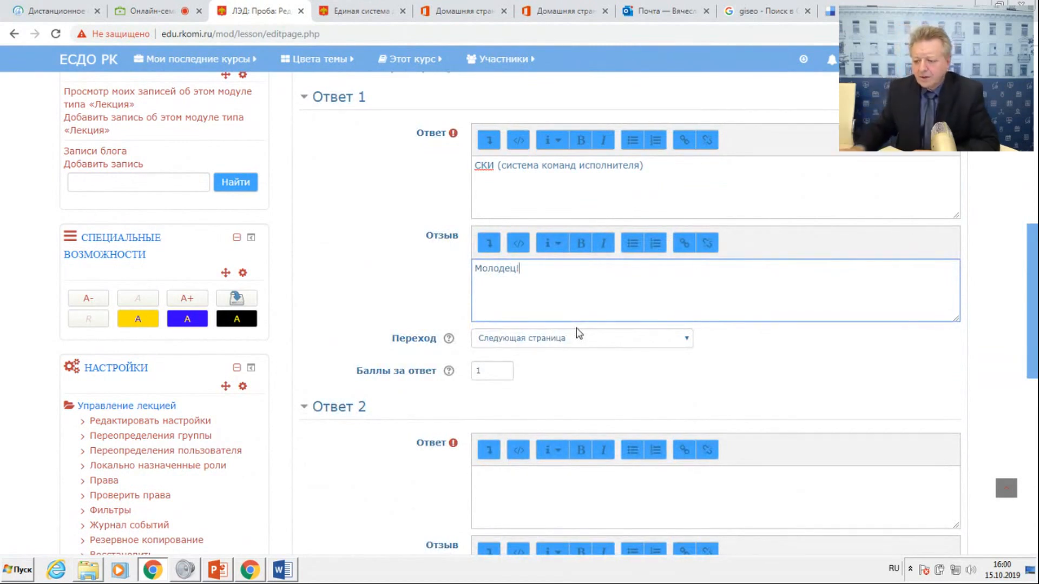
# Copy the option "Среда" from Вопрос 2 in the Word document into the Ответ field of Ответ 2.
pyautogui.click(282, 570)
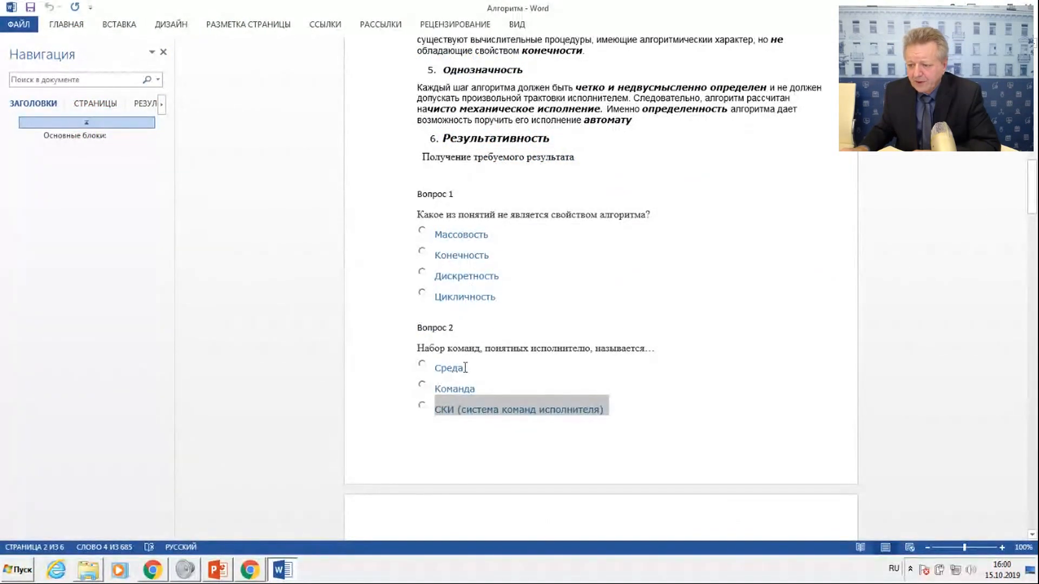
pyautogui.moveTo(440, 368); pyautogui.dragTo(464, 368)
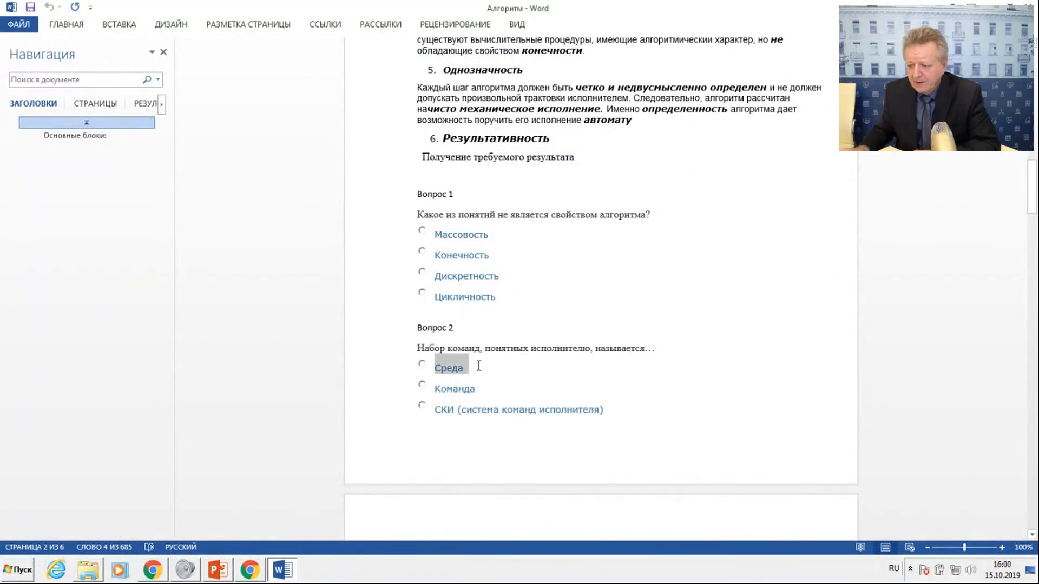
pyautogui.rightClick(464, 370)
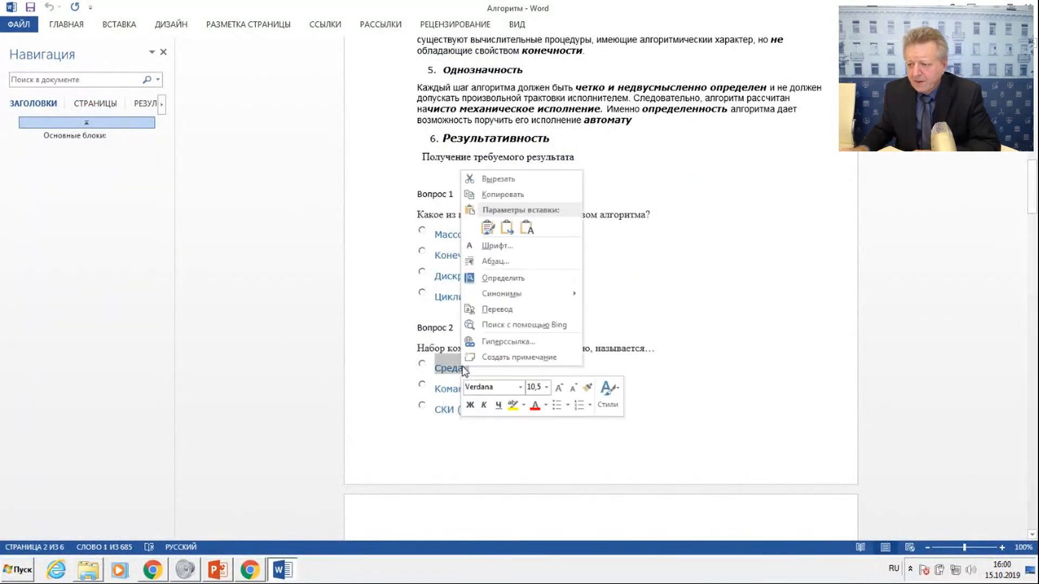
pyautogui.click(502, 194)
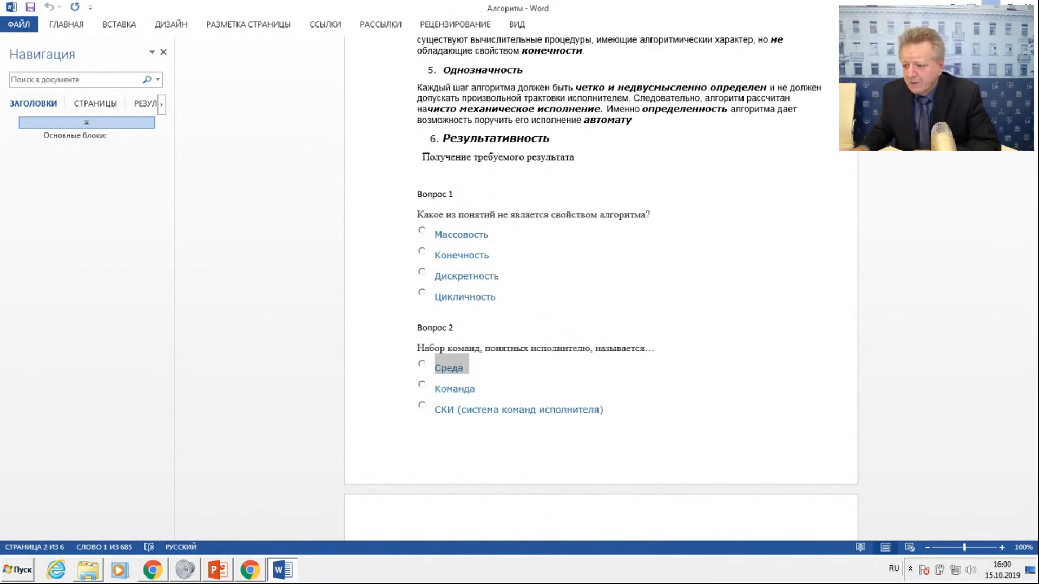
pyautogui.hotkey('alt', 'Tab')
pyautogui.click(508, 478)
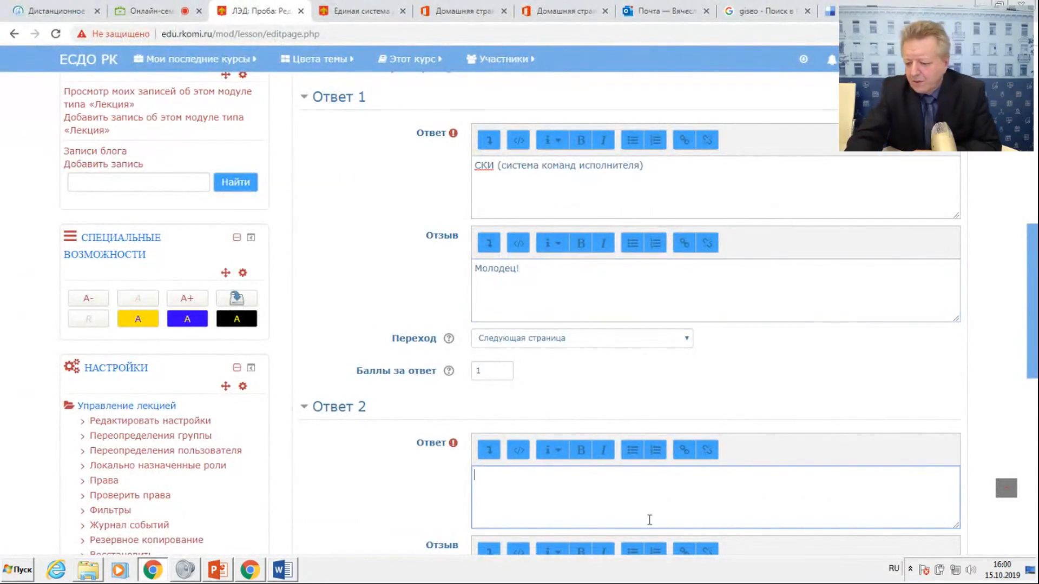
pyautogui.hotkey('ctrl', 'v')
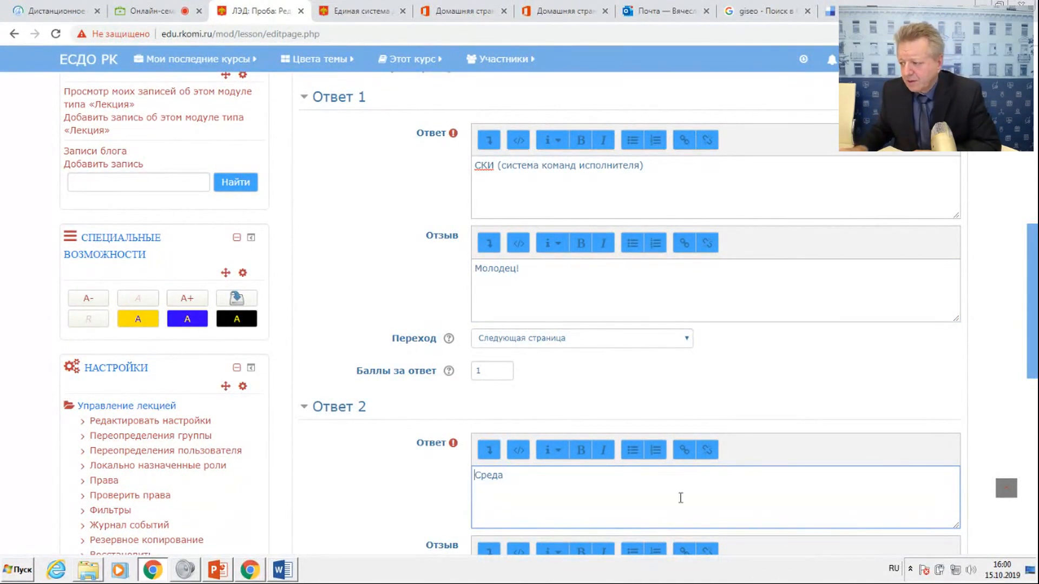
# Enter "Плохо" as the Отзыв for Ответ 2.
pyautogui.scroll(-2, 1032, 349)
pyautogui.click(514, 446)
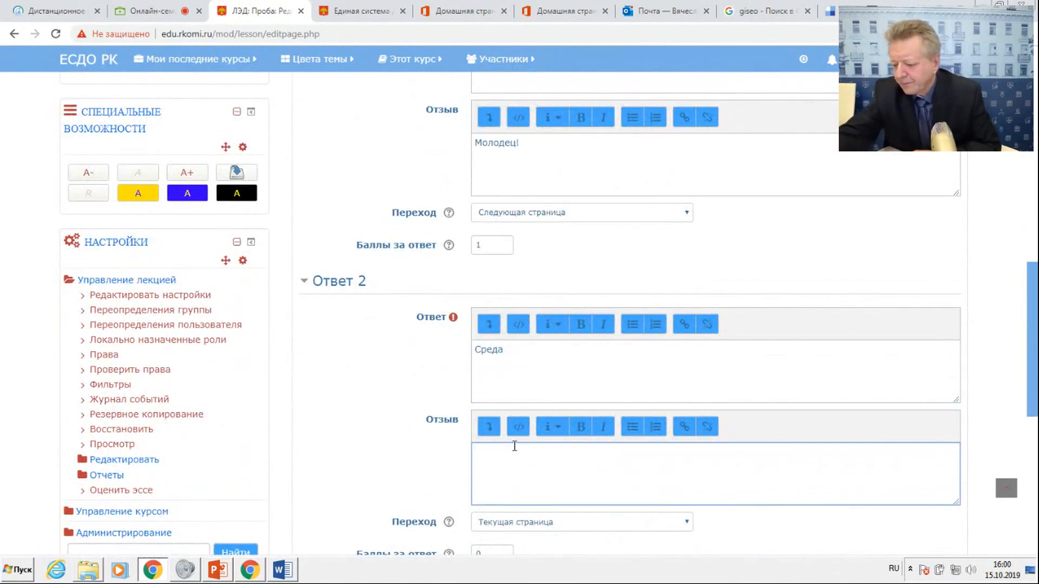
pyautogui.write('Плохо')
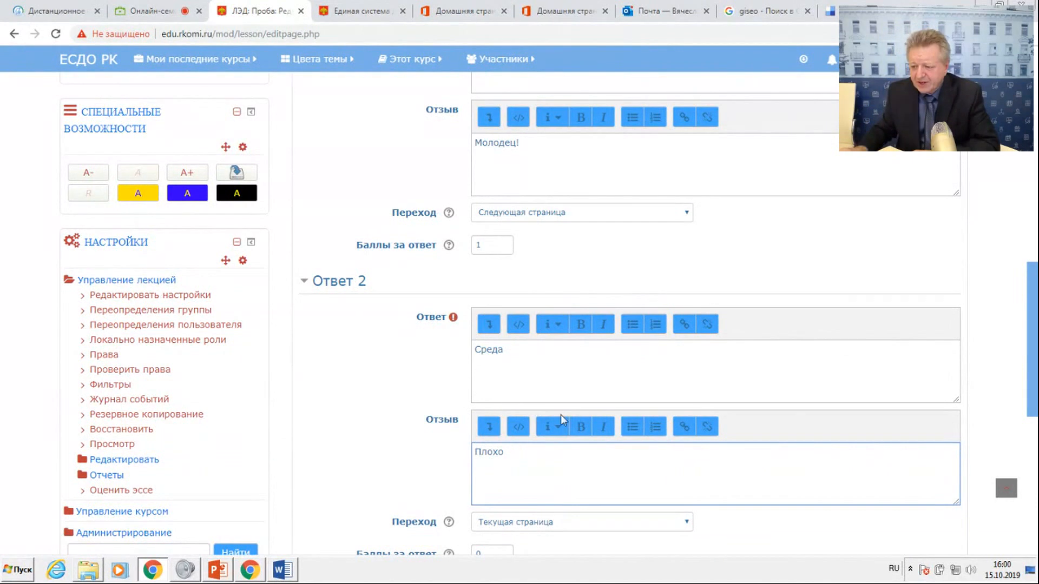
pyautogui.scroll(-2, 560, 418)
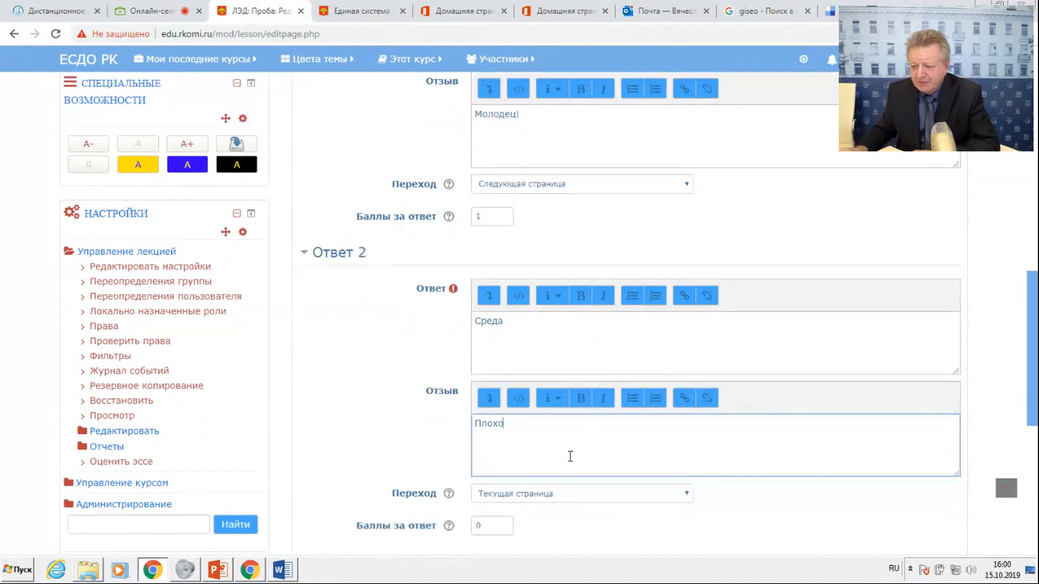
# Set the Переход of Ответ 2 to "§1. Понятие алгоритма" and save the question page.
pyautogui.click(565, 393)
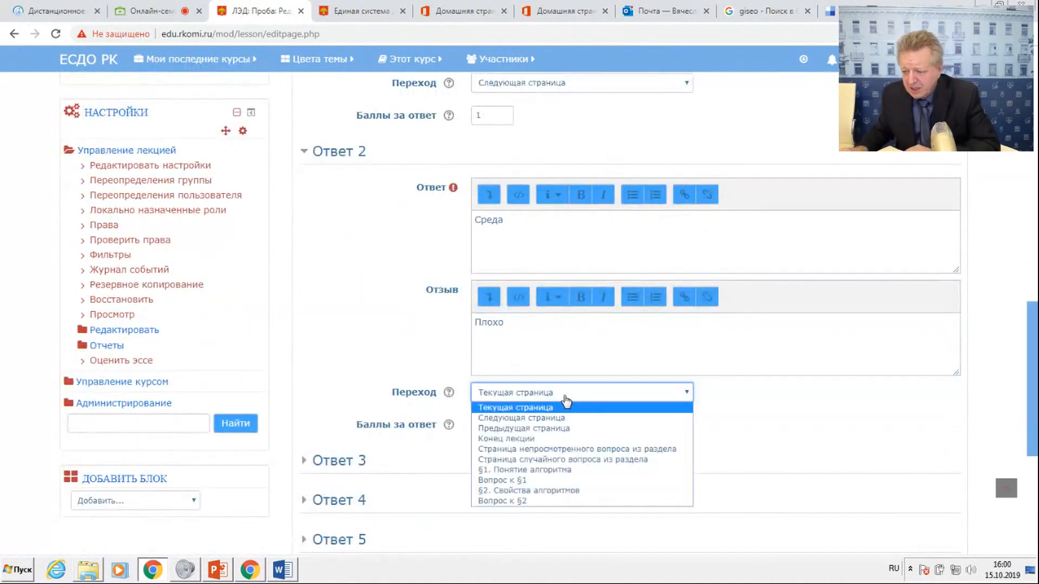
pyautogui.click(531, 470)
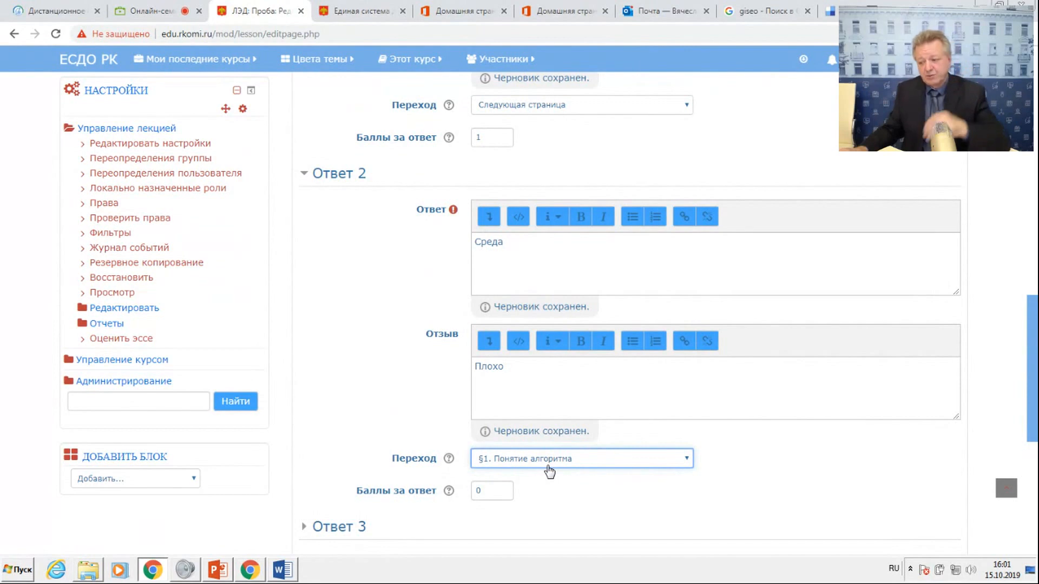
pyautogui.scroll(-2, 551, 486)
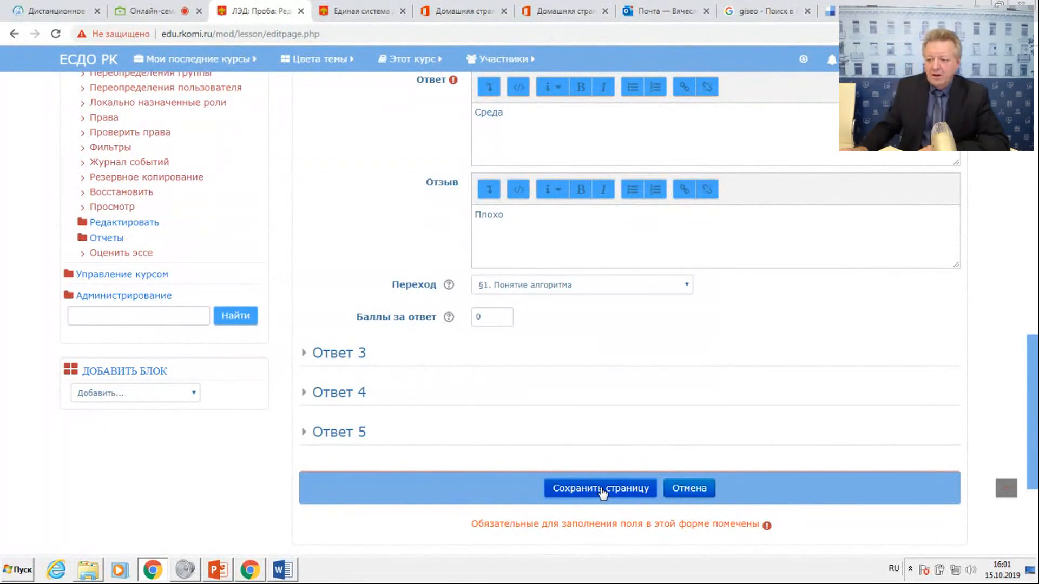
pyautogui.click(598, 490)
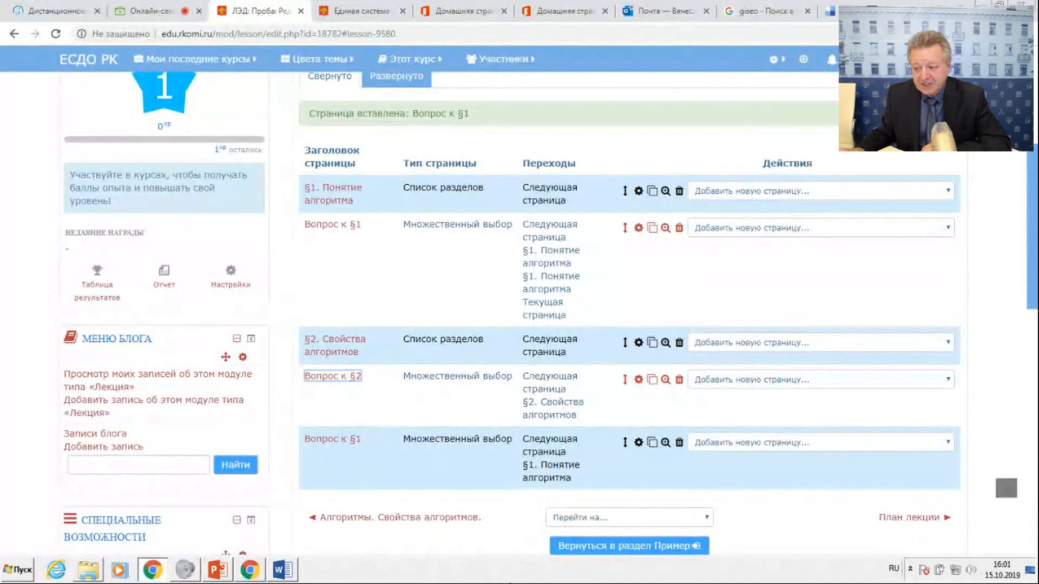
# Show which kinds of pages can be added after the last question page of the lecture.
pyautogui.scroll(-2, 657, 533)
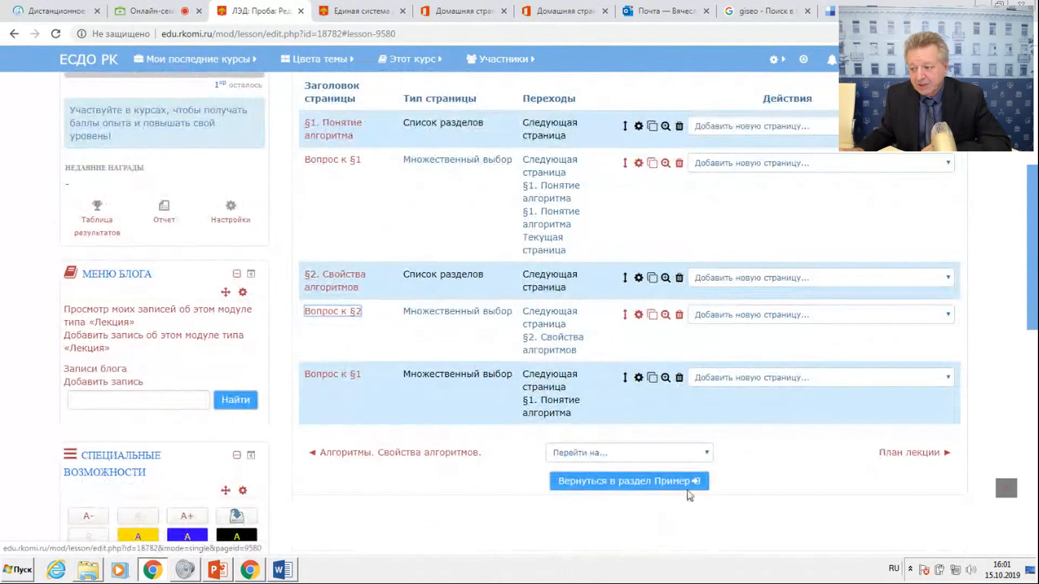
pyautogui.click(800, 378)
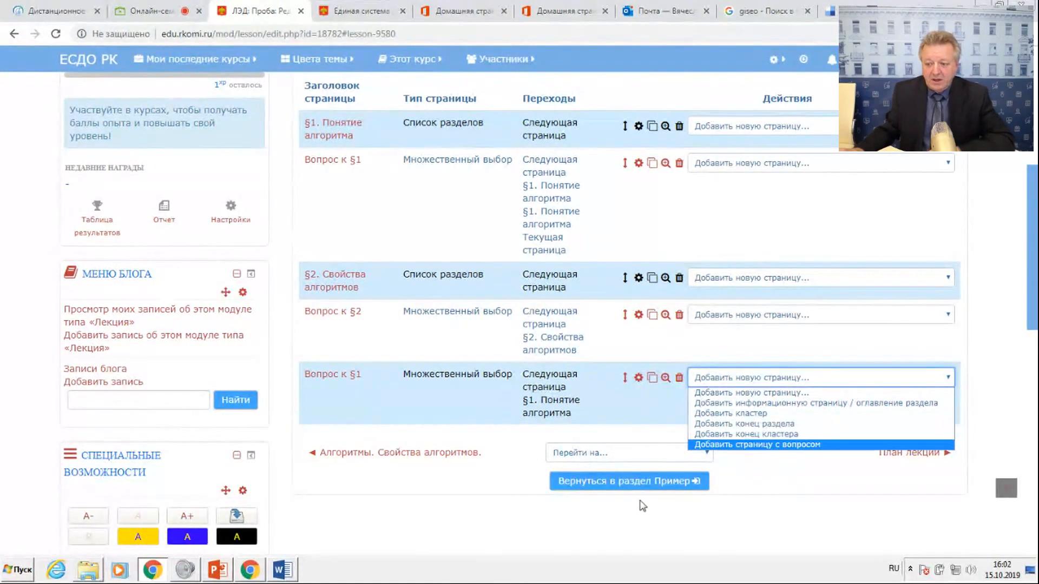
pyautogui.scroll(7, 440, 539)
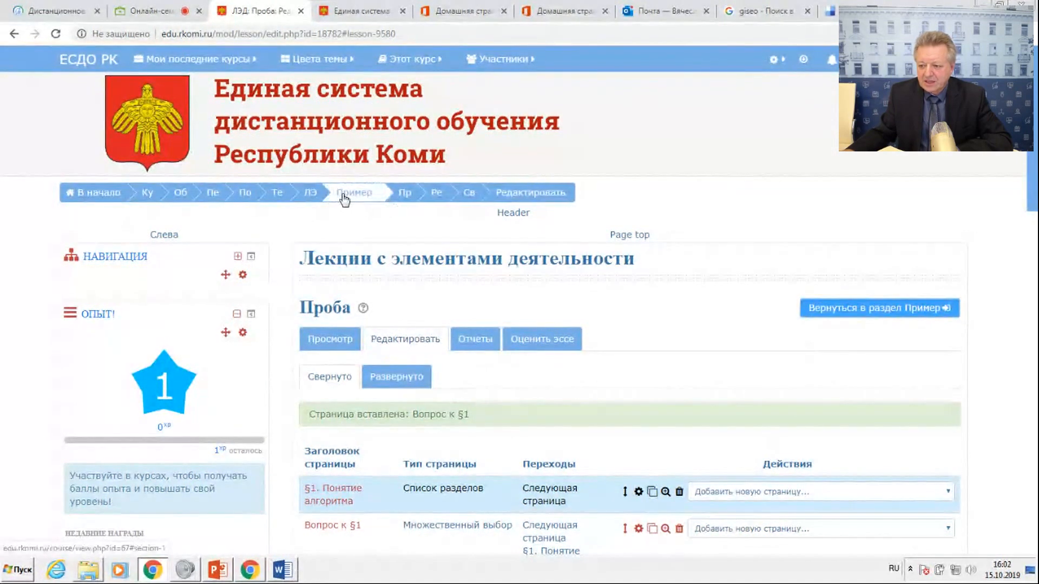
pyautogui.click(365, 192)
pyautogui.click(373, 197)
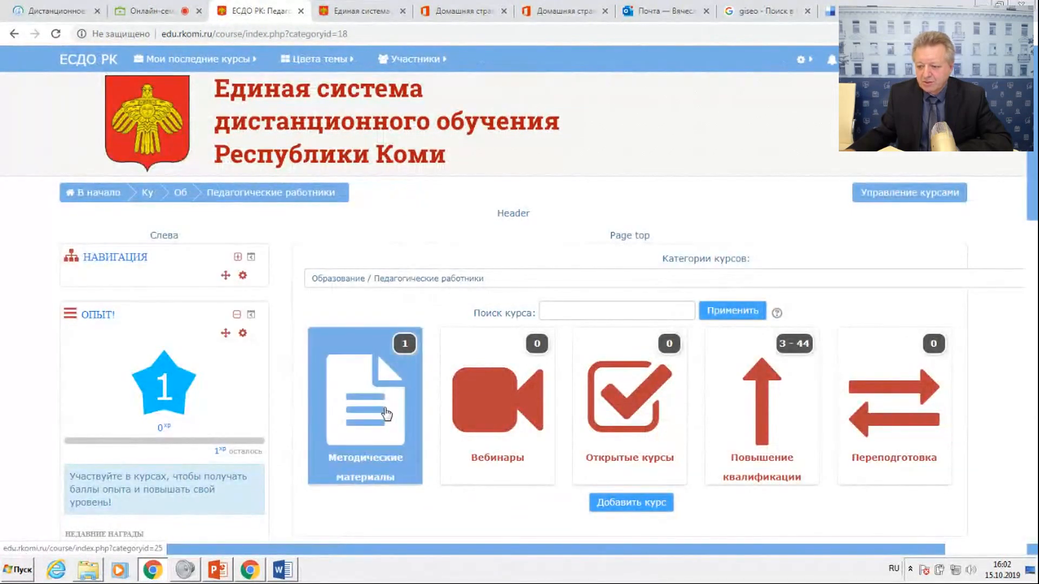
pyautogui.click(386, 415)
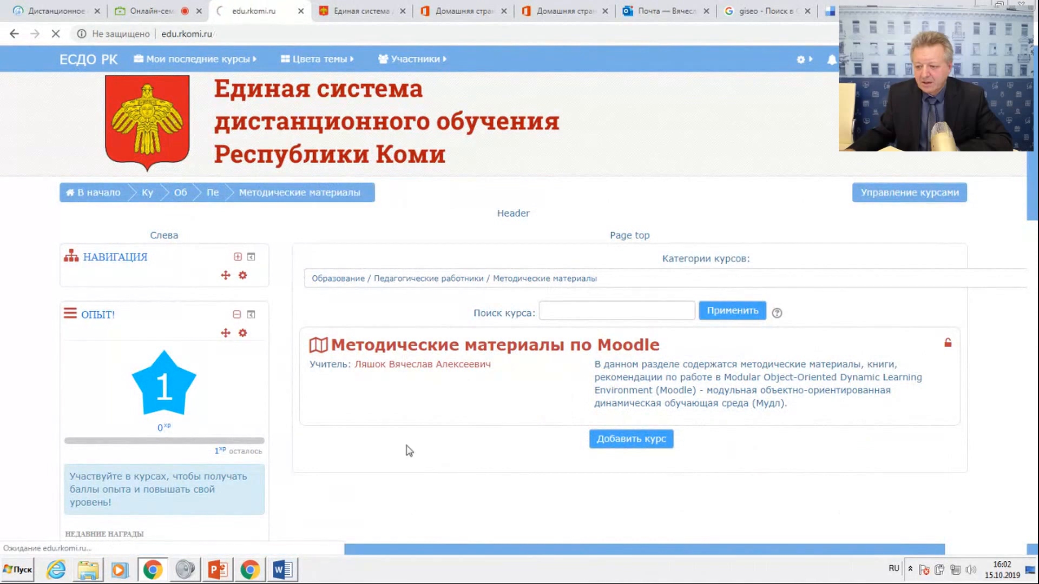
# Open the course "Лекции с элементами деятельности" in the teachers' Moodle test-site category under Образование, Педагогические работники, Повышение квалификации.
pyautogui.click(364, 397)
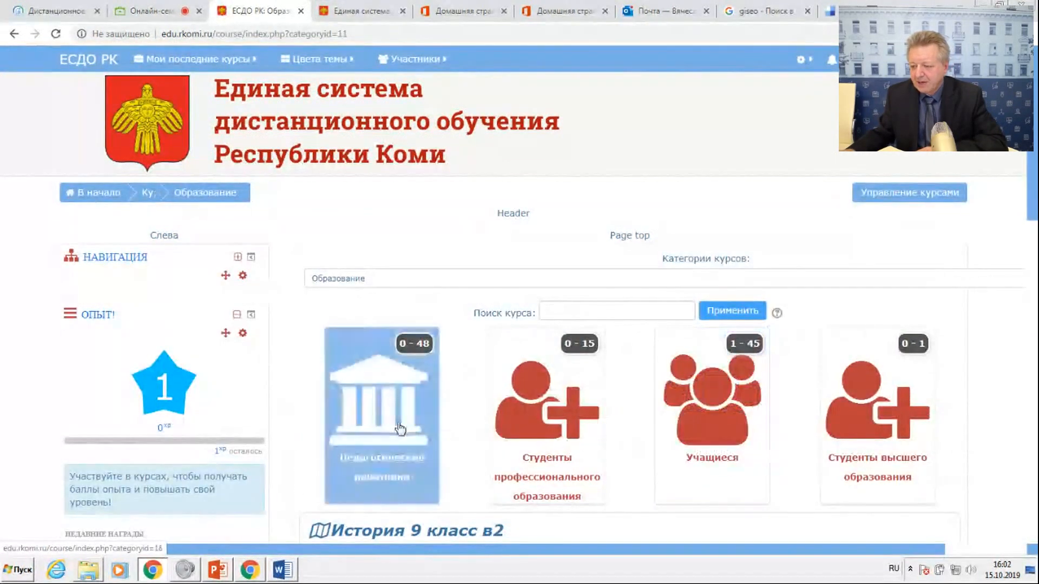
pyautogui.click(401, 423)
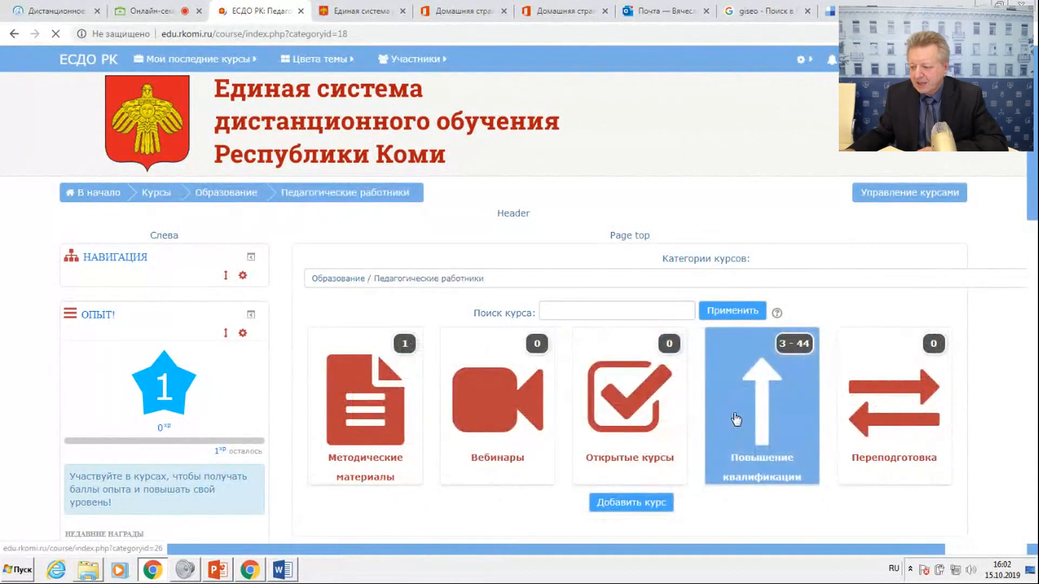
pyautogui.click(760, 430)
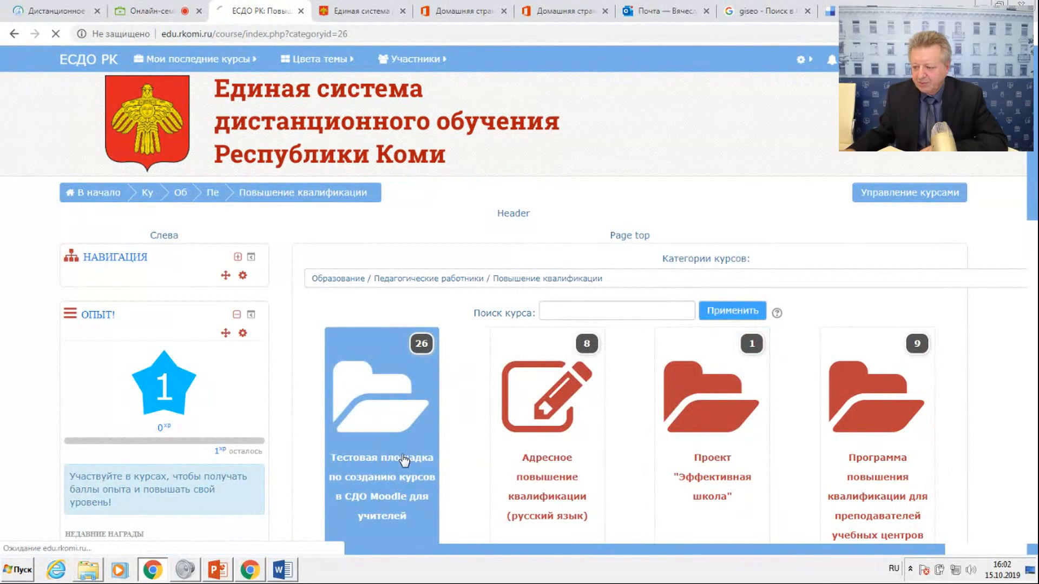
pyautogui.scroll(-6, 408, 289)
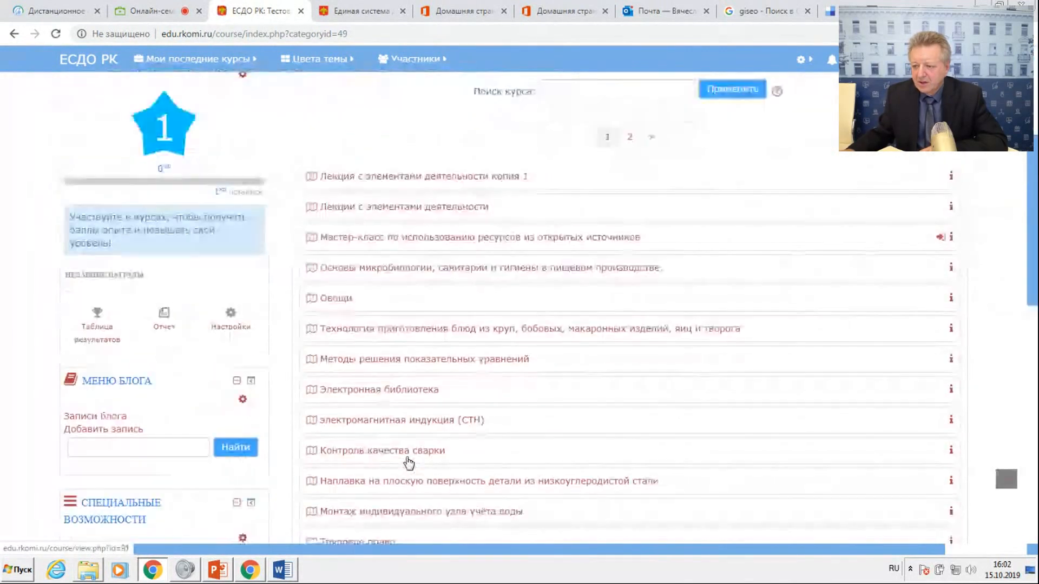
pyautogui.click(528, 210)
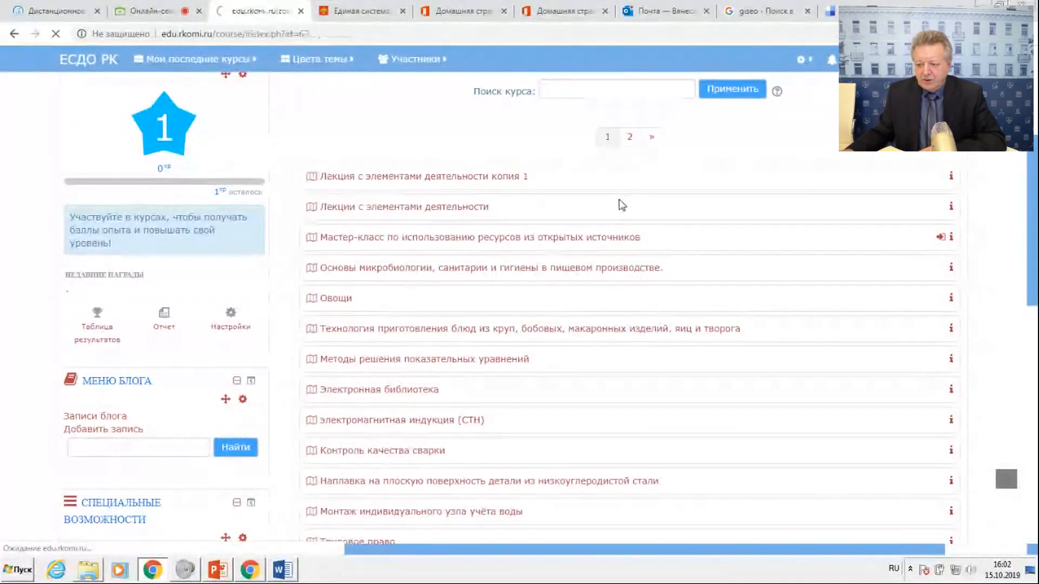
# Look through the course page, from the assignment and reference materials to the Пример section and the participants' sections.
pyautogui.scroll(-5, 549, 333)
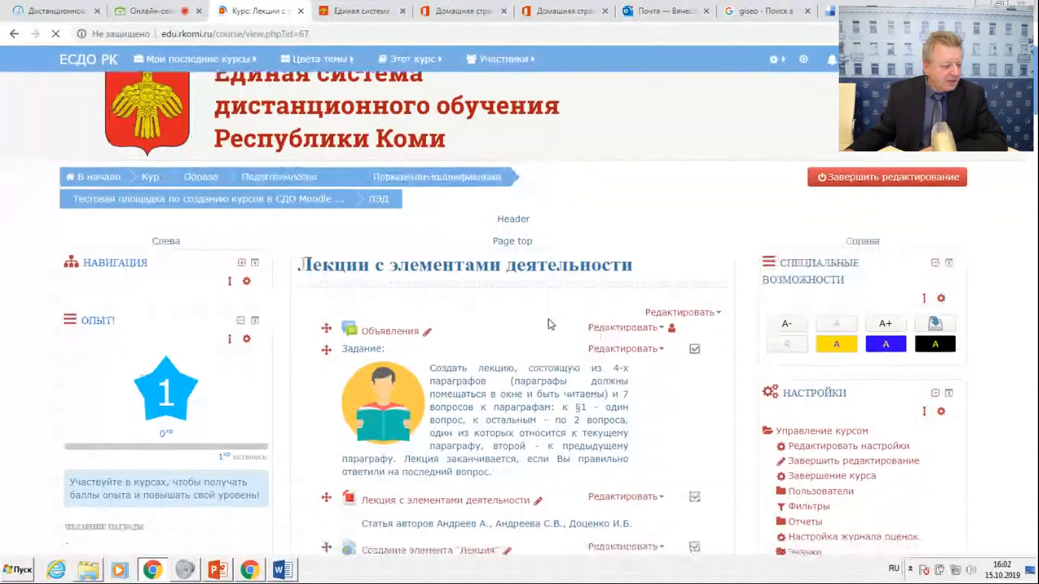
pyautogui.scroll(-2, 549, 332)
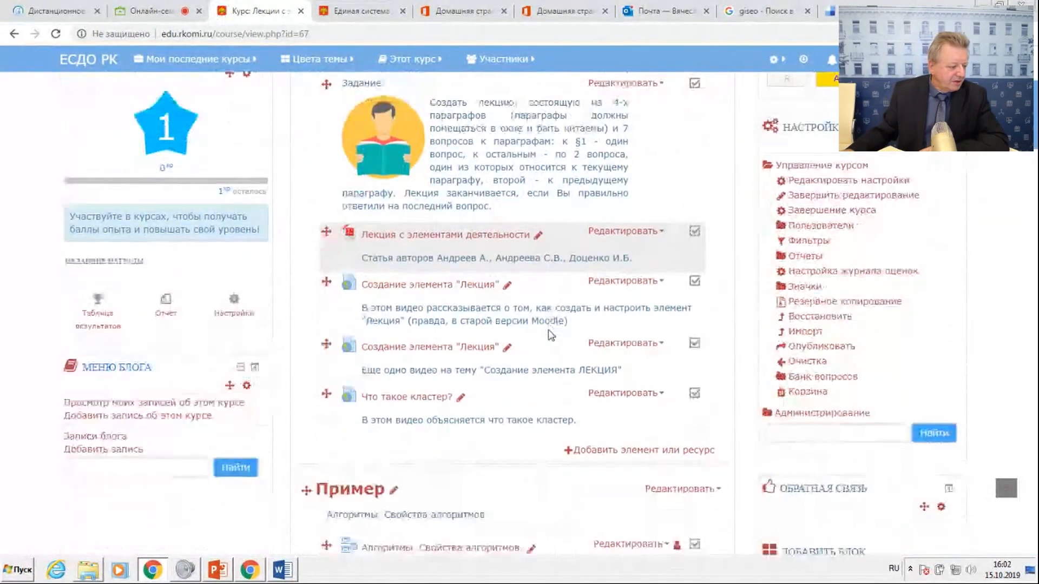
pyautogui.scroll(-1, 548, 332)
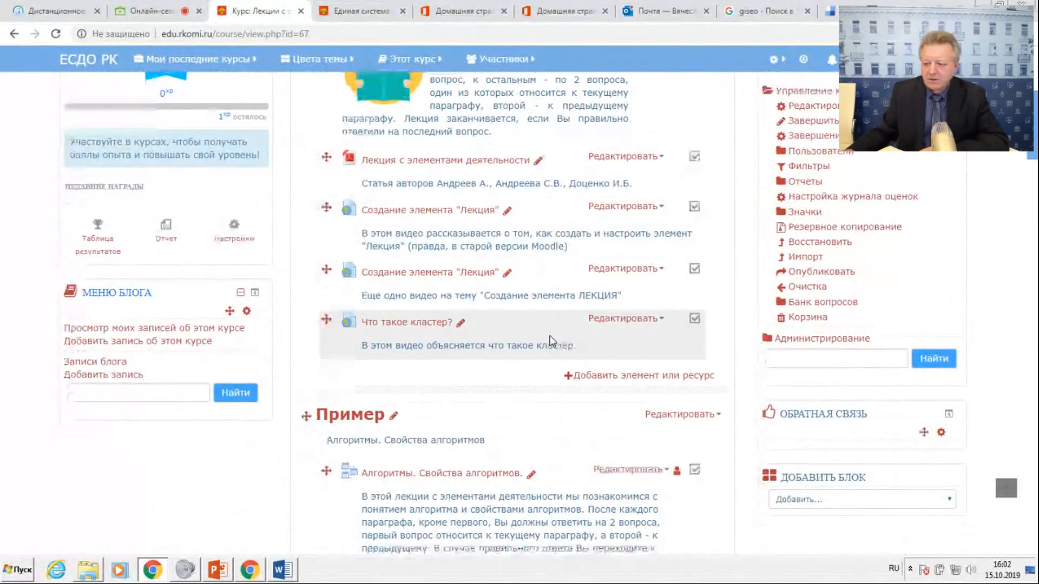
pyautogui.scroll(-3, 550, 340)
pyautogui.scroll(-2, 550, 340)
pyautogui.scroll(-2, 551, 341)
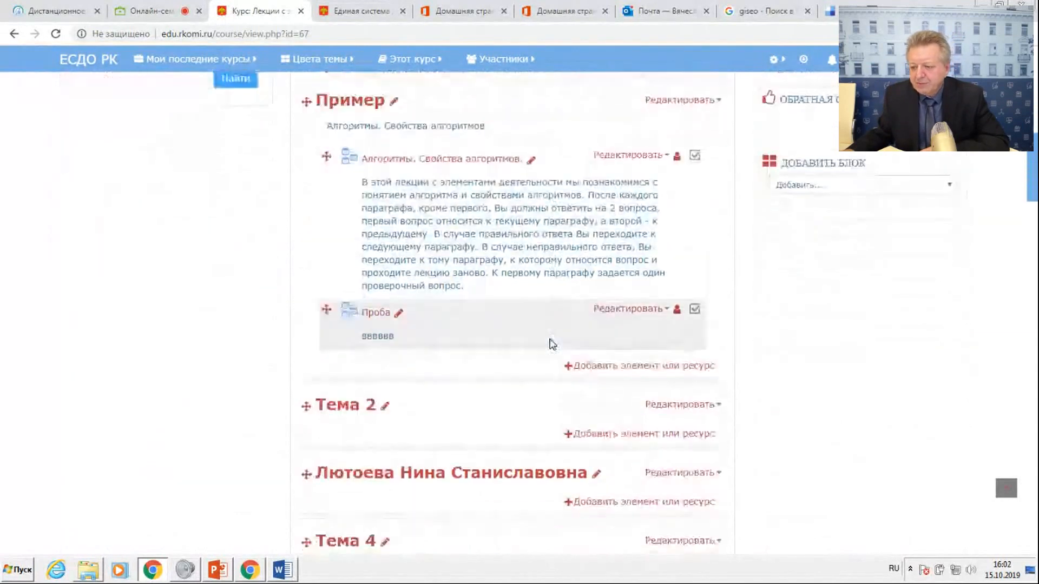
pyautogui.scroll(-3, 551, 346)
pyautogui.scroll(10, 551, 344)
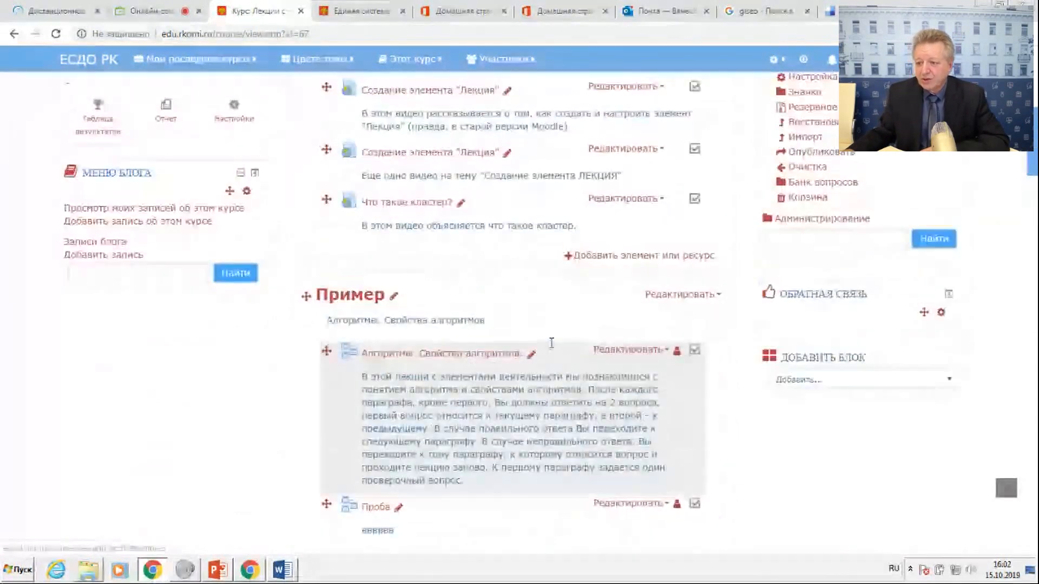
pyautogui.scroll(-2, 551, 341)
pyautogui.scroll(2, 460, 271)
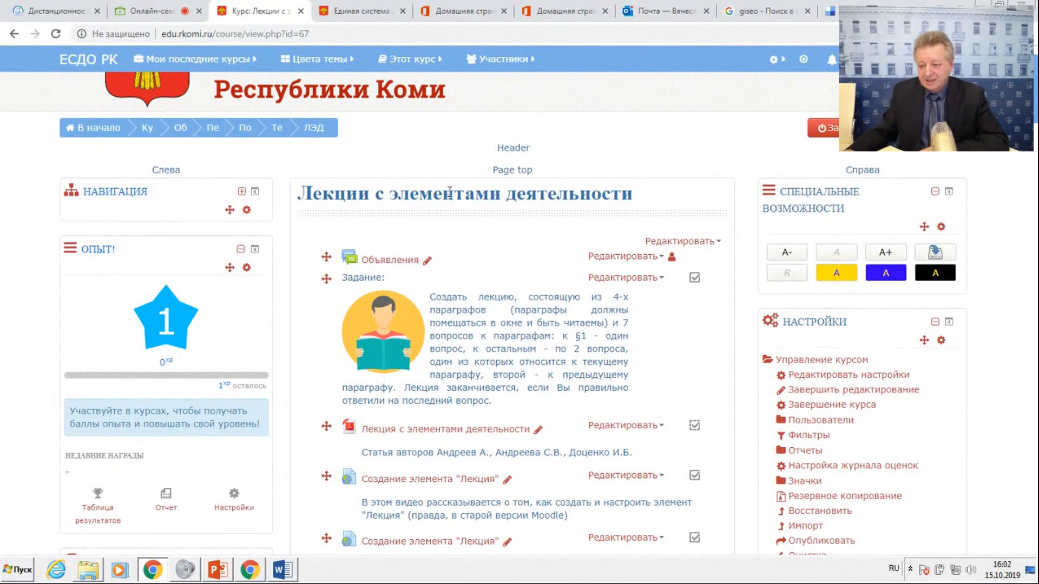
pyautogui.scroll(-15, 484, 325)
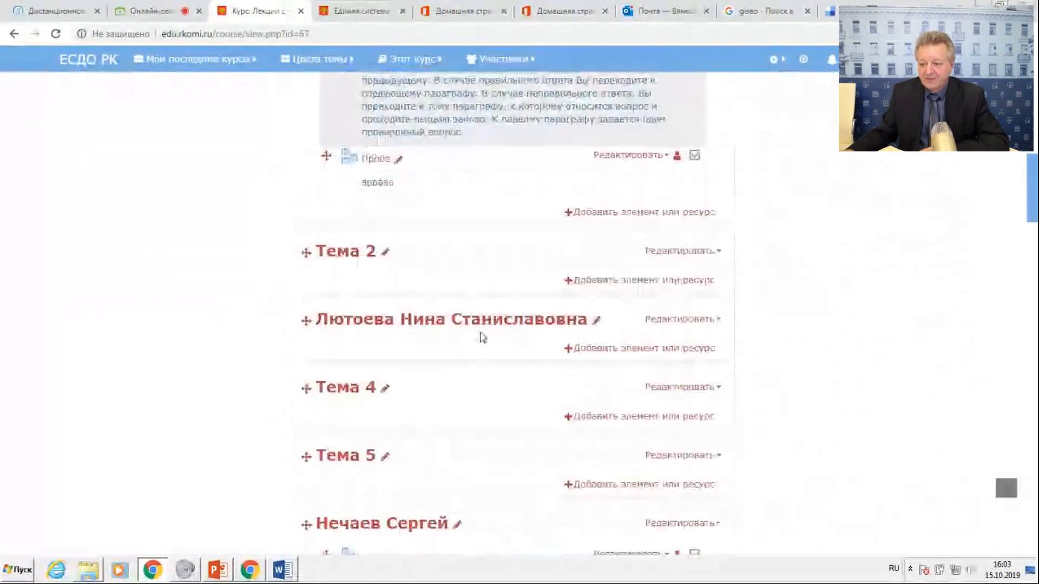
pyautogui.scroll(-2, 482, 339)
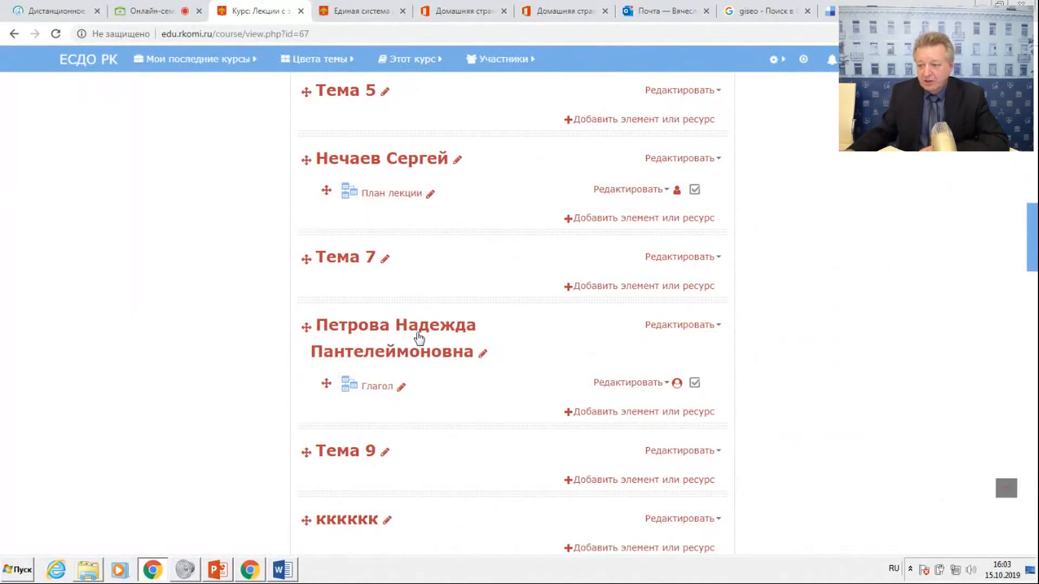
# Open the course "[ТЕСТ] История России с древнейших времен по XV в. 6 класс по ФГОС и ИКС." from the Образование category.
pyautogui.scroll(15, 420, 338)
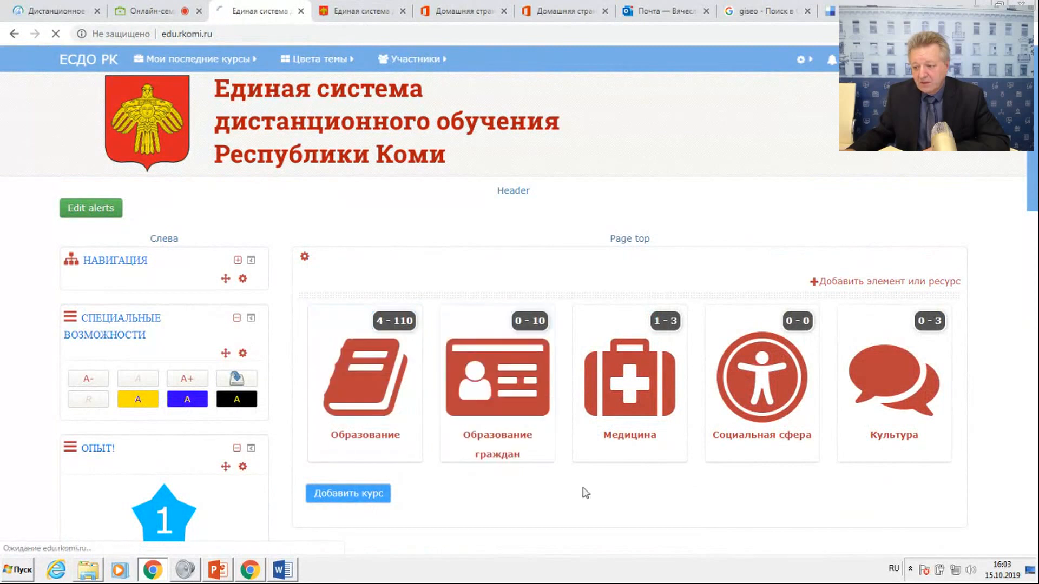
pyautogui.scroll(-5, 584, 493)
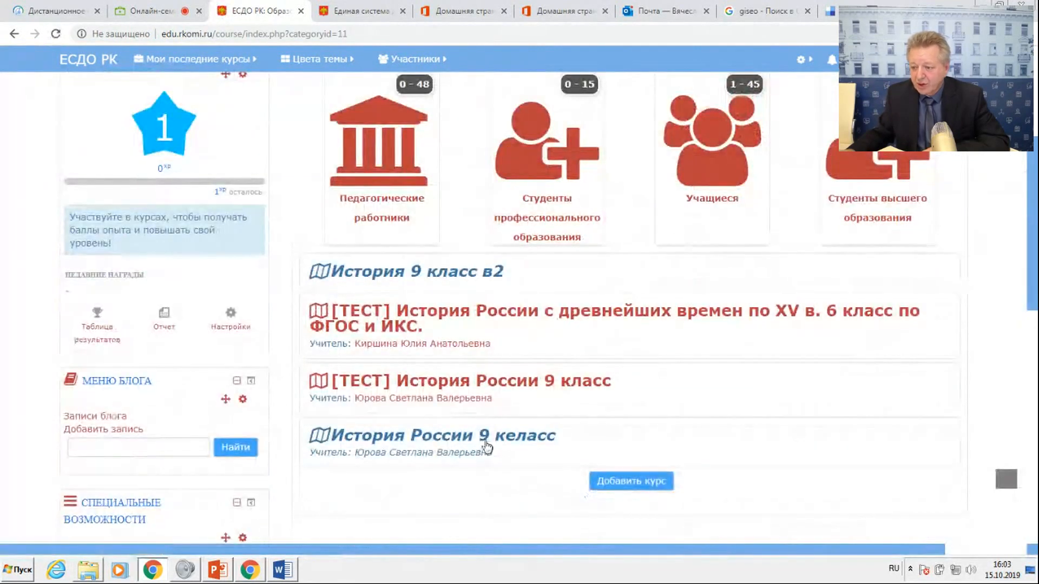
pyautogui.click(452, 327)
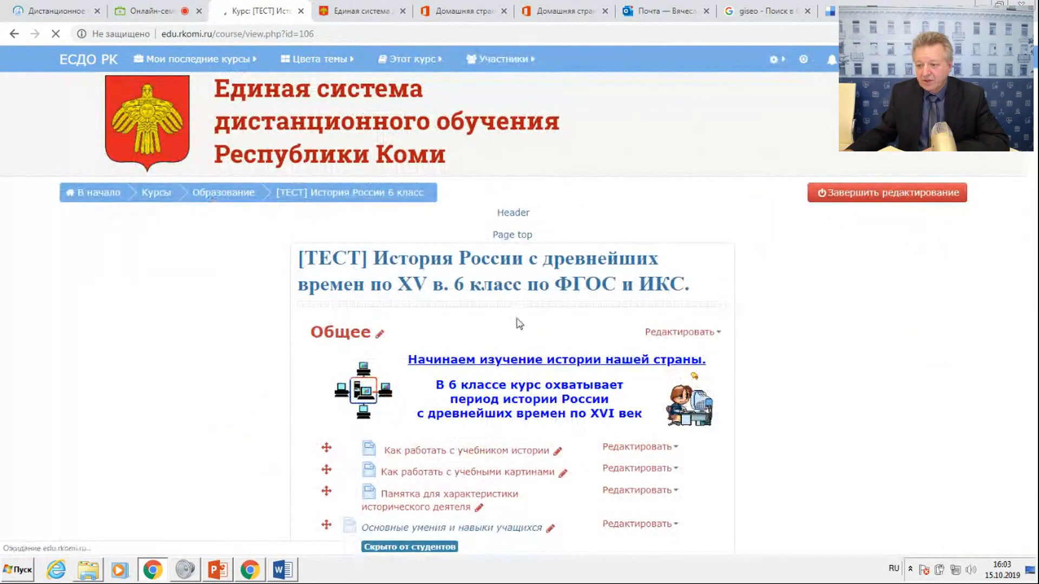
pyautogui.scroll(-12, 519, 321)
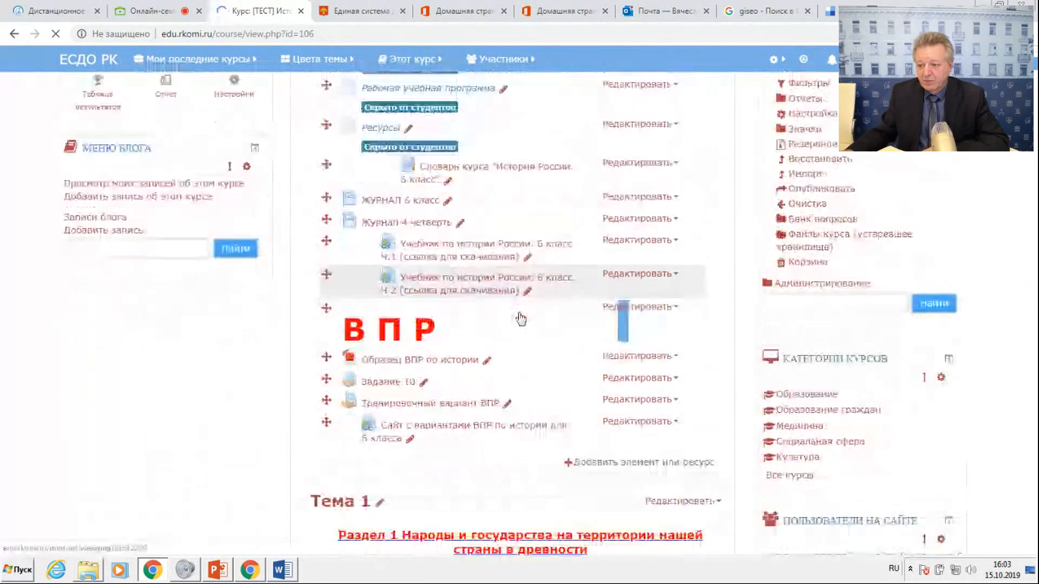
# Look through the history course from the ВПР materials and Тема 1 to Тема 10, examining each lesson's lectures, assignments, tests and maps.
pyautogui.scroll(-10, 520, 312)
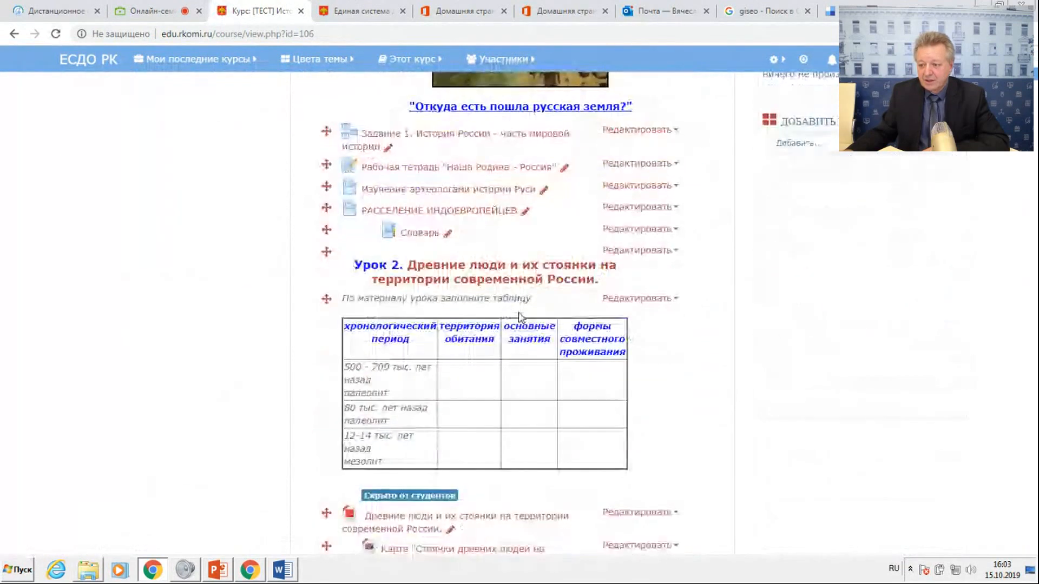
pyautogui.scroll(-5, 520, 317)
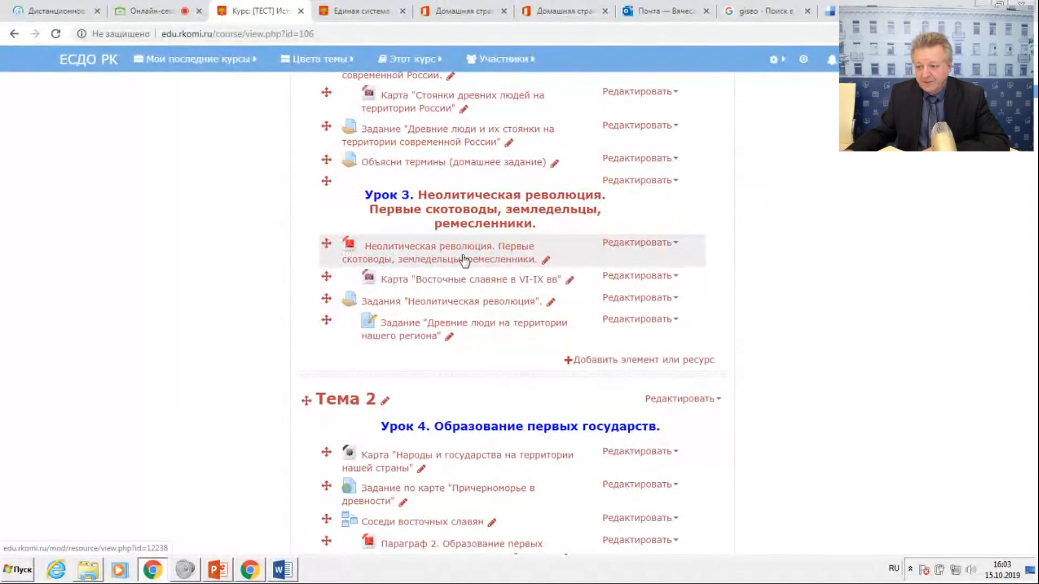
pyautogui.scroll(-5, 464, 261)
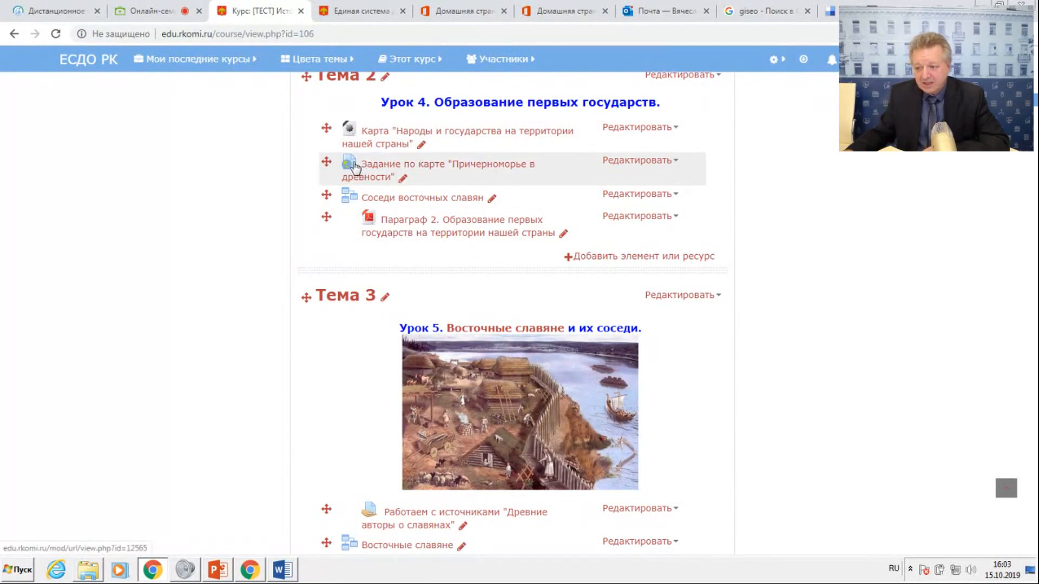
pyautogui.scroll(-6, 471, 262)
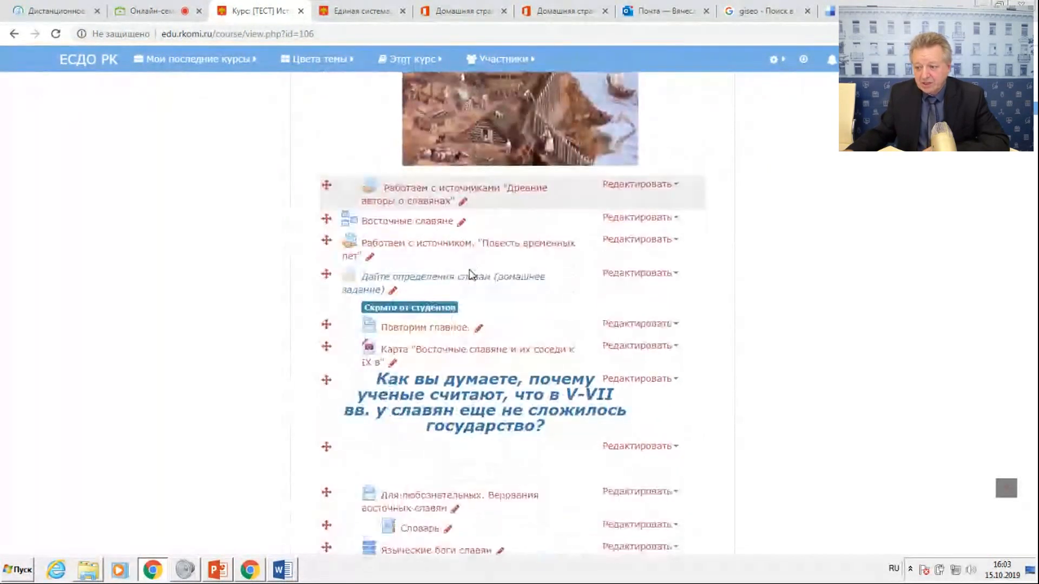
pyautogui.scroll(-2, 470, 292)
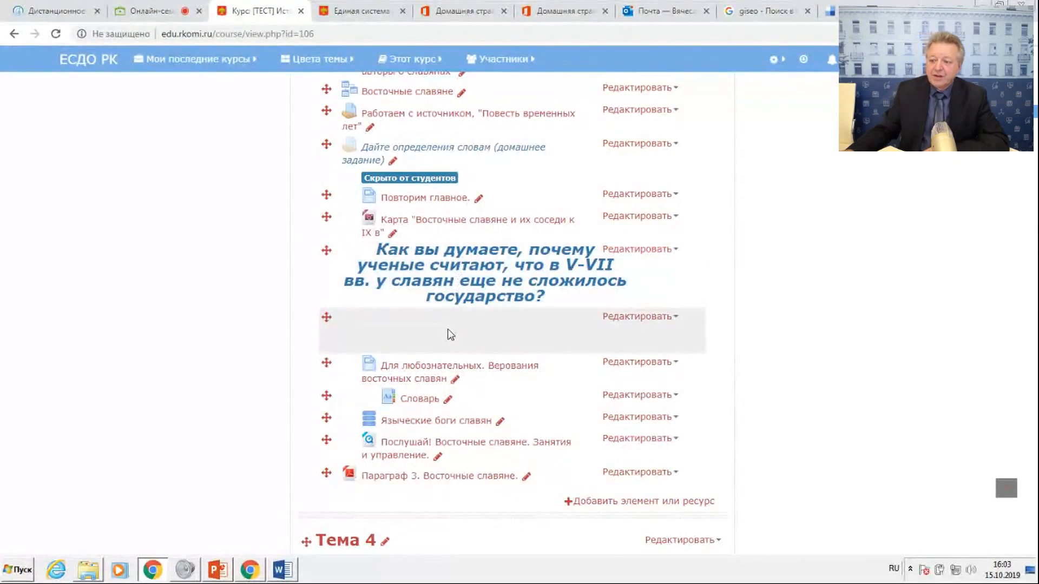
pyautogui.scroll(-10, 448, 335)
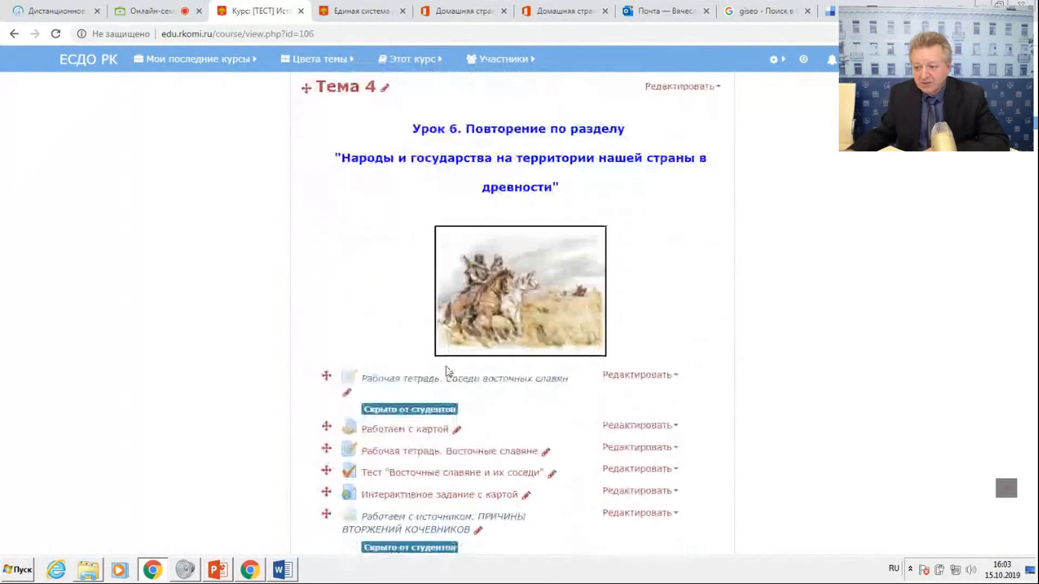
pyautogui.scroll(-6, 449, 370)
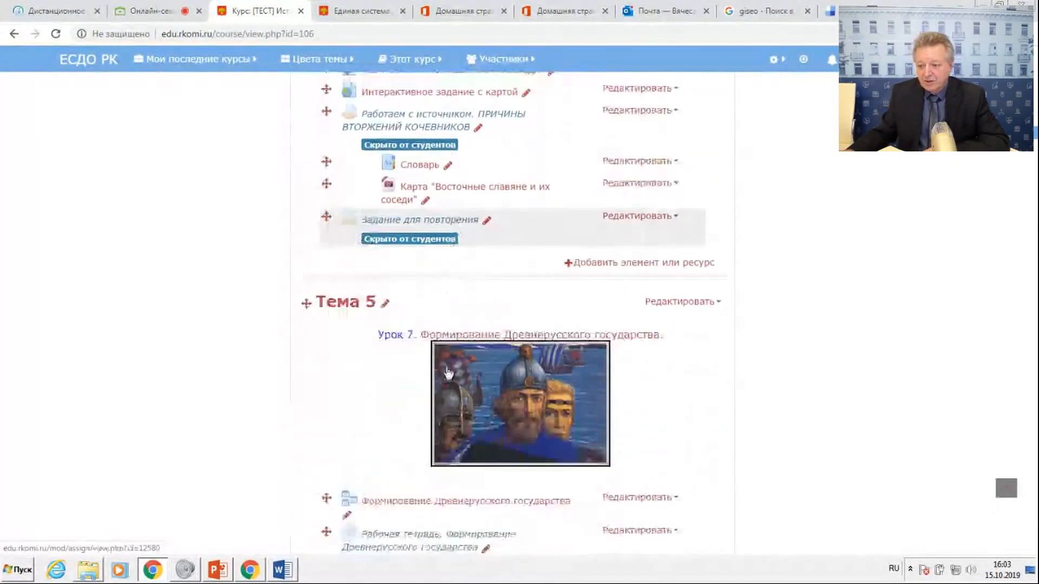
pyautogui.scroll(-10, 448, 372)
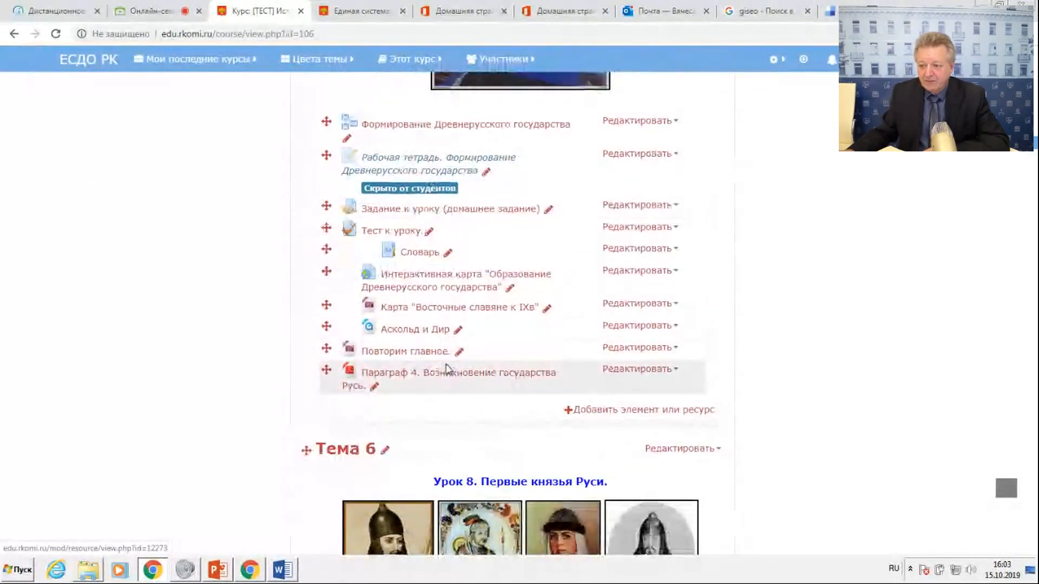
pyautogui.scroll(-12, 448, 371)
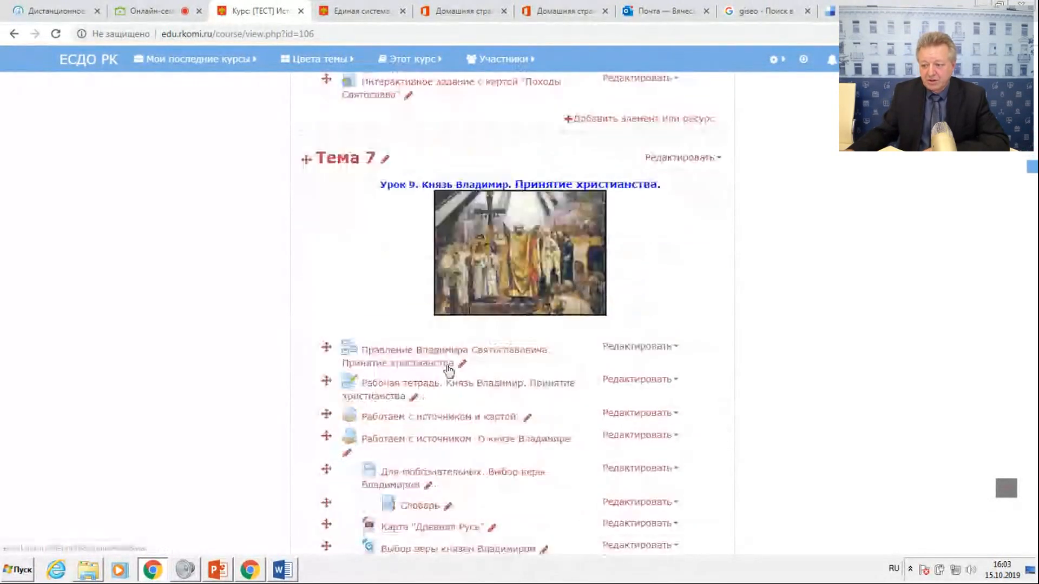
pyautogui.scroll(-15, 449, 371)
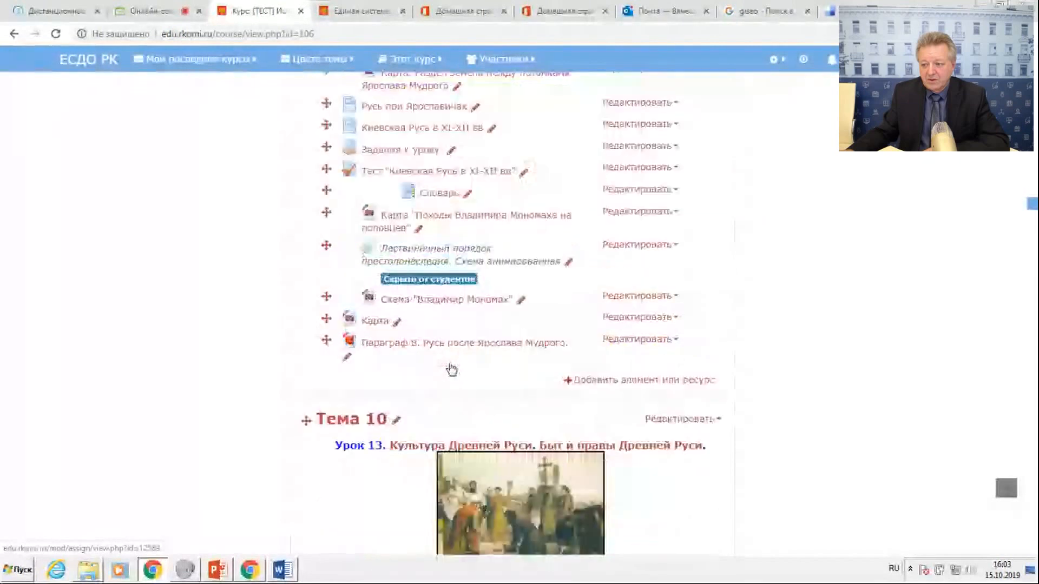
pyautogui.scroll(-5, 452, 370)
pyautogui.scroll(18, 449, 357)
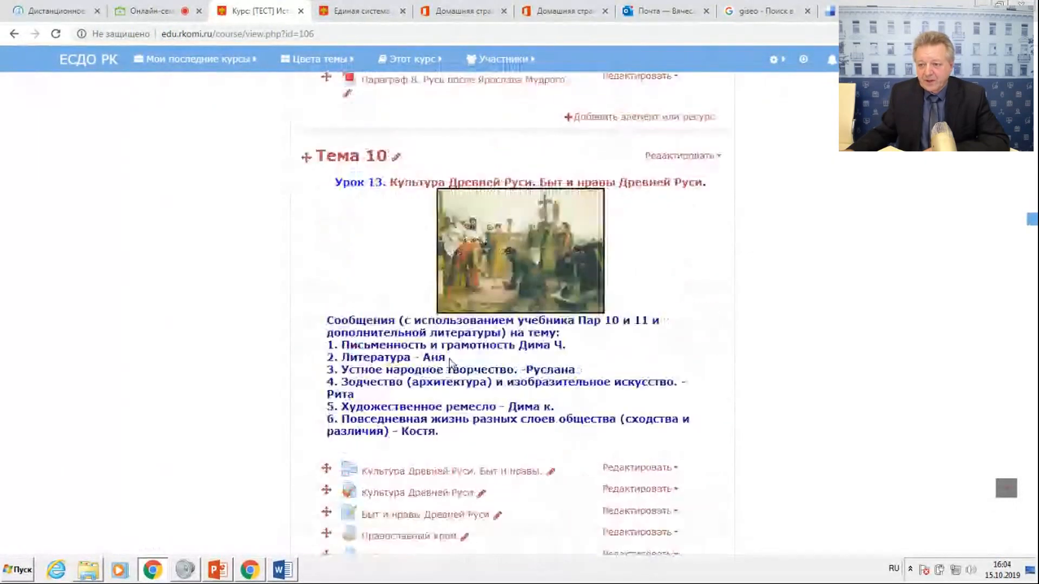
# Reopen the course "Лекции с элементами деятельности" in the teachers' Moodle test-site category under Образование, Педагогические работники, Повышение квалификации.
pyautogui.scroll(10, 449, 349)
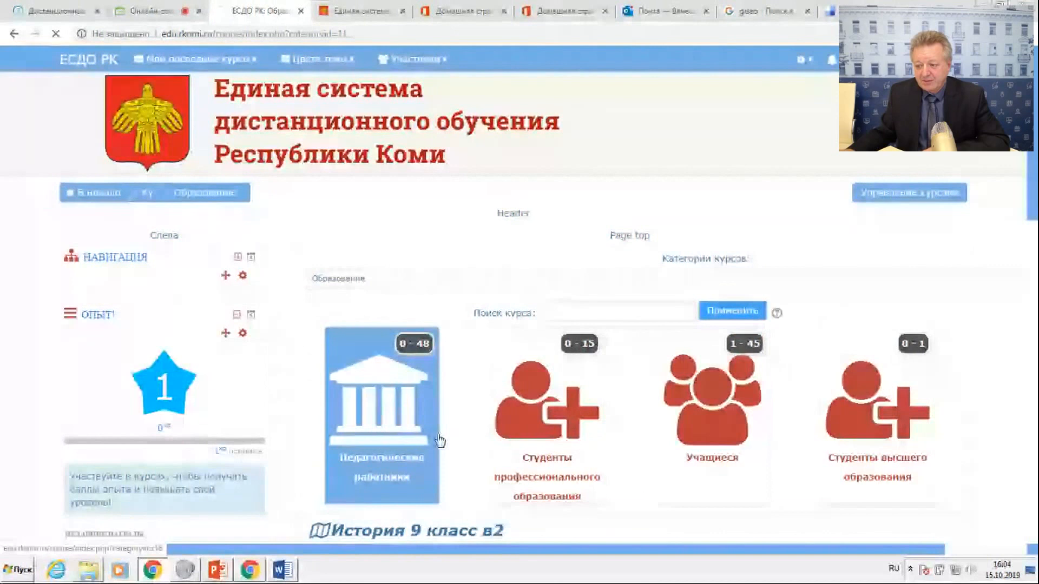
pyautogui.click(438, 441)
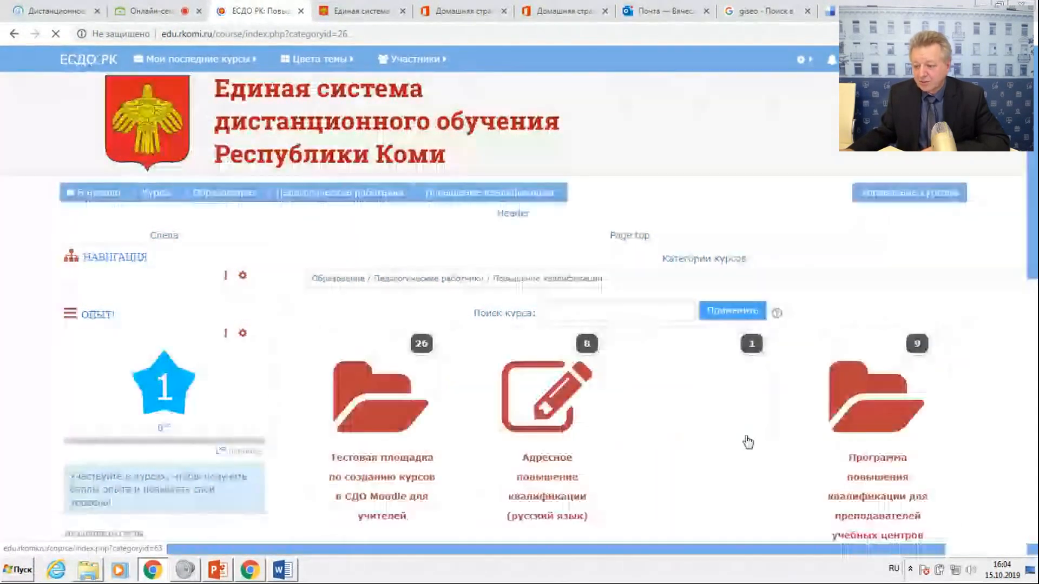
pyautogui.click(419, 435)
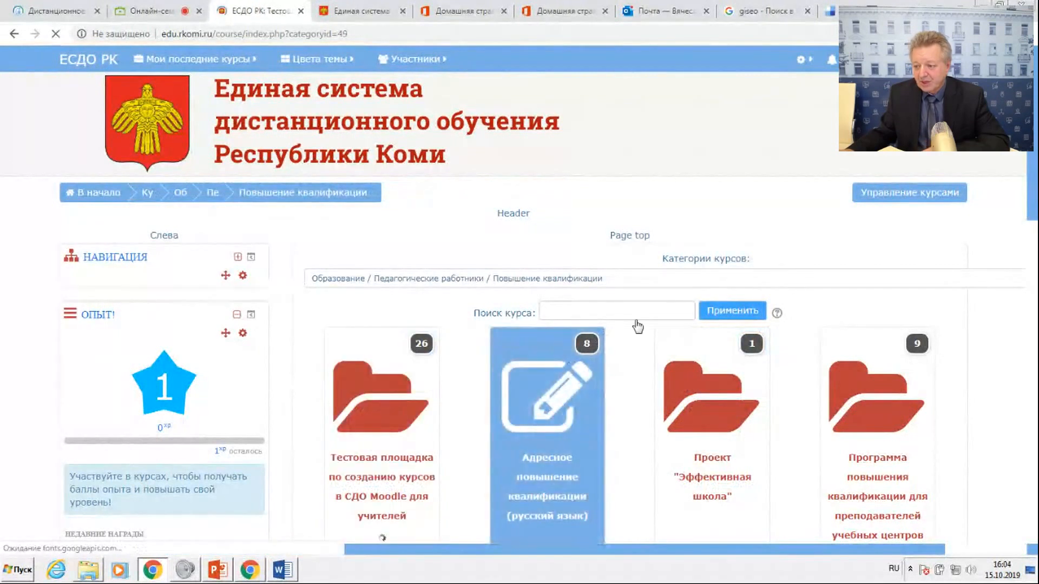
pyautogui.scroll(-4, 504, 341)
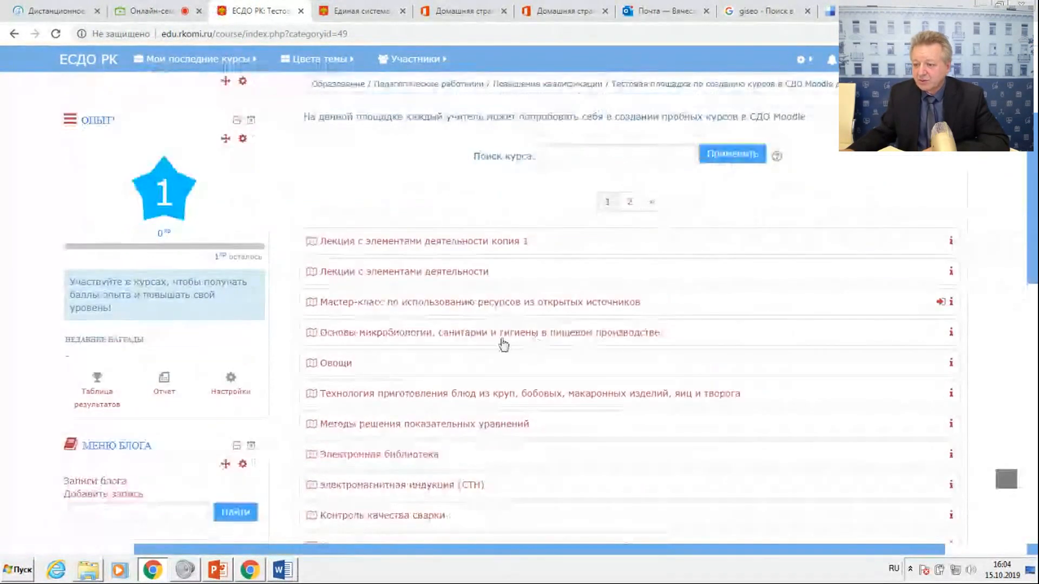
pyautogui.click(407, 273)
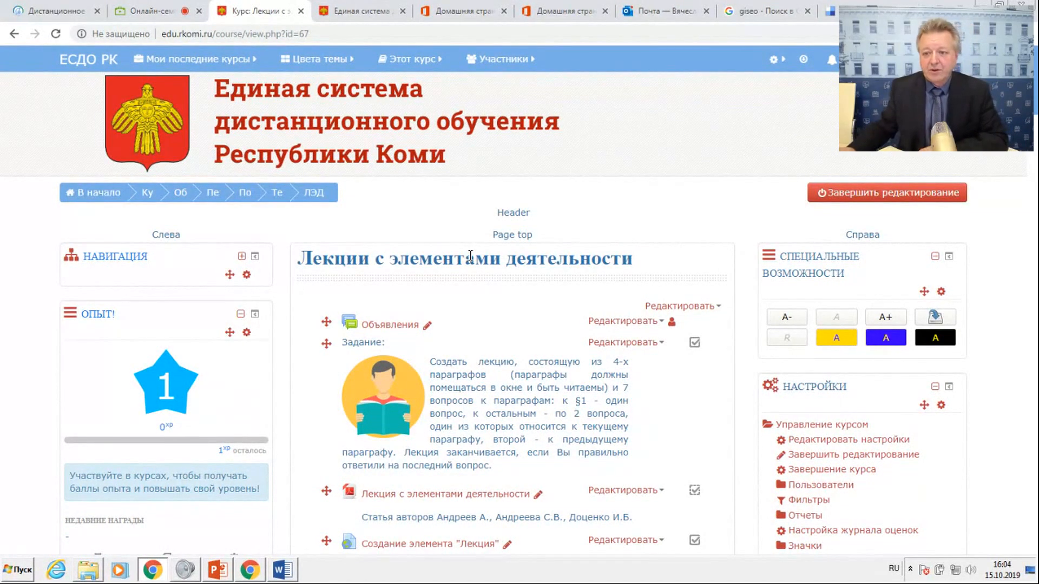
# Switch to the КРИРО institute website and open its Видеозал page of video broadcasts.
pyautogui.click(59, 12)
pyautogui.scroll(4, 366, 154)
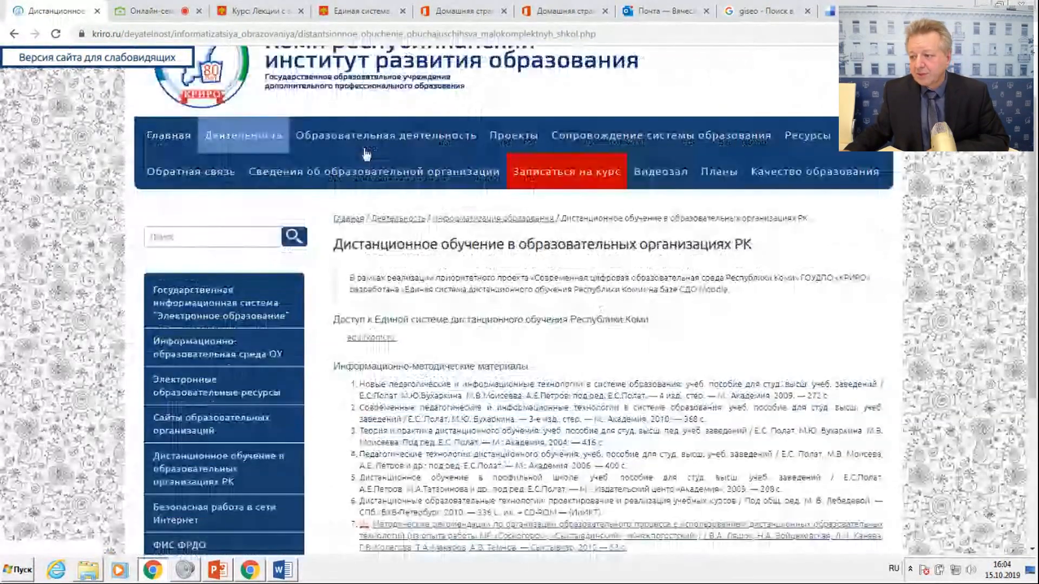
pyautogui.click(661, 171)
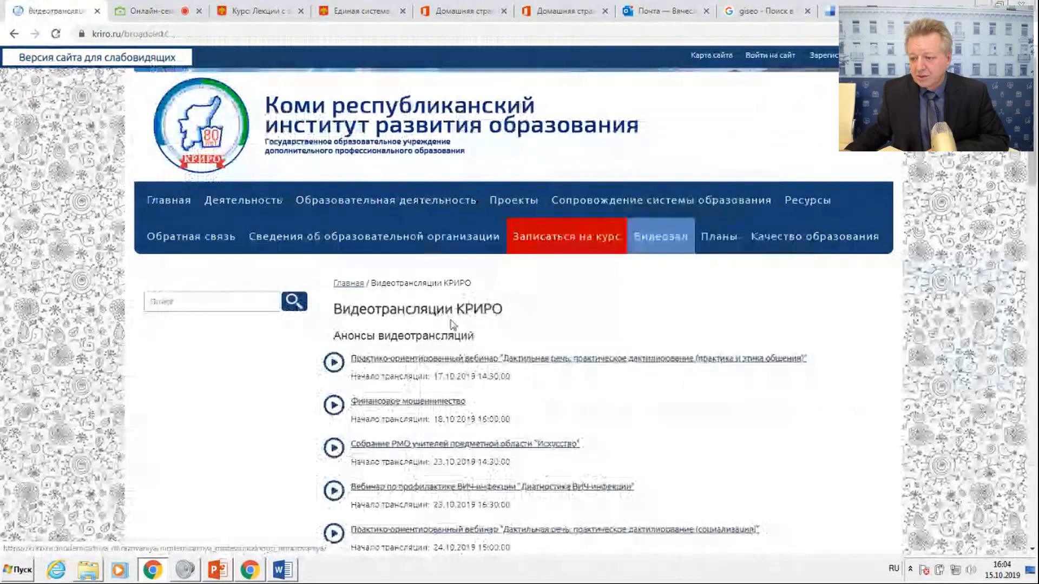
# Open the broadcast section "Вебинары, семинары, совещания" and find the Видеотека list of recordings.
pyautogui.scroll(-8, 398, 364)
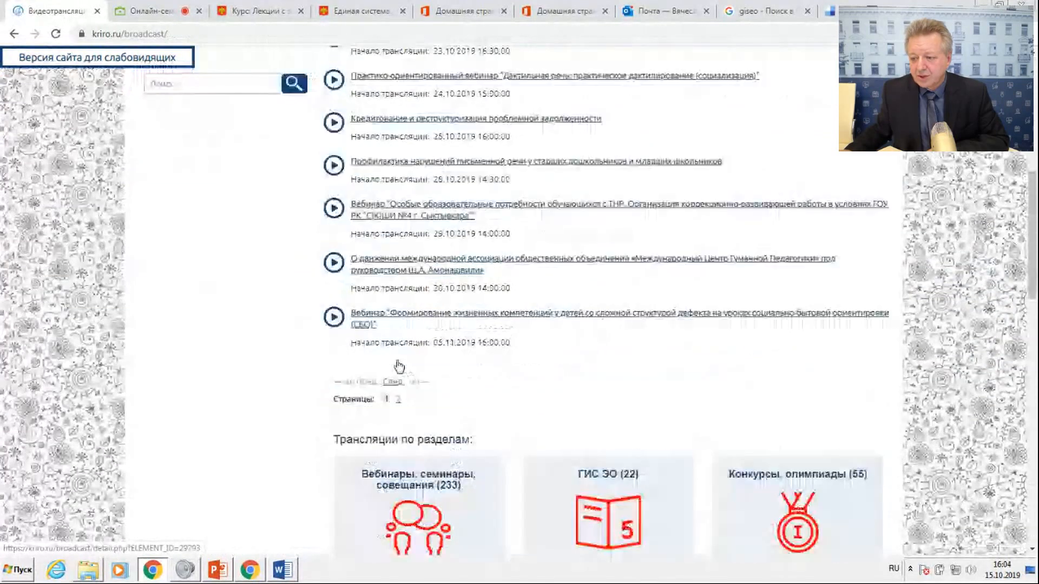
pyautogui.scroll(-3, 398, 367)
pyautogui.click(399, 364)
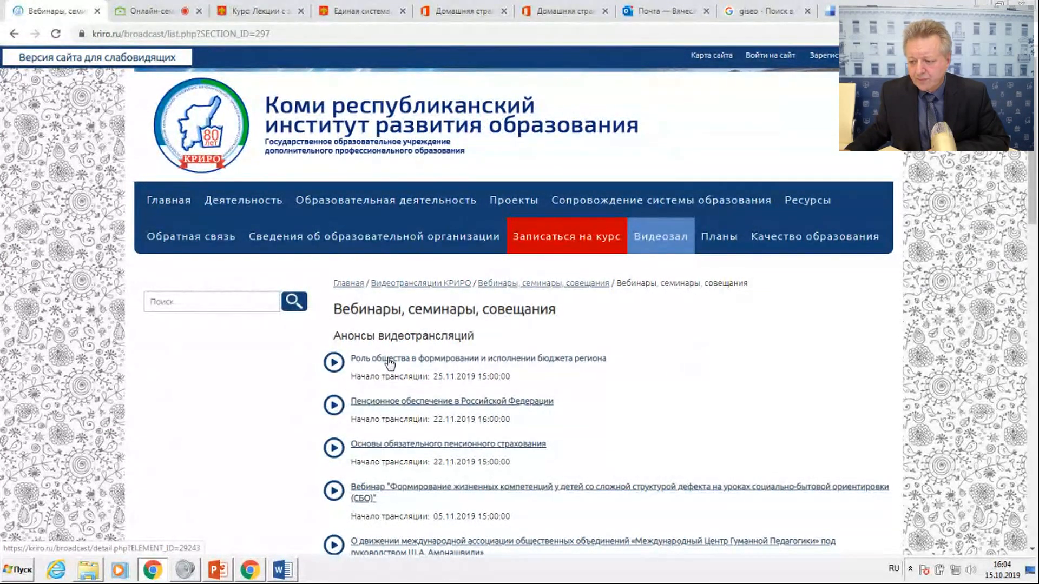
pyautogui.scroll(-8, 390, 362)
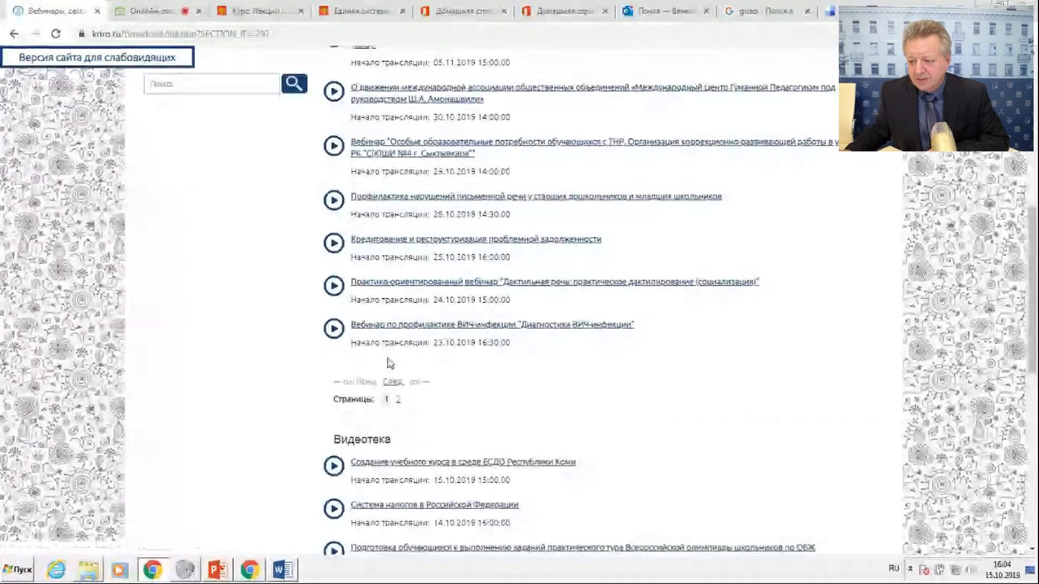
pyautogui.scroll(-3, 390, 362)
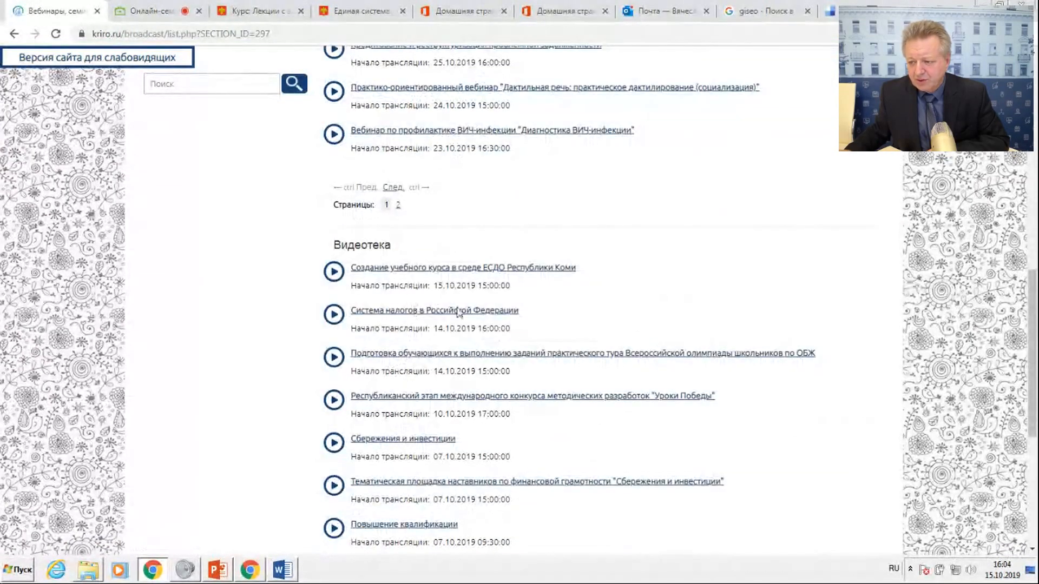
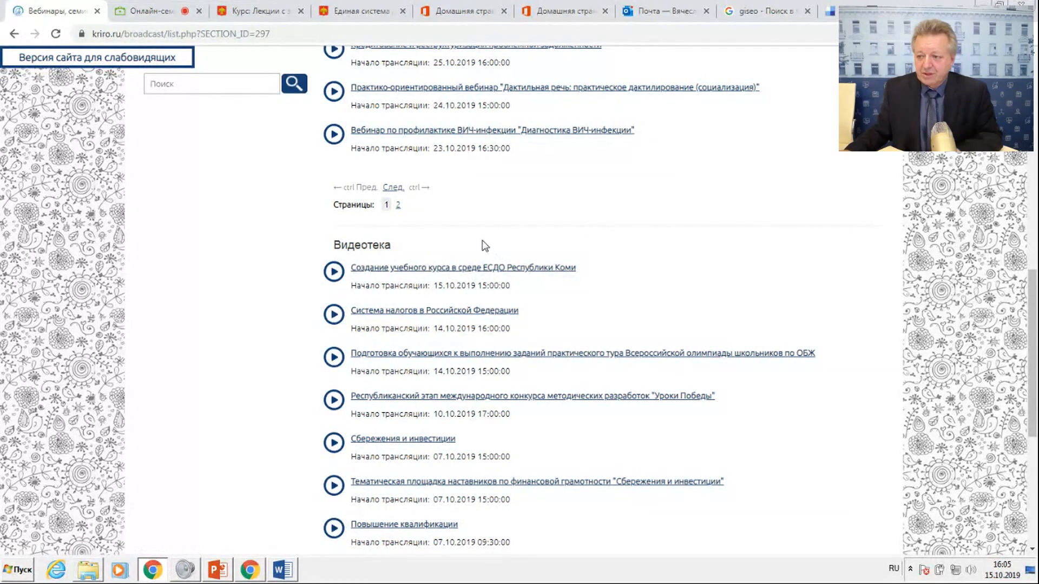
# Return to the Moodle course "Лекции с элементами деятельности" and turn off its editing mode.
pyautogui.scroll(15, 484, 246)
pyautogui.moveTo(483, 232)
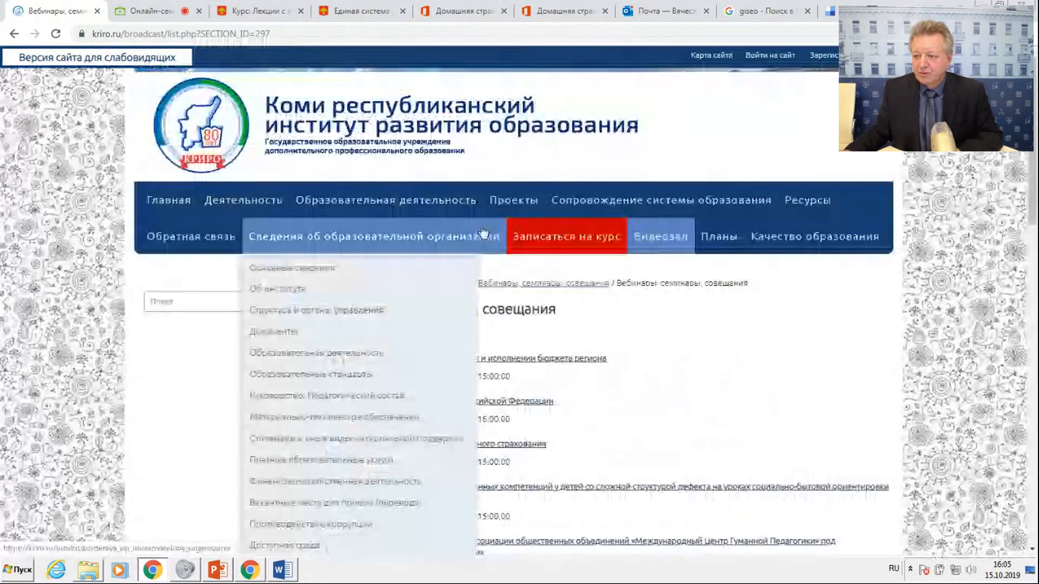
pyautogui.click(256, 10)
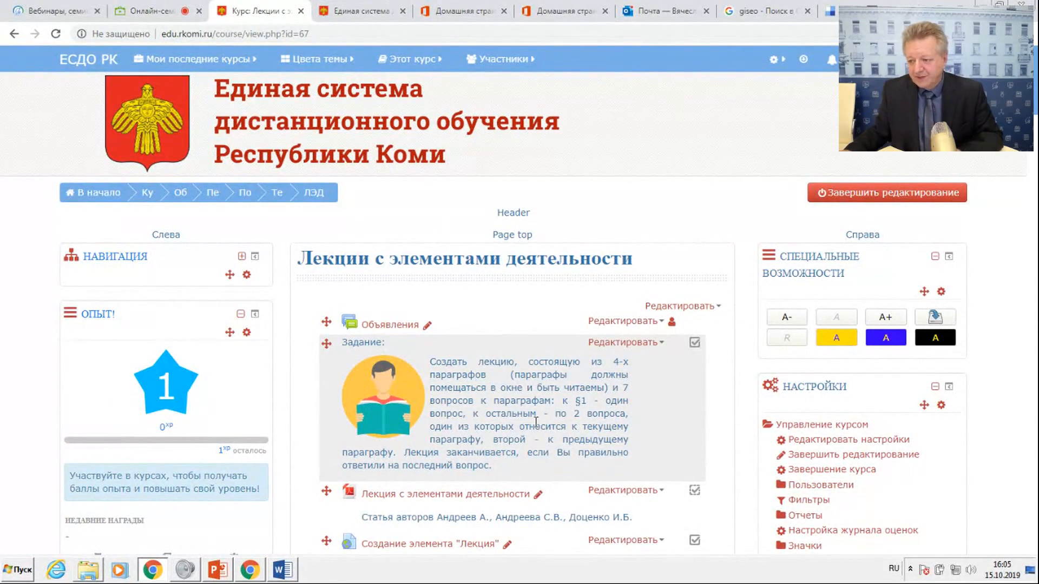
pyautogui.scroll(-2, 462, 362)
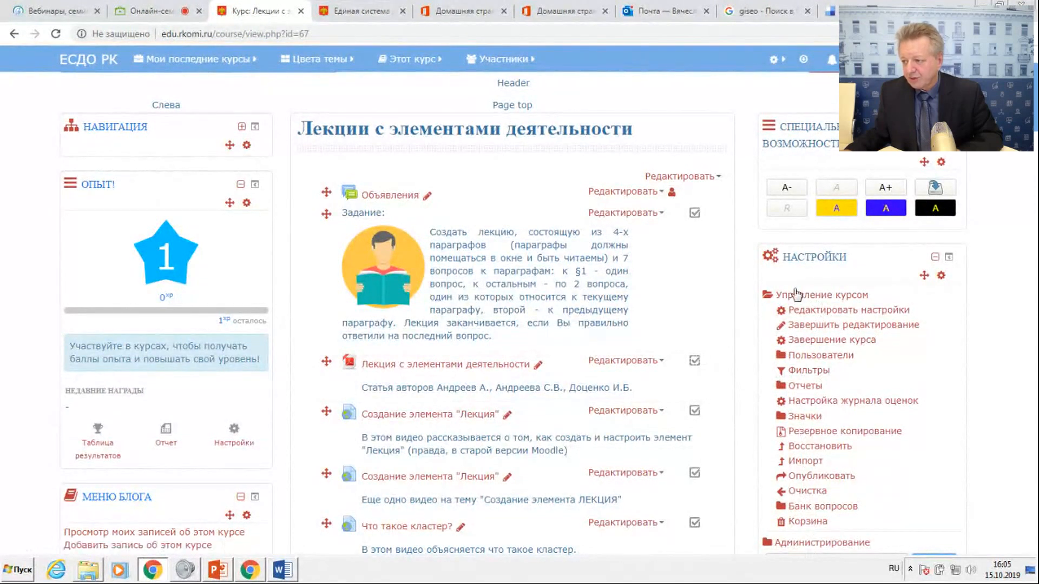
pyautogui.scroll(3, 795, 295)
pyautogui.click(834, 190)
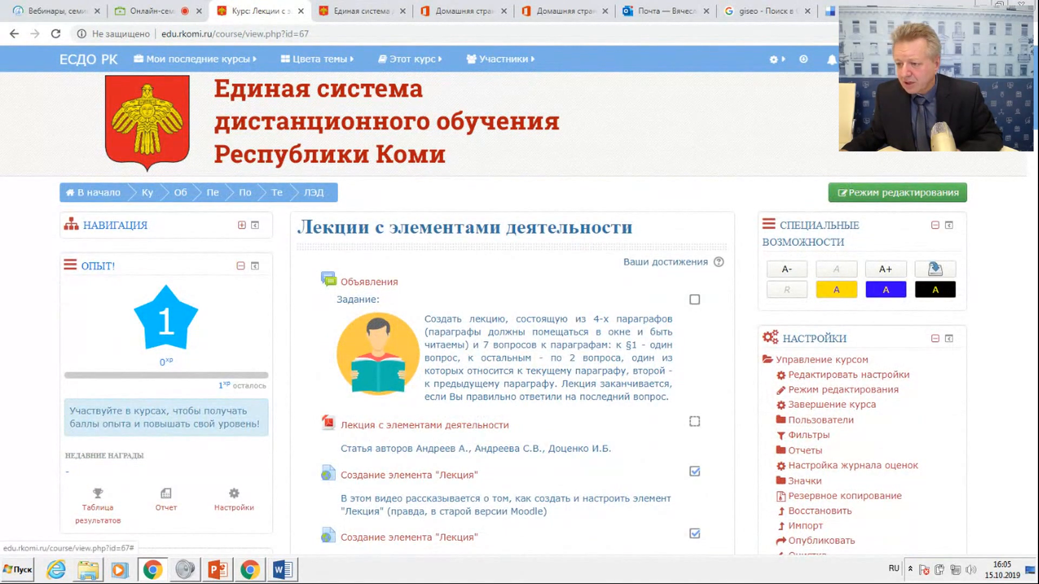
# Check the message list for the latest sender, then open the user enrolment form from the course's participants page.
pyautogui.click(860, 60)
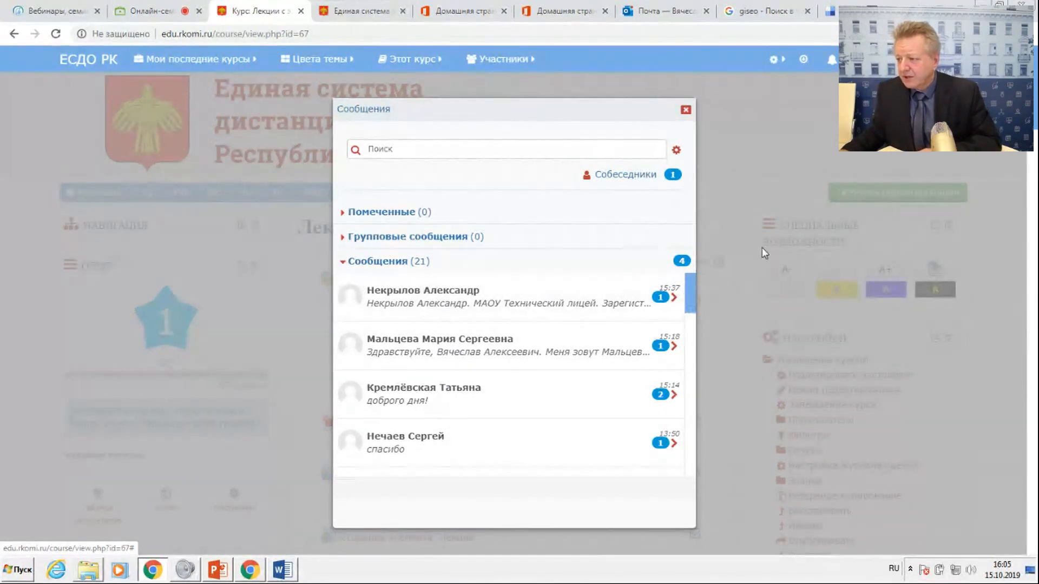
pyautogui.click(685, 110)
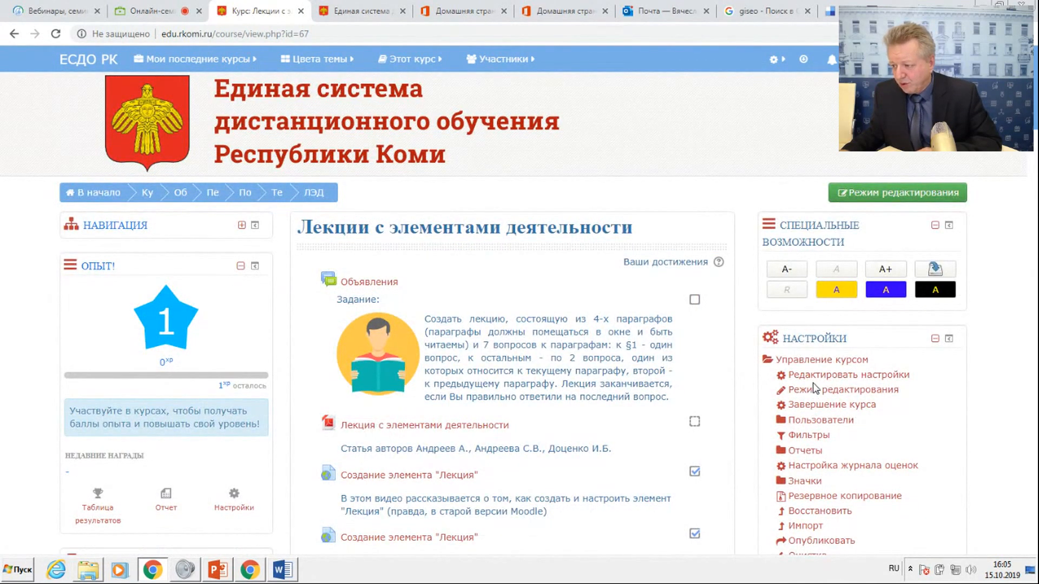
pyautogui.click(813, 421)
pyautogui.click(849, 438)
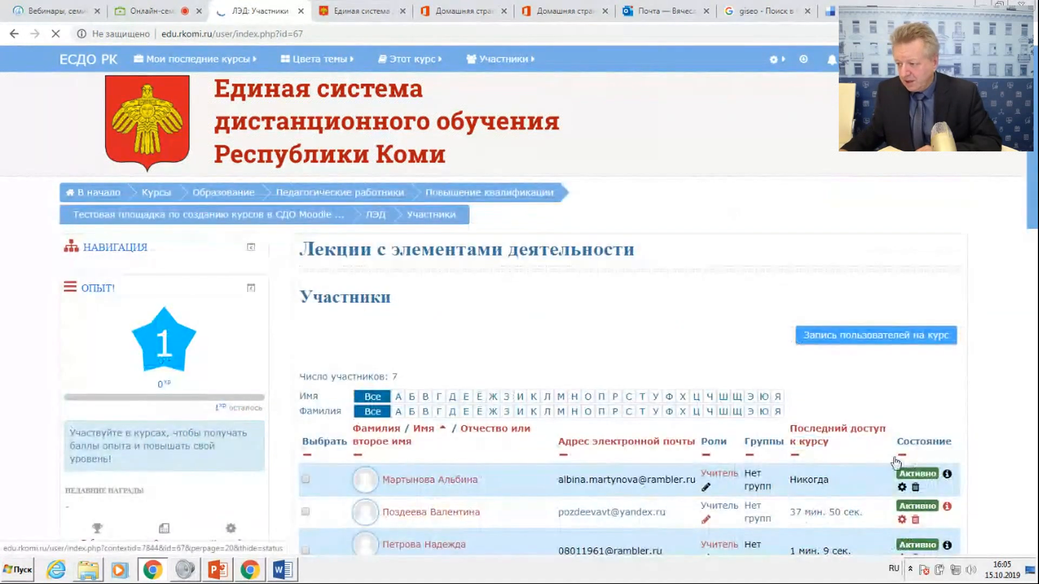
pyautogui.click(874, 317)
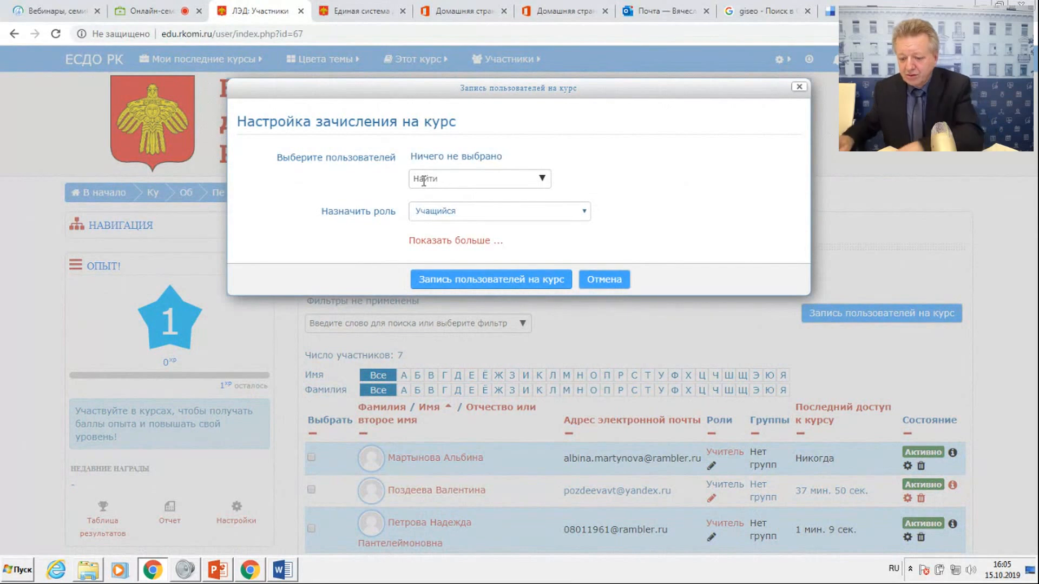
# Find the latest message sender by surname and select that person for enrolment.
pyautogui.click(425, 181)
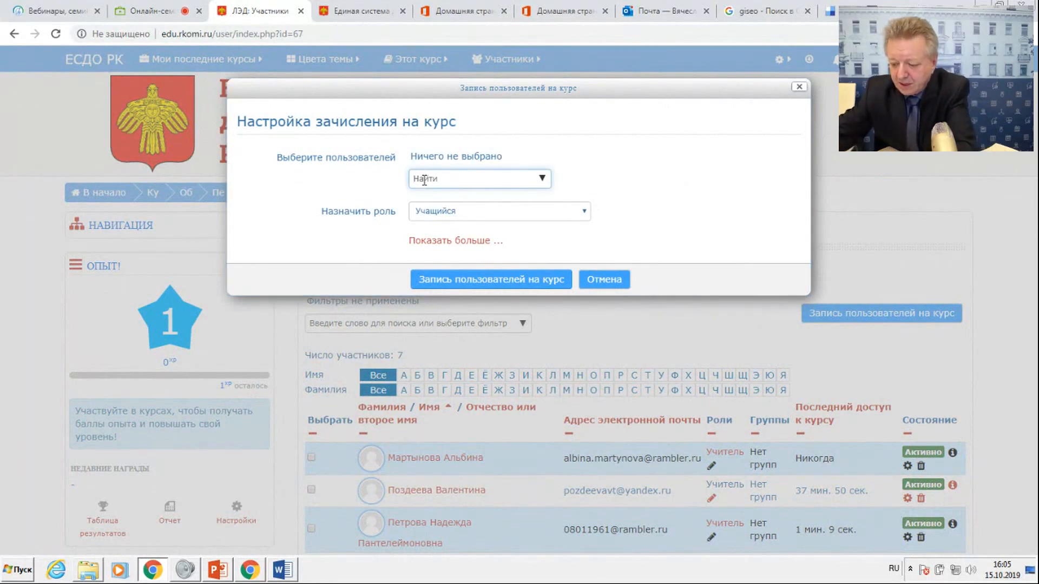
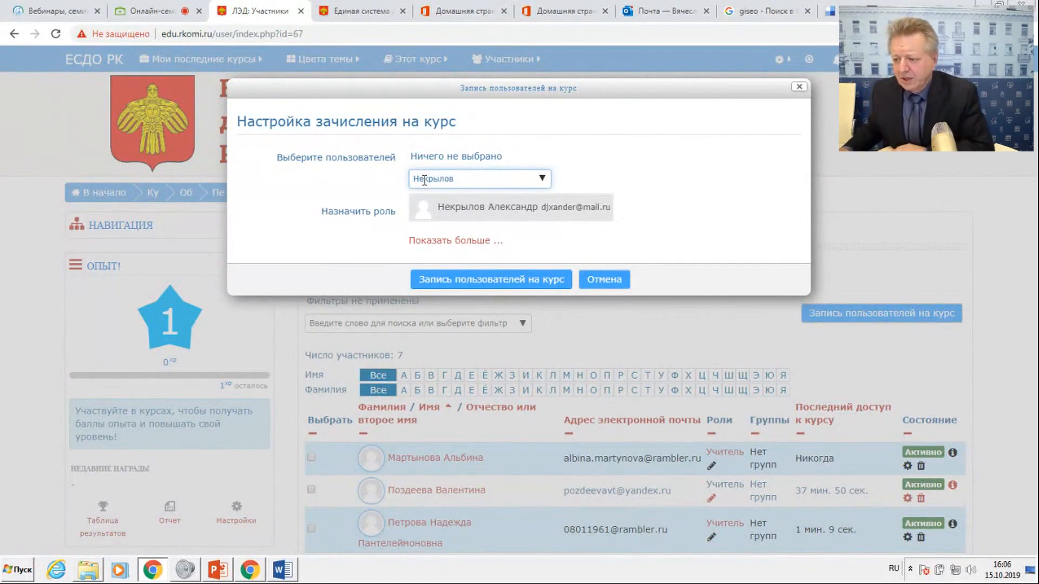
pyautogui.click(490, 209)
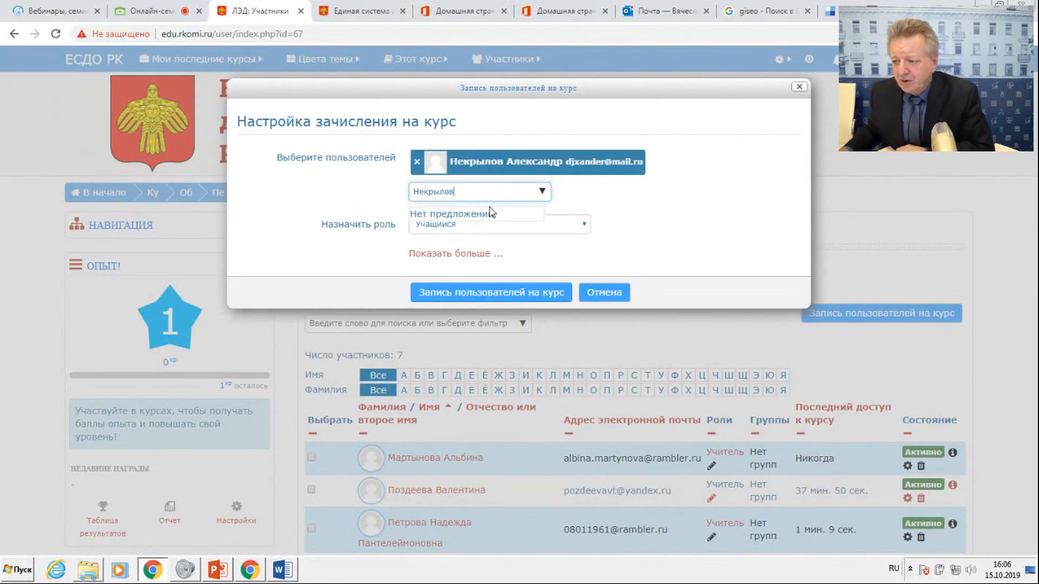
pyautogui.click(686, 206)
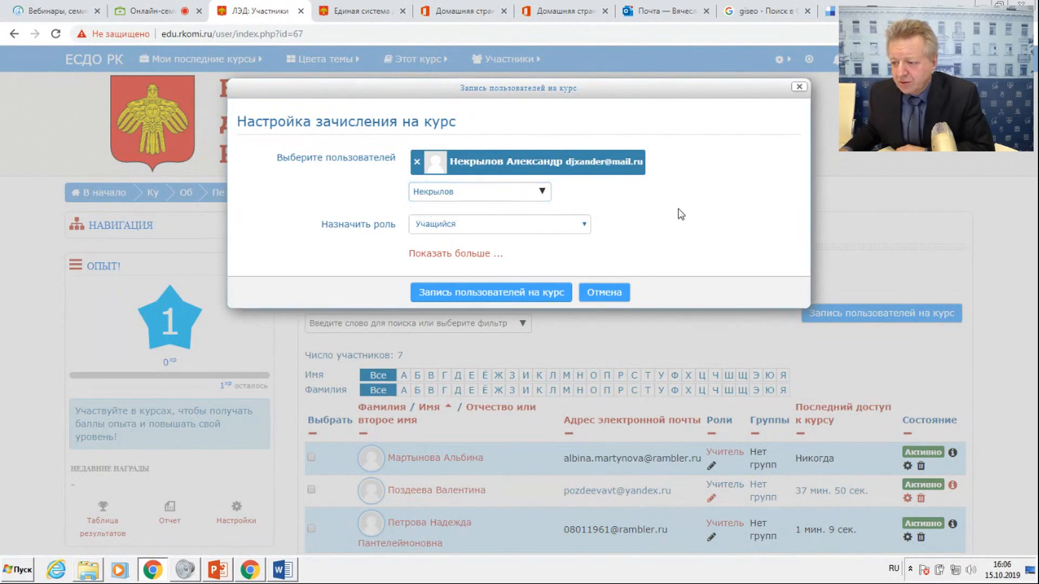
# Assign the selected person the role Учитель and enrol them in the course.
pyautogui.click(504, 228)
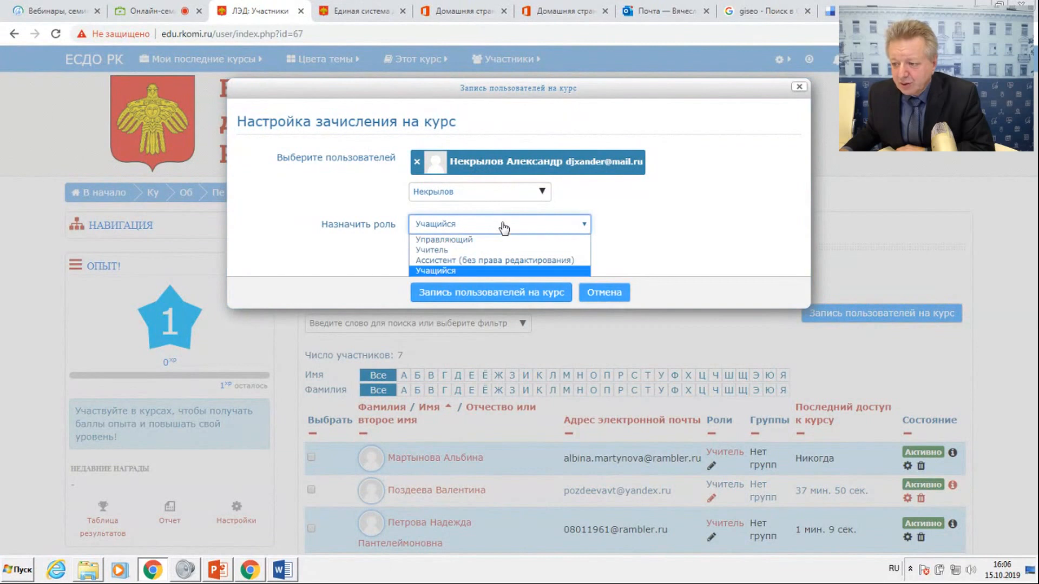
pyautogui.click(447, 251)
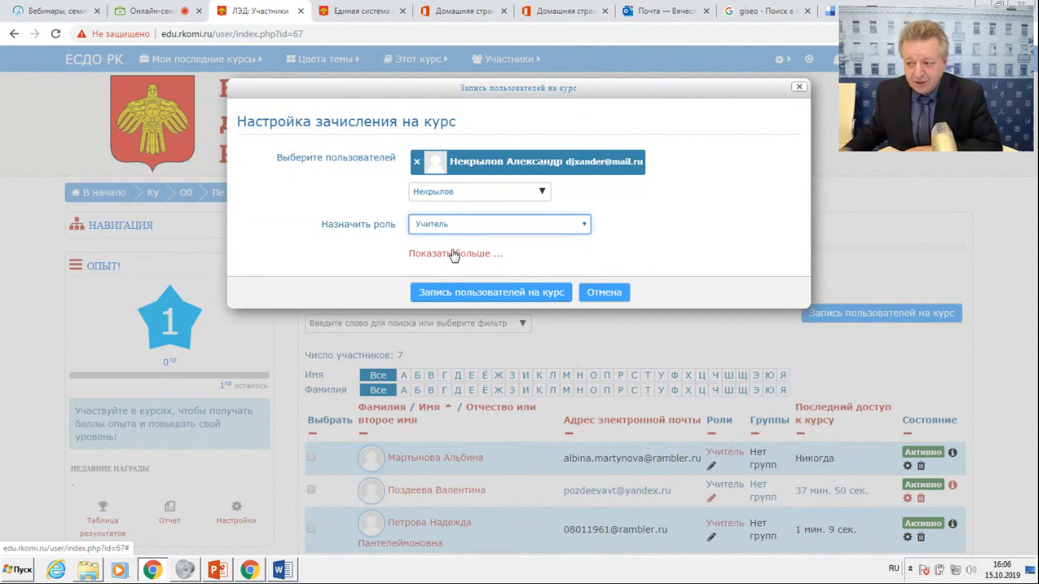
pyautogui.click(464, 226)
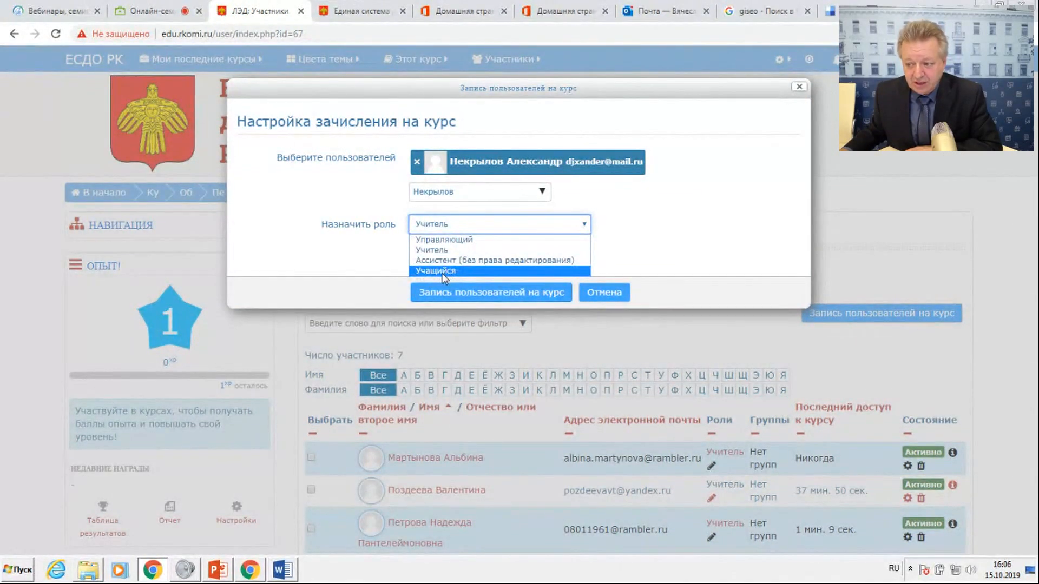
pyautogui.click(460, 297)
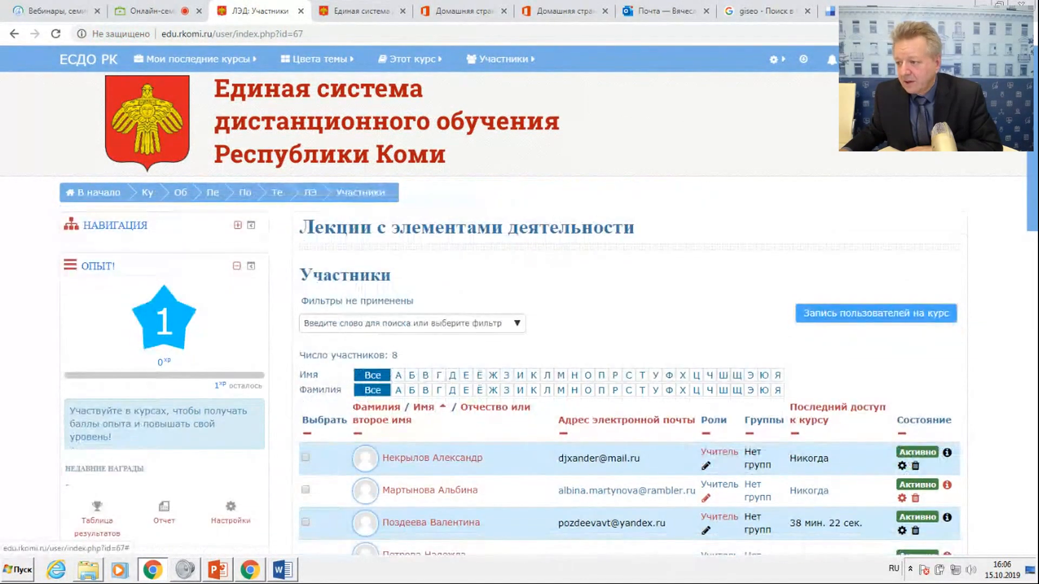
# Check the message list for the second sender and select that person by surname in a new enrolment form.
pyautogui.click(860, 60)
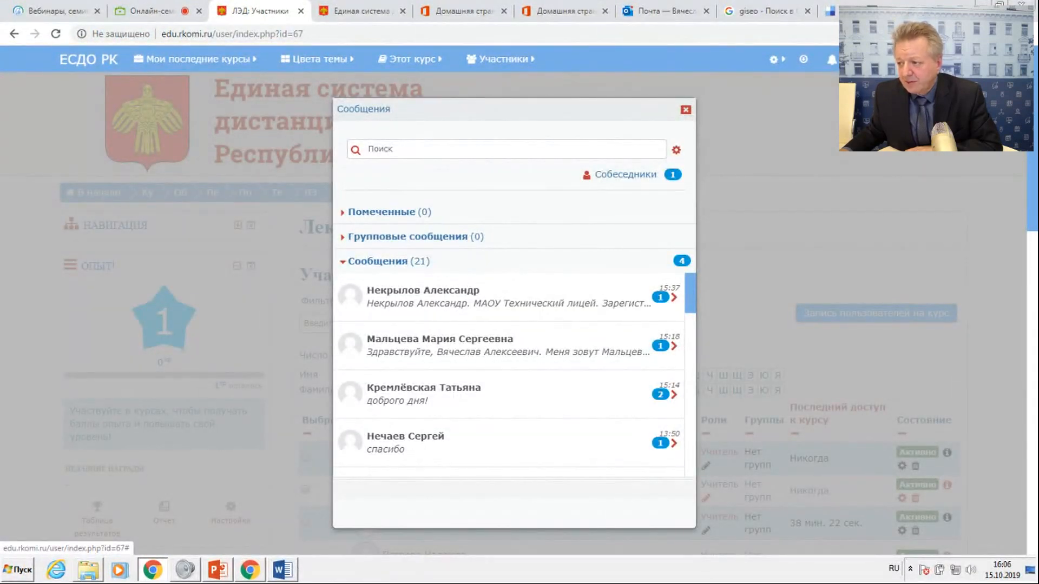
pyautogui.click(686, 110)
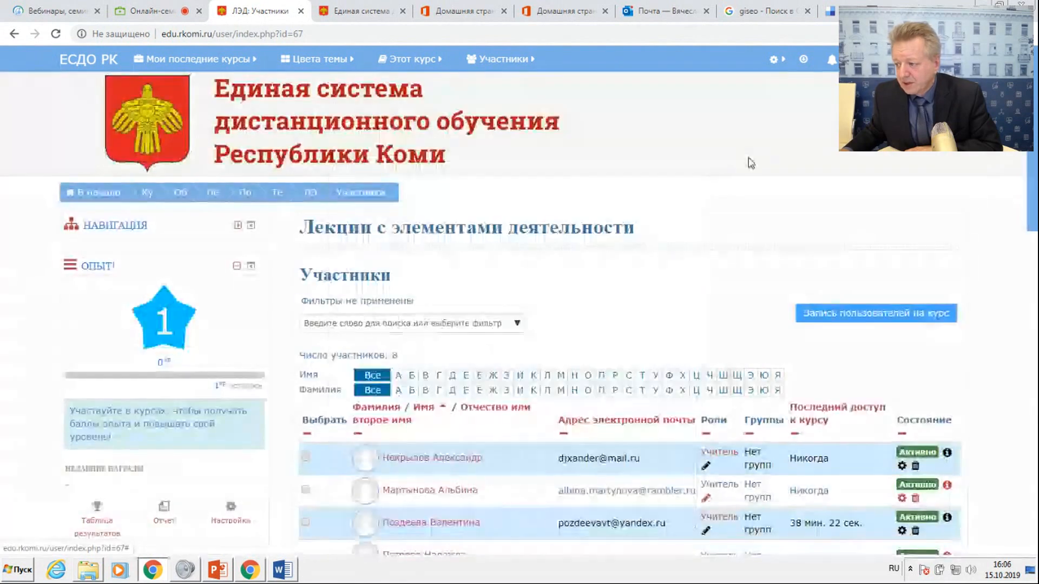
pyautogui.click(861, 316)
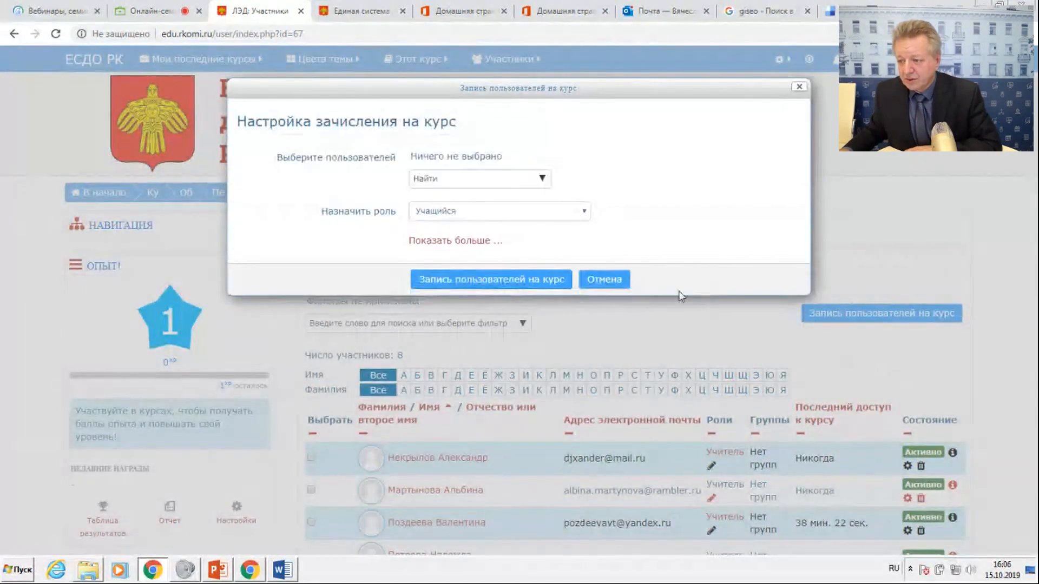
pyautogui.click(458, 180)
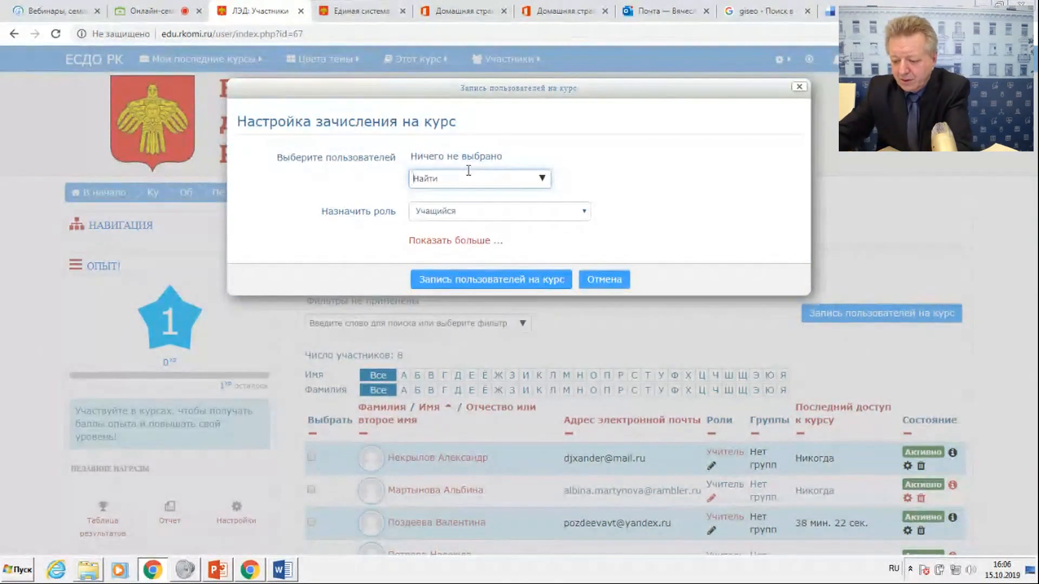
pyautogui.write('Мальце')
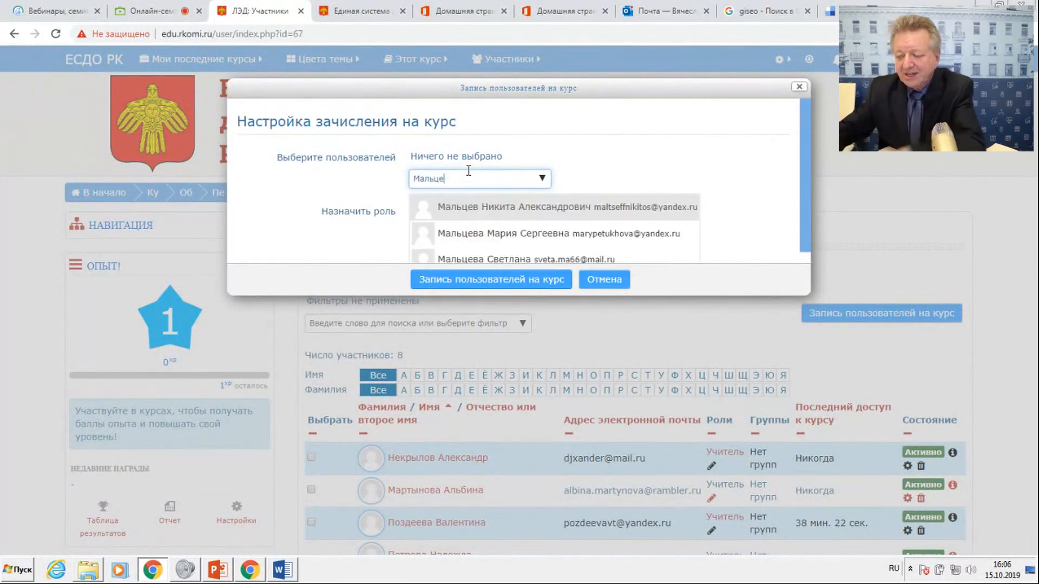
pyautogui.write('ва')
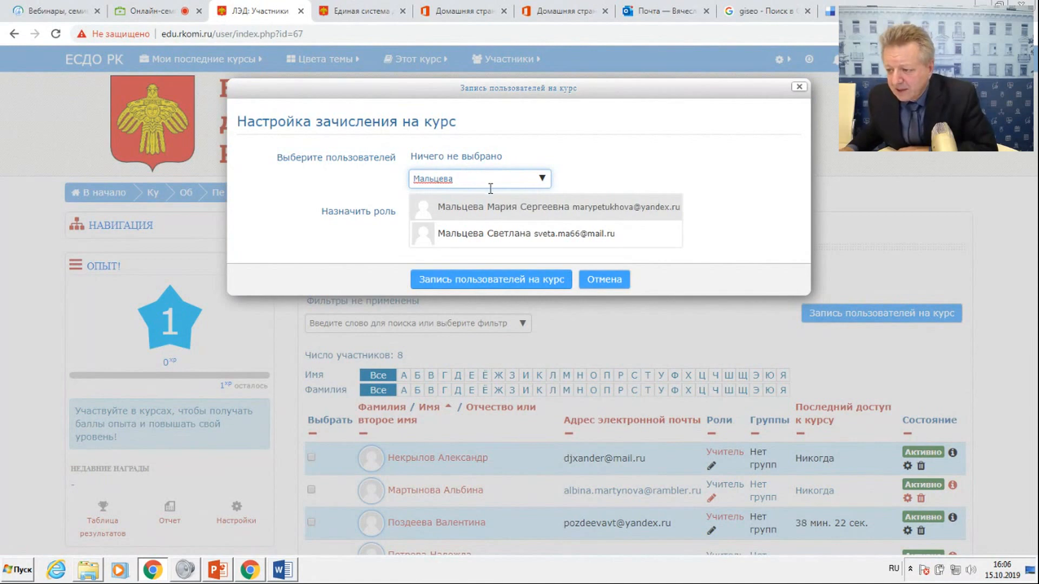
pyautogui.click(497, 209)
pyautogui.click(697, 217)
# Give the second message sender the role Учитель and complete their course enrolment.
pyautogui.click(511, 229)
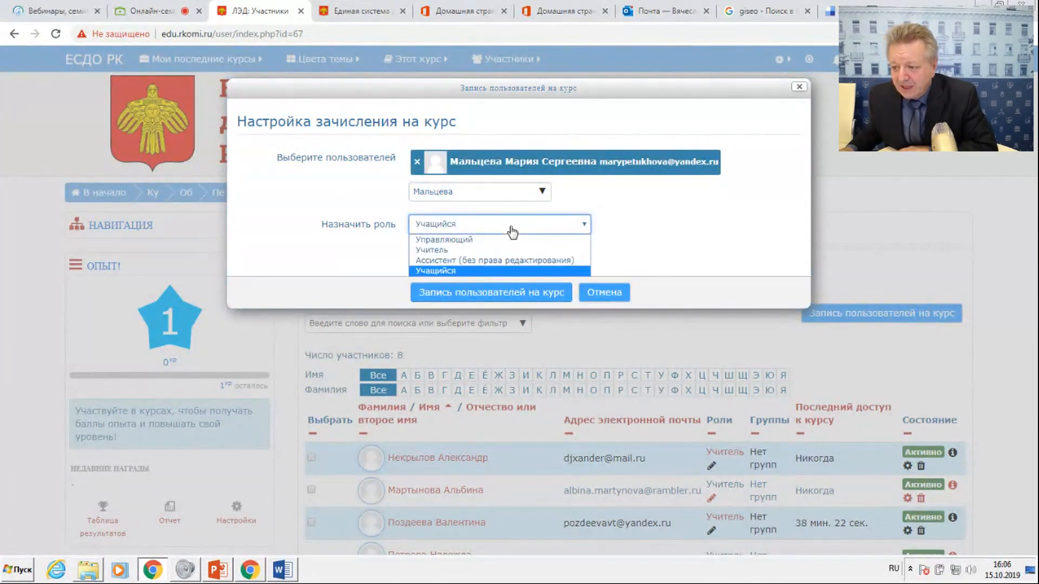
pyautogui.click(448, 251)
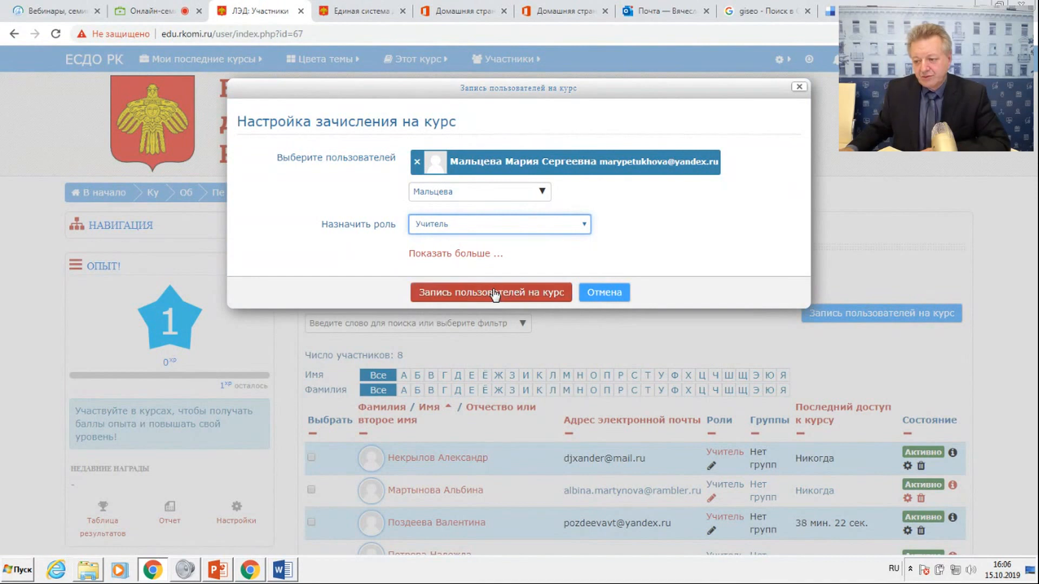
pyautogui.click(492, 292)
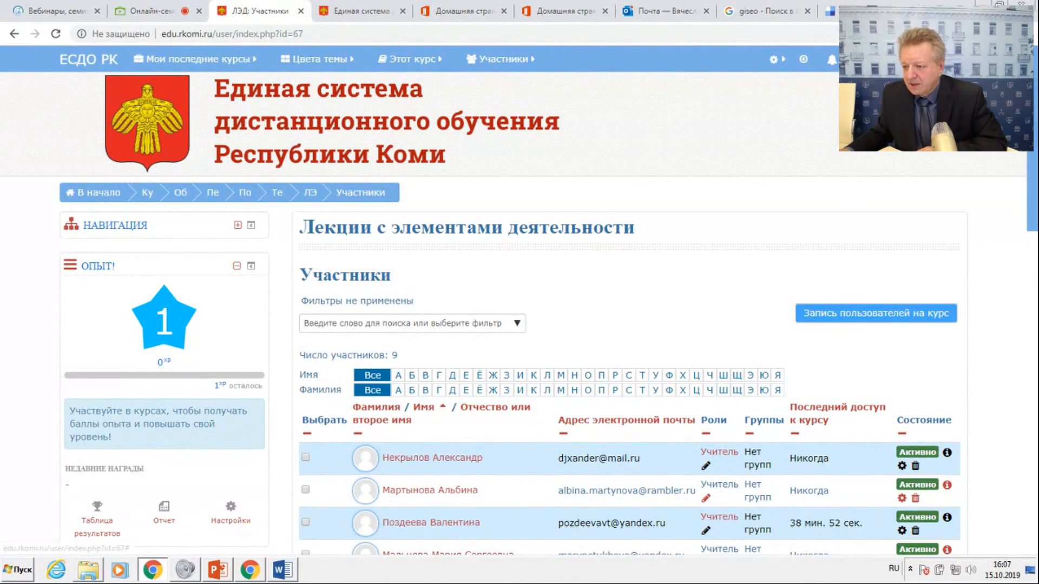
# Read the third sender's conversation in the messages.
pyautogui.click(860, 60)
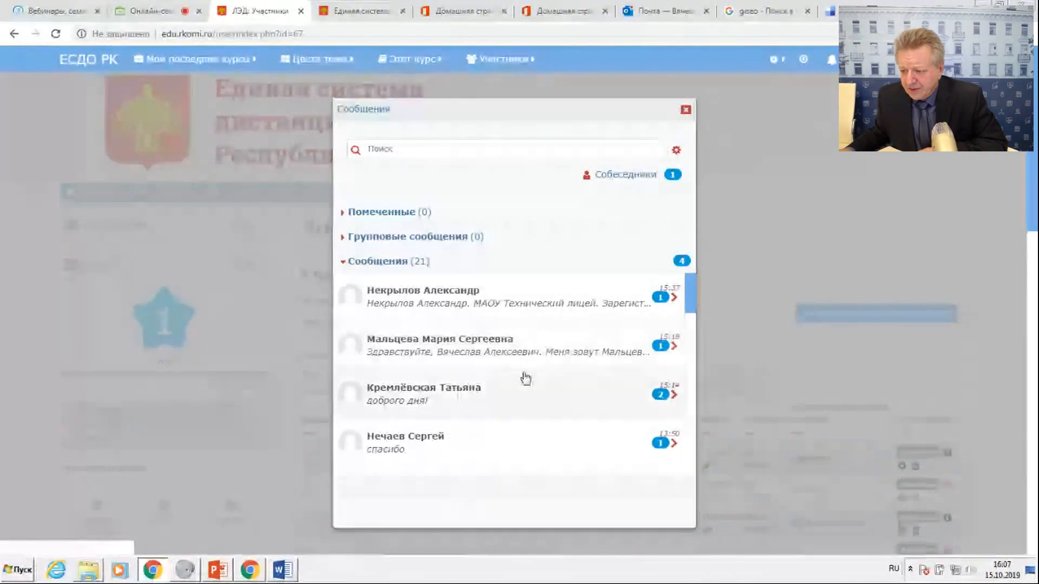
pyautogui.click(493, 398)
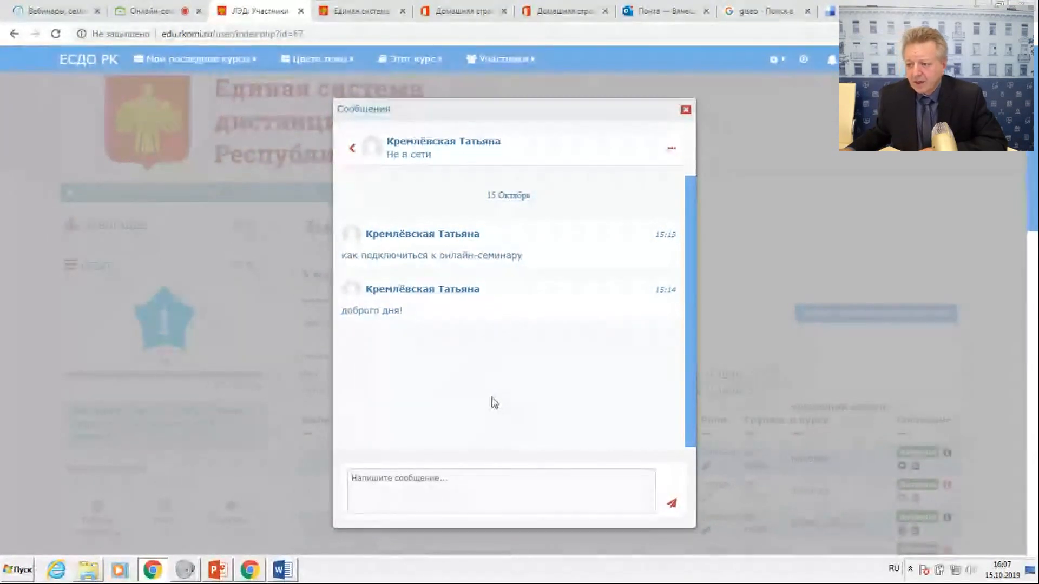
pyautogui.click(684, 111)
pyautogui.click(857, 314)
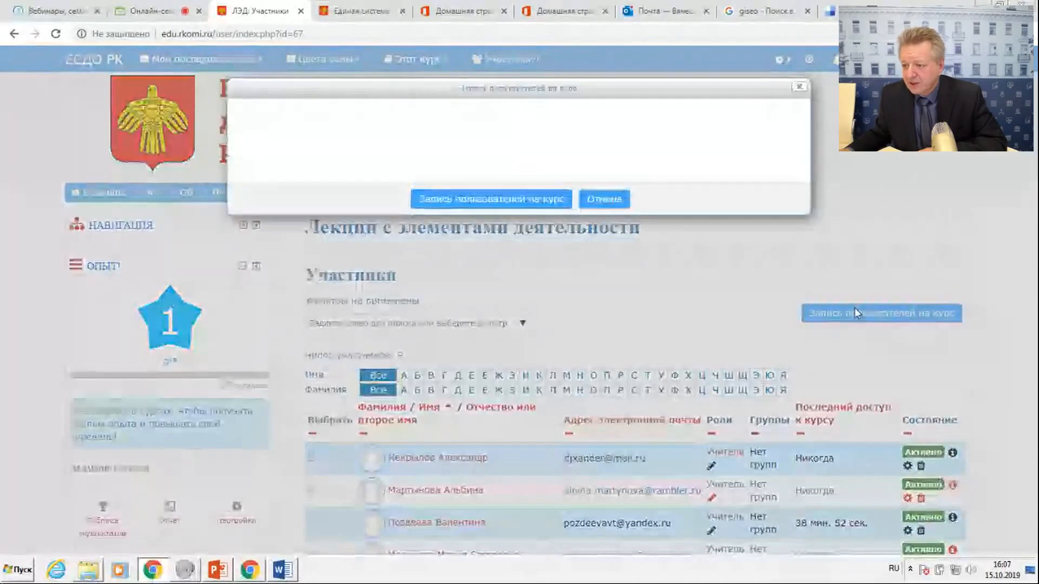
pyautogui.click(437, 175)
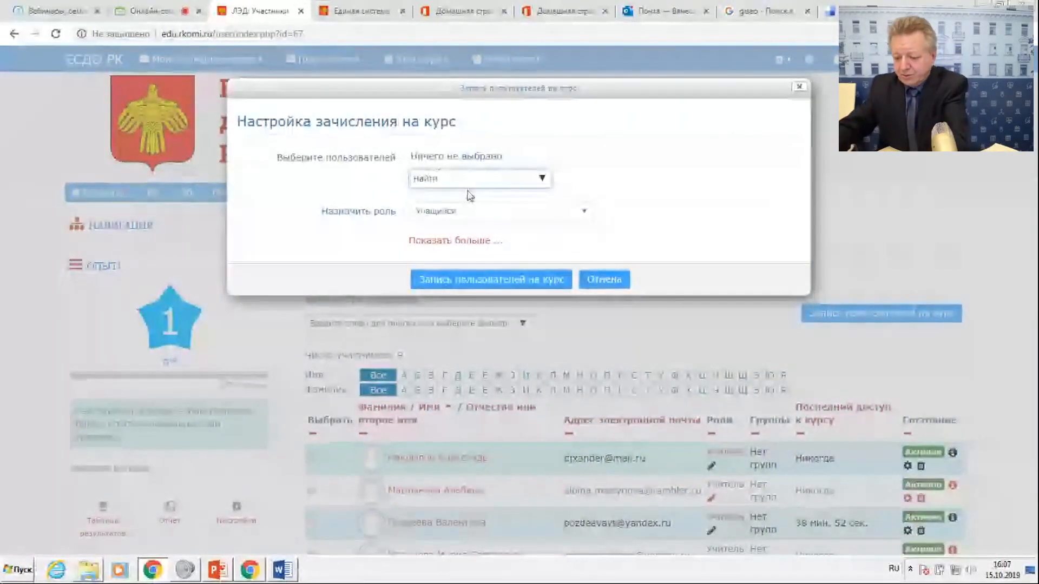
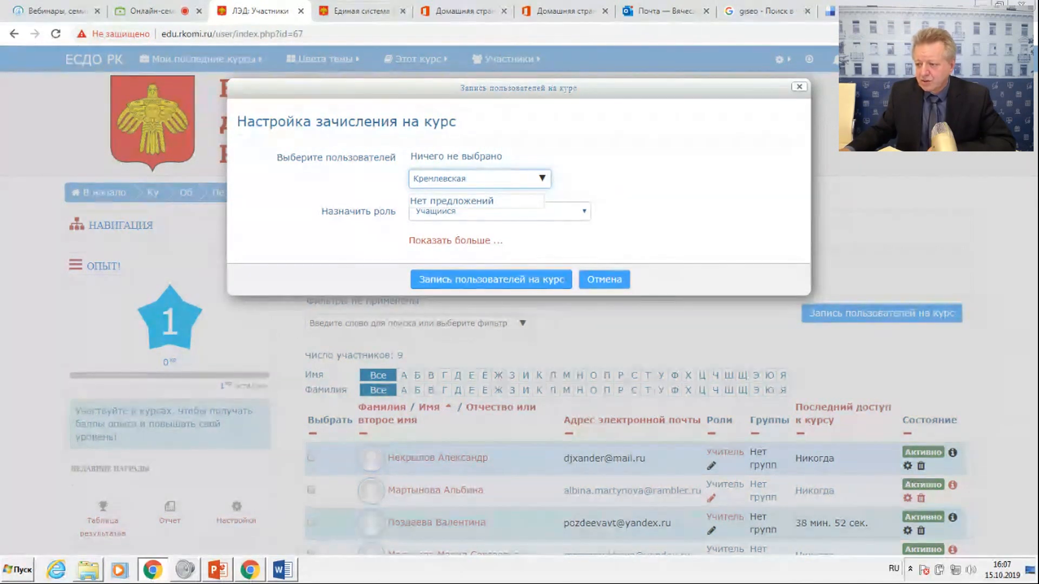
pyautogui.click(615, 280)
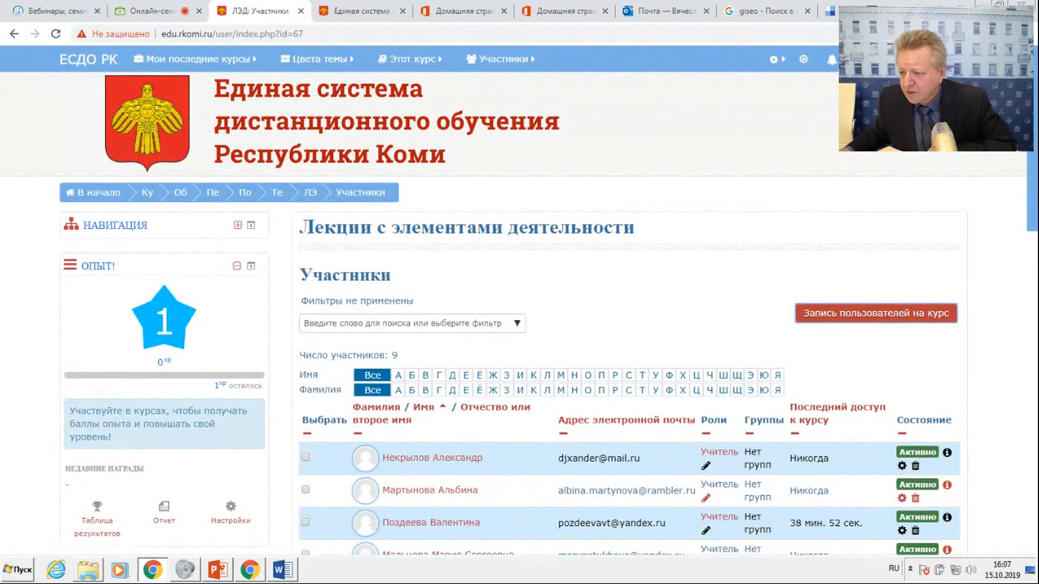
# Recheck the third sender's name in the messages, find that person by surname and enrol them in the course as Учитель.
pyautogui.click(860, 60)
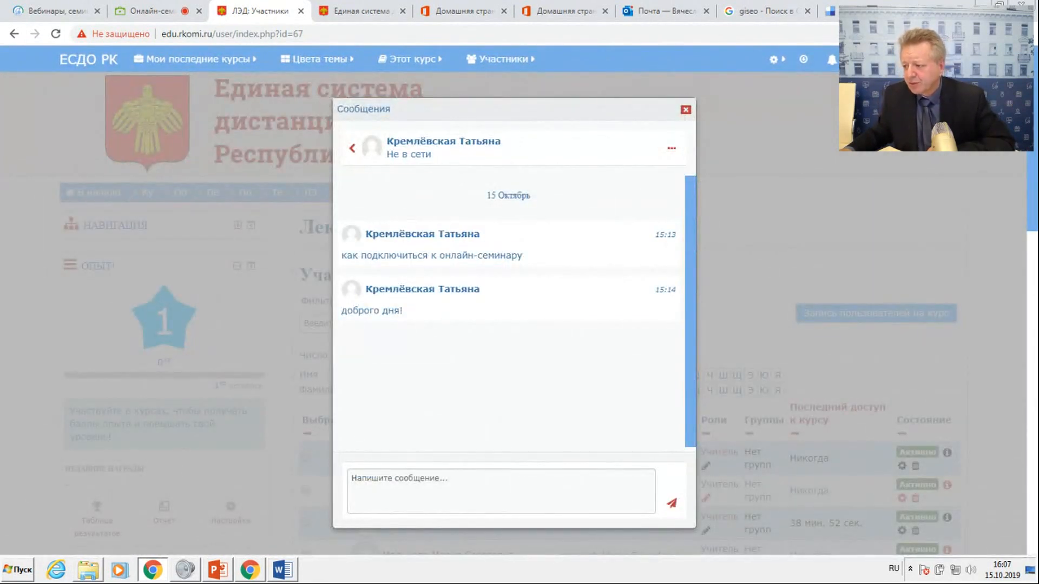
pyautogui.click(686, 112)
pyautogui.click(844, 313)
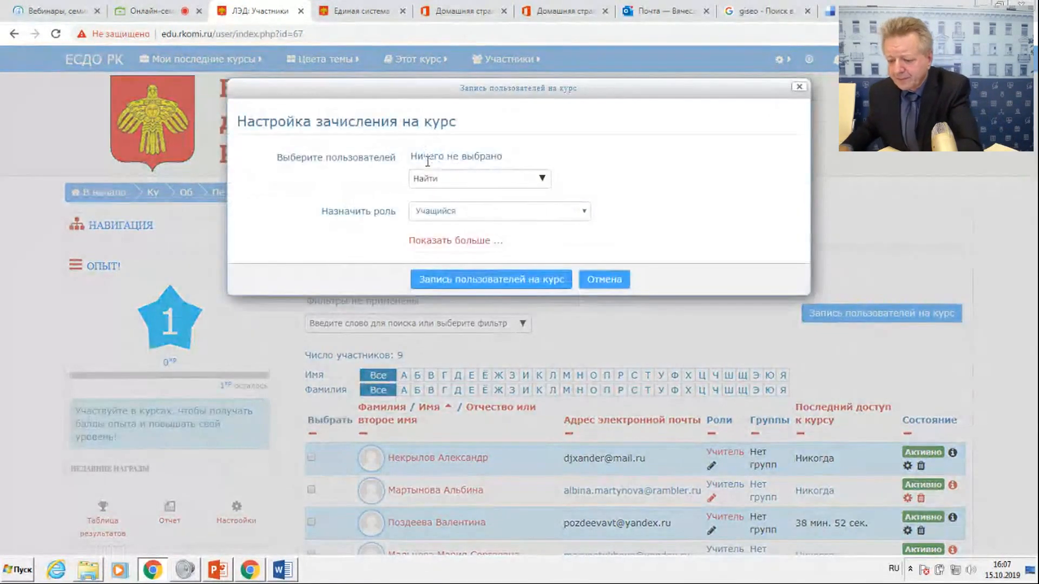
pyautogui.write('Кремл')
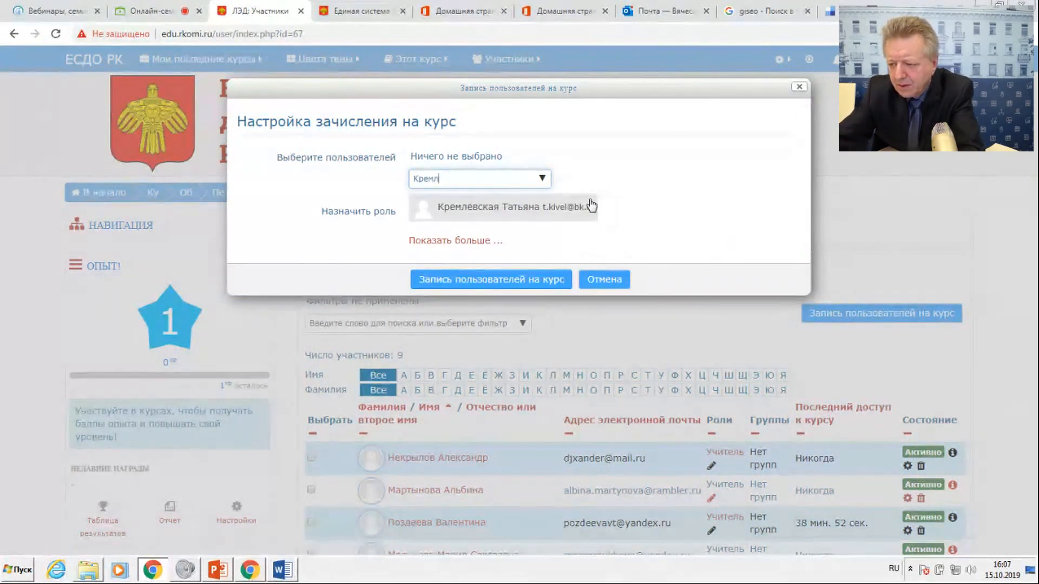
pyautogui.write('е')
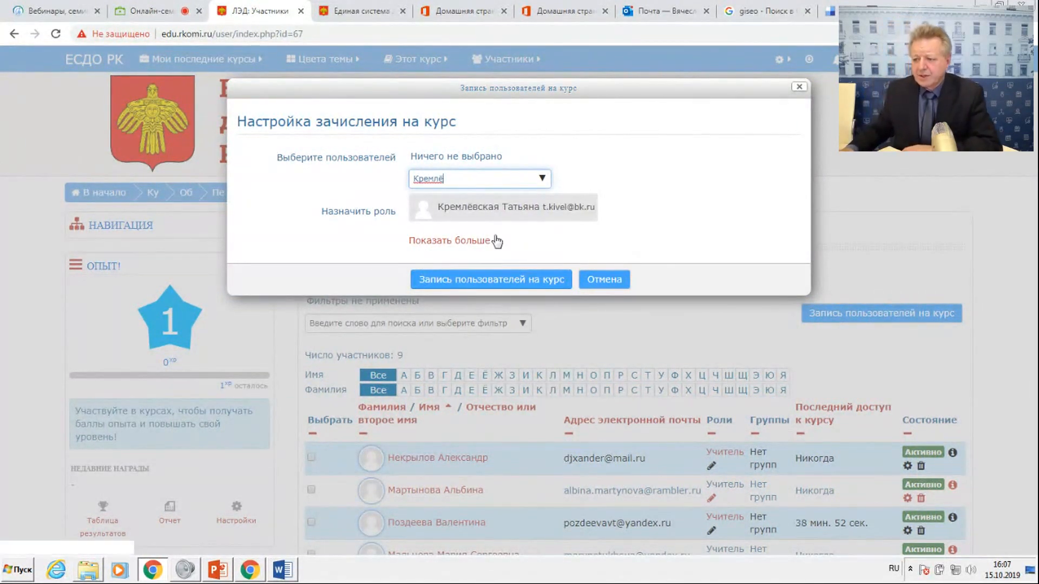
pyautogui.click(523, 211)
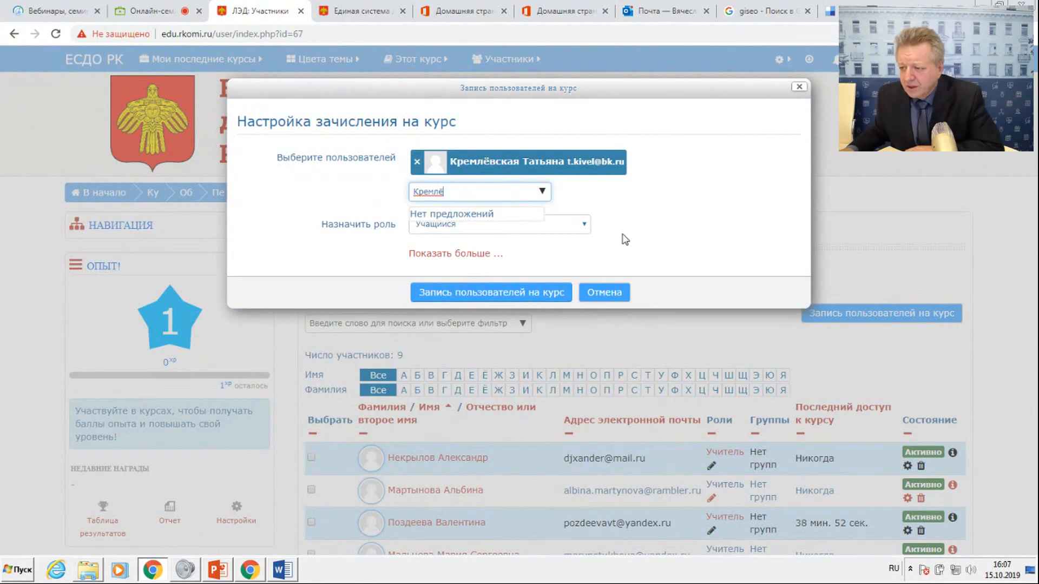
pyautogui.click(584, 224)
pyautogui.click(530, 253)
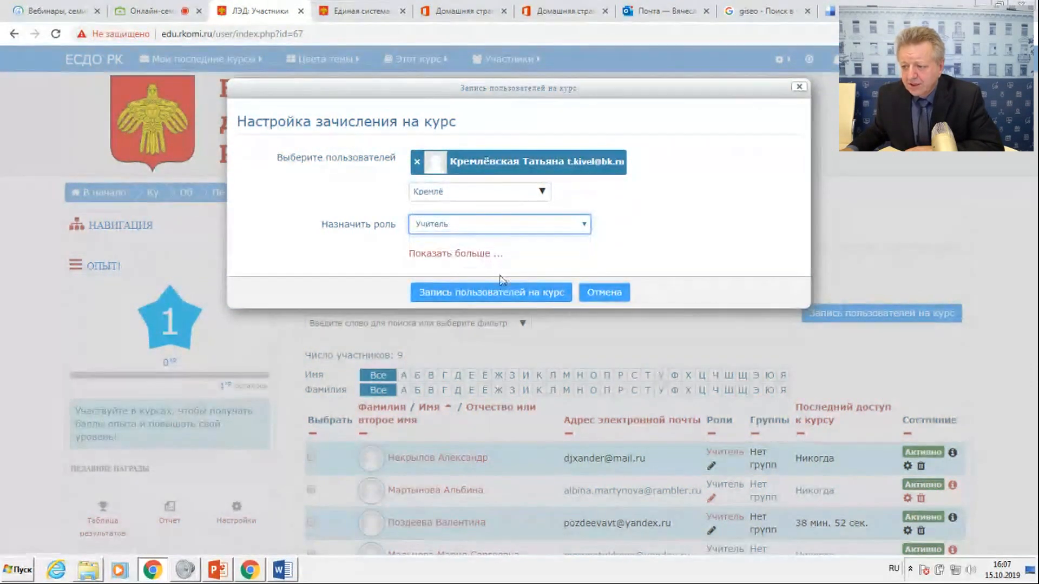
pyautogui.click(489, 293)
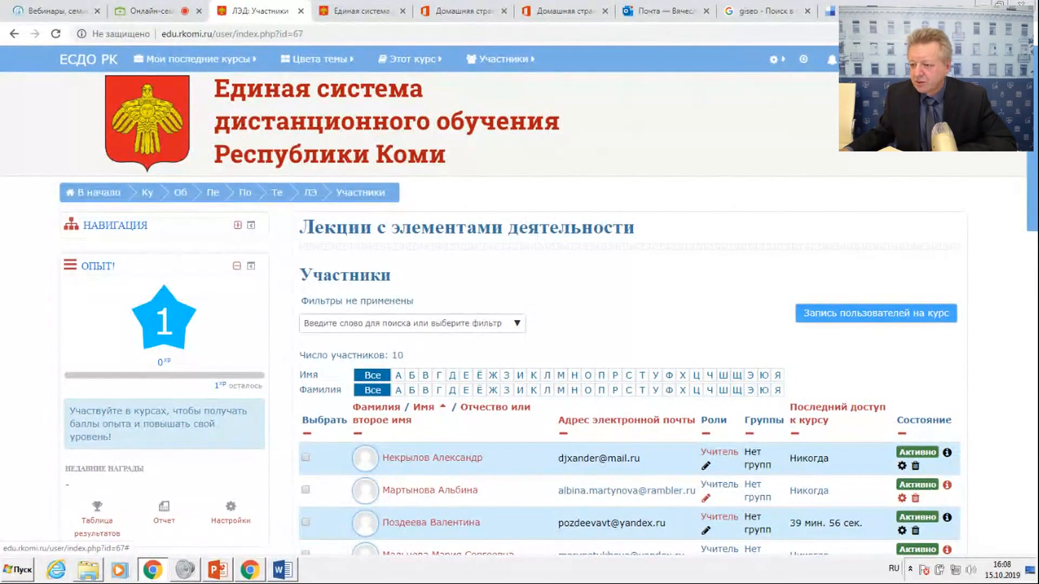
# Read the conversation ending in "спасибо" and the message from the Технический лицей participant in the message list.
pyautogui.click(860, 59)
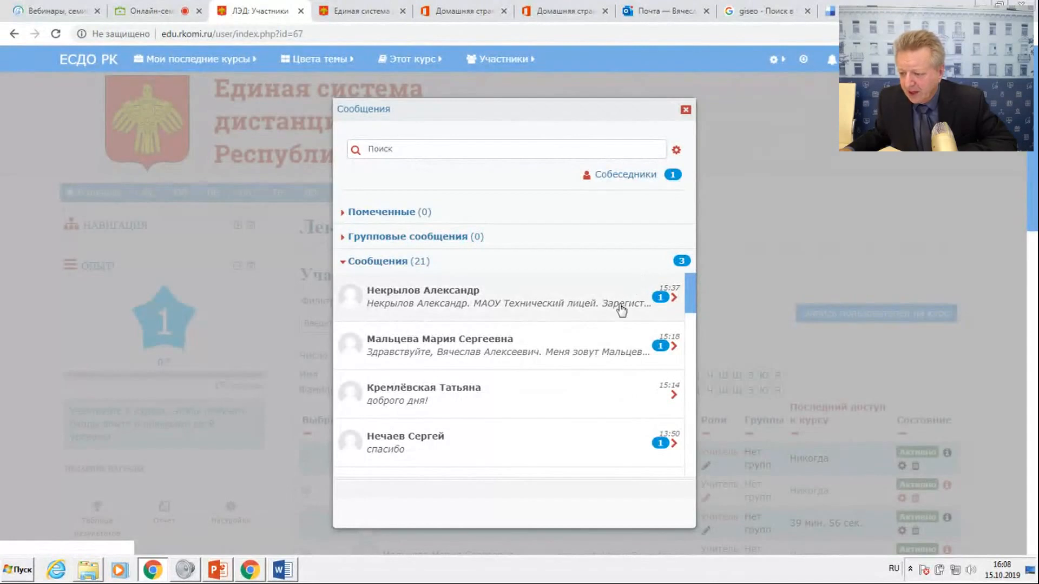
pyautogui.click(661, 456)
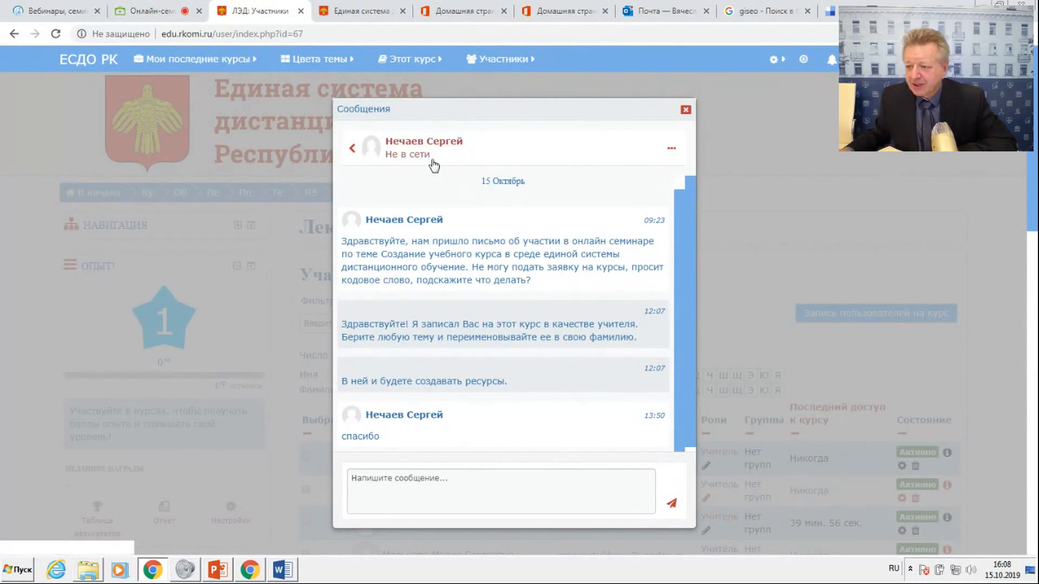
pyautogui.click(352, 148)
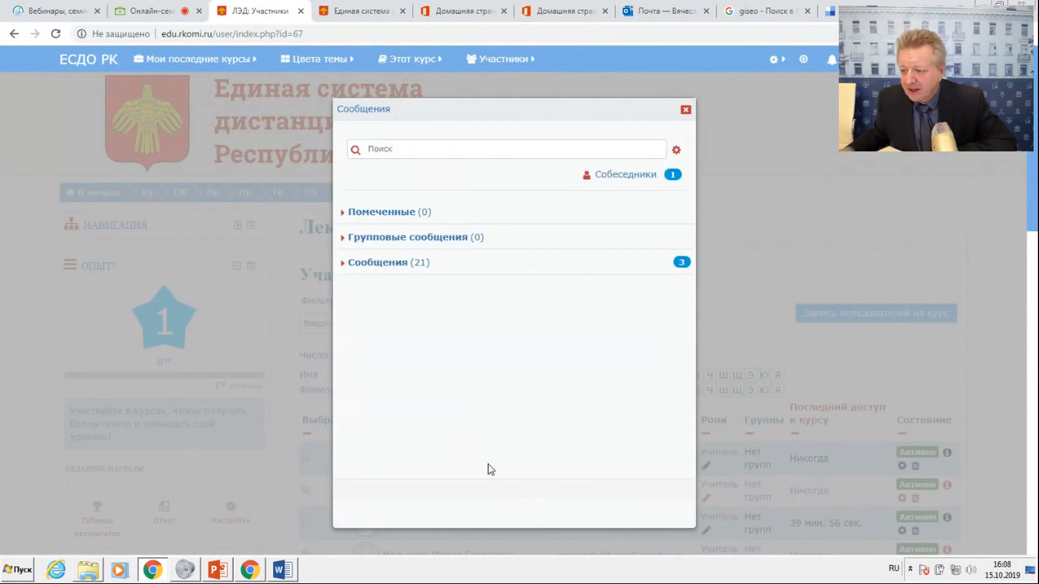
pyautogui.click(550, 261)
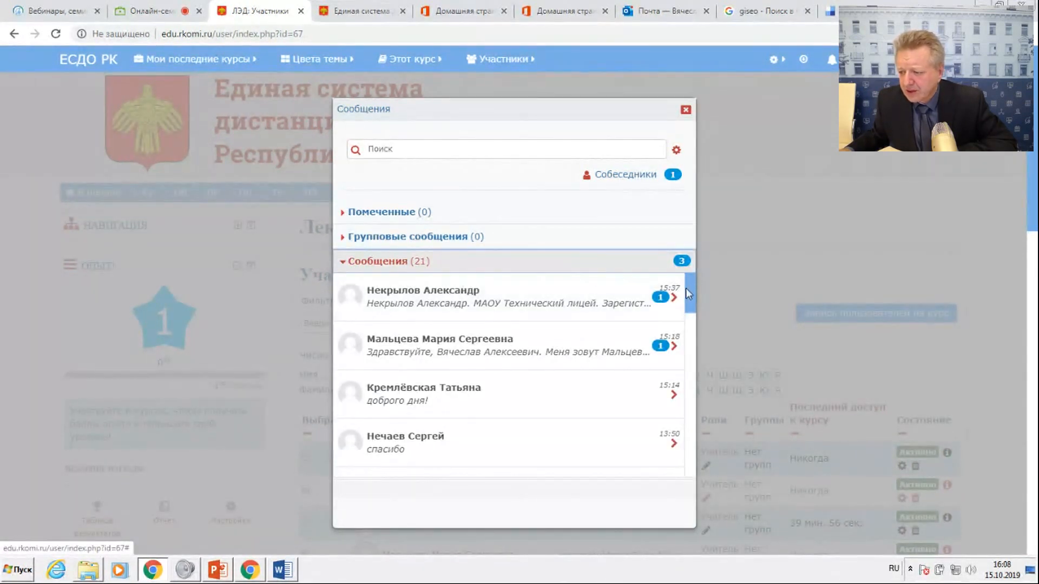
pyautogui.click(637, 304)
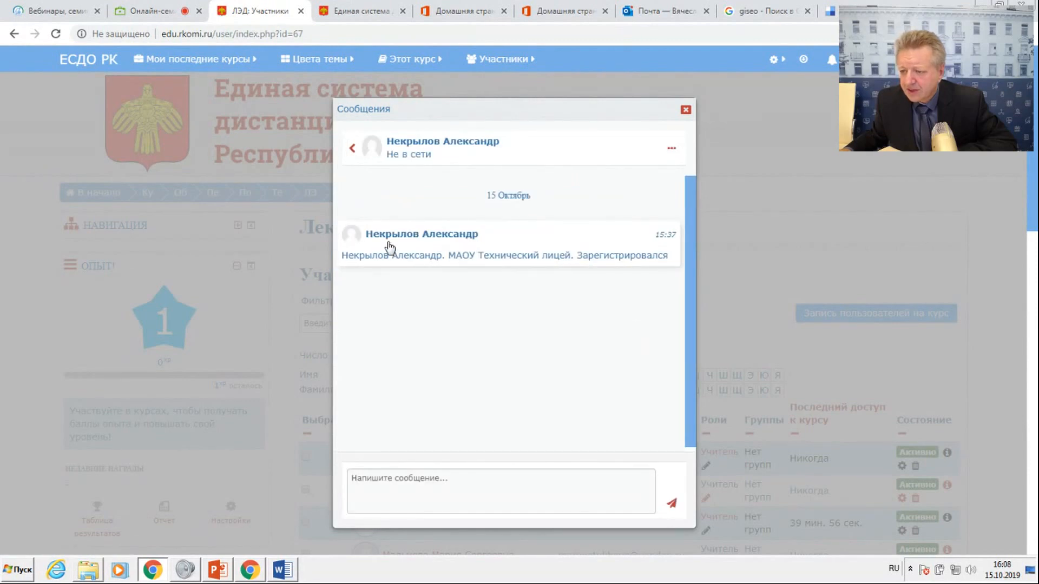
pyautogui.click(353, 148)
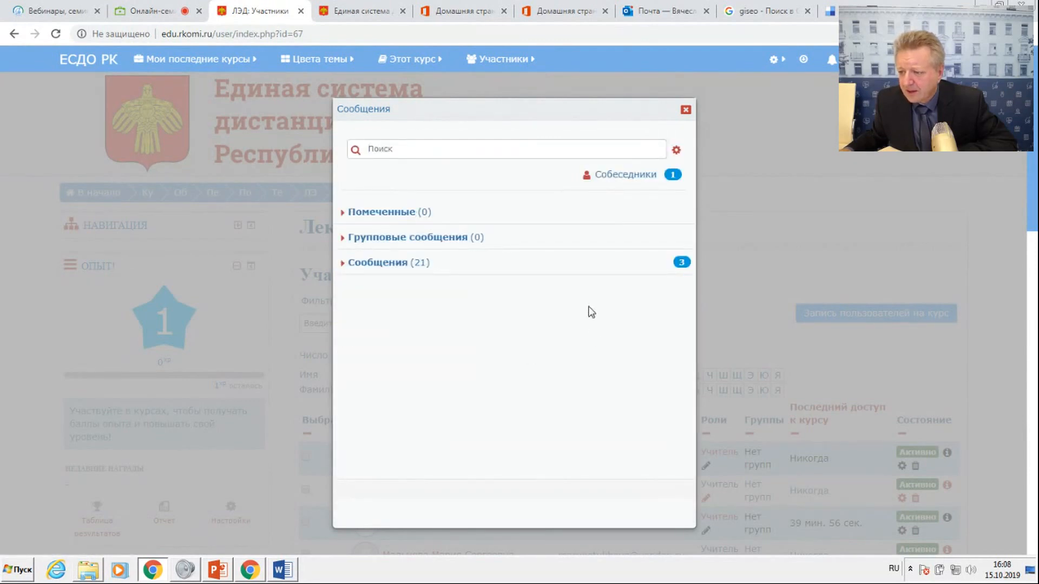
# Look through the older messages and read the "Проверка связи" conversation, closing the messages window when done.
pyautogui.click(548, 269)
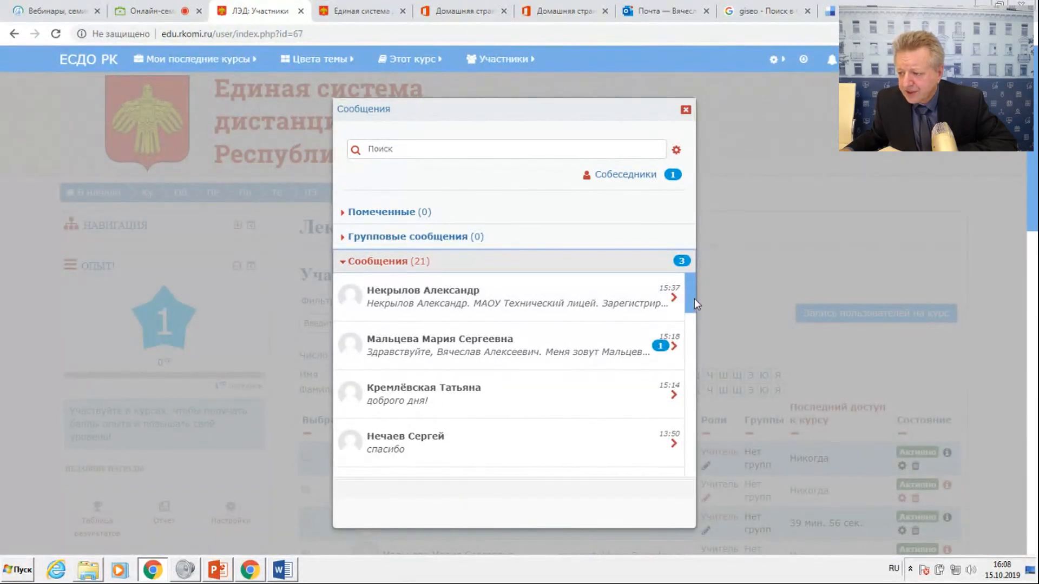
pyautogui.moveTo(693, 299); pyautogui.dragTo(694, 318)
pyautogui.moveTo(693, 320); pyautogui.dragTo(693, 327)
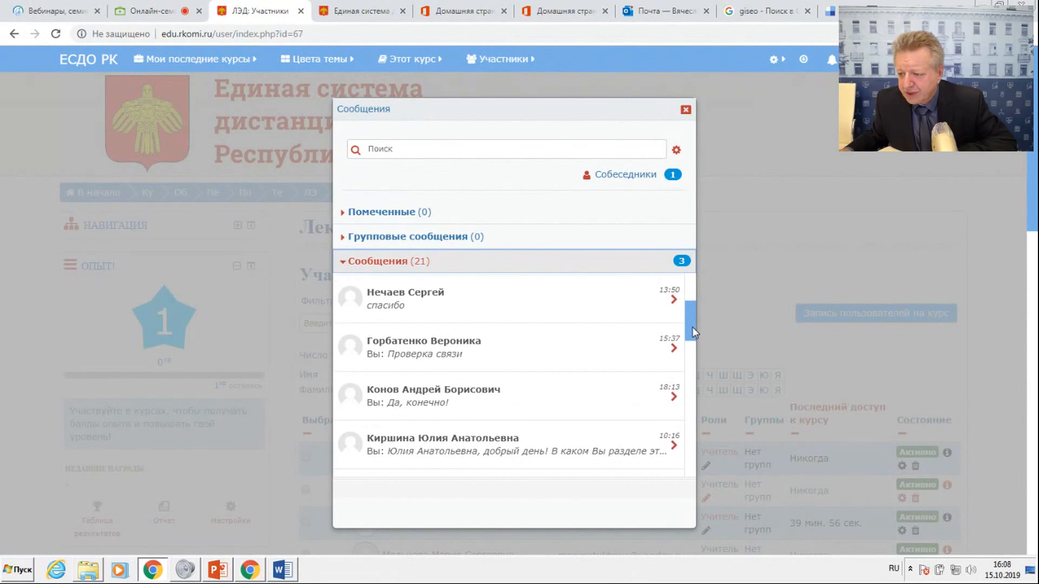
pyautogui.click(668, 352)
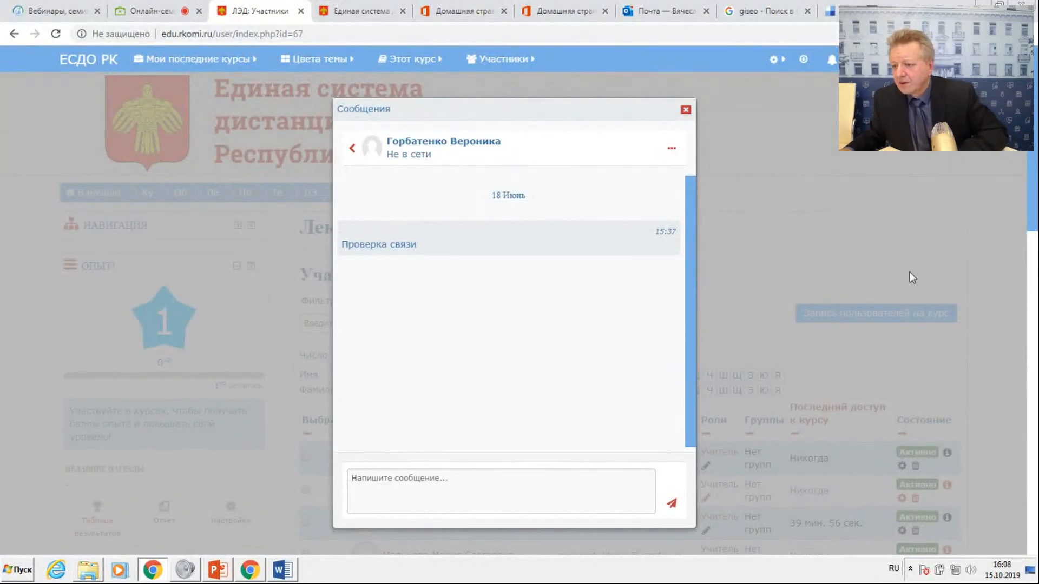
pyautogui.click(352, 148)
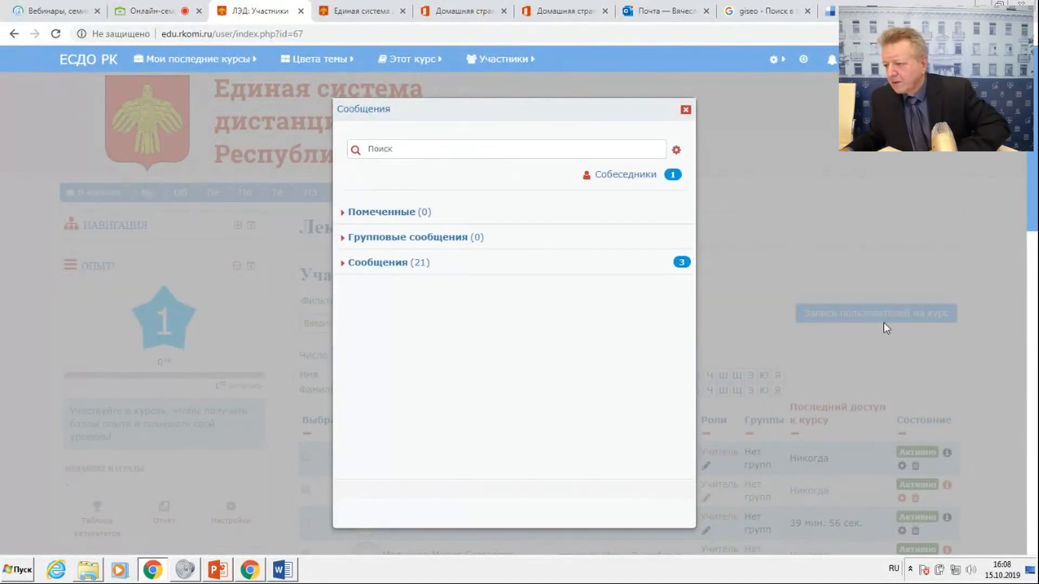
pyautogui.click(685, 110)
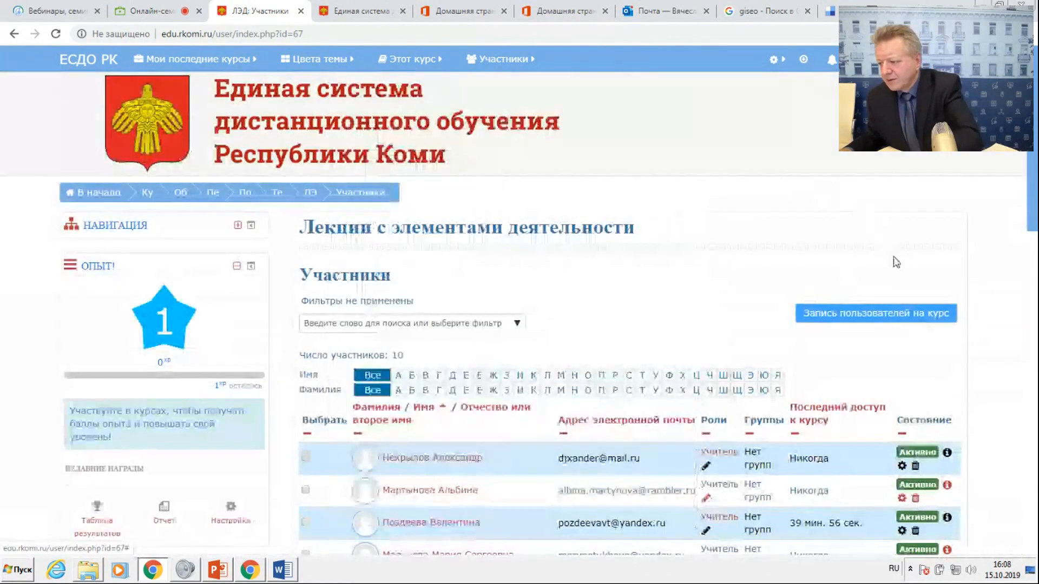
# Find the contact from the "Проверка связи" conversation by surname and enrol them in the course with the role Учитель.
pyautogui.click(895, 312)
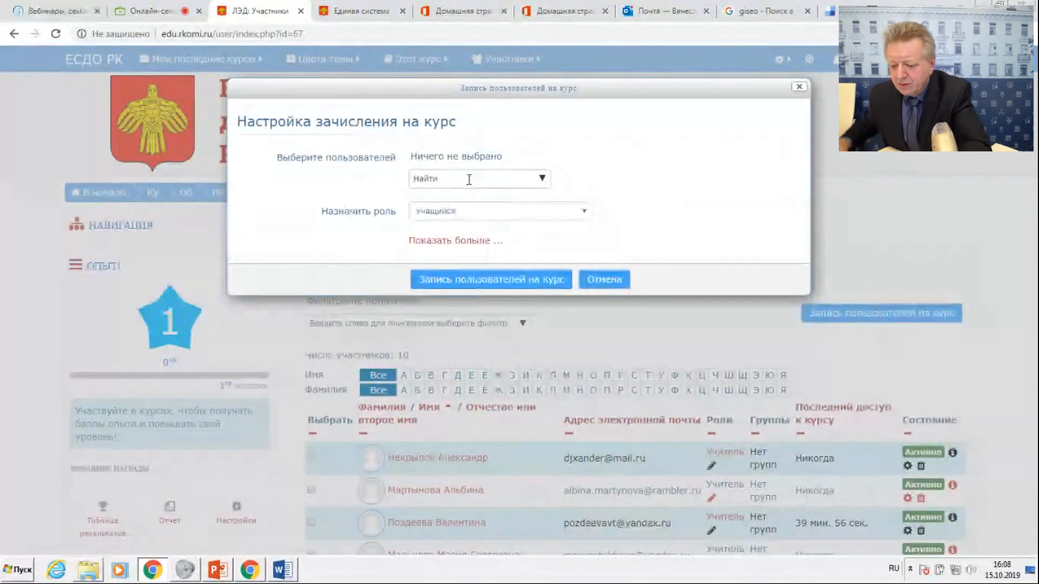
pyautogui.write('Гор')
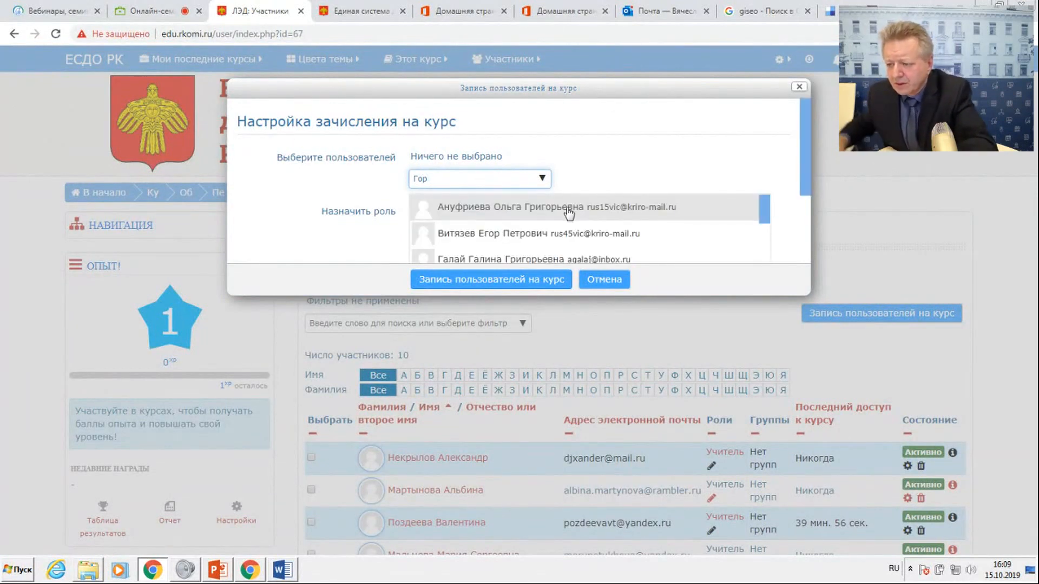
pyautogui.write('ба')
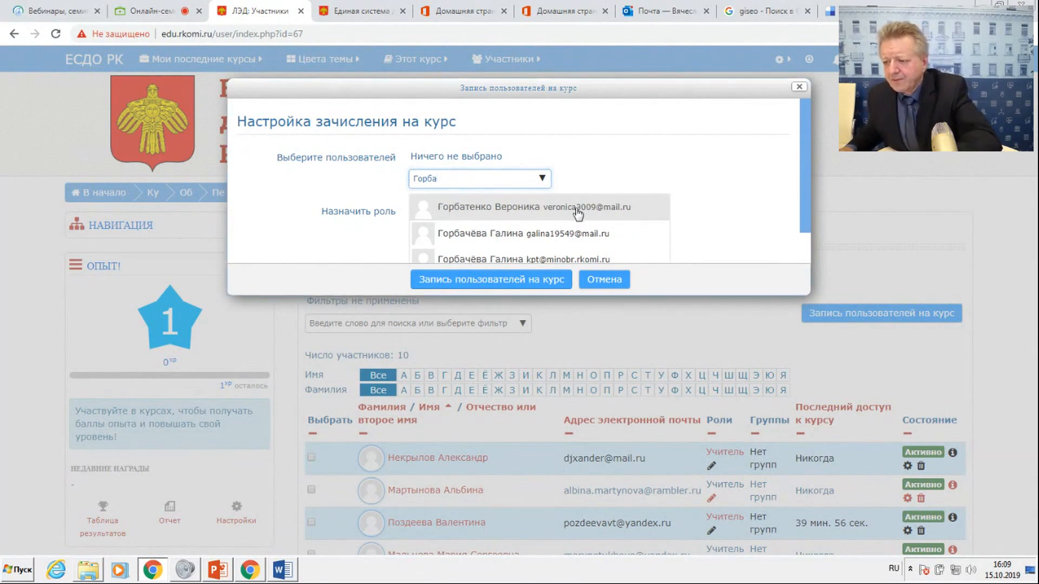
pyautogui.click(578, 210)
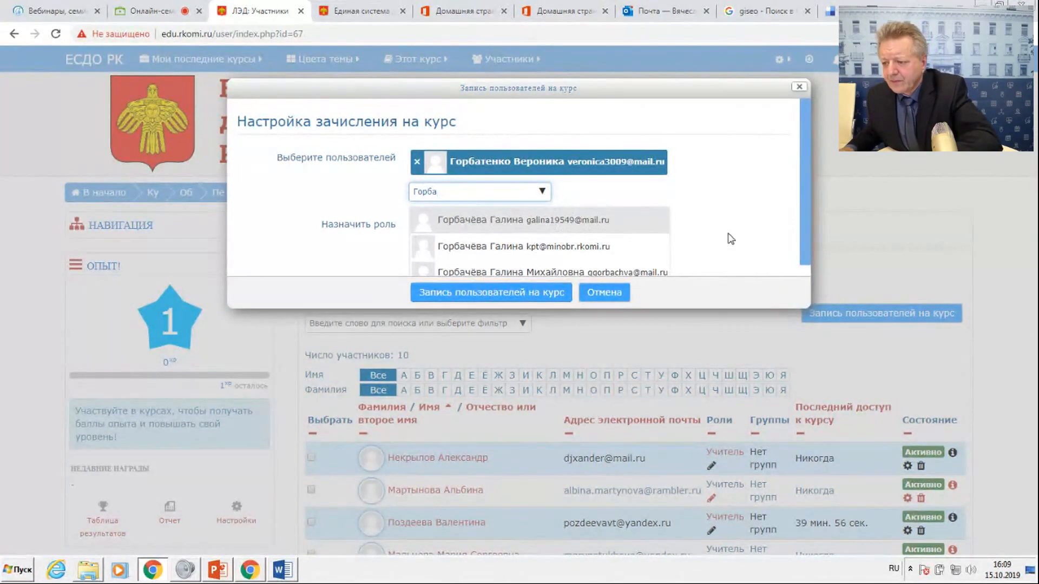
pyautogui.click(700, 237)
pyautogui.click(503, 238)
pyautogui.click(477, 250)
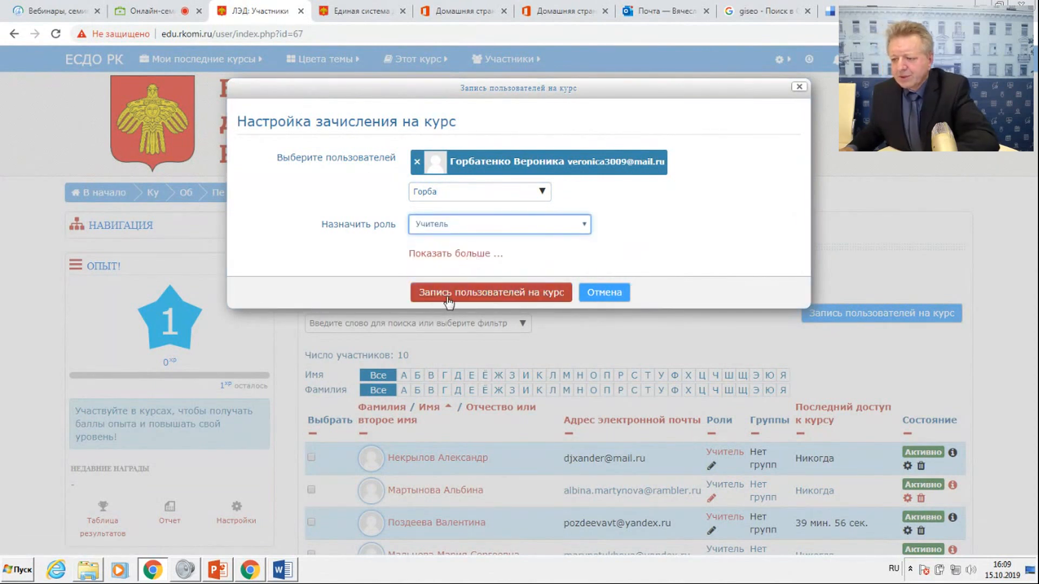
pyautogui.click(476, 295)
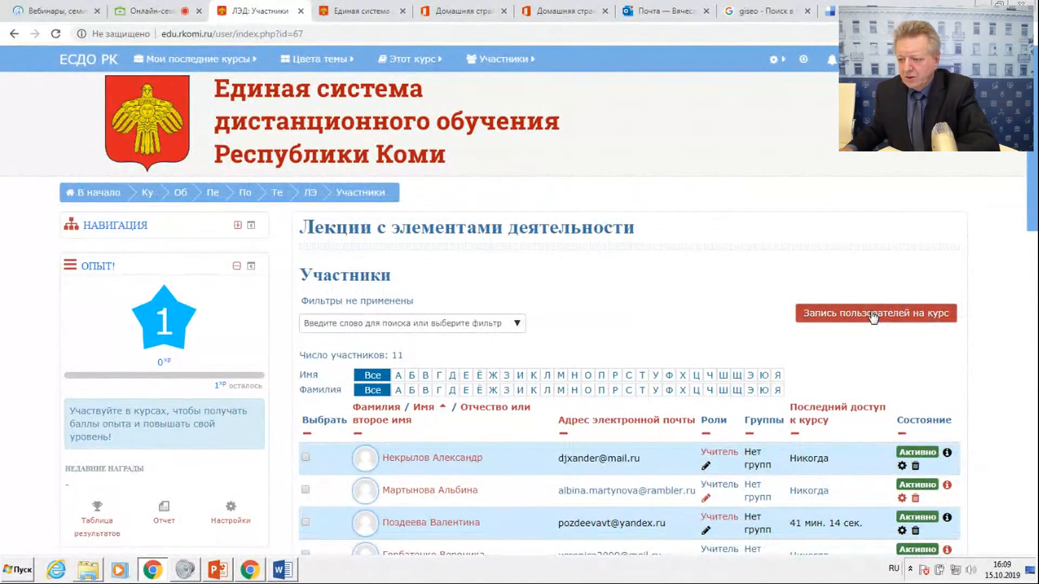
# Find the contact from the "Да, конечно!" conversation by surname and enrol them in the course as Учитель.
pyautogui.click(869, 313)
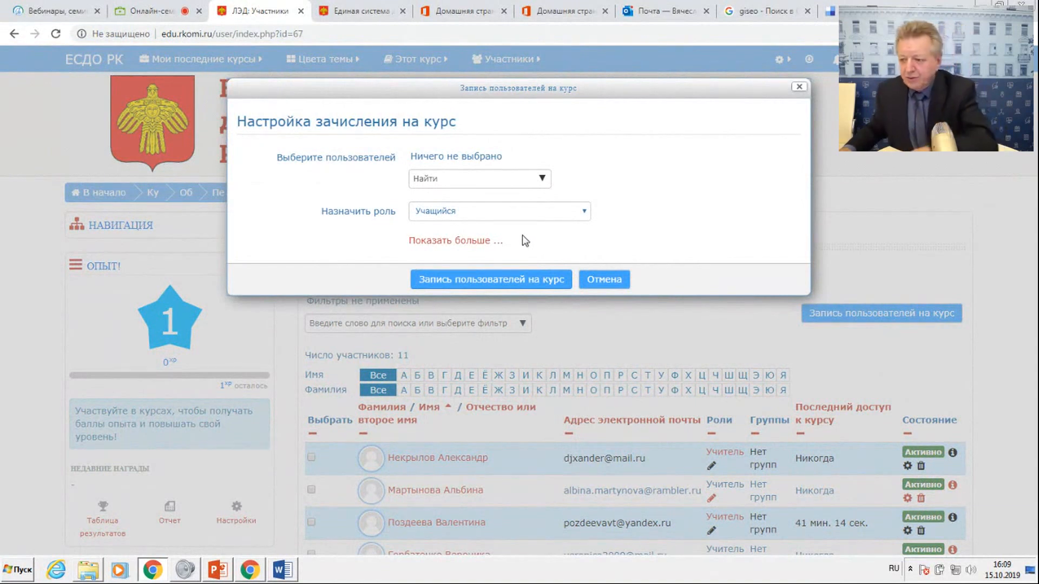
pyautogui.click(437, 180)
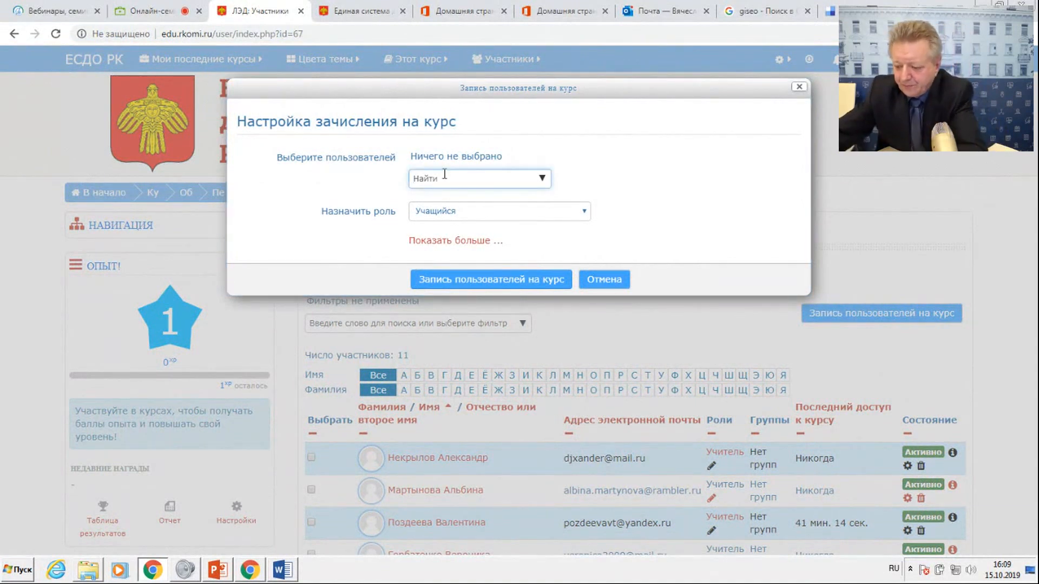
pyautogui.write('Конов')
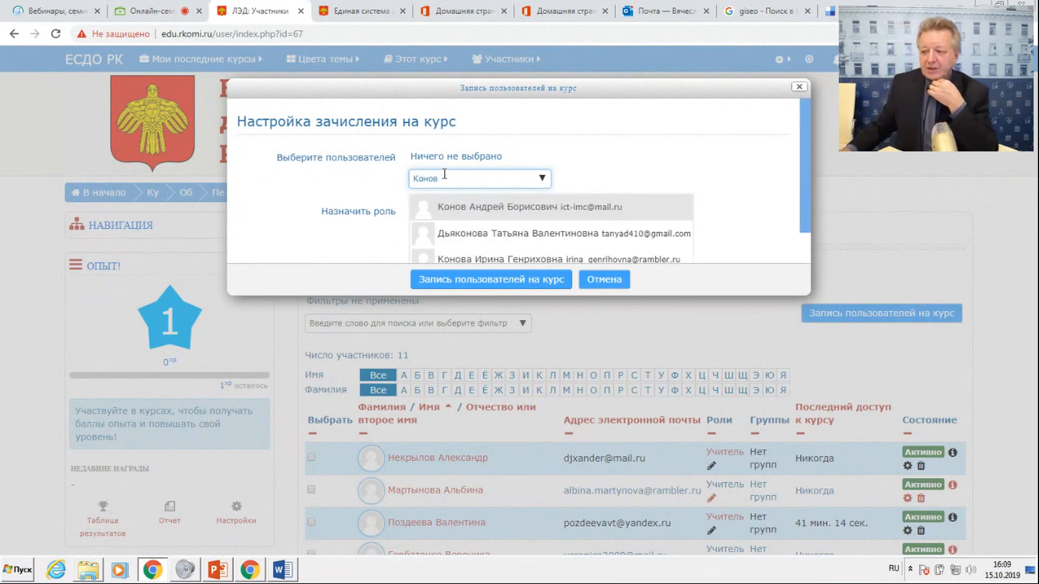
pyautogui.click(477, 211)
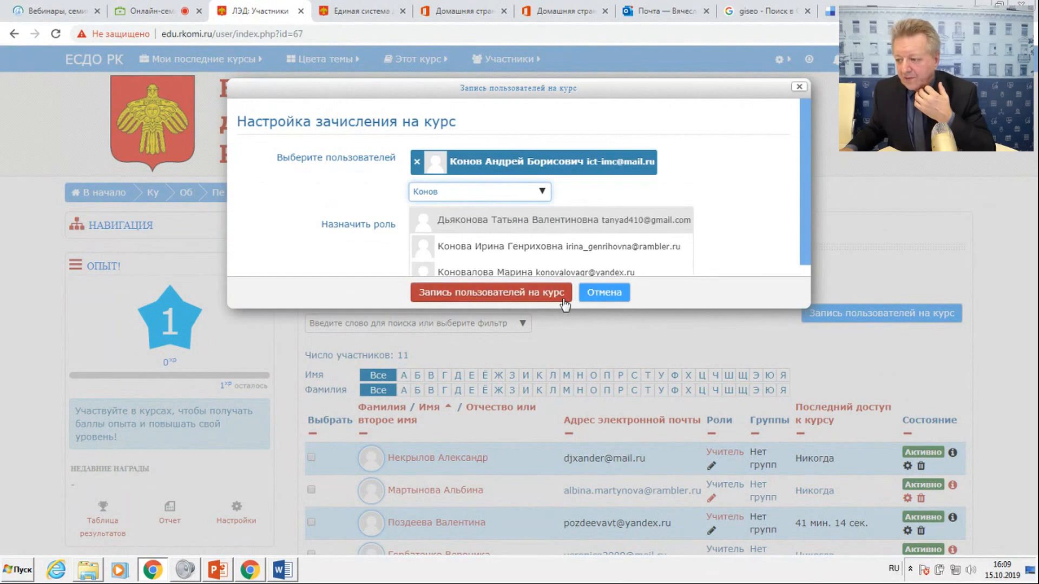
pyautogui.click(710, 238)
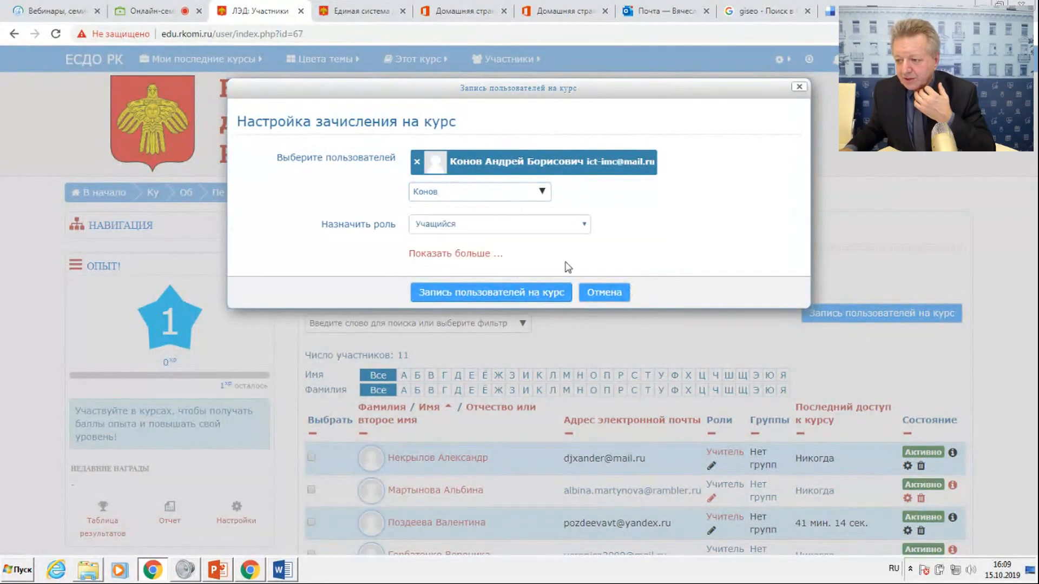
pyautogui.click(532, 232)
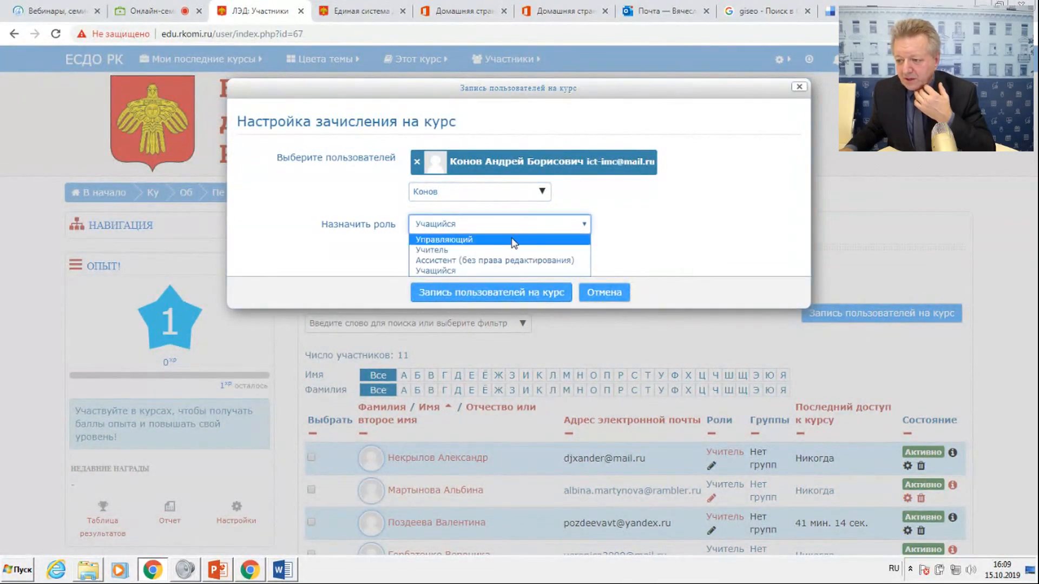
pyautogui.click(438, 253)
pyautogui.click(441, 295)
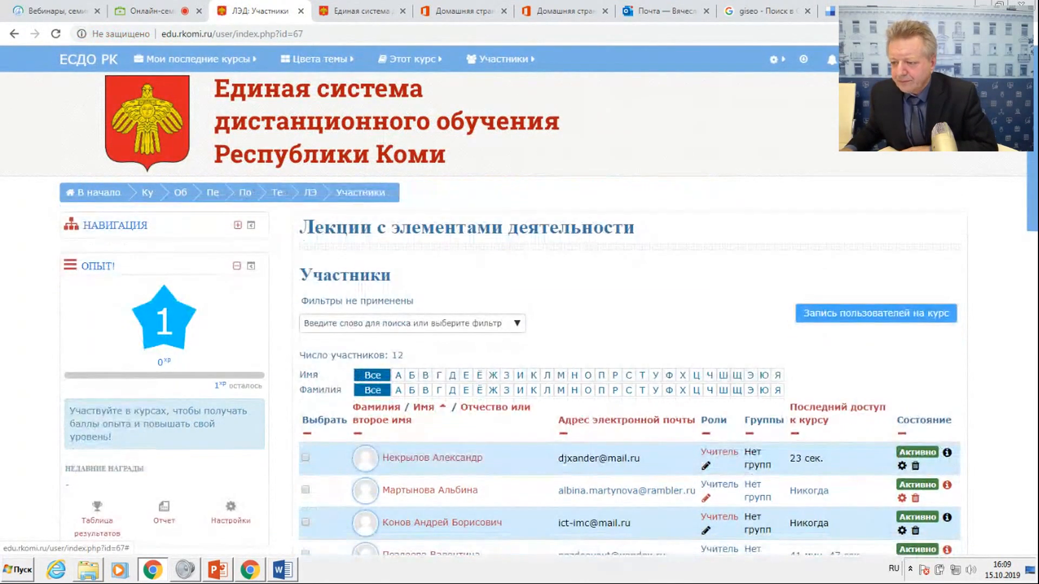
# Check the newest enrolment request in the message list and close the messages window.
pyautogui.click(860, 59)
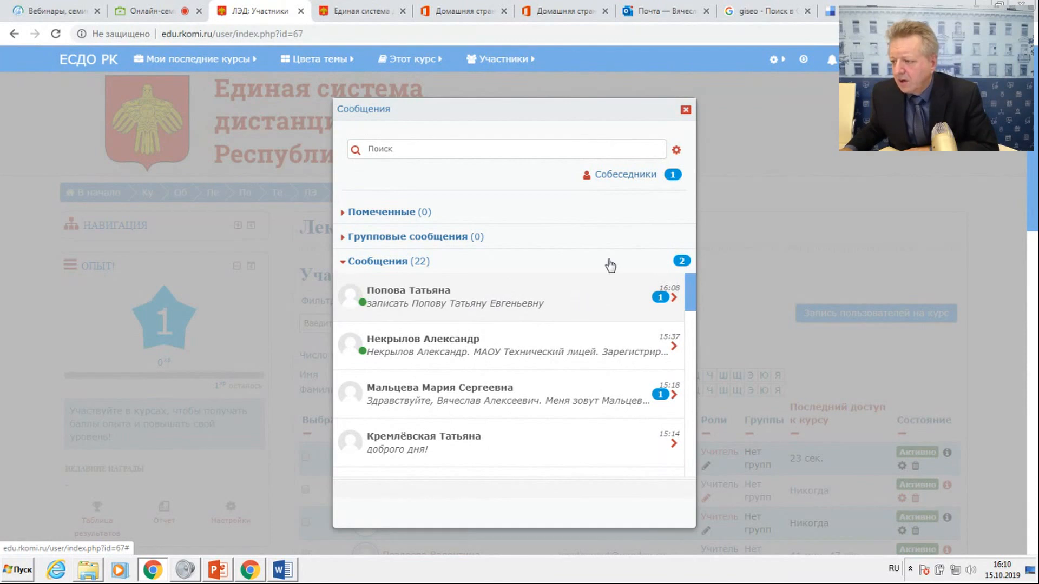
pyautogui.click(685, 110)
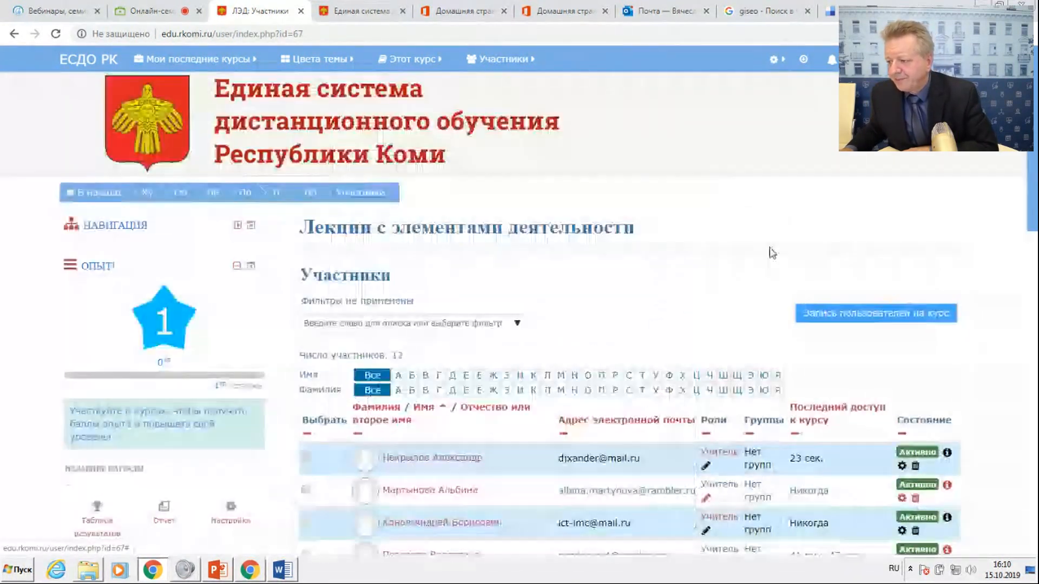
# Try to find the sender of the newest enrolment request by surname in the course enrolment form.
pyautogui.click(842, 325)
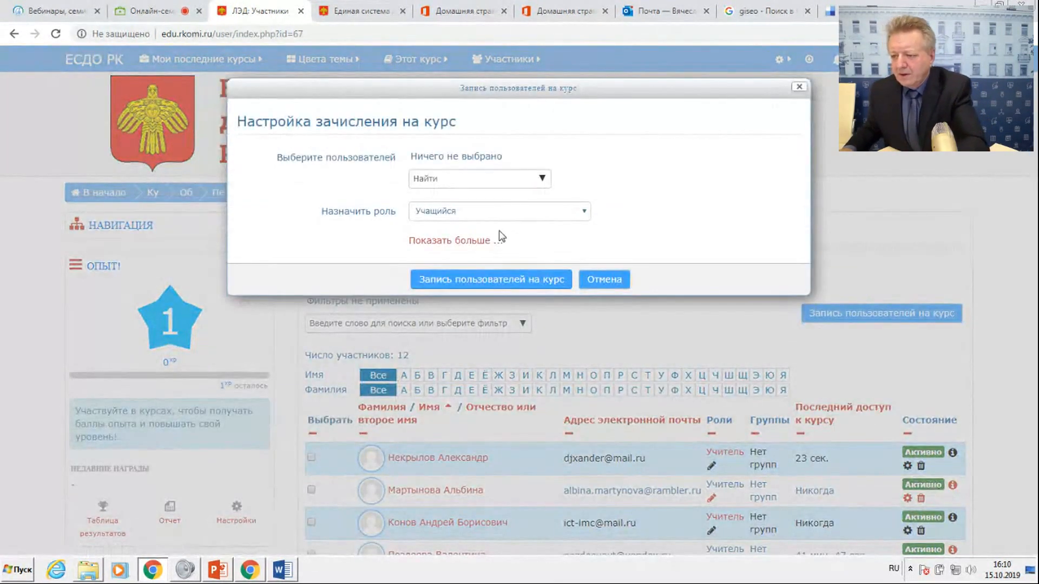
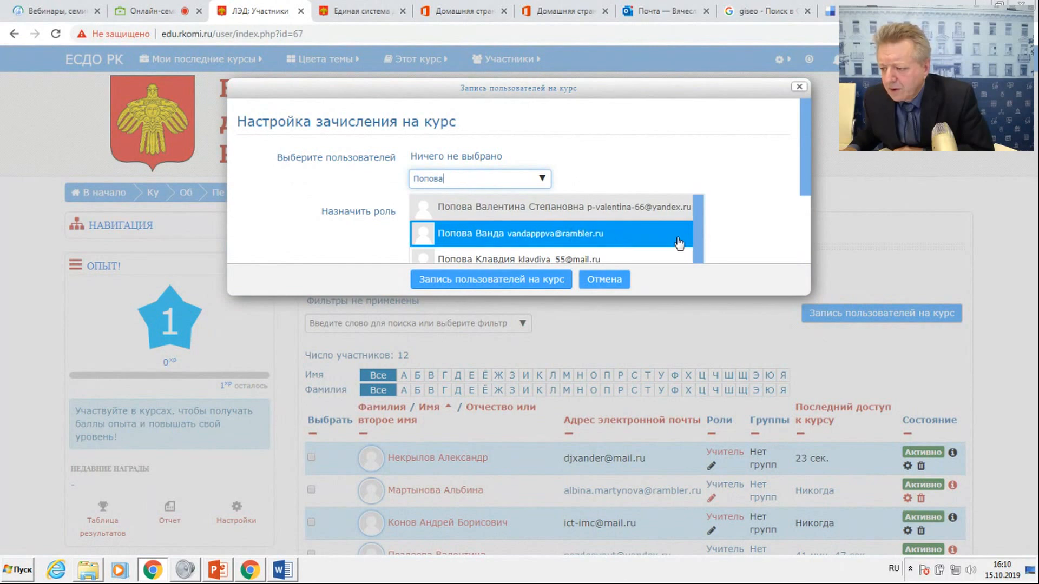
pyautogui.click(695, 238)
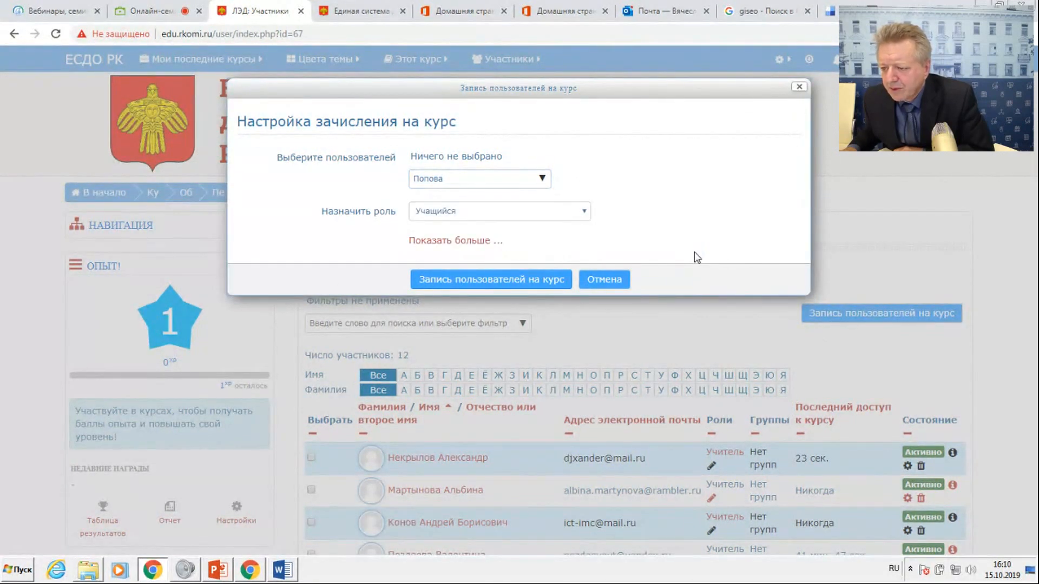
pyautogui.click(455, 180)
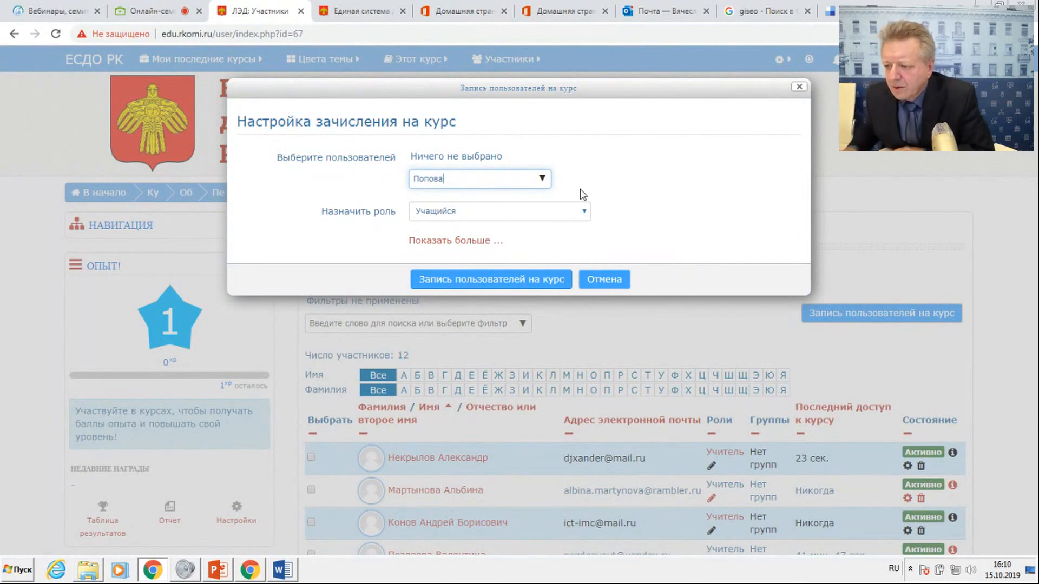
pyautogui.press('BackSpace')
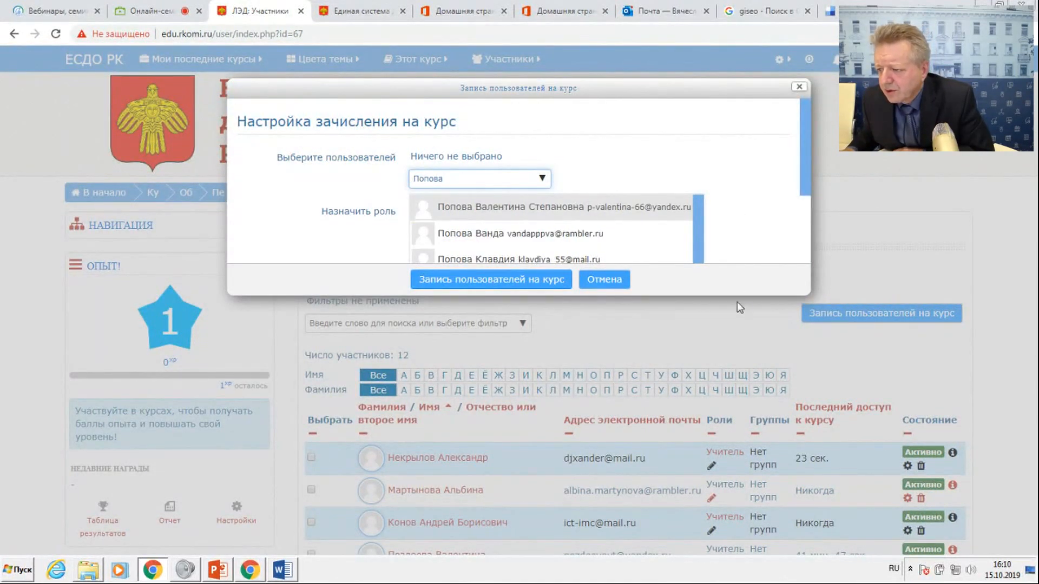
pyautogui.click(805, 182)
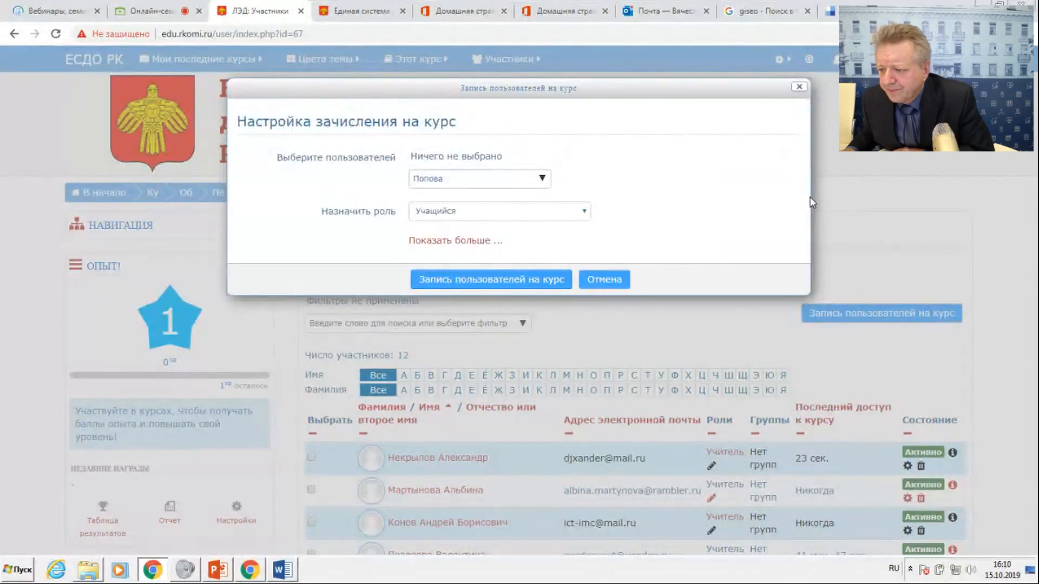
pyautogui.click(439, 178)
pyautogui.press('BackSpace')
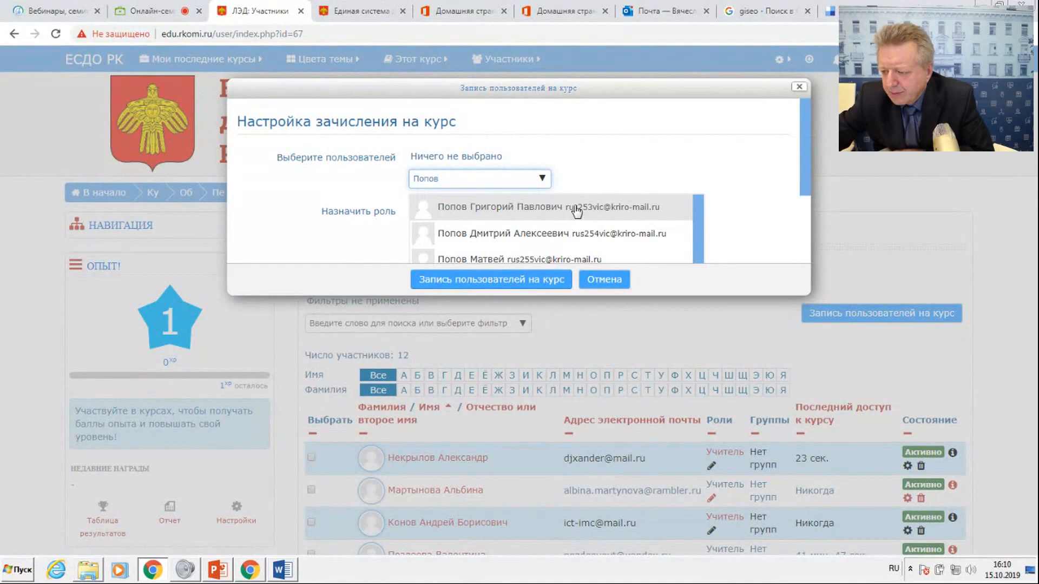
pyautogui.write('а')
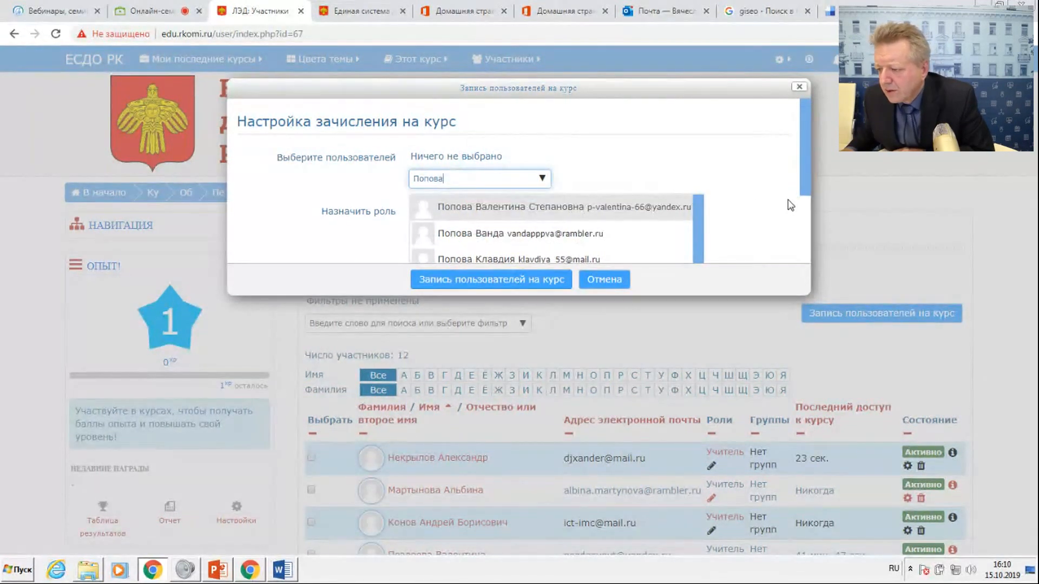
pyautogui.click(804, 190)
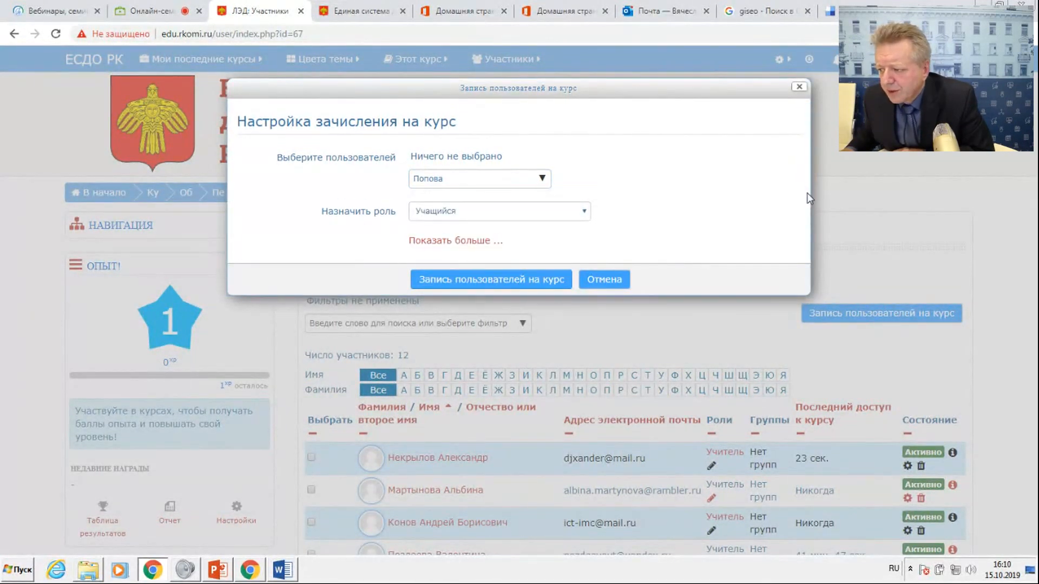
# Try to find the same sender by full name, first name and surname again, and cancel the enrolment form.
pyautogui.click(469, 181)
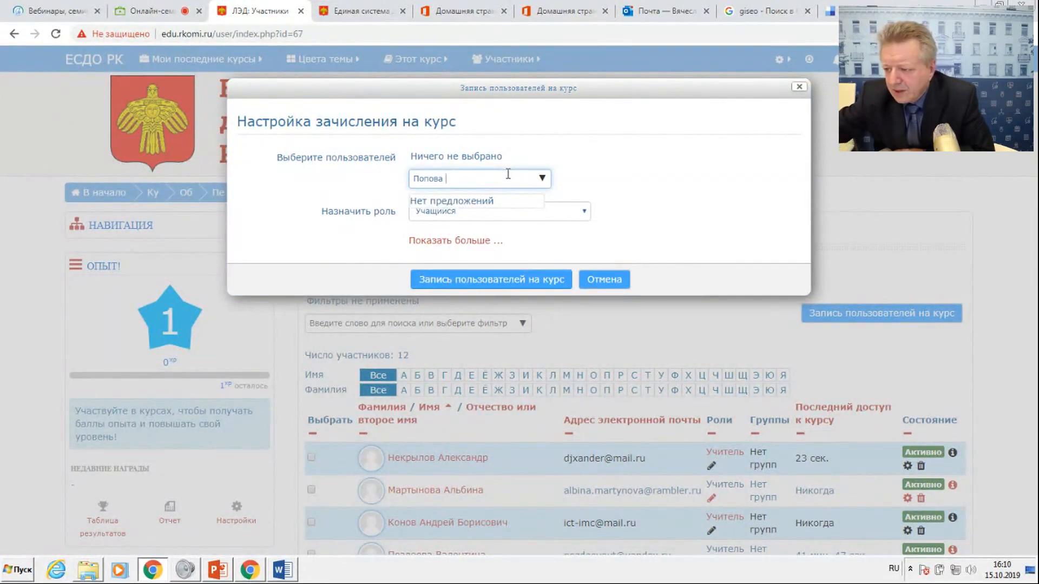
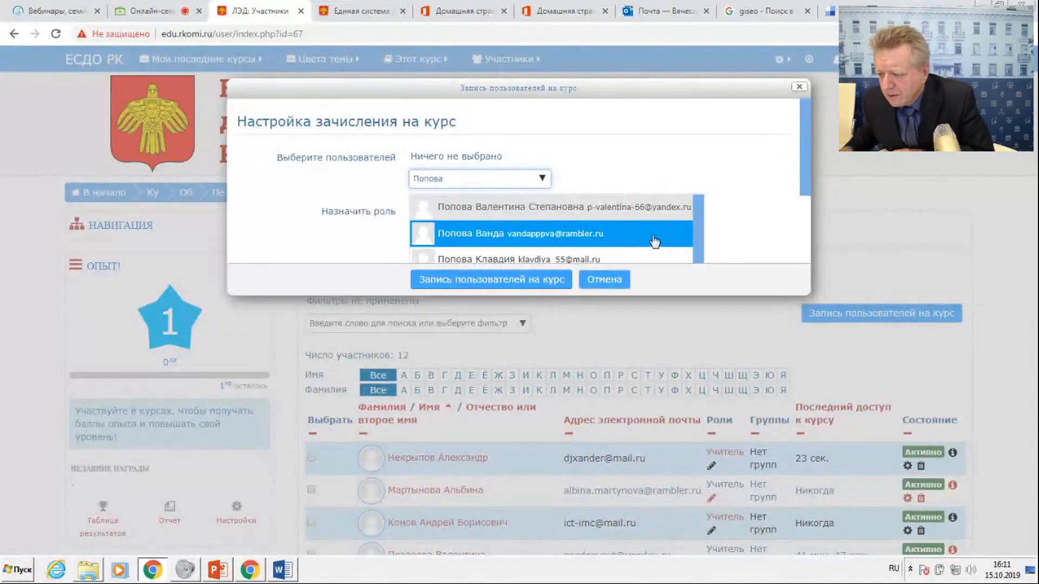
pyautogui.click(806, 160)
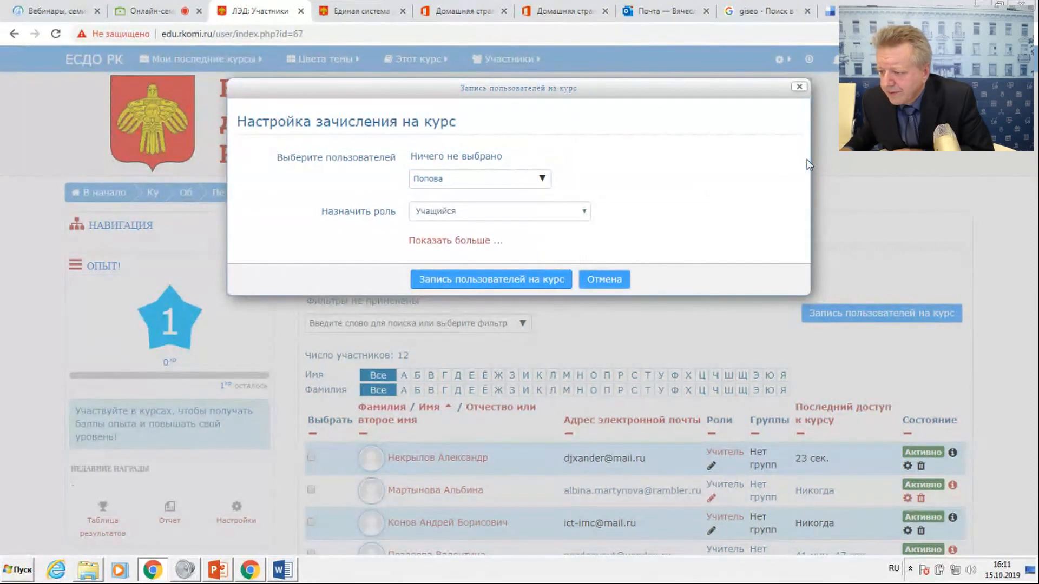
pyautogui.click(614, 282)
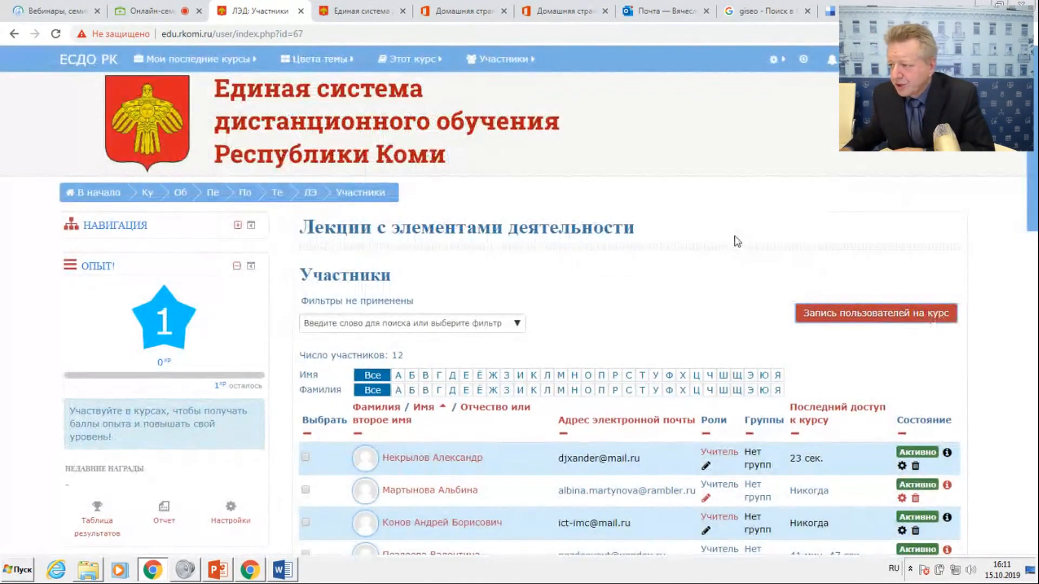
# Read the newest enrolment request and the Технический лицей participant's conversation, and close the messages window.
pyautogui.click(860, 60)
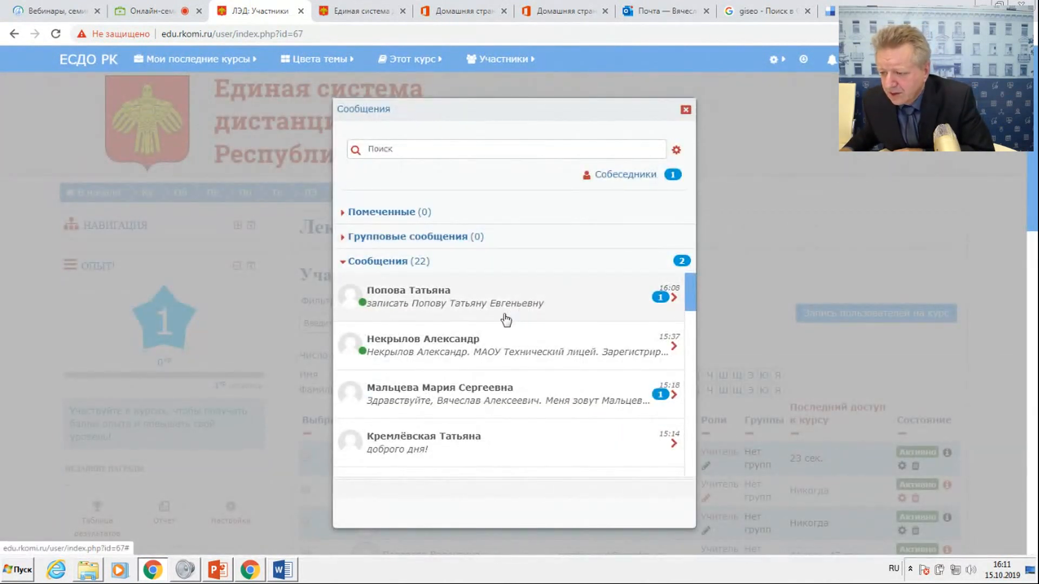
pyautogui.click(469, 314)
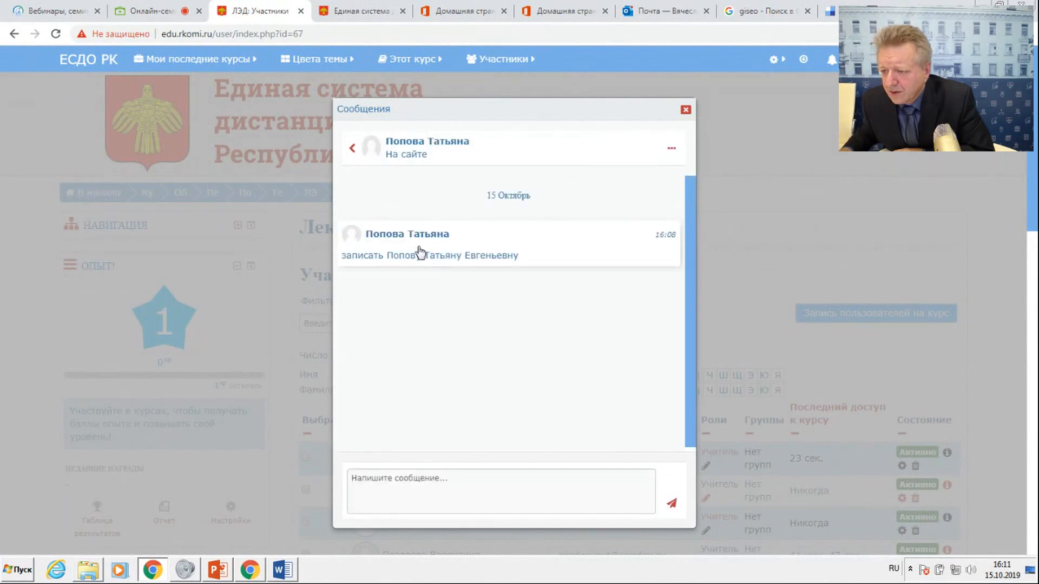
pyautogui.click(353, 147)
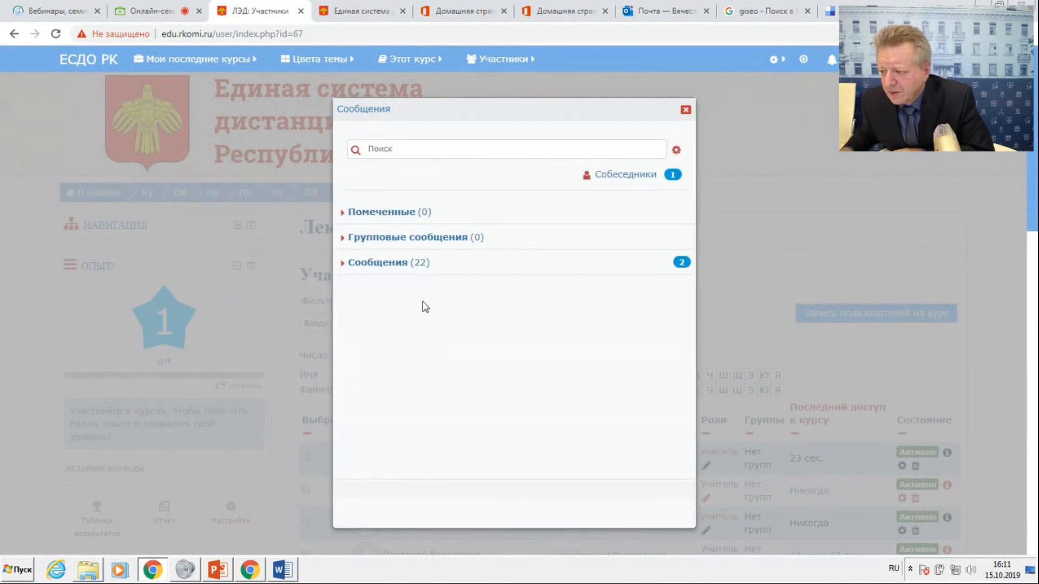
pyautogui.click(418, 266)
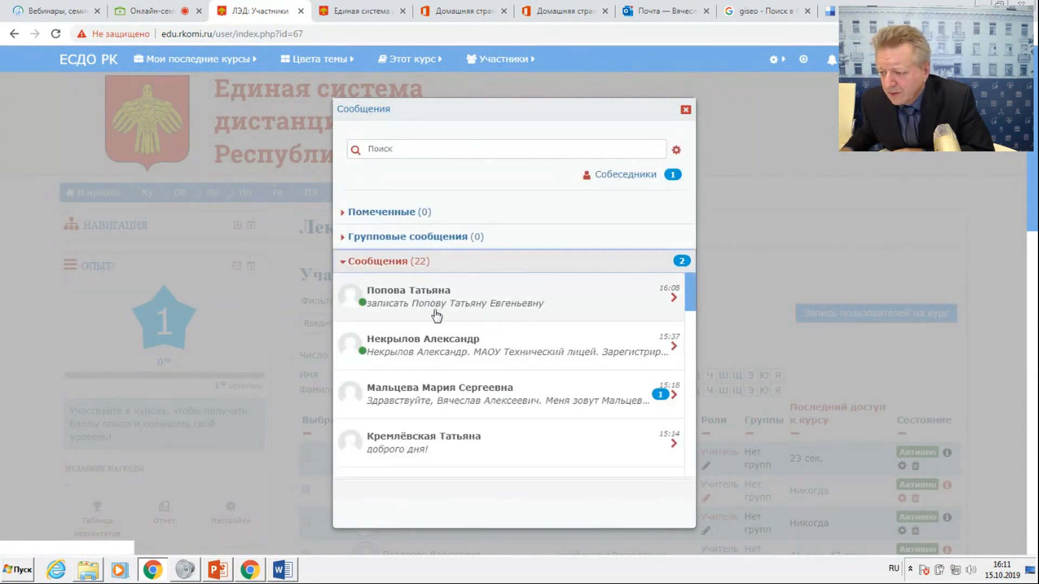
pyautogui.click(429, 343)
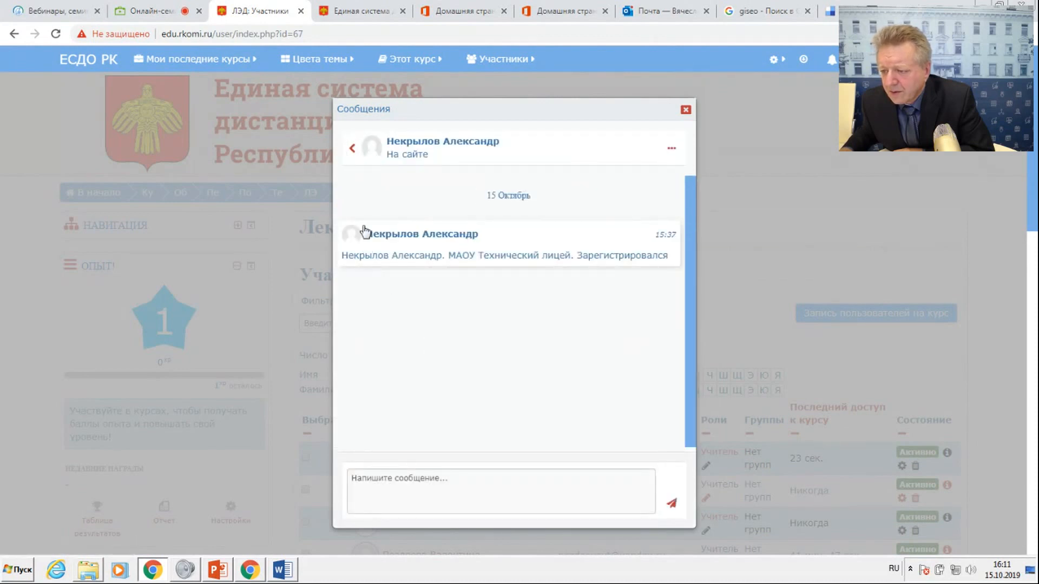
pyautogui.click(357, 149)
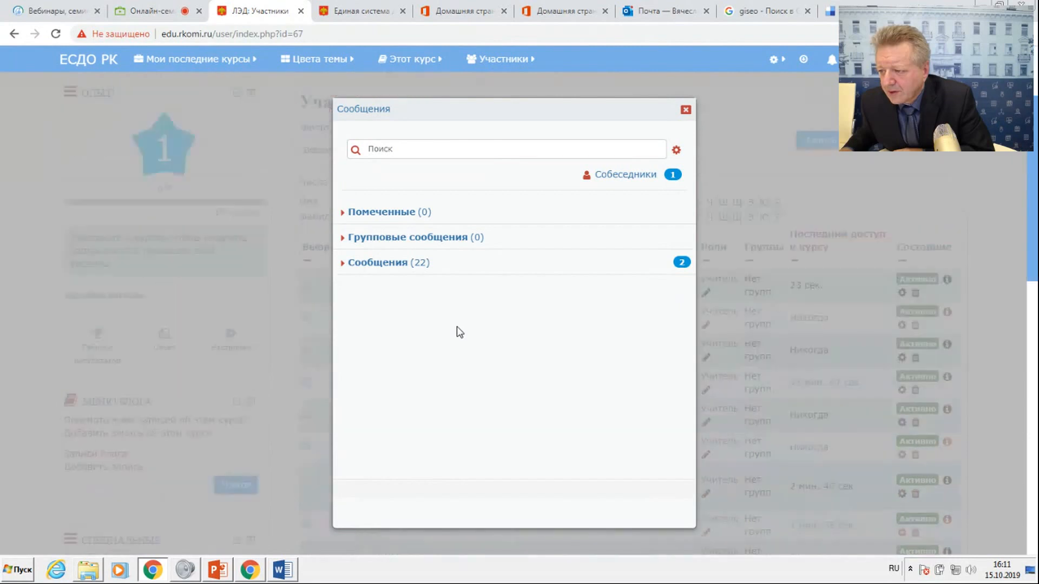
pyautogui.click(687, 110)
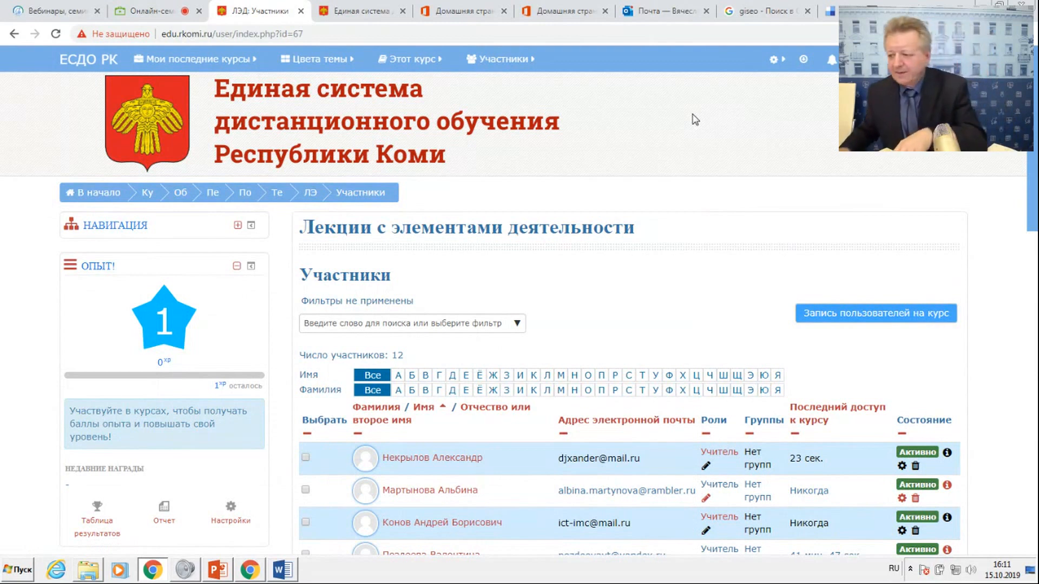
# Search for another participant by surname, select the third match and enrol them in the course as Учитель.
pyautogui.click(864, 314)
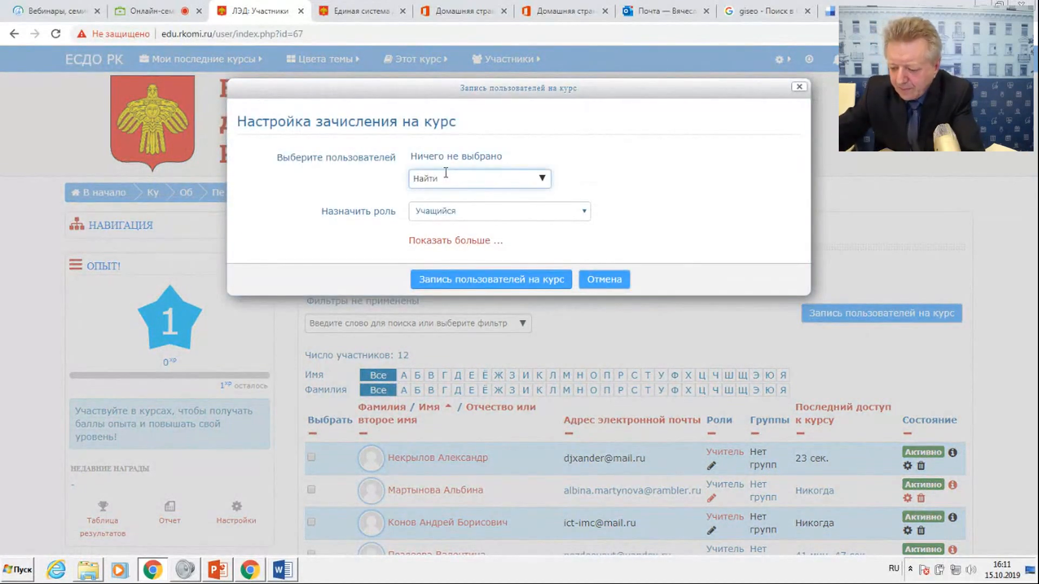
pyautogui.write('Андреев')
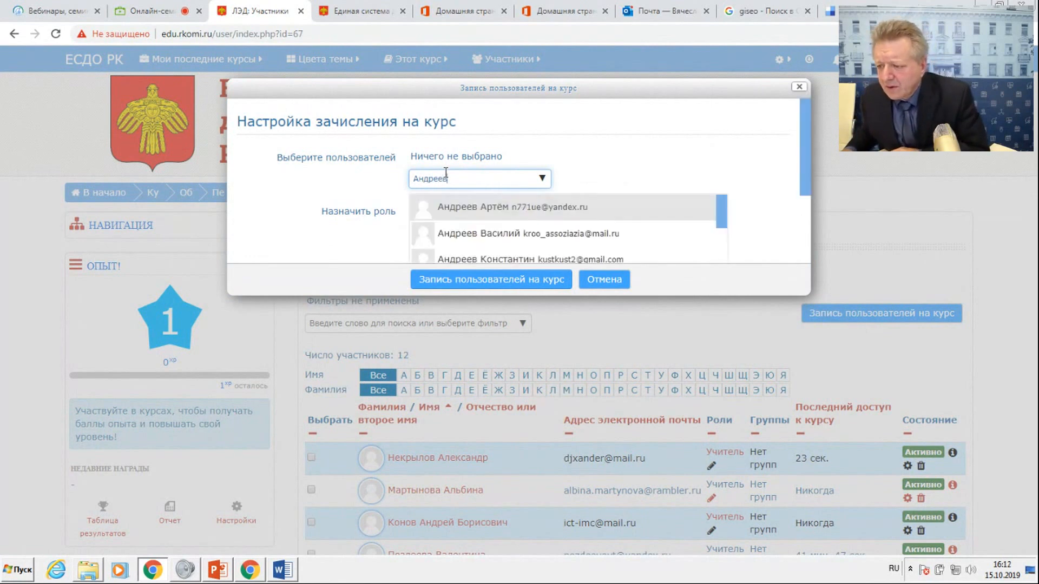
pyautogui.click(466, 260)
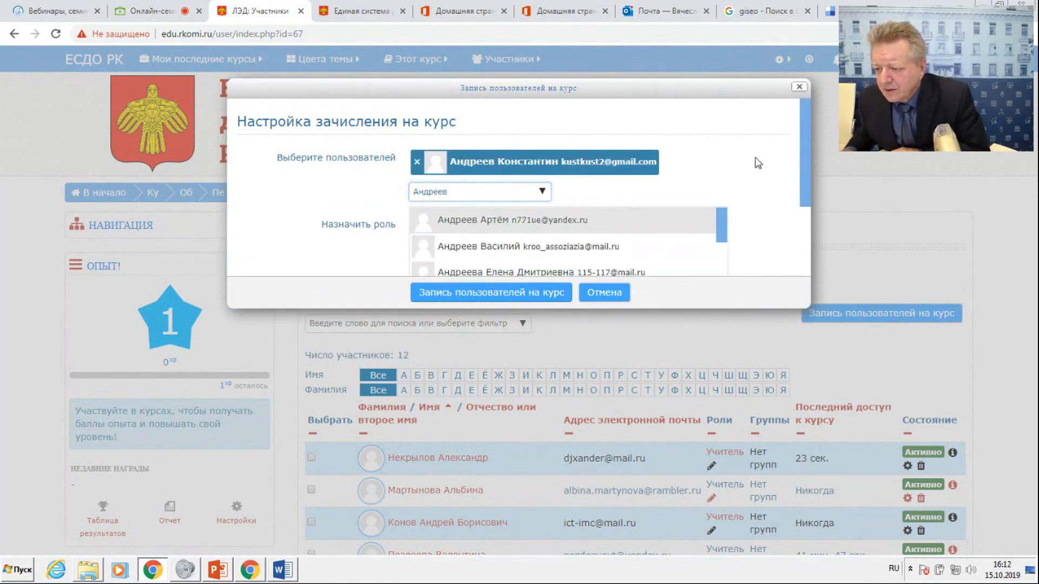
pyautogui.click(514, 227)
pyautogui.click(493, 232)
pyautogui.click(487, 250)
pyautogui.click(494, 293)
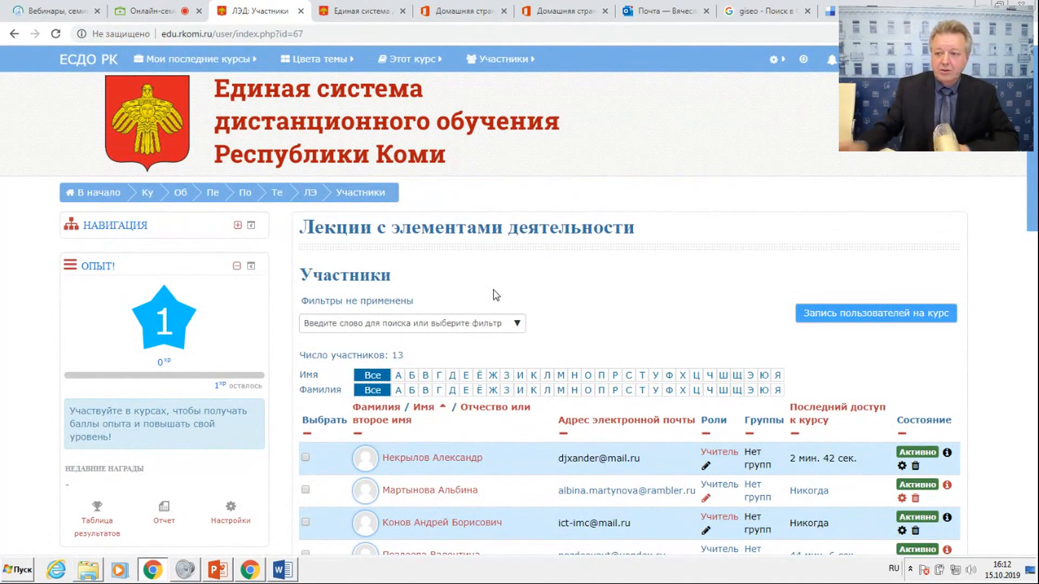
# Switch to the "Онлайн-семинар по Moodle" webinar room and turn off the presenter's camera.
pyautogui.click(156, 11)
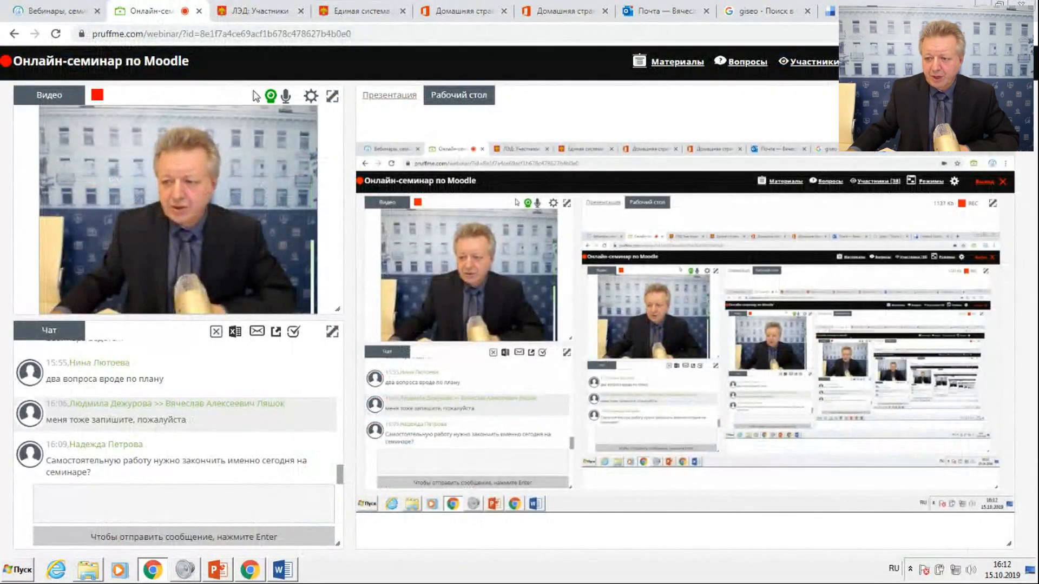
pyautogui.click(270, 97)
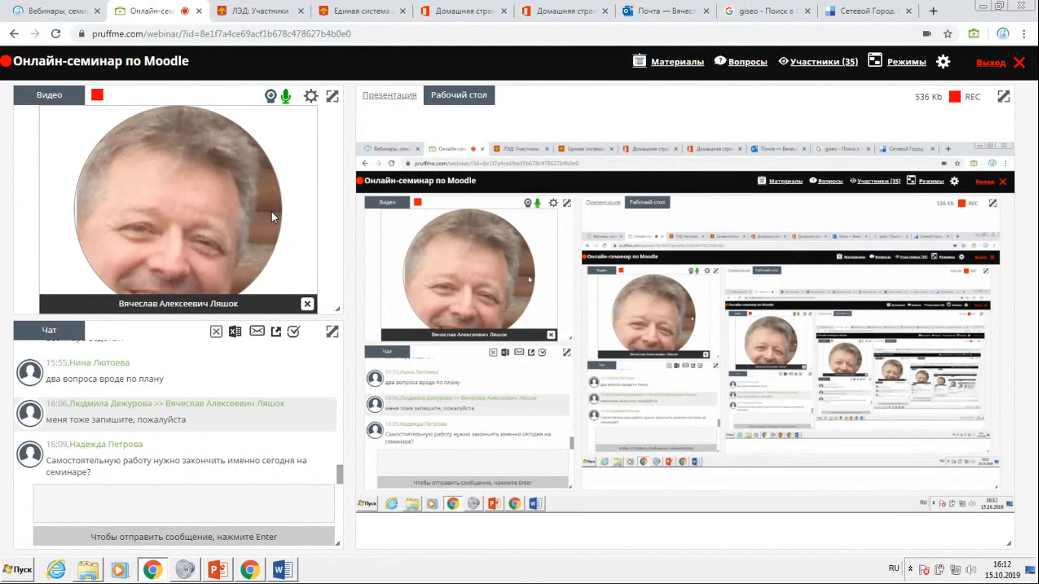
# Return to the ЕСДО РК site and open the course category Образование / Педагогические работники from its home page.
pyautogui.click(256, 15)
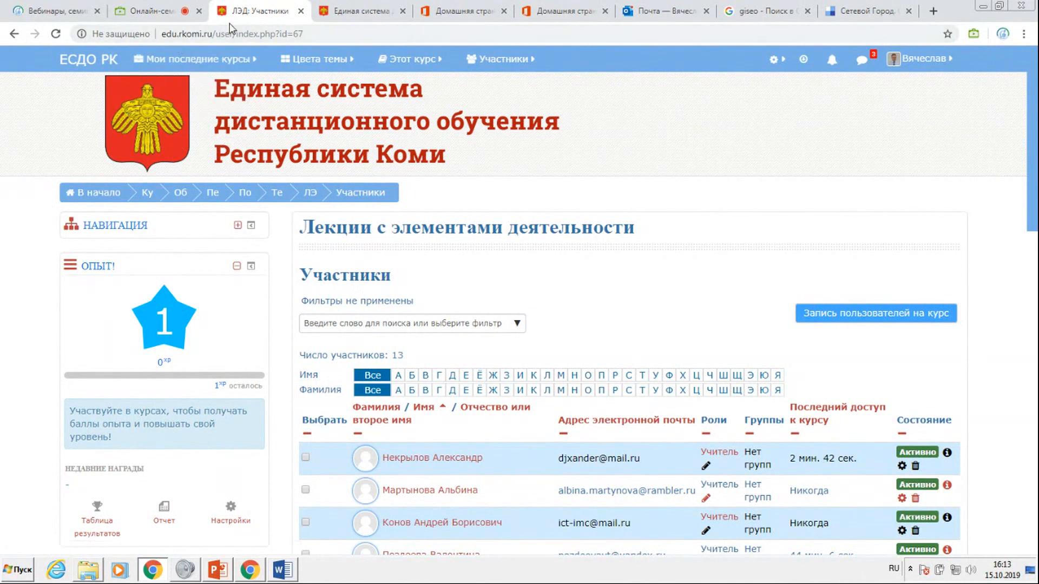
pyautogui.click(157, 190)
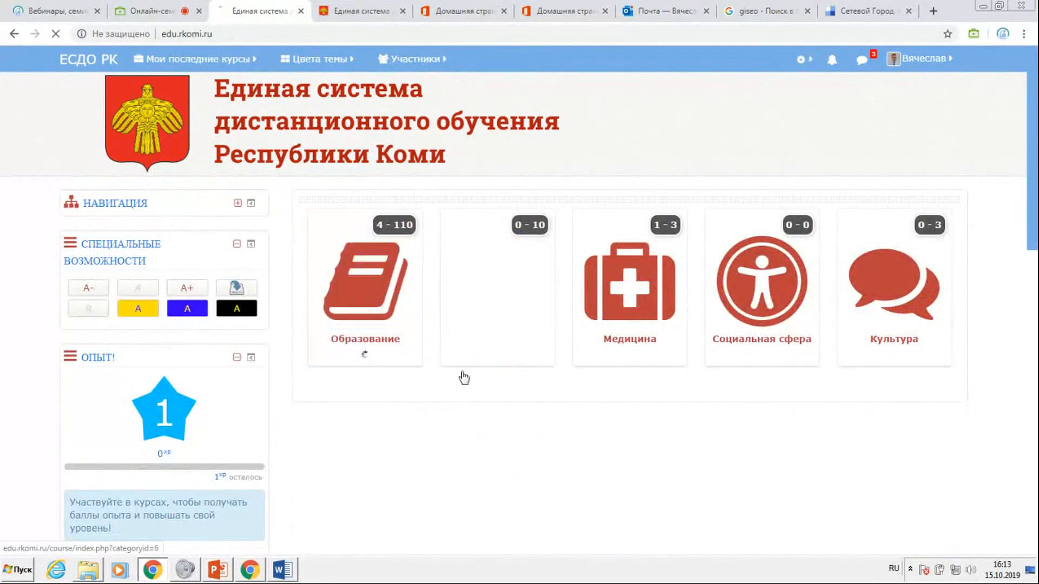
pyautogui.click(404, 389)
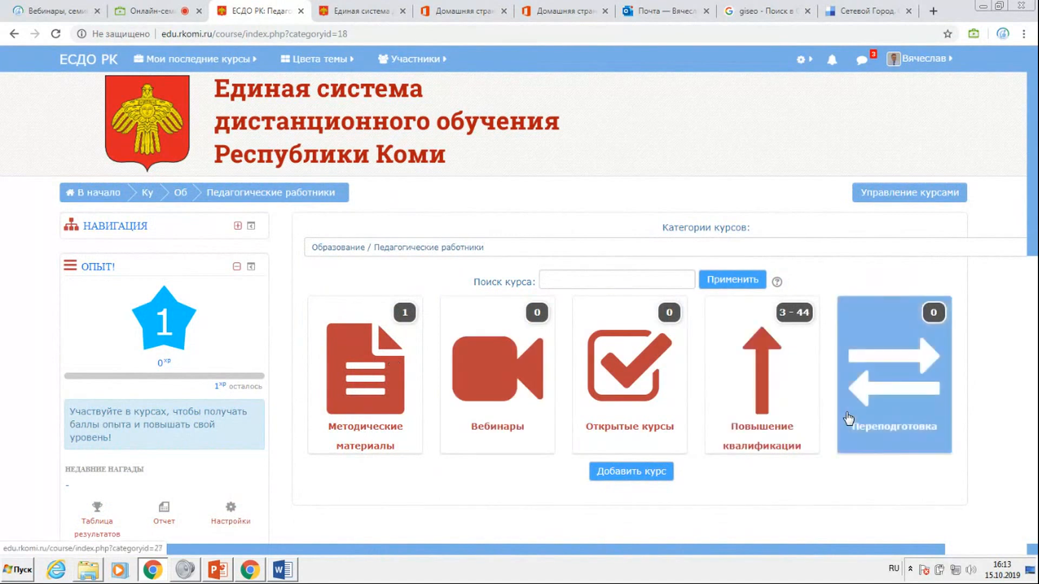
# Open the course "Мастер-класс по использованию ресурсов из открытых источников" from Повышение квалификации / Тестовая площадка по созданию курсов в СДО Moodle для учителей.
pyautogui.click(792, 427)
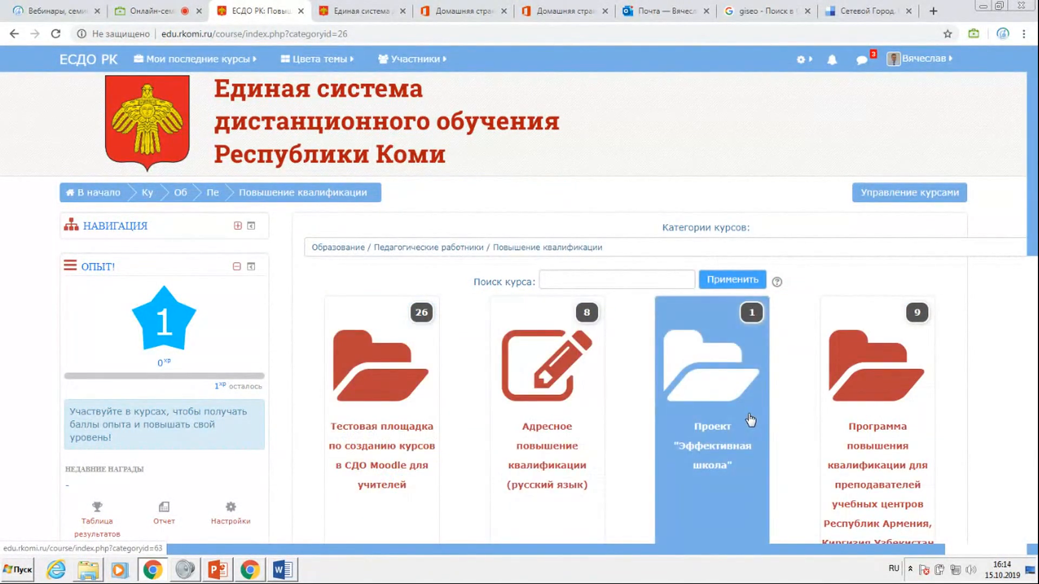
pyautogui.scroll(-3, 749, 421)
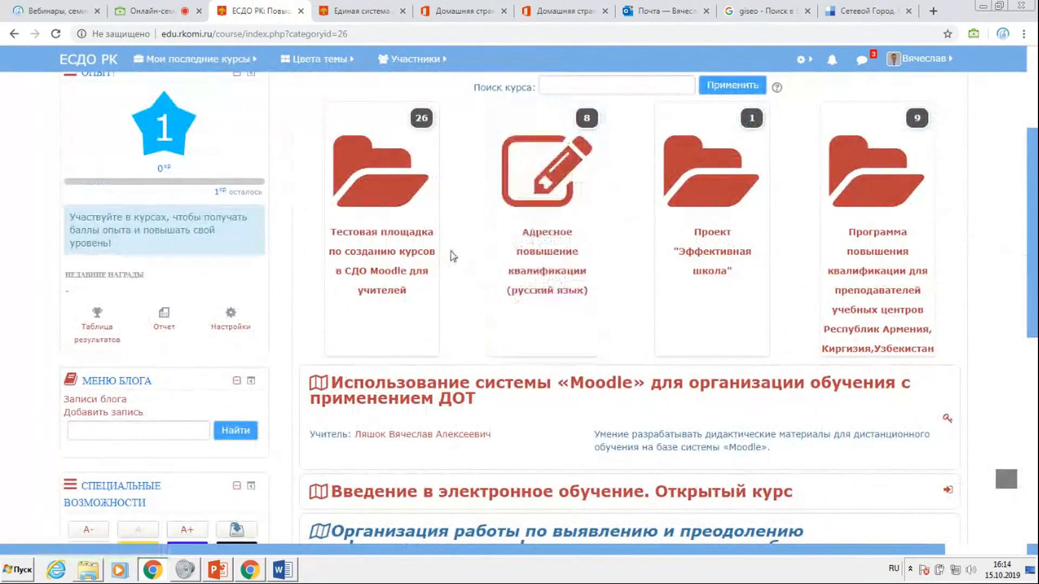
pyautogui.click(381, 229)
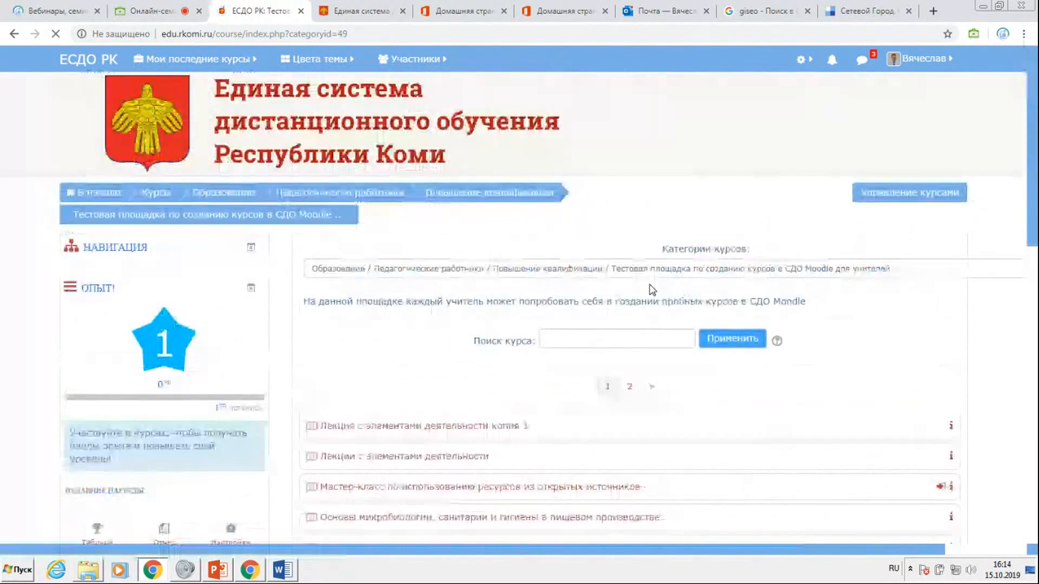
pyautogui.scroll(-3, 651, 295)
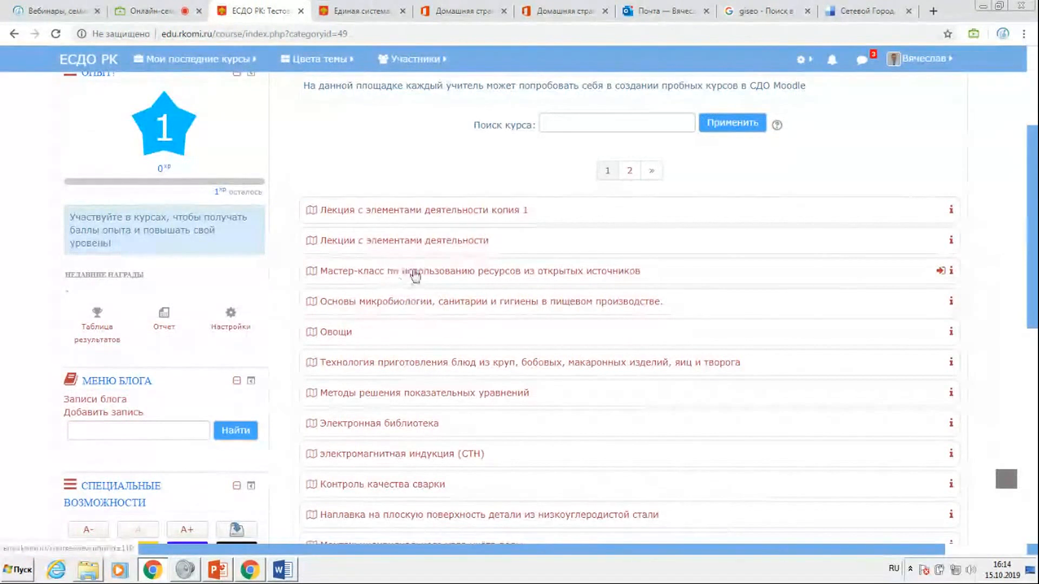
pyautogui.click(459, 273)
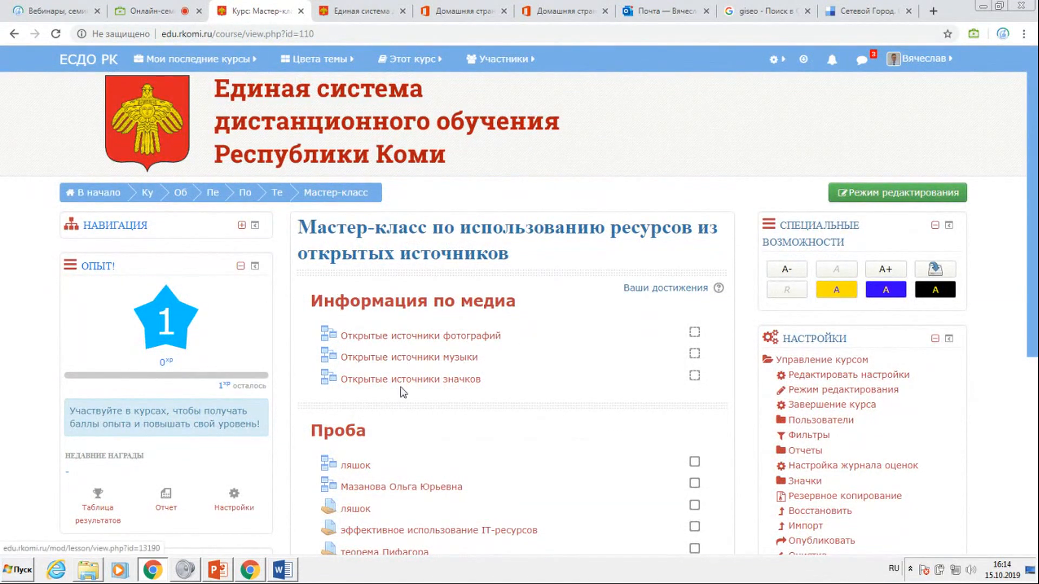
# Look through the course sections Информация по медиа and Проба, and return to the Тестовая площадка course list.
pyautogui.scroll(-5, 401, 391)
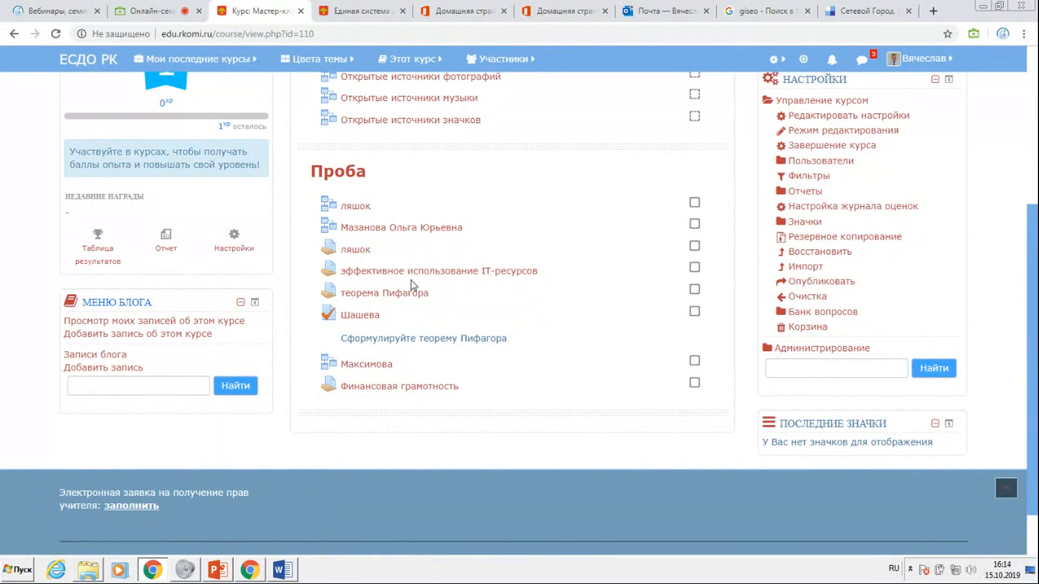
pyautogui.scroll(4, 414, 286)
pyautogui.scroll(-3, 416, 303)
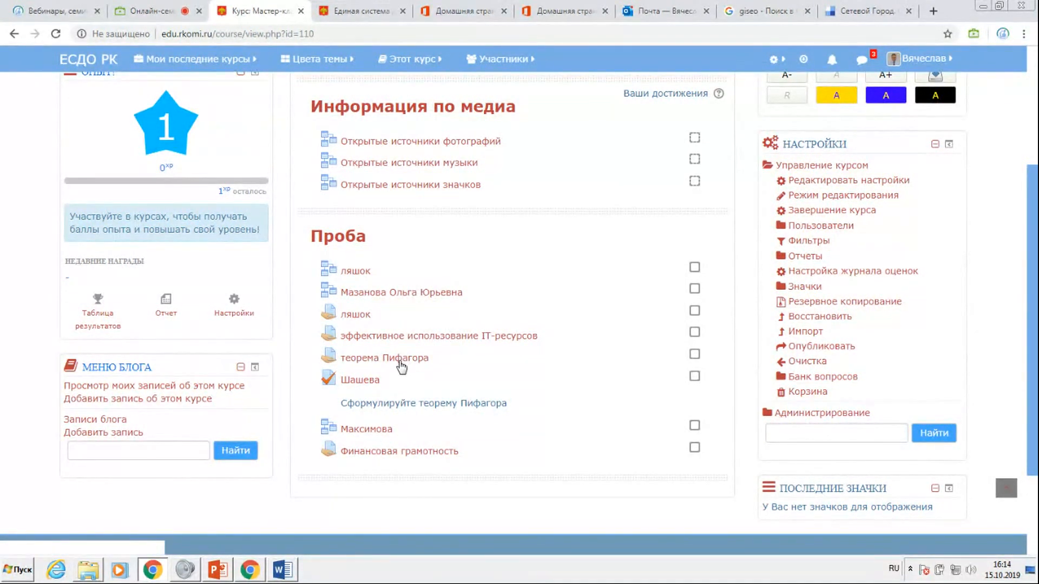
pyautogui.scroll(-2, 398, 361)
pyautogui.scroll(5, 398, 361)
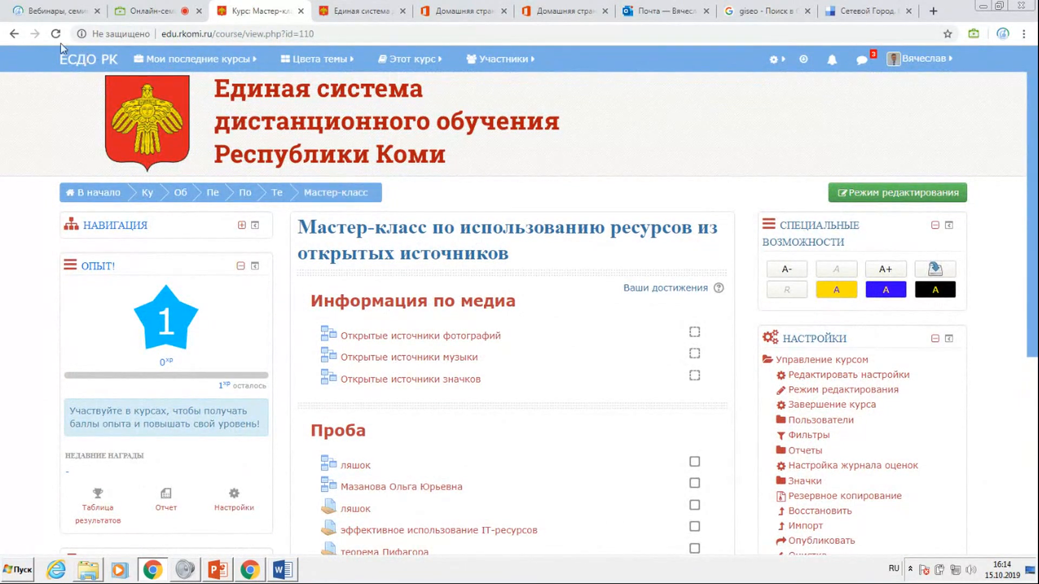
pyautogui.click(13, 34)
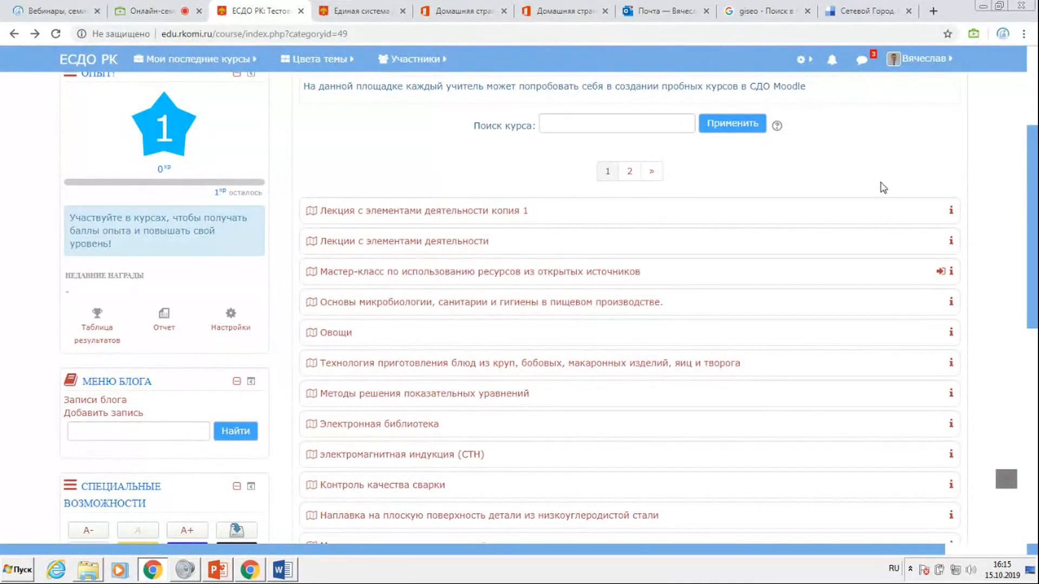
# Open the course "Лекции с элементами деятельности" and display its list of enrolled users.
pyautogui.click(423, 241)
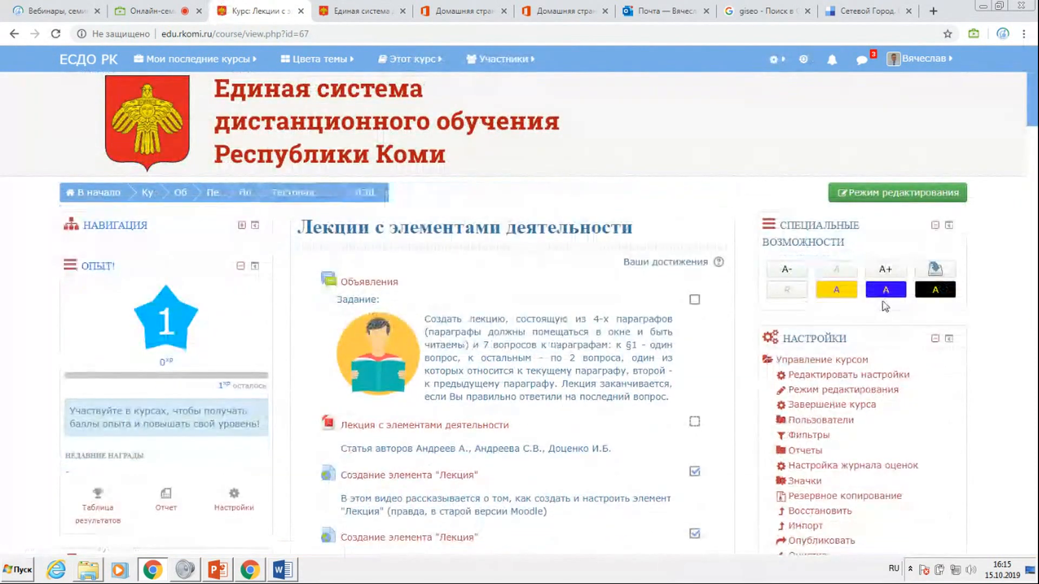
pyautogui.click(819, 421)
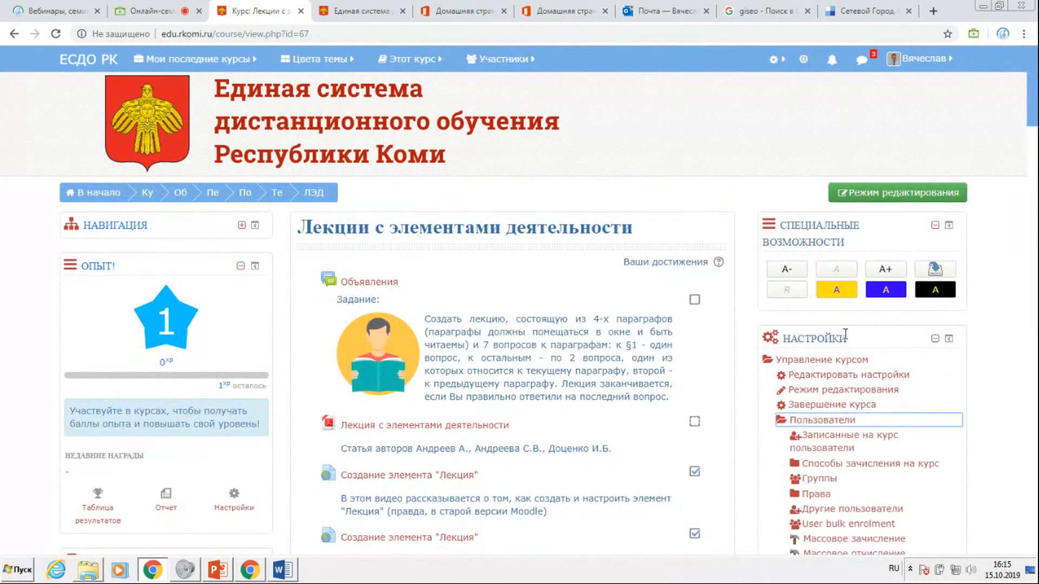
pyautogui.click(836, 444)
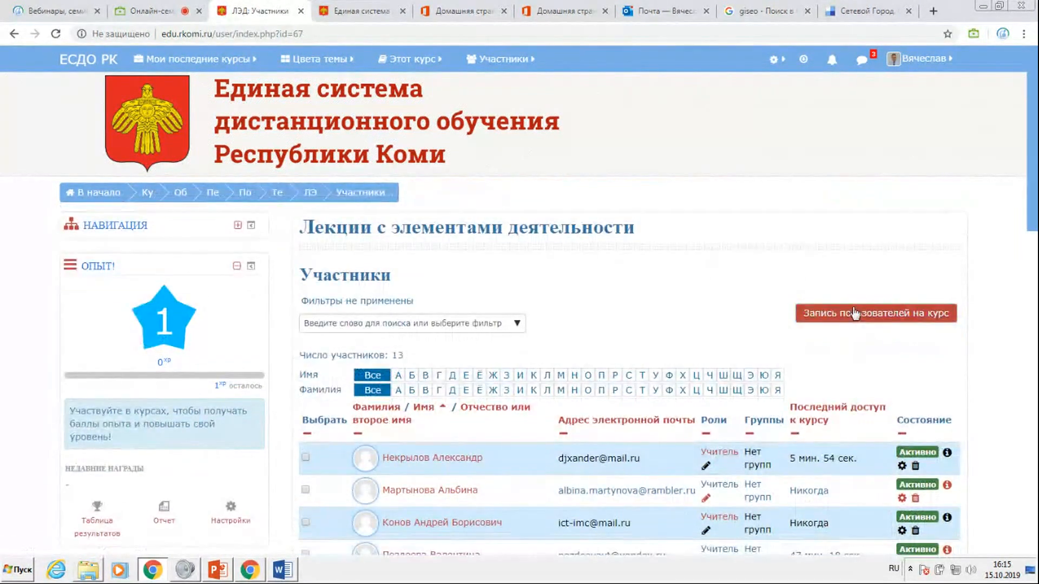
# Try to enrol another participant by surname with the role Учитель, and check the course's participants list.
pyautogui.click(853, 308)
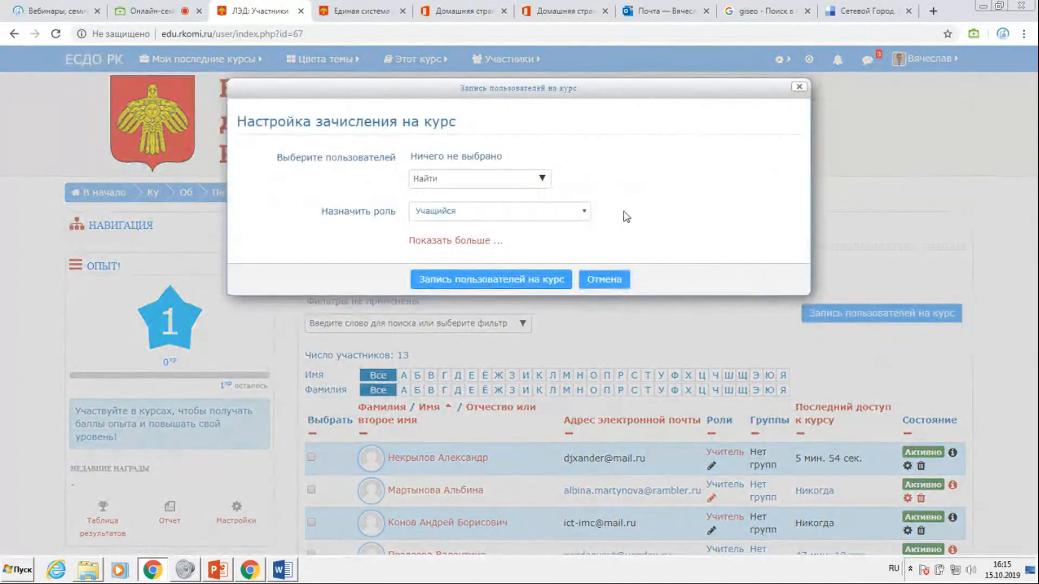
pyautogui.click(443, 180)
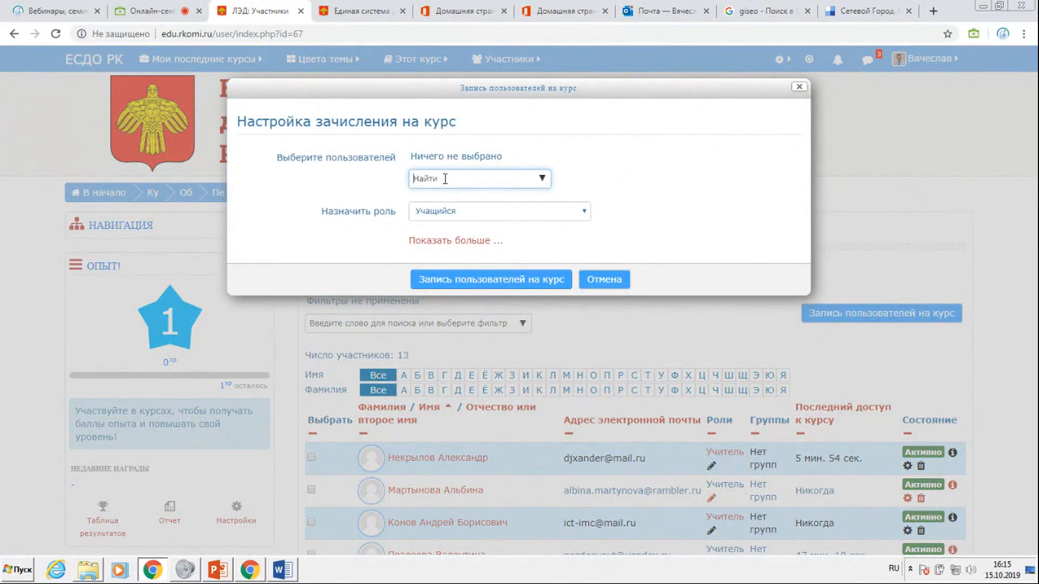
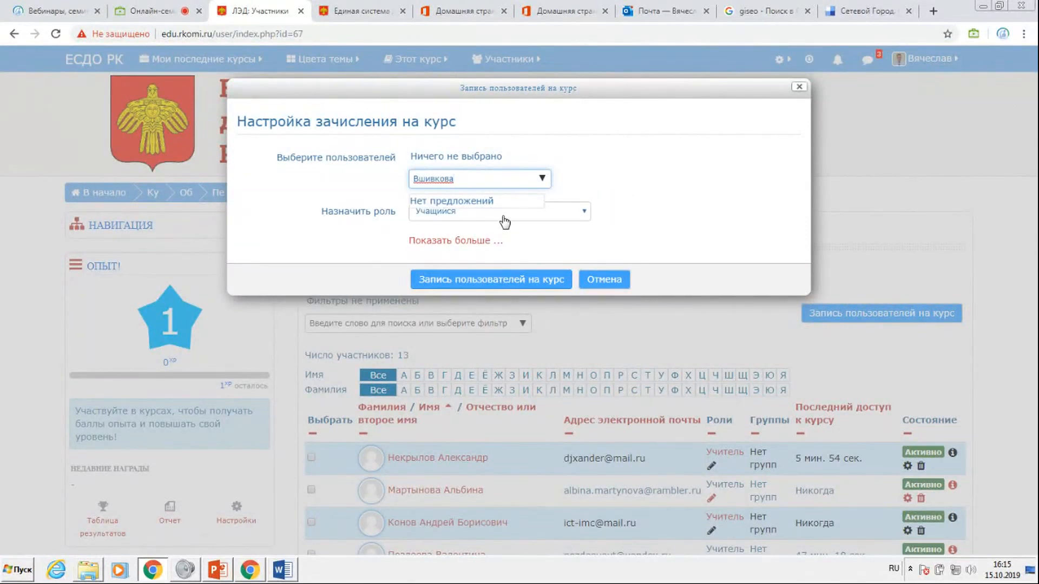
pyautogui.click(502, 216)
pyautogui.click(477, 232)
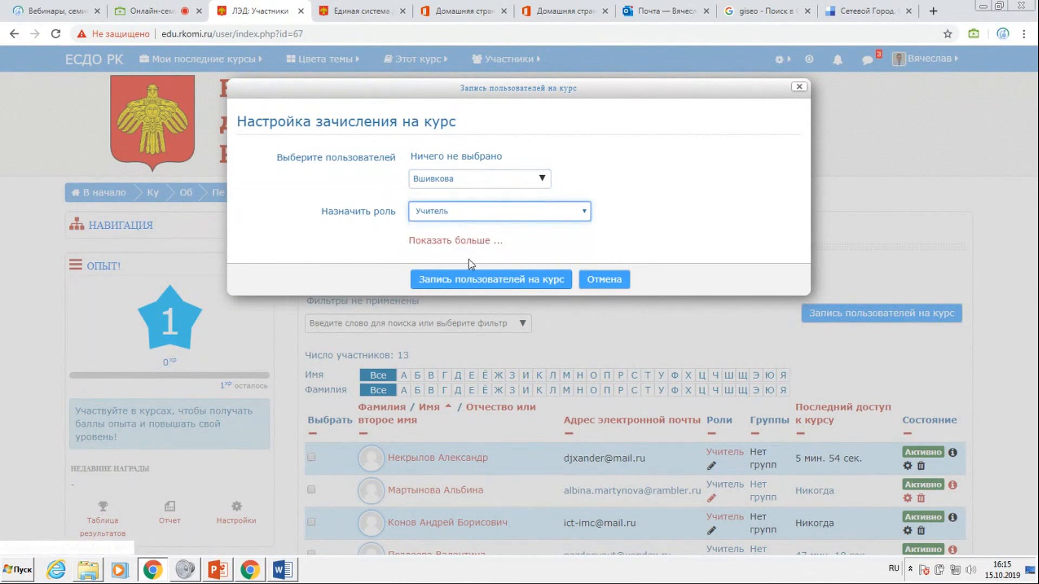
pyautogui.click(466, 280)
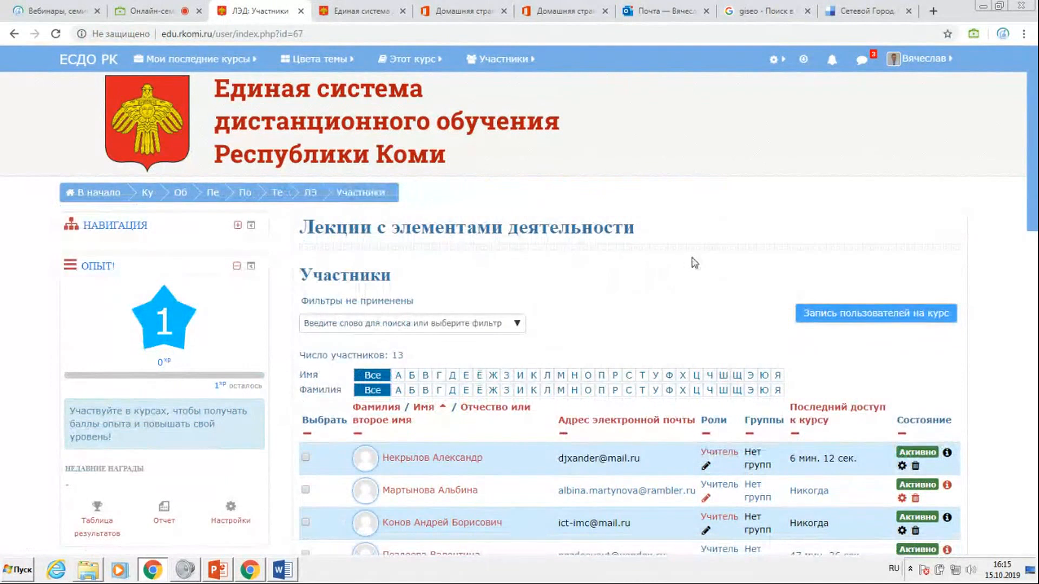
pyautogui.scroll(-5, 691, 262)
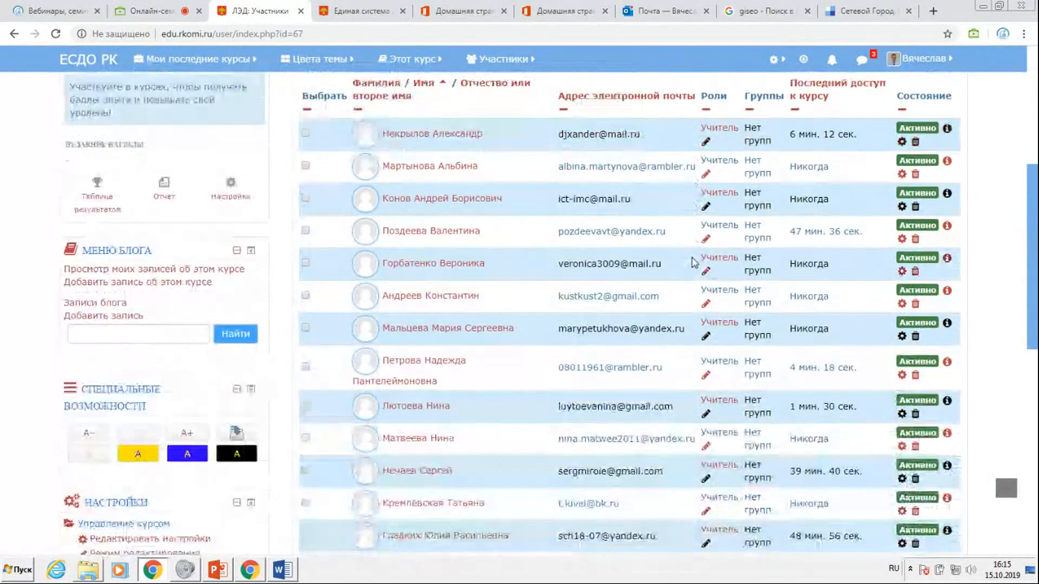
pyautogui.scroll(-2, 691, 263)
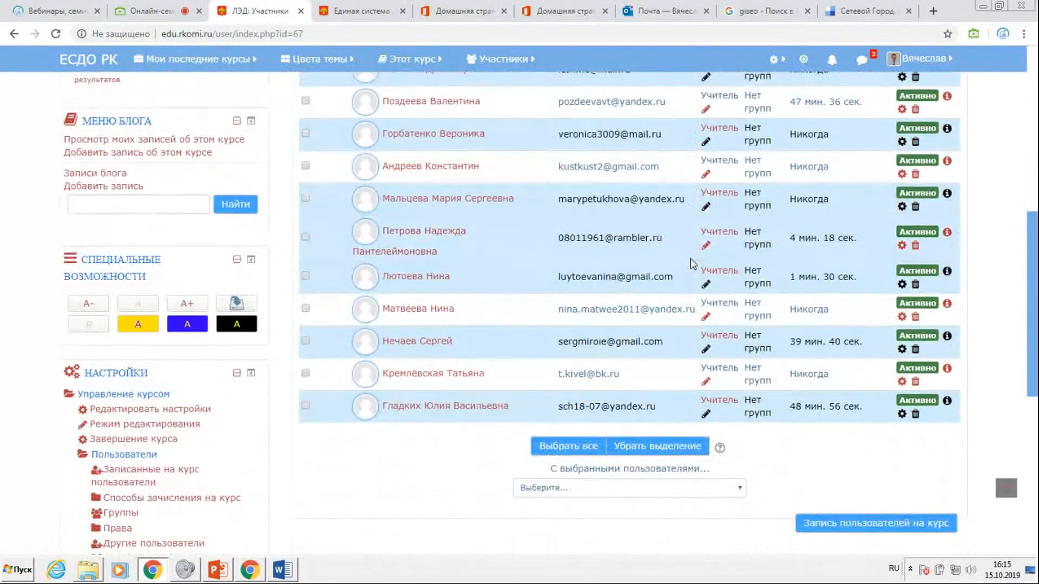
pyautogui.scroll(6, 692, 264)
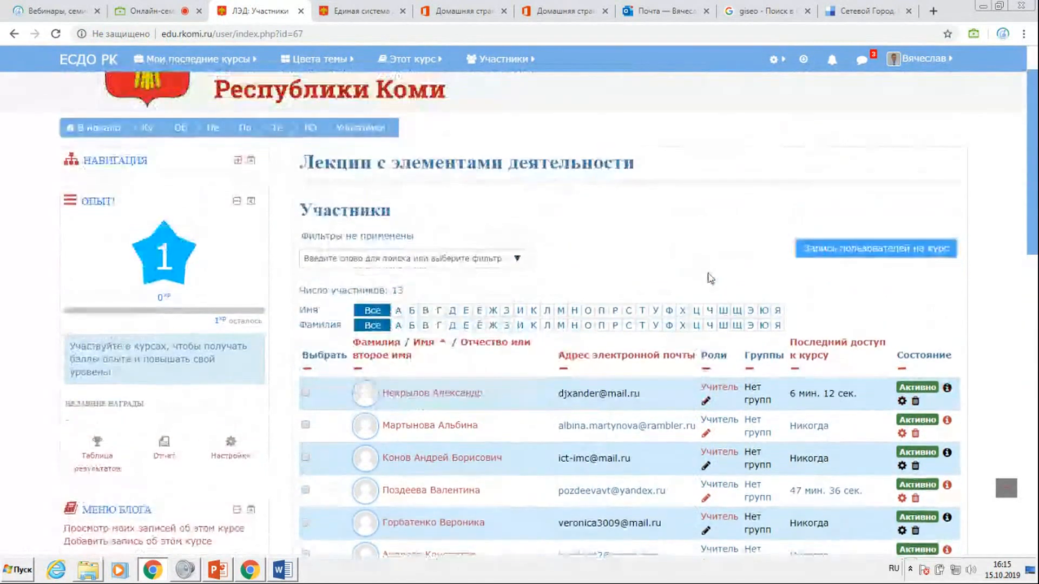
# Search the users available for enrolment by the same surname again and close the enrolment form.
pyautogui.click(832, 252)
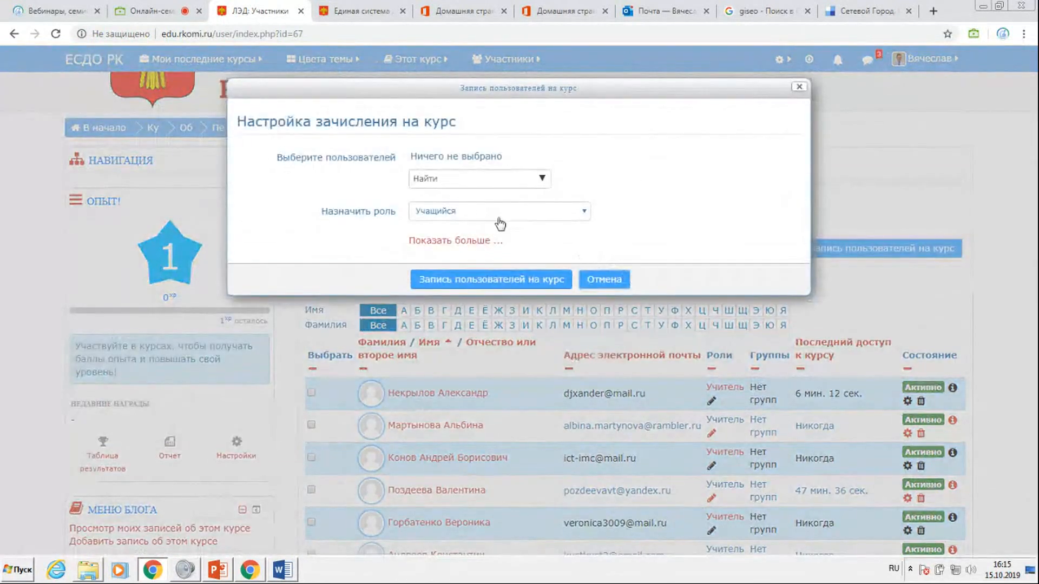
pyautogui.click(452, 179)
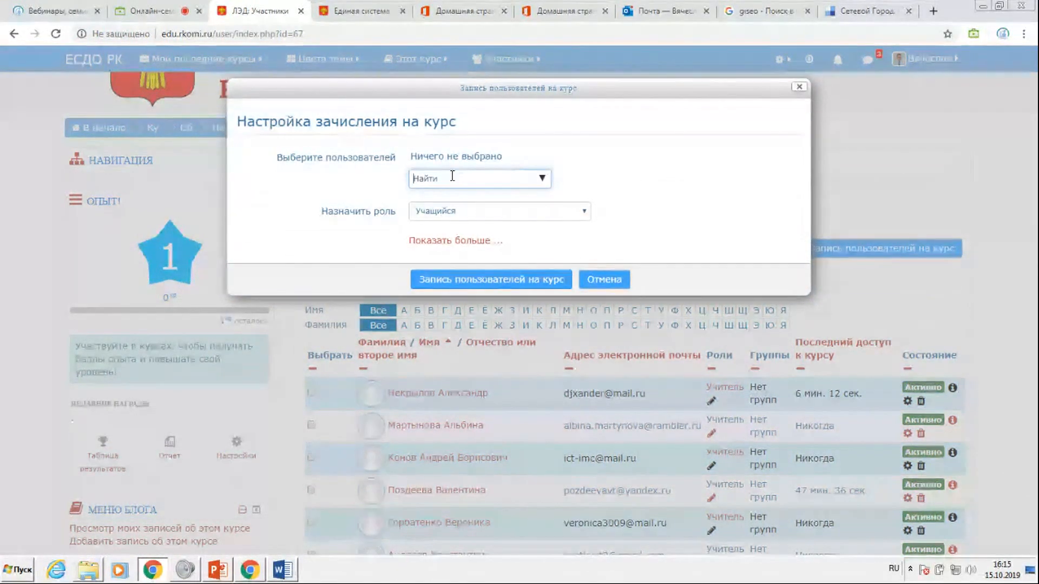
pyautogui.write('Вшивк')
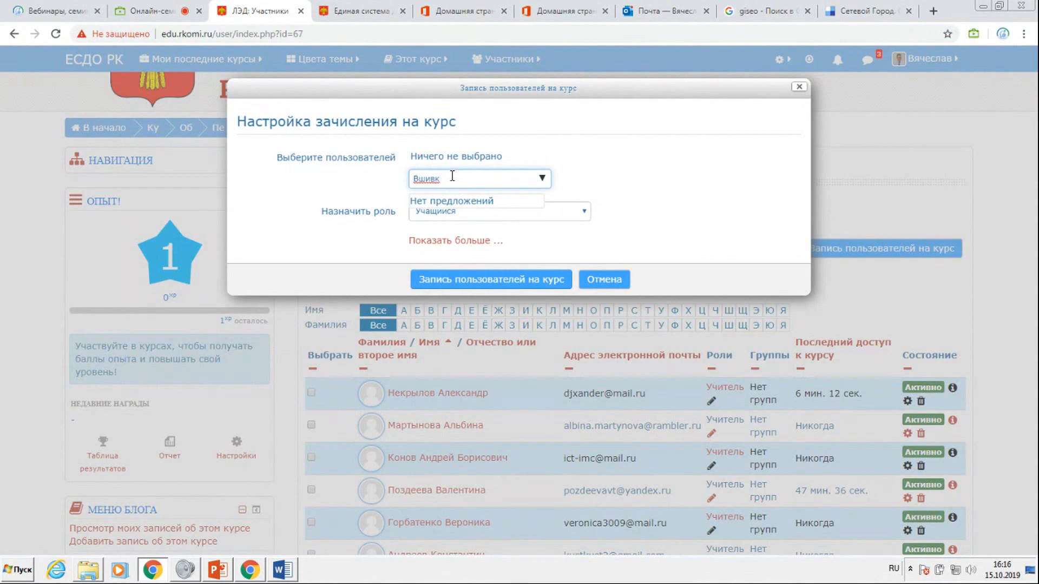
pyautogui.click(799, 87)
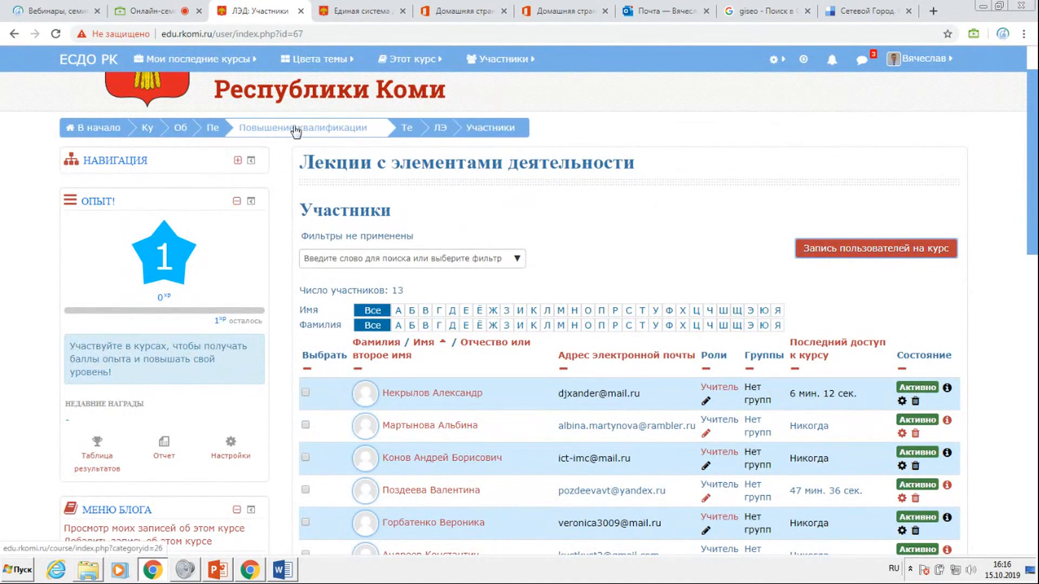
# Reopen the course "Лекции с элементами деятельности" through Повышение квалификации and the Тестовая площадка category, and look over its topics.
pyautogui.click(295, 130)
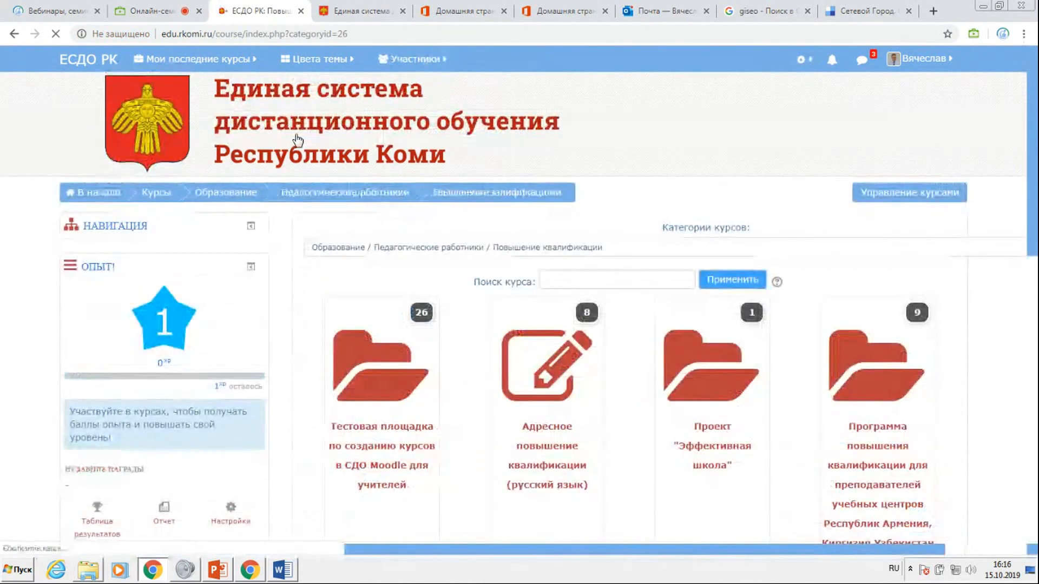
pyautogui.click(369, 386)
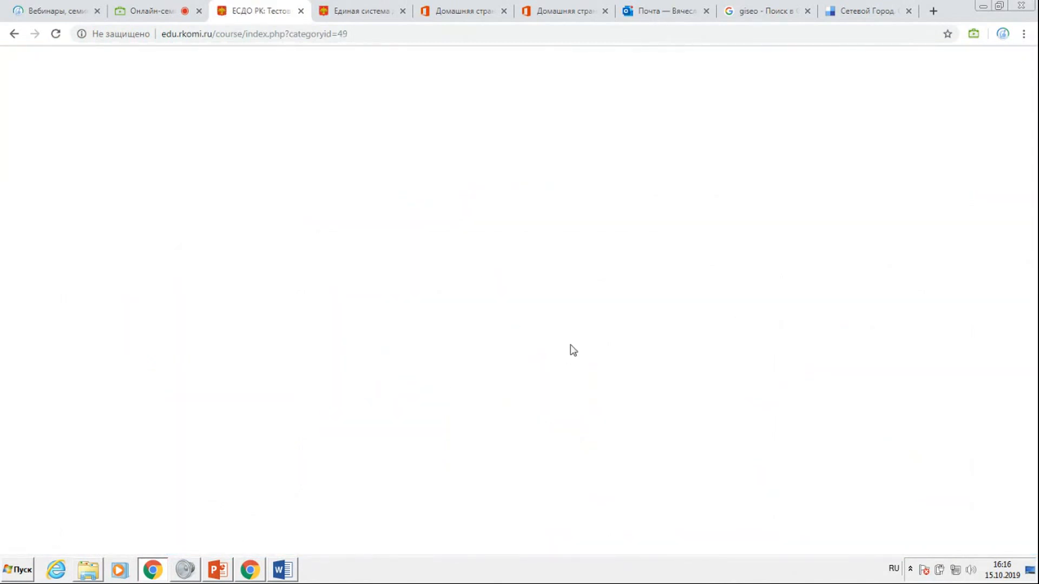
pyautogui.scroll(-4, 448, 303)
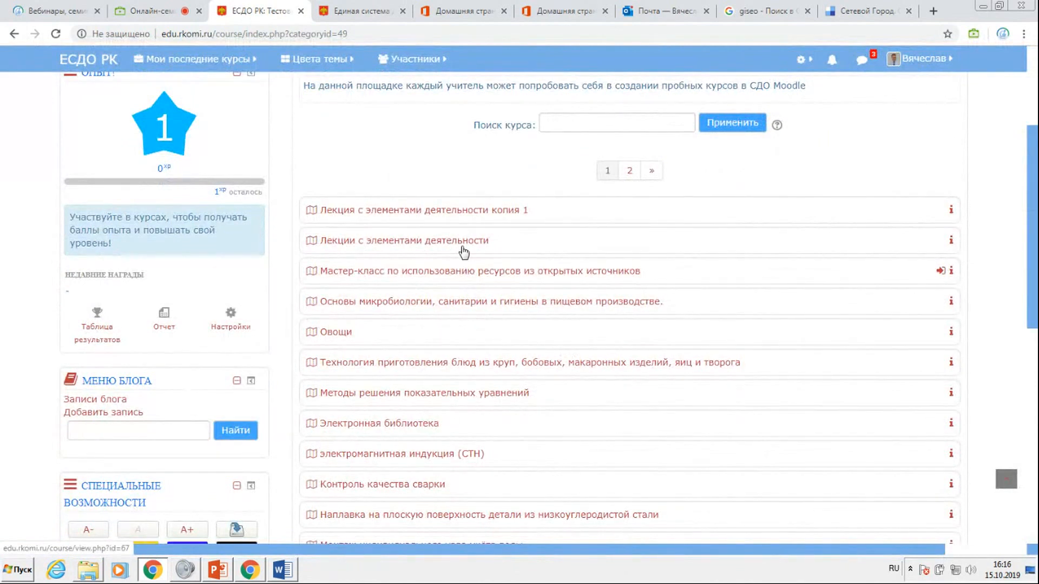
pyautogui.click(388, 242)
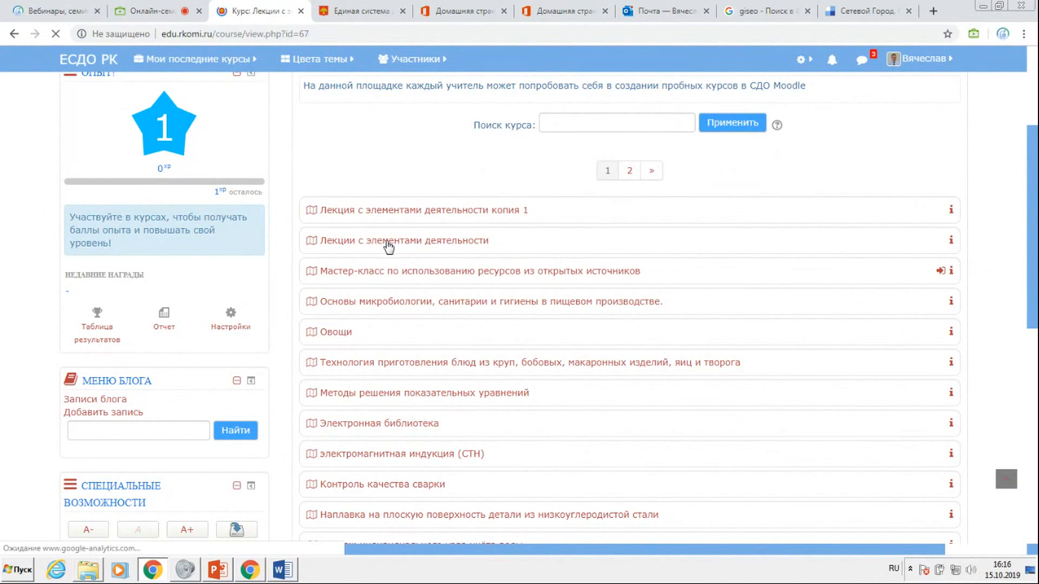
pyautogui.scroll(-15, 436, 314)
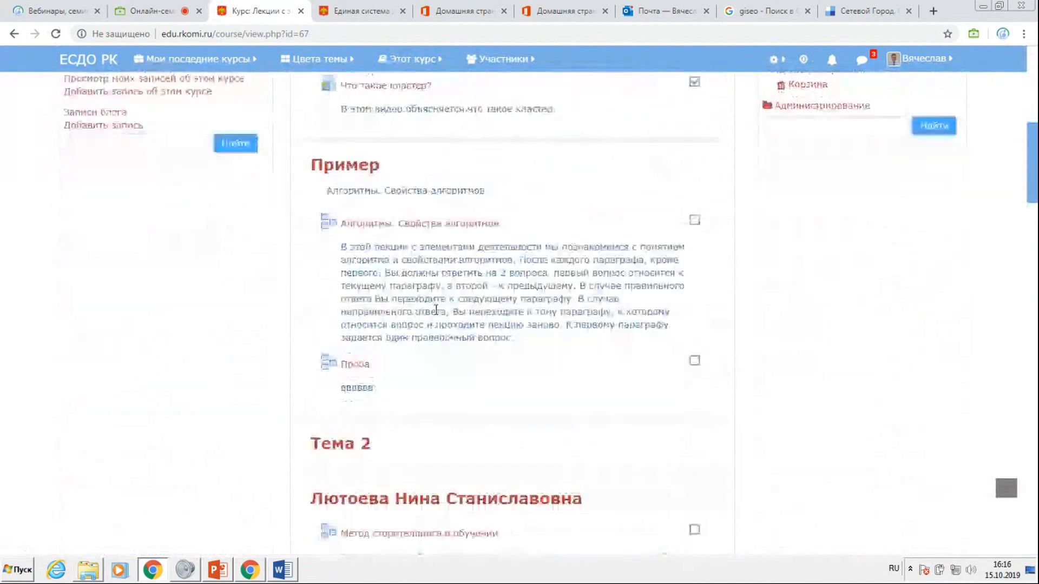
pyautogui.scroll(-7, 437, 316)
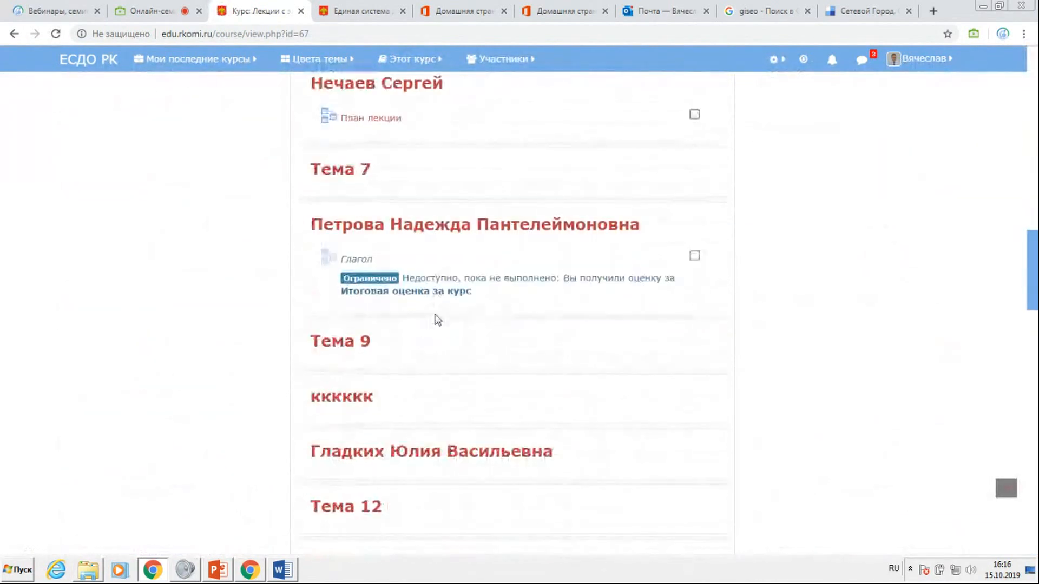
pyautogui.scroll(20, 614, 331)
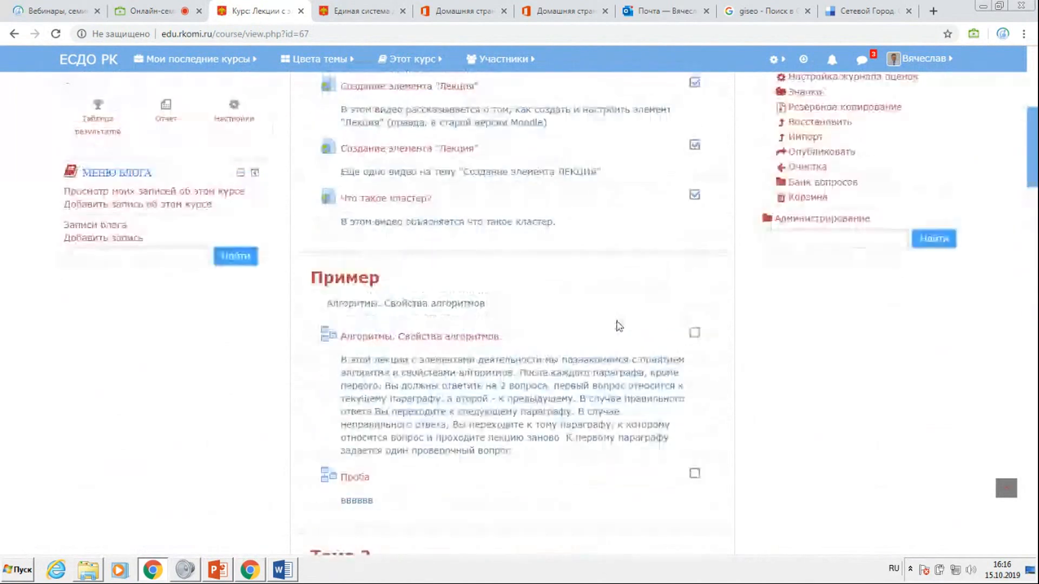
# Turn on editing for the course and open the title of Тема 4 for editing.
pyautogui.click(886, 198)
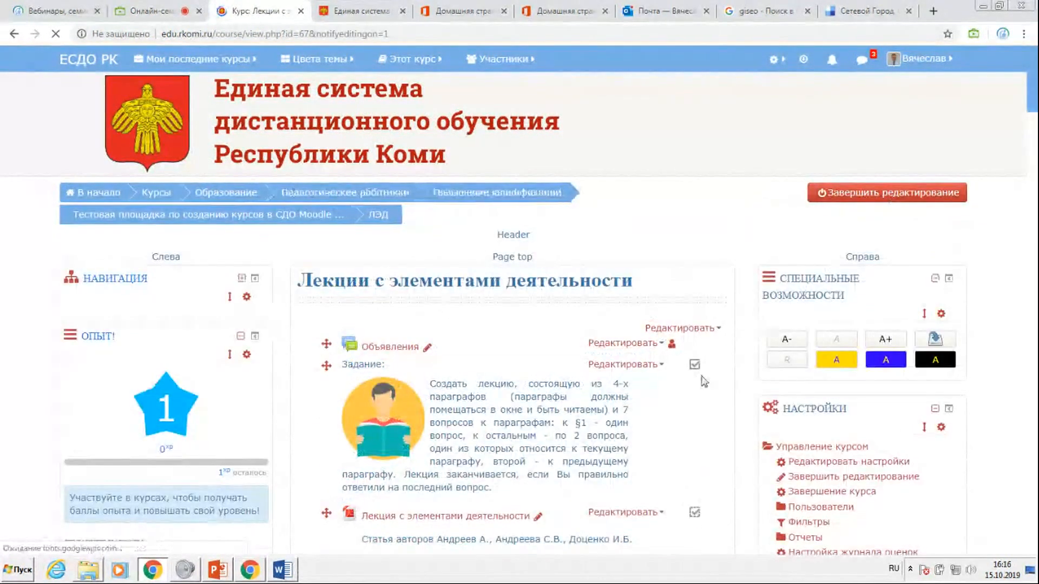
pyautogui.scroll(-7, 479, 325)
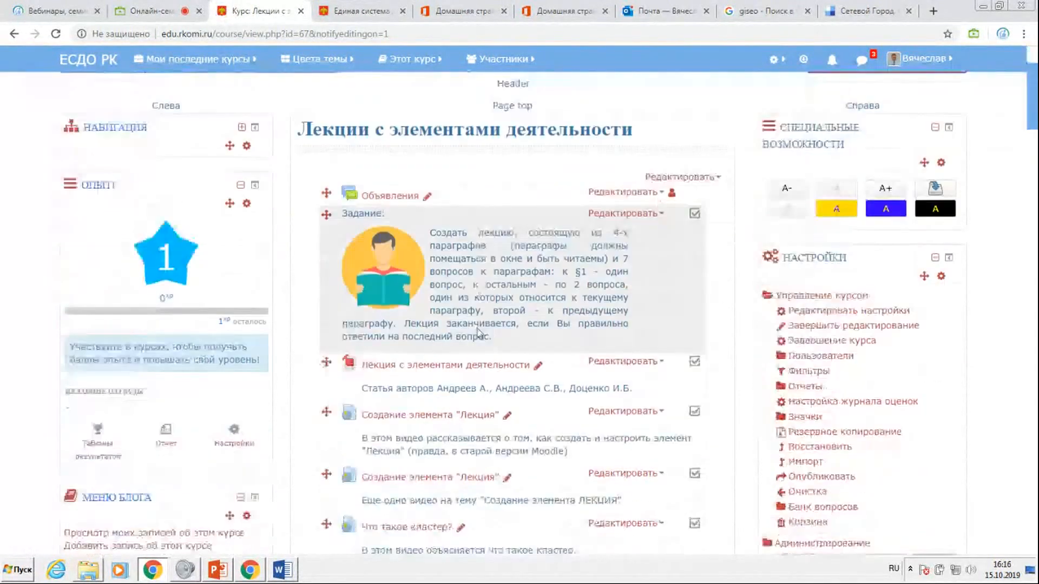
pyautogui.scroll(-7, 479, 331)
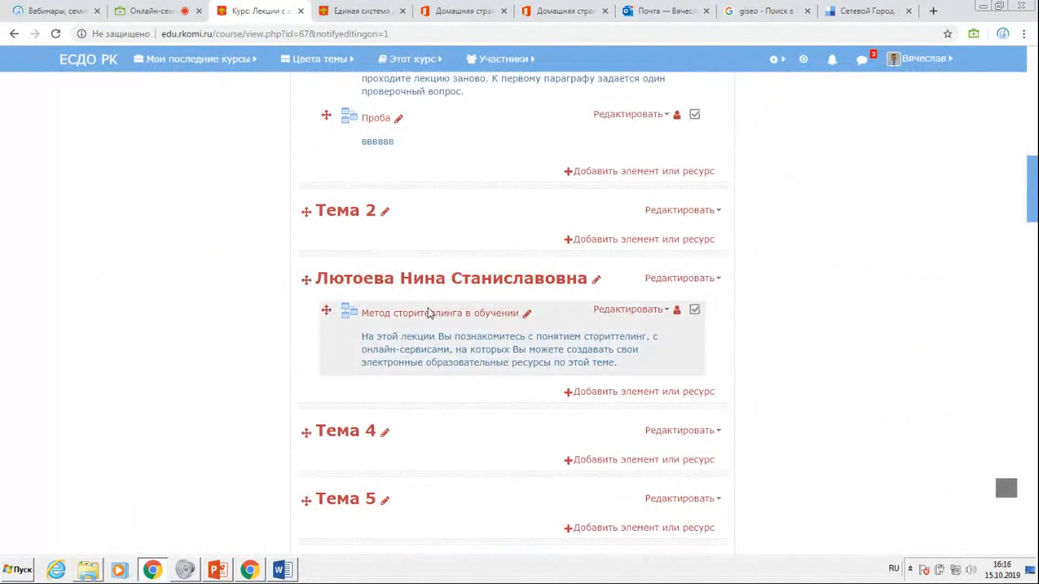
pyautogui.scroll(-3, 424, 311)
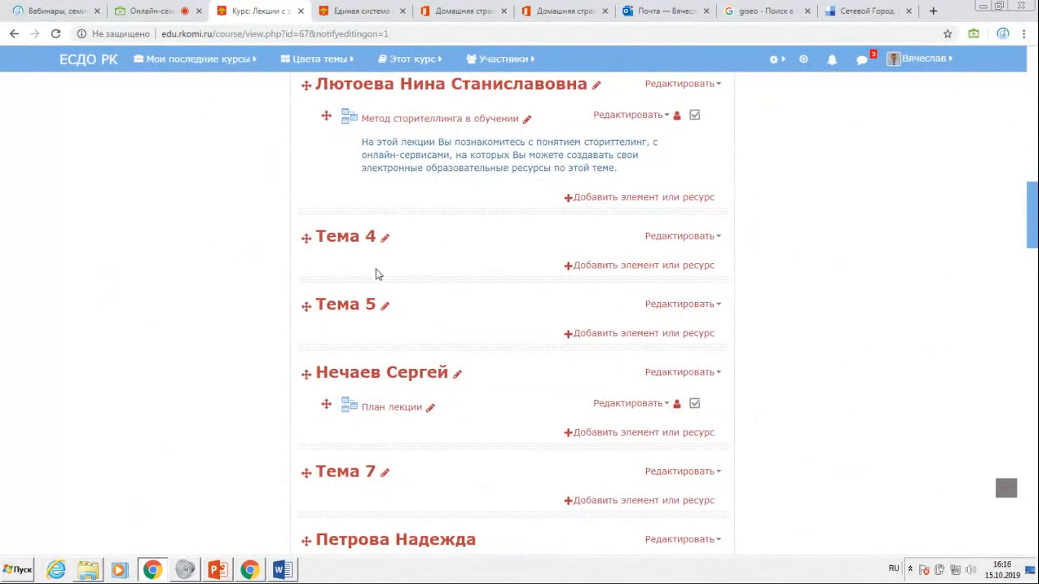
pyautogui.click(385, 240)
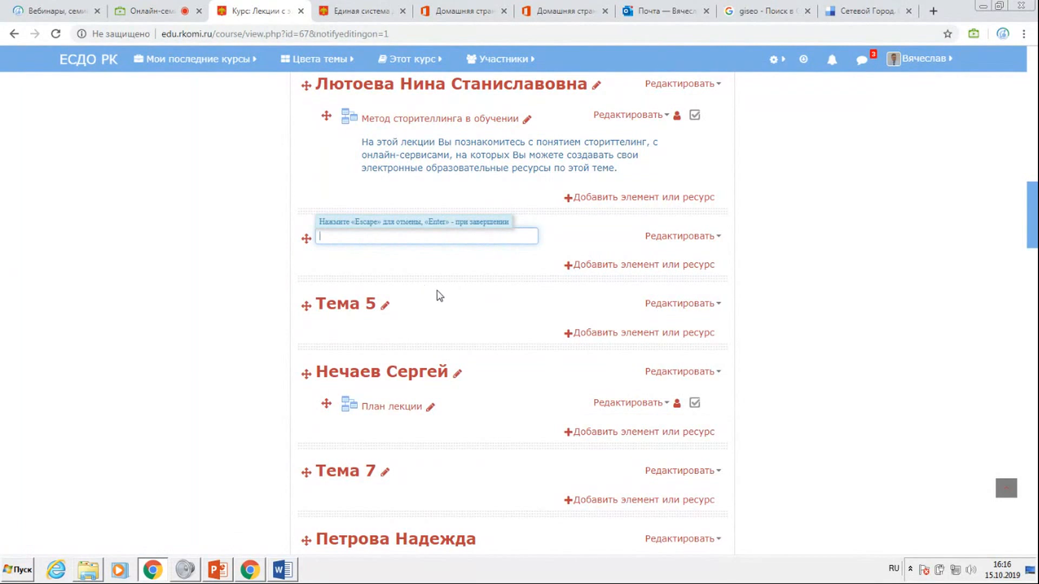
pyautogui.scroll(-3, 440, 297)
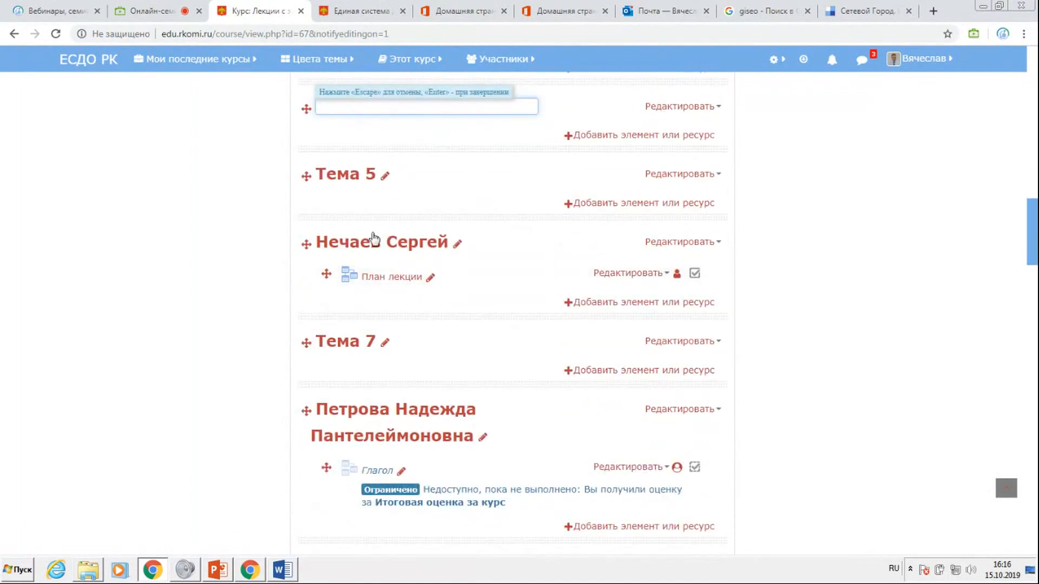
# View the description of the Лекция element among the activities available for Тема 5, and close the chooser without adding it.
pyautogui.click(629, 204)
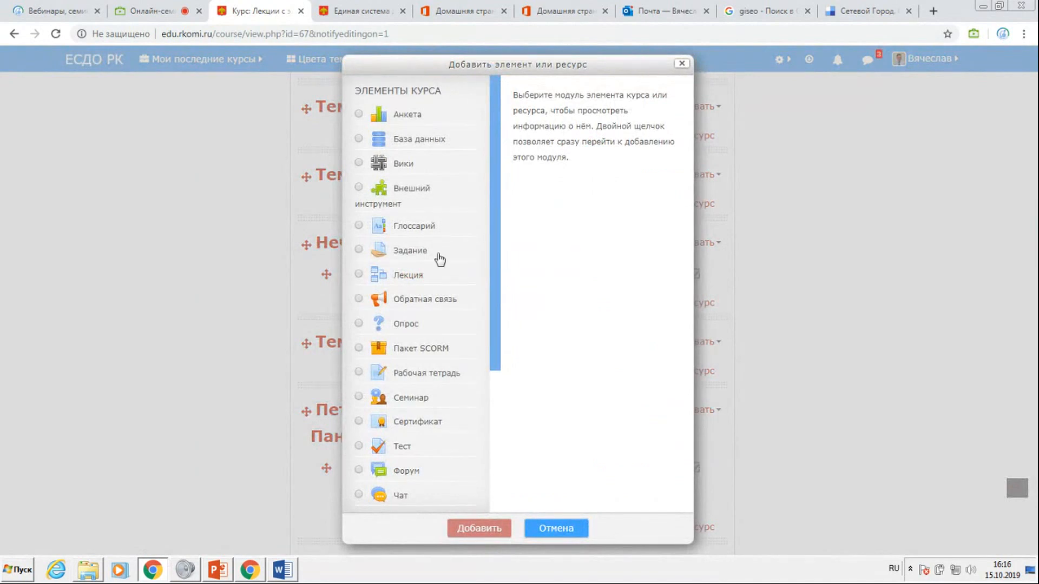
pyautogui.click(358, 274)
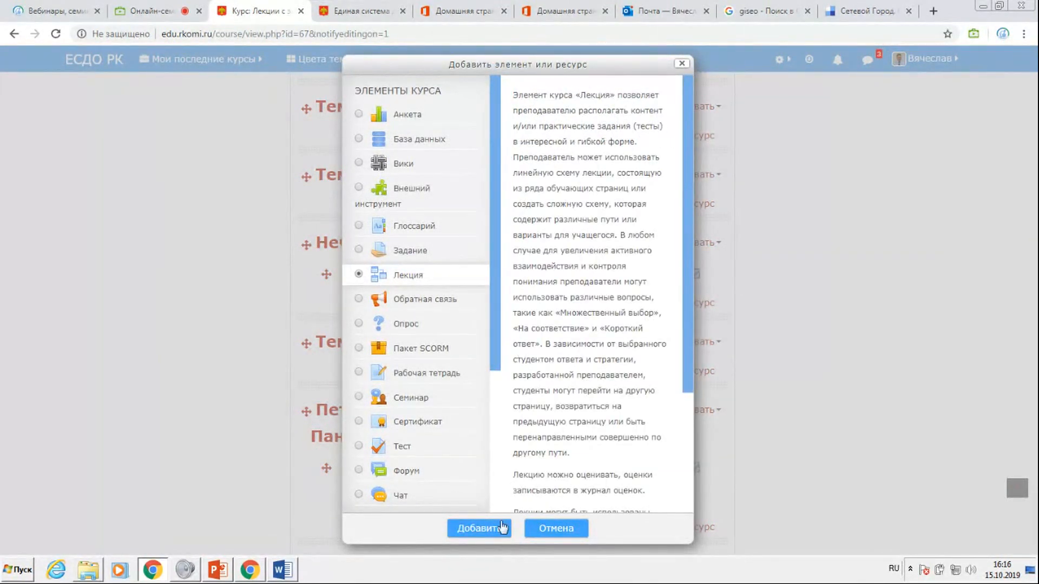
pyautogui.click(683, 64)
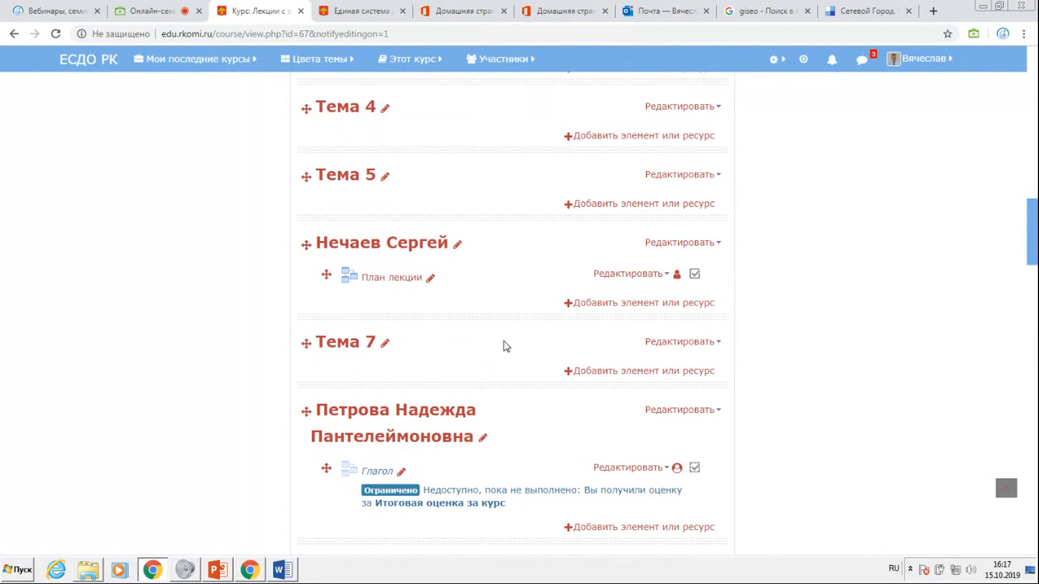
# Open the lecture Проба in the Пример section, resume it from the last visited page and view its question.
pyautogui.scroll(13, 480, 290)
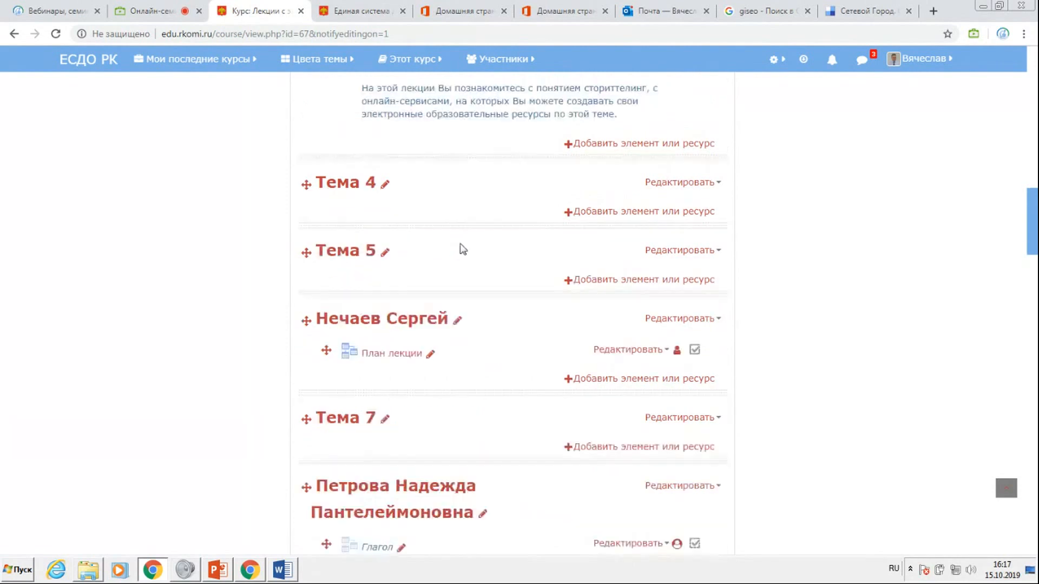
pyautogui.scroll(-3, 360, 331)
pyautogui.click(368, 315)
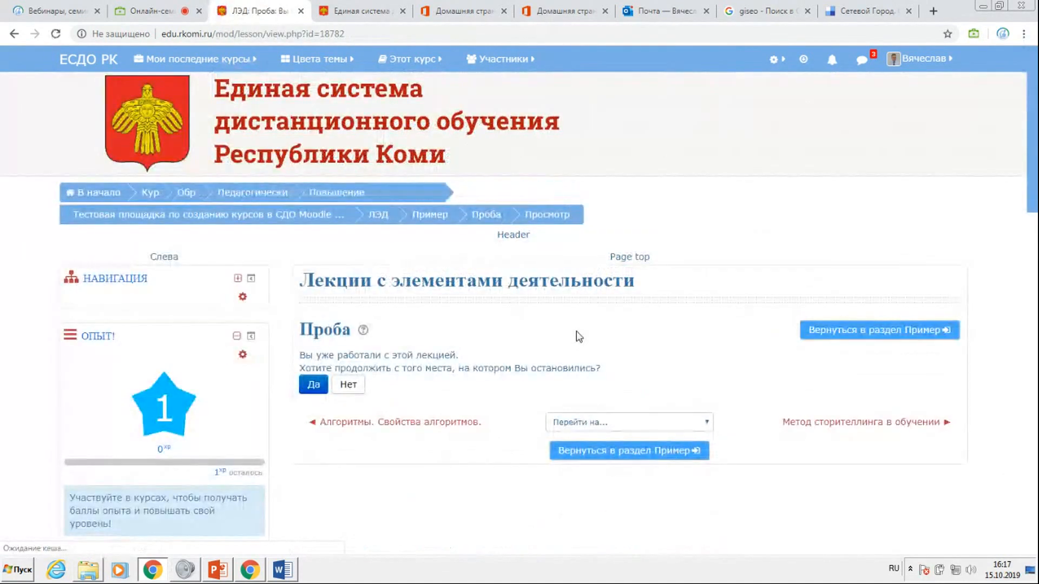
pyautogui.scroll(-1, 577, 337)
pyautogui.click(309, 297)
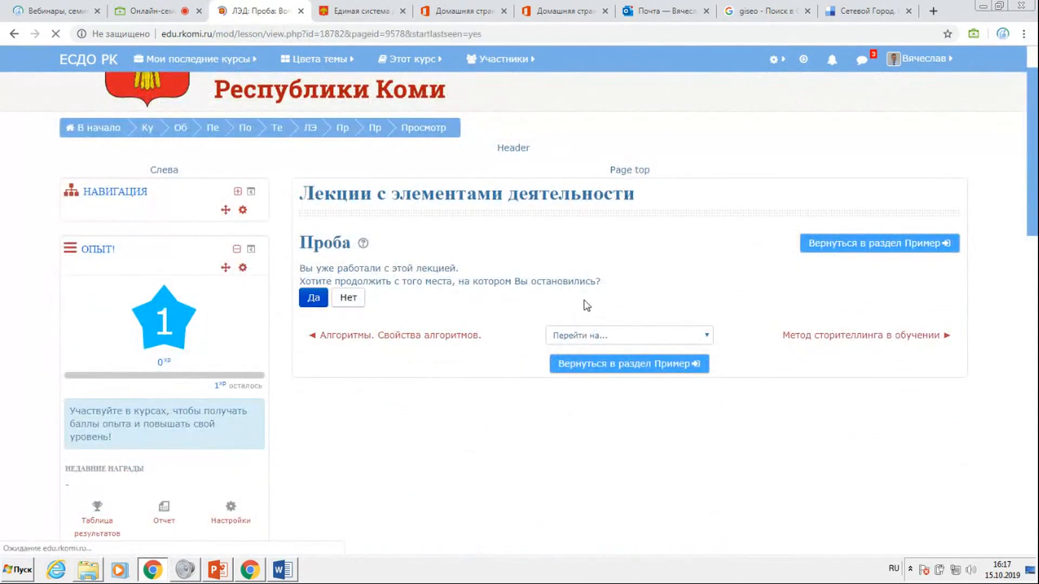
pyautogui.scroll(-5, 587, 304)
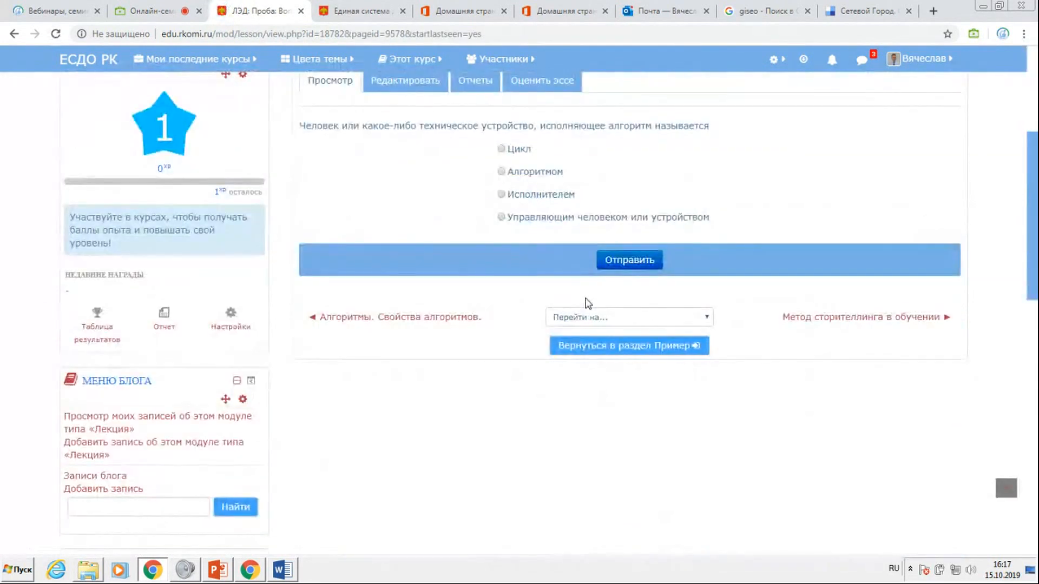
pyautogui.scroll(3, 588, 303)
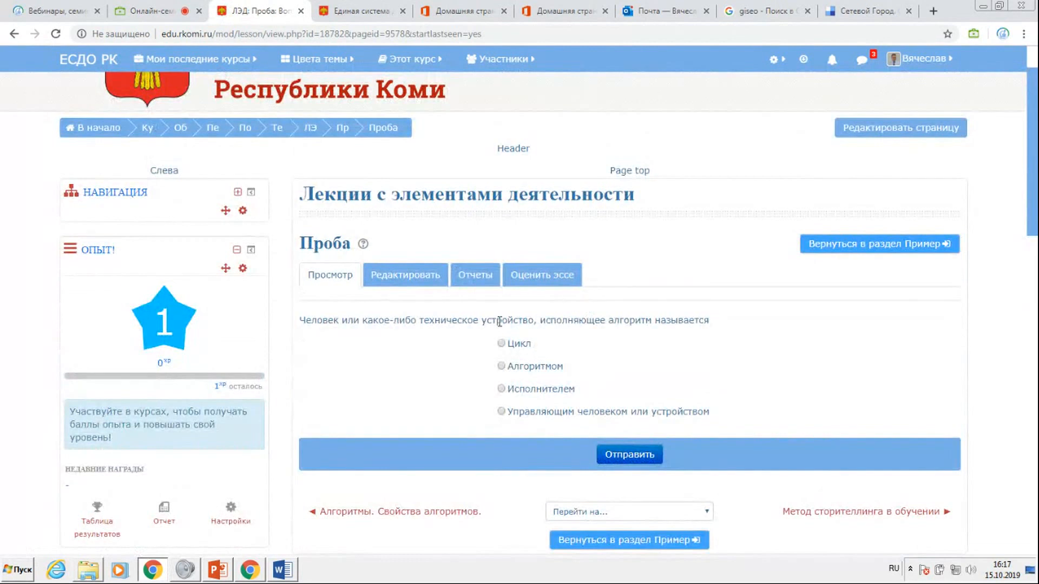
# Review the editable page list of Проба and the move destinations for the first Вопрос к §1, and return to the Пример section.
pyautogui.click(407, 278)
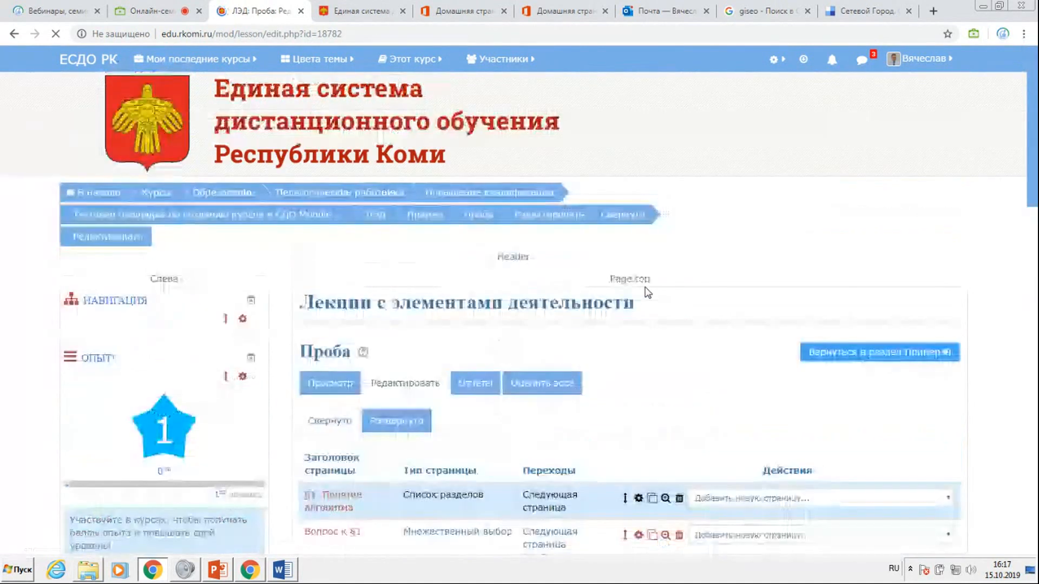
pyautogui.scroll(-3, 645, 292)
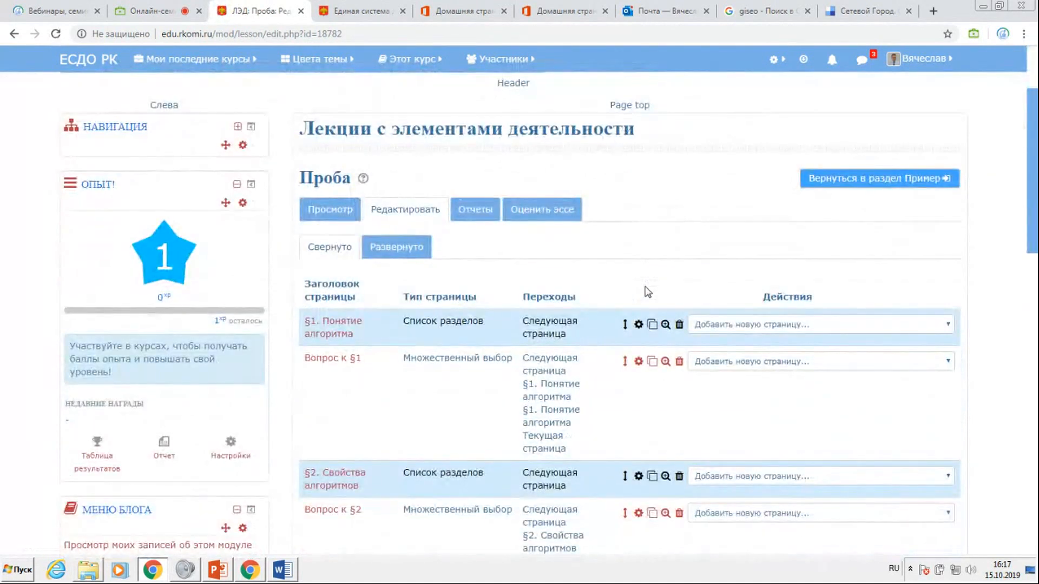
pyautogui.scroll(-2, 636, 298)
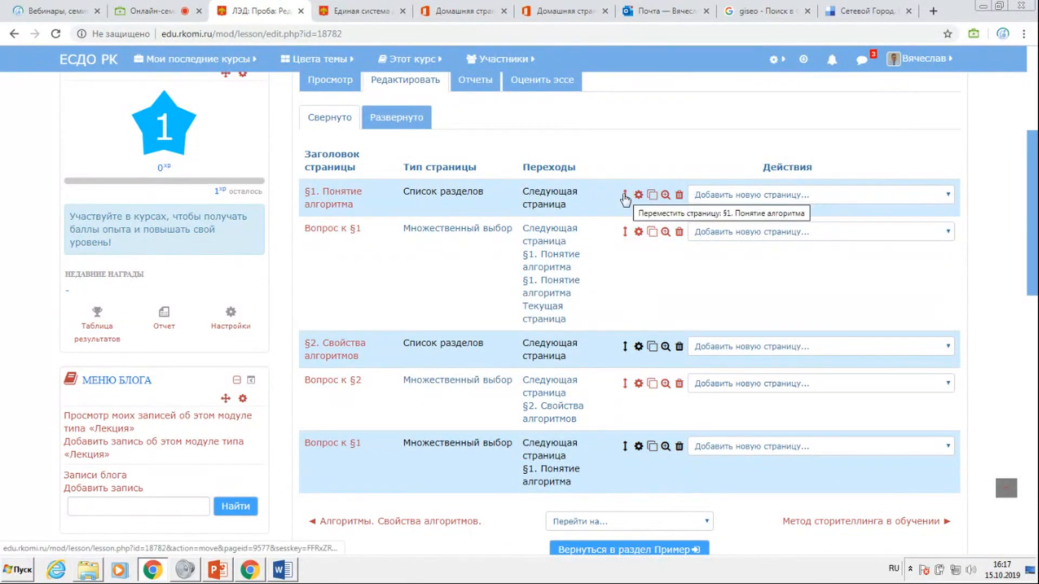
pyautogui.click(625, 234)
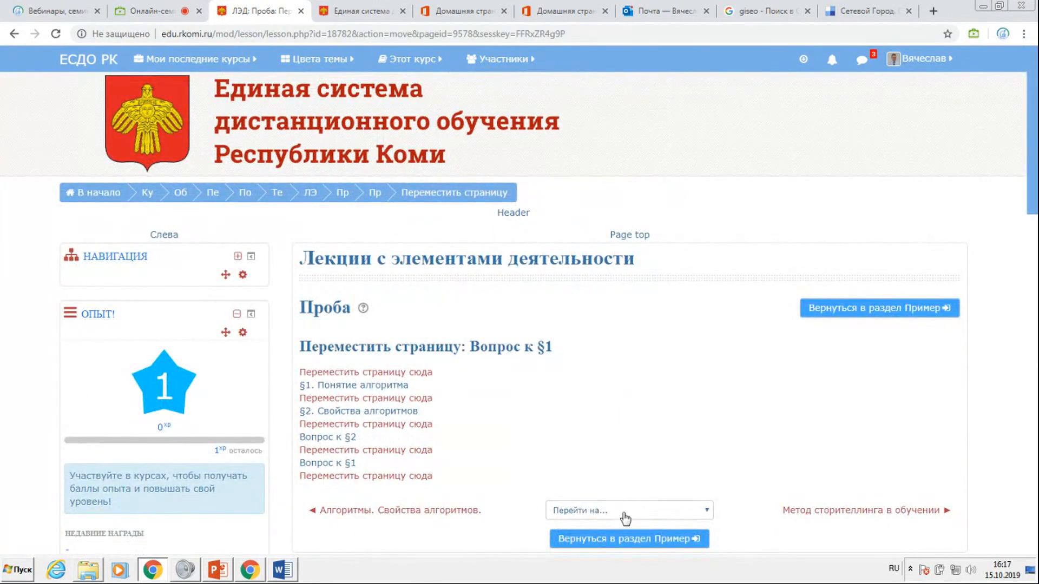
pyautogui.click(623, 540)
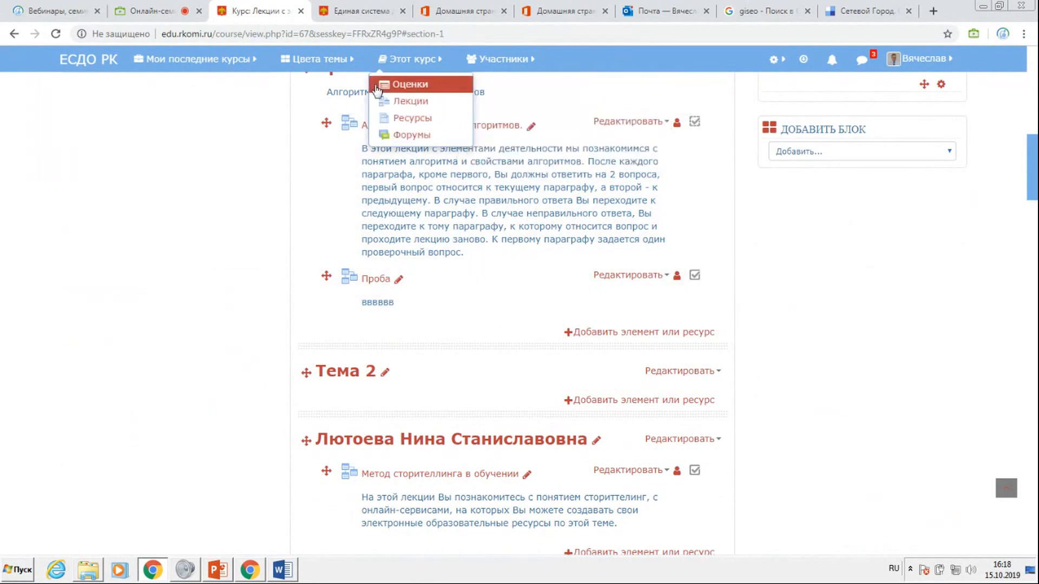
# Open the list of users enrolled in the course "Лекции с элементами деятельности".
pyautogui.scroll(5, 568, 203)
pyautogui.scroll(6, 568, 203)
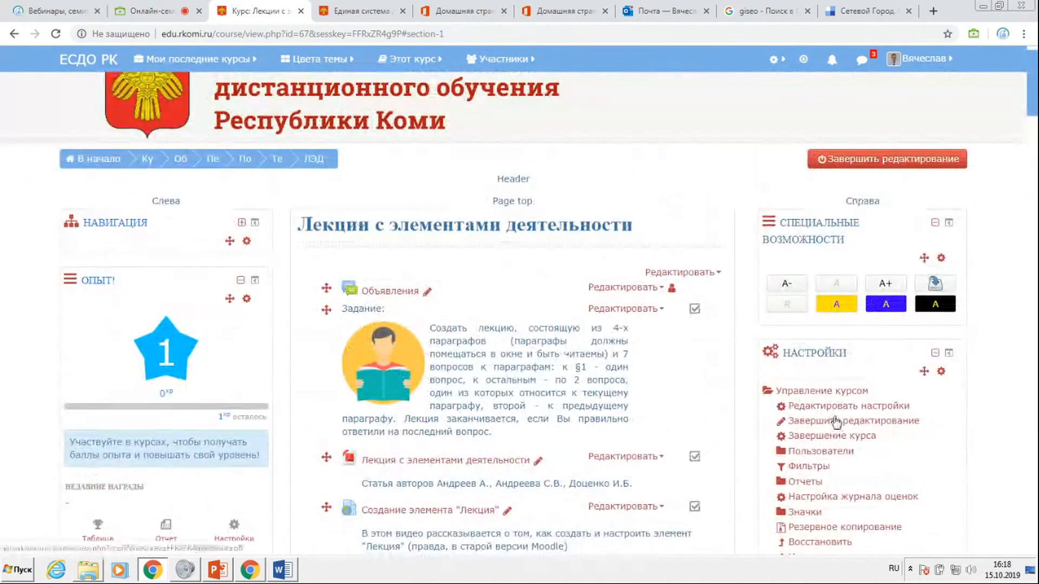
pyautogui.click(821, 453)
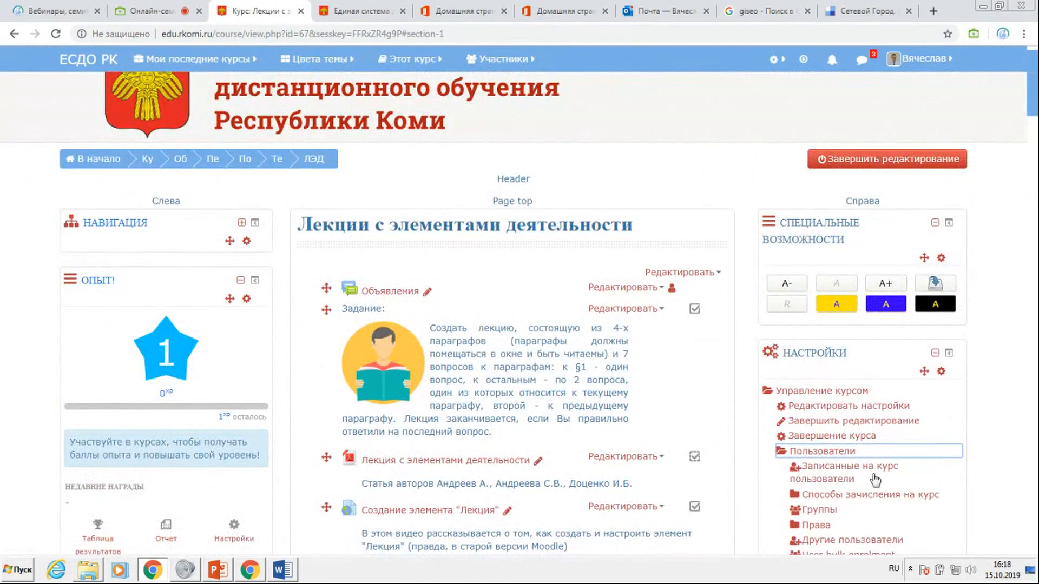
pyautogui.click(911, 480)
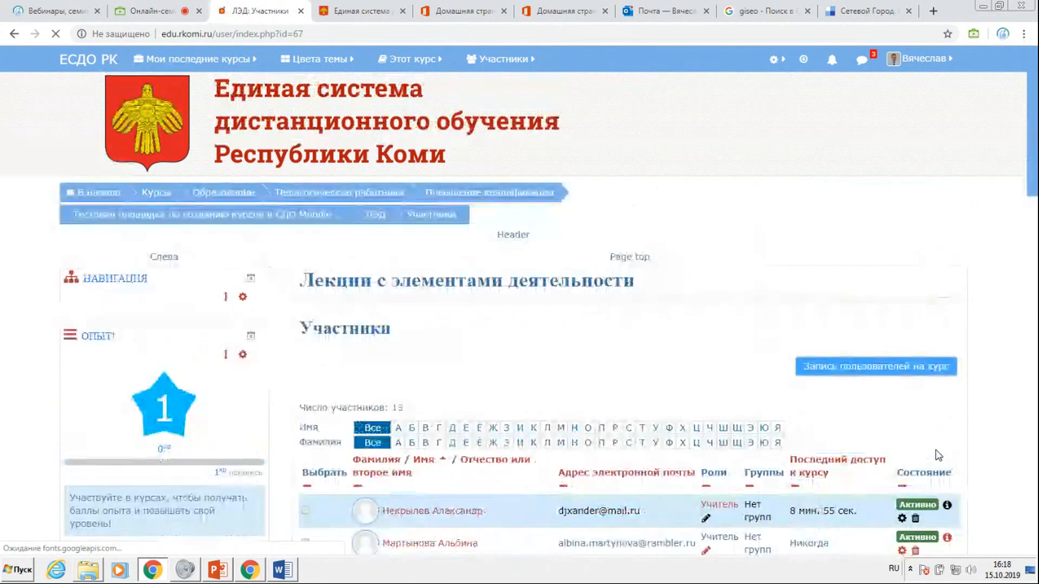
# Find a new participant by surname, select the second match and enrol them in the course with the role Учитель.
pyautogui.click(879, 351)
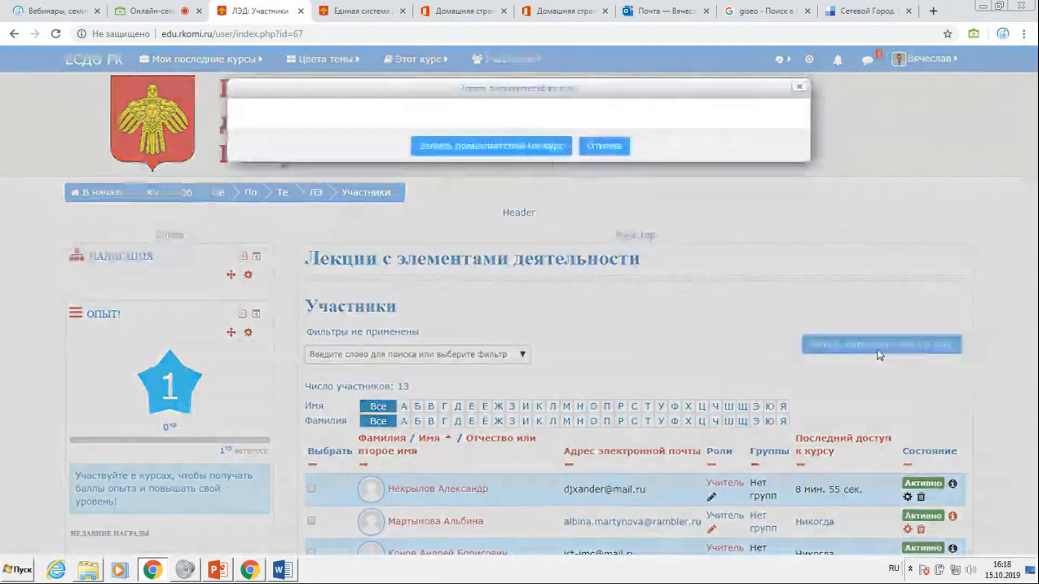
pyautogui.click(430, 184)
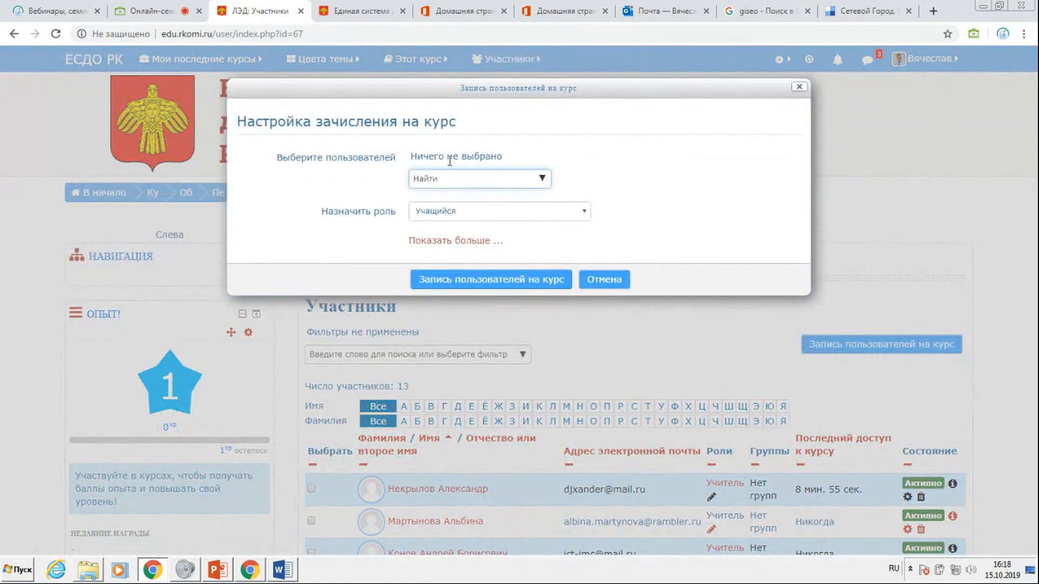
pyautogui.write('Стефанова')
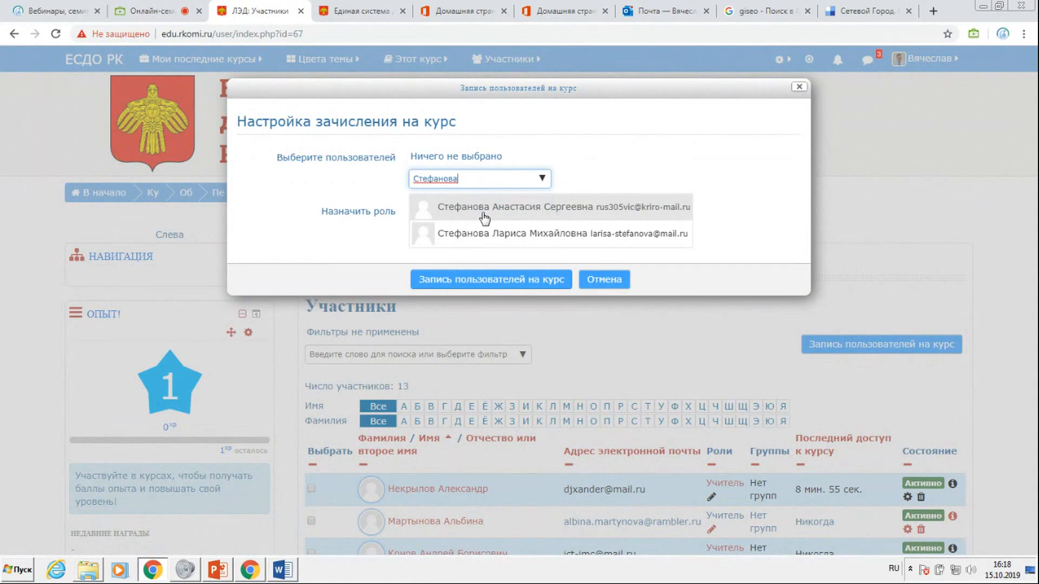
pyautogui.click(490, 233)
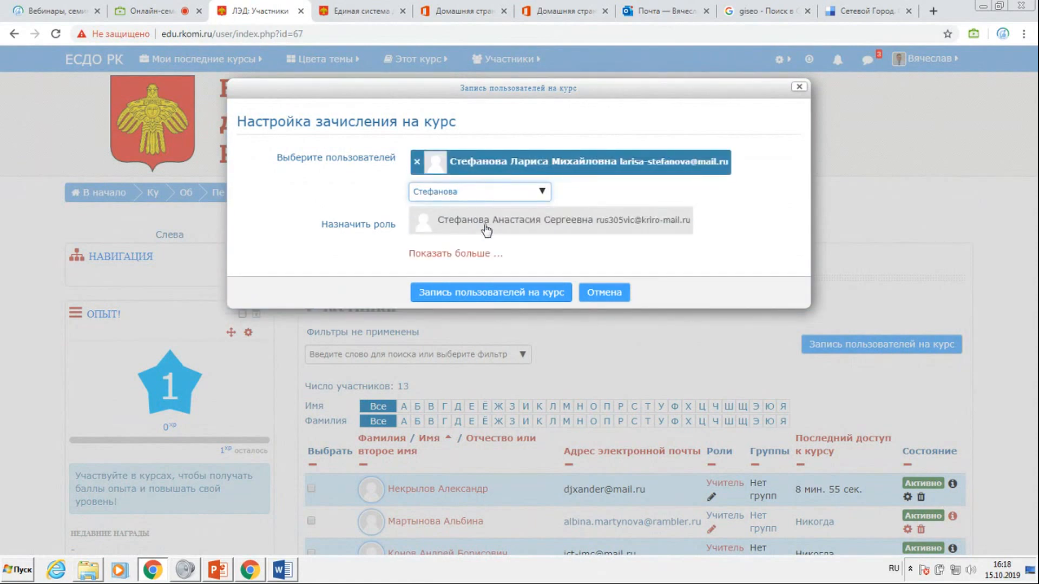
pyautogui.click(750, 222)
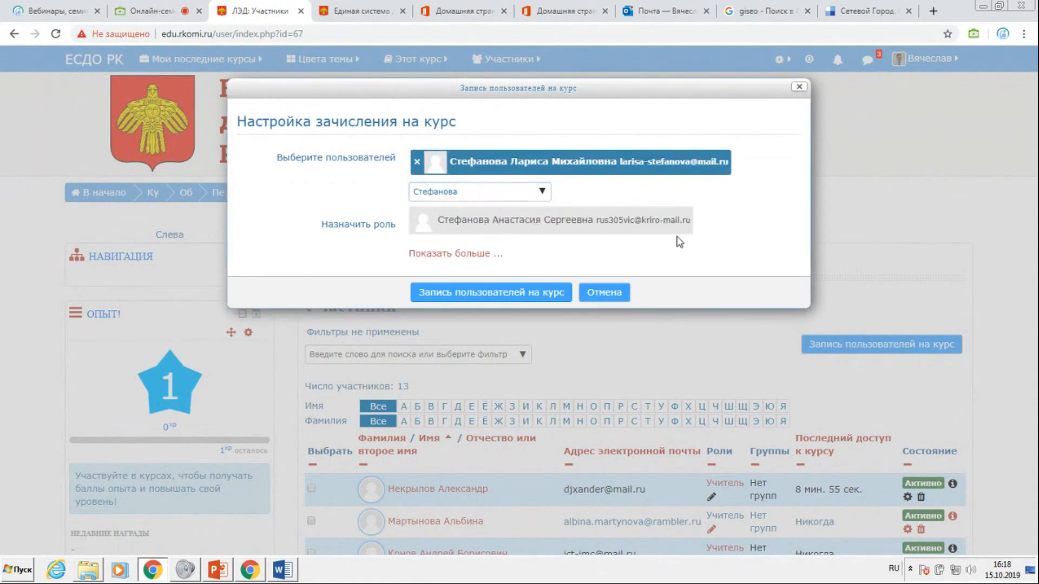
pyautogui.click(550, 233)
pyautogui.click(467, 252)
pyautogui.click(470, 293)
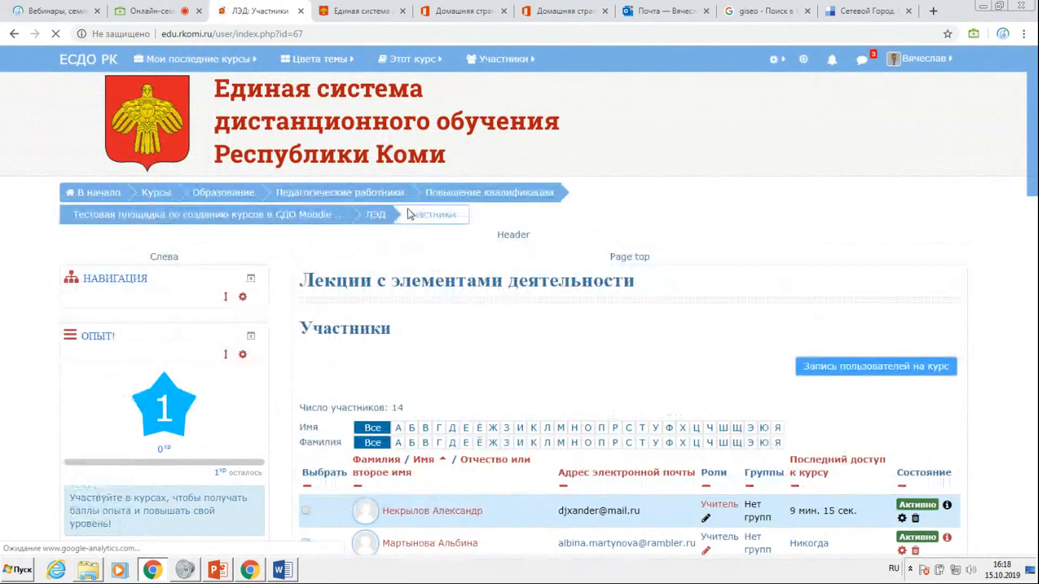
# Check the webinar chat for further enrolment requests, and look over the course's participants list.
pyautogui.click(142, 12)
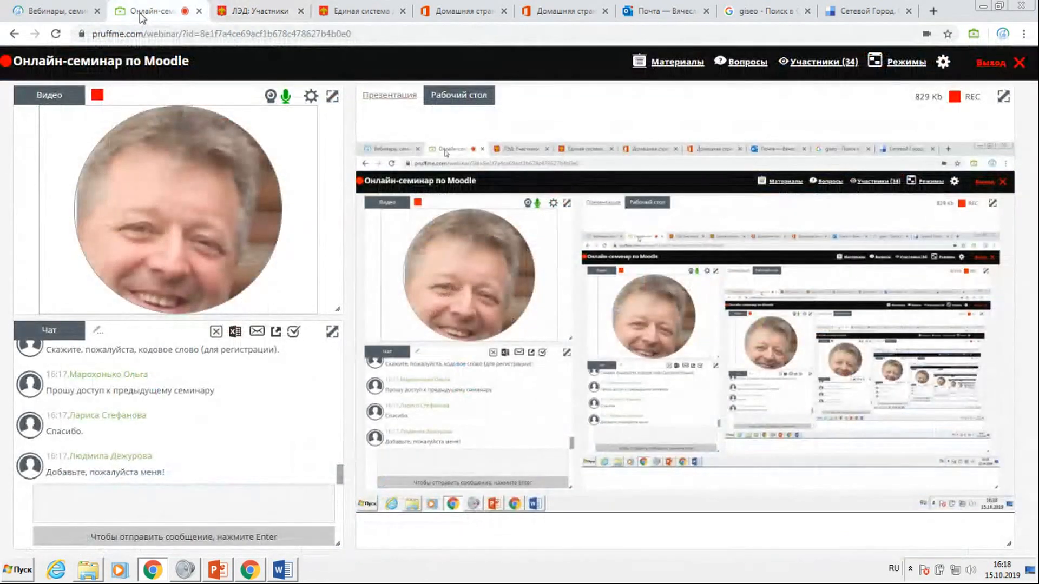
pyautogui.click(258, 12)
pyautogui.moveTo(319, 59)
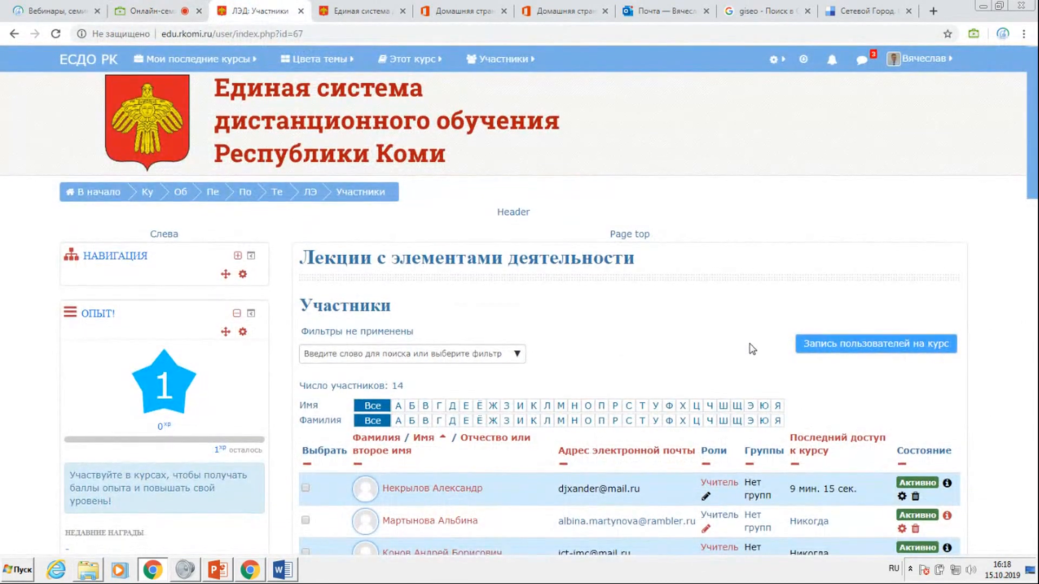
pyautogui.scroll(-5, 752, 349)
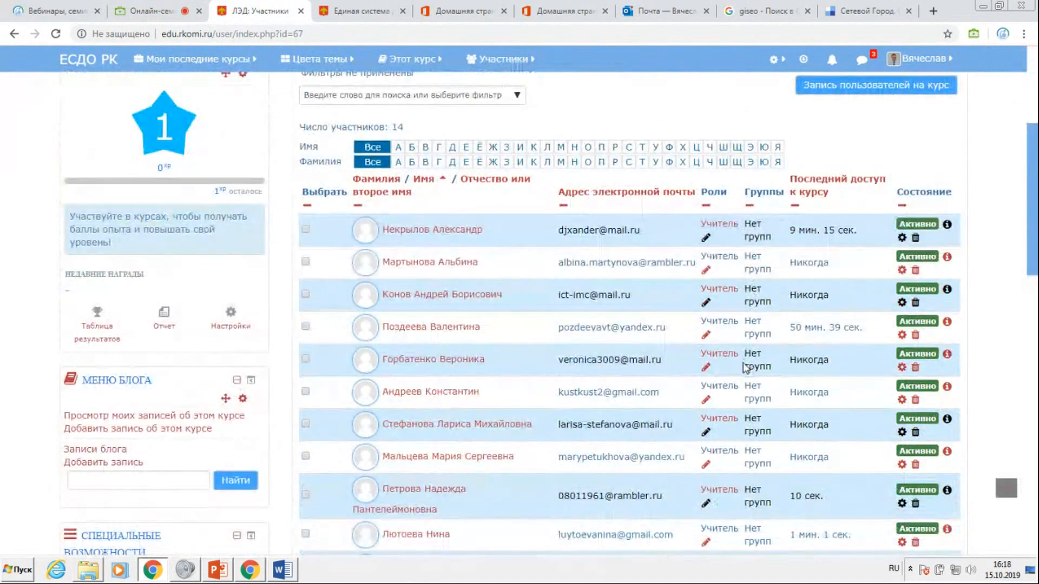
pyautogui.scroll(-3, 747, 363)
pyautogui.scroll(8, 744, 370)
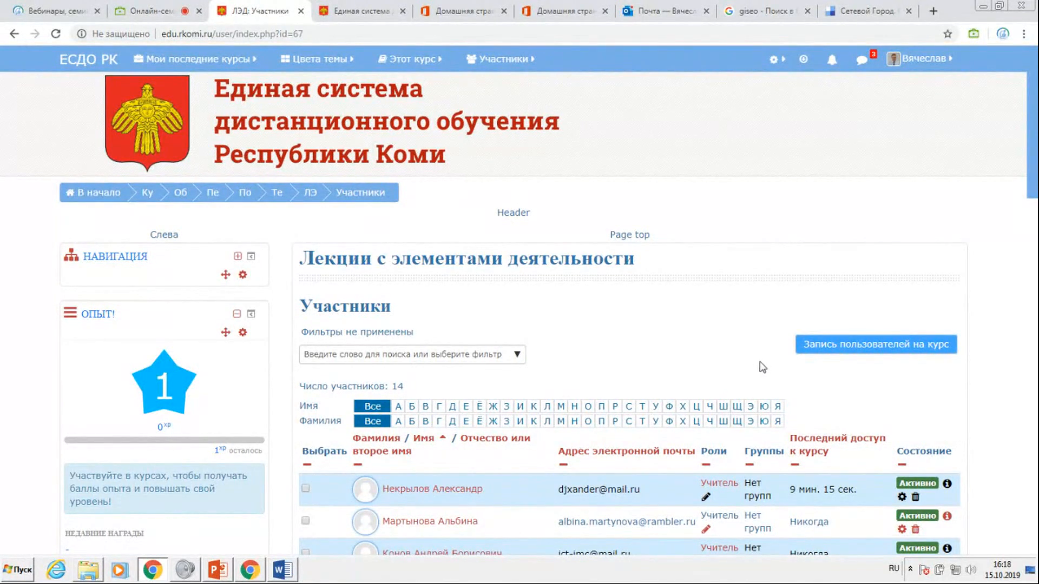
# Find the next participant by surname and enrol them in the course "Лекции с элементами деятельности" with the role Учитель.
pyautogui.click(829, 340)
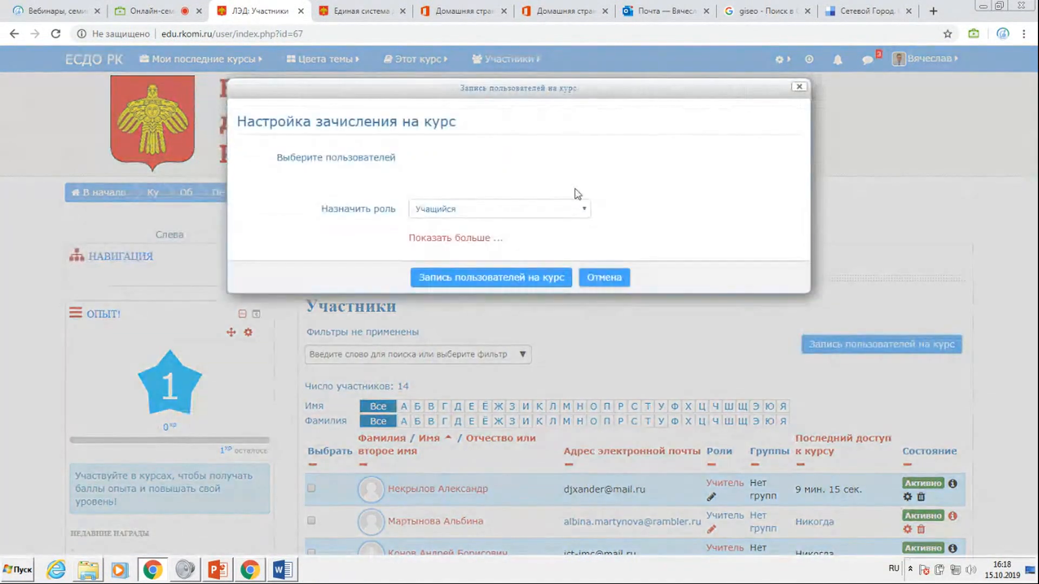
pyautogui.click(453, 179)
pyautogui.write('Дежурова')
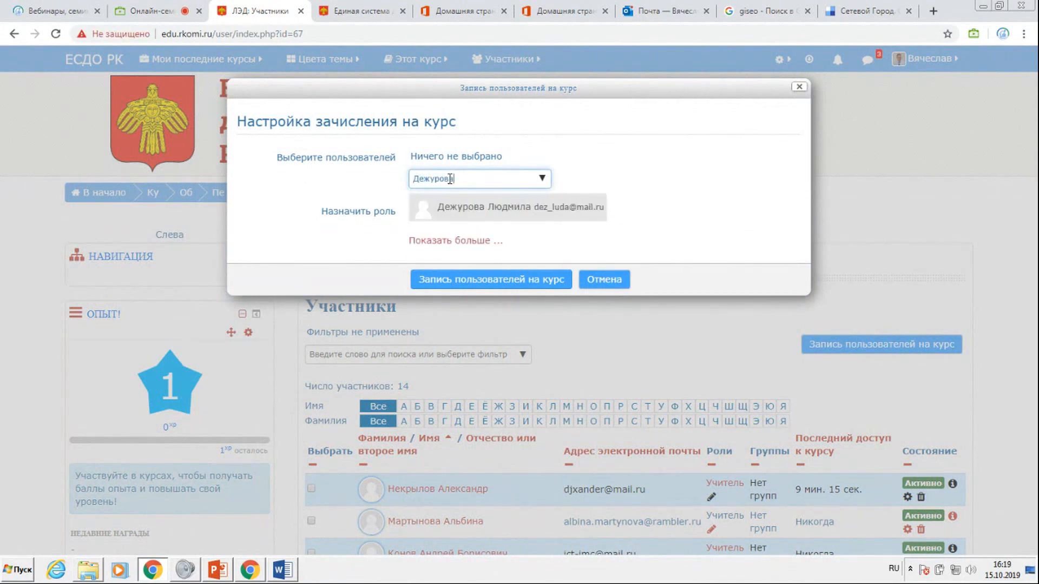
pyautogui.click(471, 209)
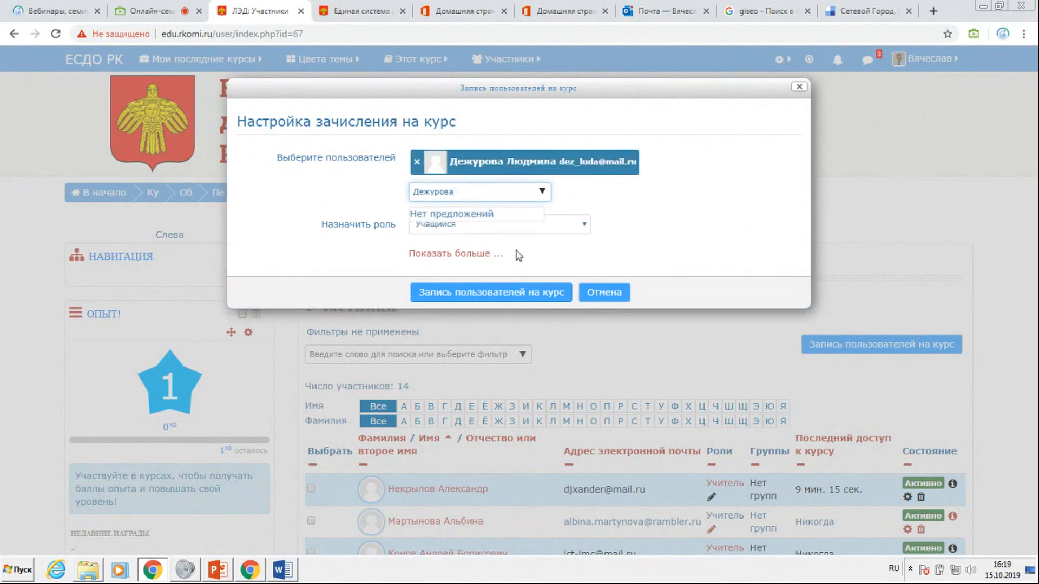
pyautogui.click(585, 224)
pyautogui.click(466, 249)
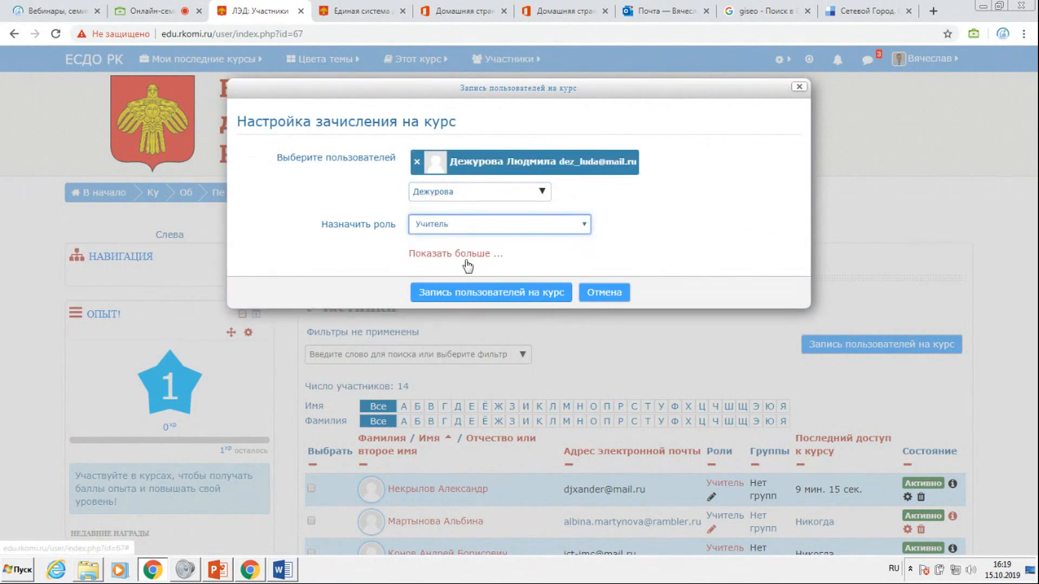
pyautogui.click(490, 292)
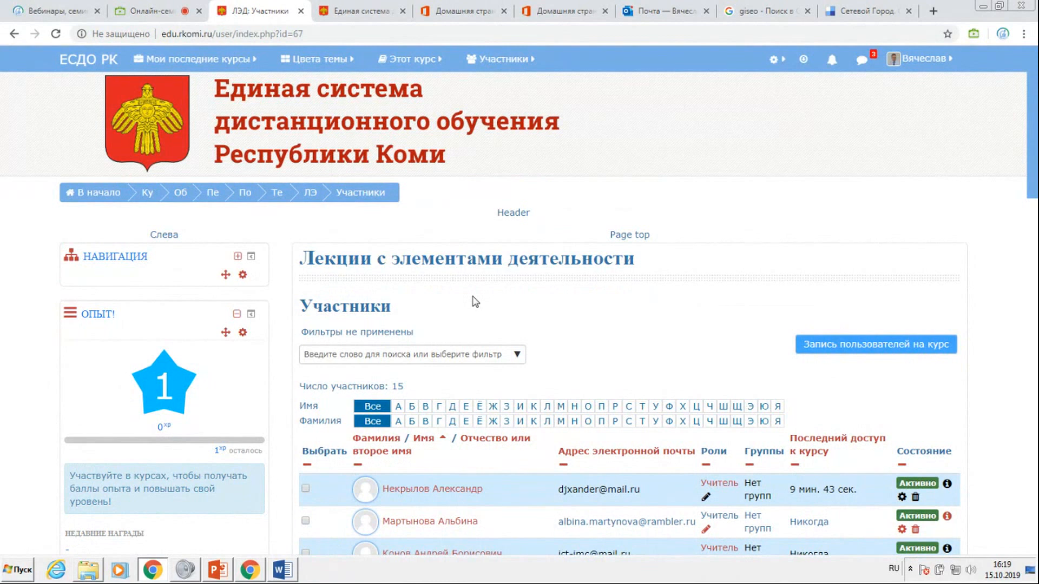
# Search the enrolment form for another participant by surname, and close the form without enrolling anyone.
pyautogui.click(842, 342)
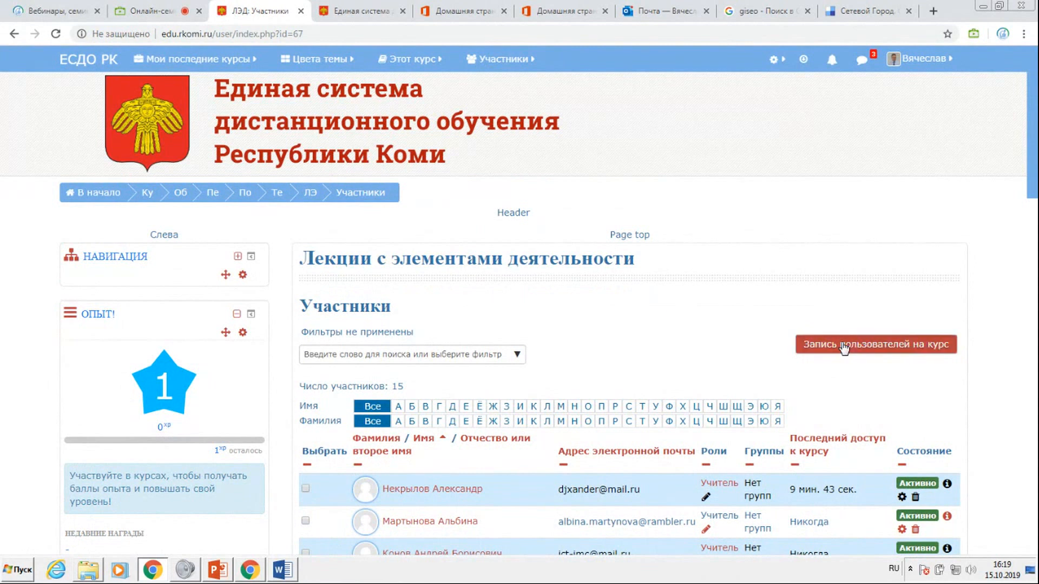
pyautogui.click(439, 179)
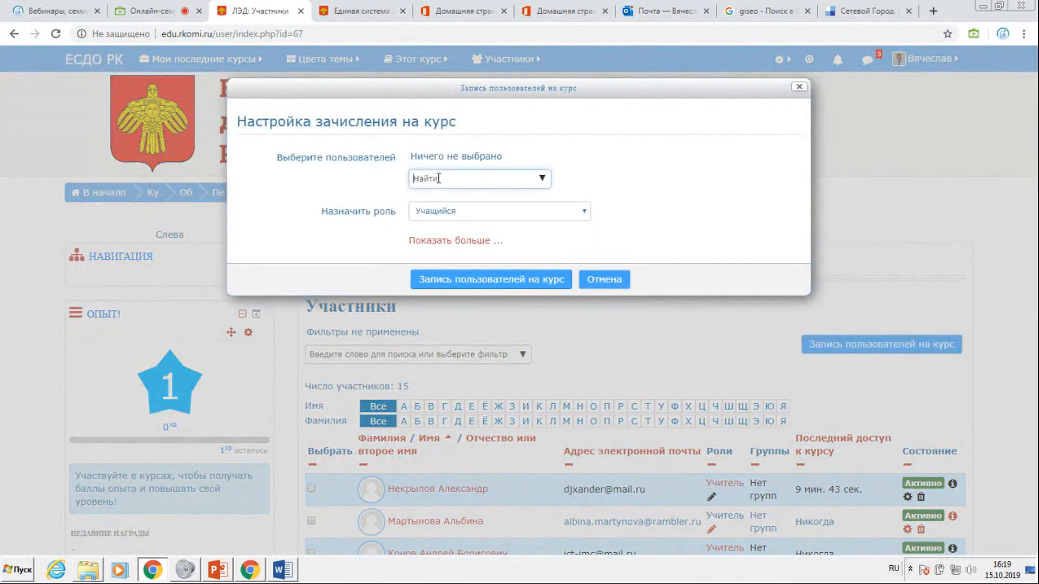
pyautogui.write('В')
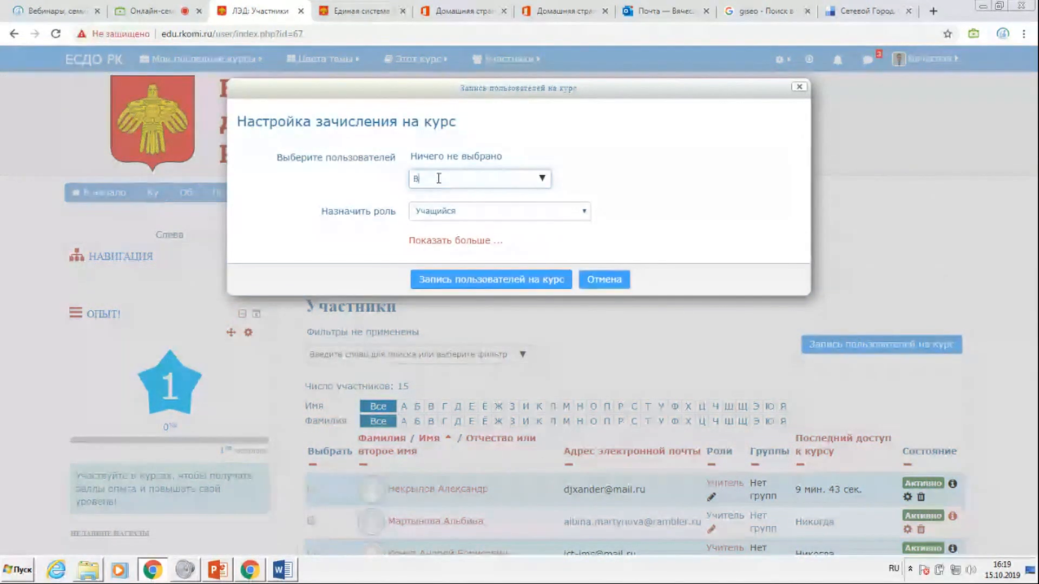
pyautogui.write('шивкова')
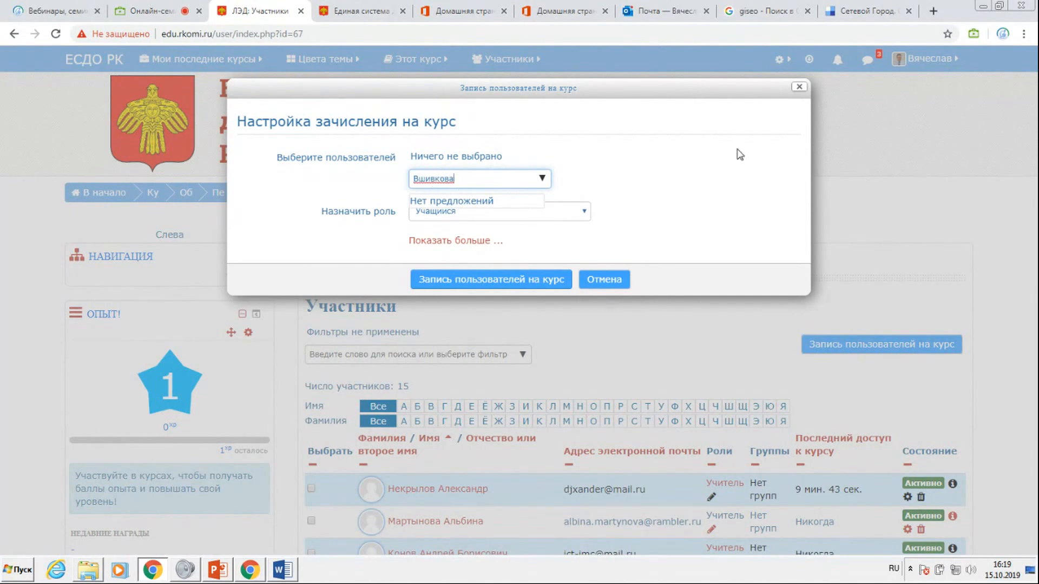
pyautogui.click(799, 86)
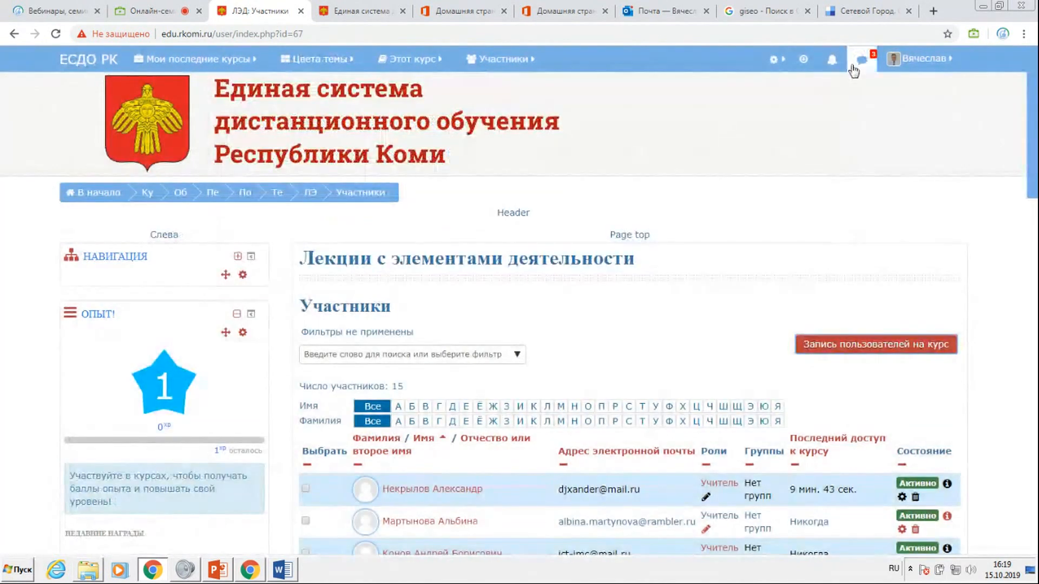
# Check the site messages for enrolment requests and enrol the sender of the newest one in the course with the role Учитель.
pyautogui.click(857, 67)
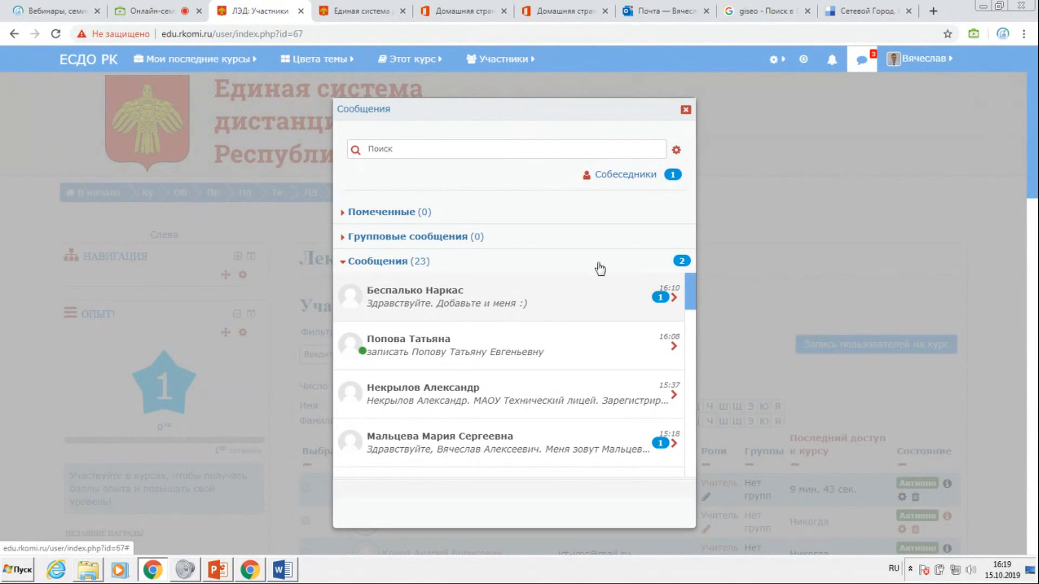
pyautogui.click(686, 109)
pyautogui.click(854, 361)
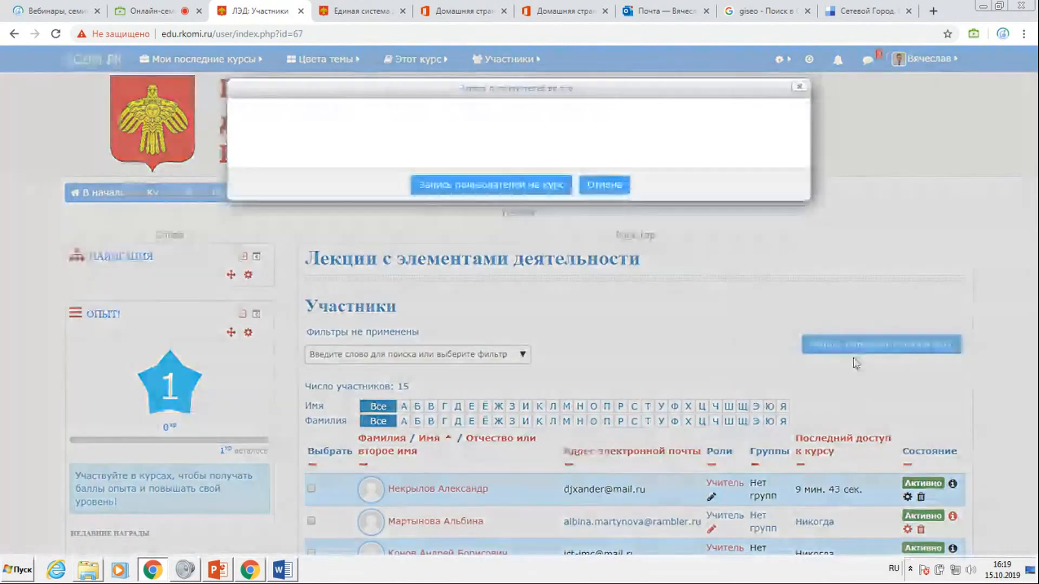
pyautogui.click(481, 178)
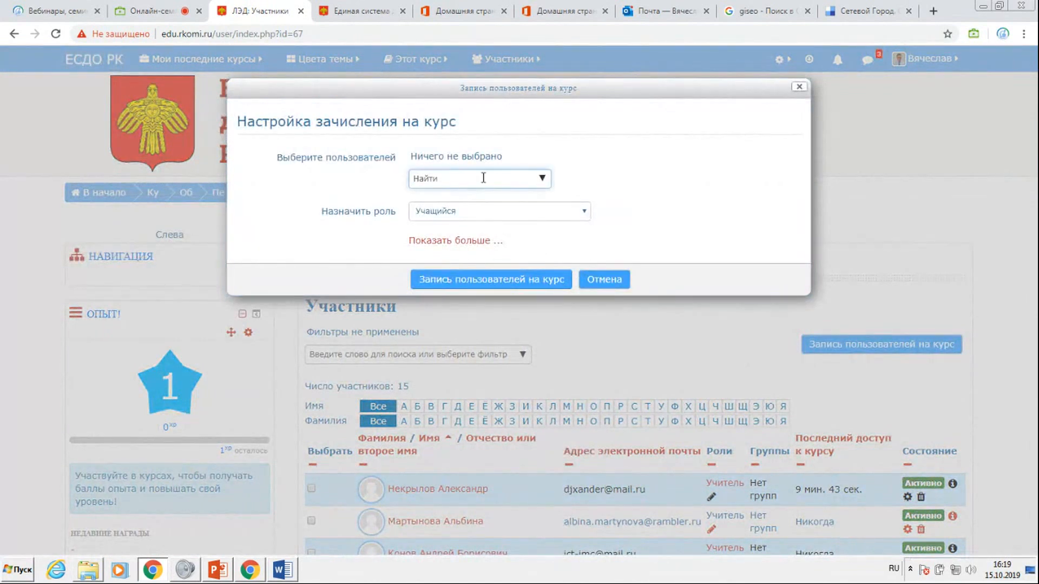
pyautogui.write('Бес')
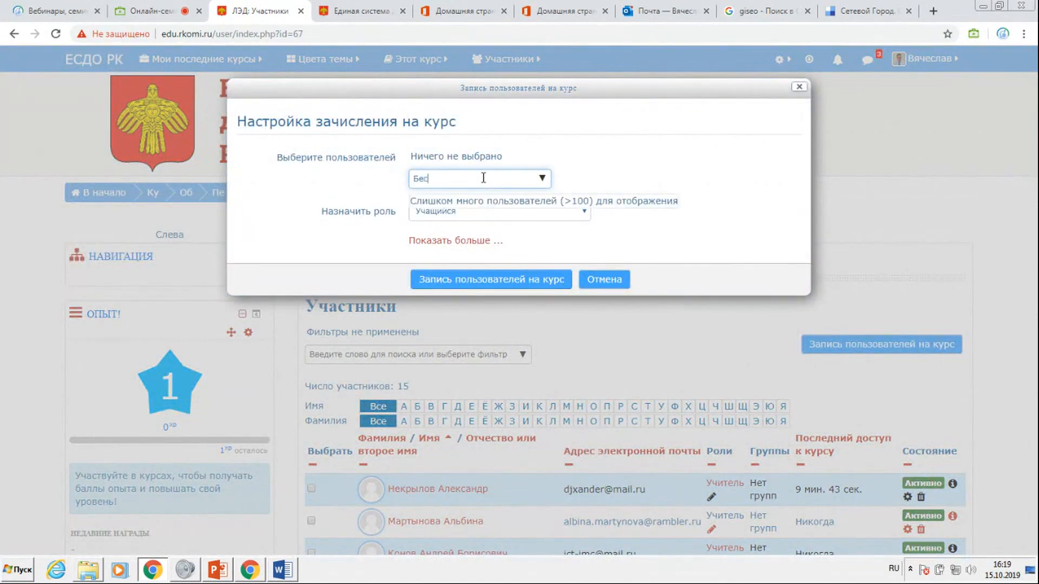
pyautogui.write('паль')
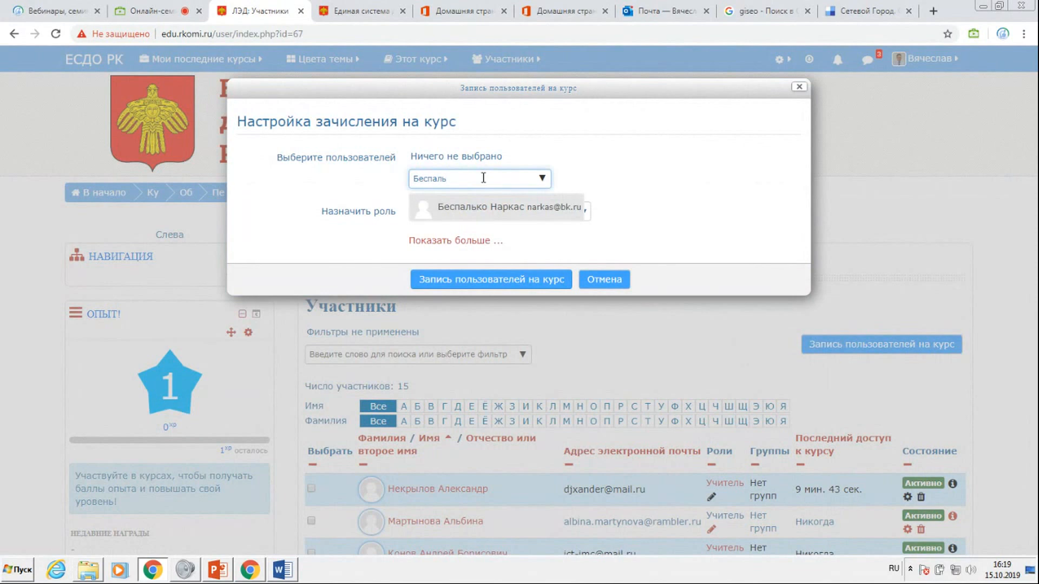
pyautogui.click(486, 208)
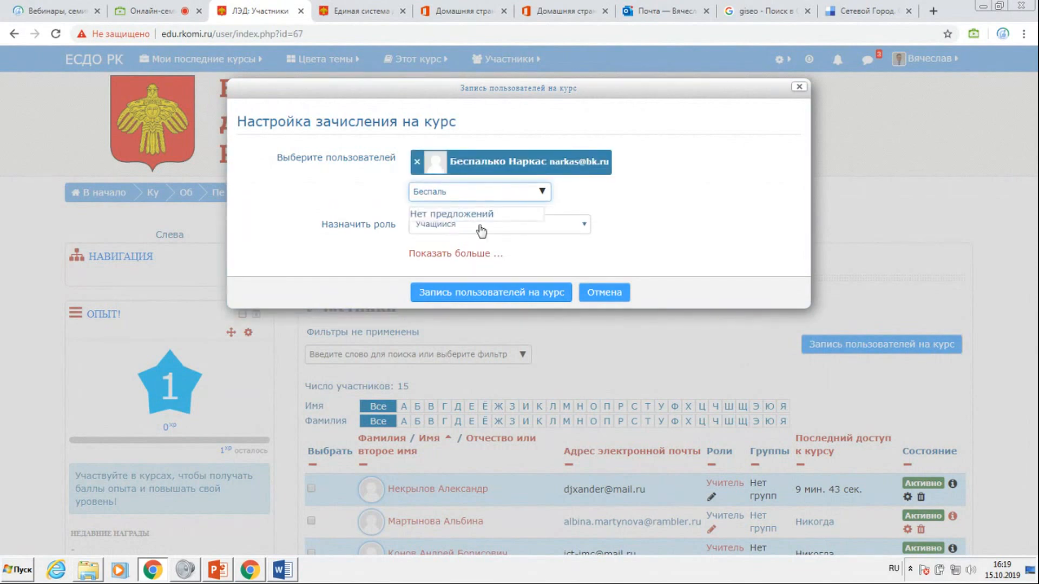
pyautogui.click(539, 227)
pyautogui.click(471, 250)
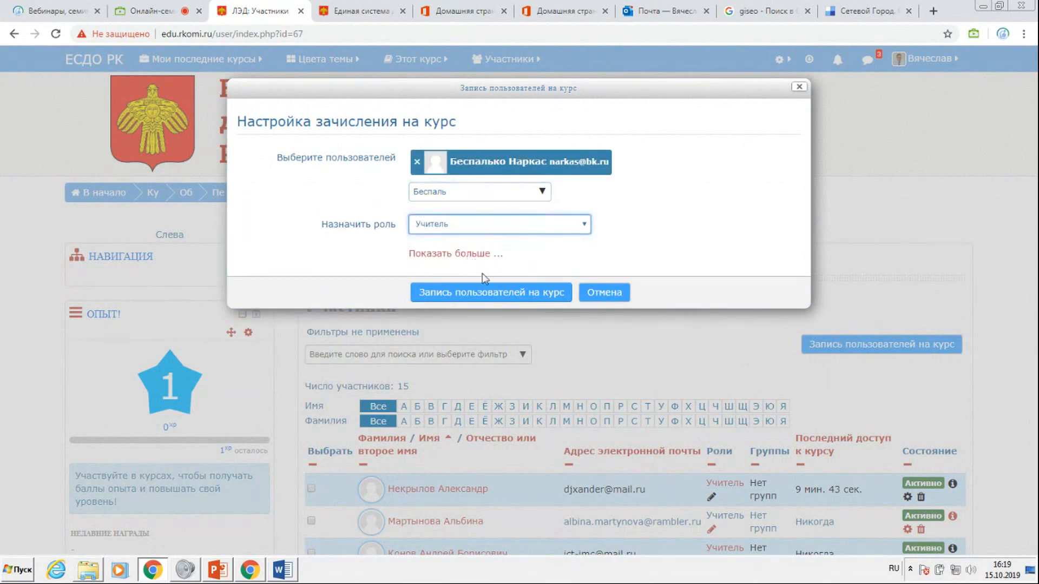
pyautogui.click(490, 298)
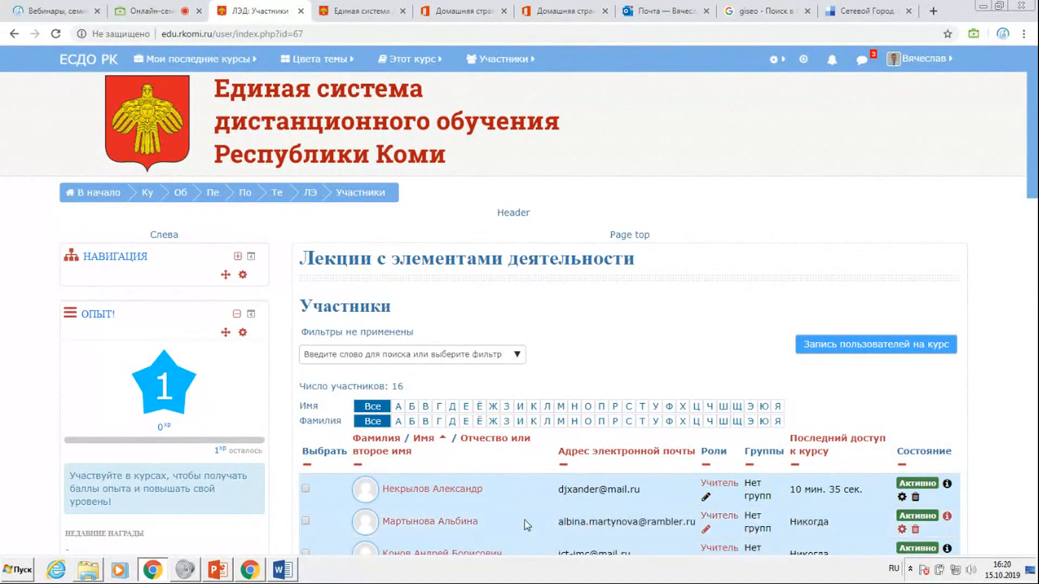
# Browse the course categories from the home page through Образование and Учащиеся to Начальное общее образование, and return to Учащиеся.
pyautogui.click(153, 152)
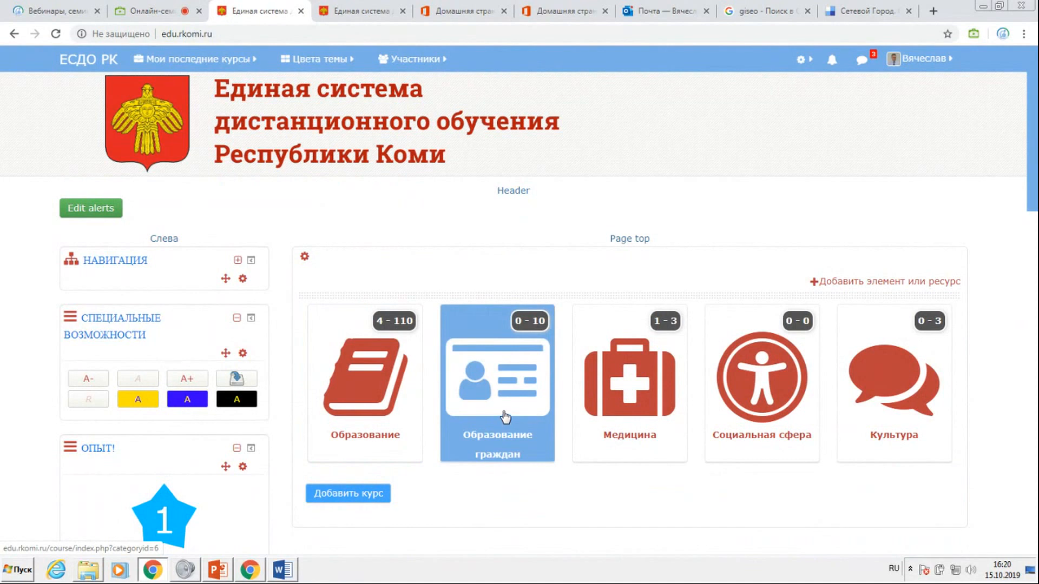
pyautogui.click(368, 385)
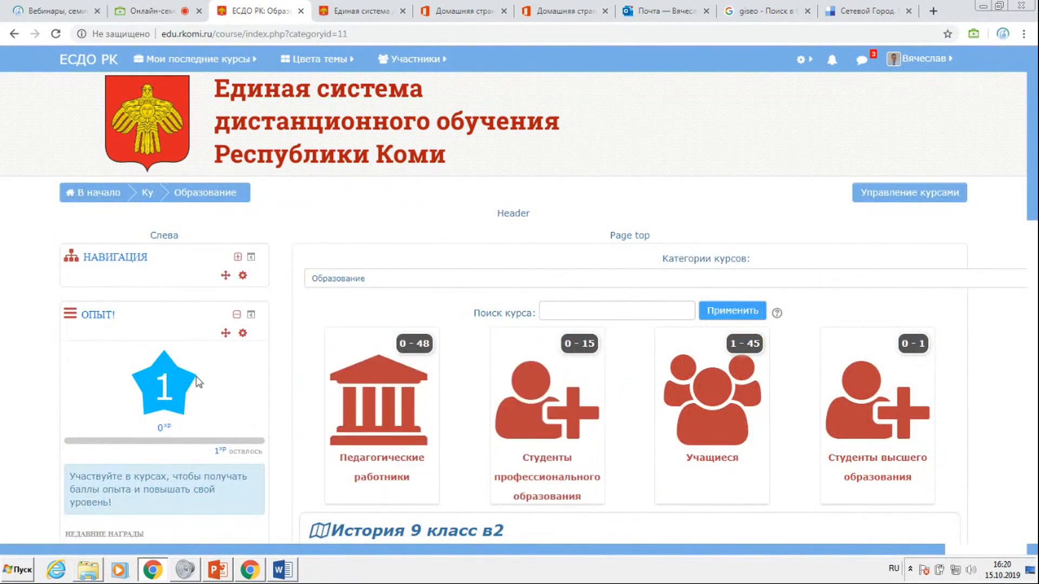
pyautogui.scroll(-15, 183, 501)
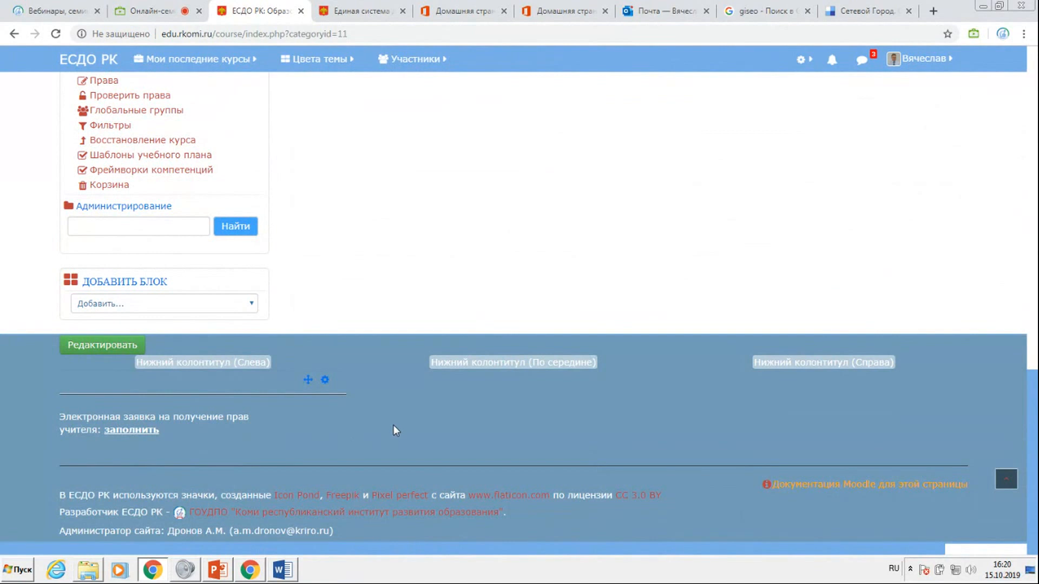
pyautogui.scroll(12, 395, 430)
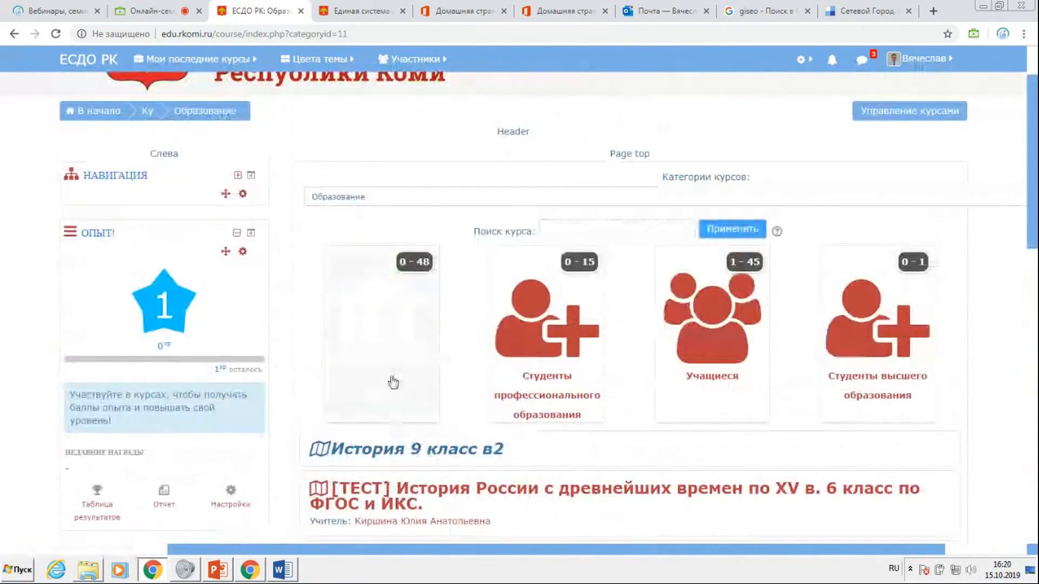
pyautogui.click(710, 356)
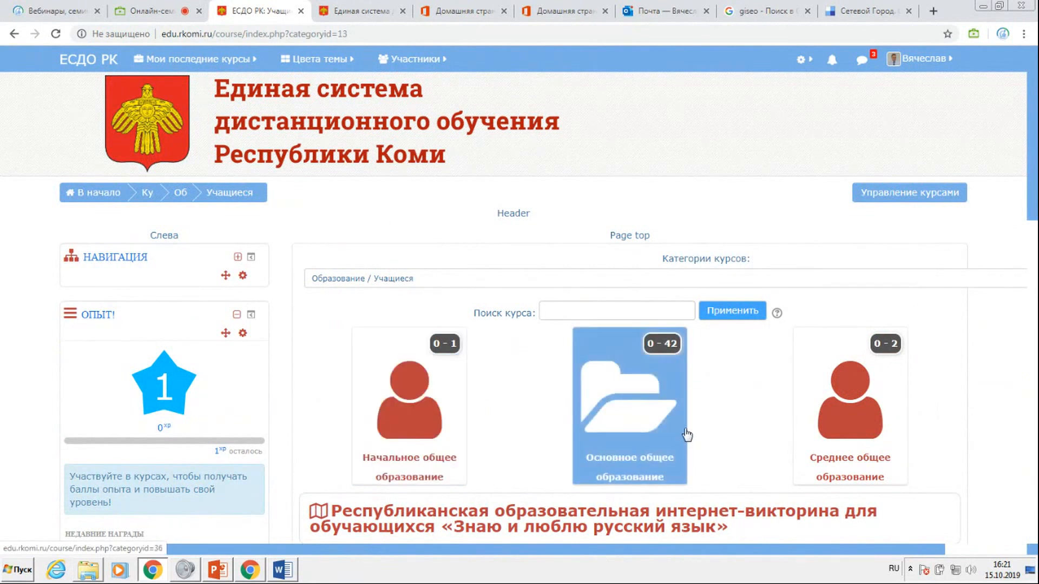
pyautogui.click(424, 421)
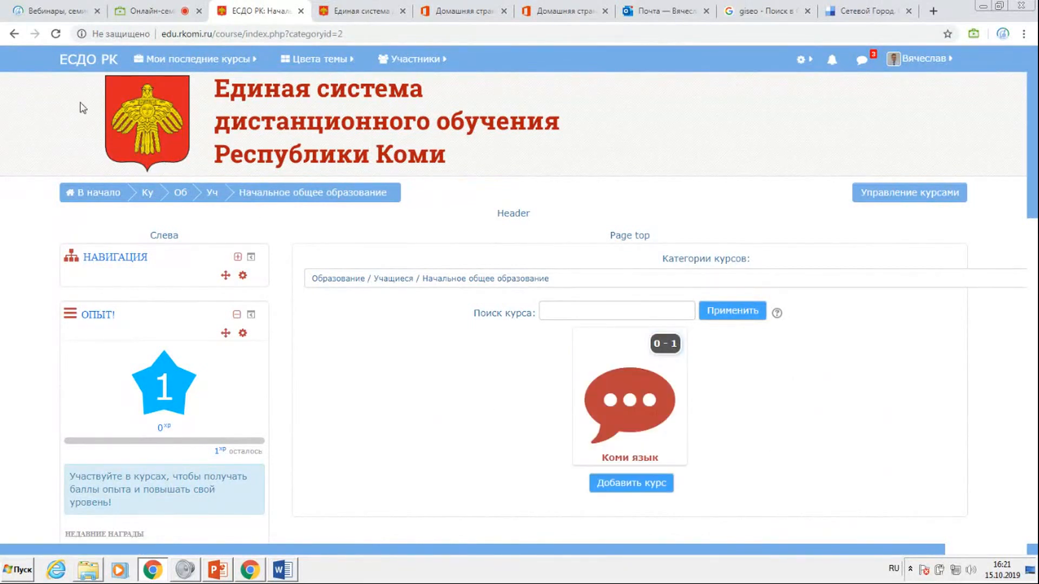
pyautogui.click(15, 34)
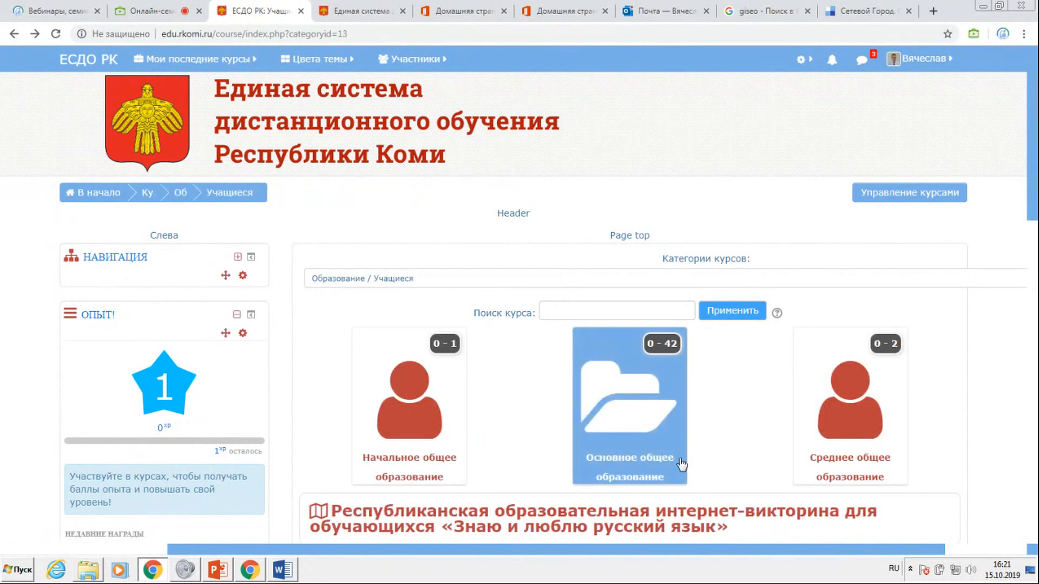
# Open the course "Подготовка к ОГЭ по информатике" from the category Основное общее образование / Информатика.
pyautogui.click(641, 422)
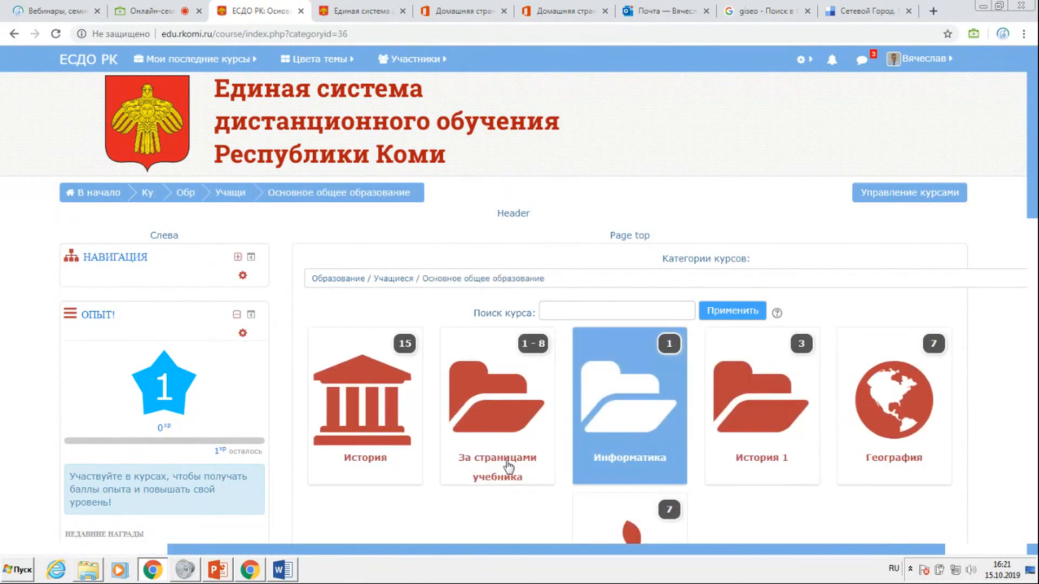
pyautogui.click(633, 426)
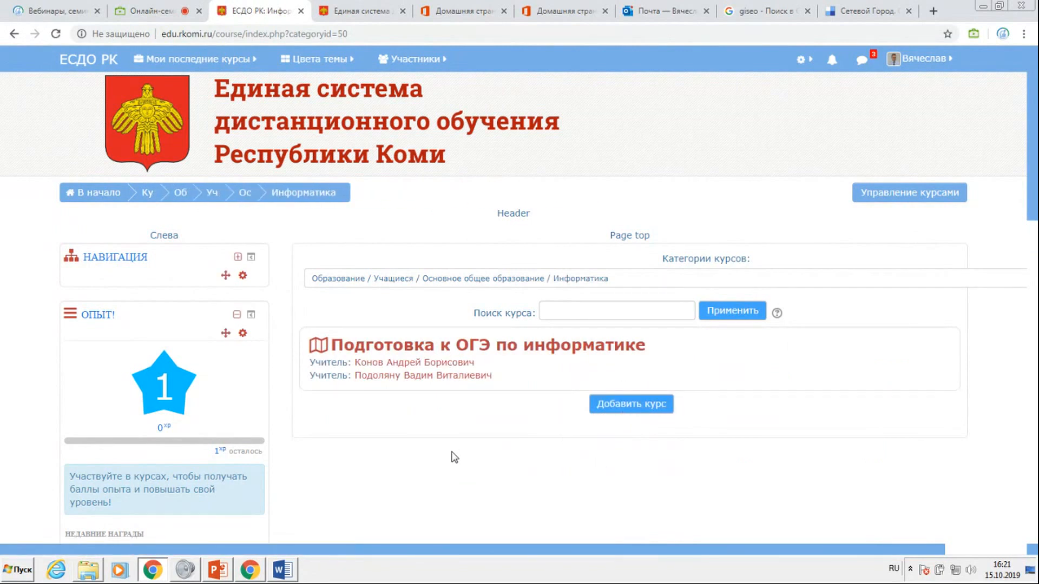
pyautogui.click(447, 348)
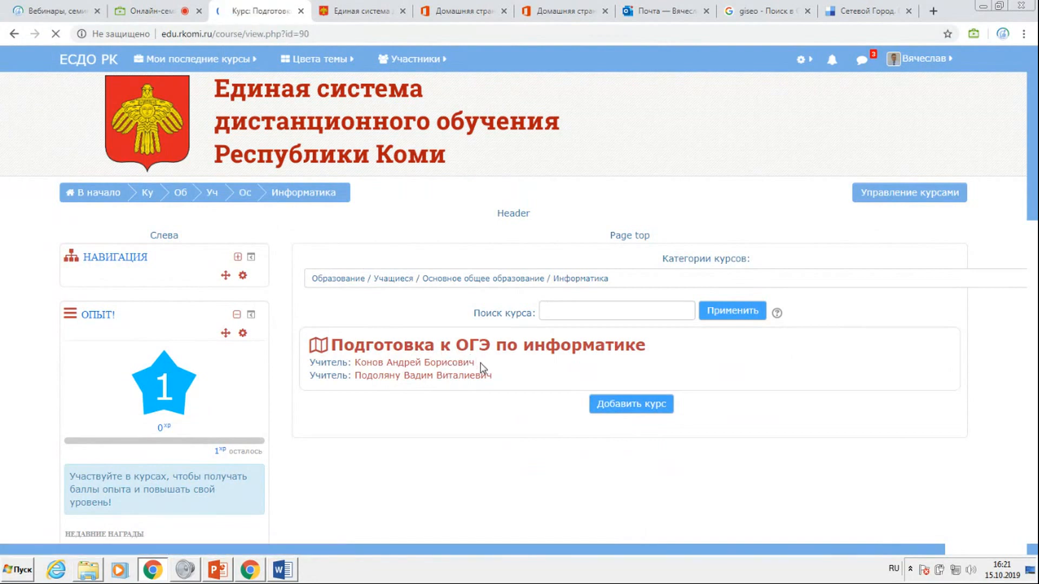
# Look over the course's basic, advanced and high-level task sections down to Тема 4, and return to the site home page.
pyautogui.scroll(-2, 528, 346)
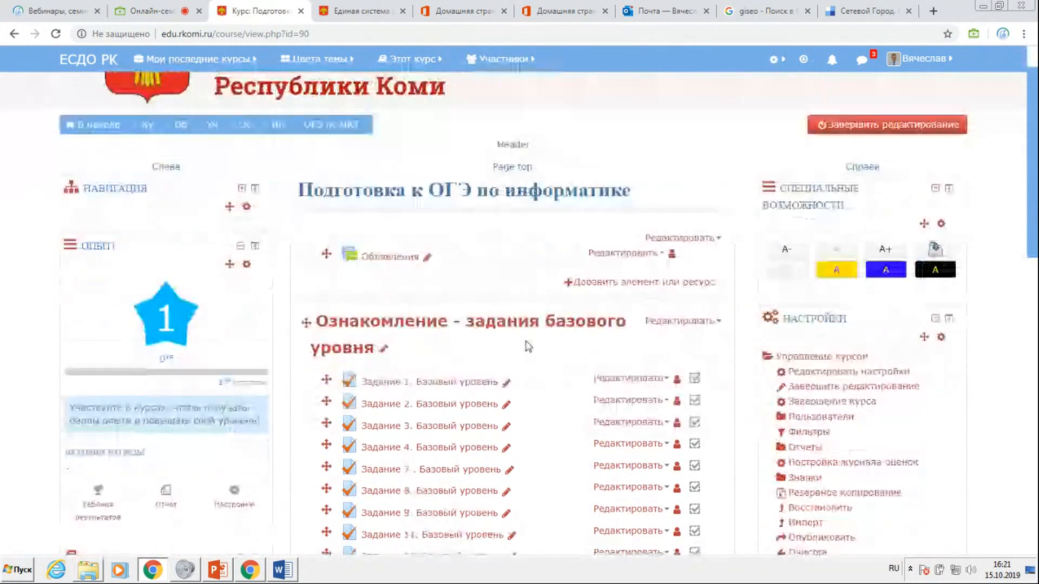
pyautogui.scroll(-2, 528, 346)
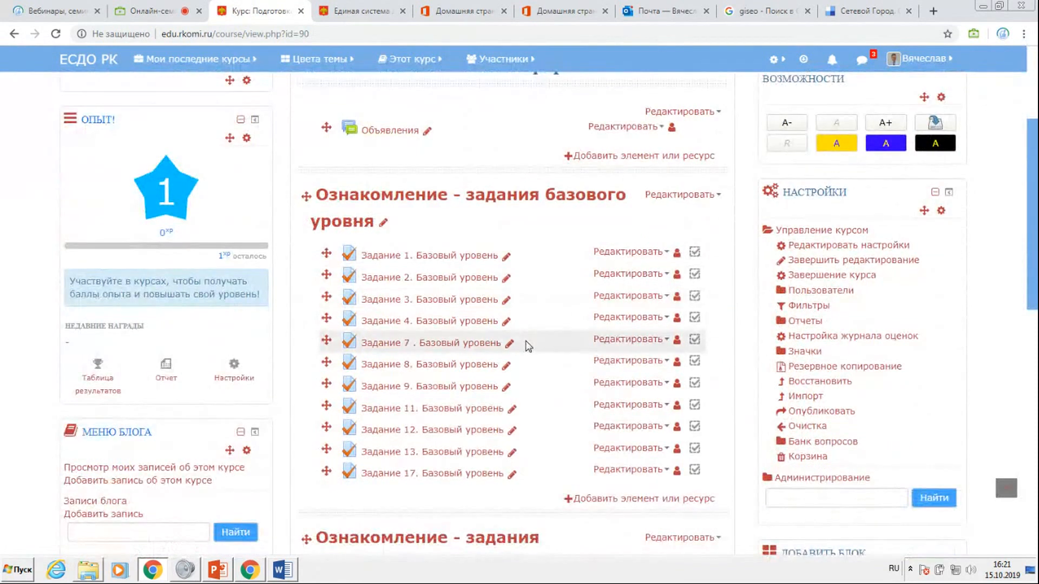
pyautogui.scroll(-2, 528, 346)
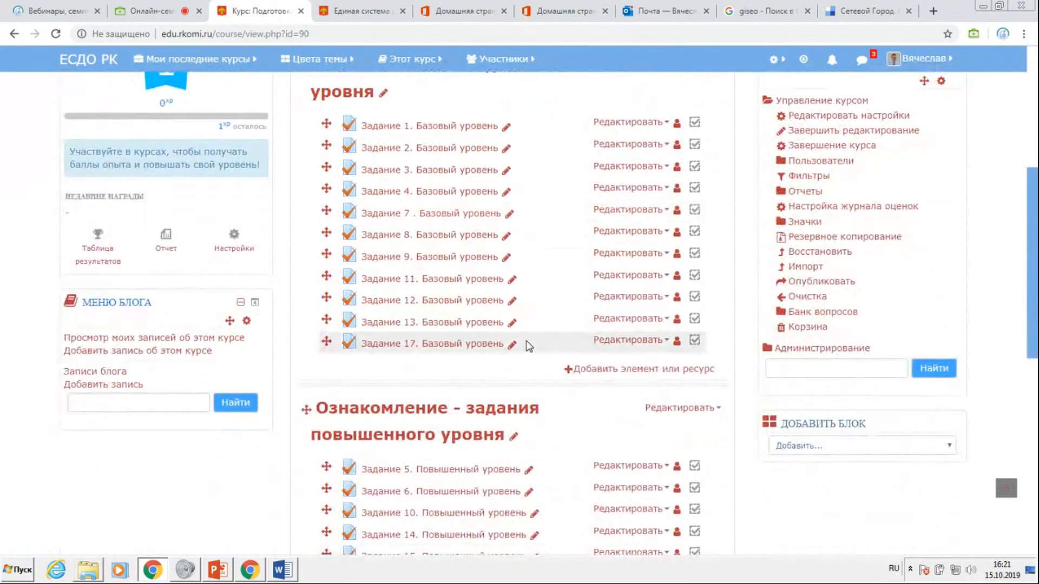
pyautogui.scroll(-4, 528, 346)
pyautogui.scroll(-2, 528, 347)
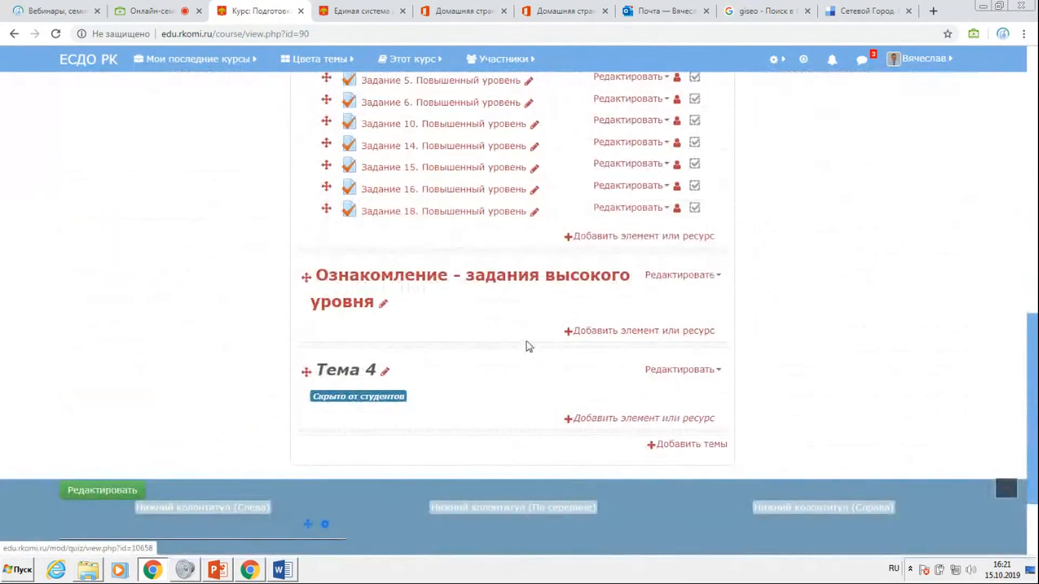
pyautogui.scroll(-2, 528, 347)
pyautogui.scroll(10, 527, 347)
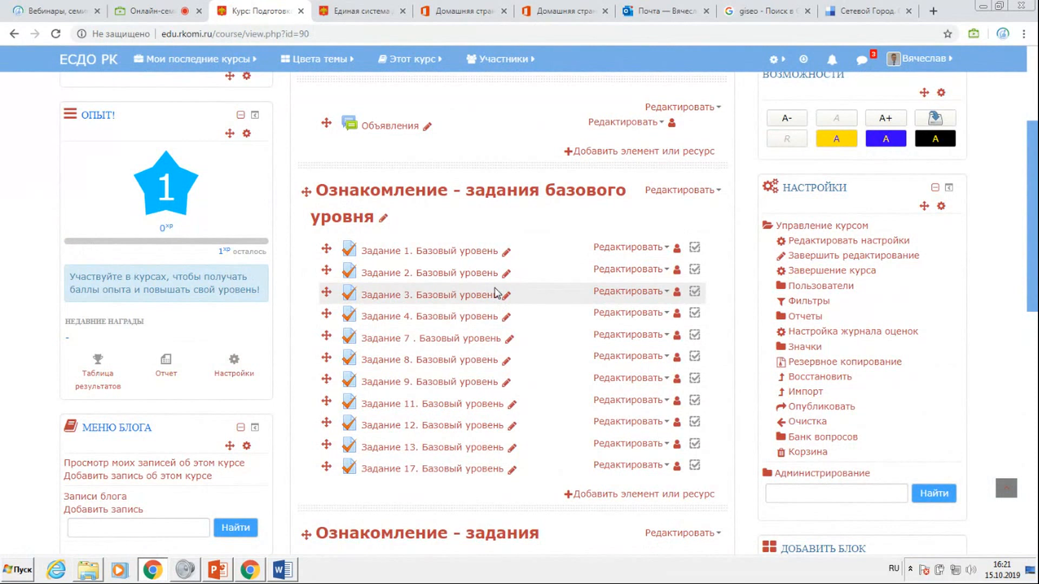
pyautogui.scroll(4, 495, 292)
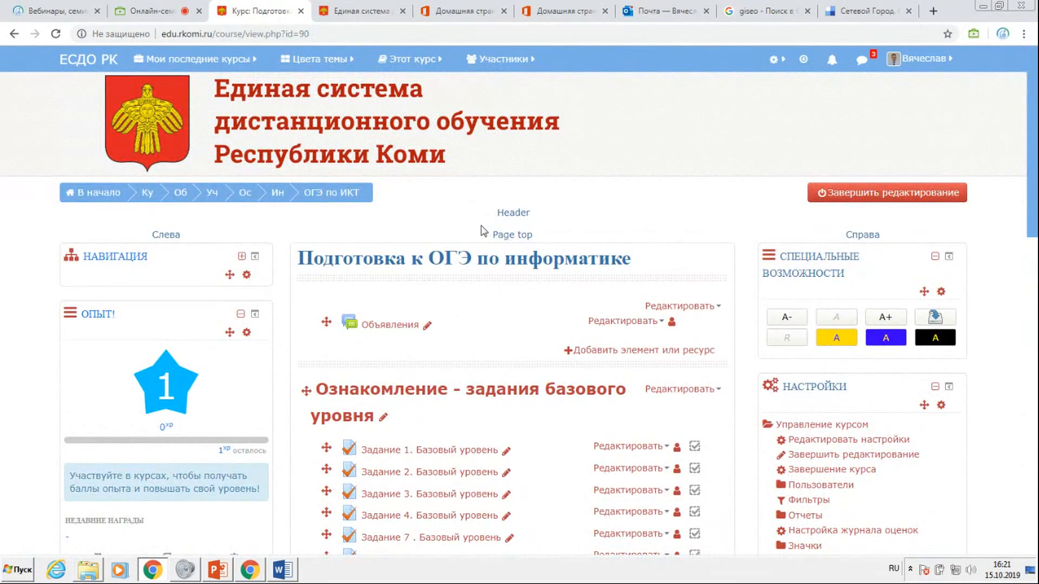
pyautogui.click(173, 114)
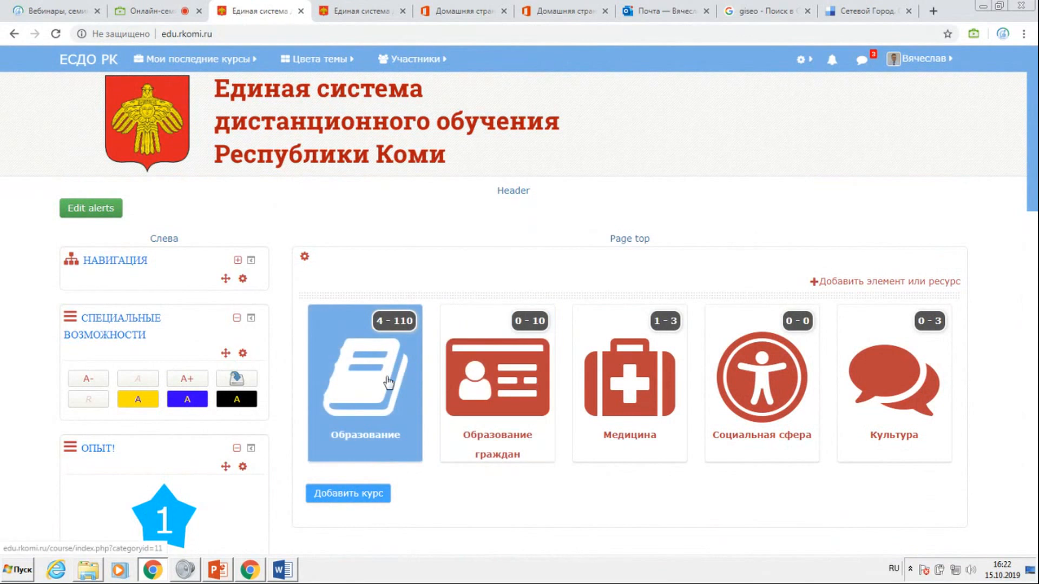
# Open the course "Лекции с элементами деятельности" through Образование / Педагогические работники / Повышение квалификации and the test site for creating Moodle courses.
pyautogui.click(365, 379)
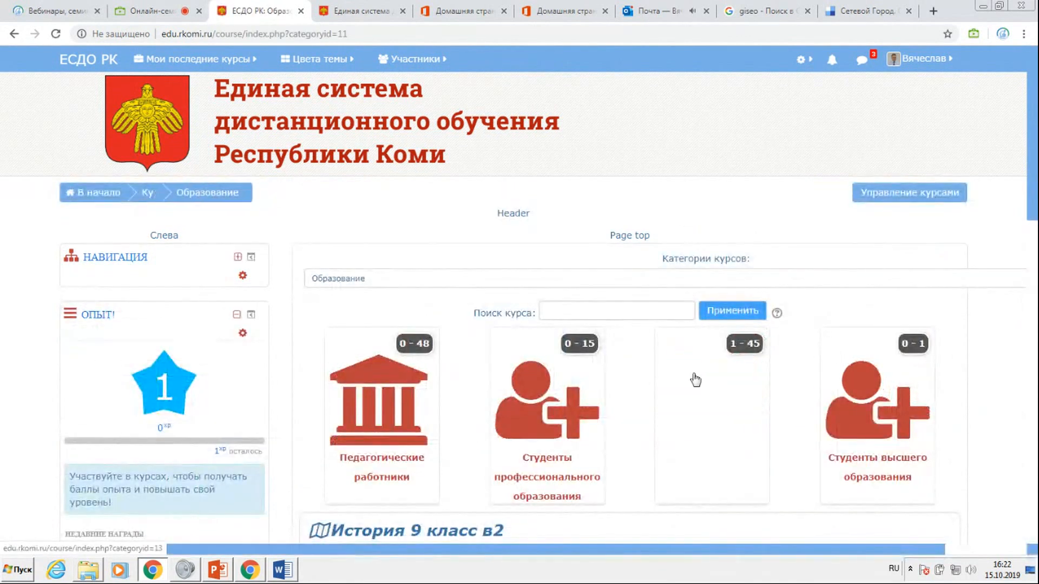
pyautogui.click(397, 419)
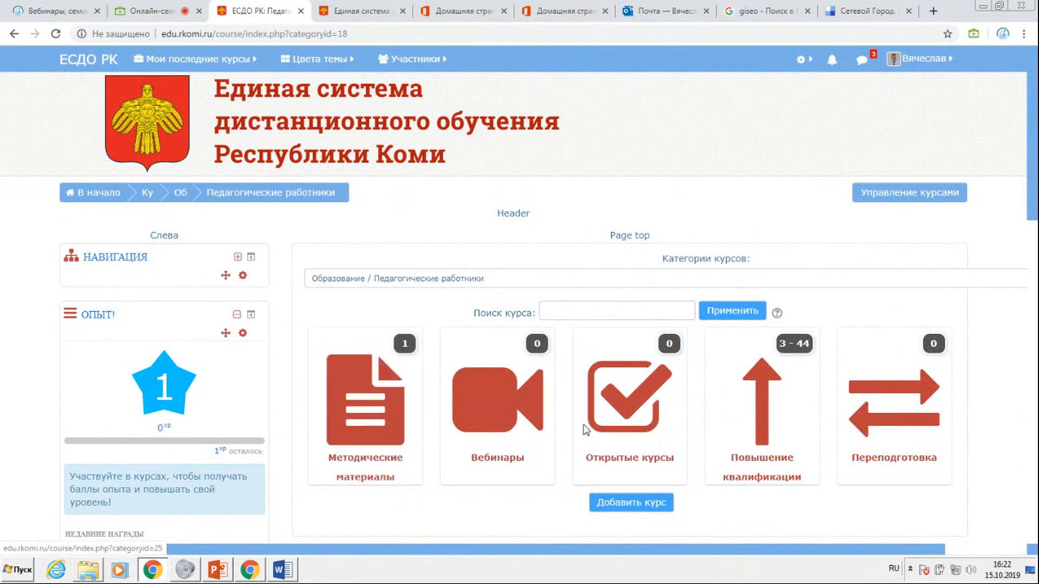
pyautogui.click(728, 447)
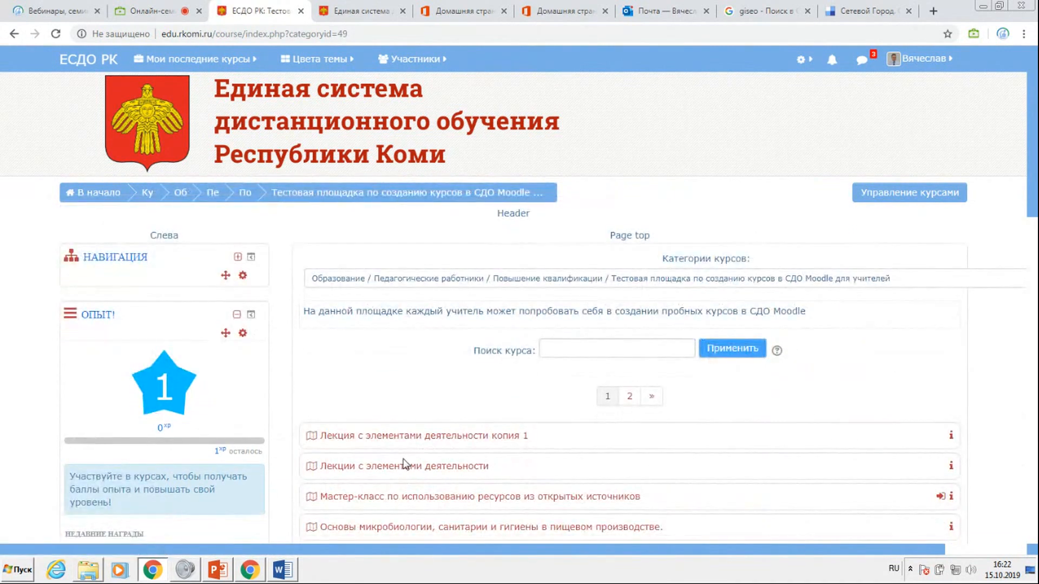
pyautogui.click(435, 467)
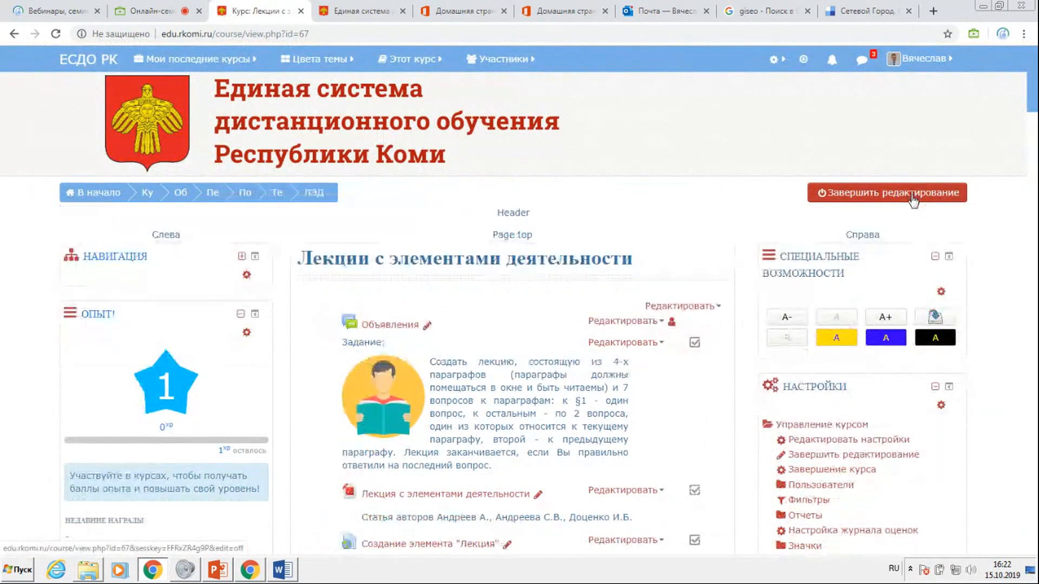
# Turn off editing mode in the course and open its list of enrolled participants.
pyautogui.click(914, 195)
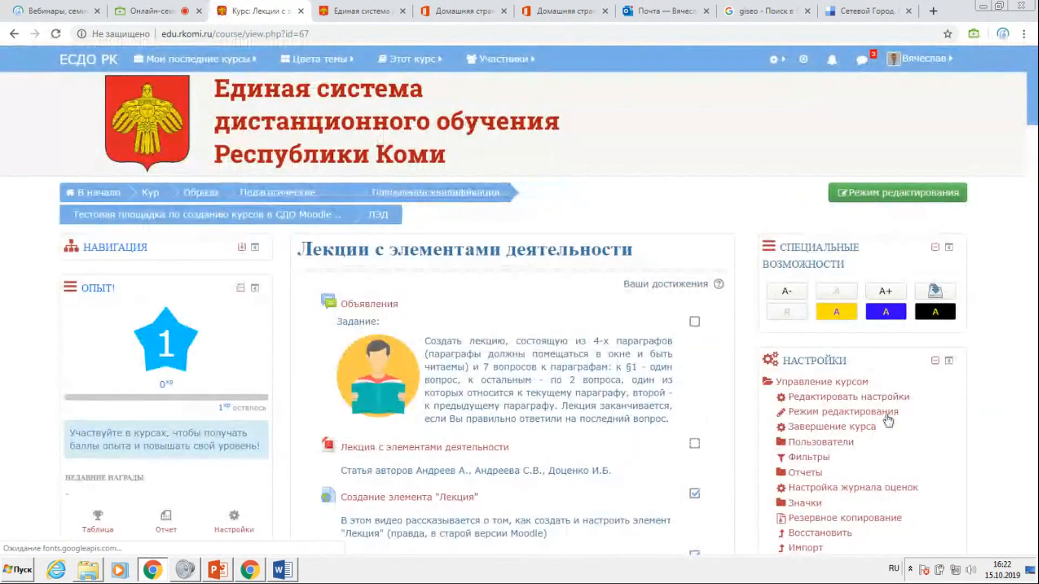
pyautogui.click(811, 414)
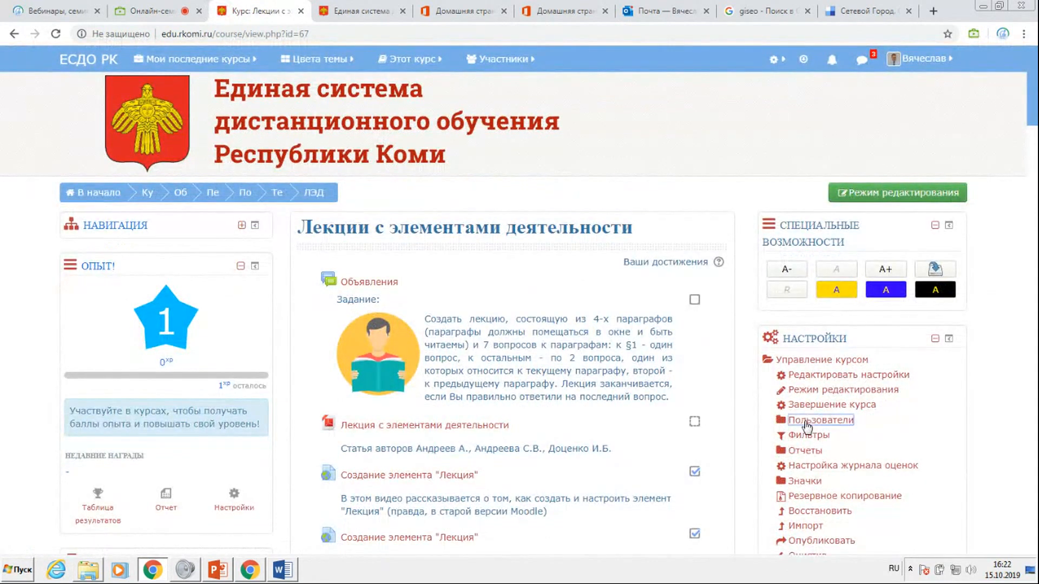
pyautogui.click(821, 453)
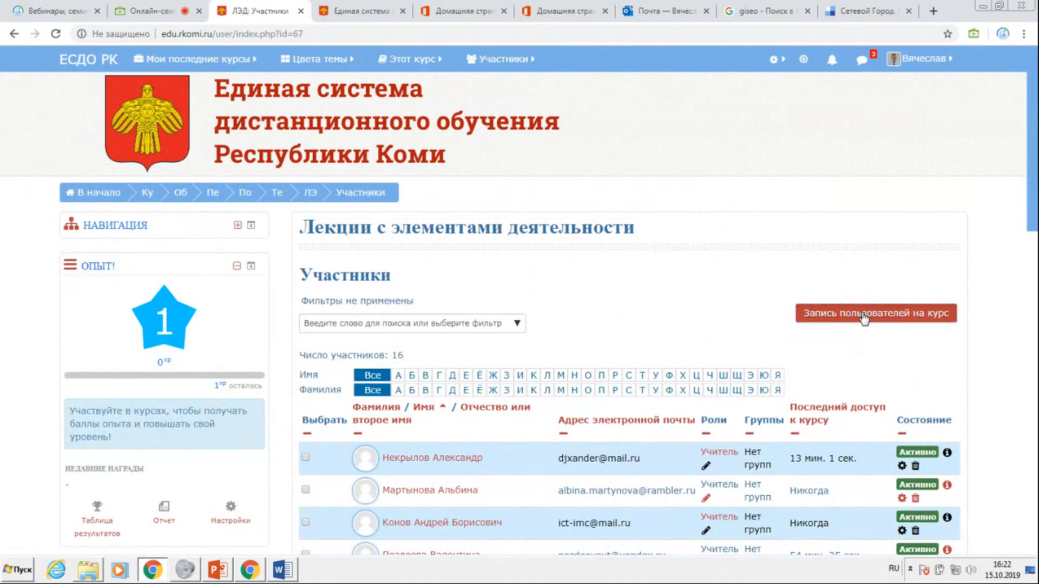
pyautogui.click(864, 315)
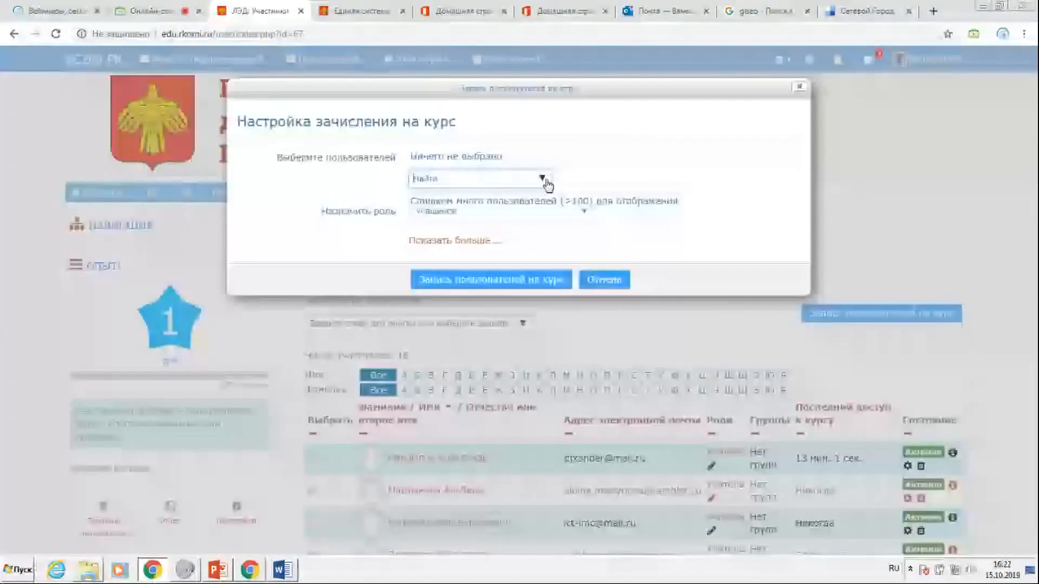
pyautogui.click(528, 206)
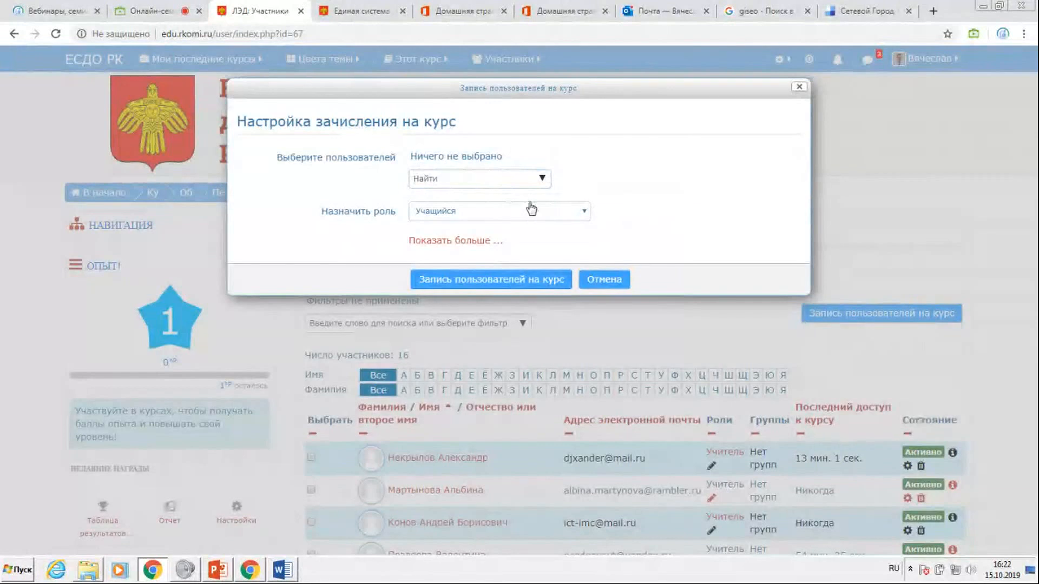
pyautogui.click(526, 279)
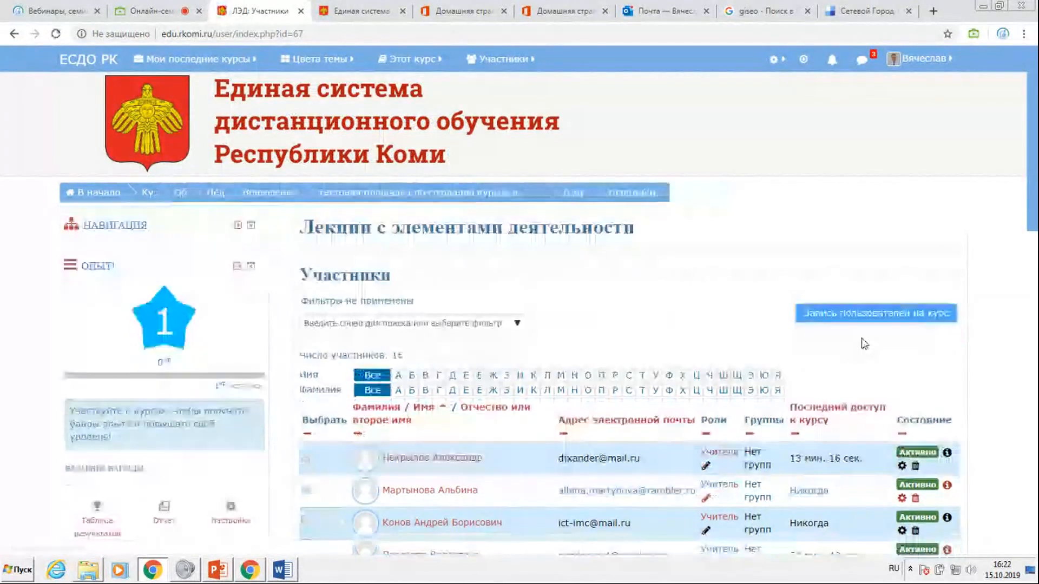
pyautogui.click(870, 319)
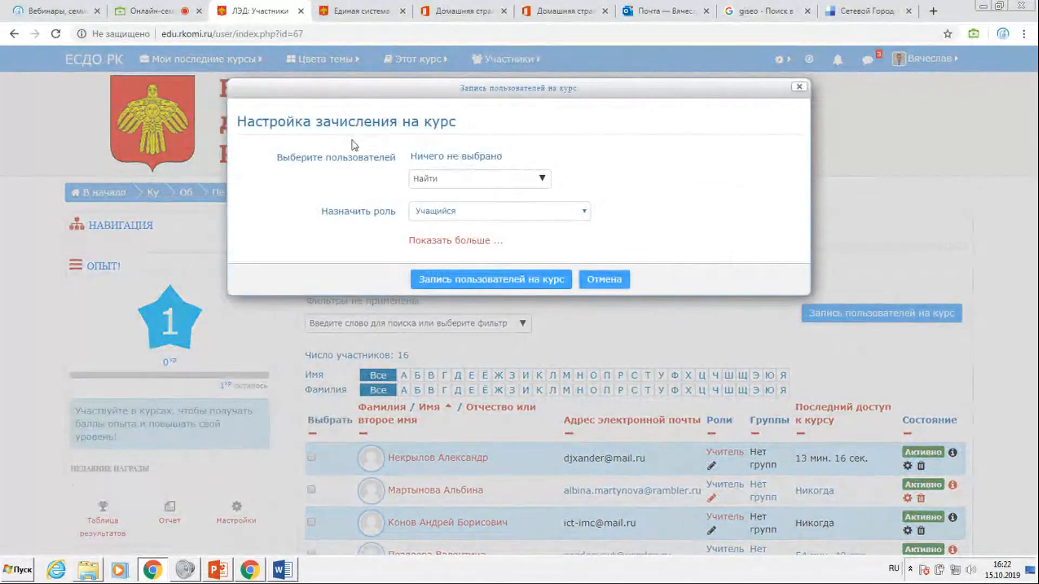
pyautogui.click(330, 161)
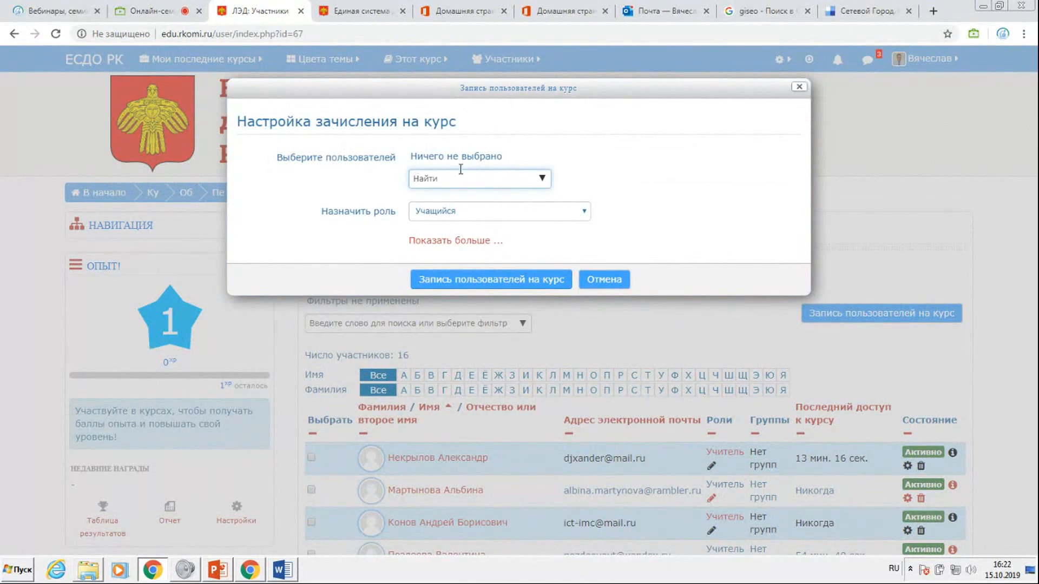
pyautogui.write('Попо')
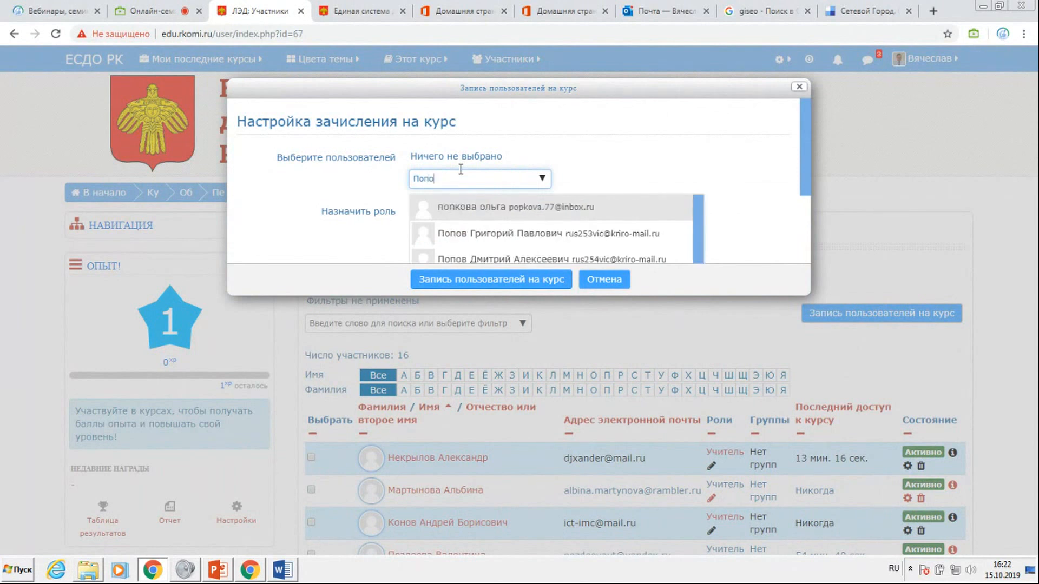
pyautogui.write('ва')
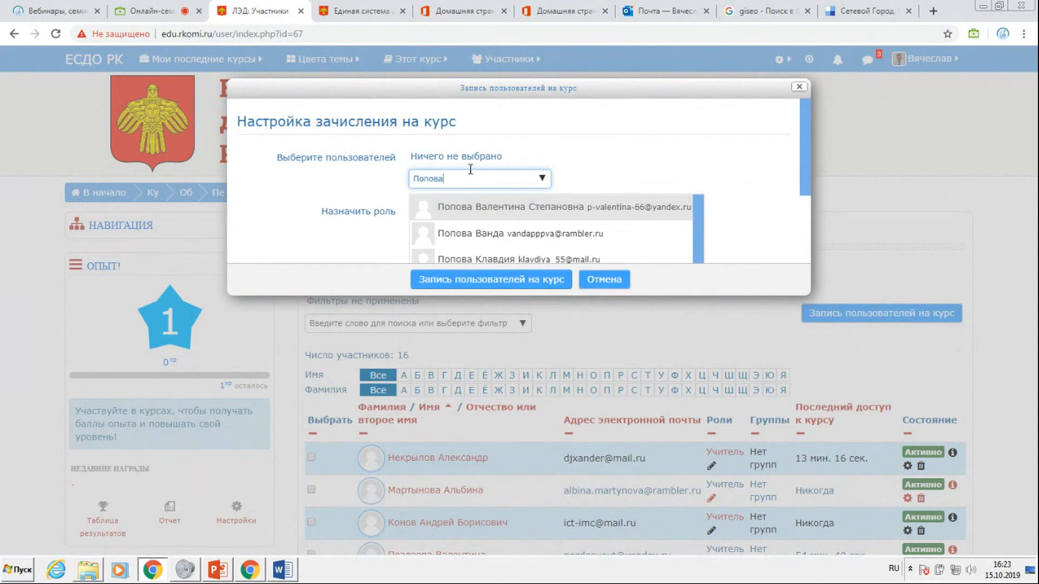
# Check the site messages for the full name in the second newest enrolment request, and close the messages.
pyautogui.click(870, 64)
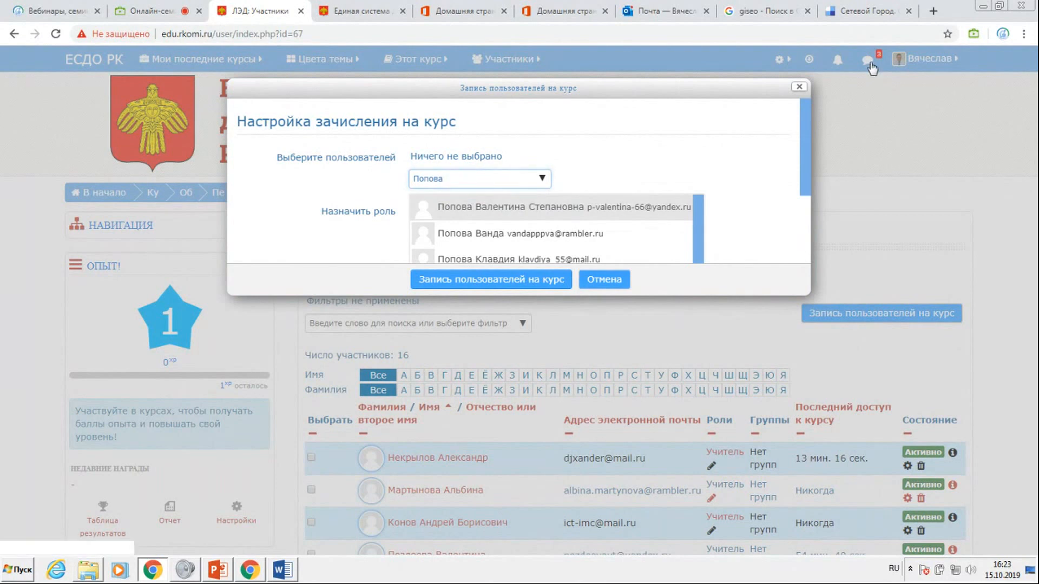
pyautogui.click(870, 64)
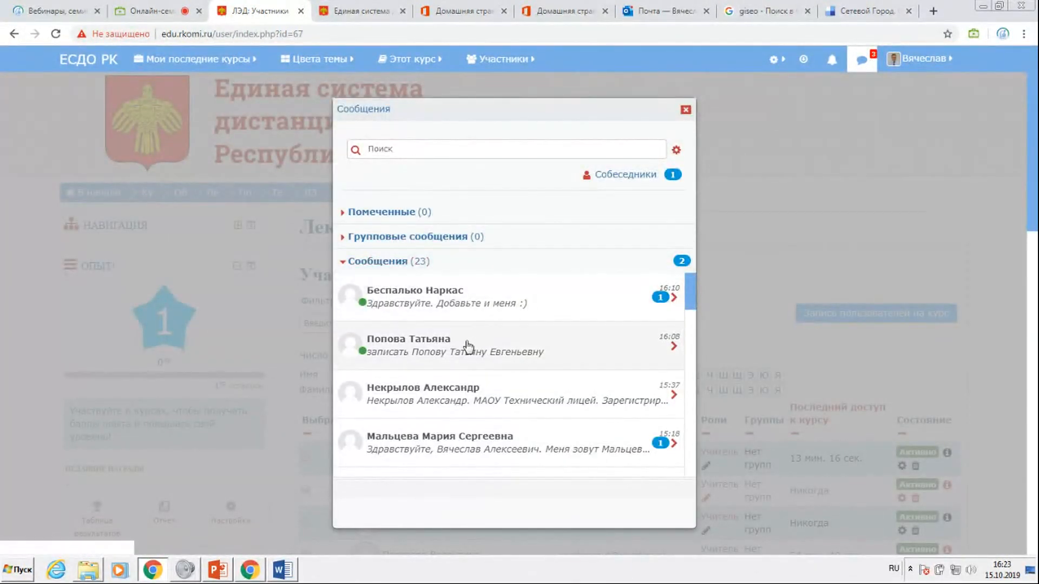
pyautogui.click(433, 355)
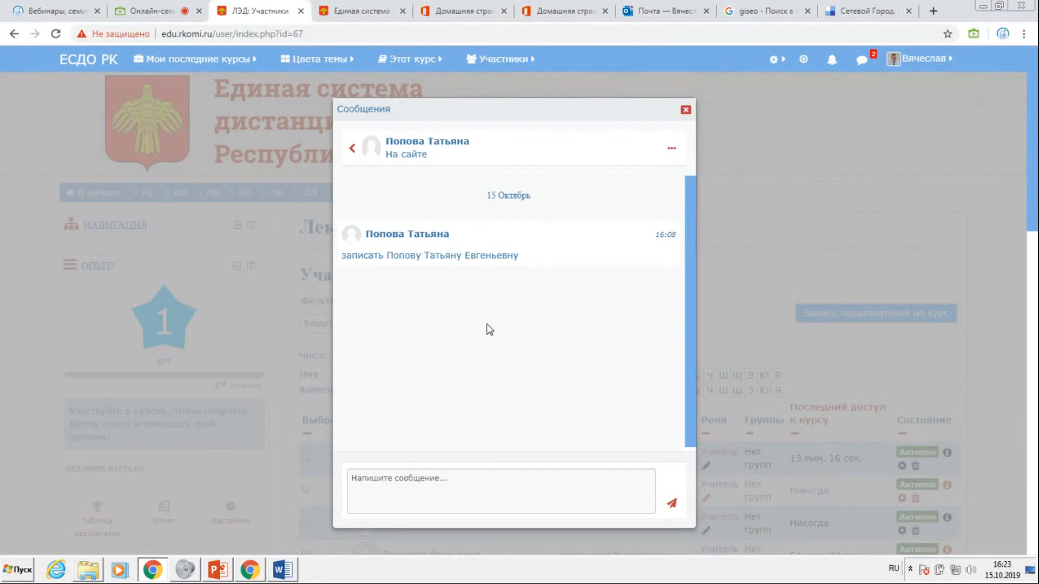
pyautogui.click(685, 109)
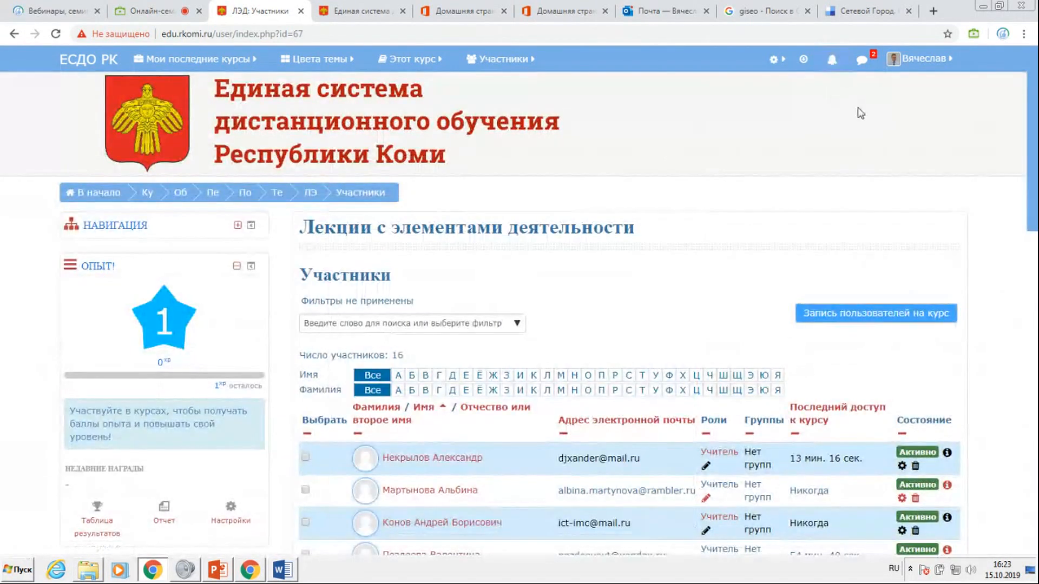
# Find the sender of that request by surname and enrol her in the course with the role Учитель.
pyautogui.click(909, 320)
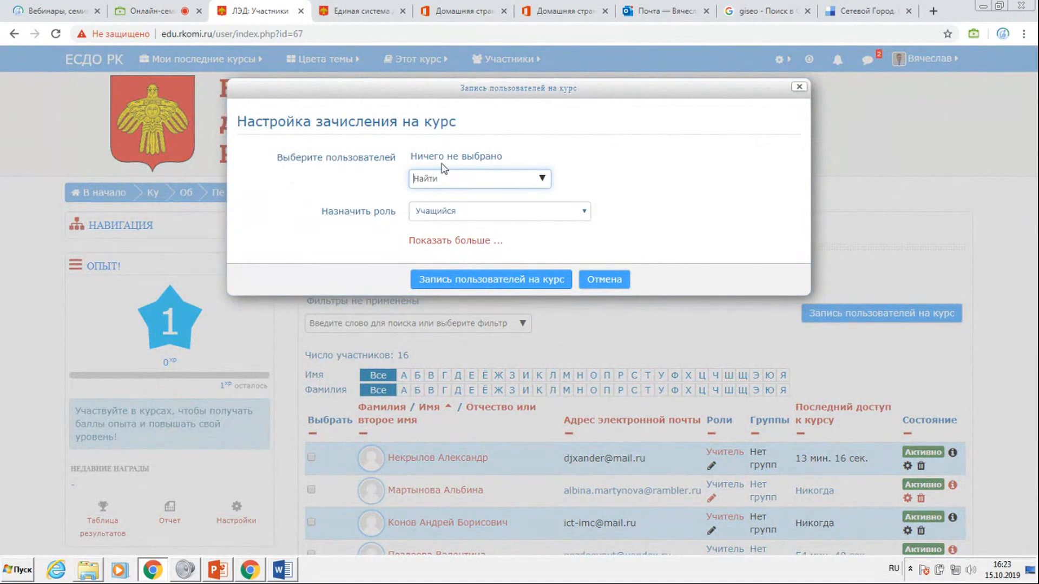
pyautogui.write('Попова')
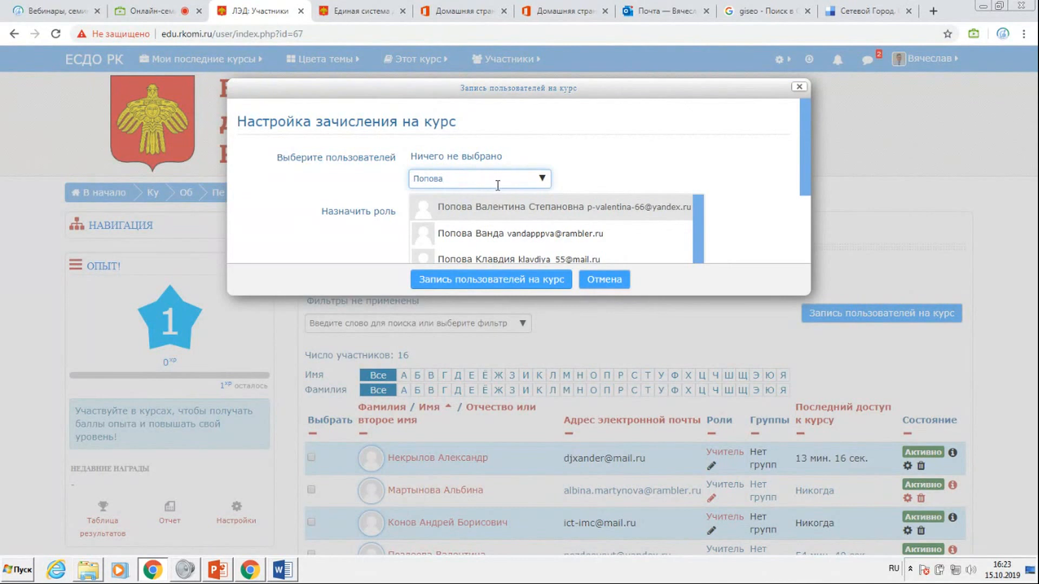
pyautogui.scroll(-1, 504, 197)
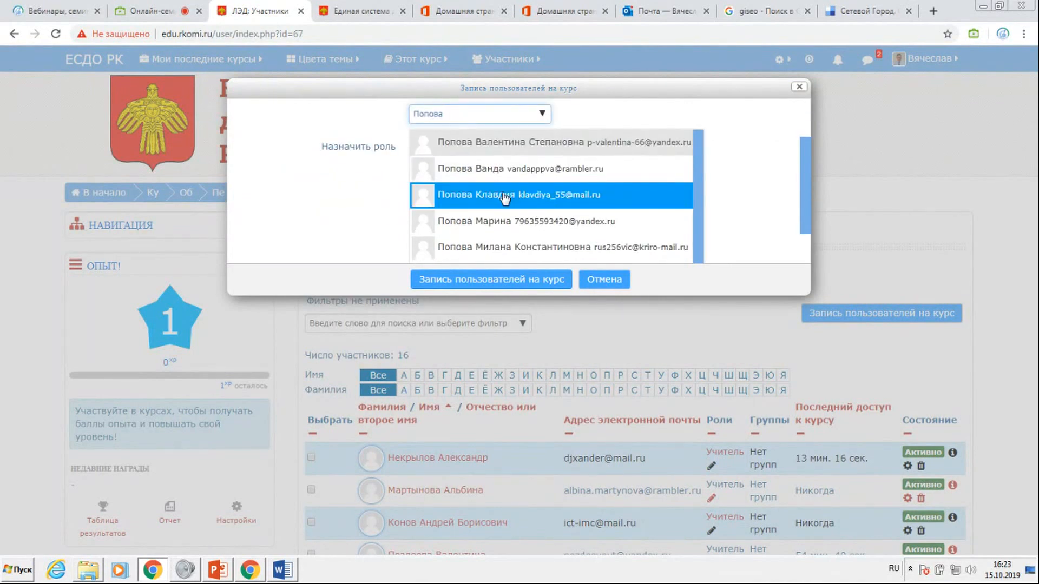
pyautogui.scroll(-3, 504, 197)
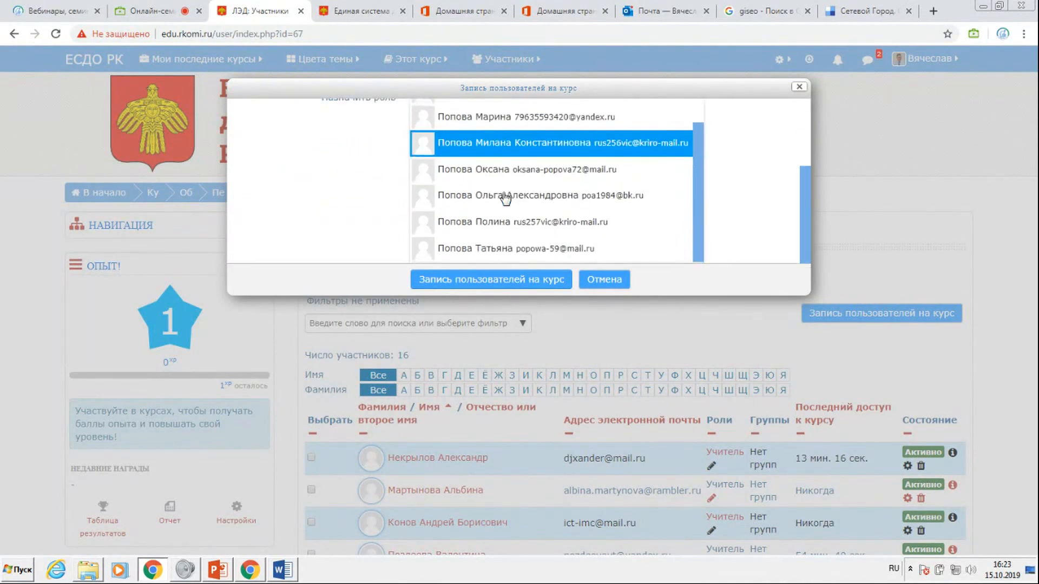
pyautogui.click(504, 247)
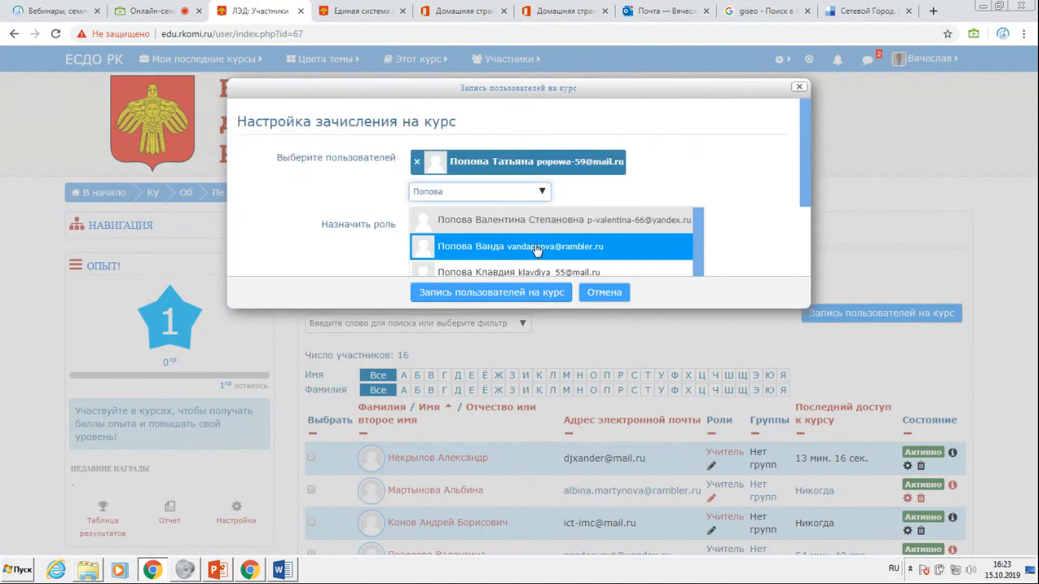
pyautogui.click(763, 179)
pyautogui.click(528, 232)
pyautogui.click(452, 250)
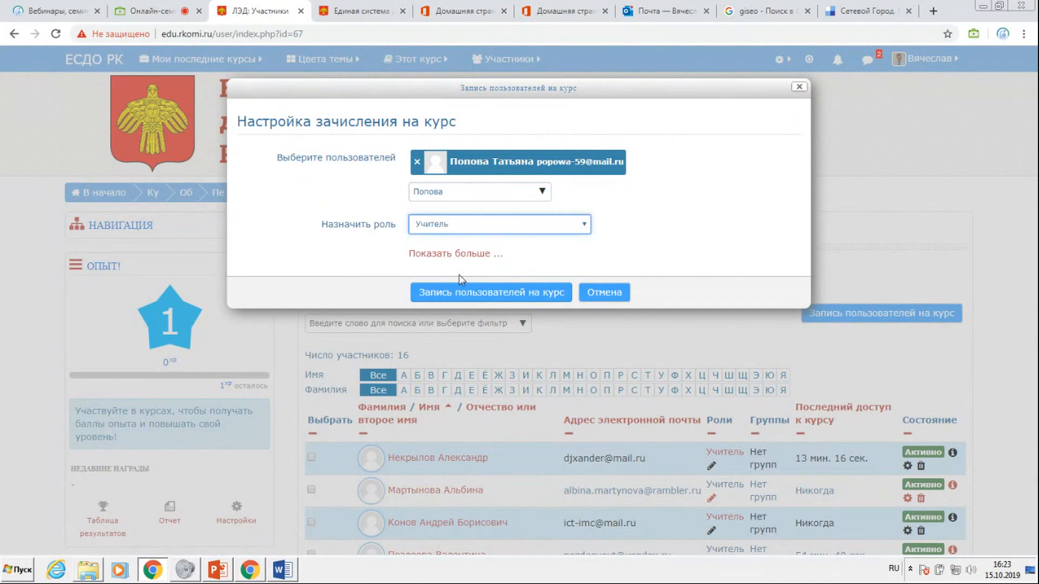
pyautogui.click(457, 292)
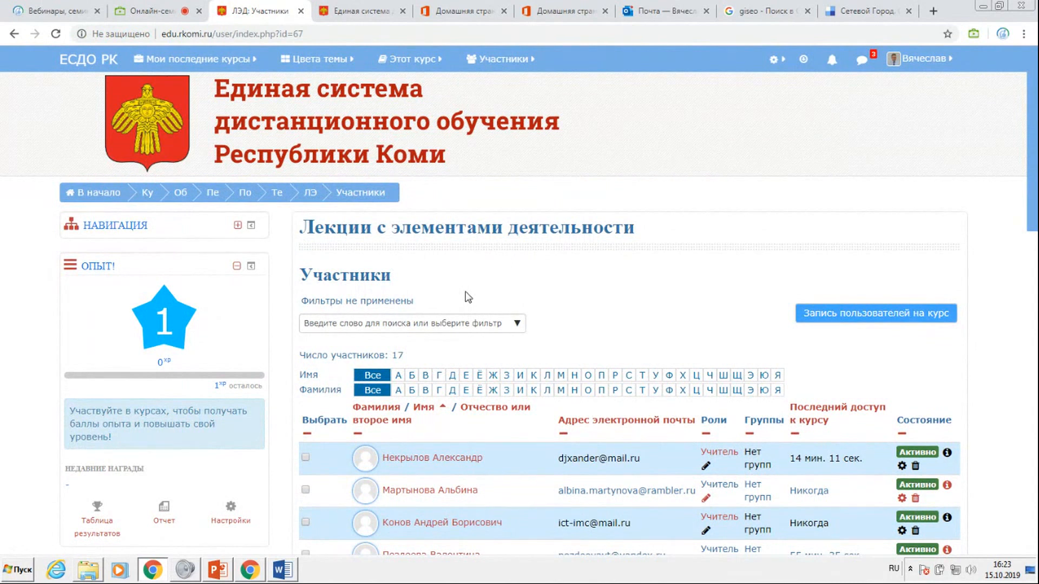
# Find another webinar participant by surname and enrol her in the course with the role Учитель.
pyautogui.click(856, 314)
pyautogui.click(437, 179)
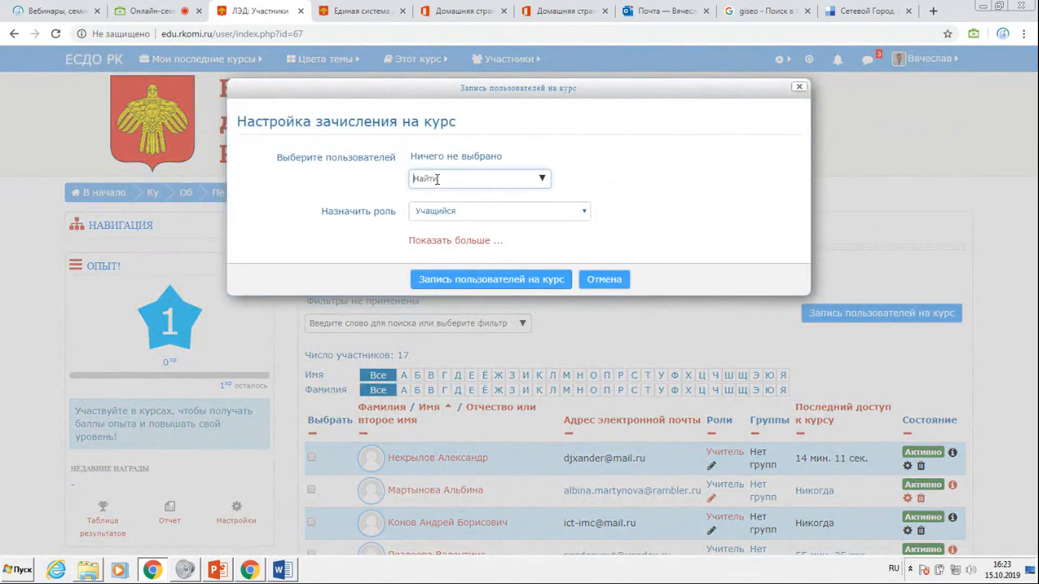
pyautogui.write('Мар')
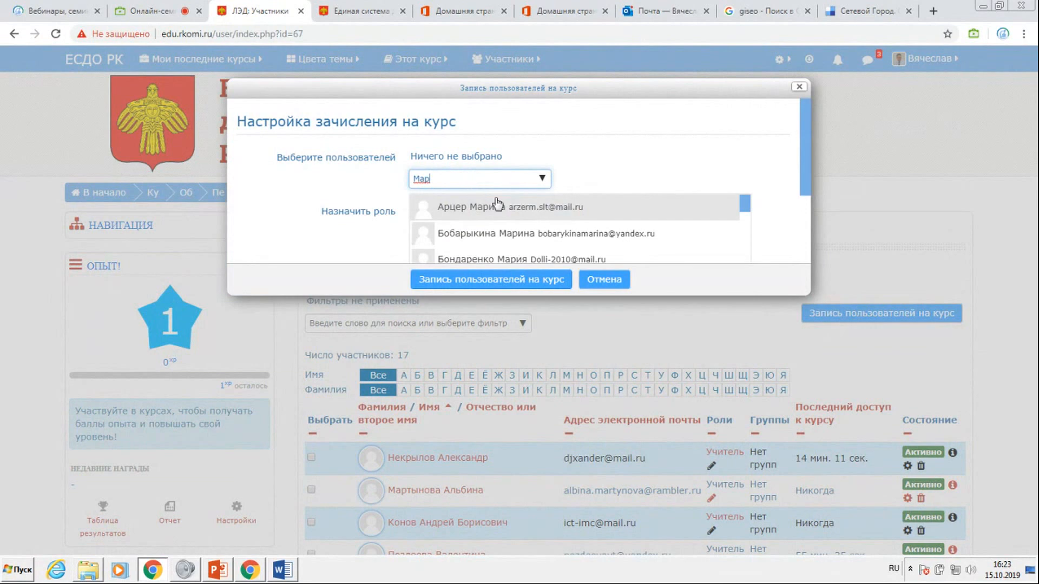
pyautogui.write('тыно')
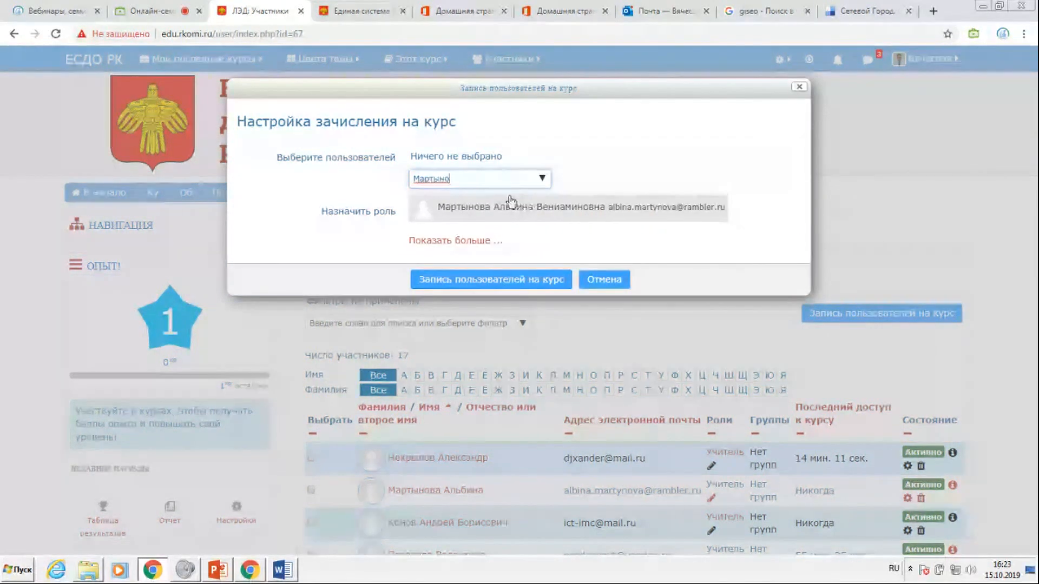
pyautogui.click(504, 214)
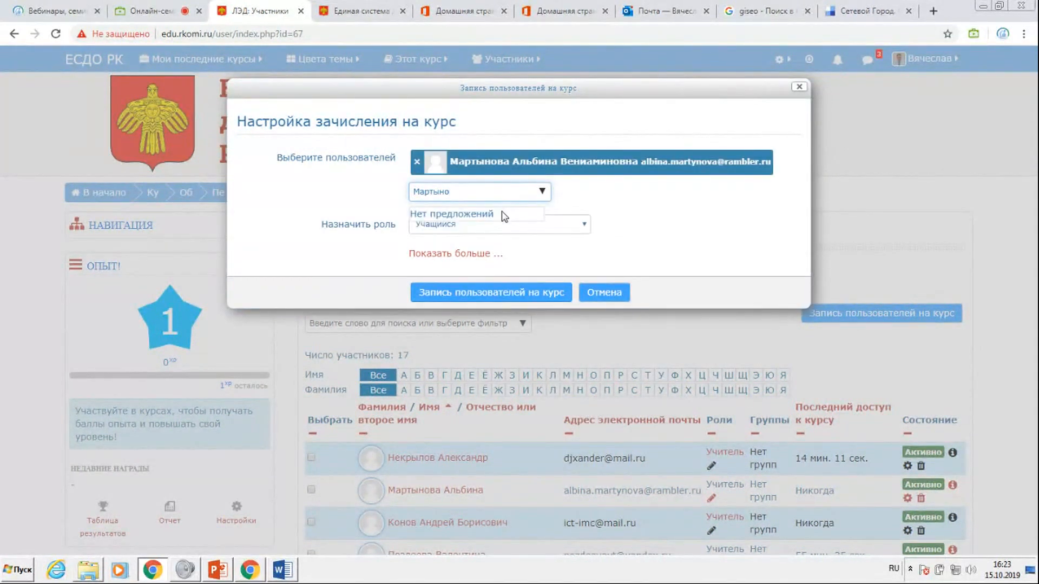
pyautogui.click(582, 225)
pyautogui.click(441, 250)
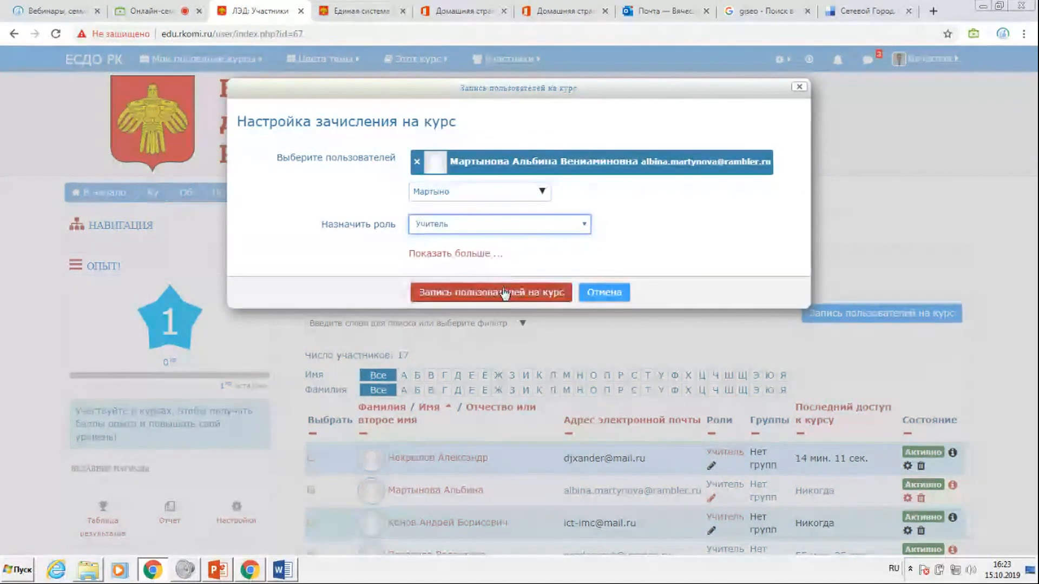
pyautogui.click(502, 295)
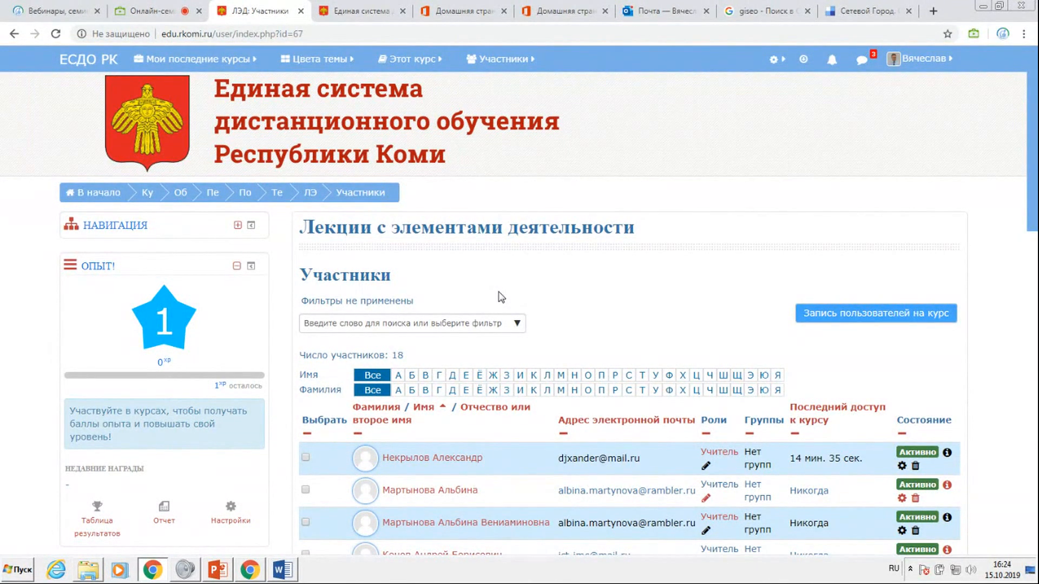
# Open the course's role-switching page, Переключиться к роли, from the account options.
pyautogui.click(932, 63)
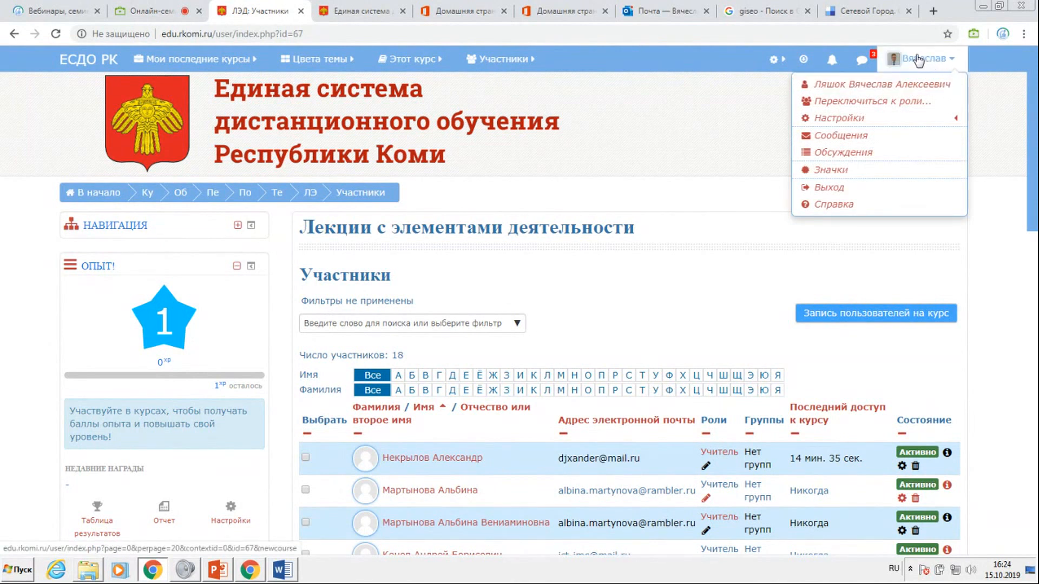
pyautogui.click(848, 136)
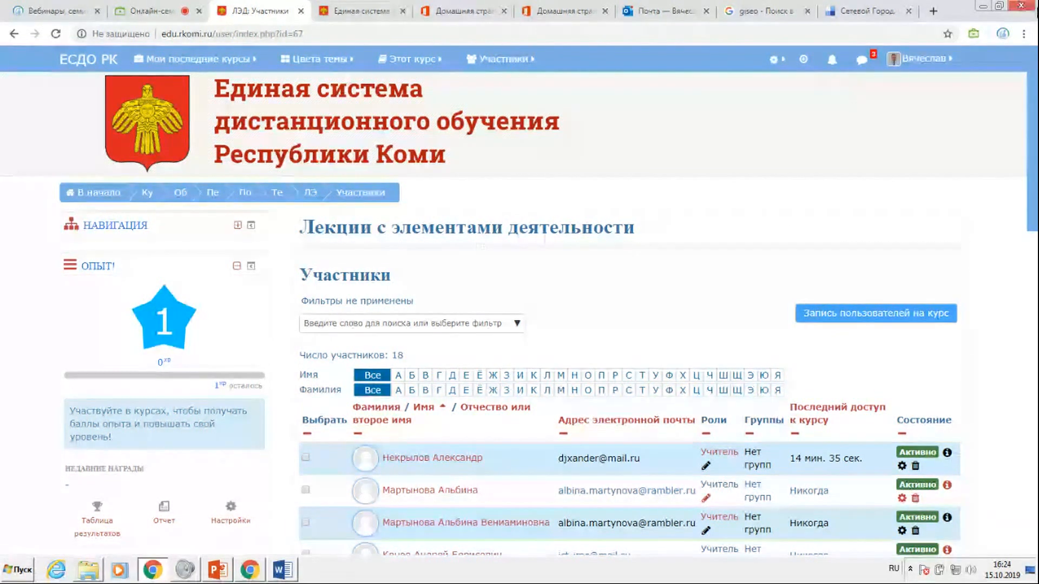
pyautogui.click(922, 58)
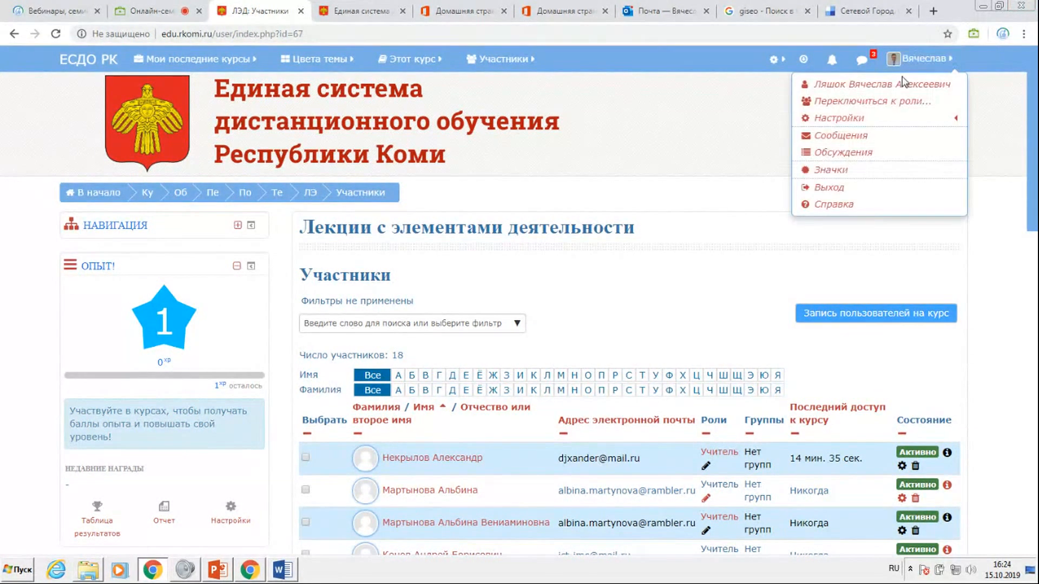
pyautogui.click(884, 100)
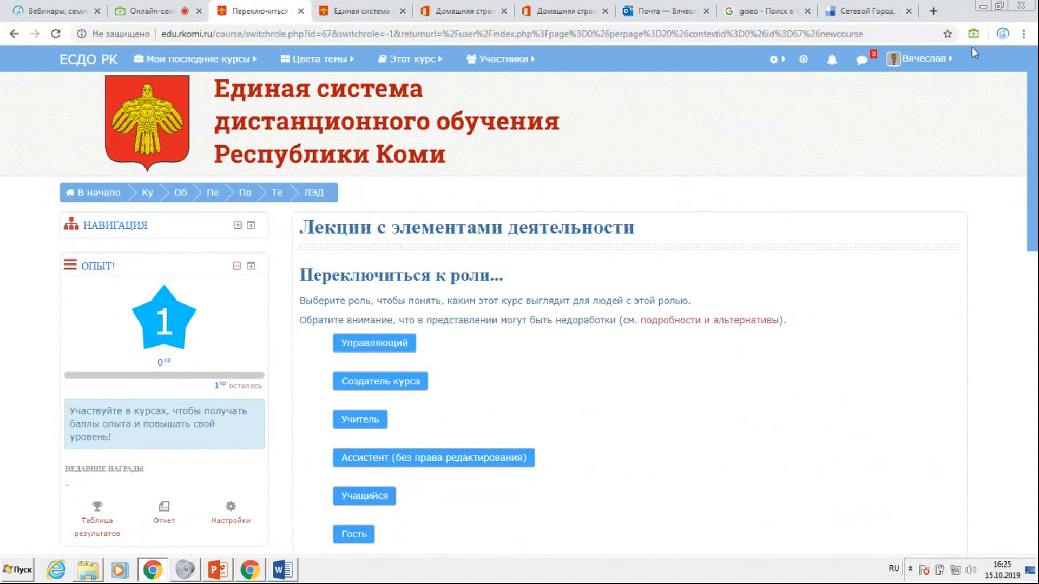
# Reload the role-switching page, and open the account's messages page, Сообщения.
pyautogui.click(944, 59)
pyautogui.click(867, 103)
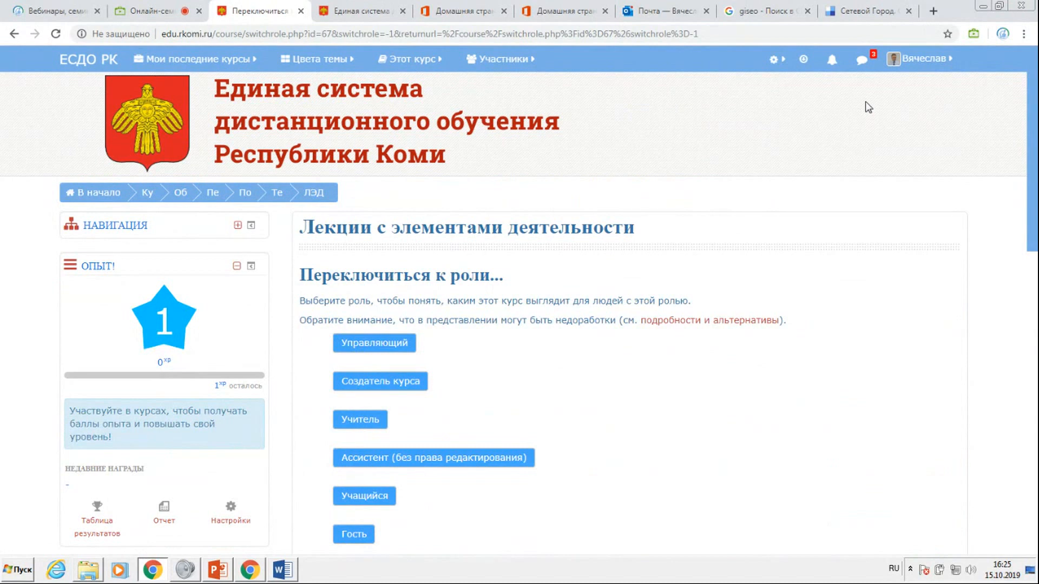
pyautogui.click(922, 59)
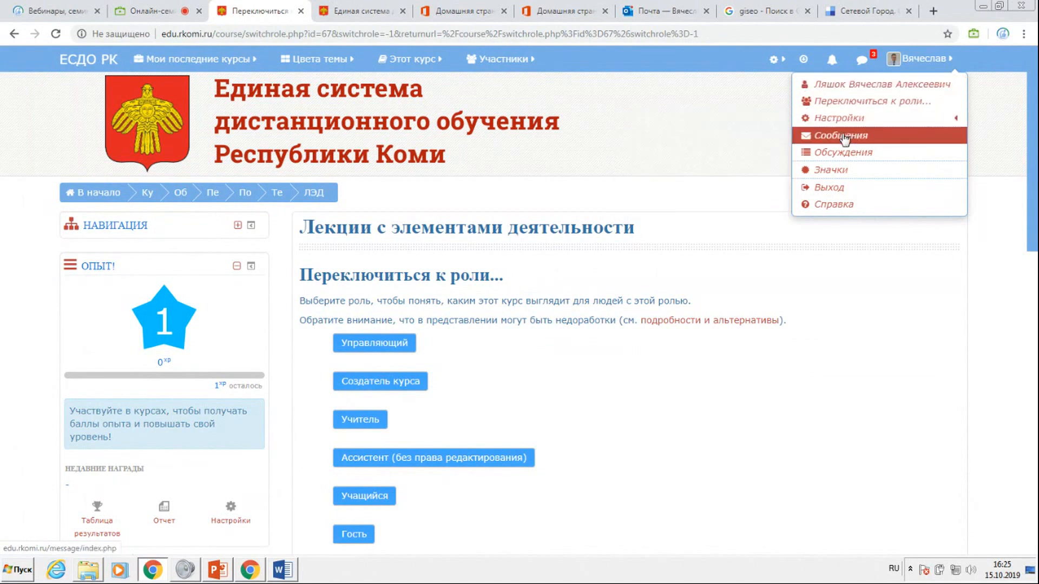
pyautogui.click(886, 138)
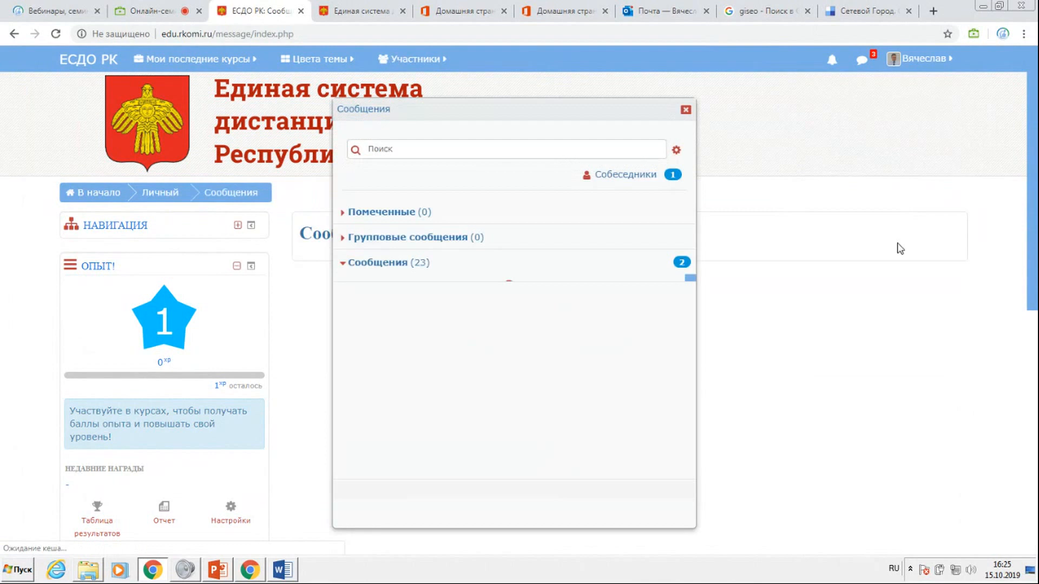
# Search the site messages for a user by the first letters of the surname.
pyautogui.click(425, 148)
pyautogui.write('Ляш')
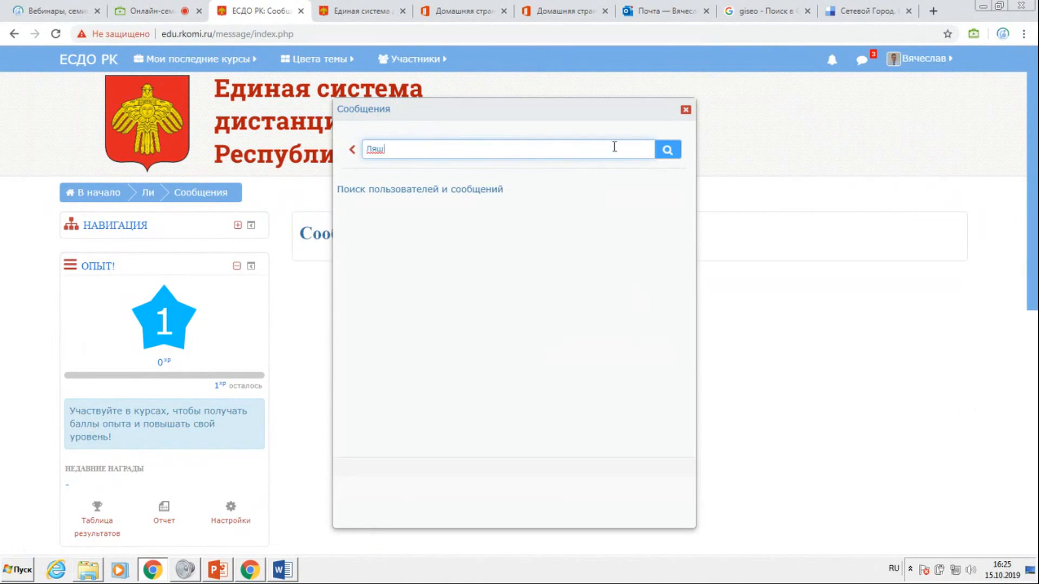
pyautogui.write('о')
pyautogui.click(668, 151)
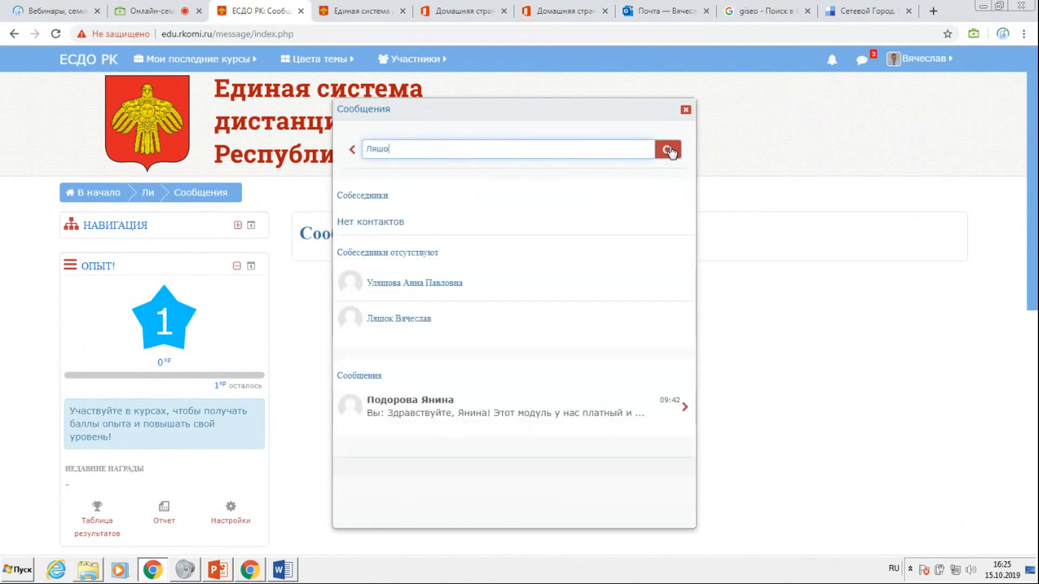
# Send the test message "ппппппп" to the second user in the search results, and close the messages.
pyautogui.click(397, 323)
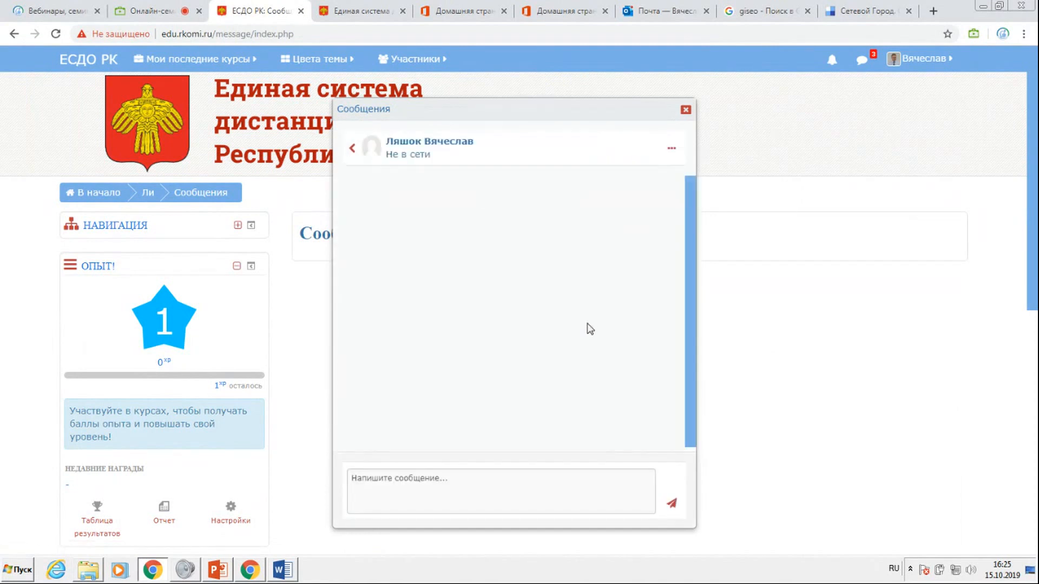
pyautogui.click(401, 497)
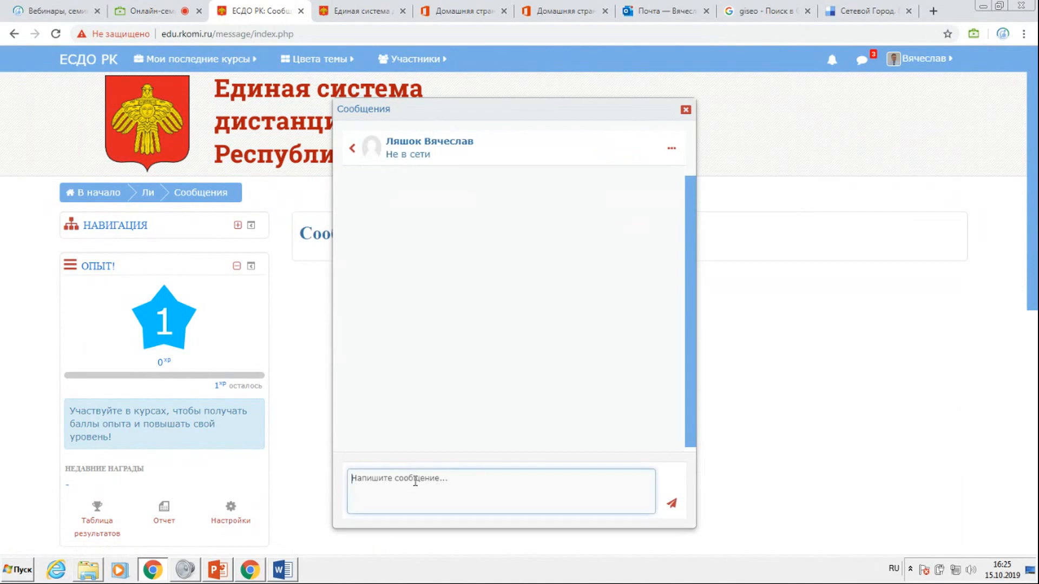
pyautogui.write('ппппппп')
pyautogui.click(671, 512)
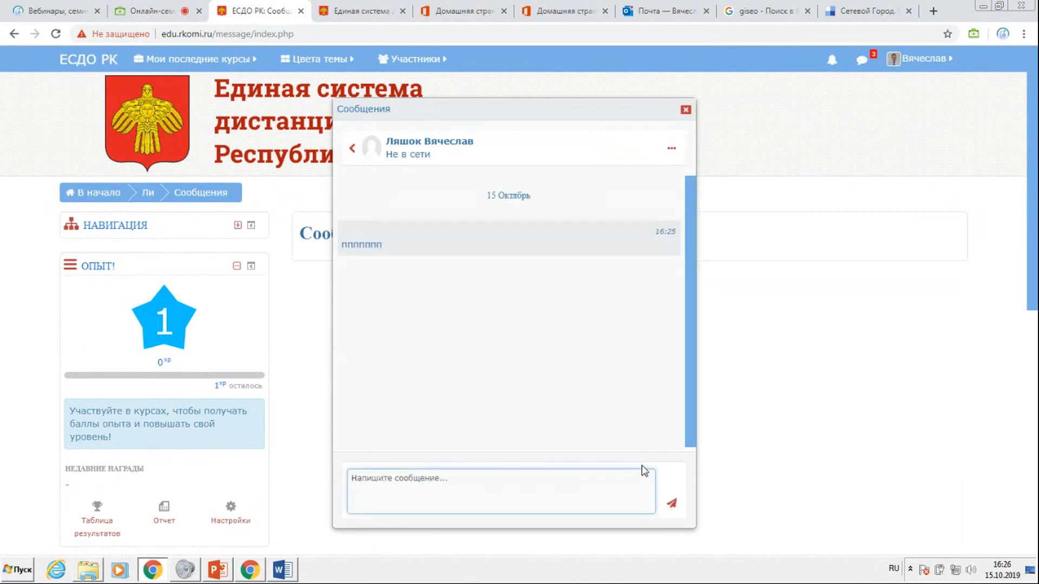
pyautogui.click(685, 111)
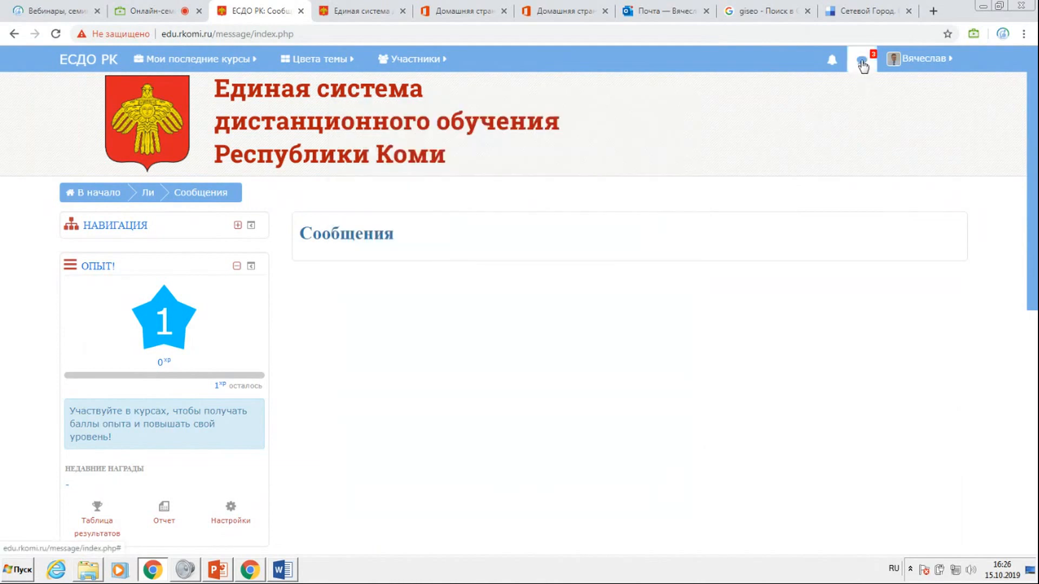
# Reopen the messages, complete the surname in the search, and review the conversation listed under the found messages.
pyautogui.click(862, 62)
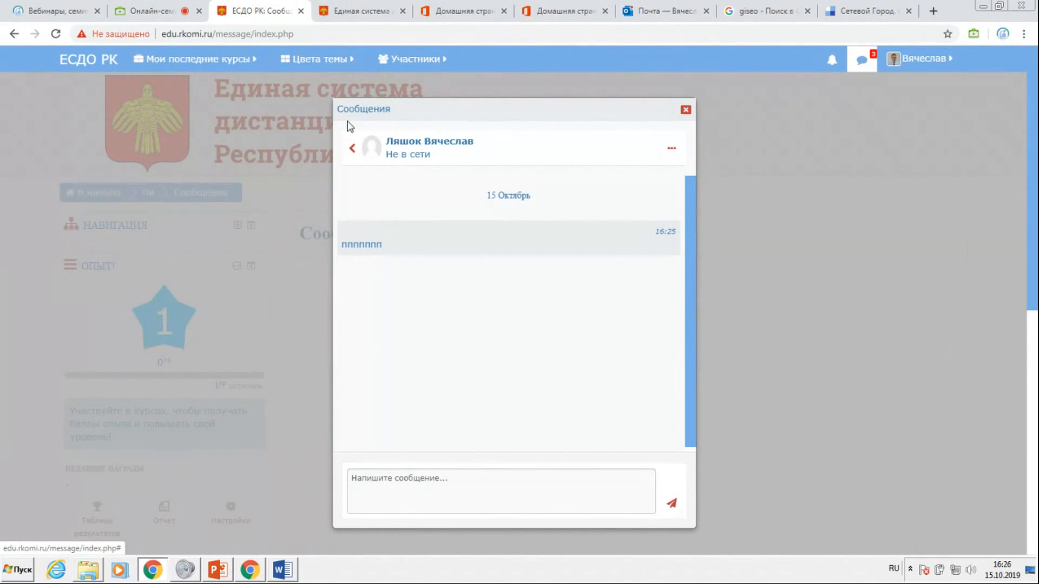
pyautogui.click(356, 150)
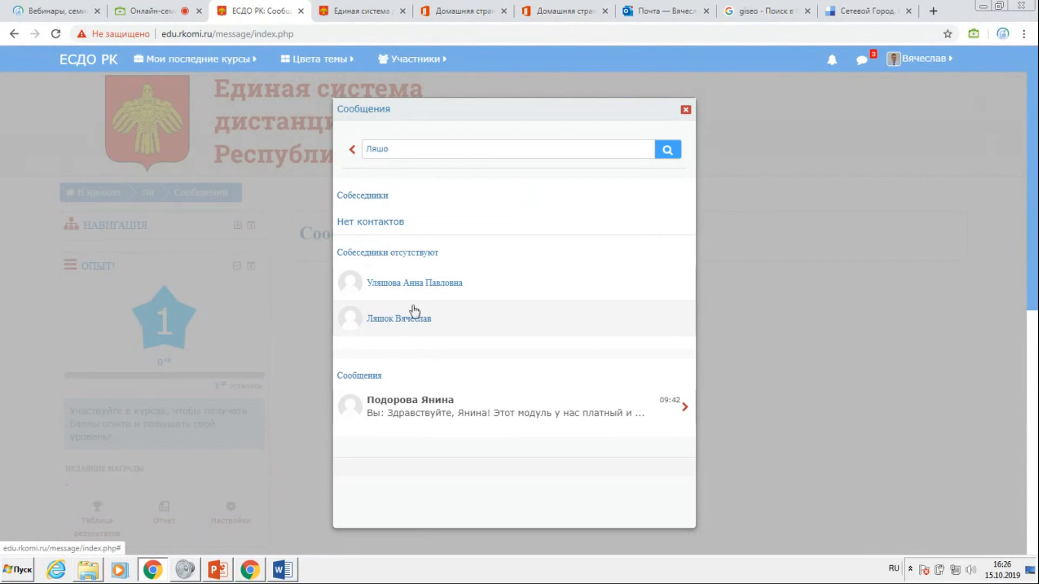
pyautogui.click(408, 150)
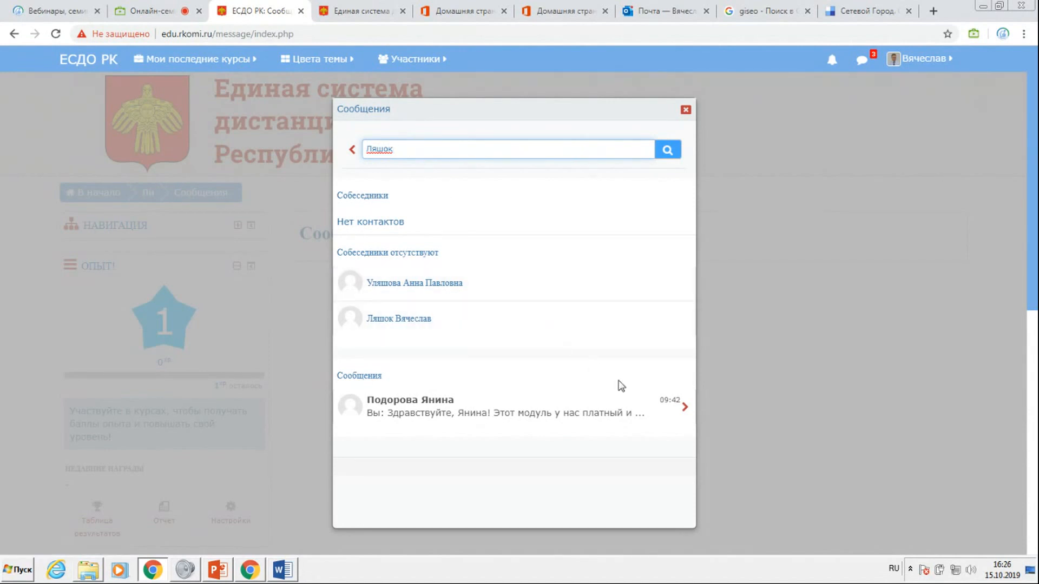
pyautogui.click(677, 416)
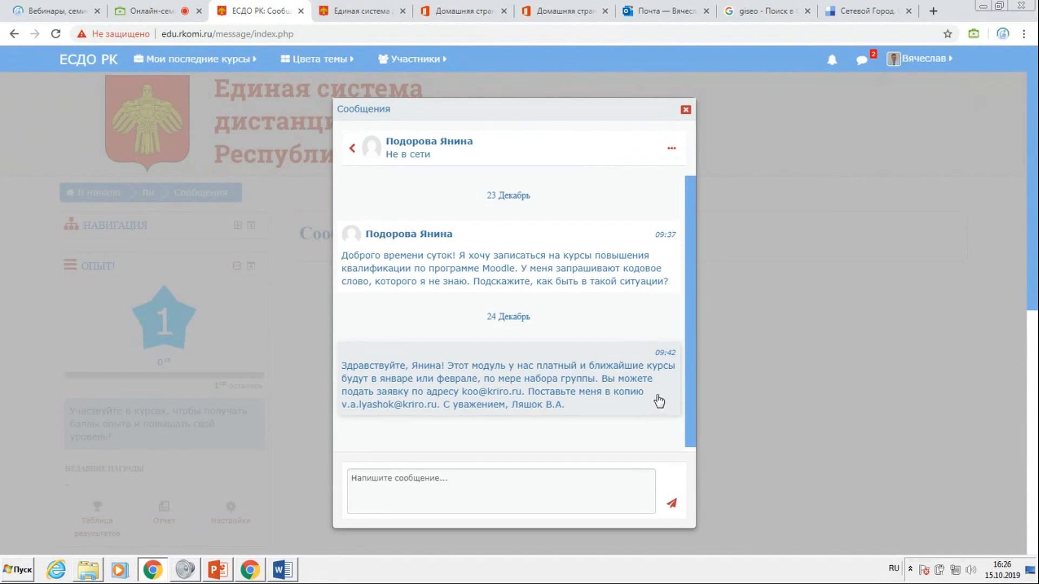
pyautogui.click(353, 148)
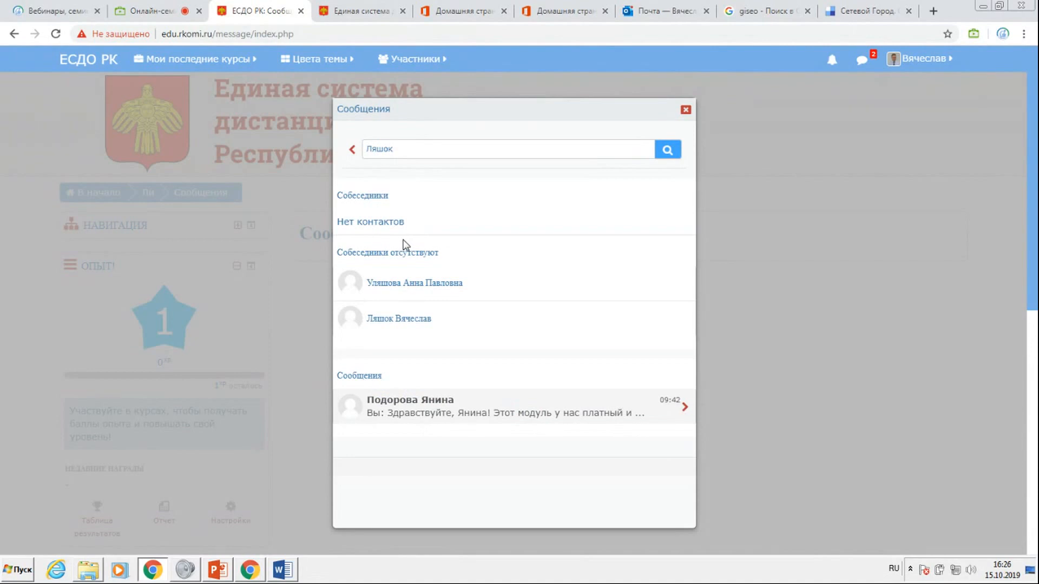
# Review the conversation holding the test message and its options, and close the messages.
pyautogui.click(410, 322)
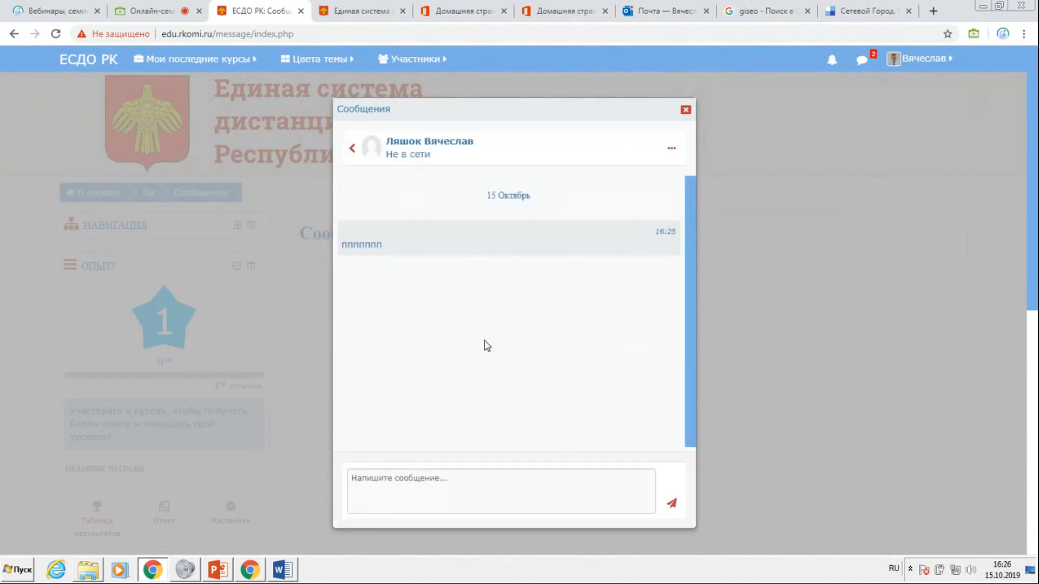
pyautogui.click(668, 150)
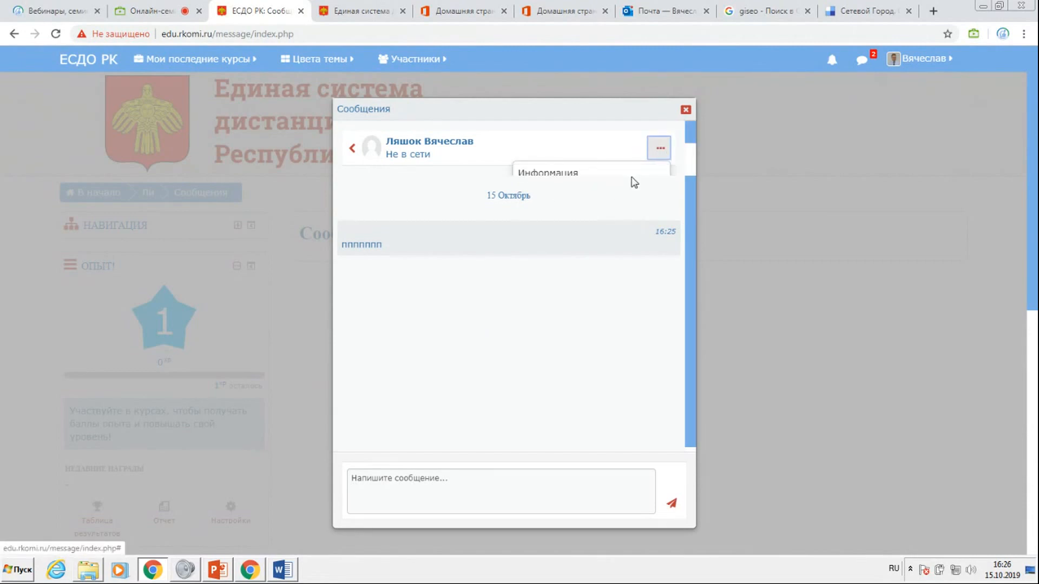
pyautogui.click(352, 150)
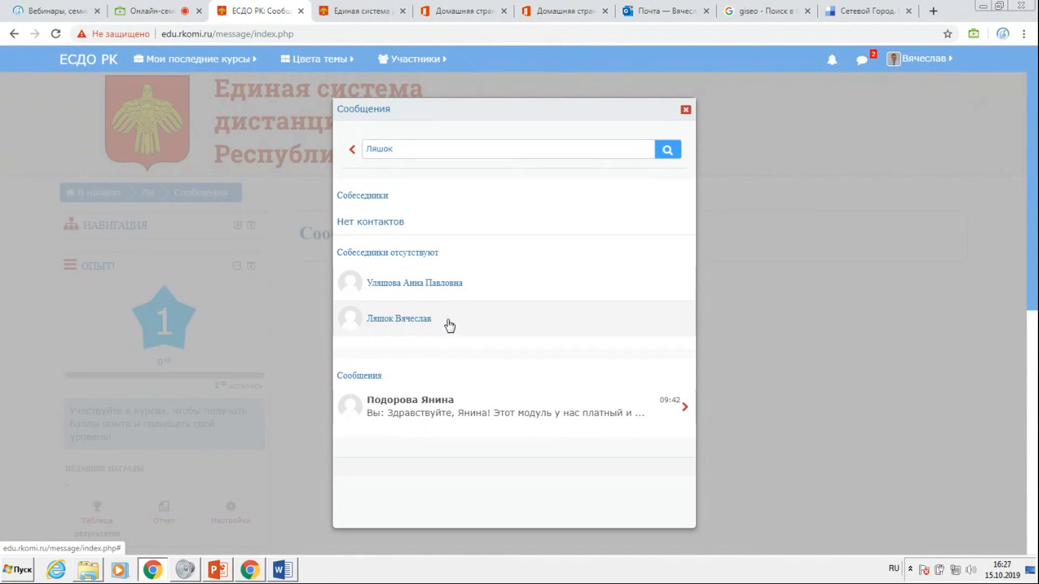
pyautogui.click(686, 109)
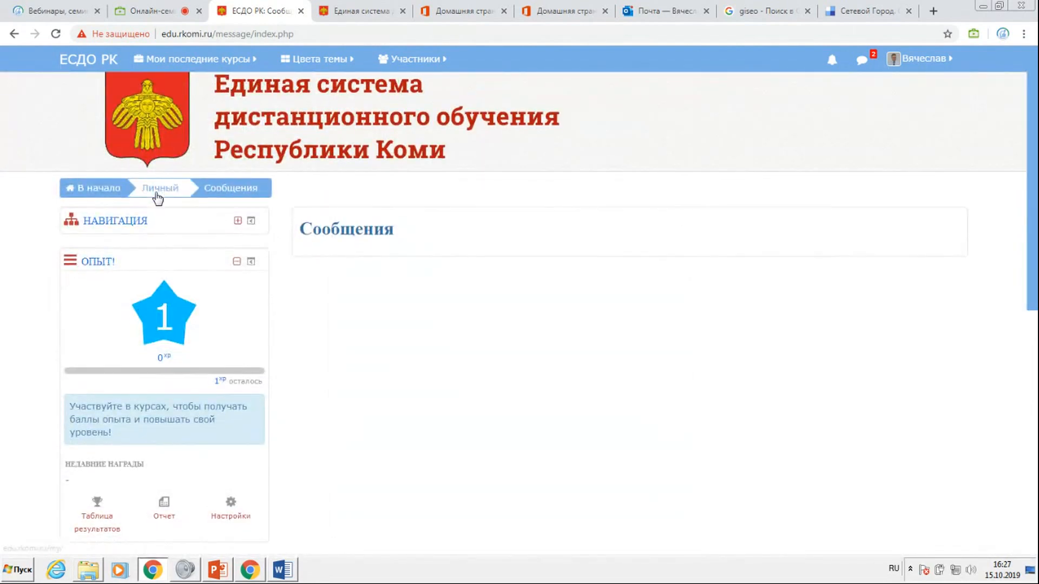
# Look through the side blocks and the footer of the messages page, as far as the teacher-rights application link.
pyautogui.scroll(-6, 158, 201)
pyautogui.scroll(-3, 158, 208)
pyautogui.scroll(8, 161, 211)
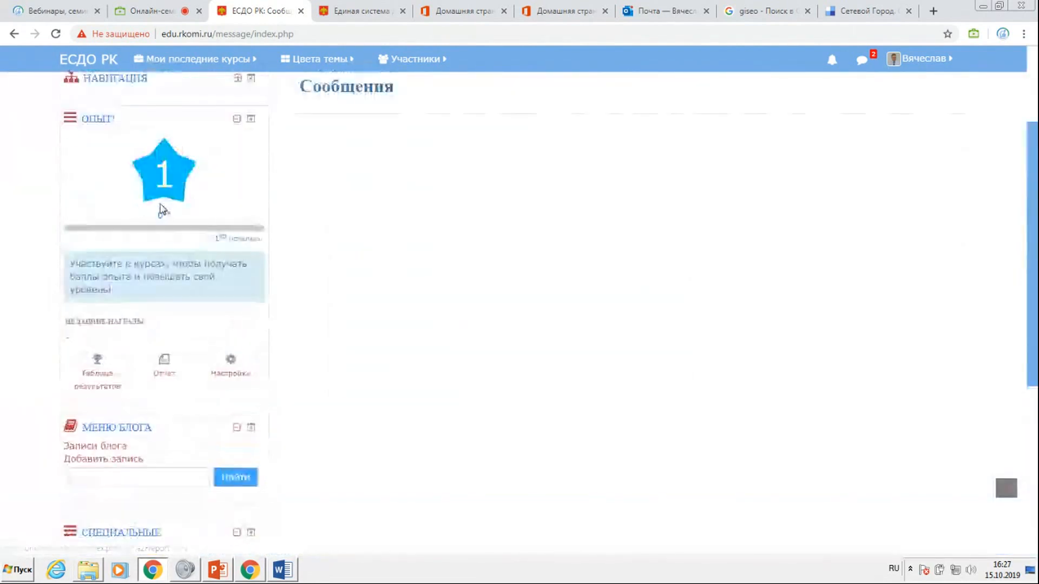
pyautogui.scroll(-5, 162, 216)
pyautogui.scroll(-3, 162, 224)
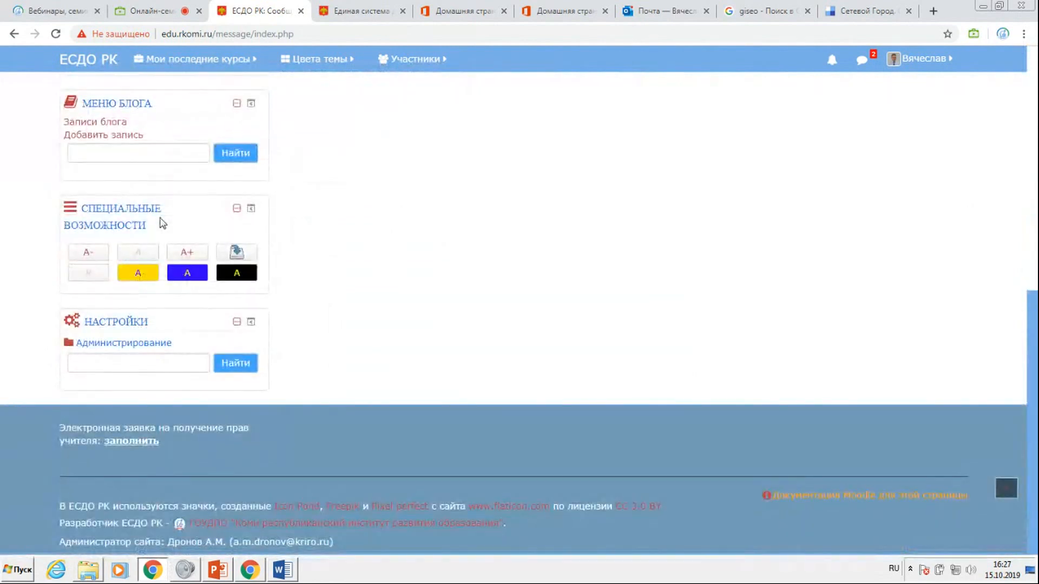